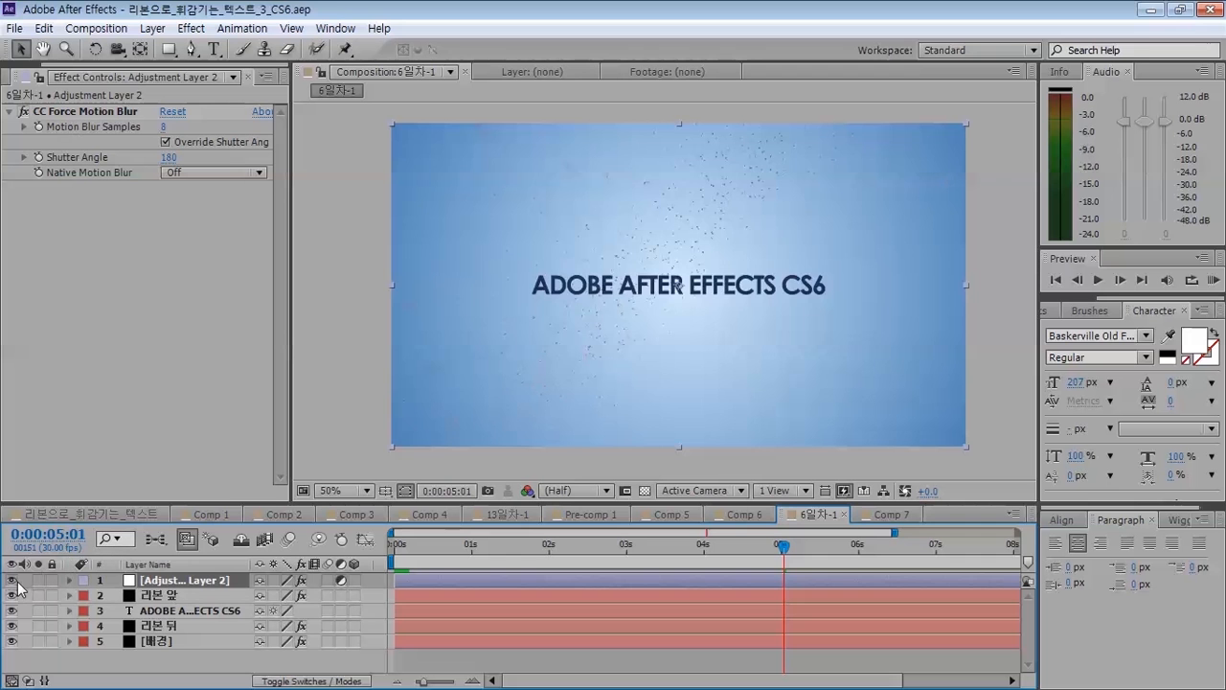
- Hide the top adjustment layer, play the composition and examine how the ribbon wraps around the text across the timeline
{"action": "left_click", "coordinate": [12, 580]}
{"action": "key", "text": "space"}
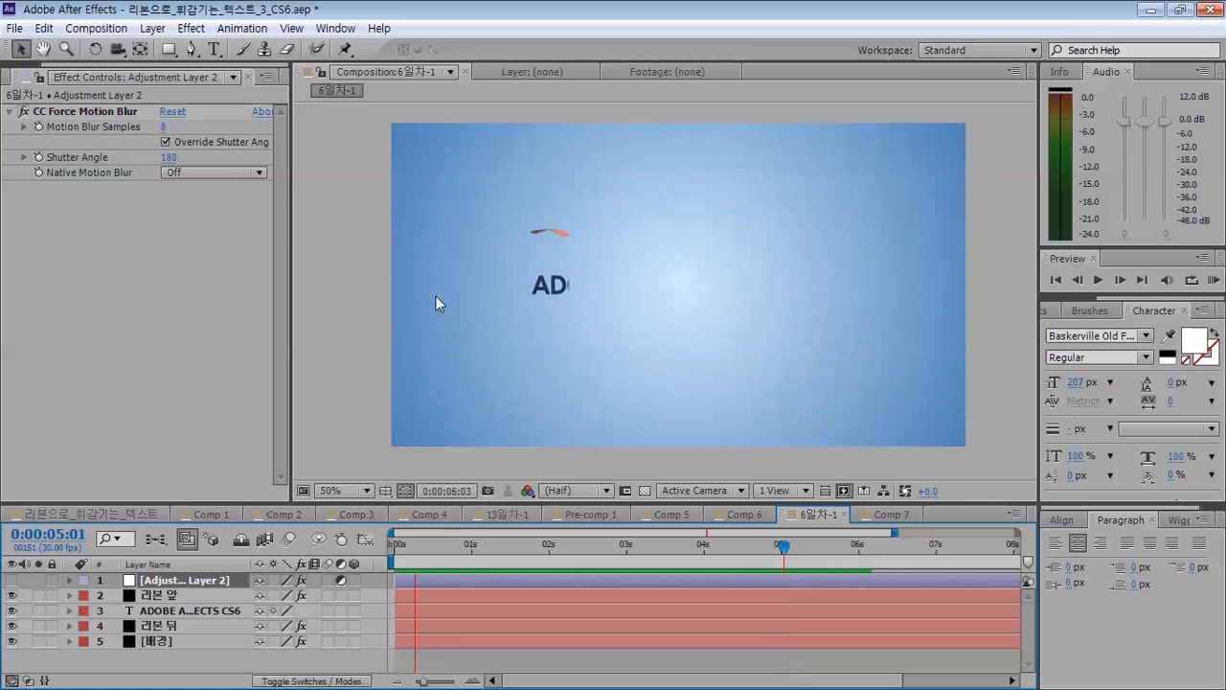
{"action": "left_click_drag", "start_coordinate": [465, 548], "coordinate": [540, 494]}
{"action": "scroll", "coordinate": [696, 317], "scroll_direction": "up", "scroll_amount": 2}
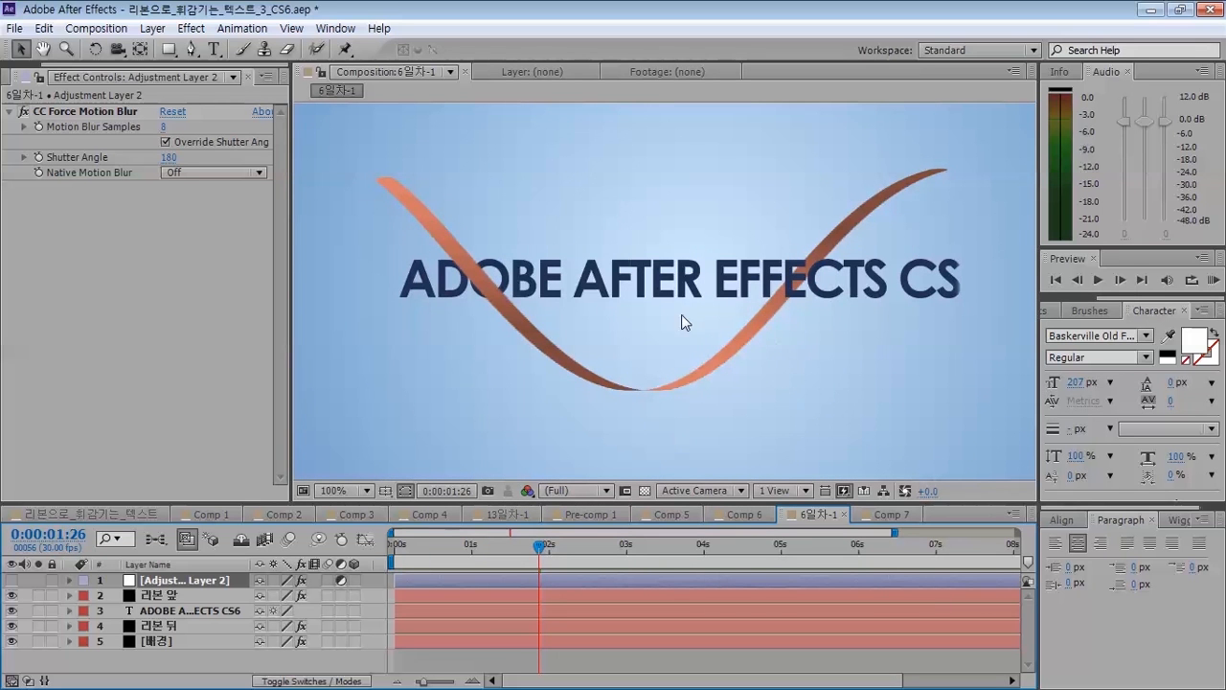
{"action": "scroll", "coordinate": [681, 314], "scroll_direction": "down", "scroll_amount": 2}
{"action": "left_click", "coordinate": [518, 546]}
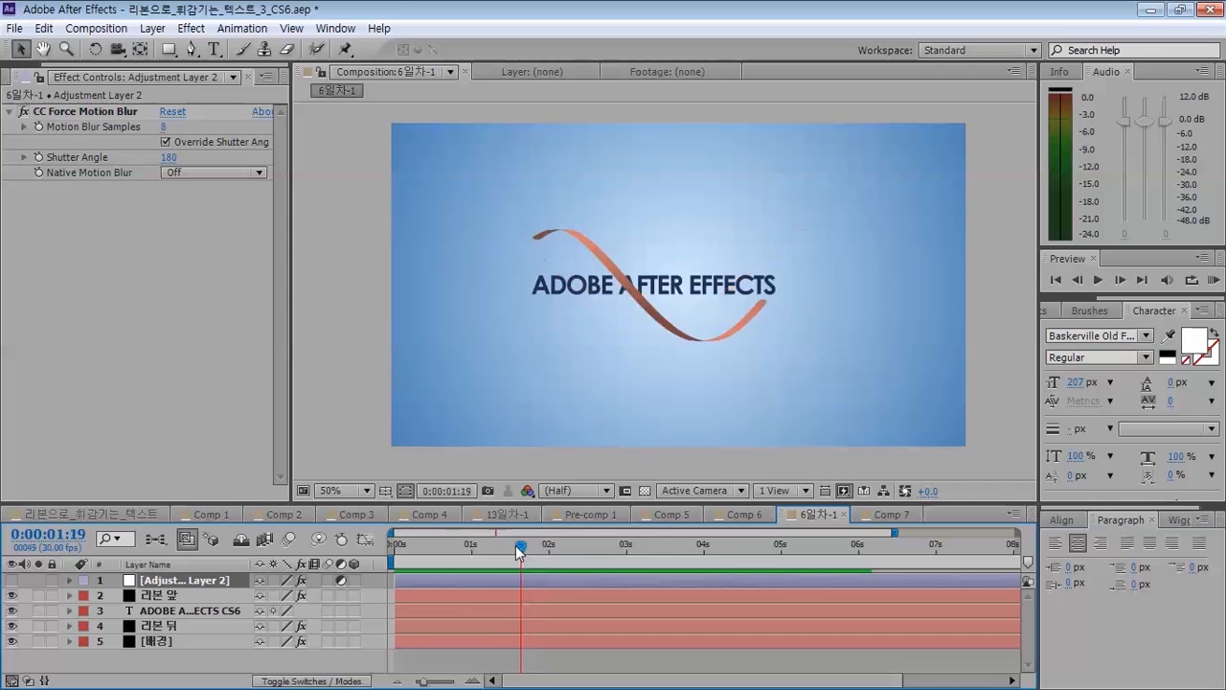
{"action": "left_click_drag", "start_coordinate": [519, 551], "coordinate": [508, 421]}
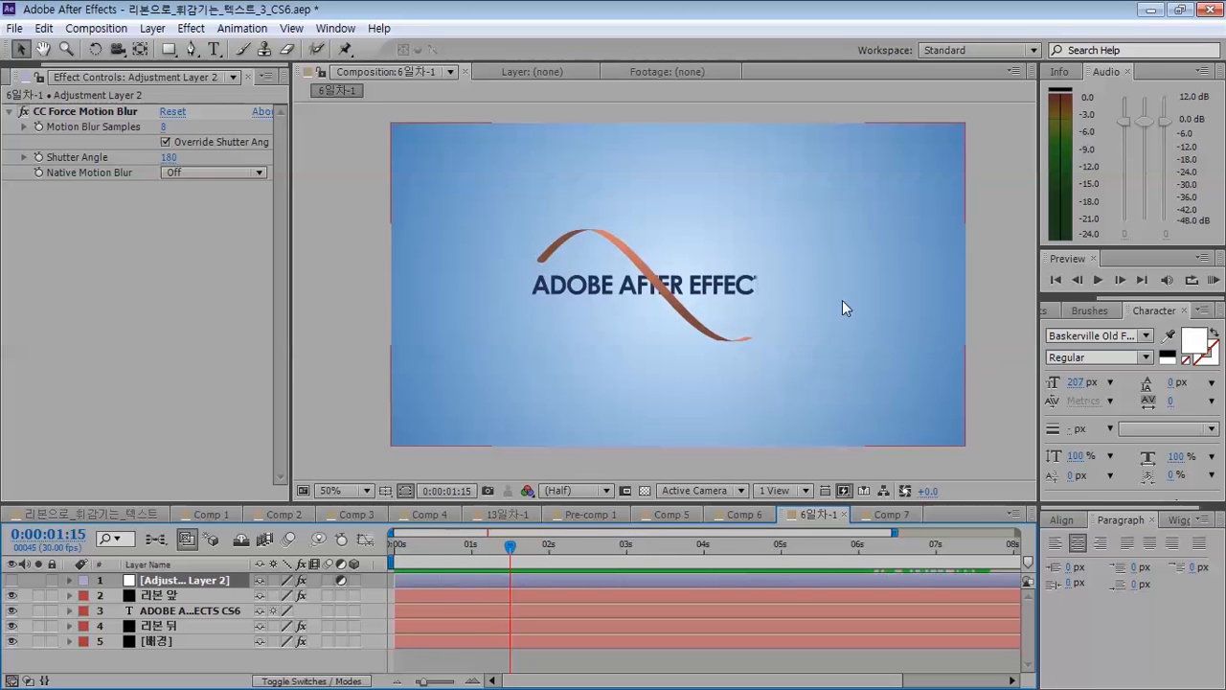
{"action": "mouse_move", "coordinate": [439, 546]}
{"action": "left_mouse_down"}
{"action": "mouse_move", "coordinate": [405, 544]}
{"action": "mouse_move", "coordinate": [578, 541]}
{"action": "mouse_move", "coordinate": [402, 533]}
{"action": "mouse_move", "coordinate": [536, 526]}
{"action": "mouse_move", "coordinate": [439, 533]}
{"action": "left_mouse_up"}
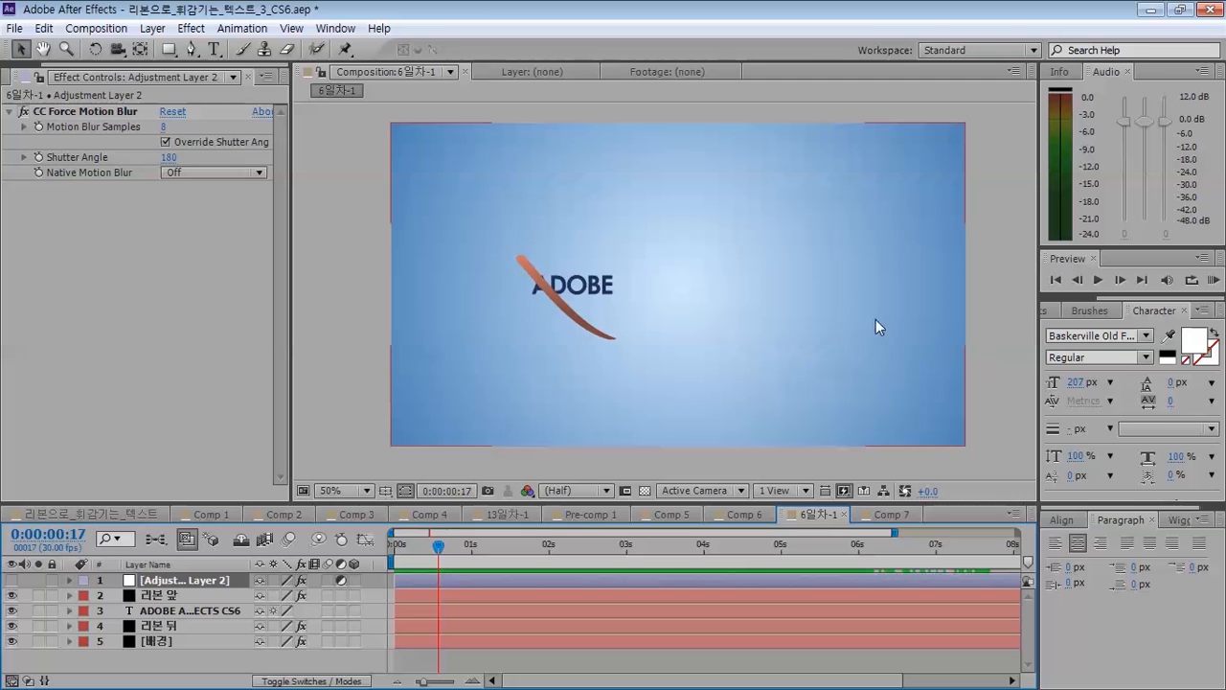
{"action": "left_click_drag", "start_coordinate": [433, 534], "coordinate": [582, 543]}
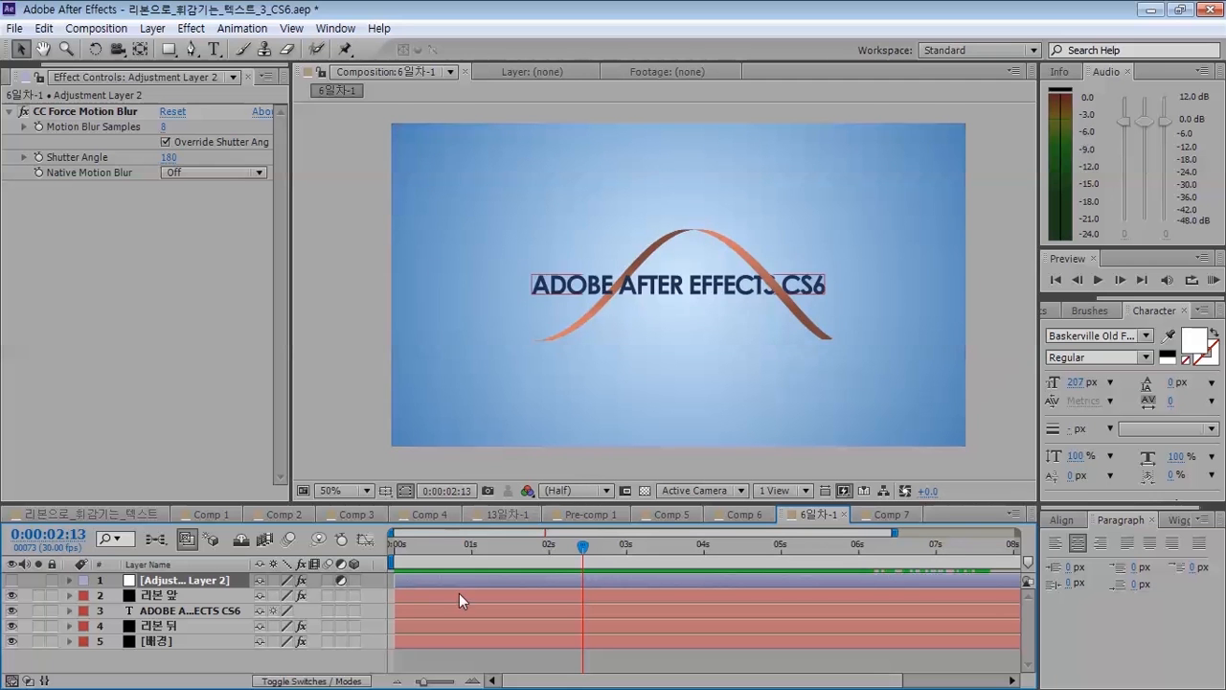
{"action": "left_click_drag", "start_coordinate": [448, 552], "coordinate": [667, 476]}
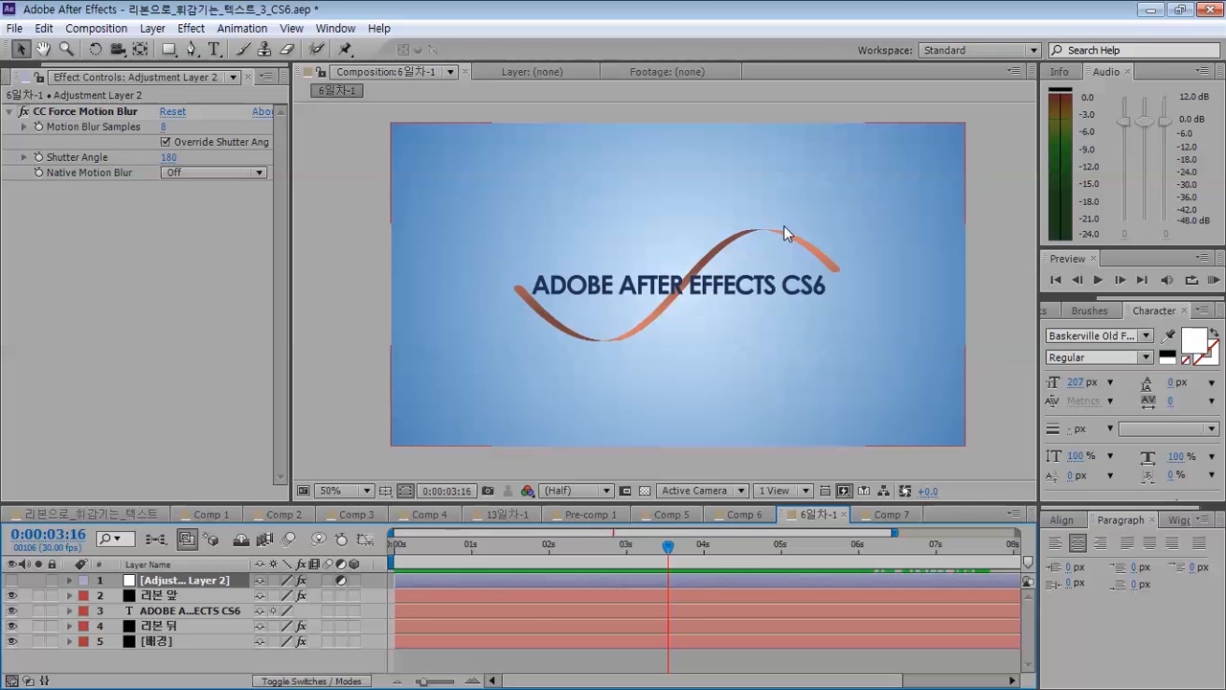
{"action": "left_click_drag", "start_coordinate": [534, 555], "coordinate": [203, 474]}
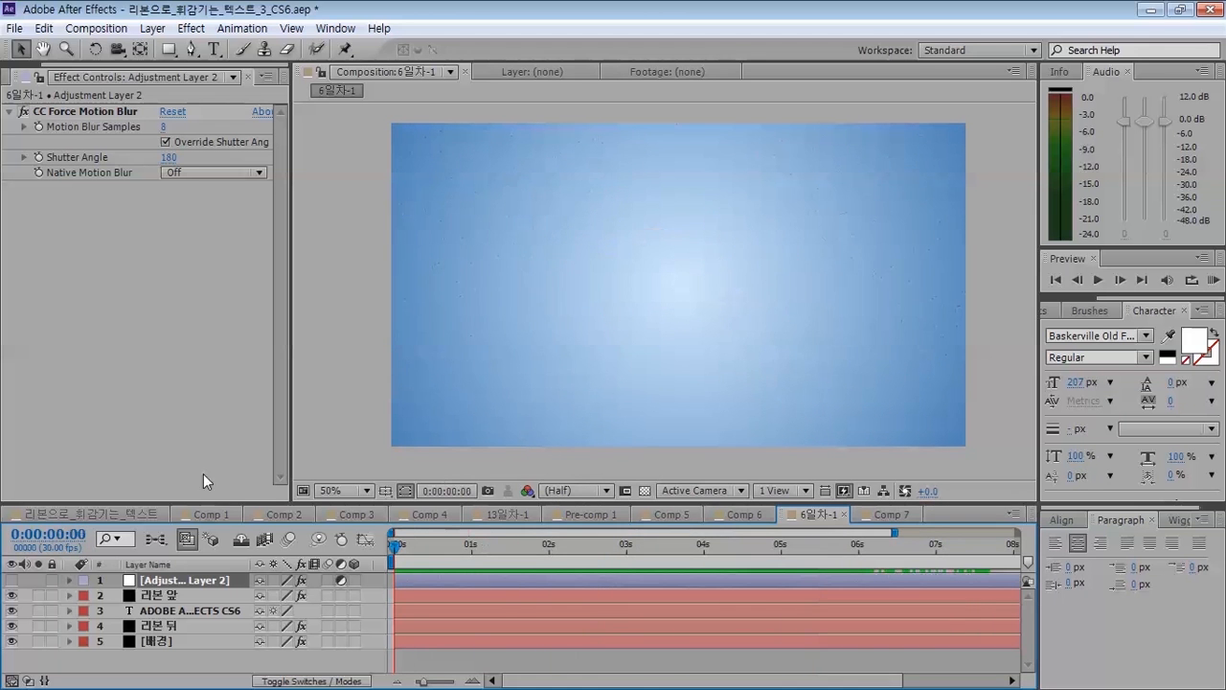
{"action": "left_click", "coordinate": [173, 475]}
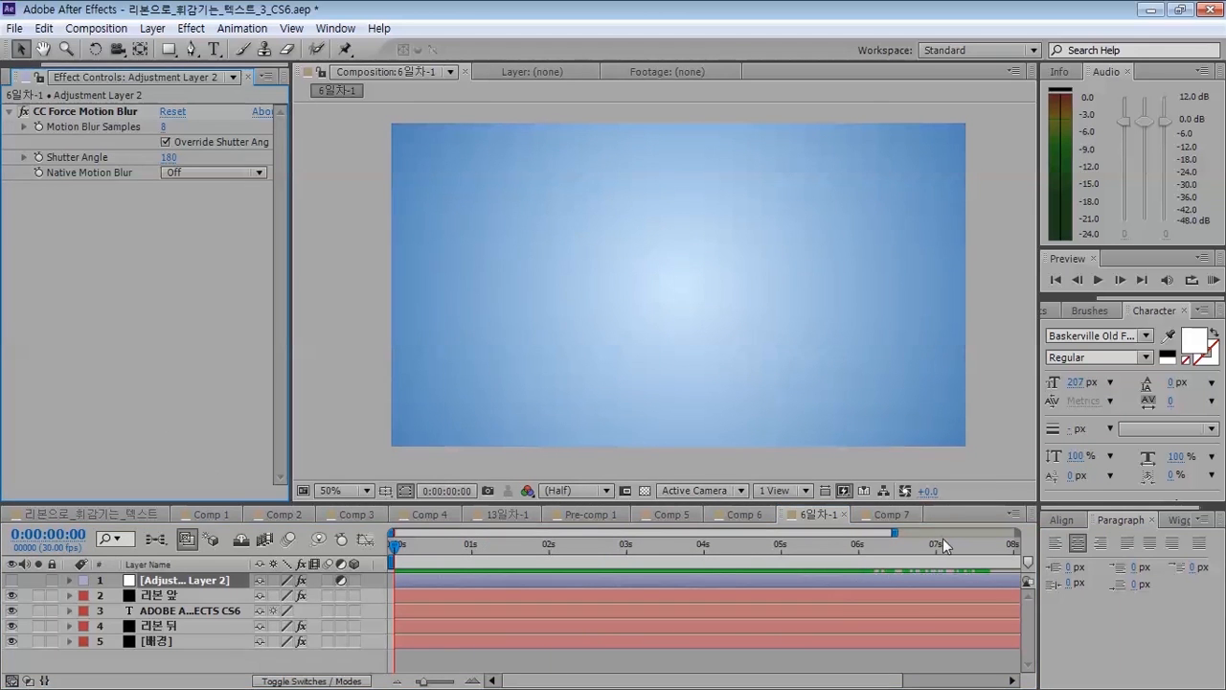
- Close the current project without saving its changes and maximize the program window
{"action": "left_click", "coordinate": [904, 517]}
{"action": "key", "text": "ctrl+alt+n"}
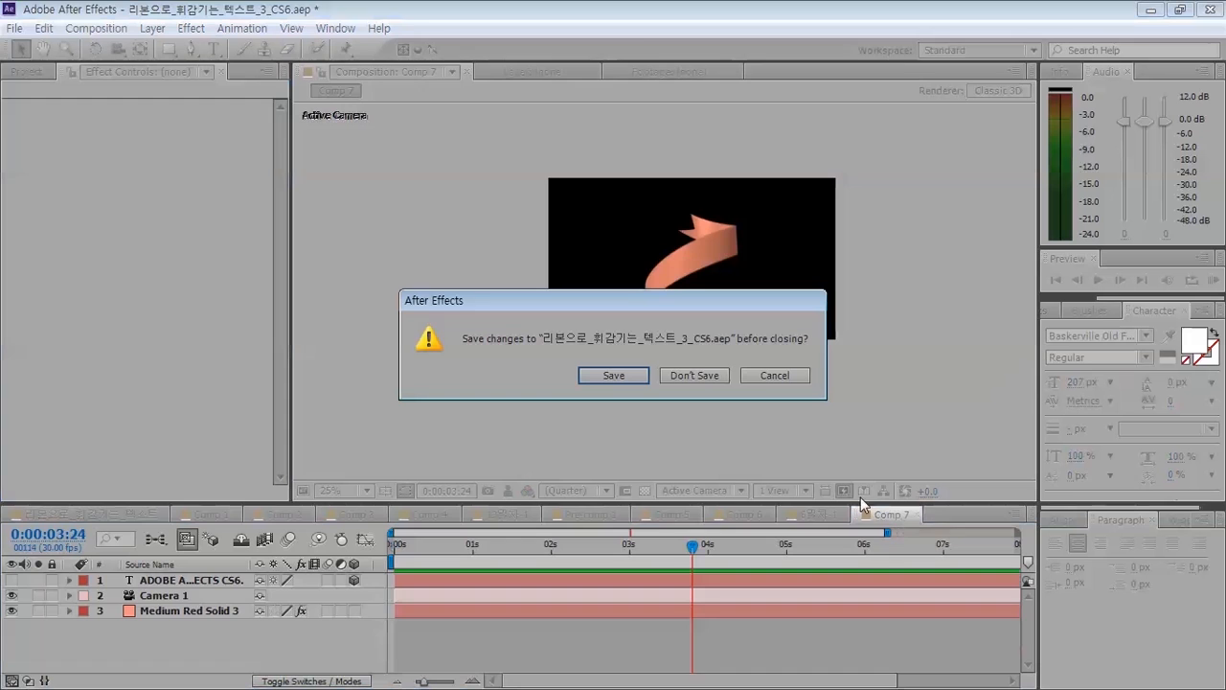
{"action": "left_click", "coordinate": [699, 372]}
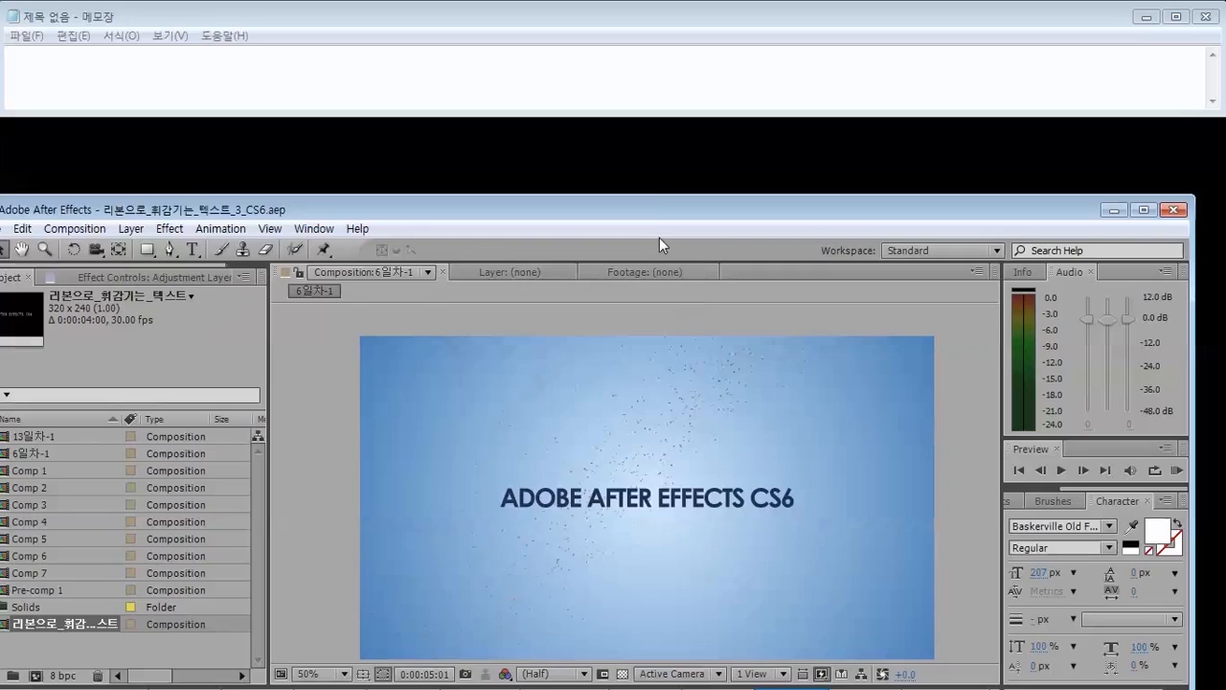
{"action": "double_click", "coordinate": [655, 201]}
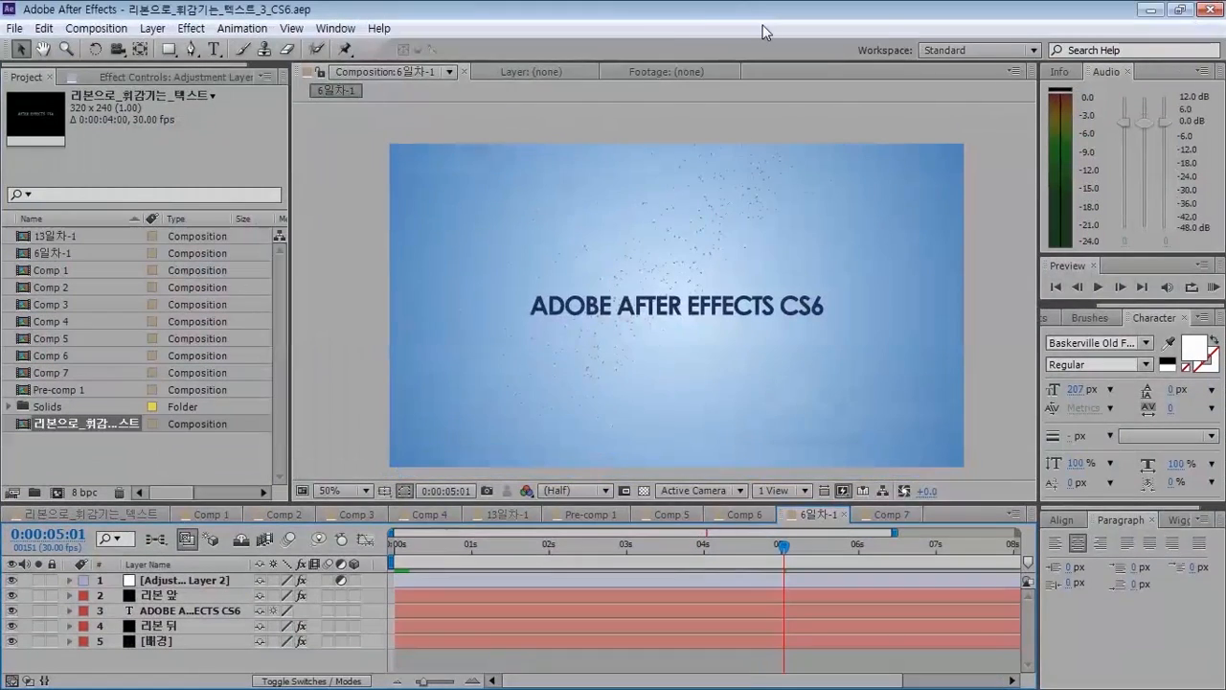
- Create a composition named 6일차-1 with the 수업용_1280x720 preset, 30 frames per second and a 0:00:10:00 duration
{"action": "key", "text": "ctrl+n"}
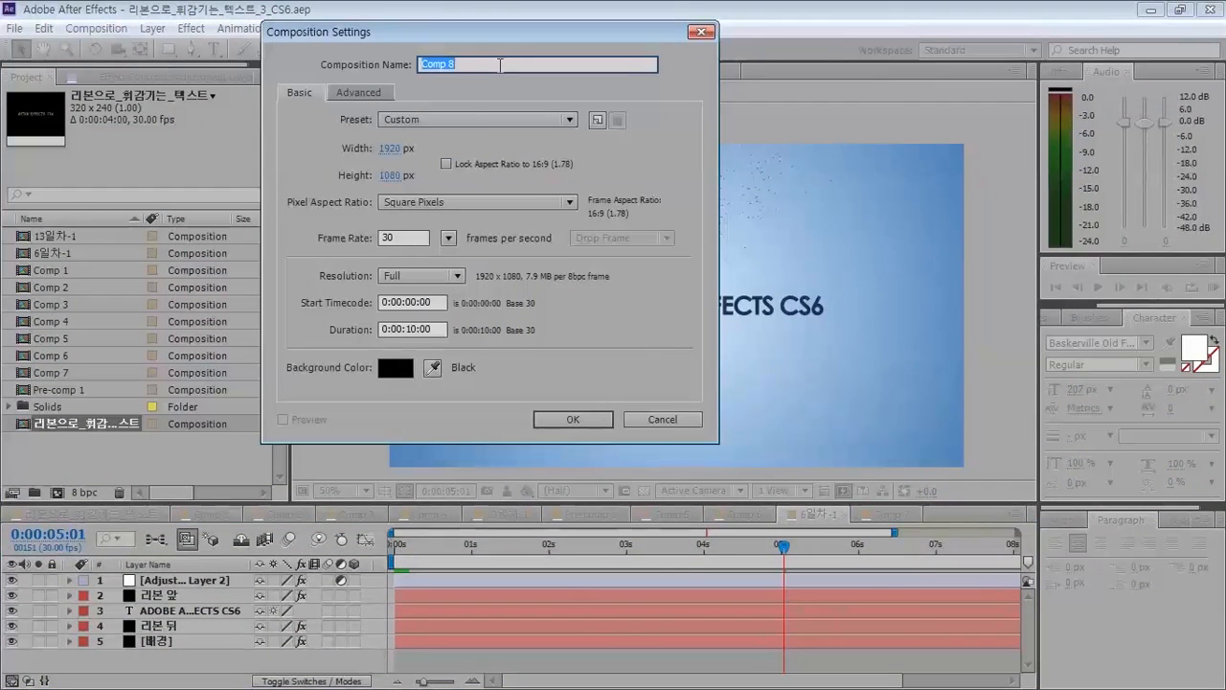
{"action": "type", "text": "7일차"}
{"action": "key", "text": "BackSpace"}
{"action": "type", "text": "6일차-1"}
{"action": "left_click", "coordinate": [451, 120]}
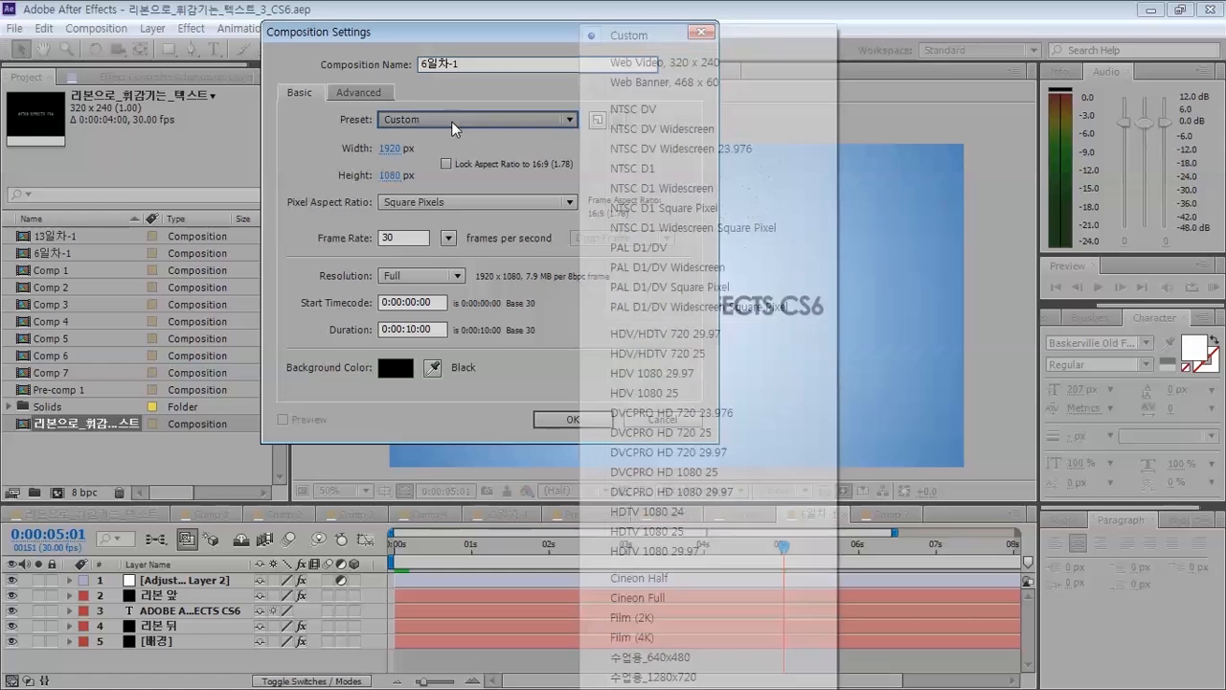
{"action": "left_click", "coordinate": [684, 668]}
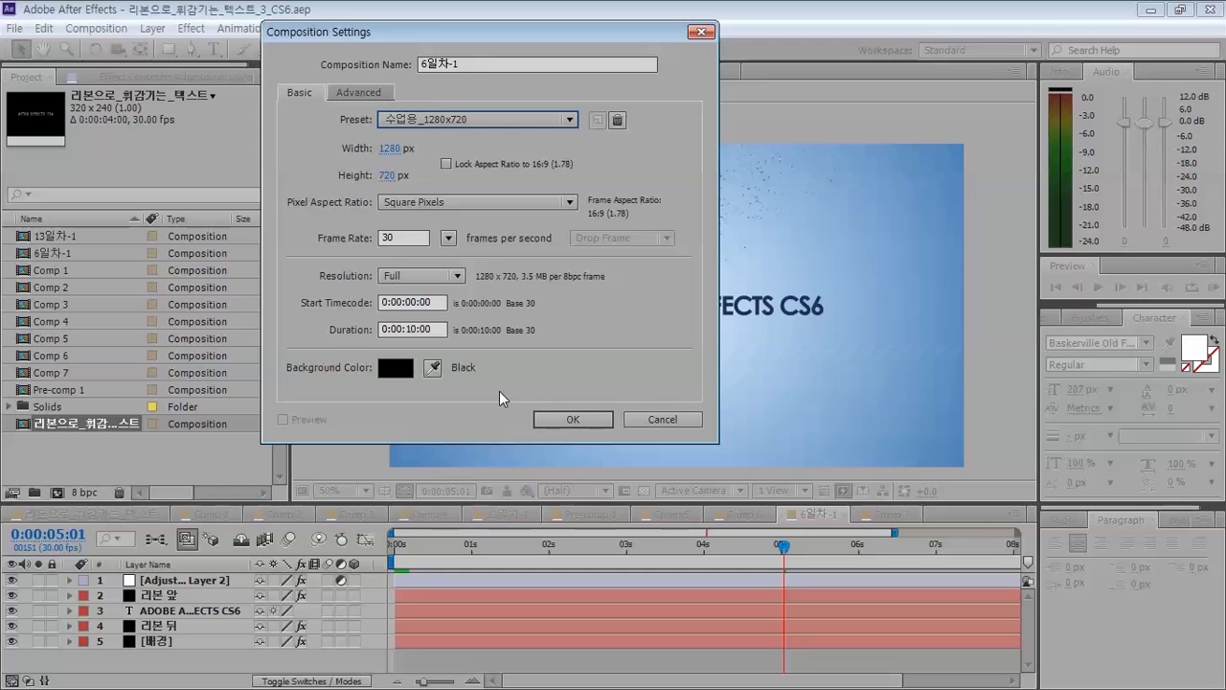
{"action": "left_click", "coordinate": [438, 328]}
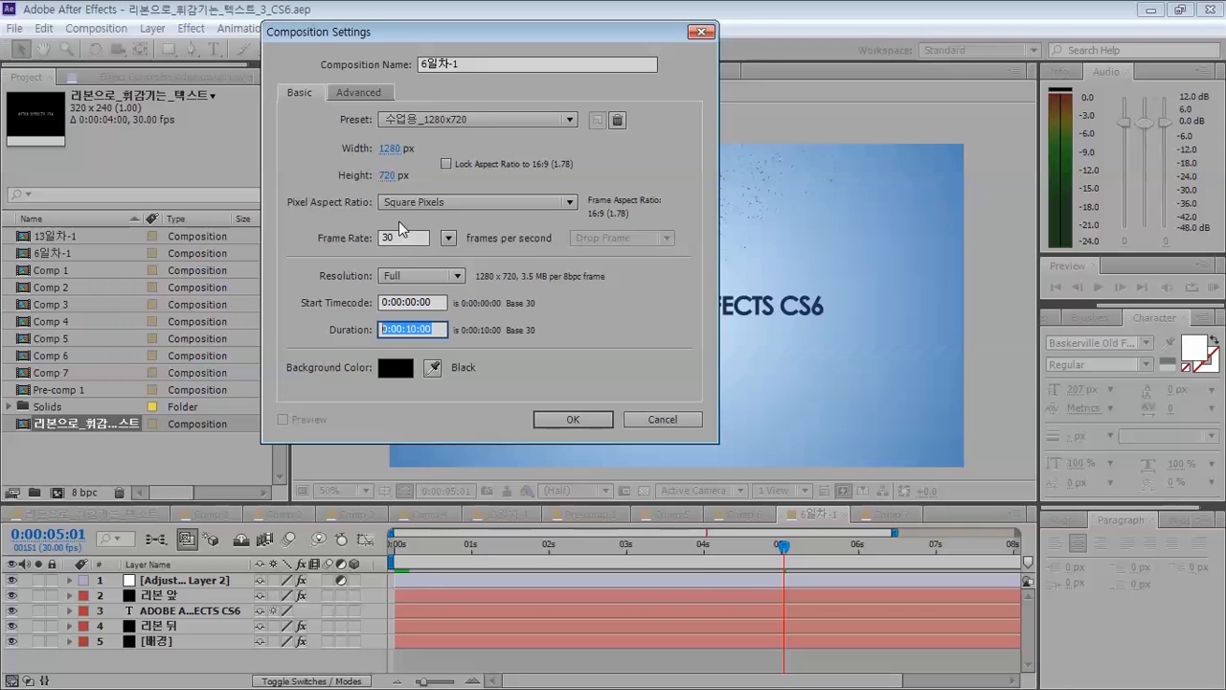
{"action": "left_click", "coordinate": [567, 420]}
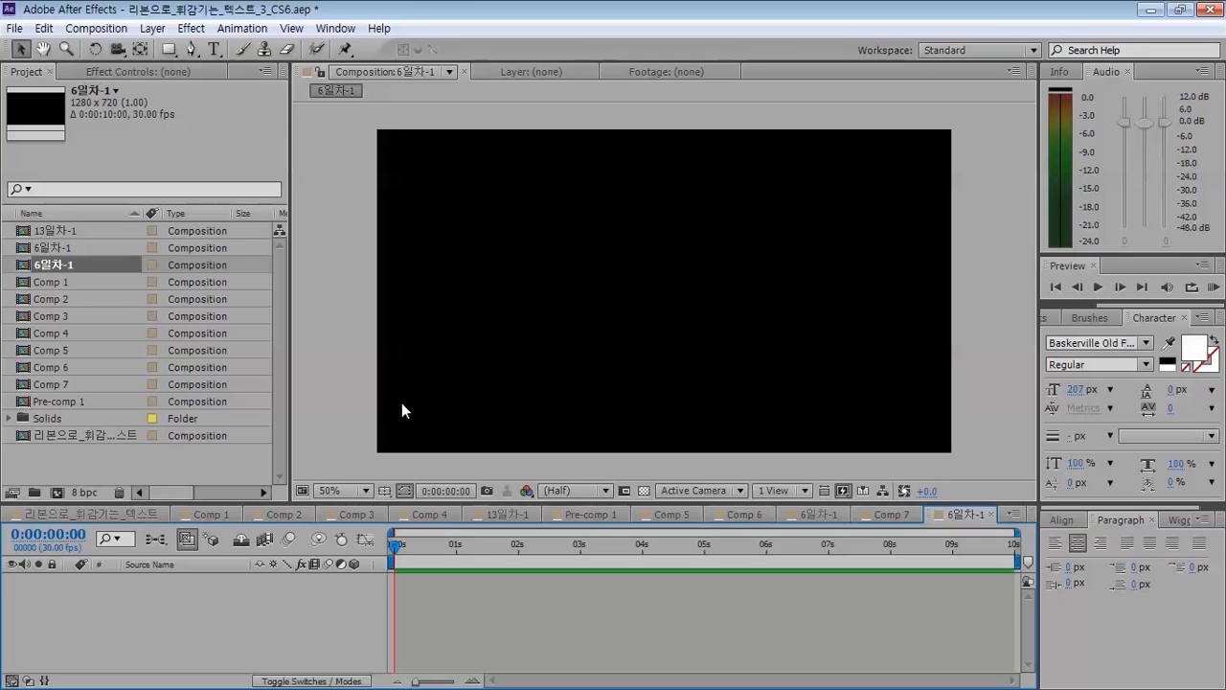
{"action": "left_click", "coordinate": [153, 29]}
{"action": "mouse_move", "coordinate": [220, 41]}
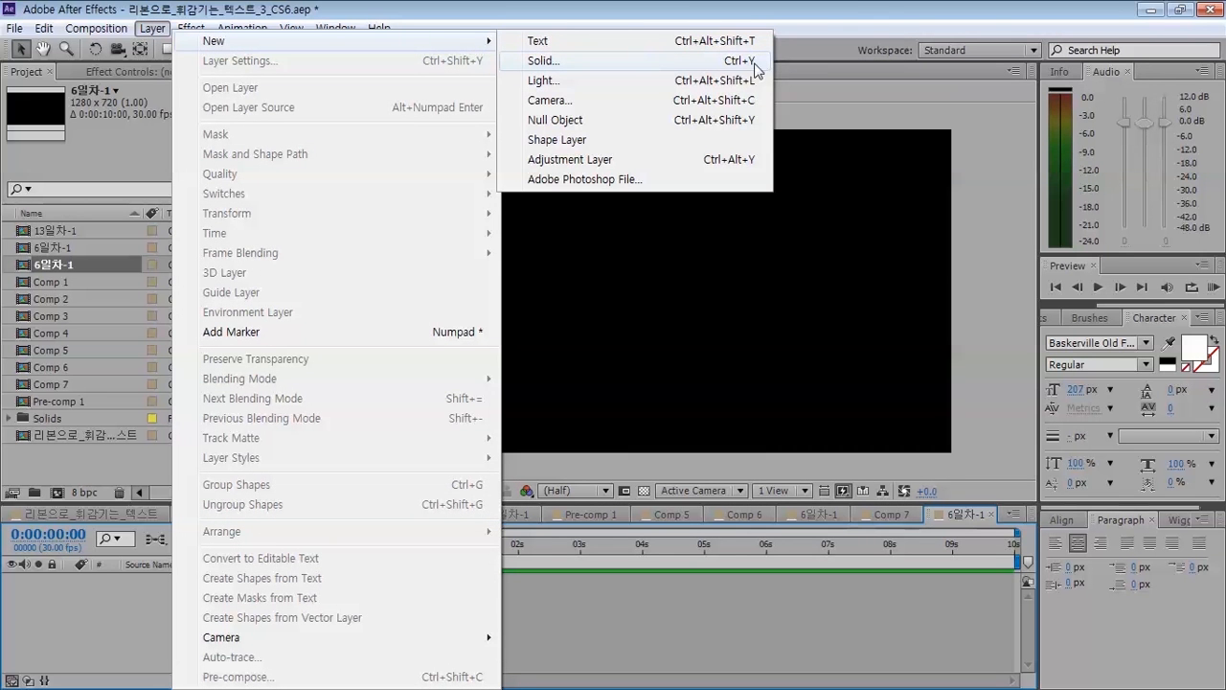
{"action": "left_click", "coordinate": [688, 5]}
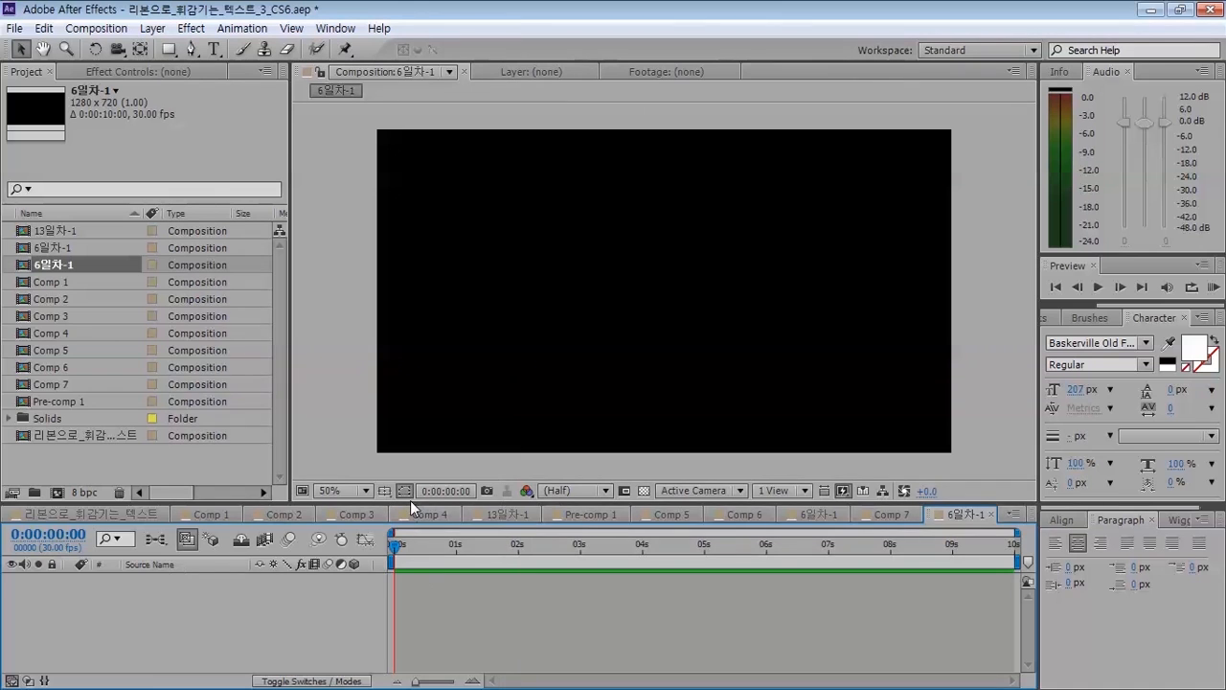
{"action": "left_click_drag", "start_coordinate": [410, 500], "coordinate": [374, 290]}
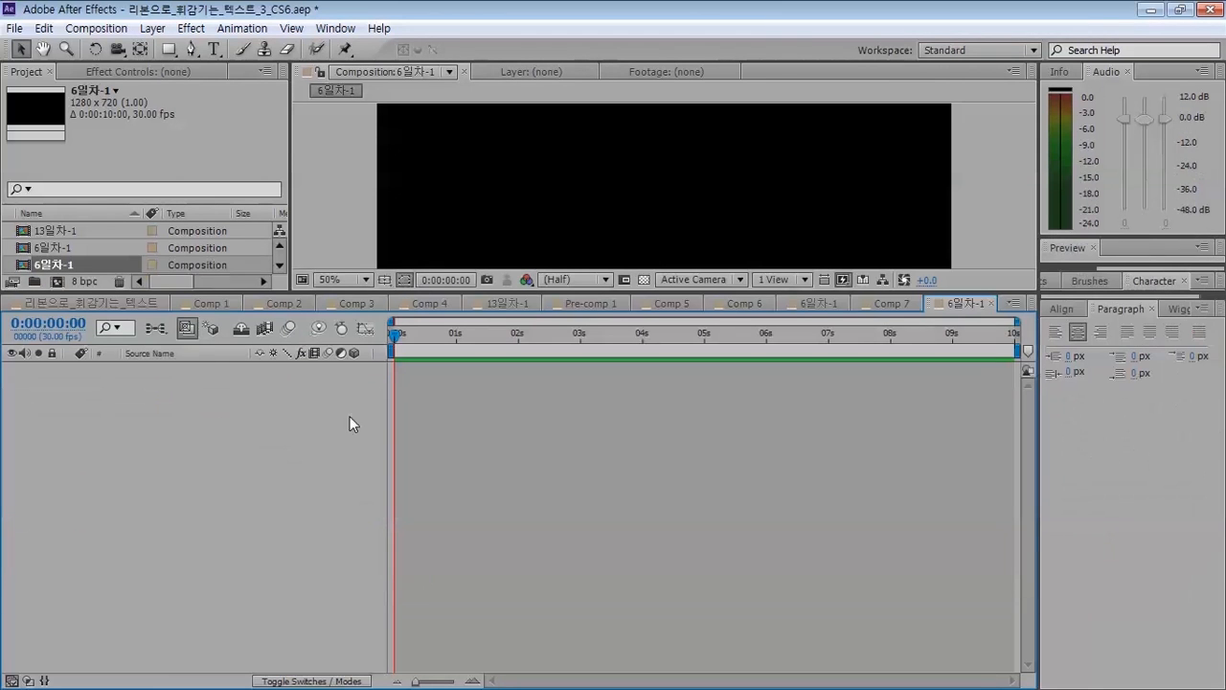
{"action": "right_click", "coordinate": [180, 423]}
{"action": "mouse_move", "coordinate": [241, 426]}
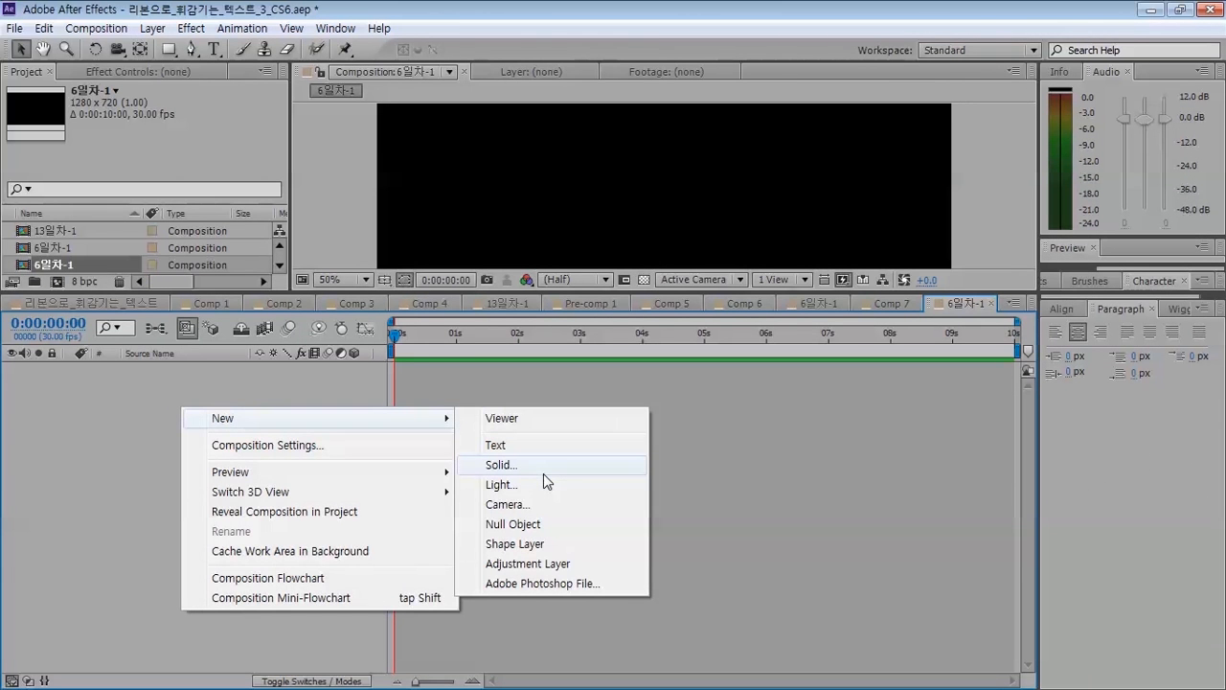
{"action": "left_click", "coordinate": [262, 387]}
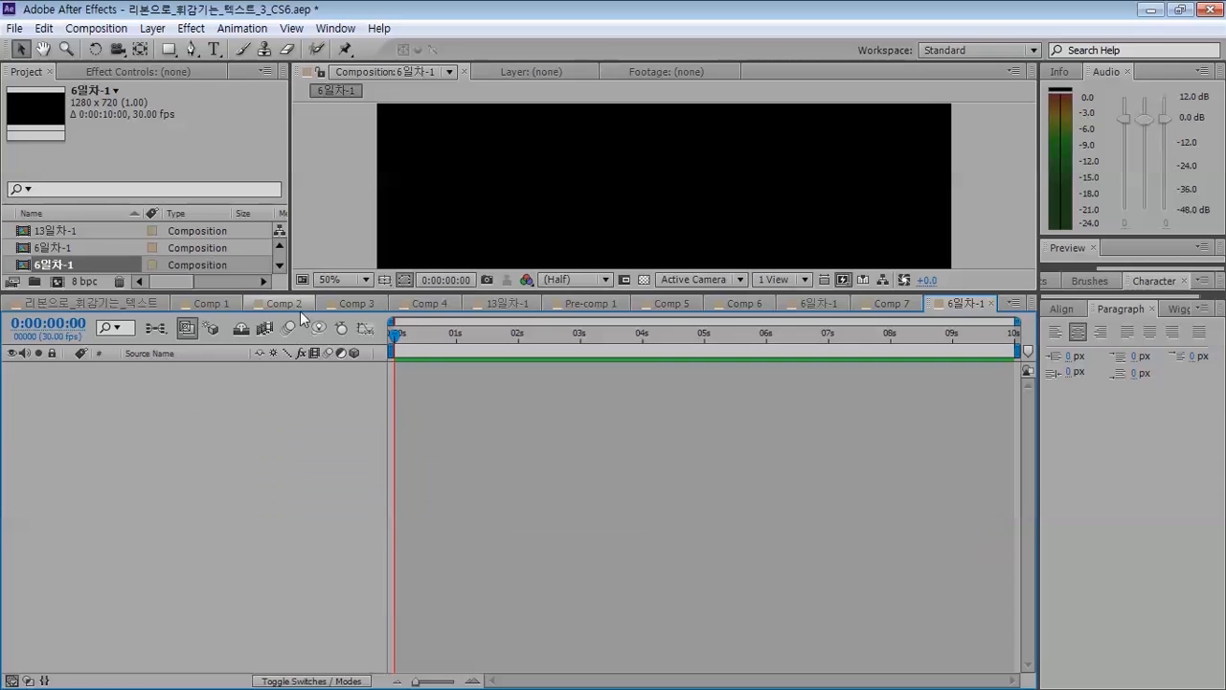
{"action": "left_click_drag", "start_coordinate": [296, 291], "coordinate": [296, 506]}
- Add a solid layer named 배경 at the composition size of 1280 x 720 px
{"action": "key", "text": "ctrl+y"}
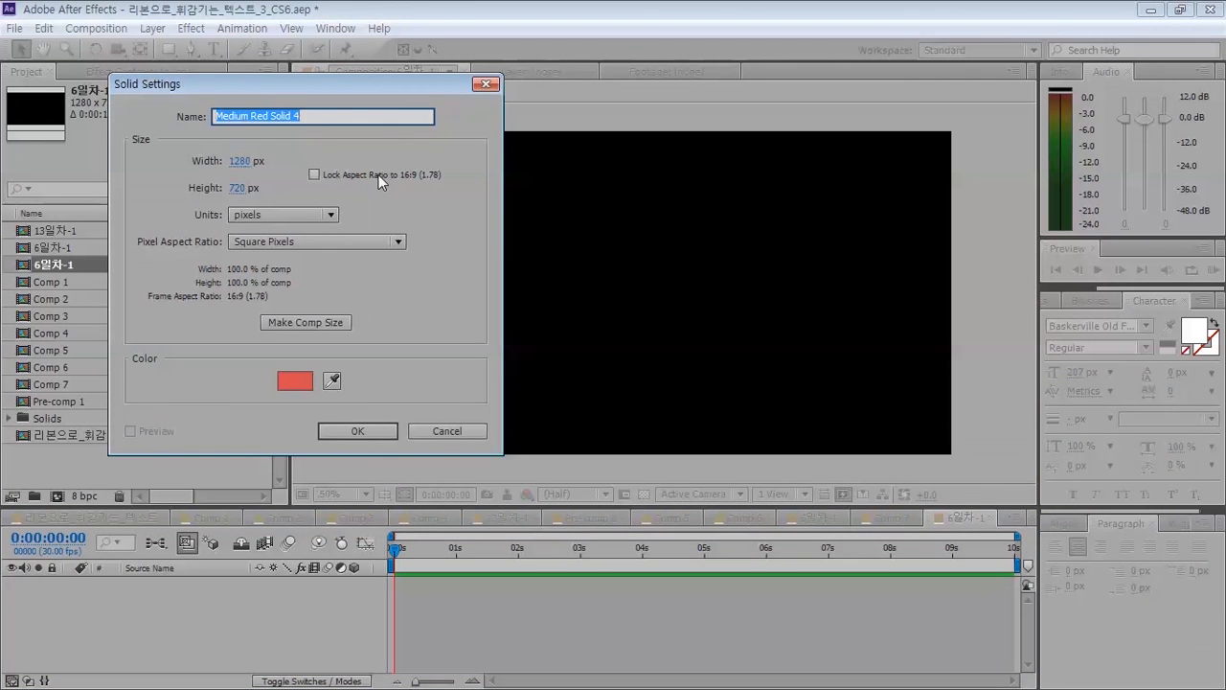
{"action": "type", "text": "qorud"}
{"action": "key", "text": "BackSpace"}
{"action": "key", "text": "BackSpace"}
{"action": "key", "text": "BackSpace"}
{"action": "key", "text": "BackSpace"}
{"action": "key", "text": "BackSpace"}
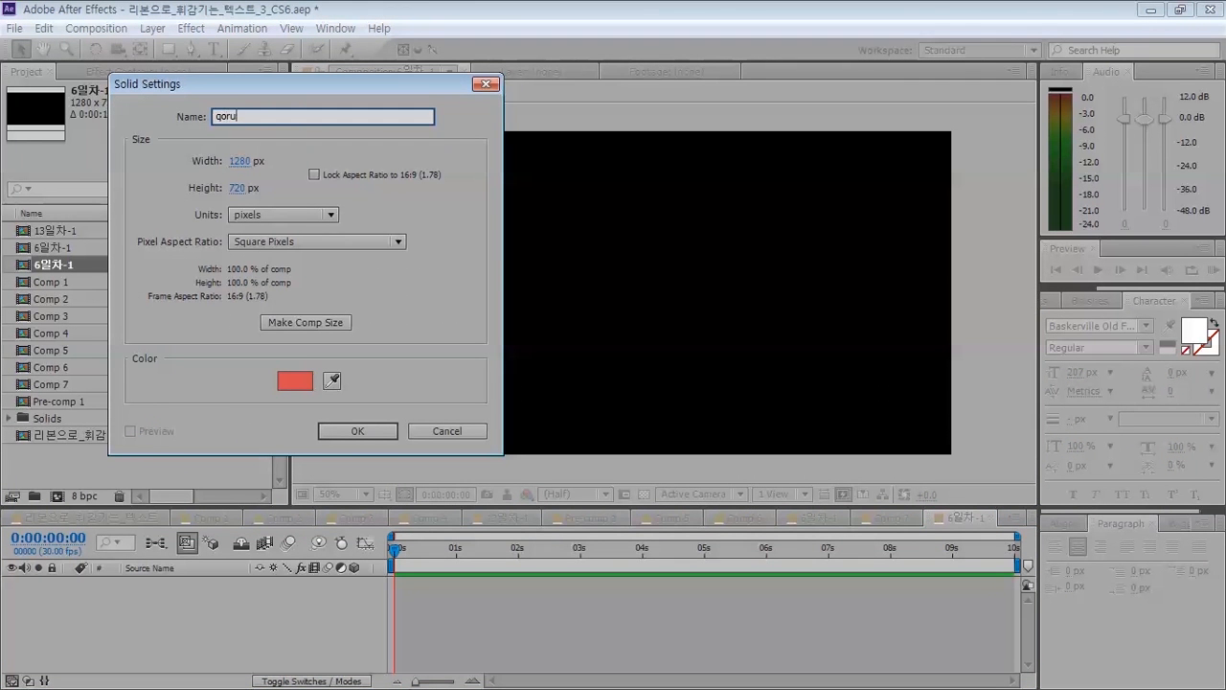
{"action": "type", "text": "배경"}
{"action": "left_click_drag", "start_coordinate": [240, 86], "coordinate": [584, 75]}
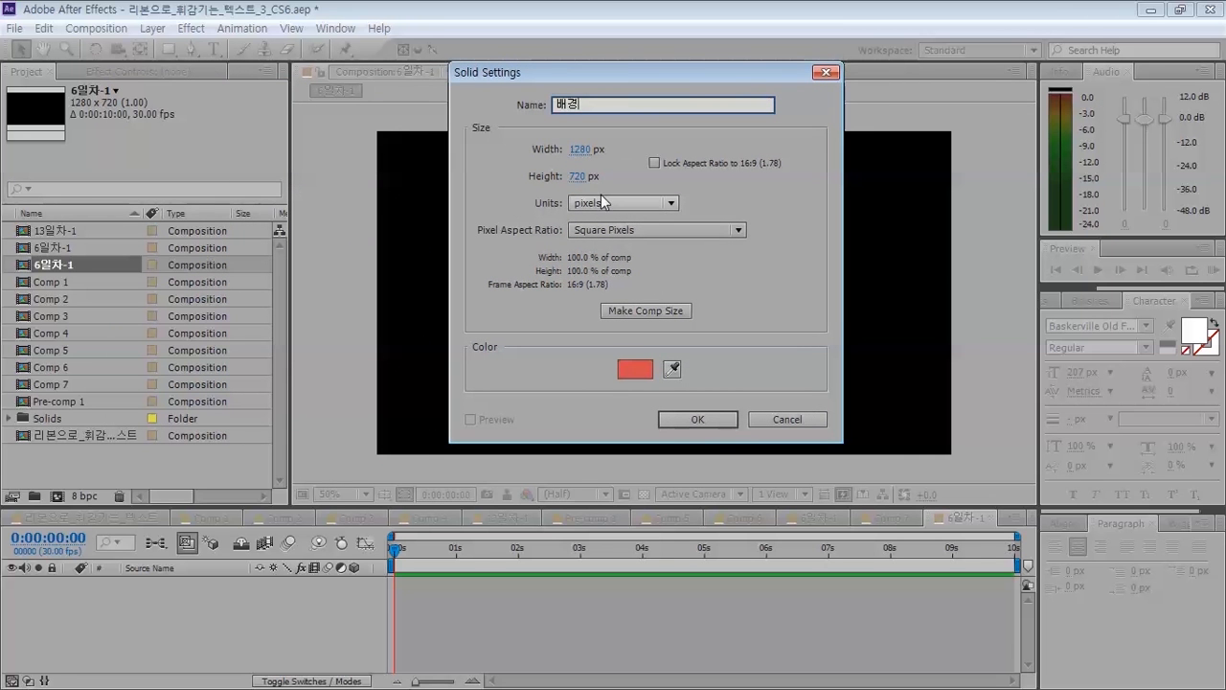
{"action": "left_click", "coordinate": [629, 314]}
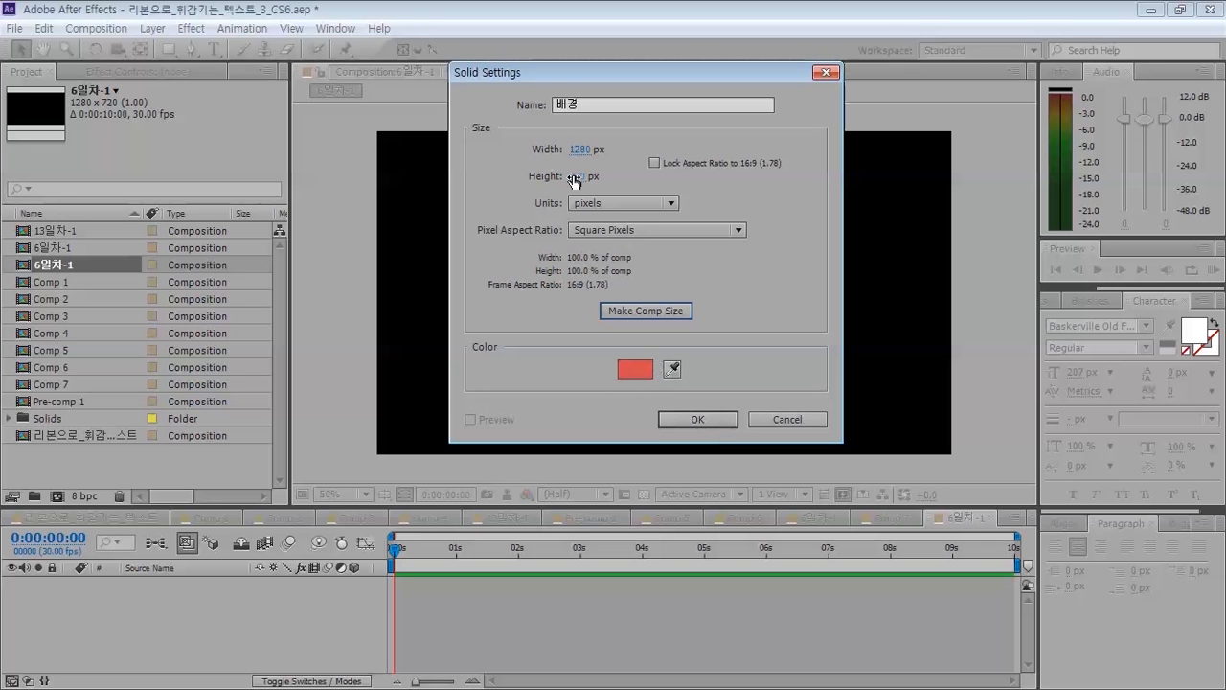
{"action": "left_click", "coordinate": [702, 426]}
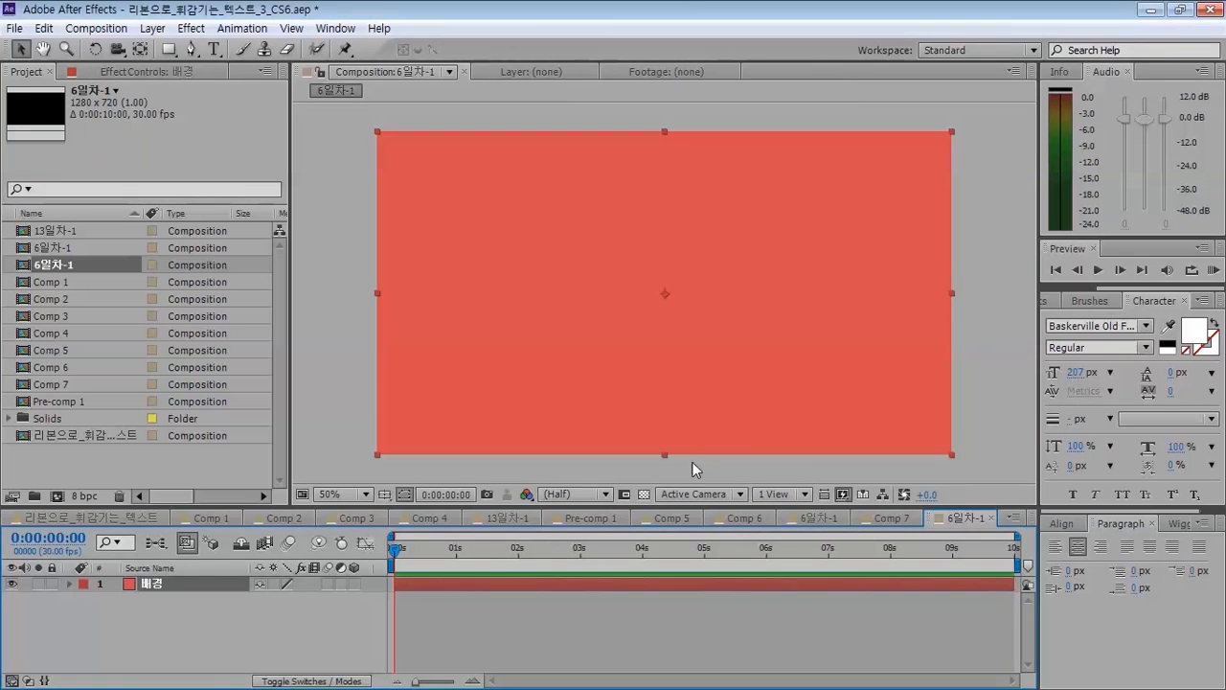
- Switch to Notepad and write the note "Generate> Ramp"
{"action": "key", "text": "alt+Tab"}
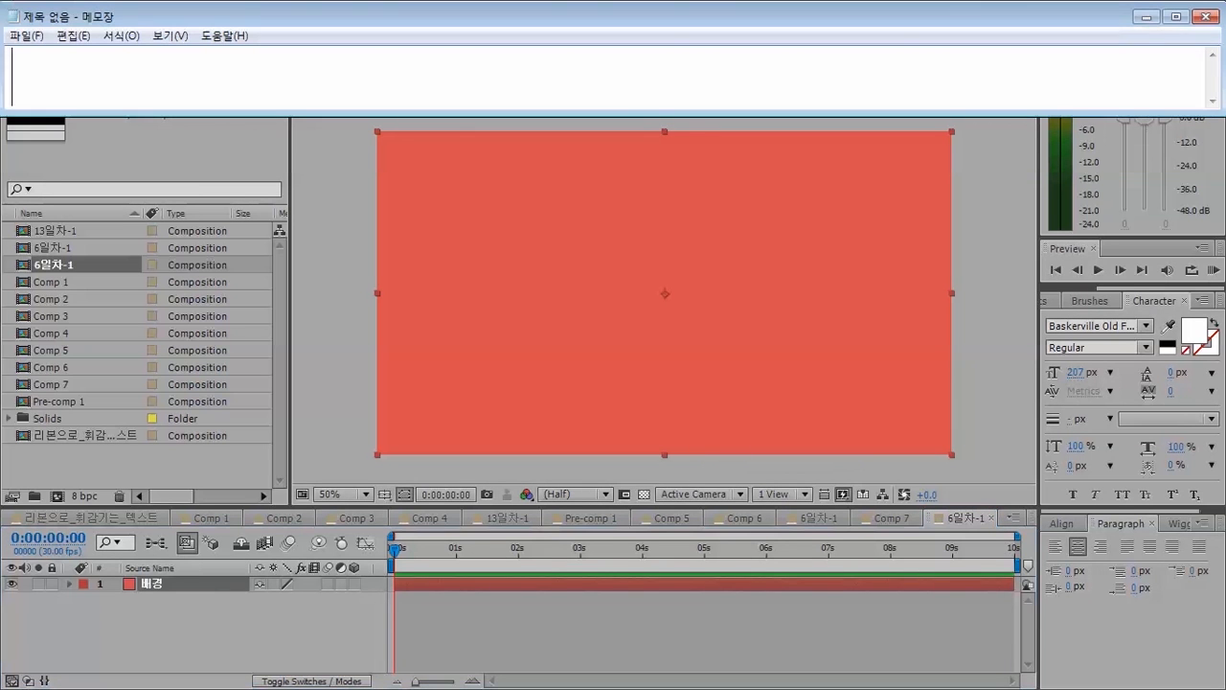
{"action": "key", "text": "Tab"}
{"action": "type", "text": "Generate> "}
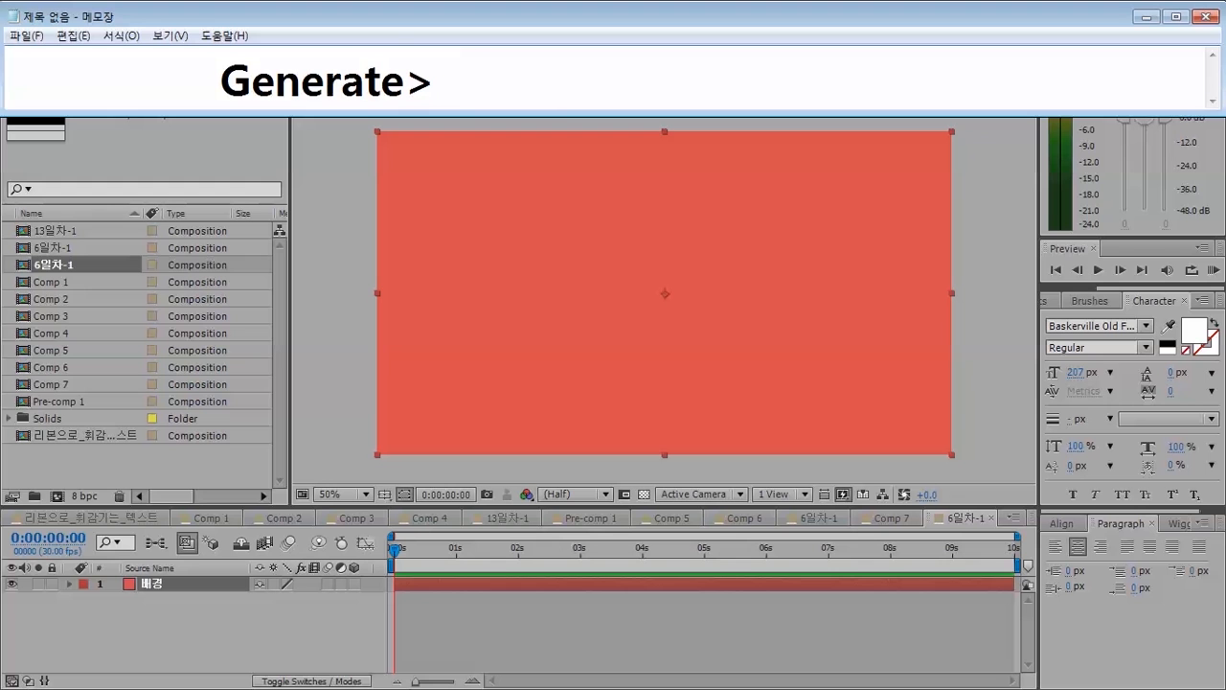
{"action": "type", "text": "Ramp"}
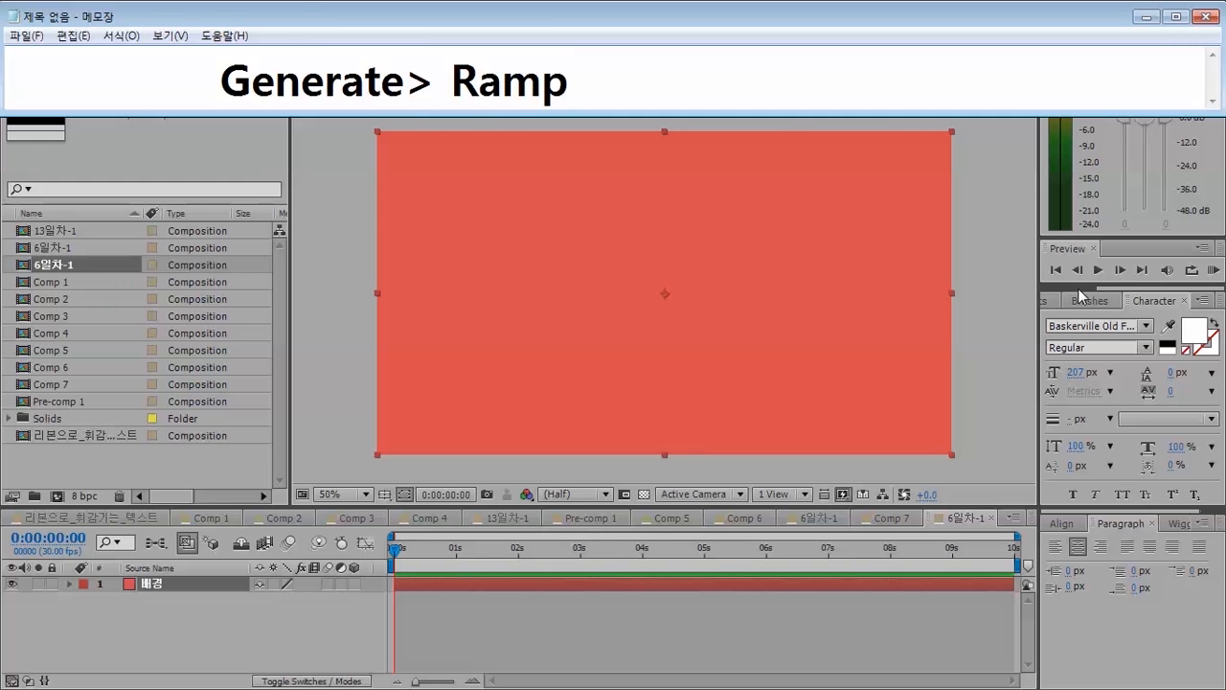
- Return to After Effects and apply the Ramp effect from the Generate category to the 배경 solid
{"action": "left_click", "coordinate": [1054, 299]}
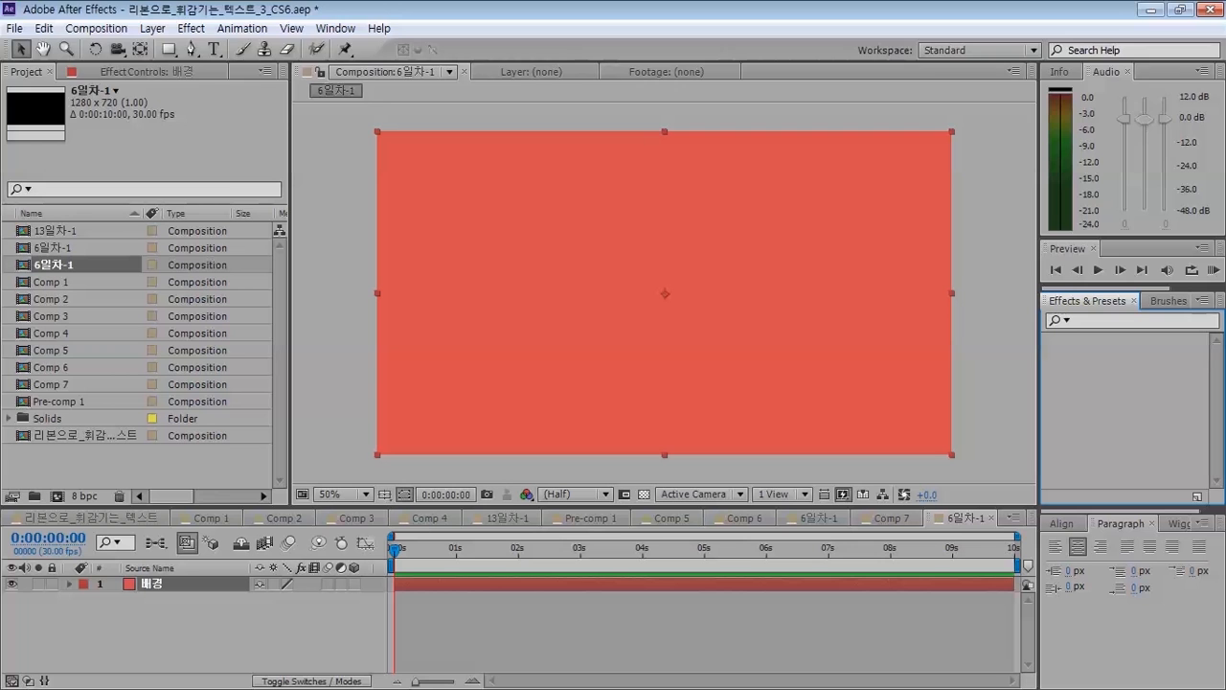
{"action": "key", "text": "alt+Tab"}
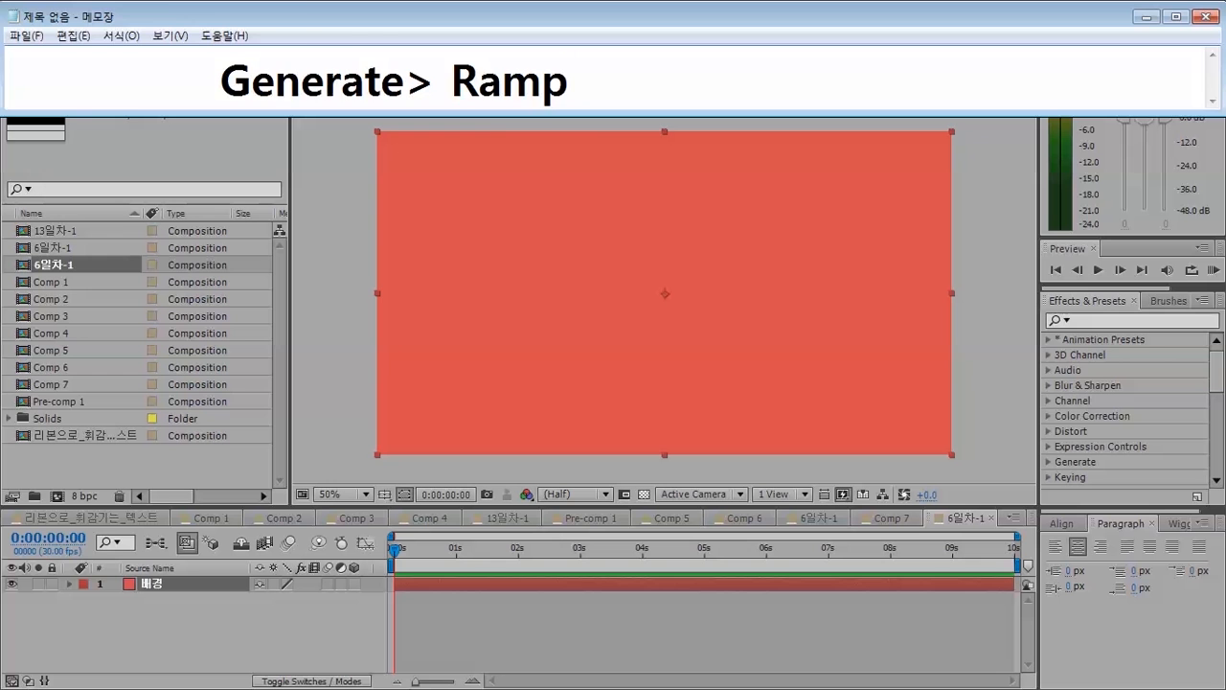
{"action": "left_click", "coordinate": [1050, 464]}
{"action": "left_click", "coordinate": [1050, 464]}
{"action": "scroll", "coordinate": [1123, 385], "scroll_direction": "down", "scroll_amount": 5}
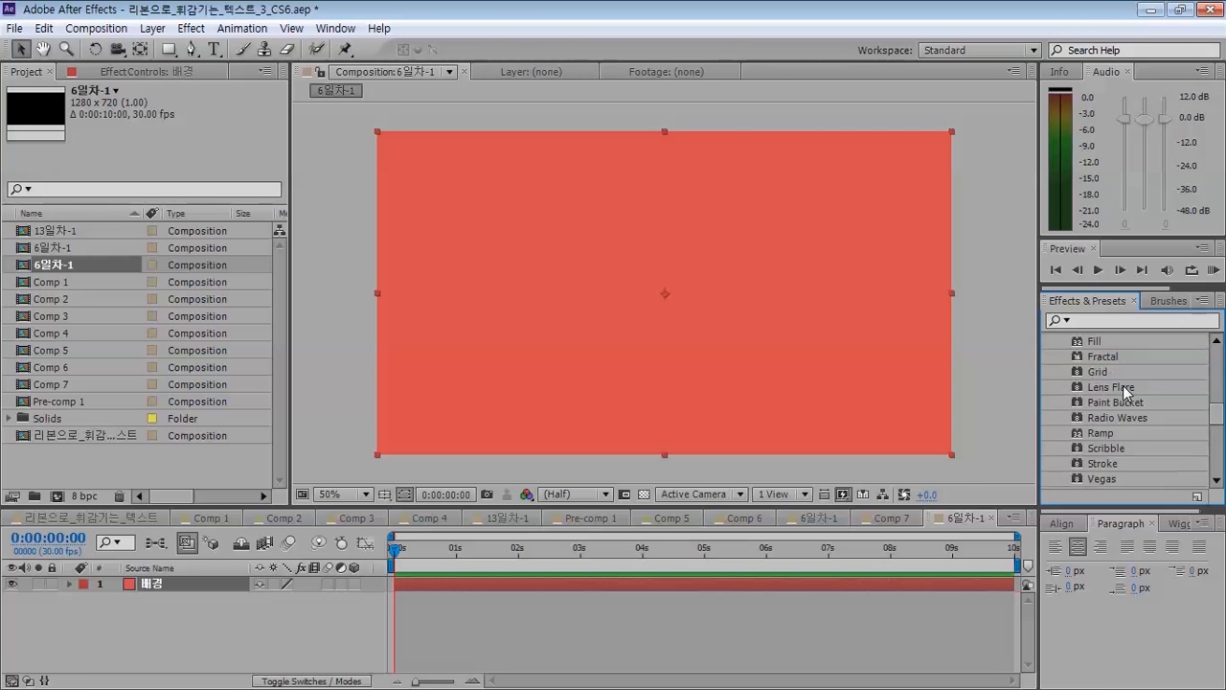
{"action": "left_click_drag", "start_coordinate": [1112, 435], "coordinate": [584, 311]}
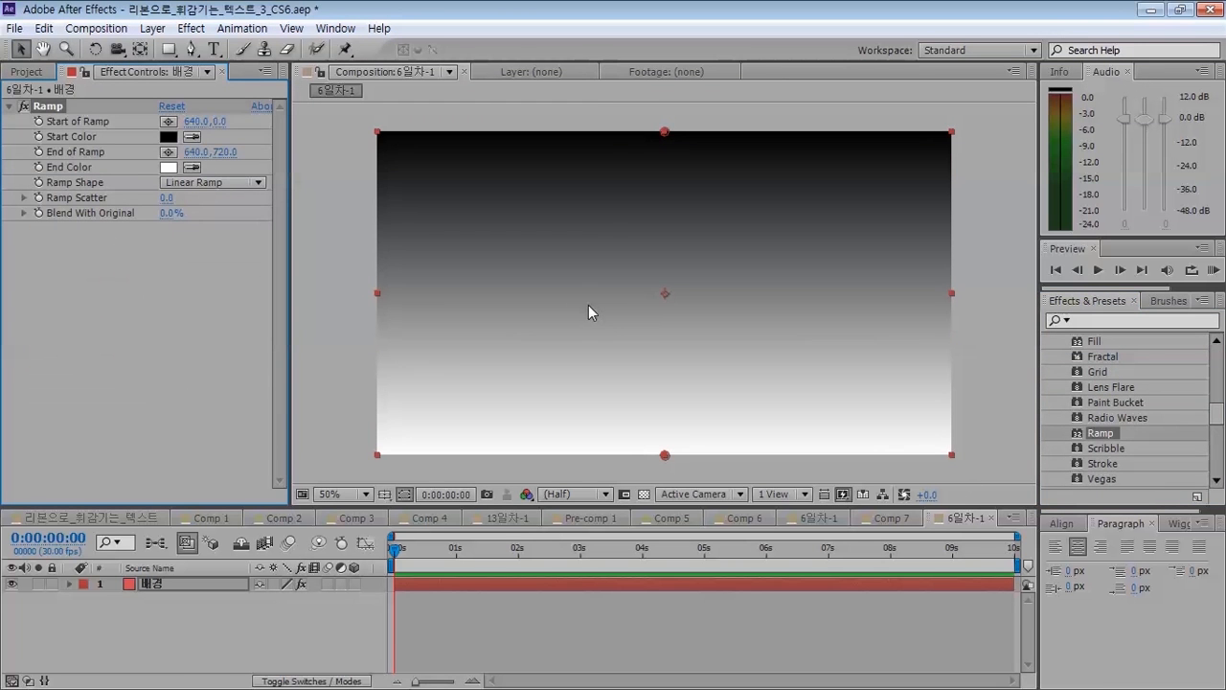
- Change the Ramp effect on the 배경 solid to Radial Ramp and set its start point's Y value to 360
{"action": "left_click", "coordinate": [252, 181]}
{"action": "left_click", "coordinate": [259, 219]}
{"action": "left_click", "coordinate": [217, 123]}
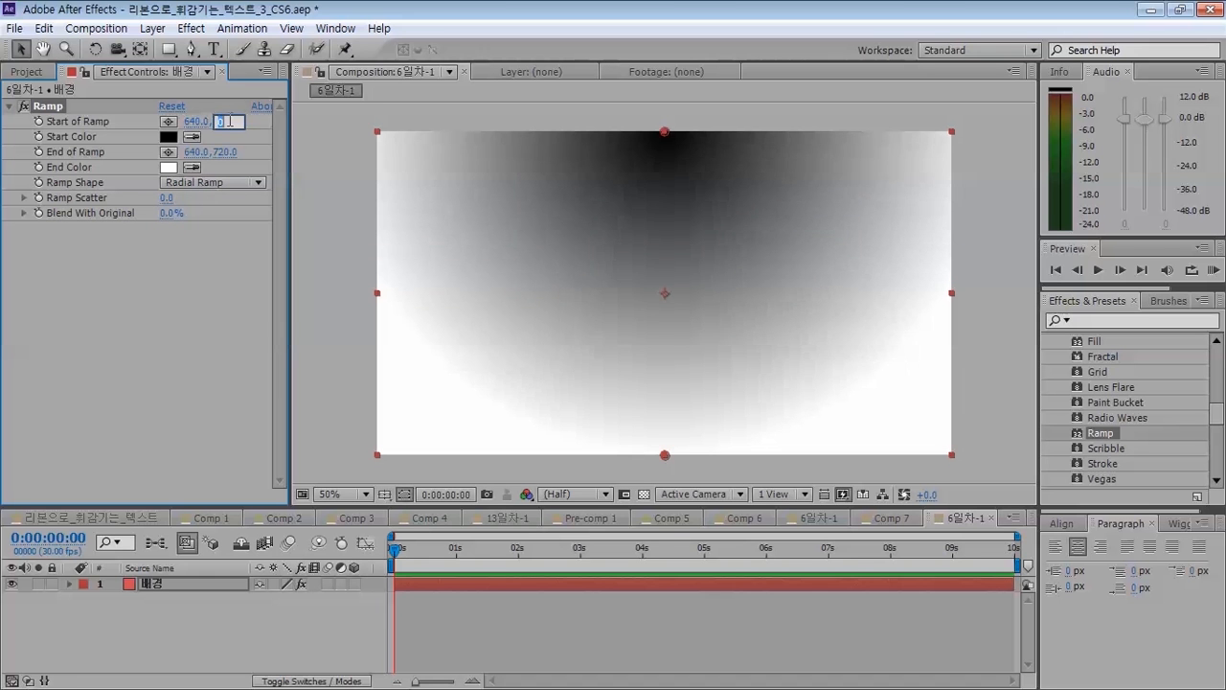
{"action": "type", "text": "360"}
{"action": "key", "text": "Return"}
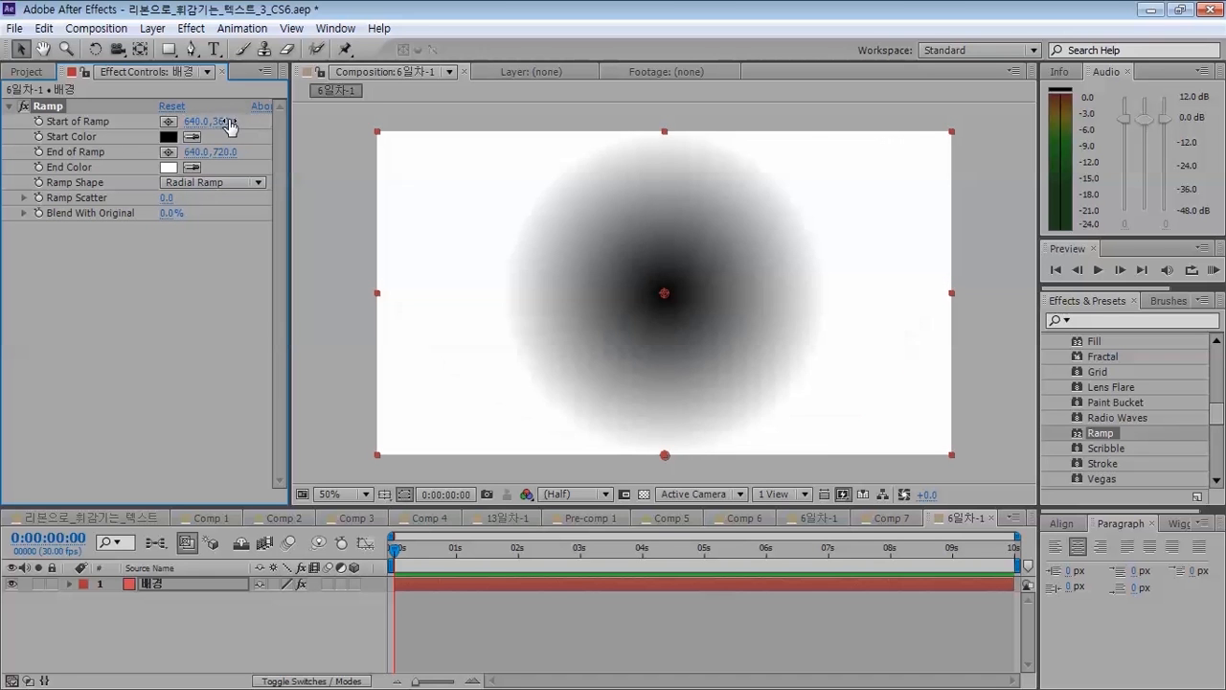
- Set the ramp's Start Color to light blue B4DDFF
{"action": "left_click", "coordinate": [169, 136]}
{"action": "mouse_move", "coordinate": [536, 230]}
{"action": "left_mouse_down"}
{"action": "mouse_move", "coordinate": [446, 173]}
{"action": "mouse_move", "coordinate": [507, 132]}
{"action": "left_mouse_up"}
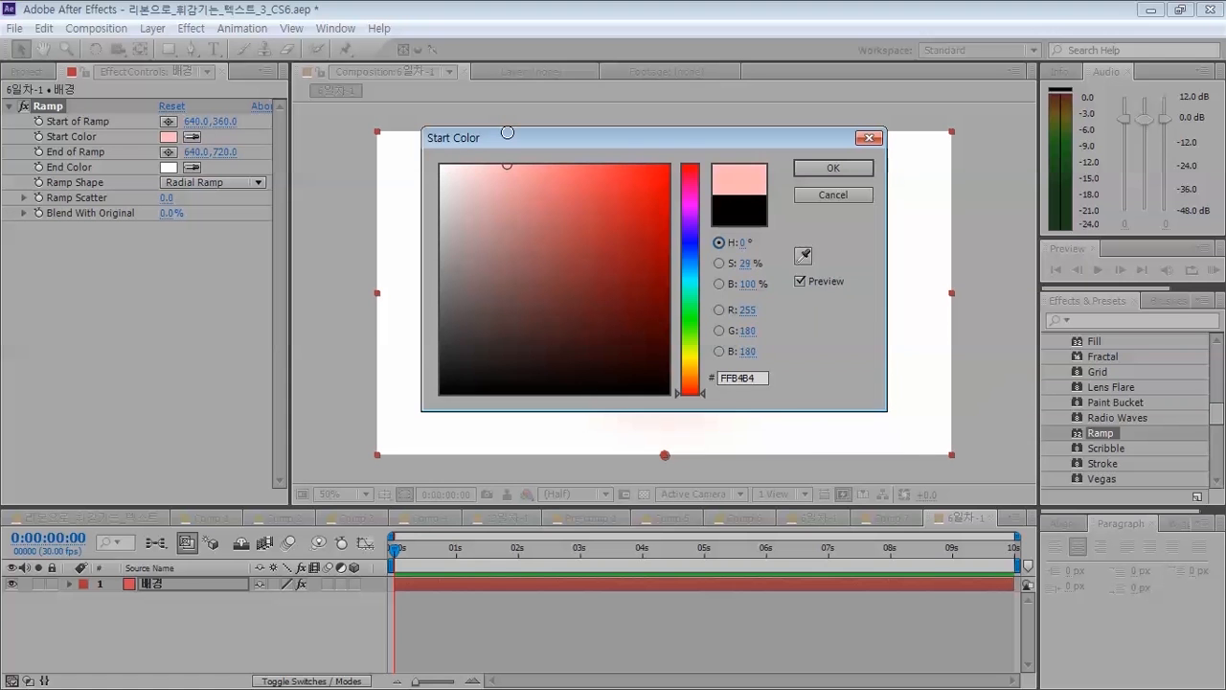
{"action": "left_click", "coordinate": [690, 261]}
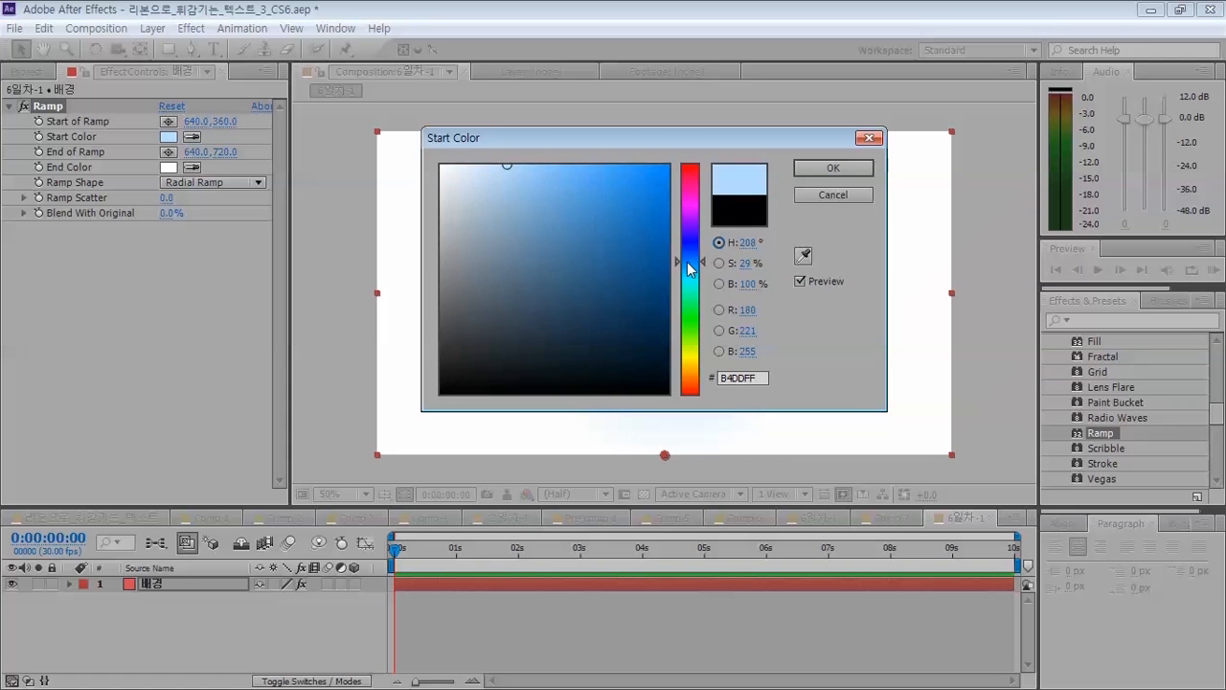
{"action": "left_click", "coordinate": [820, 173]}
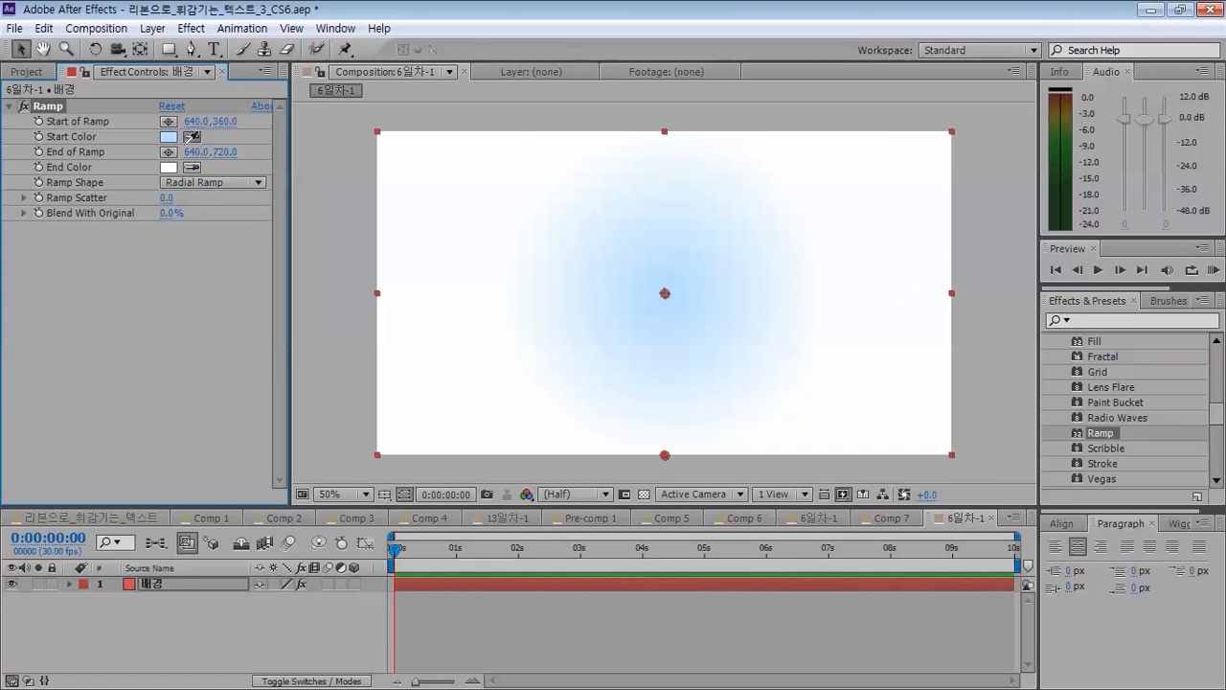
- Try to sample the light blue start color as the ramp's End Color with the eyedropper
{"action": "left_click", "coordinate": [195, 132]}
{"action": "left_click", "coordinate": [194, 167]}
{"action": "left_click", "coordinate": [165, 141]}
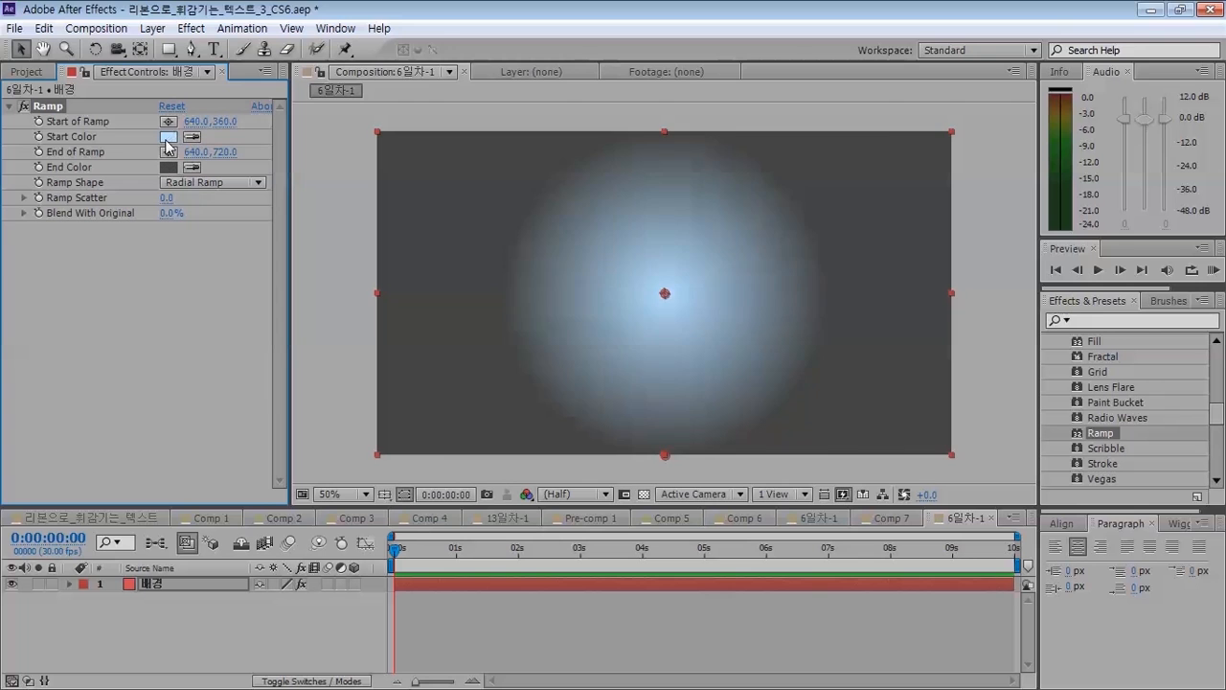
{"action": "left_click", "coordinate": [169, 167]}
{"action": "key", "text": "Escape"}
- Set the End Color to a deep blue based on the sampled start color, and move the ramp's end point to 1326, 768
{"action": "left_click", "coordinate": [192, 167]}
{"action": "left_click", "coordinate": [171, 138]}
{"action": "left_click", "coordinate": [169, 167]}
{"action": "left_click_drag", "start_coordinate": [575, 239], "coordinate": [584, 266]}
{"action": "left_click", "coordinate": [839, 168]}
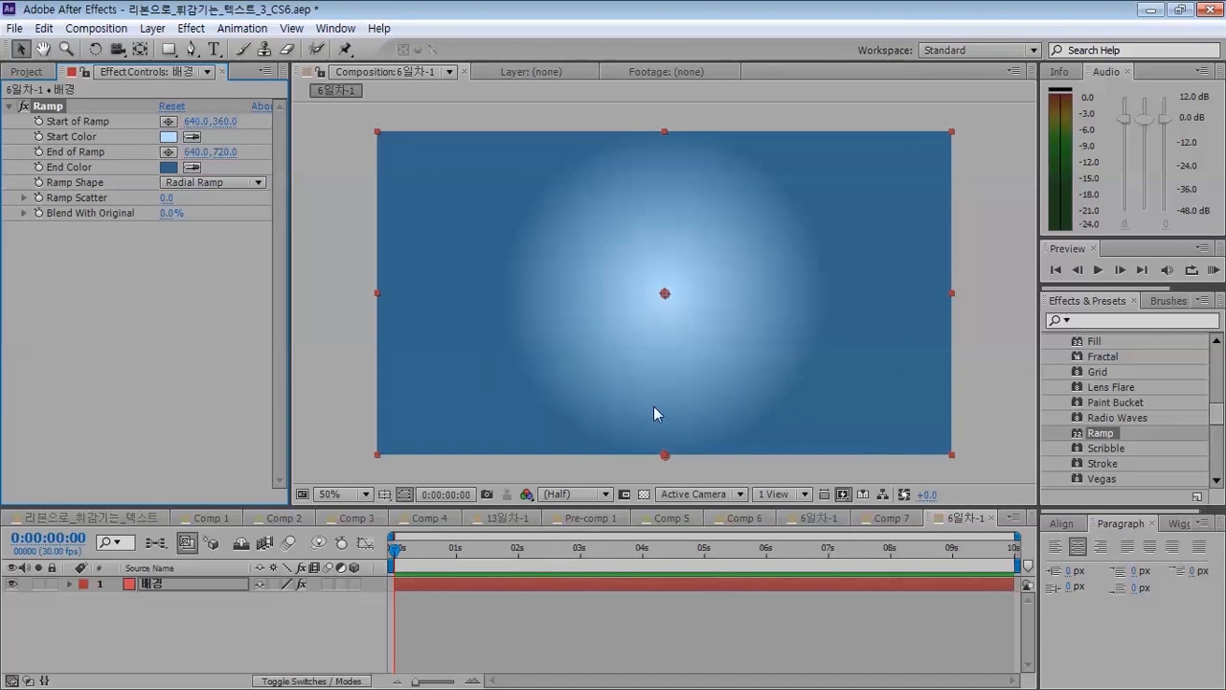
{"action": "left_click_drag", "start_coordinate": [670, 458], "coordinate": [972, 476]}
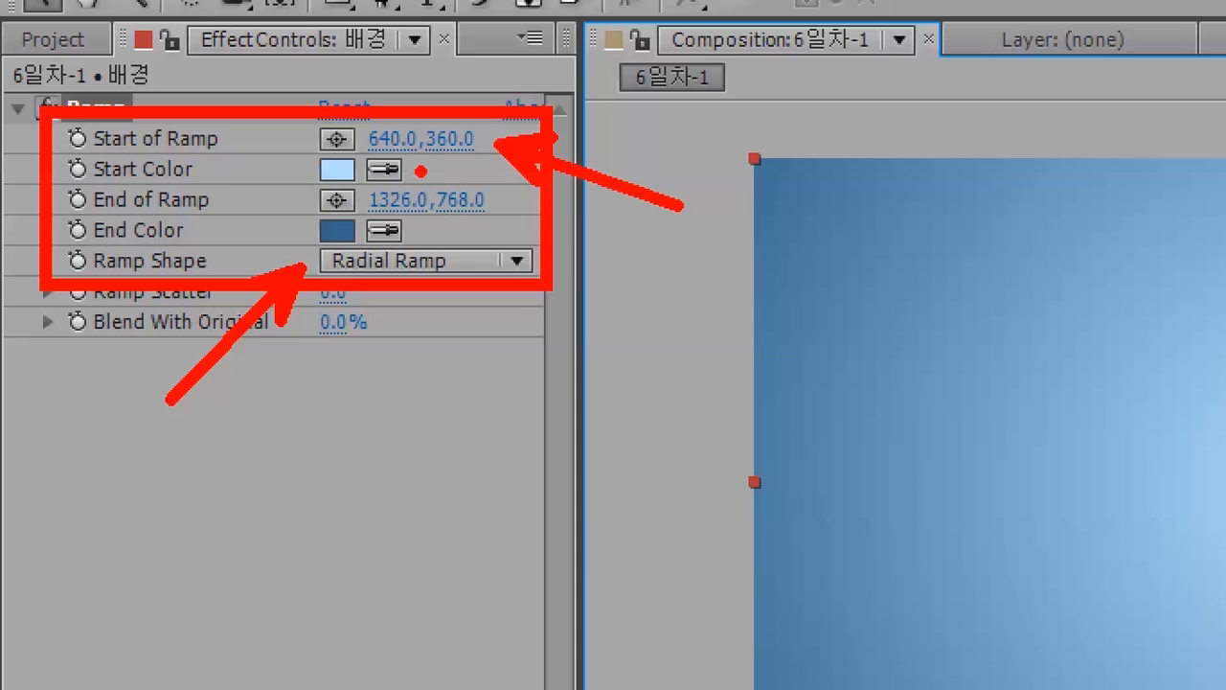
{"action": "left_click_drag", "start_coordinate": [420, 170], "coordinate": [599, 213]}
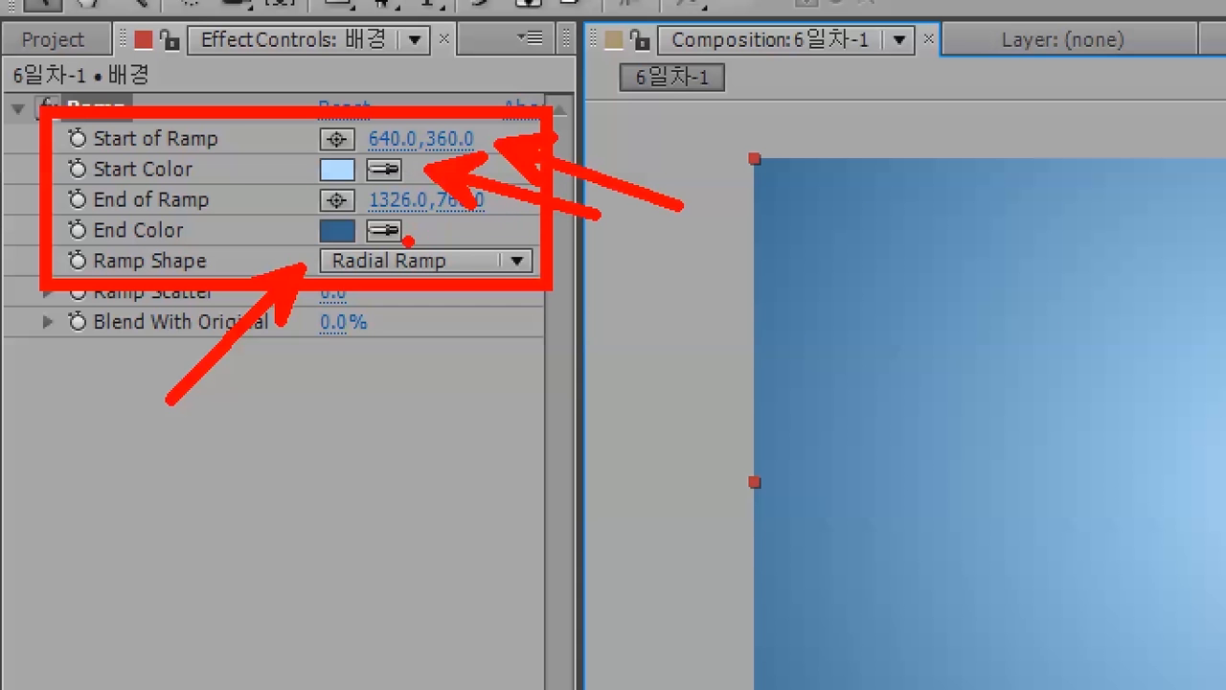
{"action": "left_click_drag", "start_coordinate": [409, 241], "coordinate": [580, 305]}
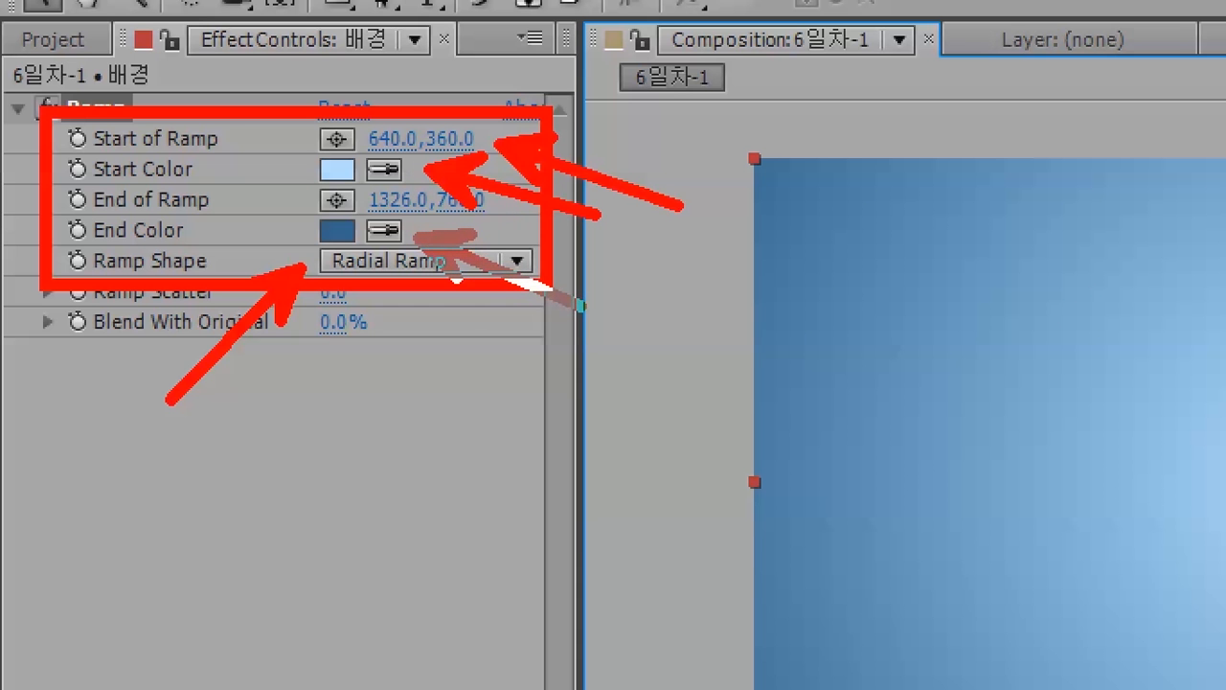
{"action": "key", "text": "ctrl+z"}
{"action": "key", "text": "ctrl+z"}
{"action": "mouse_move", "coordinate": [299, 170]}
{"action": "left_mouse_down"}
{"action": "mouse_move", "coordinate": [286, 200]}
{"action": "mouse_move", "coordinate": [314, 238]}
{"action": "left_mouse_up"}
{"action": "key", "text": "ctrl+z"}
{"action": "mouse_move", "coordinate": [311, 165]}
{"action": "left_mouse_down"}
{"action": "mouse_move", "coordinate": [260, 207]}
{"action": "mouse_move", "coordinate": [316, 237]}
{"action": "left_mouse_up"}
{"action": "key", "text": "ctrl+z"}
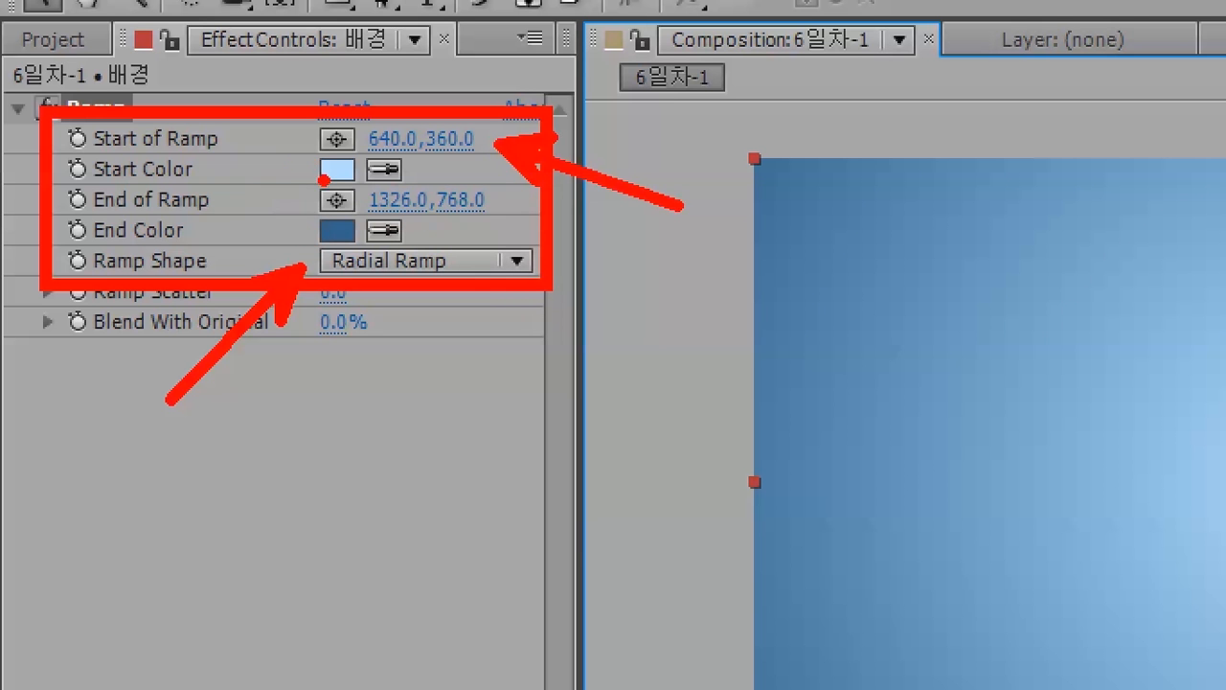
{"action": "mouse_move", "coordinate": [304, 160]}
{"action": "left_mouse_down"}
{"action": "mouse_move", "coordinate": [287, 223]}
{"action": "mouse_move", "coordinate": [304, 235]}
{"action": "left_mouse_up"}
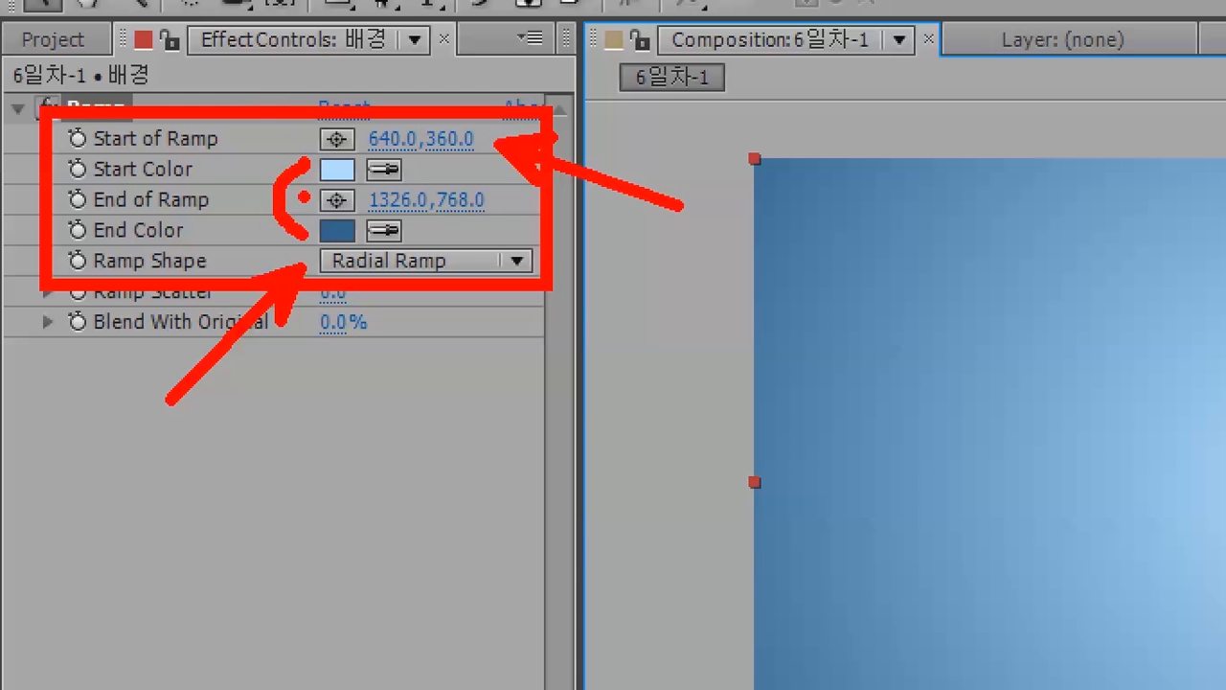
{"action": "key", "text": "Escape"}
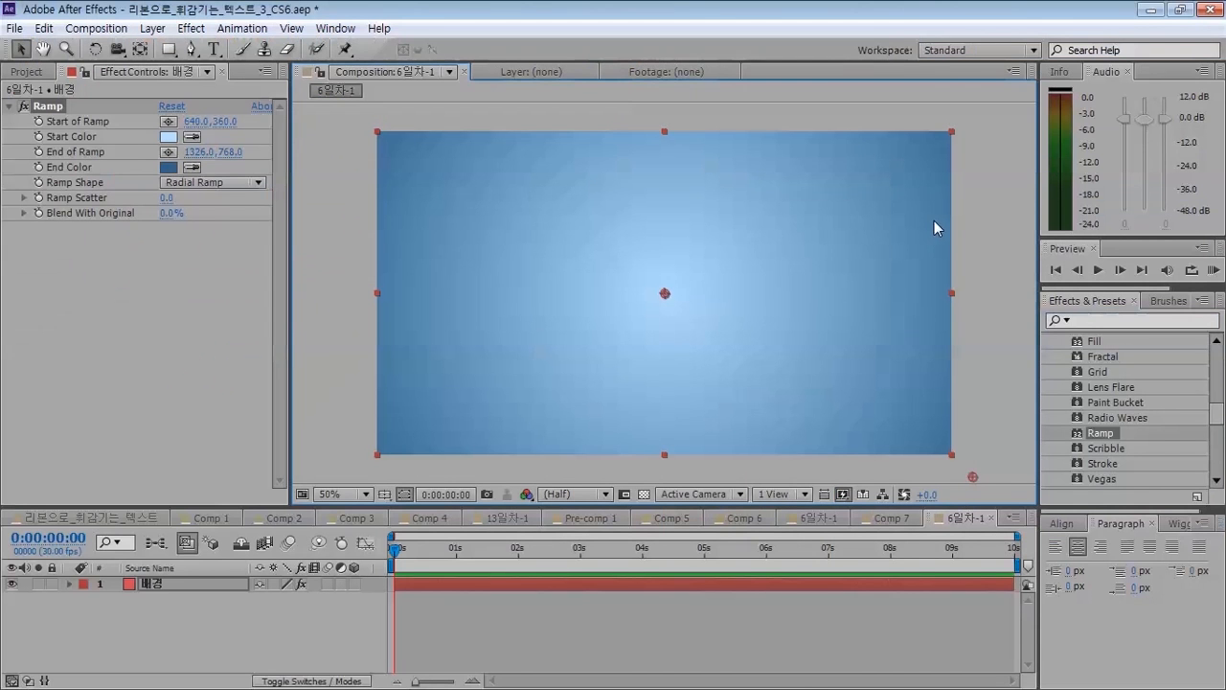
- Move the ramp's end point to 1284, 722 at the composition's lower right corner and select the 배경 layer
{"action": "left_click_drag", "start_coordinate": [974, 463], "coordinate": [1028, 303]}
{"action": "left_click_drag", "start_coordinate": [1028, 303], "coordinate": [954, 456]}
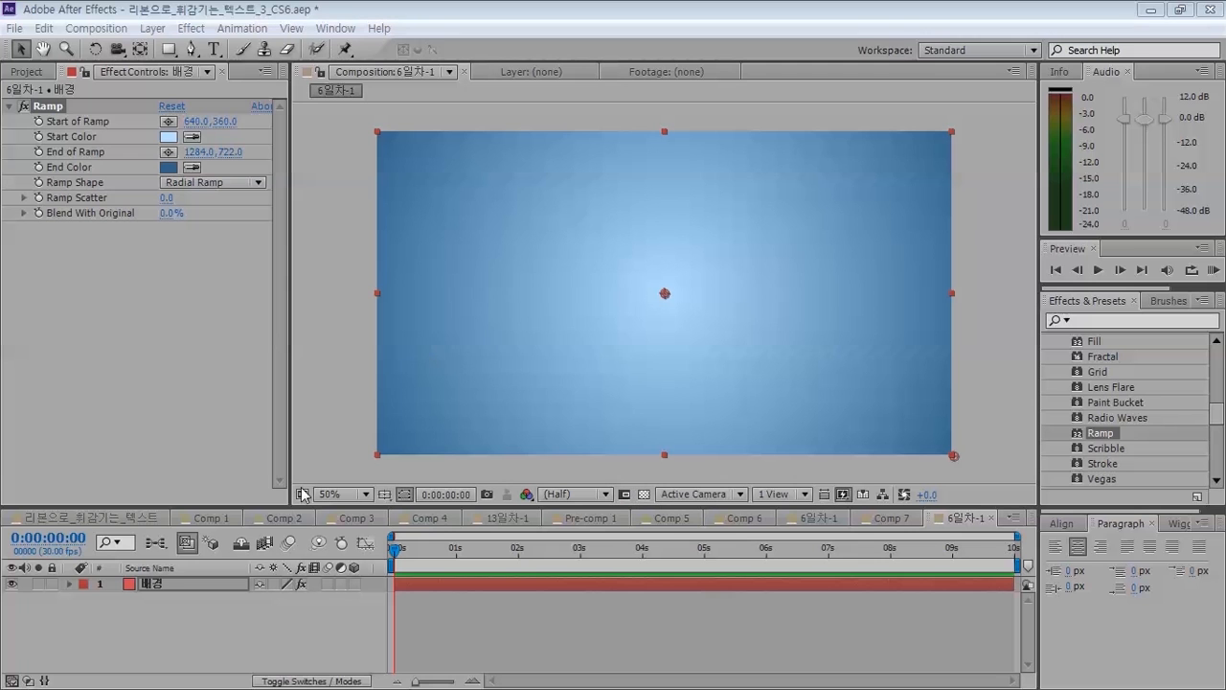
{"action": "left_click", "coordinate": [158, 585]}
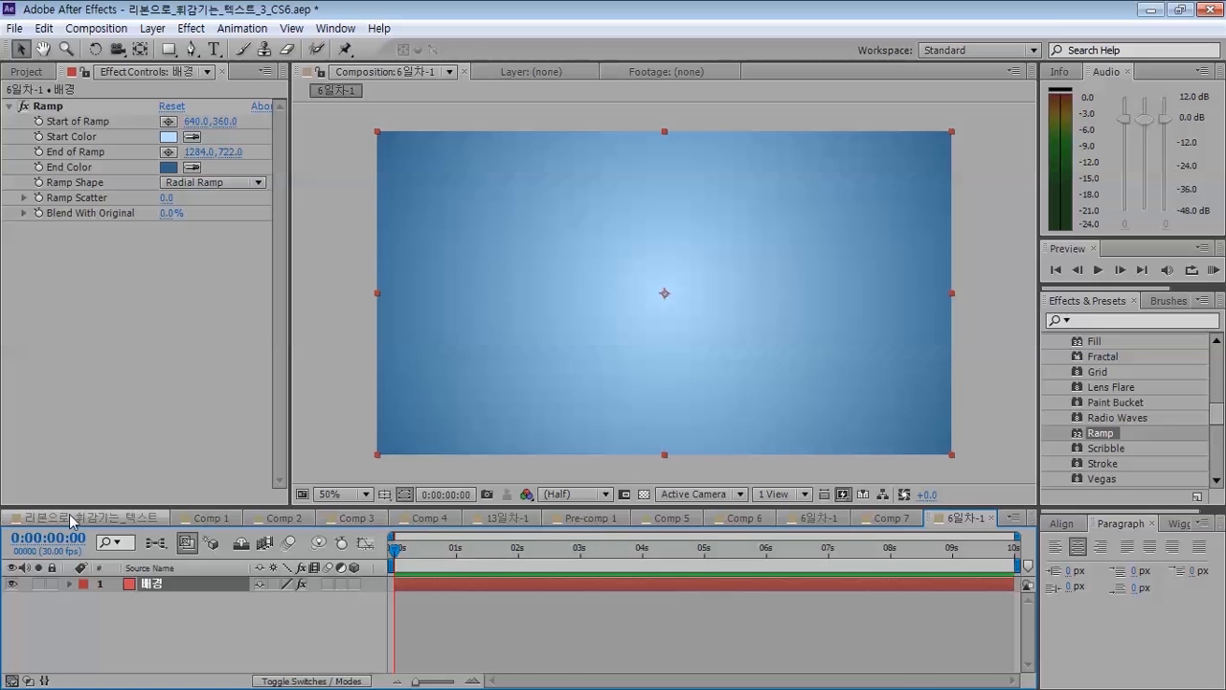
- Look through the other open compositions one after another and return to the new 6일차-1 composition
{"action": "left_click", "coordinate": [197, 519]}
{"action": "left_click", "coordinate": [282, 518]}
{"action": "left_click", "coordinate": [359, 518]}
{"action": "left_click", "coordinate": [429, 518]}
{"action": "left_click", "coordinate": [508, 518]}
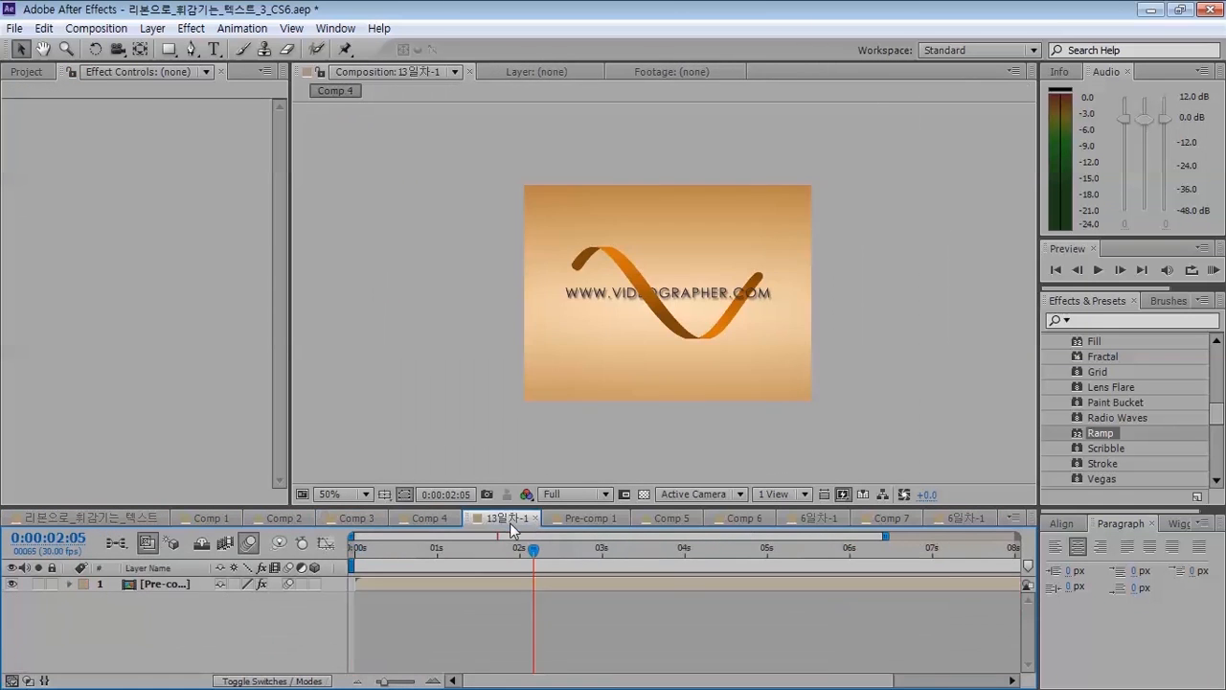
{"action": "left_click", "coordinate": [591, 518]}
{"action": "left_click", "coordinate": [671, 518]}
{"action": "left_click", "coordinate": [744, 518]}
{"action": "left_click", "coordinate": [819, 518]}
{"action": "left_click", "coordinate": [874, 518]}
{"action": "left_click", "coordinate": [963, 518]}
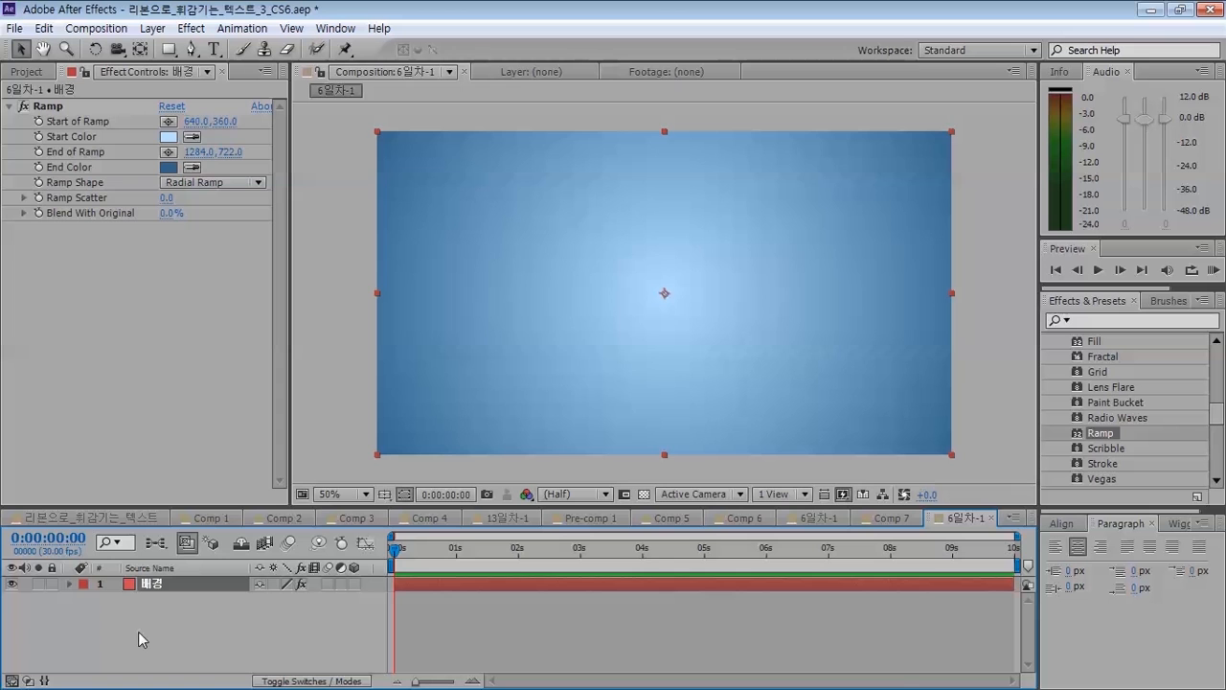
- Close the timelines of all other compositions, keeping only the new 6일차-1 composition open
{"action": "left_click", "coordinate": [165, 519]}
{"action": "left_click", "coordinate": [65, 518]}
{"action": "left_click", "coordinate": [65, 518]}
{"action": "left_click", "coordinate": [66, 518]}
{"action": "left_click", "coordinate": [67, 518]}
{"action": "left_click", "coordinate": [70, 518]}
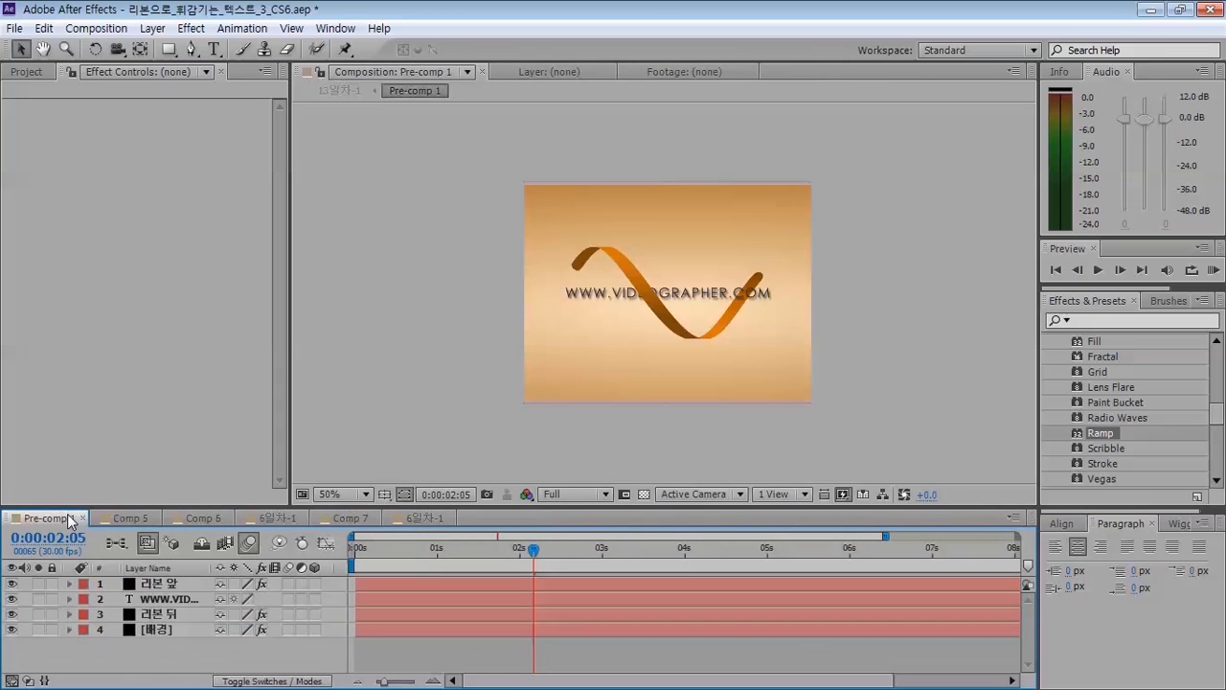
{"action": "left_click", "coordinate": [82, 518]}
{"action": "left_click", "coordinate": [69, 518]}
{"action": "left_click", "coordinate": [69, 518]}
{"action": "left_click", "coordinate": [69, 519]}
{"action": "left_click", "coordinate": [69, 518]}
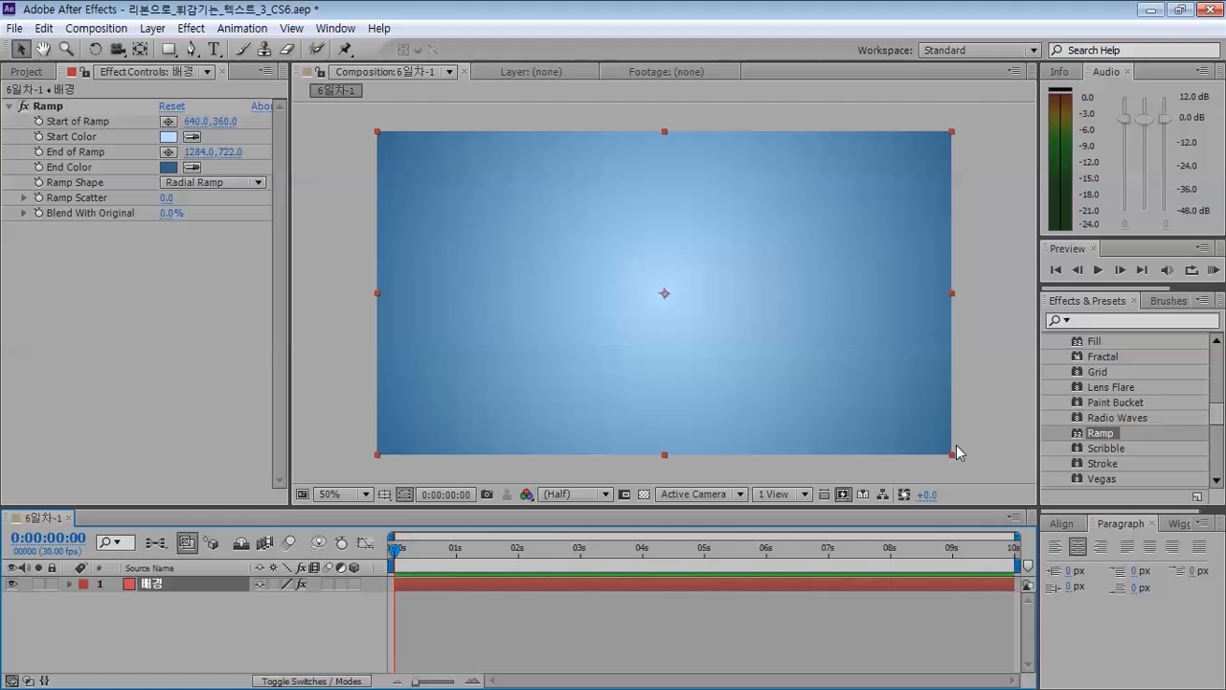
- Enlarge the Effects & Presets list and make the timeline area taller
{"action": "scroll", "coordinate": [1214, 418], "scroll_direction": "up", "scroll_amount": 1}
{"action": "left_click_drag", "start_coordinate": [1214, 418], "coordinate": [1217, 428]}
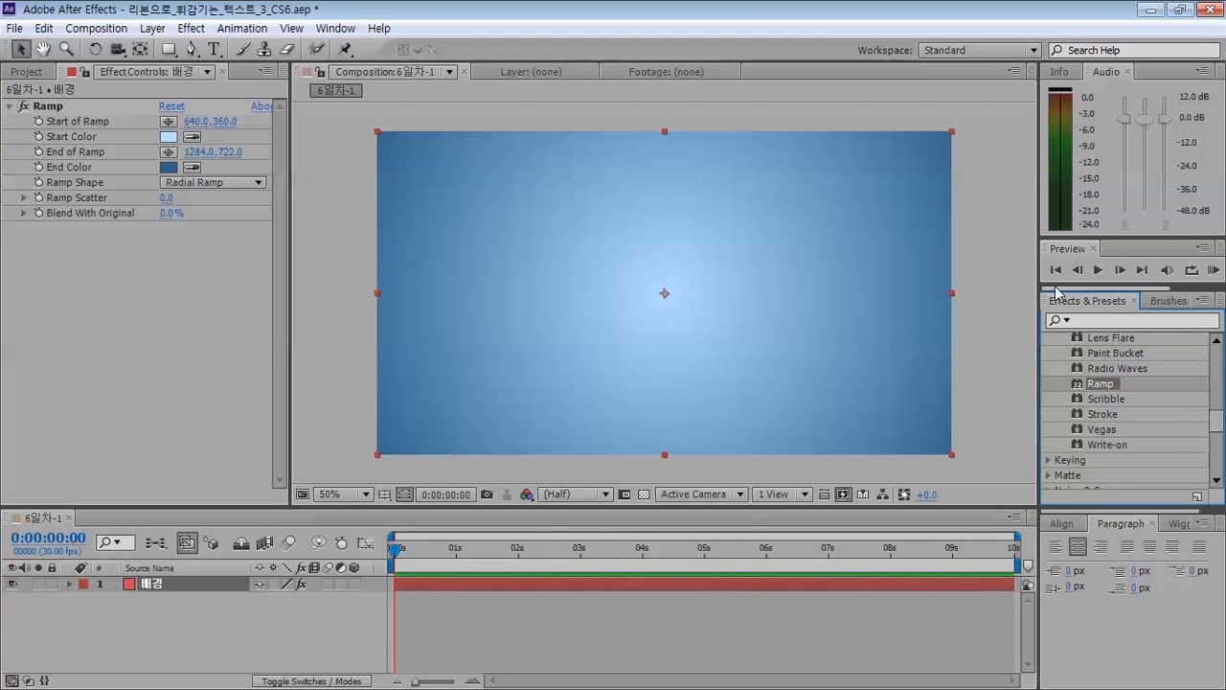
{"action": "left_click_drag", "start_coordinate": [1060, 292], "coordinate": [1015, 119]}
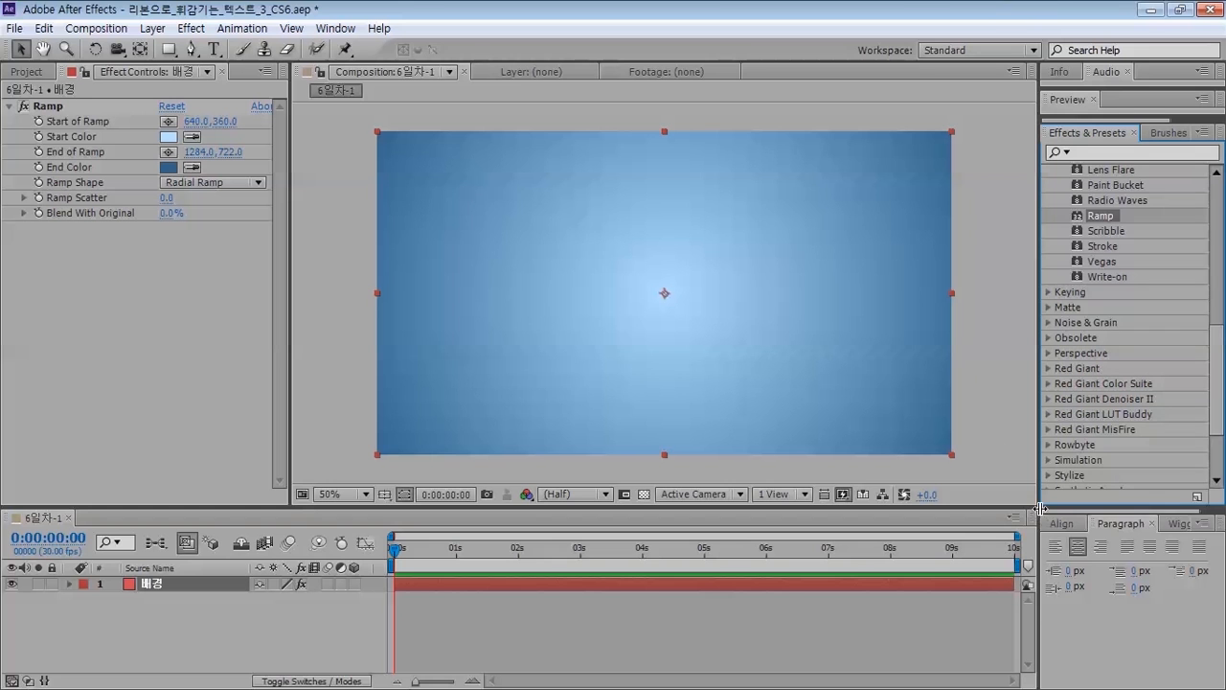
{"action": "left_click_drag", "start_coordinate": [1030, 502], "coordinate": [1031, 458]}
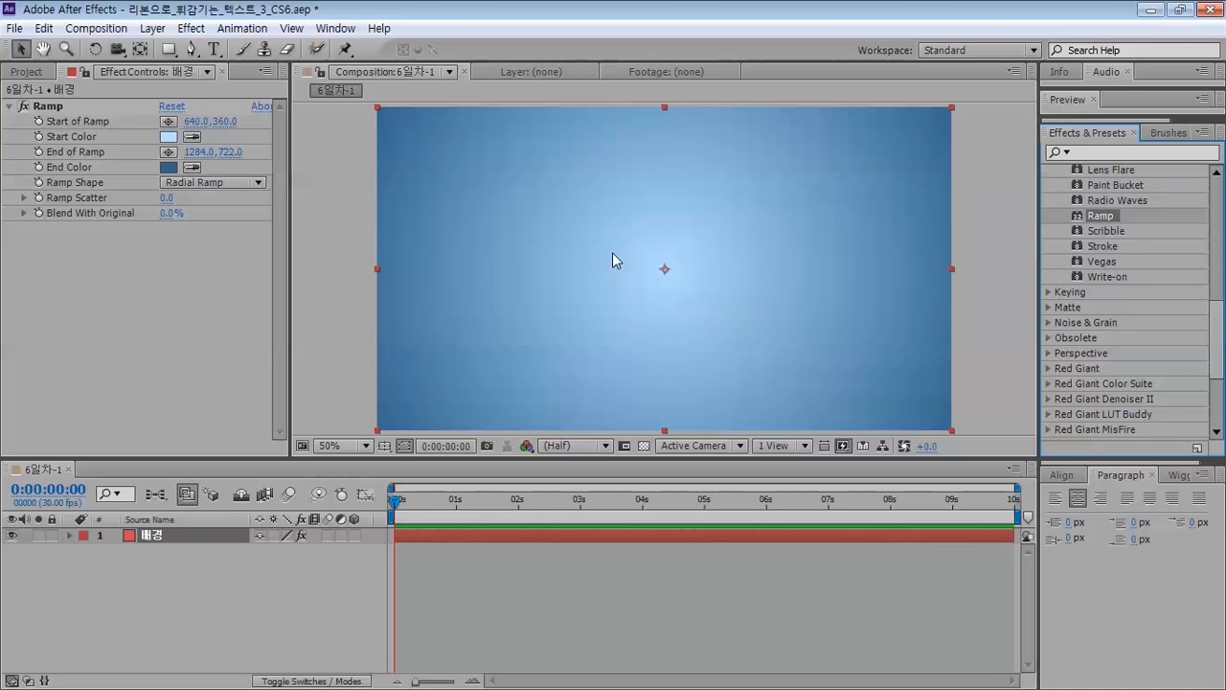
- Create an empty text layer centered in the composition with a font size of 88 px
{"action": "double_click", "coordinate": [213, 50]}
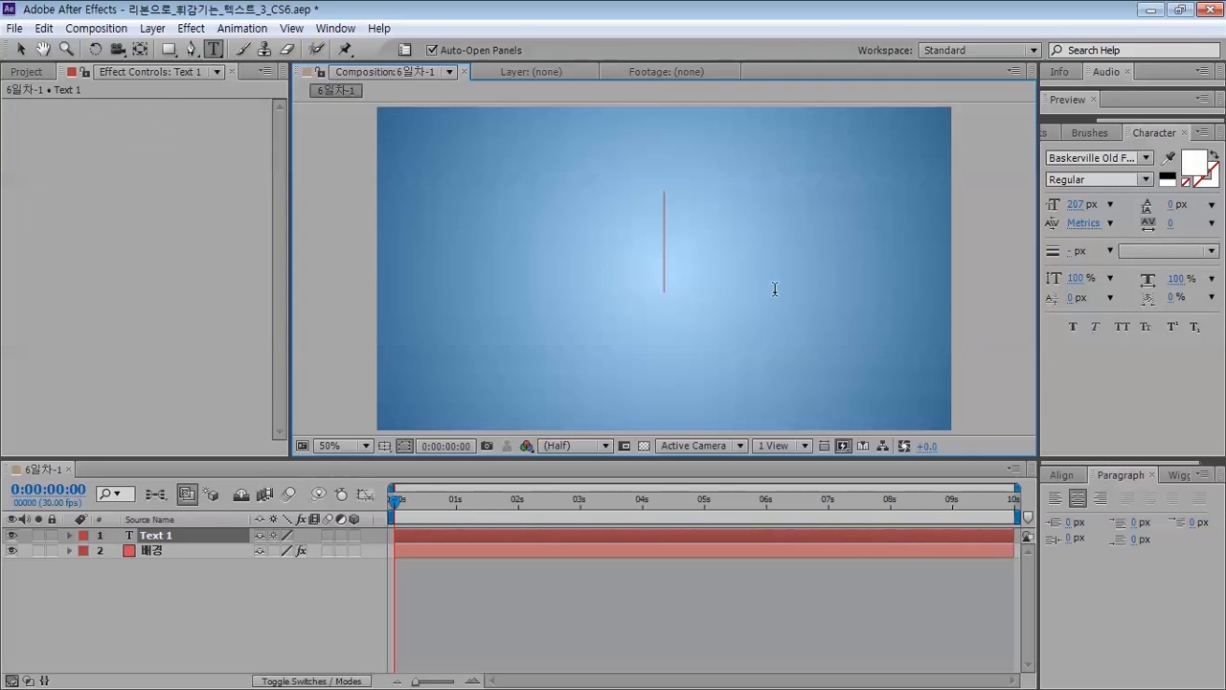
{"action": "left_click_drag", "start_coordinate": [1077, 206], "coordinate": [980, 234]}
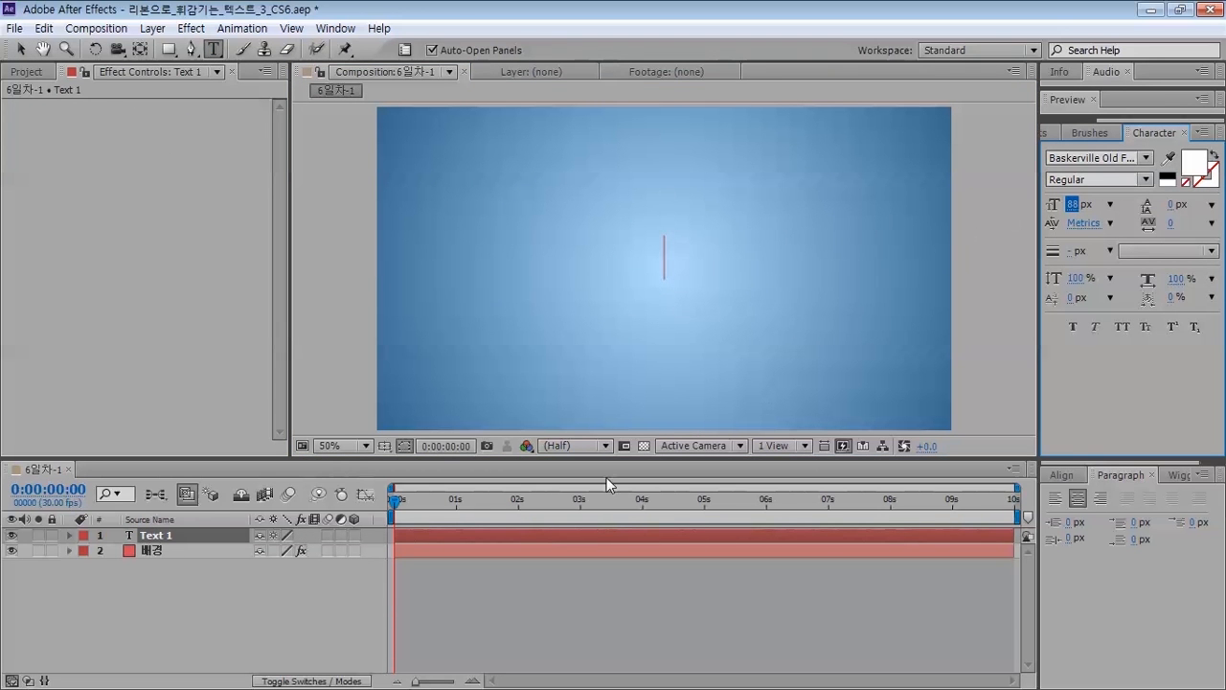
- Review the finished 6일차-1 composition's text and ribbon at 0:00:02:12 with its adjustment layer hidden, and close its timeline
{"action": "left_click", "coordinate": [26, 71]}
{"action": "double_click", "coordinate": [61, 251]}
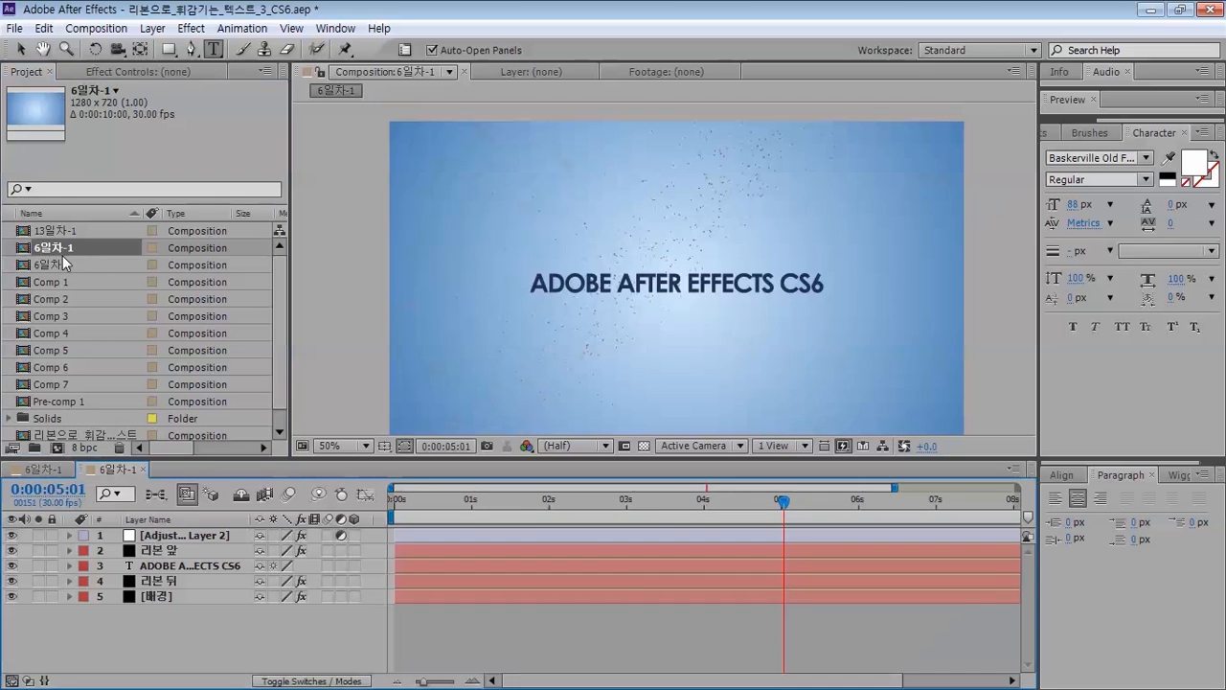
{"action": "left_click", "coordinate": [600, 501]}
{"action": "left_click", "coordinate": [424, 500]}
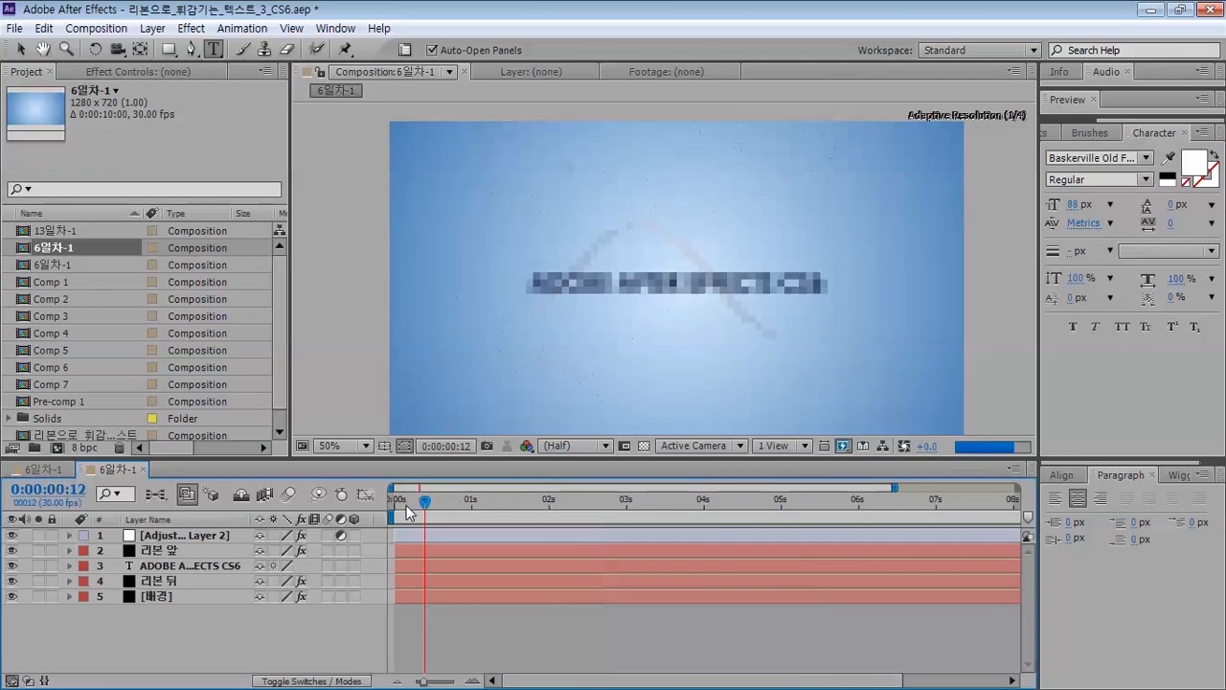
{"action": "left_click_drag", "start_coordinate": [406, 506], "coordinate": [580, 506]}
{"action": "left_click", "coordinate": [12, 536]}
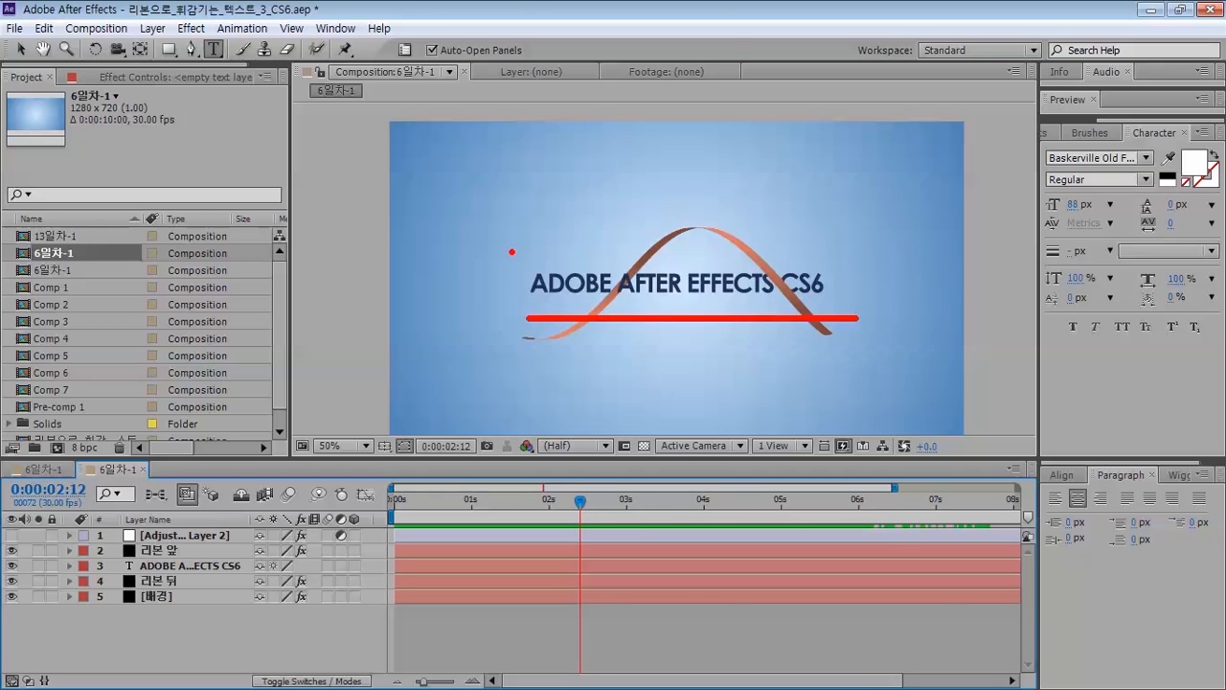
{"action": "left_click_drag", "start_coordinate": [512, 251], "coordinate": [839, 309]}
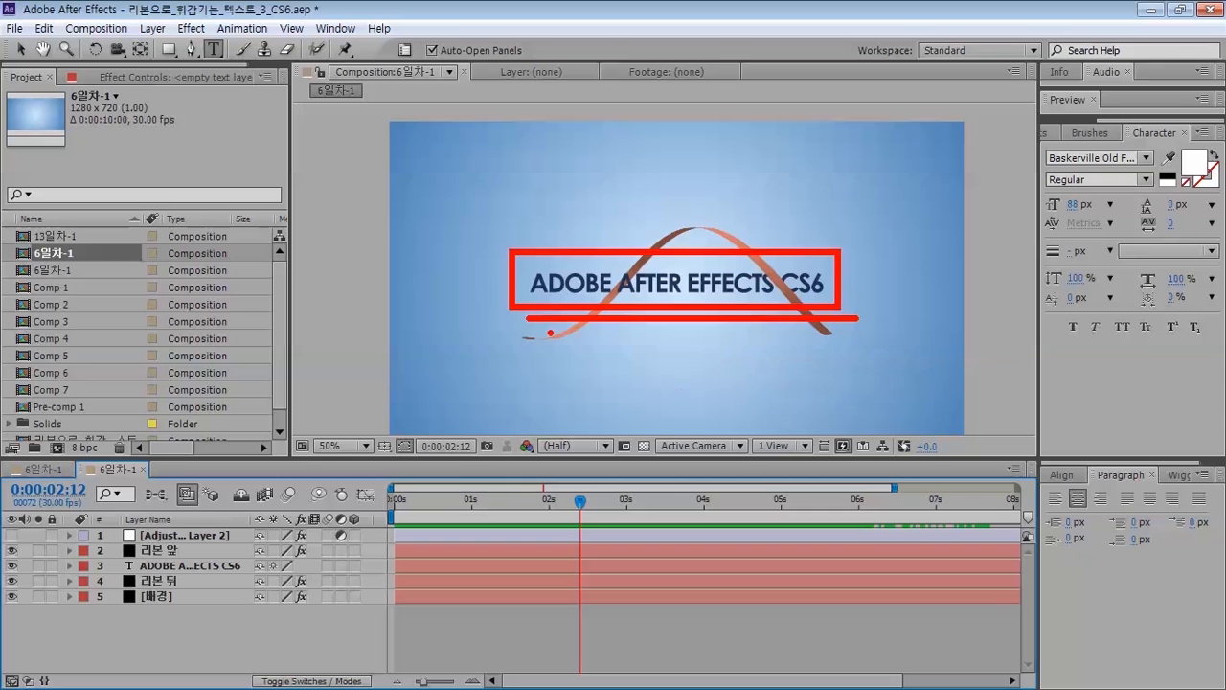
{"action": "key", "text": "ctrl+z"}
{"action": "mouse_move", "coordinate": [522, 259]}
{"action": "left_mouse_down"}
{"action": "mouse_move", "coordinate": [668, 310]}
{"action": "mouse_move", "coordinate": [849, 309]}
{"action": "left_mouse_up"}
{"action": "key", "text": "Escape"}
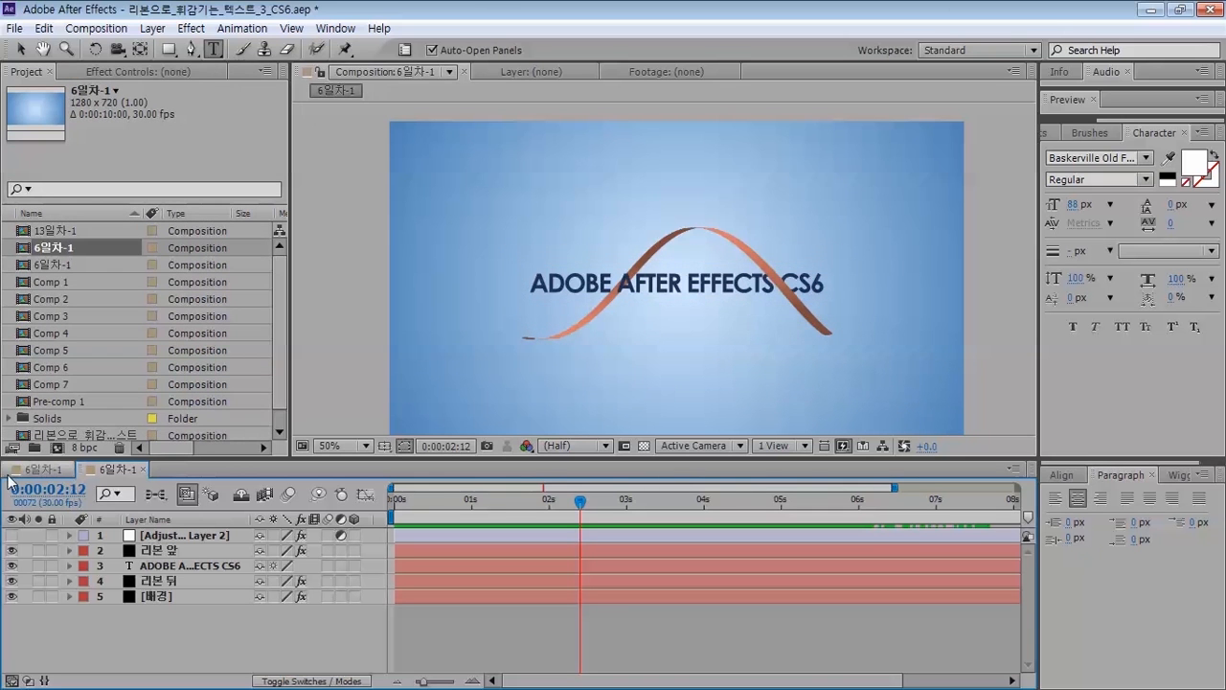
{"action": "left_click", "coordinate": [145, 469]}
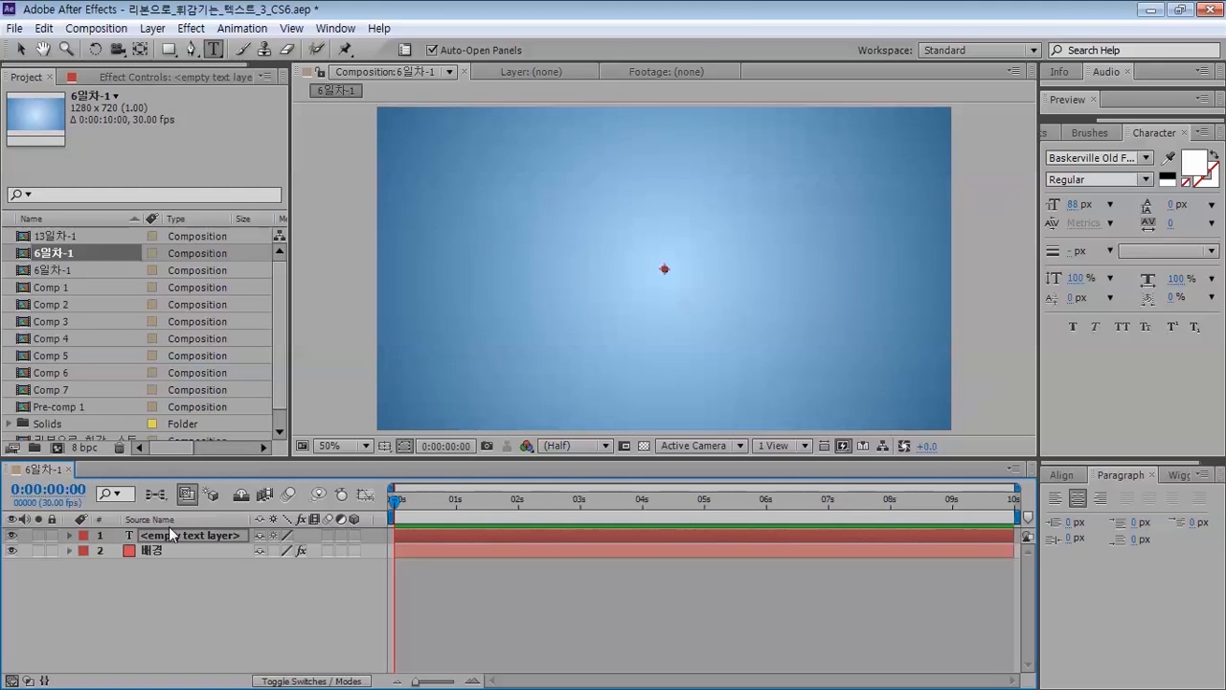
- Enter the text "ADOBE AFTEREFFECTS CS6" in the empty text layer
{"action": "double_click", "coordinate": [196, 533]}
{"action": "type", "text": "ㅁ애"}
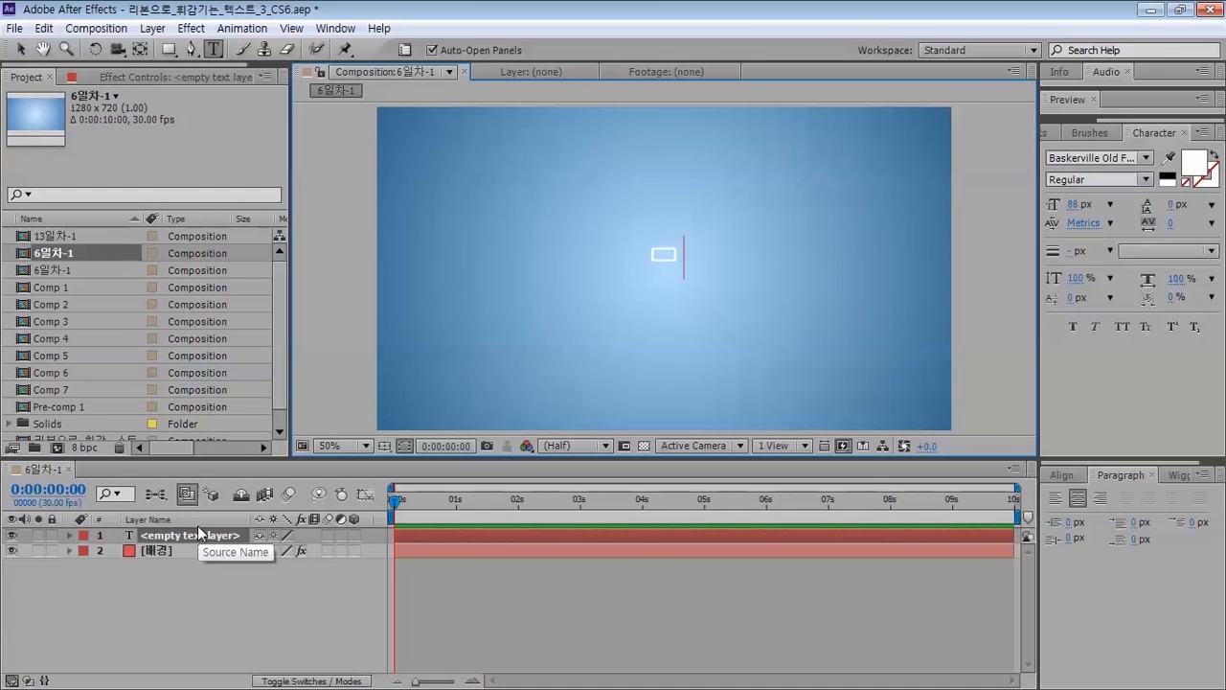
{"action": "key", "text": "BackSpace"}
{"action": "key", "text": "BackSpace"}
{"action": "type", "text": "ADOBE "}
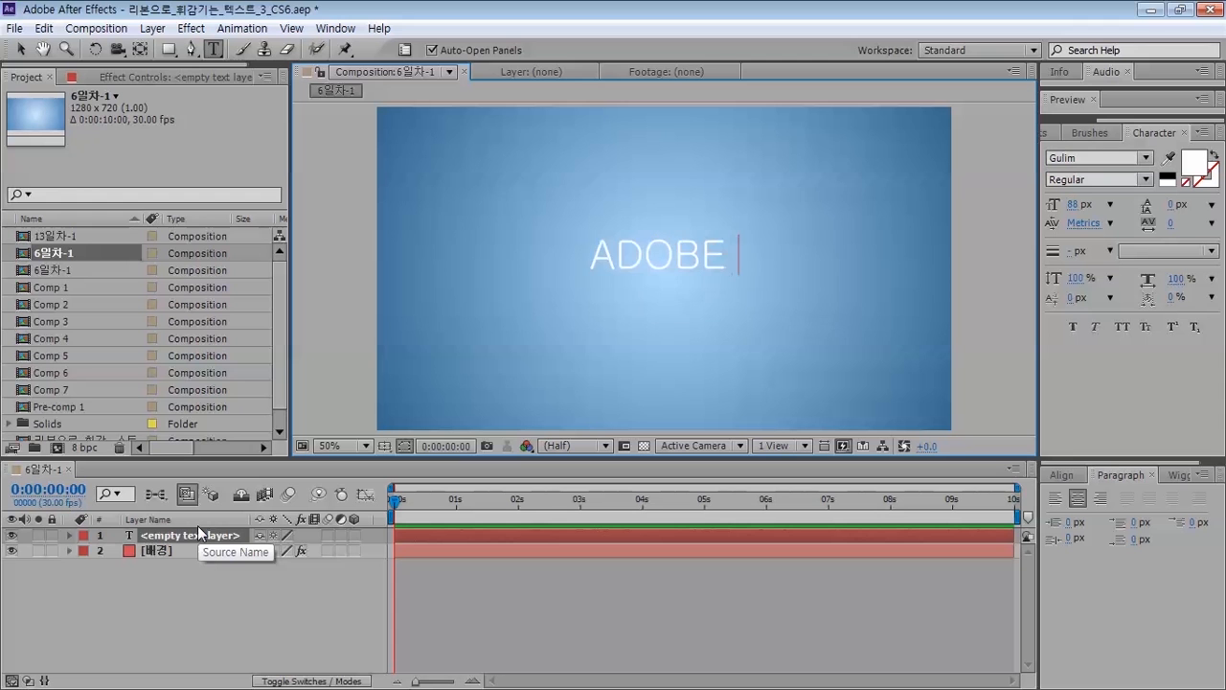
{"action": "type", "text": "AFTEREFFECTS CS"}
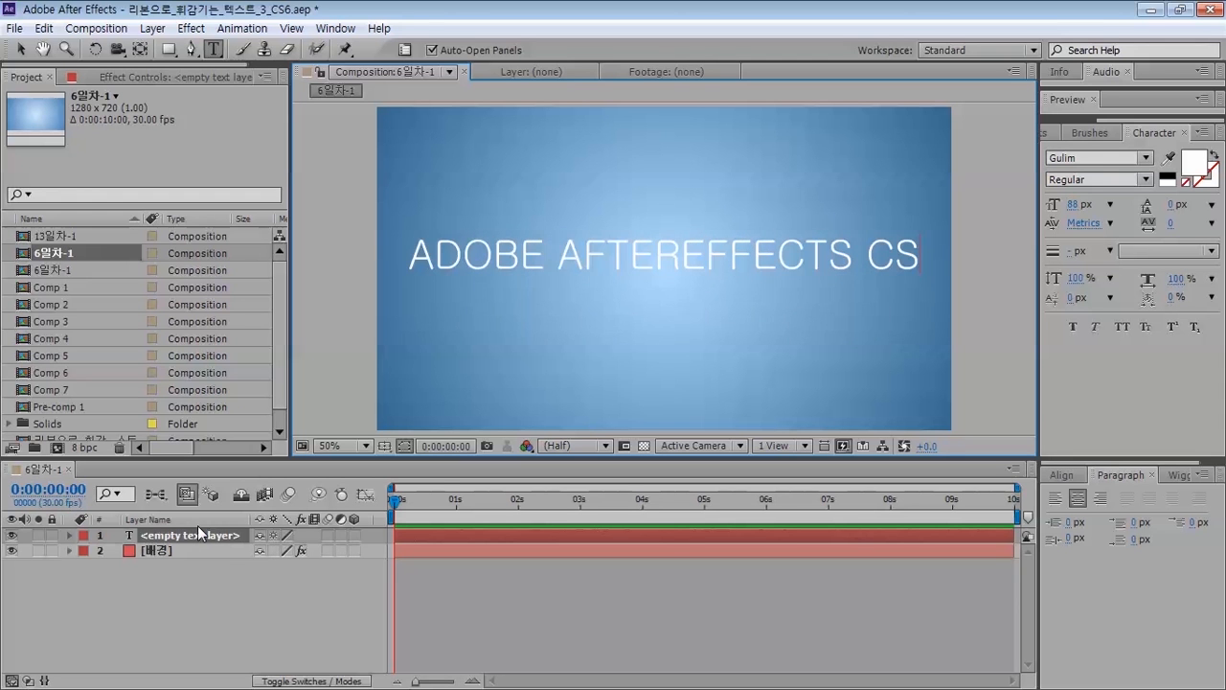
{"action": "type", "text": "6"}
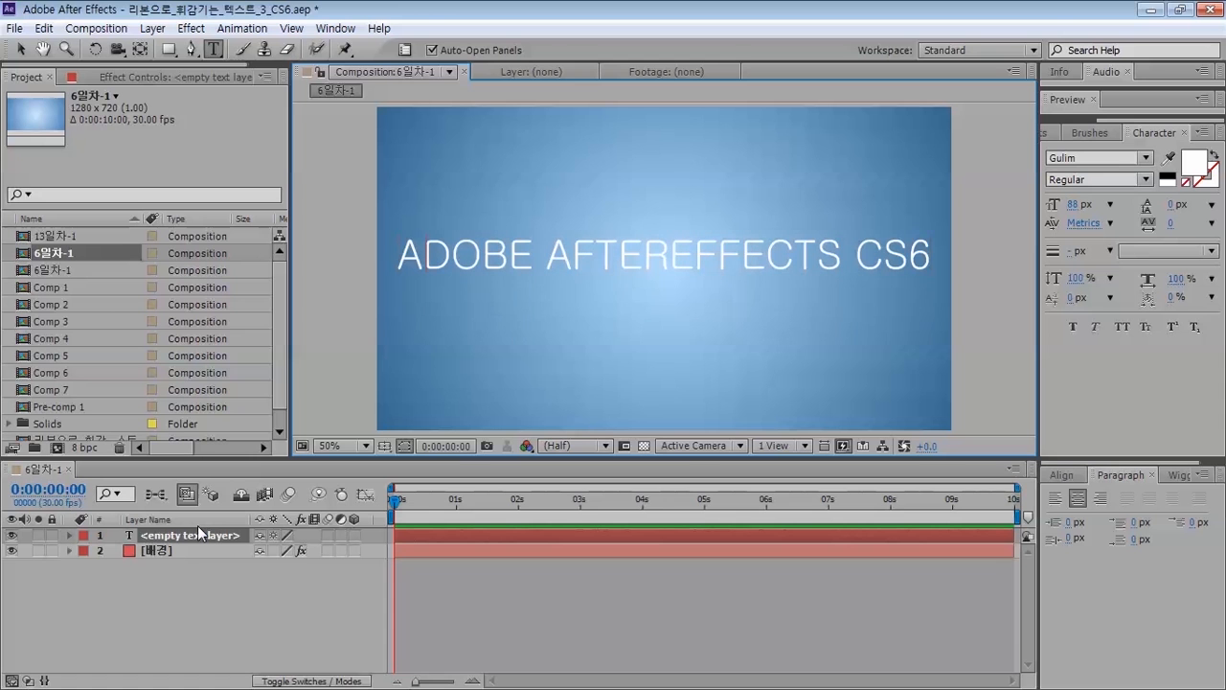
- Insert a space between AFTER and EFFECTS in the title and select the whole text
{"action": "key", "text": "Right"}
{"action": "key", "text": "Right"}
{"action": "key", "text": "Right"}
{"action": "key", "text": "Right"}
{"action": "key", "text": "Right"}
{"action": "key", "text": "Right"}
{"action": "key", "text": "Right"}
{"action": "key", "text": "Right"}
{"action": "key", "text": "Right"}
{"action": "key", "text": "Right"}
{"action": "key", "text": "Right"}
{"action": "key", "text": "Right"}
{"action": "key", "text": "Left"}
{"action": "key", "text": "Left"}
{"action": "key", "text": "ctrl+a"}
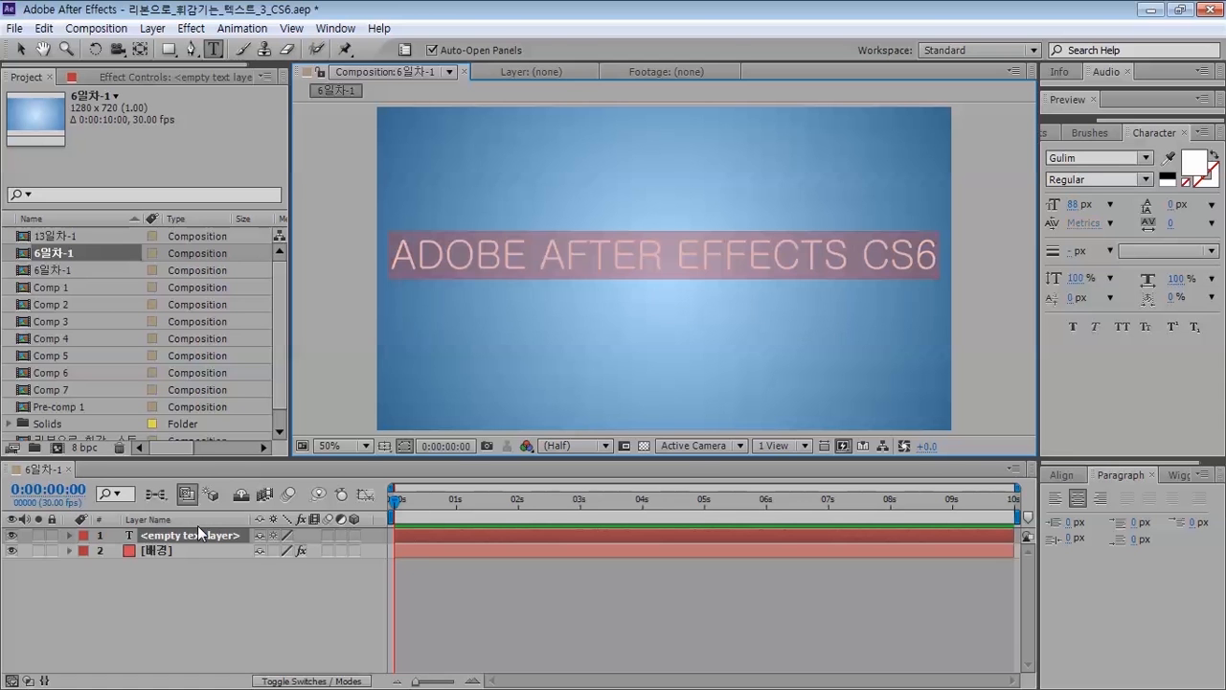
- Set the title's font to BM HANNA_TTF Bold and its size to 65 px, and finish the text editing
{"action": "left_click", "coordinate": [1147, 158]}
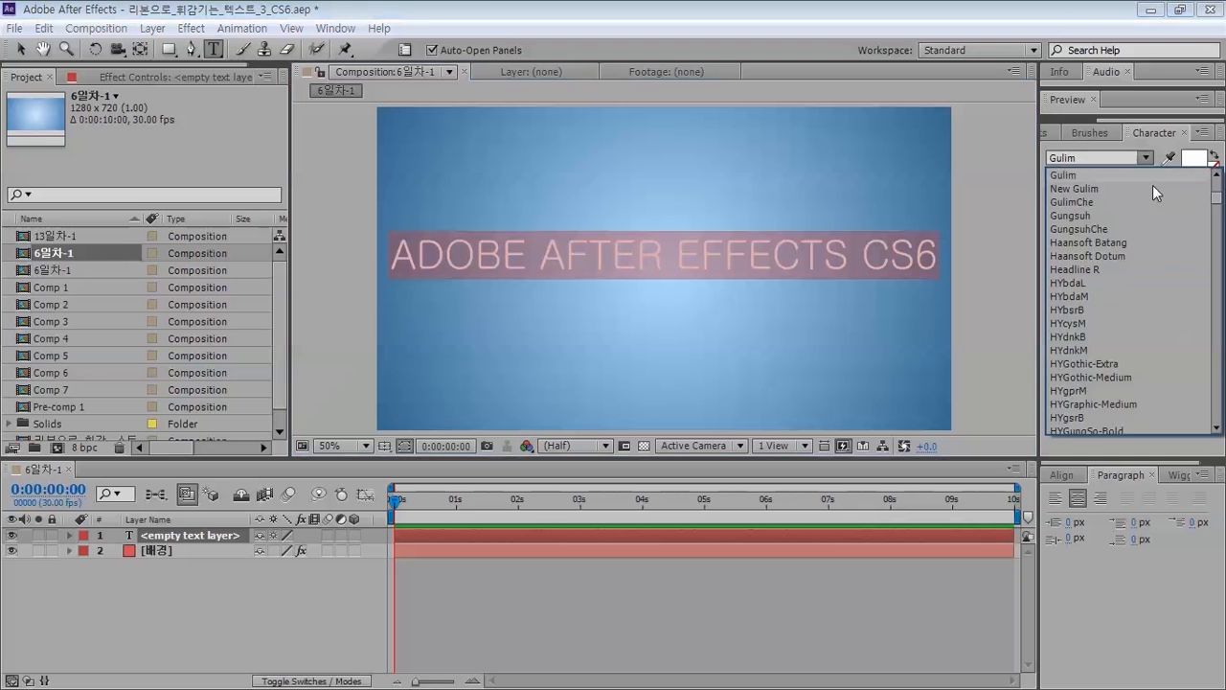
{"action": "scroll", "coordinate": [1147, 299], "scroll_direction": "up", "scroll_amount": 3}
{"action": "scroll", "coordinate": [1147, 300], "scroll_direction": "down", "scroll_amount": 3}
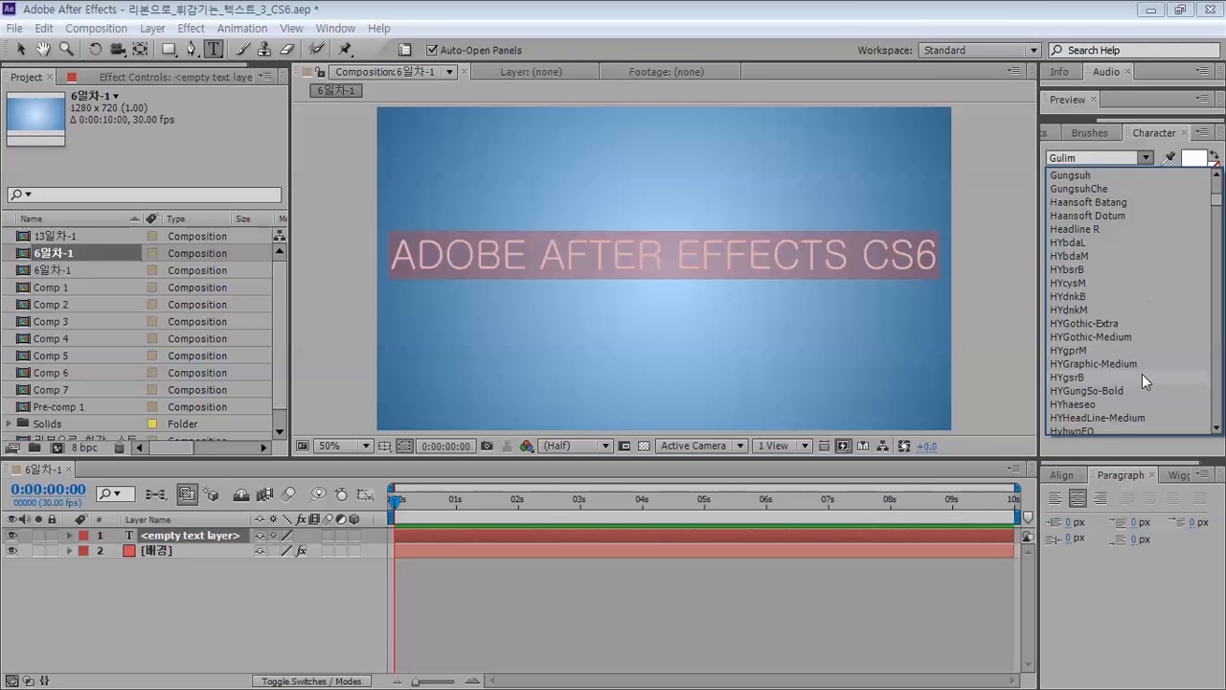
{"action": "scroll", "coordinate": [1102, 326], "scroll_direction": "down", "scroll_amount": 3}
{"action": "scroll", "coordinate": [1105, 322], "scroll_direction": "up", "scroll_amount": 10}
{"action": "left_click", "coordinate": [1095, 178]}
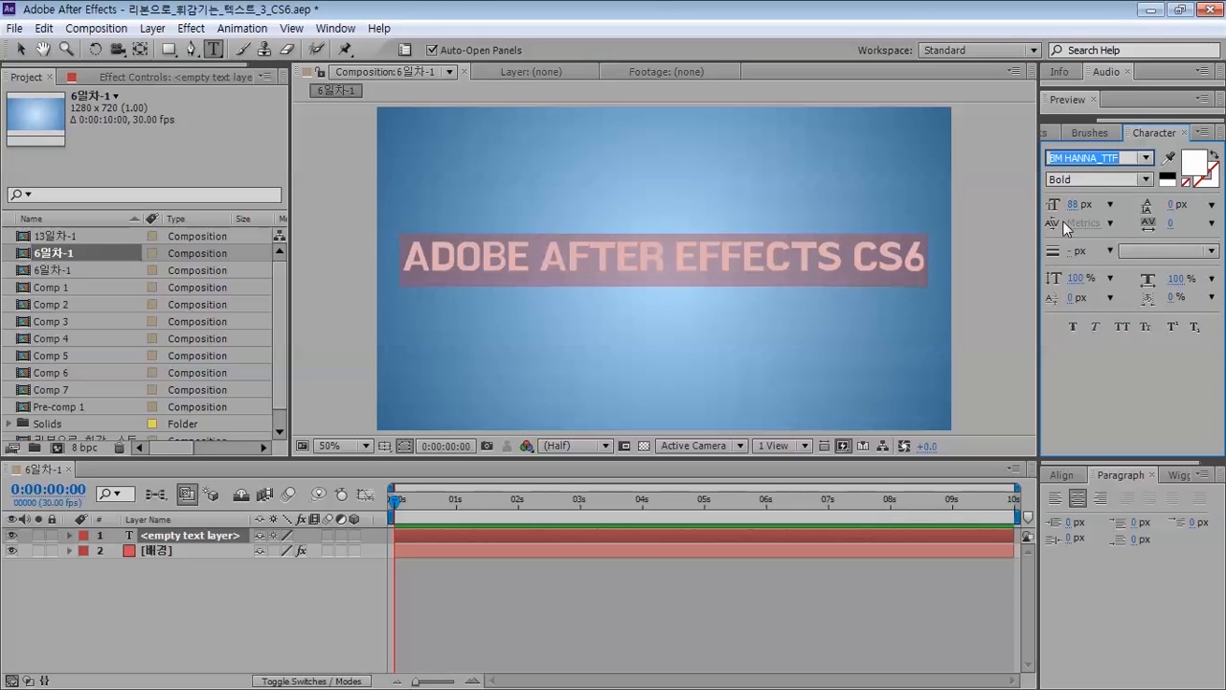
{"action": "left_click_drag", "start_coordinate": [1069, 204], "coordinate": [1055, 206]}
{"action": "left_click", "coordinate": [155, 575]}
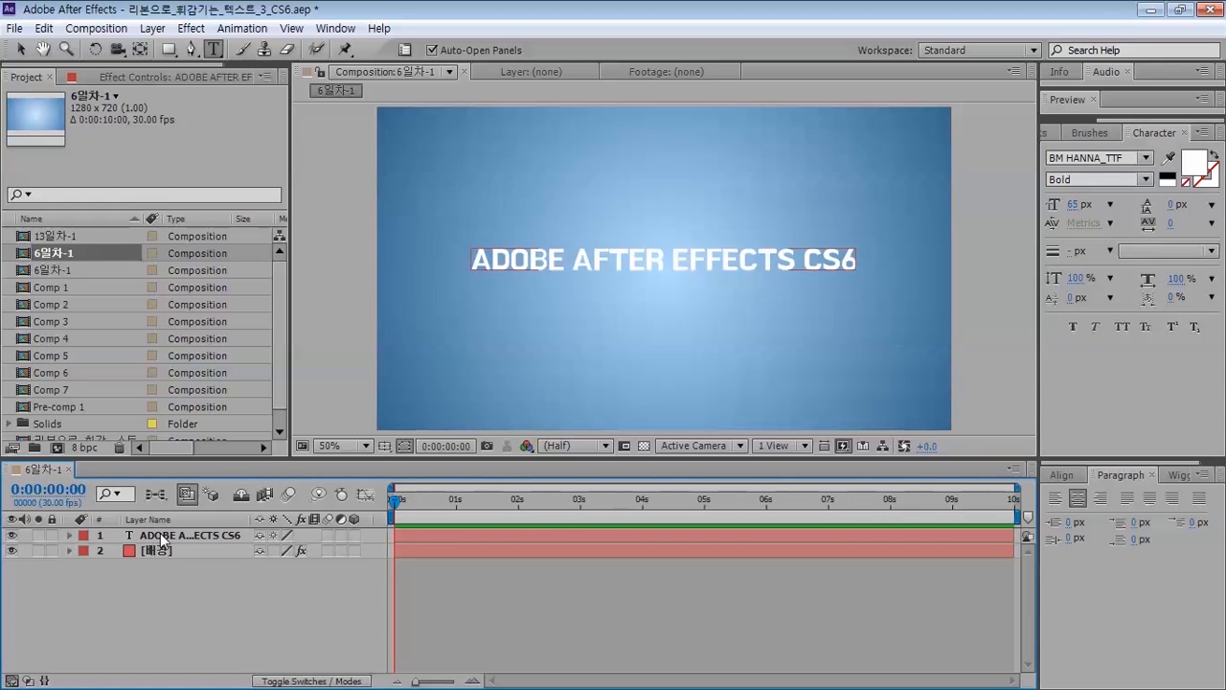
{"action": "left_click", "coordinate": [137, 596]}
- Change the title text's fill color to dark navy 2E3749
{"action": "left_click", "coordinate": [157, 538]}
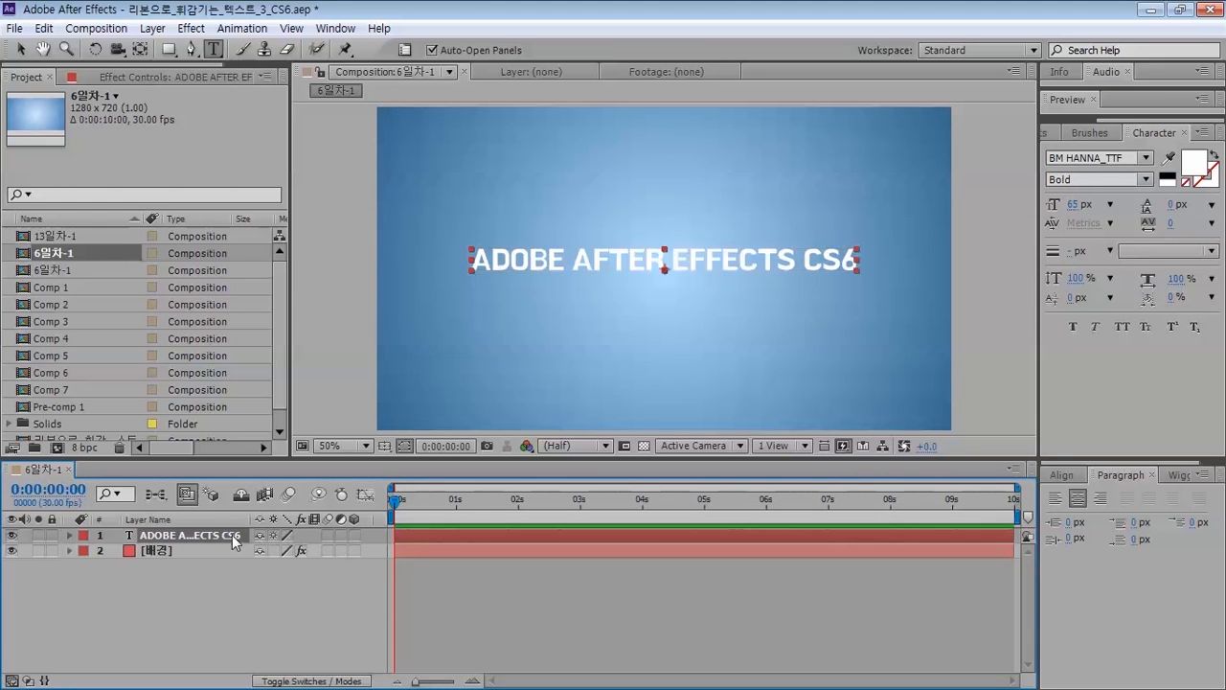
{"action": "left_click", "coordinate": [1200, 163]}
{"action": "left_click_drag", "start_coordinate": [514, 135], "coordinate": [830, 179]}
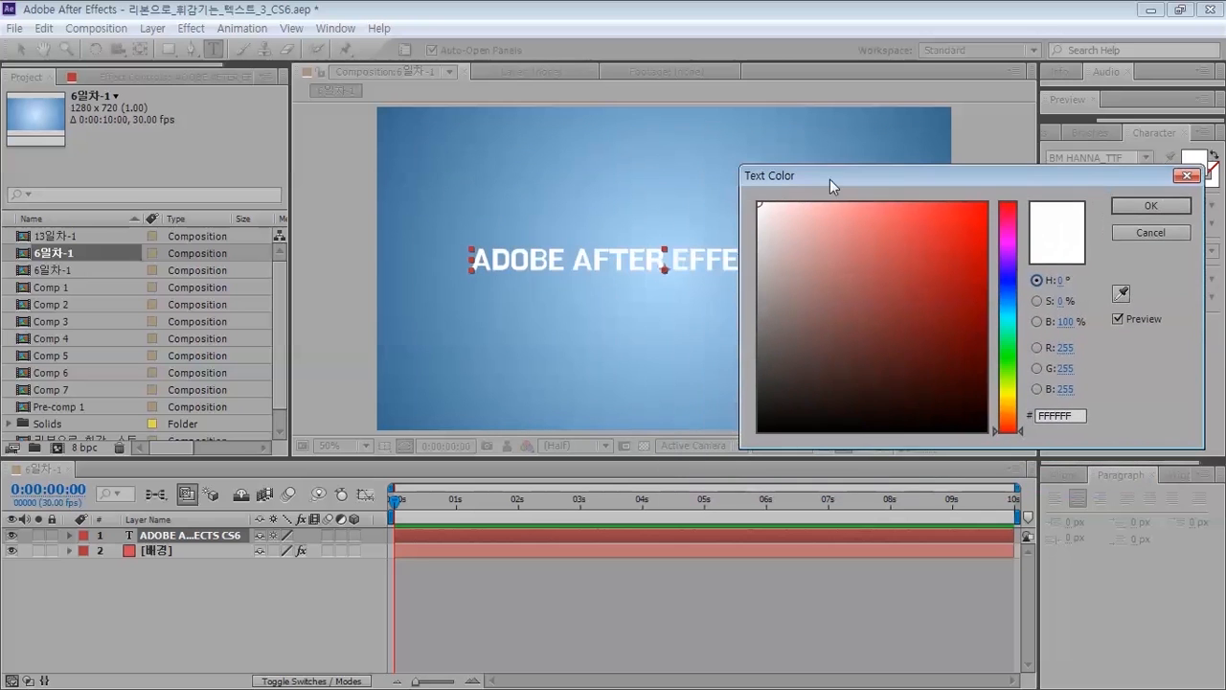
{"action": "left_click", "coordinate": [1008, 290]}
{"action": "left_click_drag", "start_coordinate": [815, 361], "coordinate": [843, 366]}
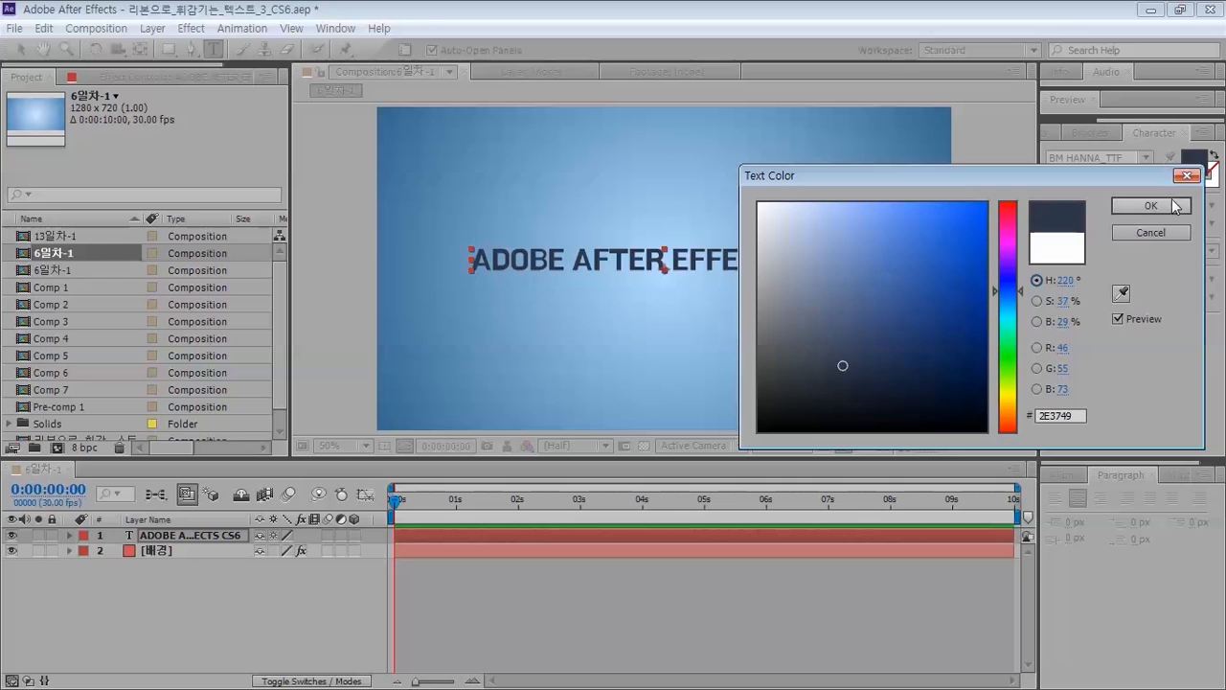
{"action": "left_click", "coordinate": [1151, 206]}
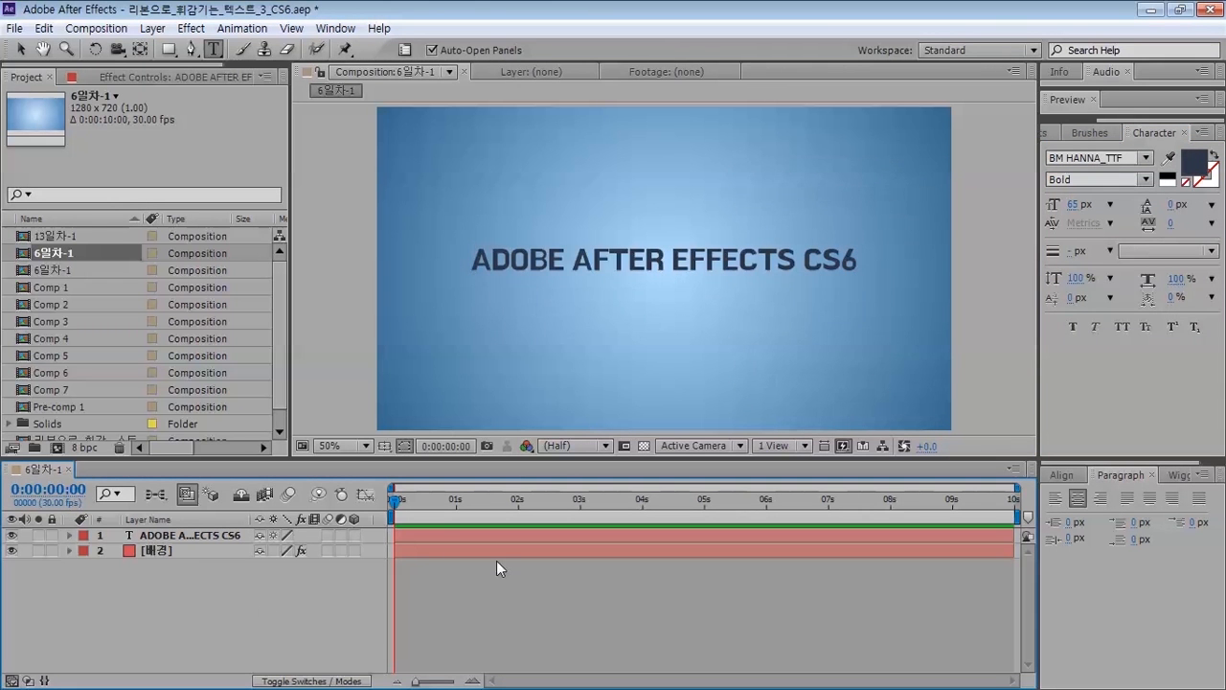
- Rename the finished 6일차-1 composition as Final, open it and return to the new 6일차-1 timeline
{"action": "left_click", "coordinate": [144, 534]}
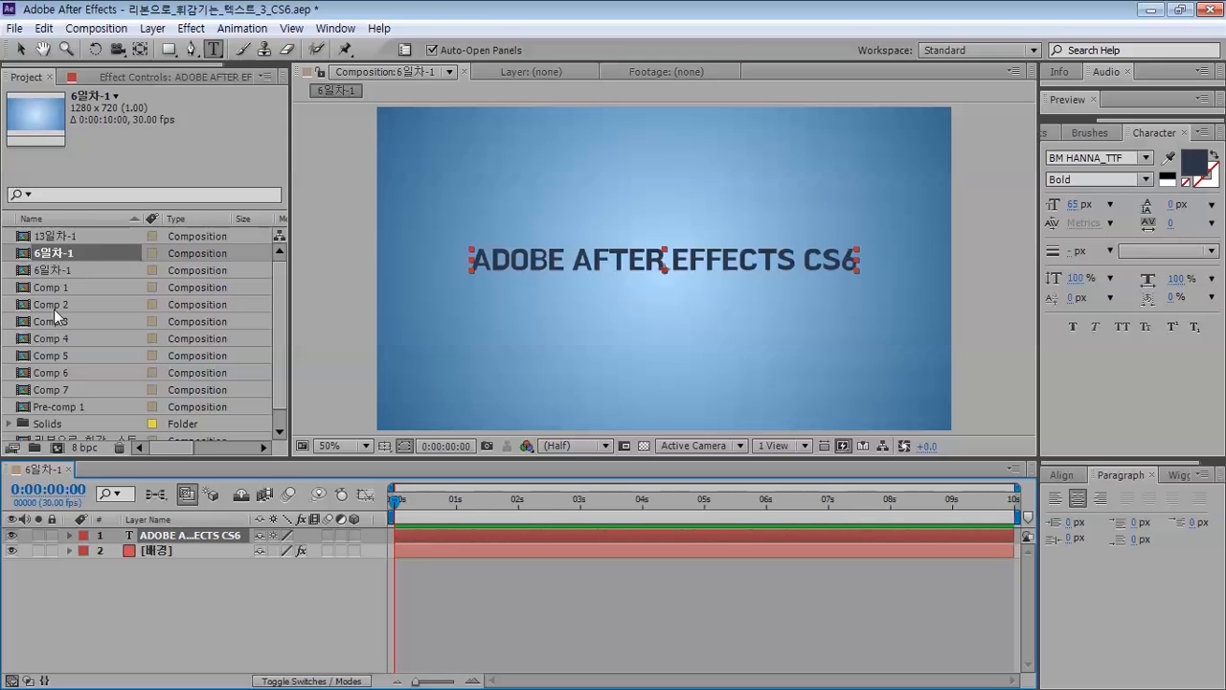
{"action": "left_click", "coordinate": [52, 270]}
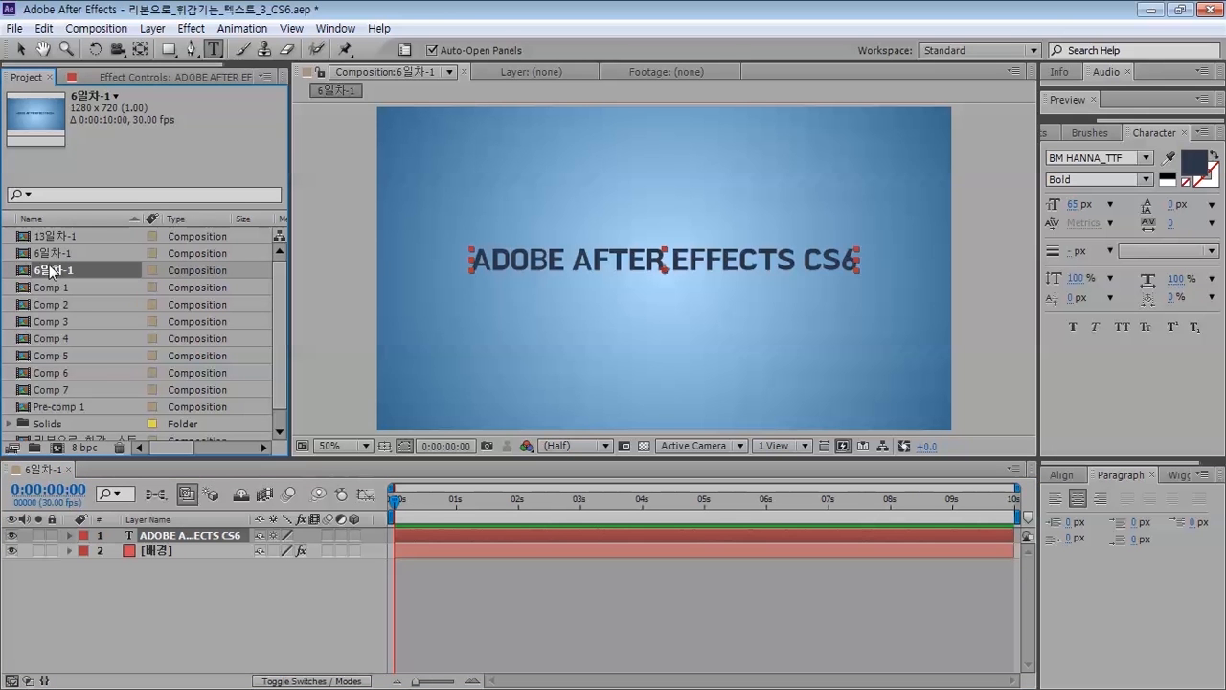
{"action": "left_click", "coordinate": [39, 256]}
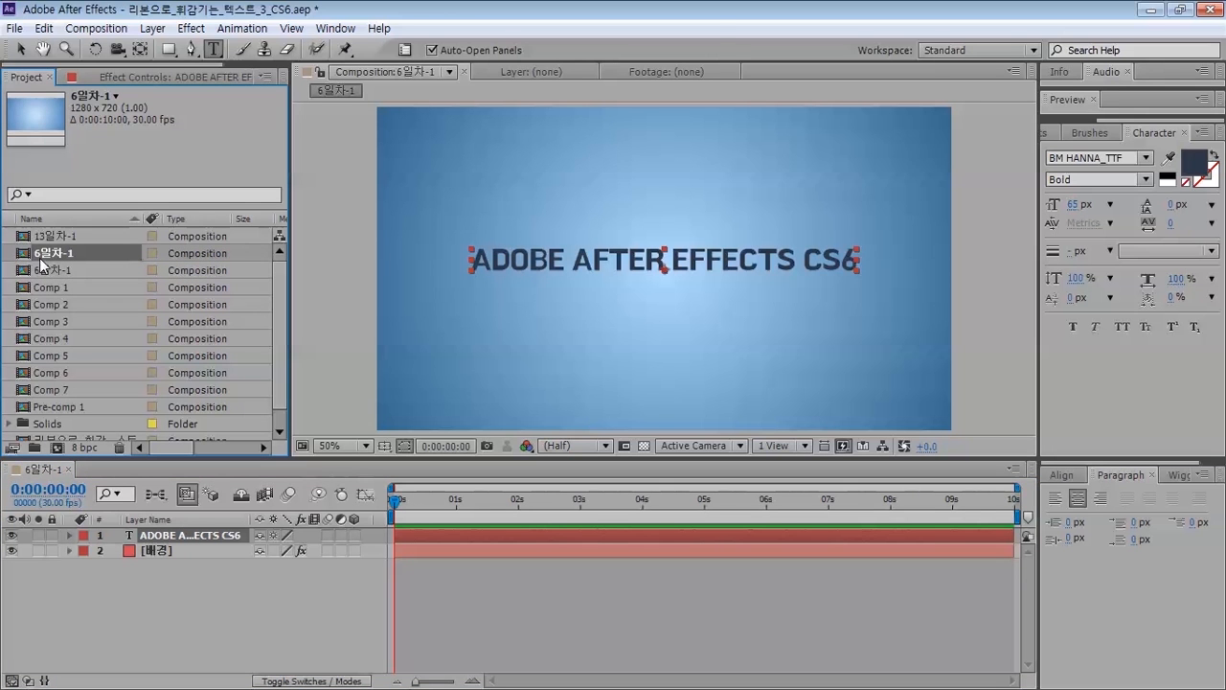
{"action": "key", "text": "ctrl+k"}
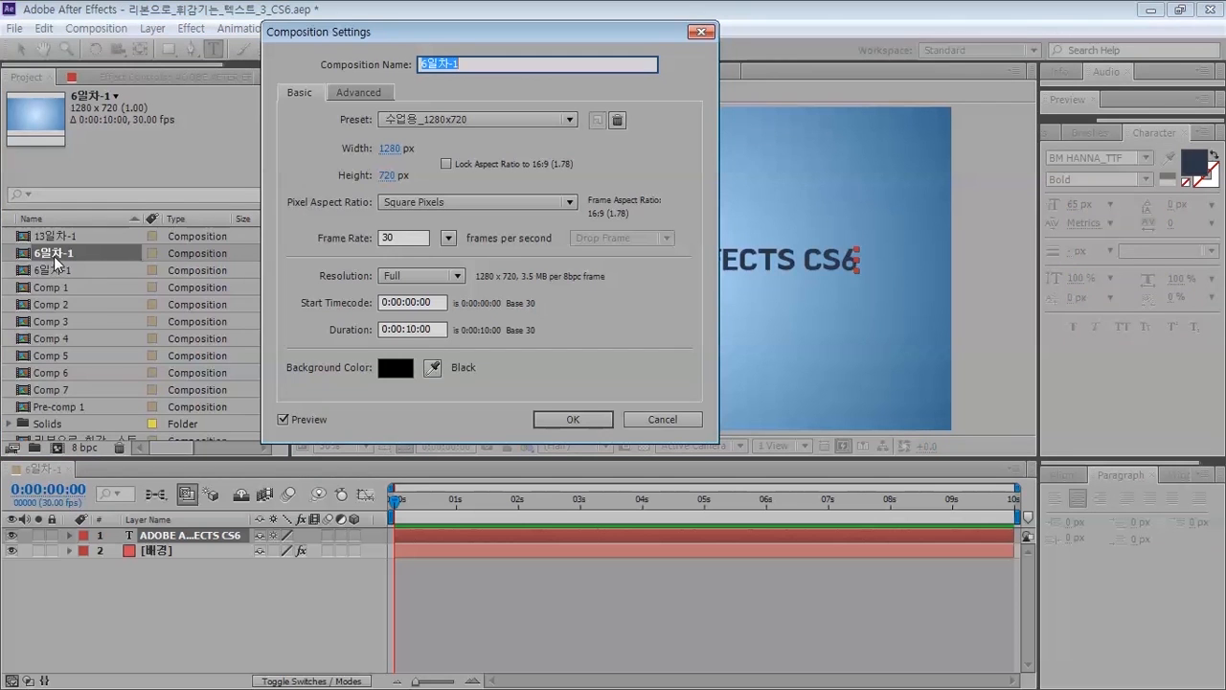
{"action": "key", "text": "Escape"}
{"action": "right_click", "coordinate": [54, 256]}
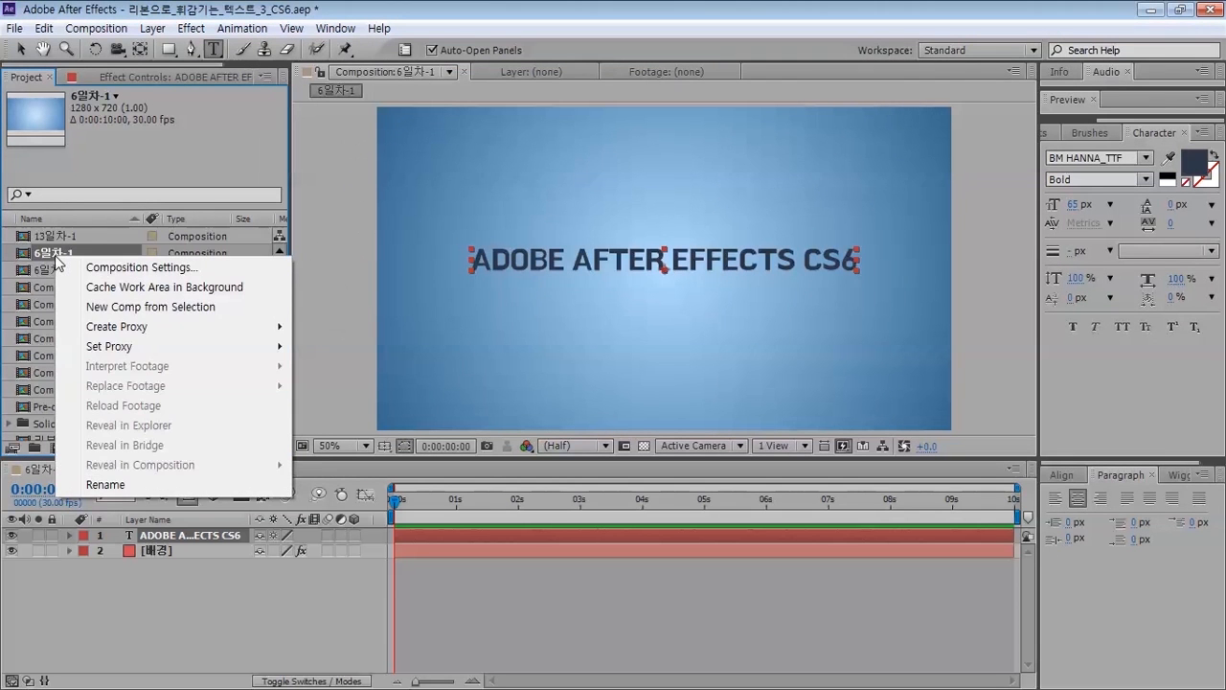
{"action": "key", "text": "Escape"}
{"action": "key", "text": "Return"}
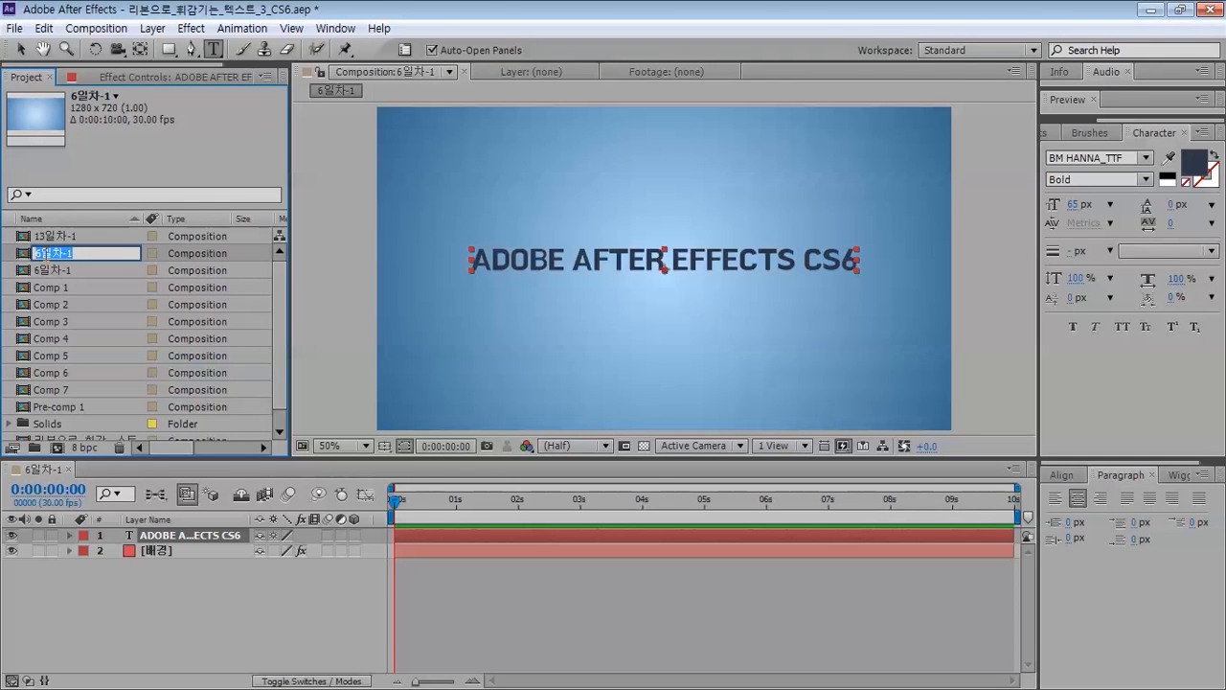
{"action": "type", "text": "Final"}
{"action": "key", "text": "Return"}
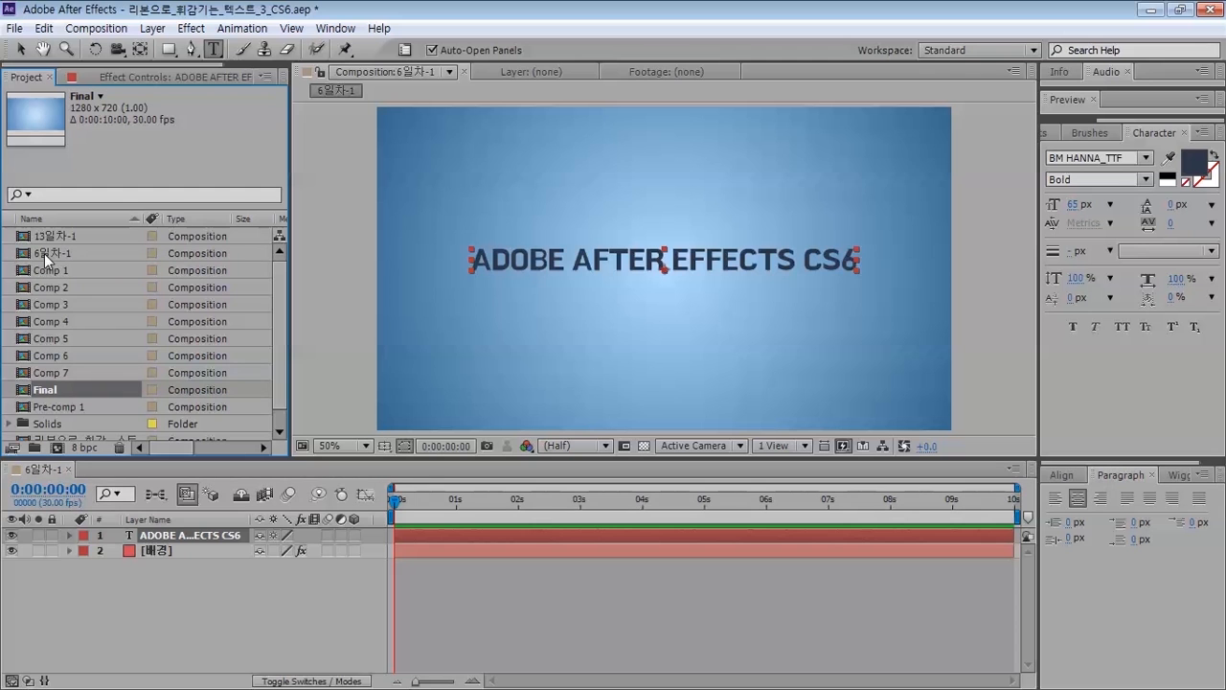
{"action": "double_click", "coordinate": [38, 389]}
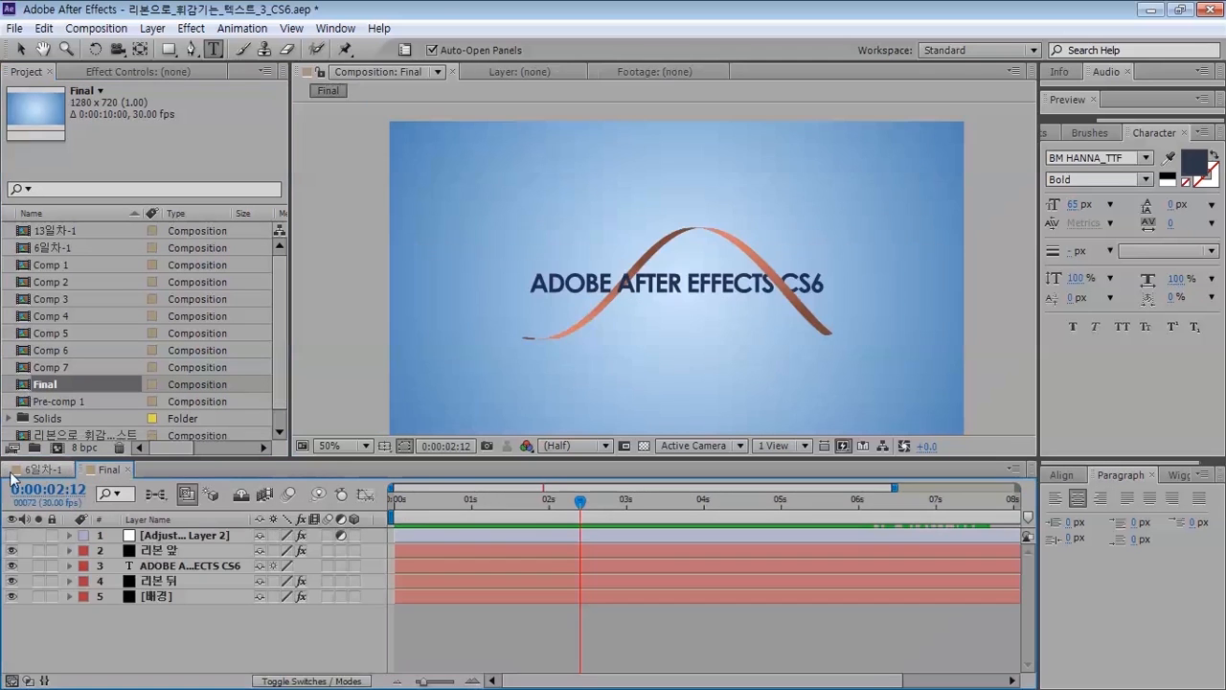
{"action": "left_click", "coordinate": [100, 469]}
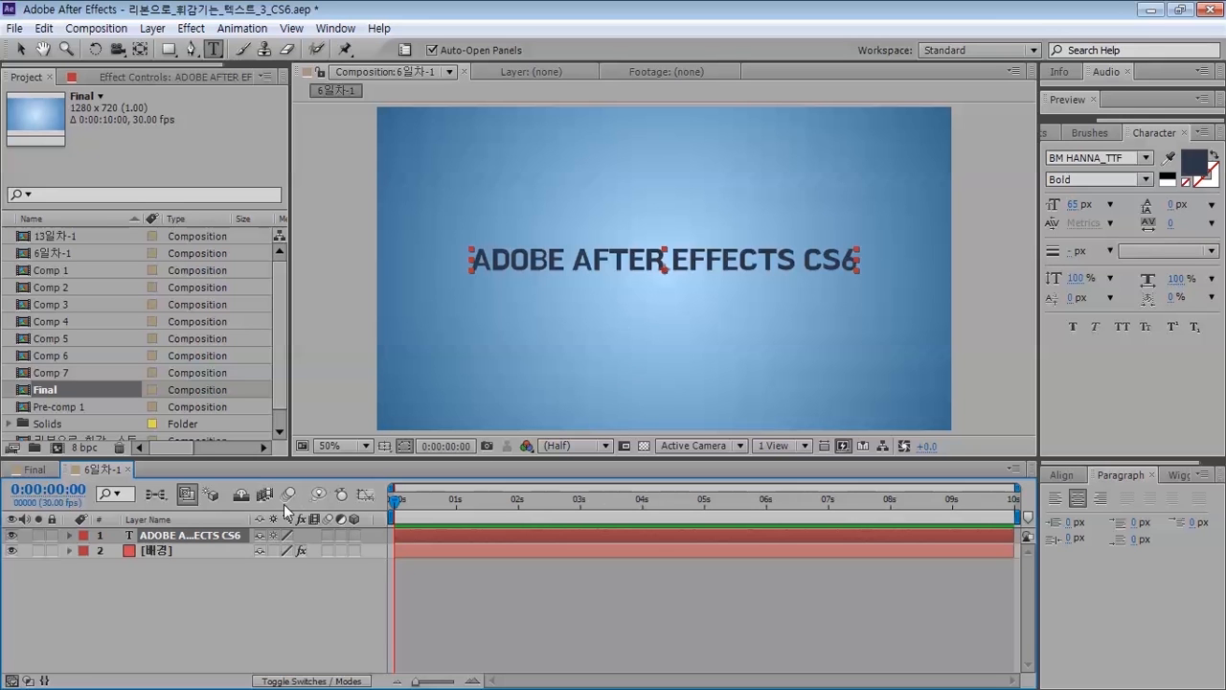
- Reveal the title layer's Anchor Point property and display the grid over the composition
{"action": "key", "text": "a"}
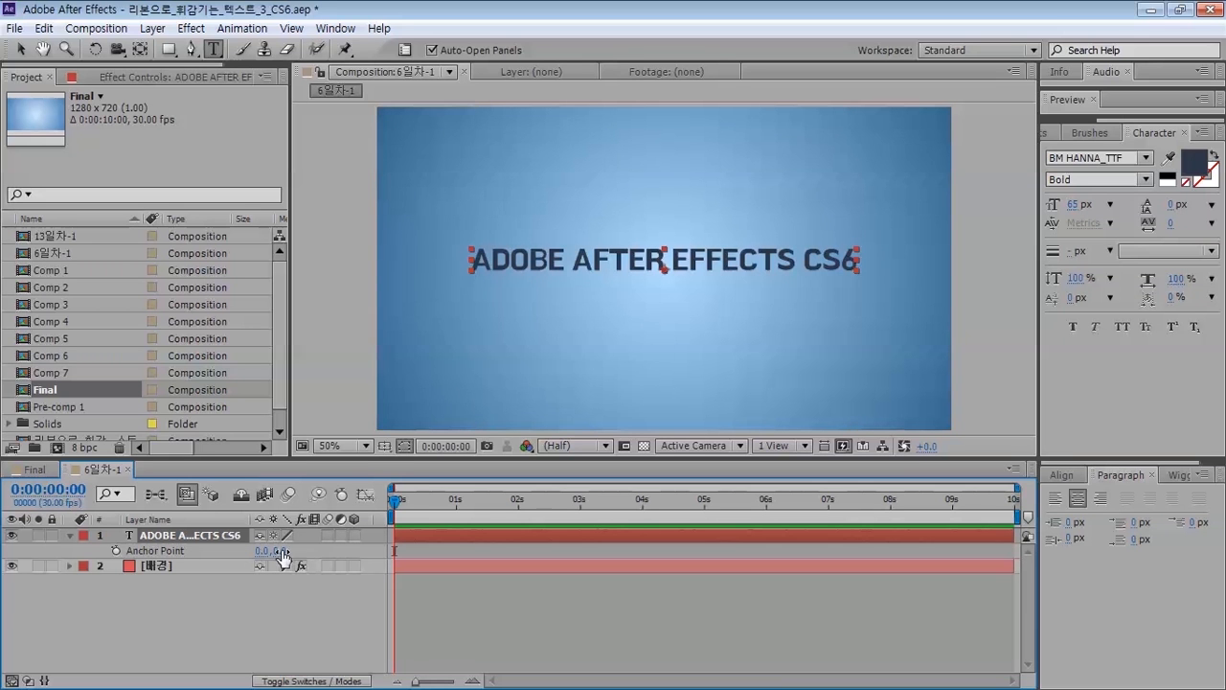
{"action": "scroll", "coordinate": [721, 270], "scroll_direction": "up", "scroll_amount": 1}
{"action": "key", "text": "space"}
{"action": "left_click_drag", "start_coordinate": [508, 302], "coordinate": [732, 280]}
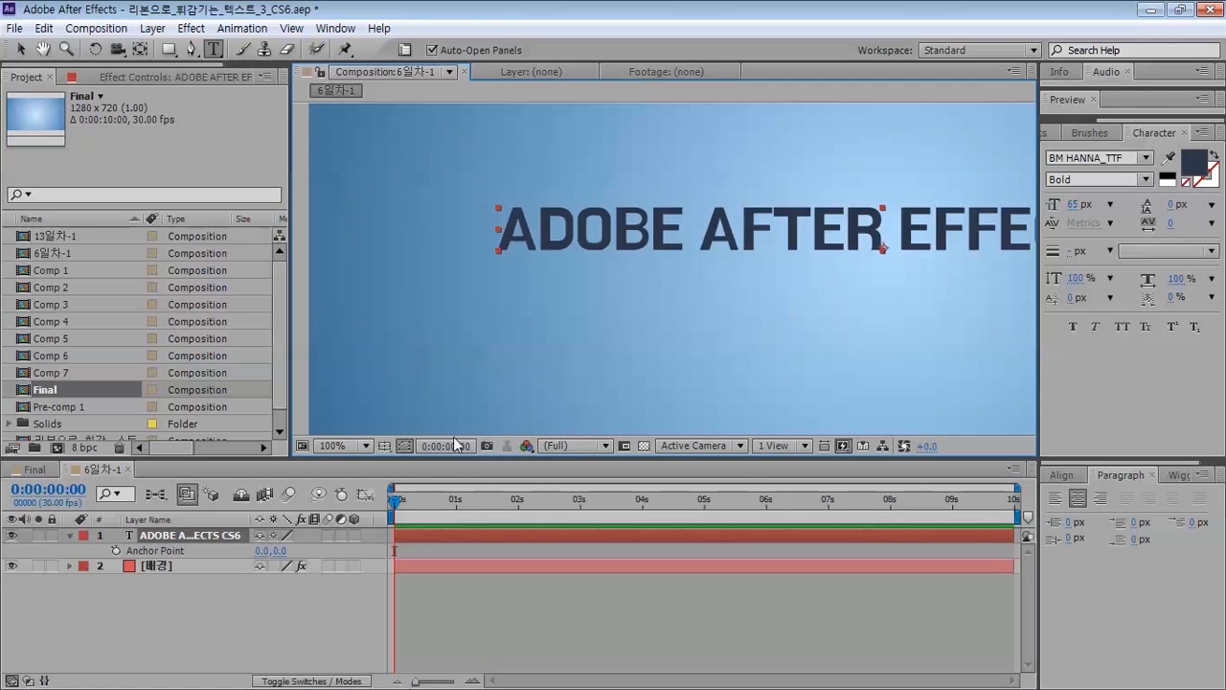
{"action": "left_click", "coordinate": [398, 447]}
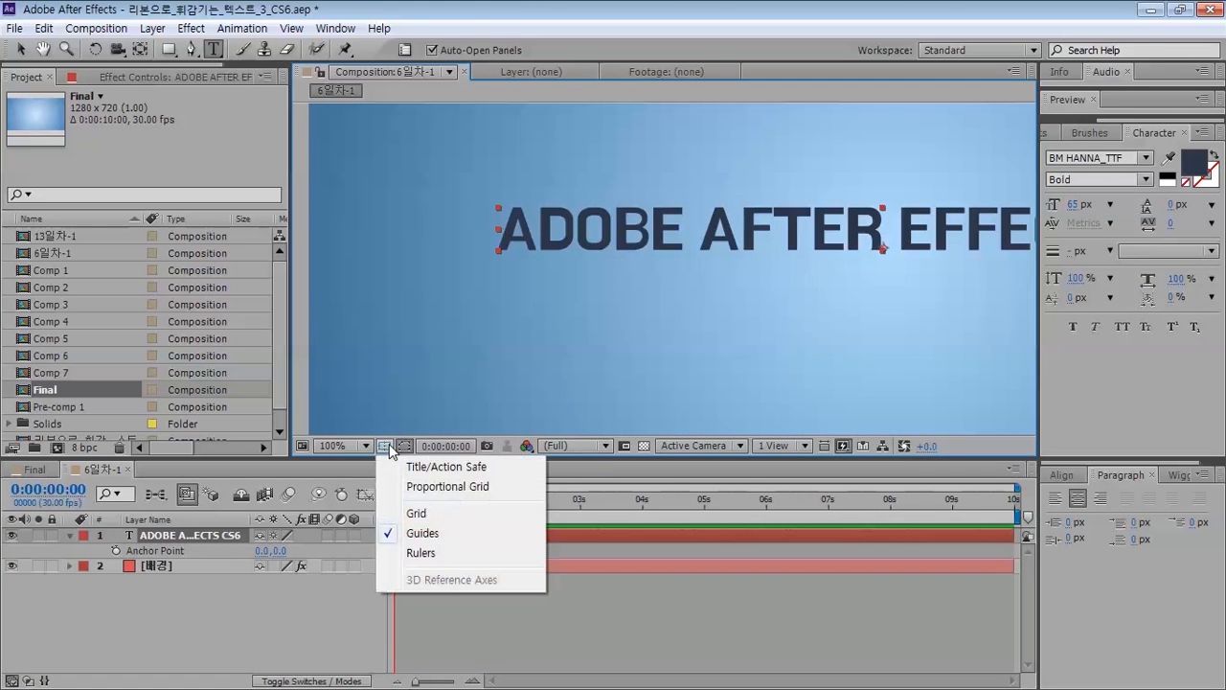
{"action": "left_click", "coordinate": [426, 508]}
{"action": "scroll", "coordinate": [729, 254], "scroll_direction": "down", "scroll_amount": 1}
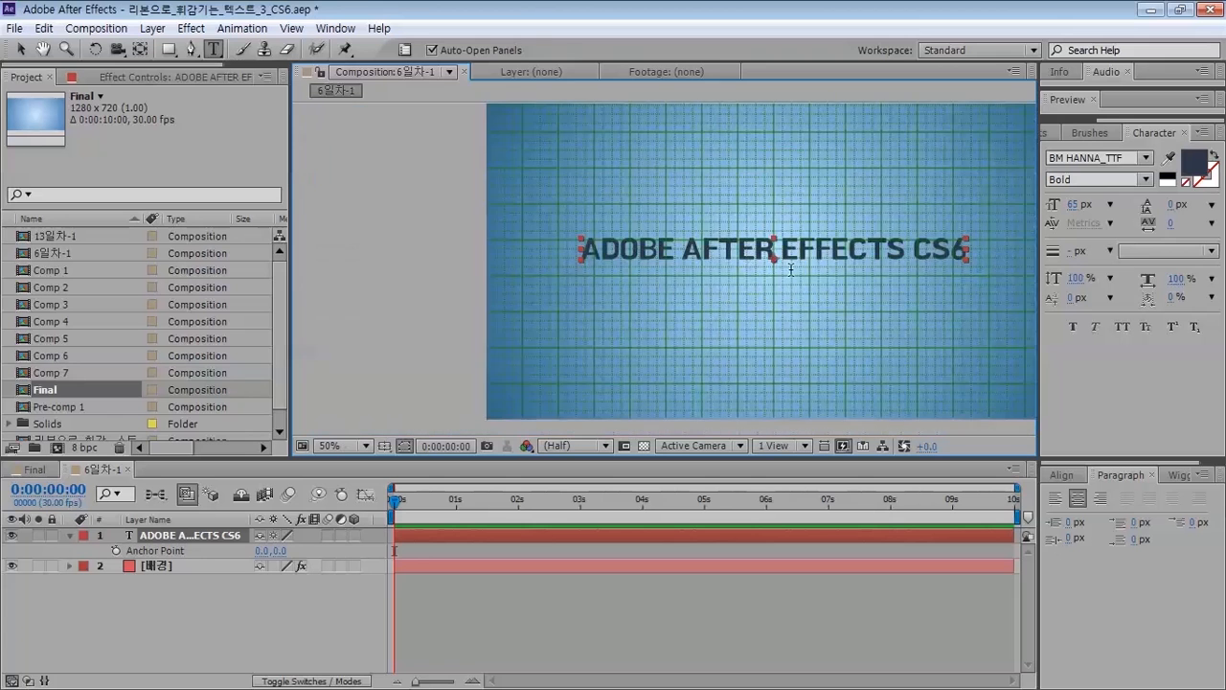
{"action": "key", "text": "space"}
{"action": "left_click_drag", "start_coordinate": [690, 265], "coordinate": [682, 259]}
{"action": "scroll", "coordinate": [682, 259], "scroll_direction": "up", "scroll_amount": 2}
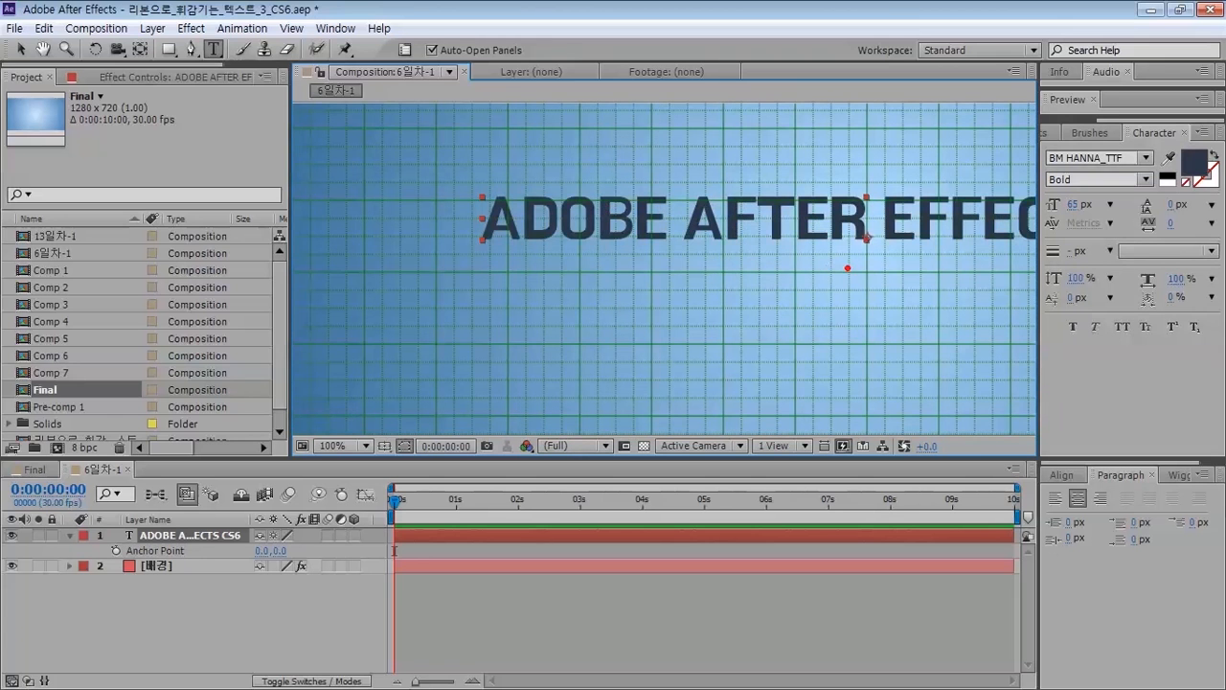
{"action": "left_click_drag", "start_coordinate": [449, 239], "coordinate": [1050, 238]}
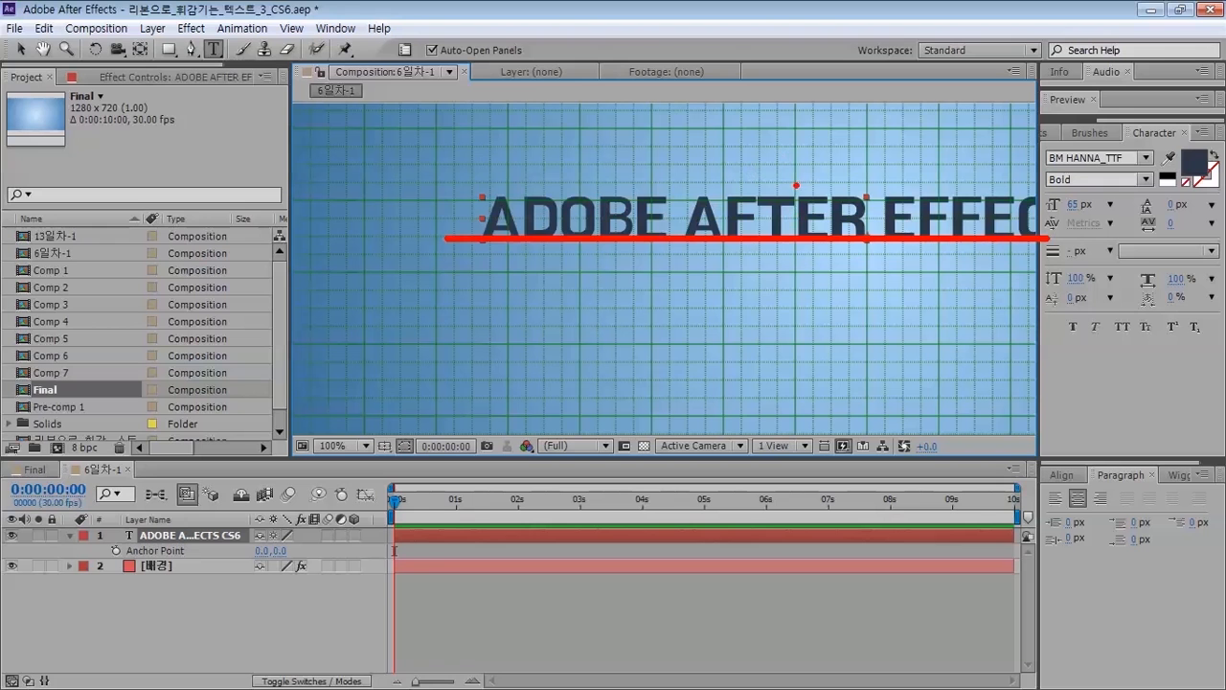
{"action": "key", "text": "e"}
{"action": "left_click_drag", "start_coordinate": [870, 247], "coordinate": [869, 340]}
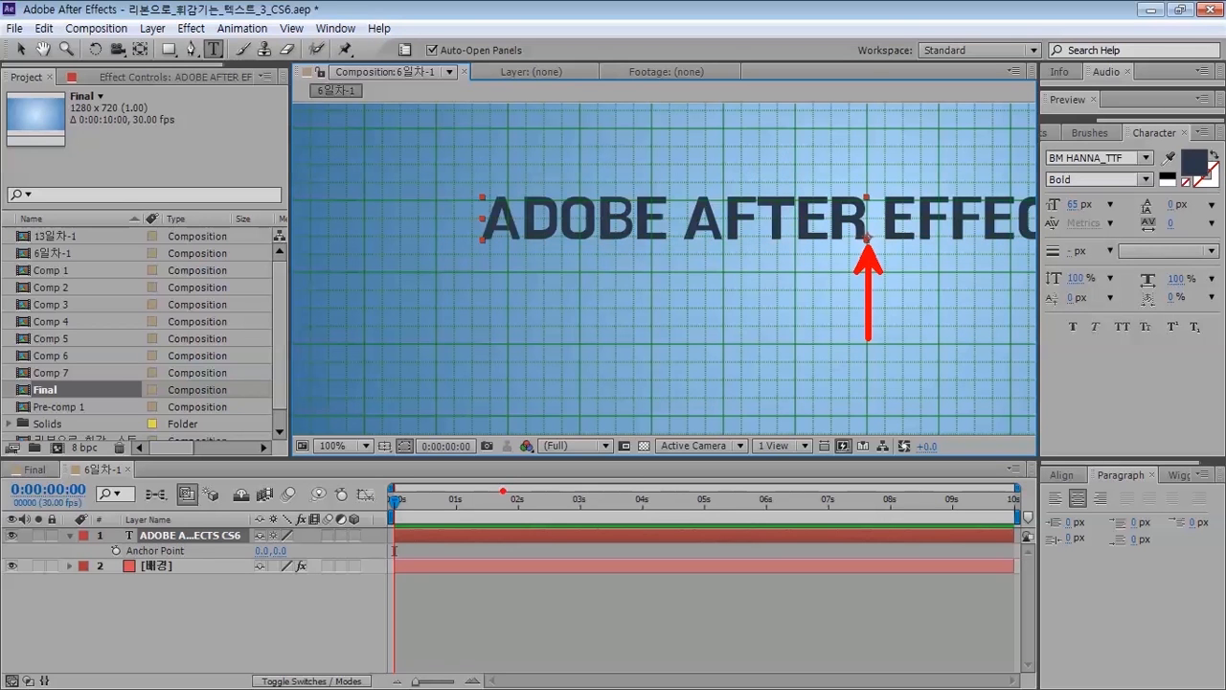
{"action": "key", "text": "Escape"}
- Set the title's anchor point to 0.0, -21.0 and align the title to the center of the composition
{"action": "left_click_drag", "start_coordinate": [281, 555], "coordinate": [261, 551]}
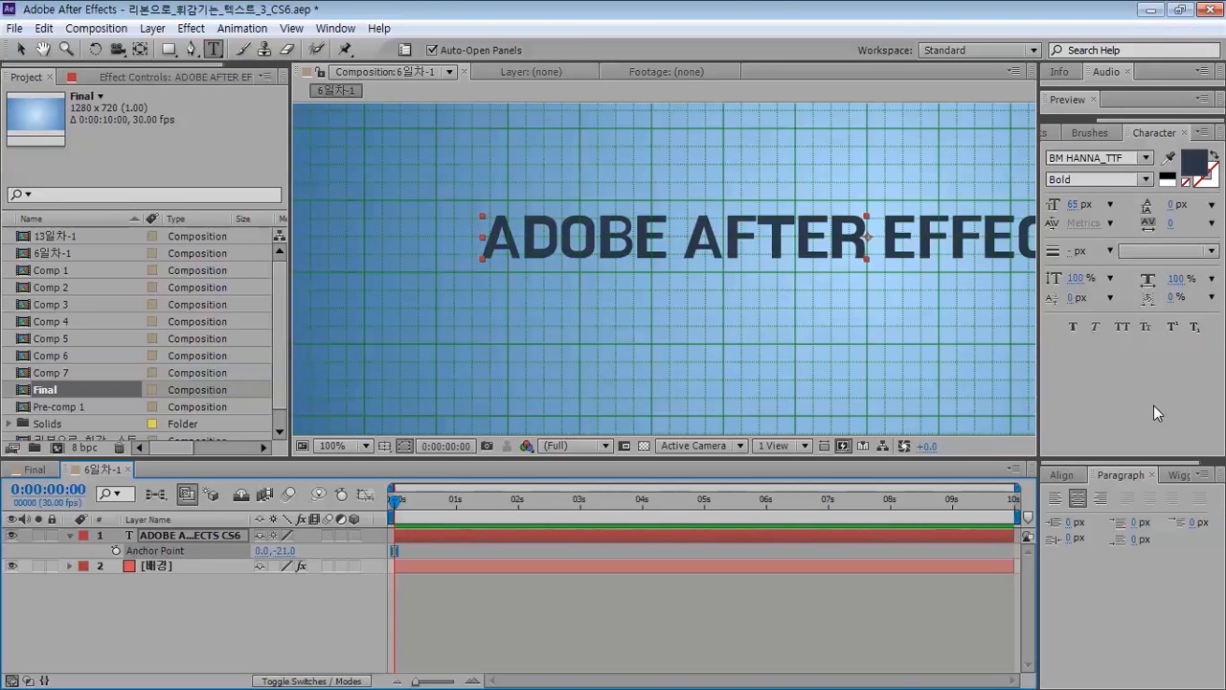
{"action": "left_click", "coordinate": [1062, 475]}
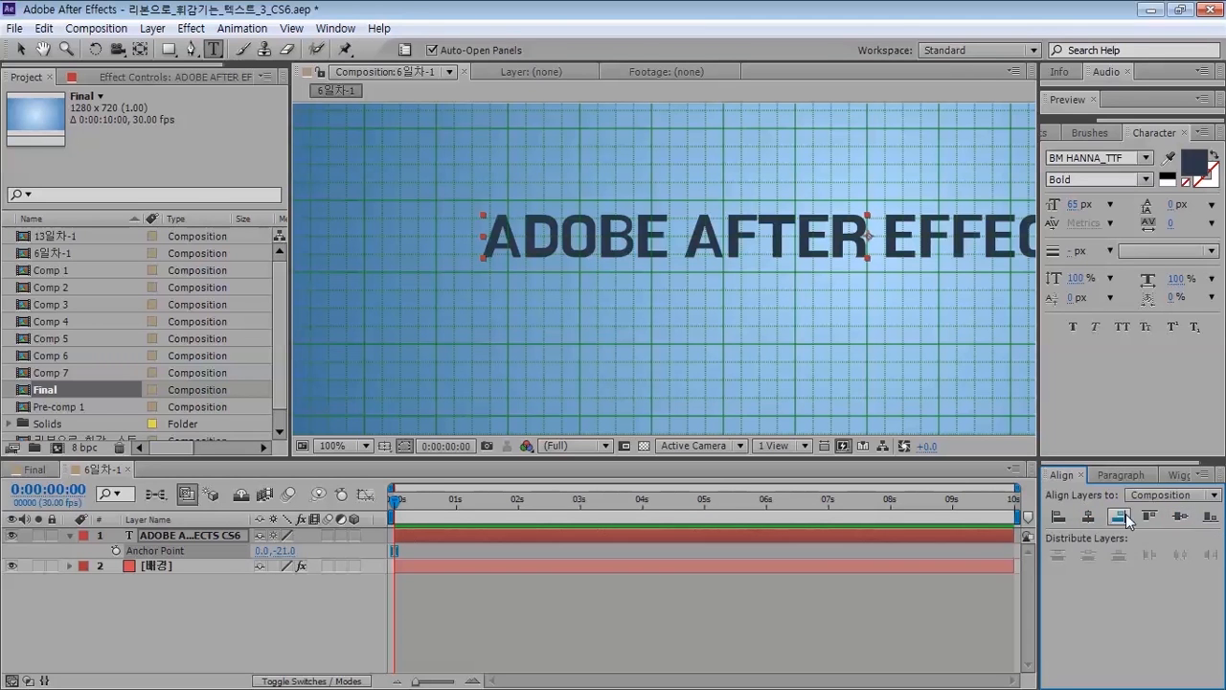
{"action": "key", "text": "comma"}
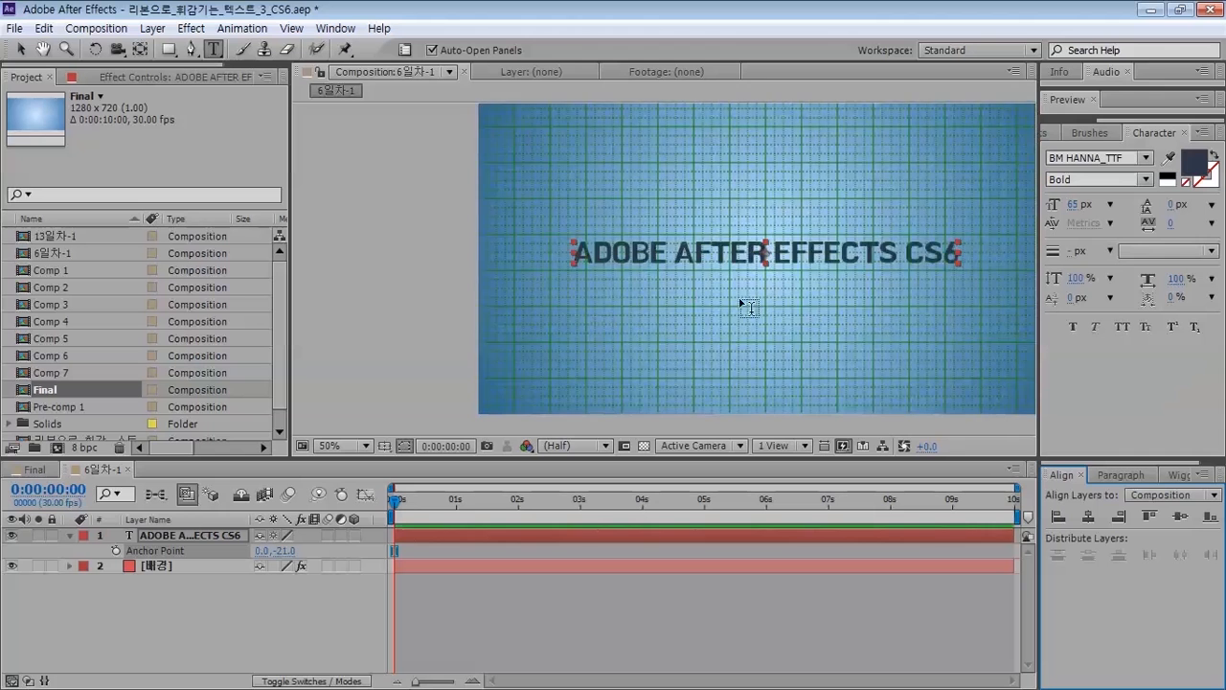
{"action": "key", "text": "period"}
{"action": "key", "text": "period"}
{"action": "left_click_drag", "start_coordinate": [901, 259], "coordinate": [567, 274]}
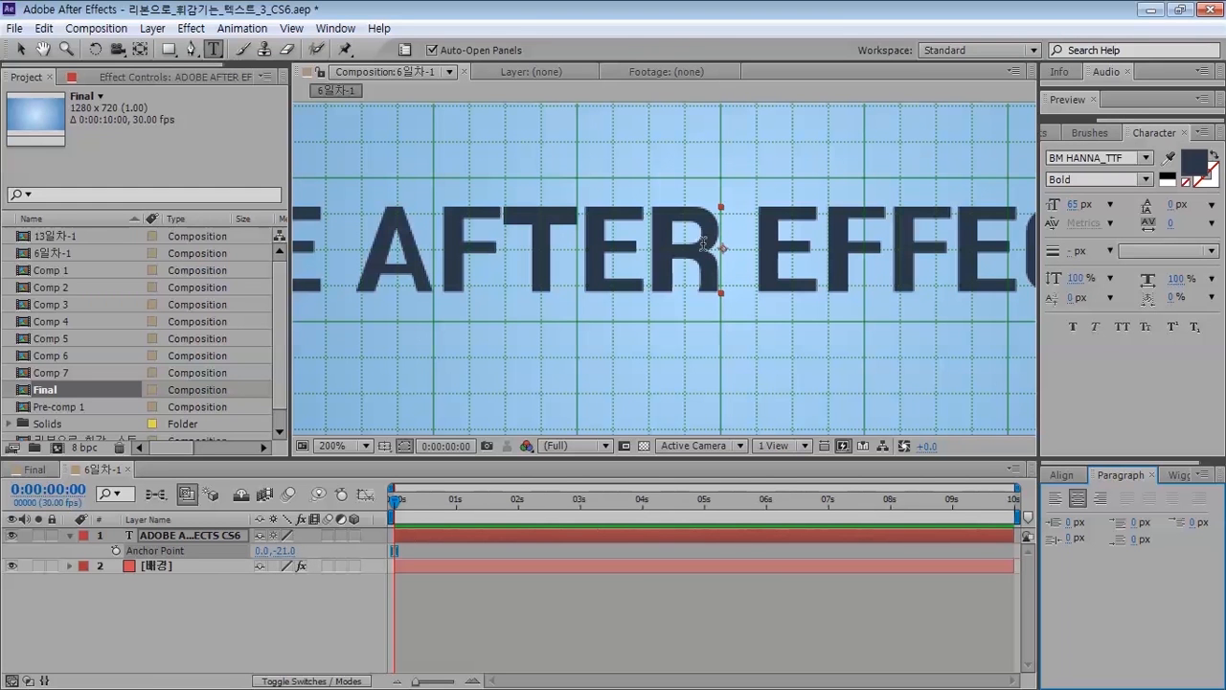
{"action": "left_click_drag", "start_coordinate": [275, 550], "coordinate": [290, 533]}
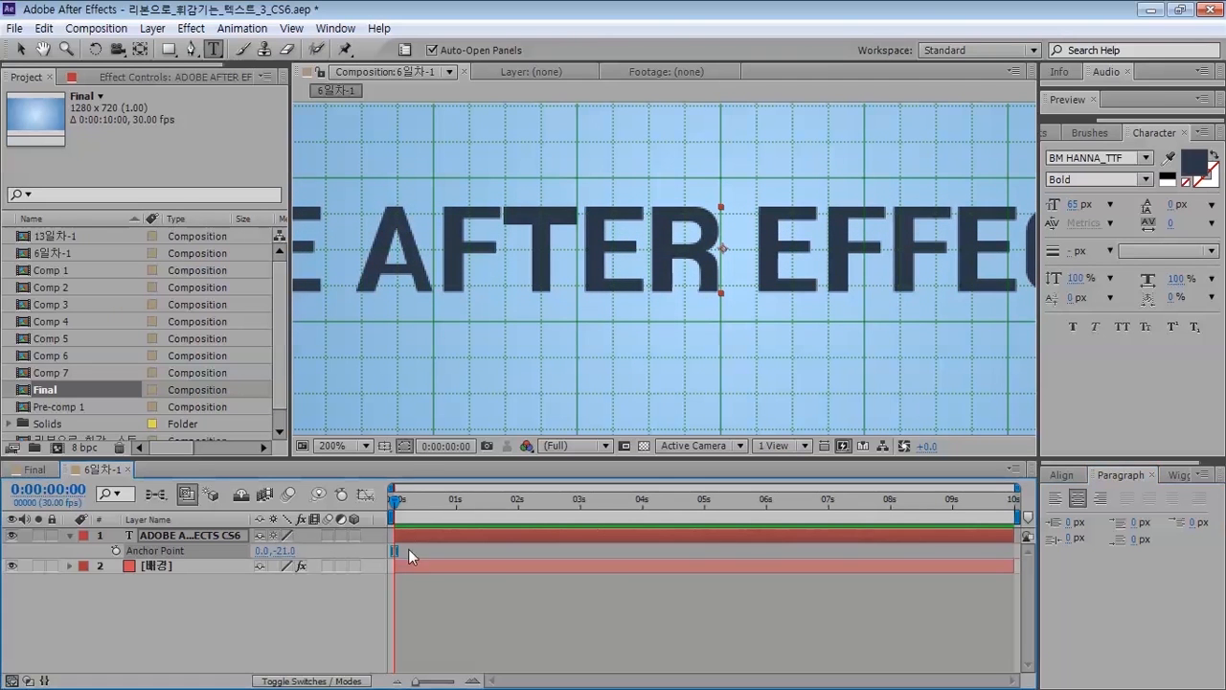
- Hide the grid, deselect the title layer and collapse its properties
{"action": "left_click", "coordinate": [404, 446]}
{"action": "left_click", "coordinate": [416, 514]}
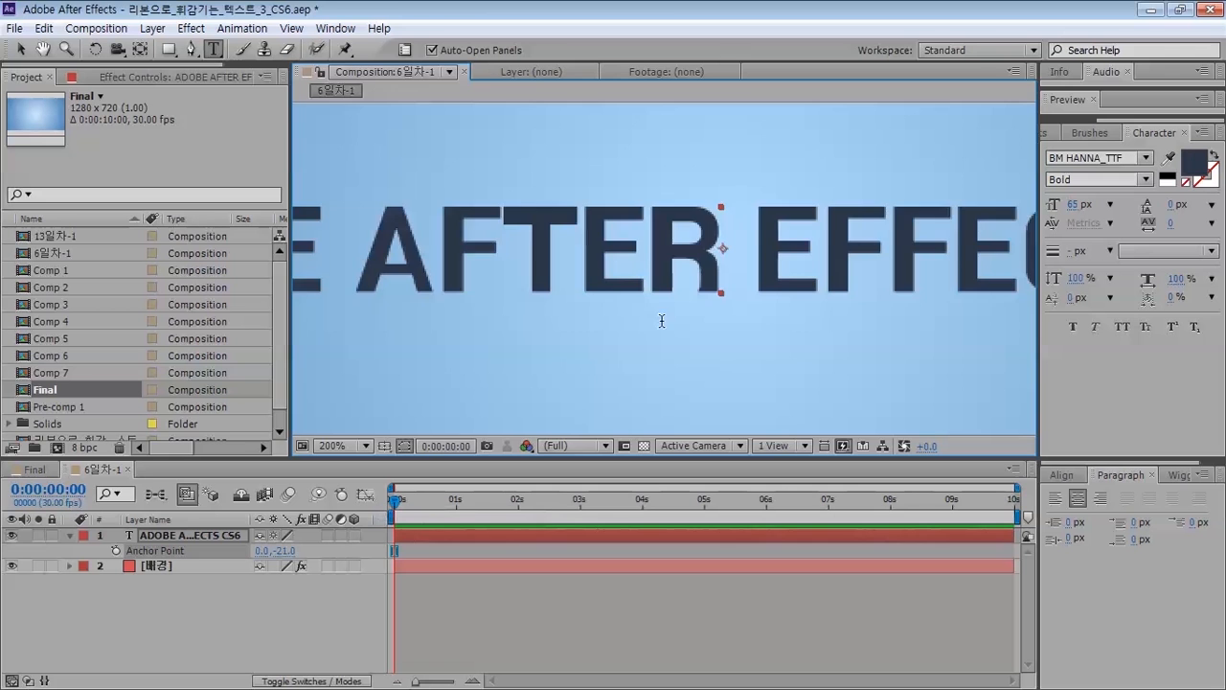
{"action": "scroll", "coordinate": [736, 266], "scroll_direction": "down", "scroll_amount": 2}
{"action": "scroll", "coordinate": [735, 267], "scroll_direction": "down", "scroll_amount": 2}
{"action": "left_click", "coordinate": [174, 625]}
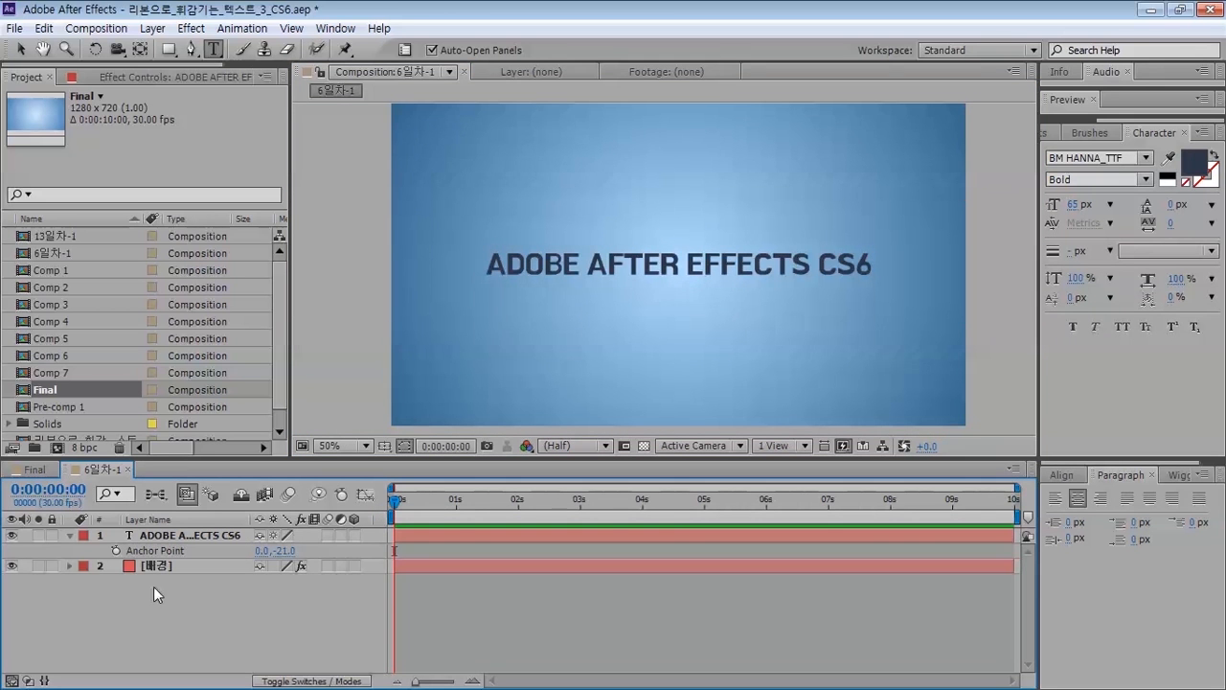
{"action": "left_click", "coordinate": [71, 536]}
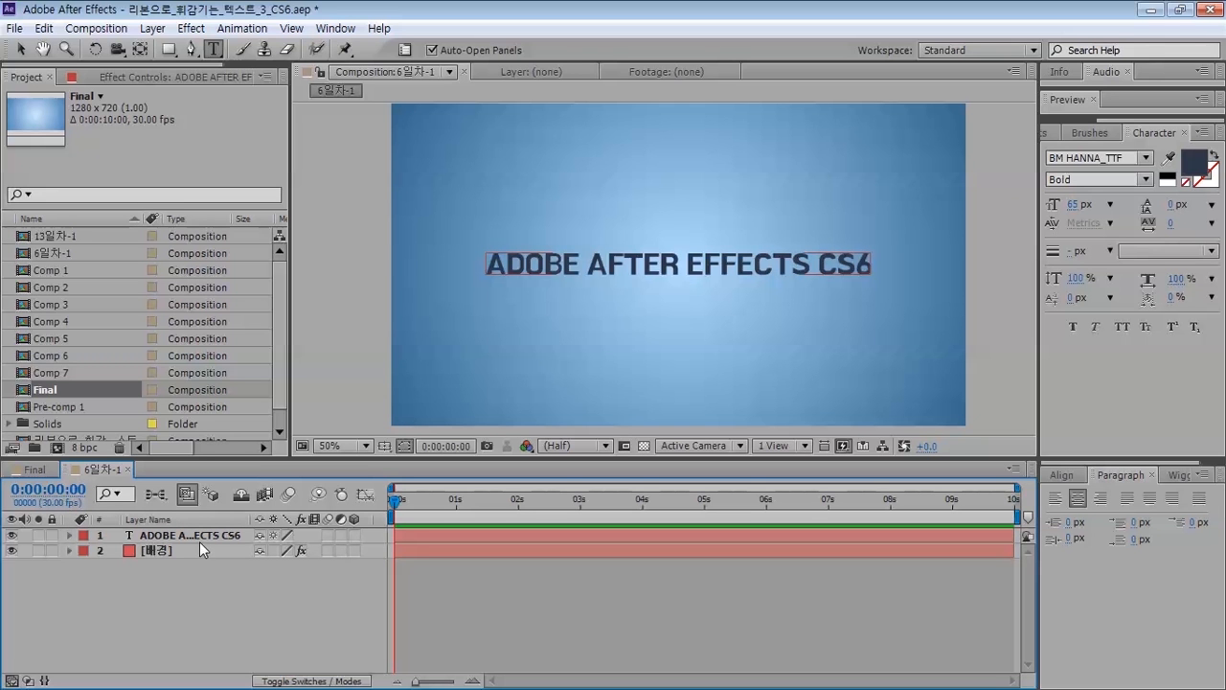
- Switch to the Final composition and scrub its timeline to examine how the ribbon winds around the text
{"action": "left_click", "coordinate": [35, 469]}
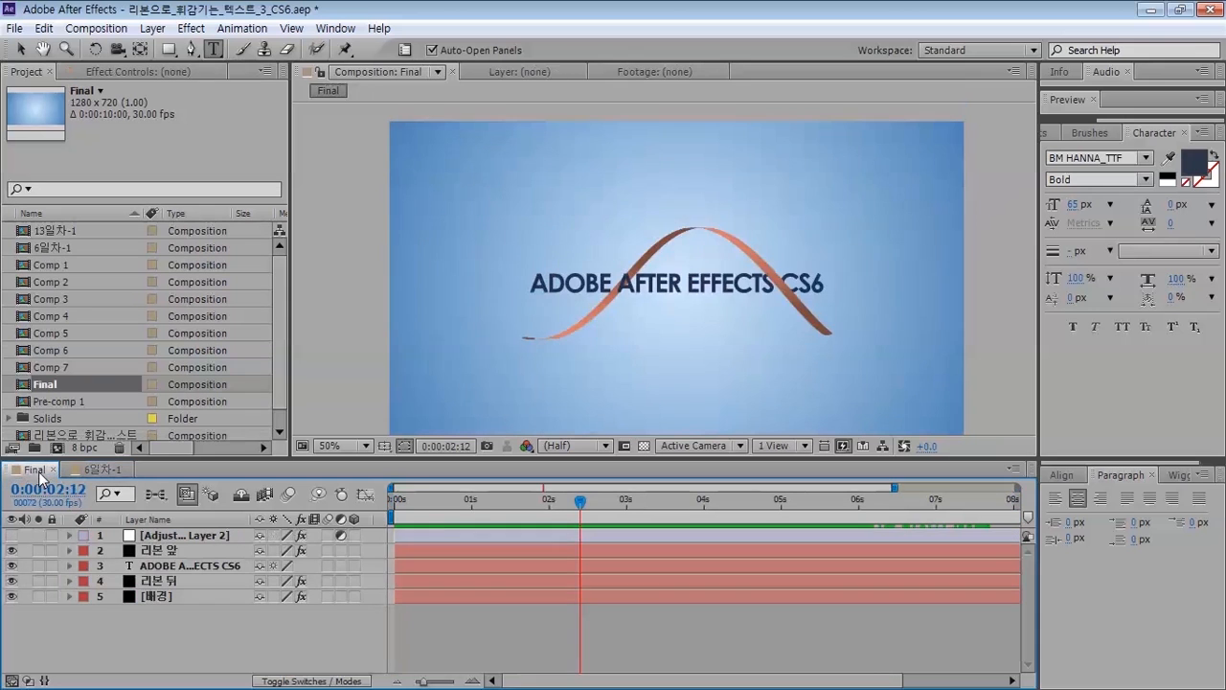
{"action": "left_click_drag", "start_coordinate": [480, 494], "coordinate": [595, 460]}
{"action": "key", "text": "space"}
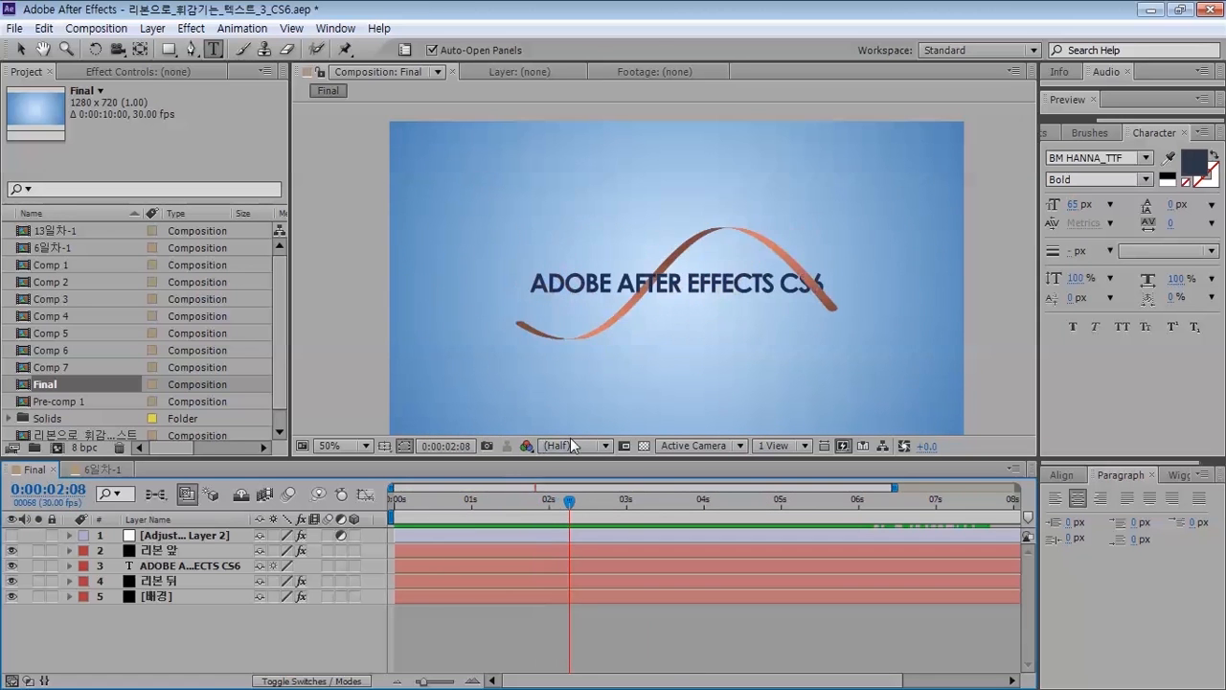
{"action": "left_click_drag", "start_coordinate": [577, 438], "coordinate": [541, 421]}
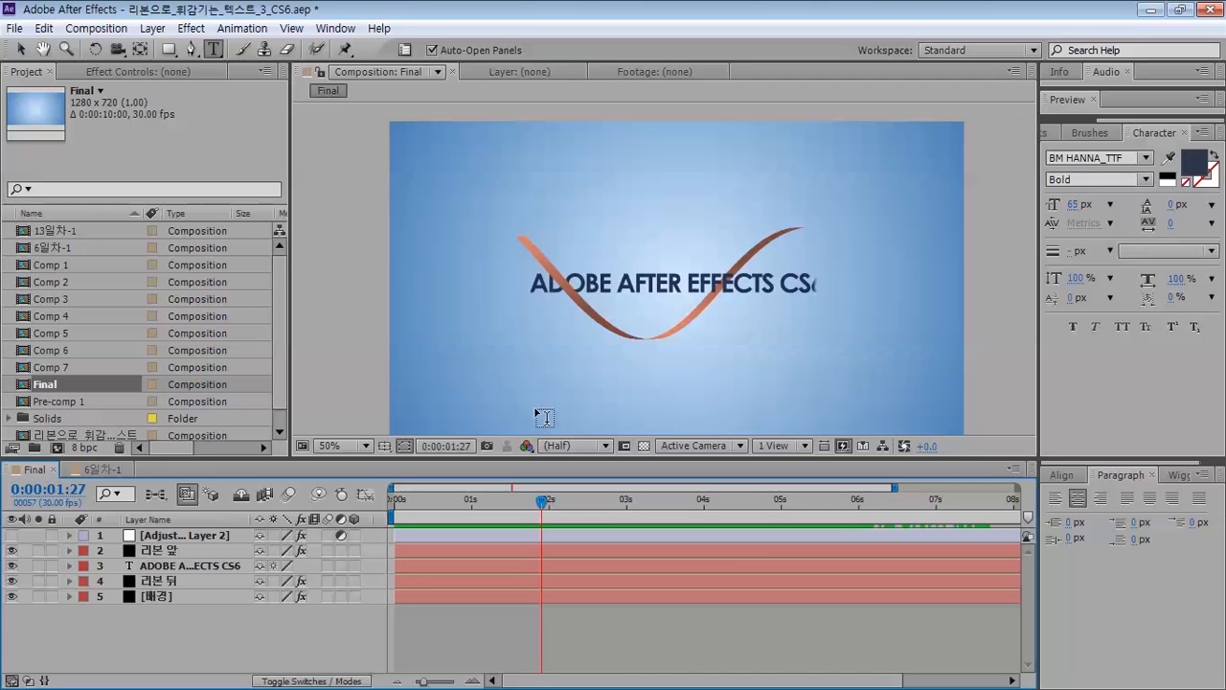
- Switch to the 6일차-1 composition and add a 1280x720 solid named 리본
{"action": "left_click", "coordinate": [94, 469]}
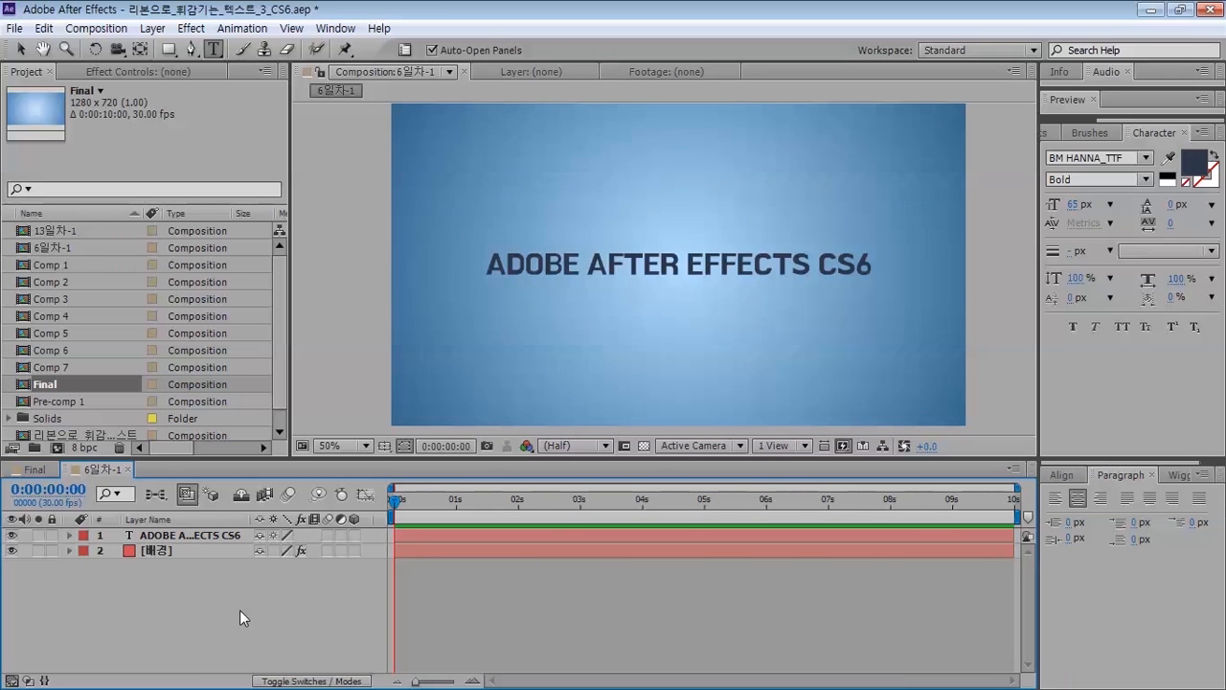
{"action": "key", "text": "ctrl+y"}
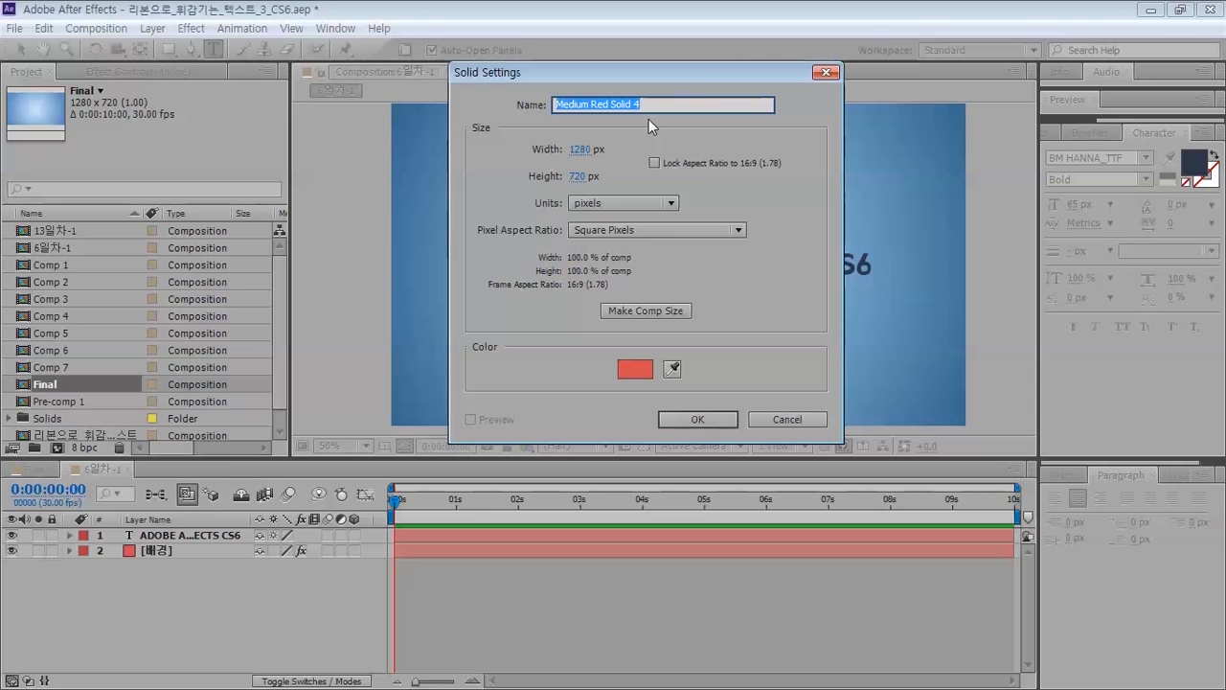
{"action": "type", "text": "리본"}
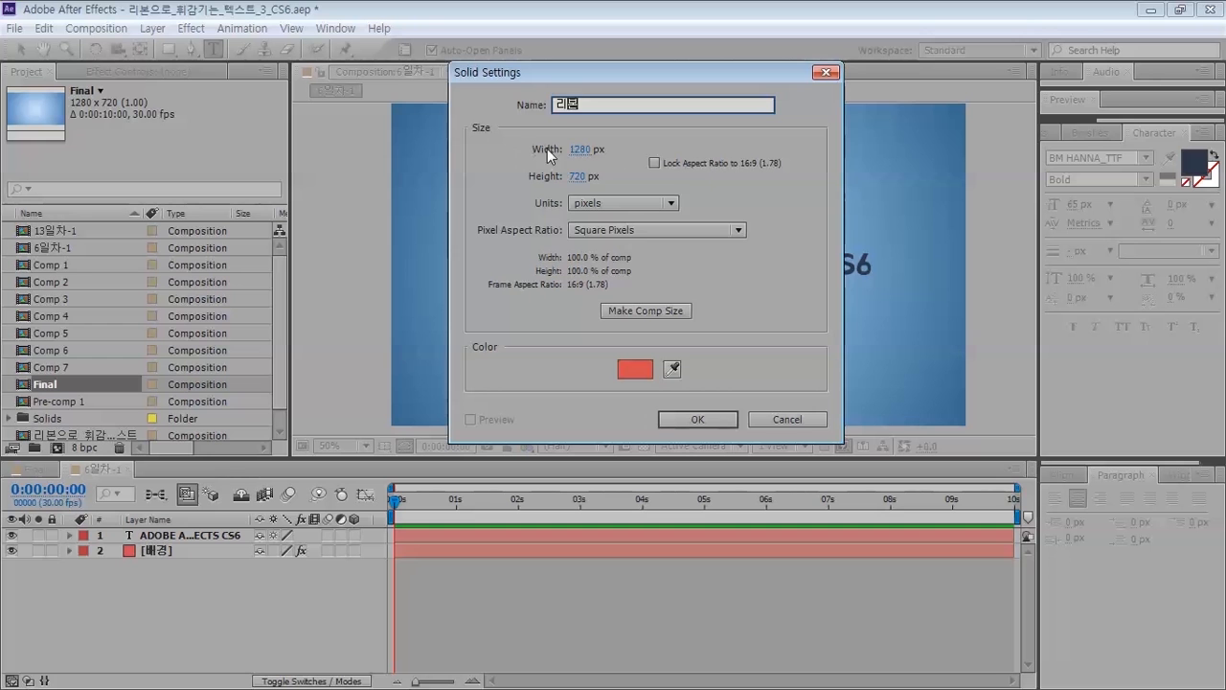
{"action": "left_click", "coordinate": [724, 420]}
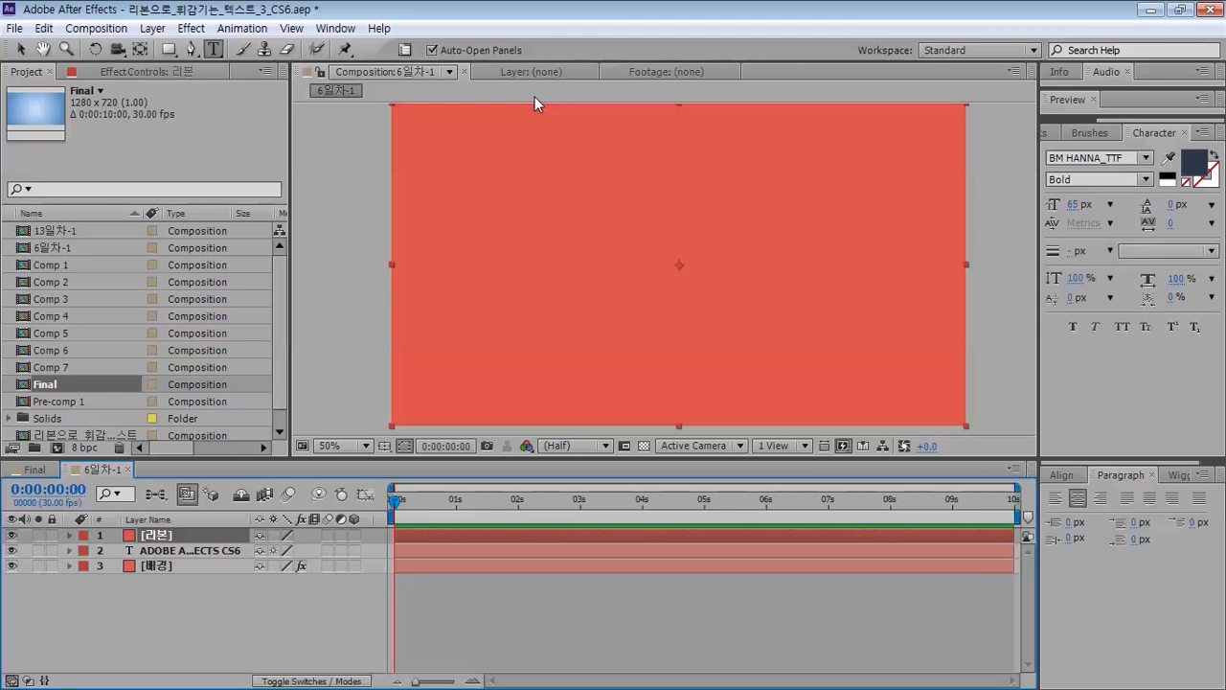
- Draw a straight diagonal open mask path on the 리본 solid, from near its lower-left corner to near its upper-right corner
{"action": "key", "text": "g"}
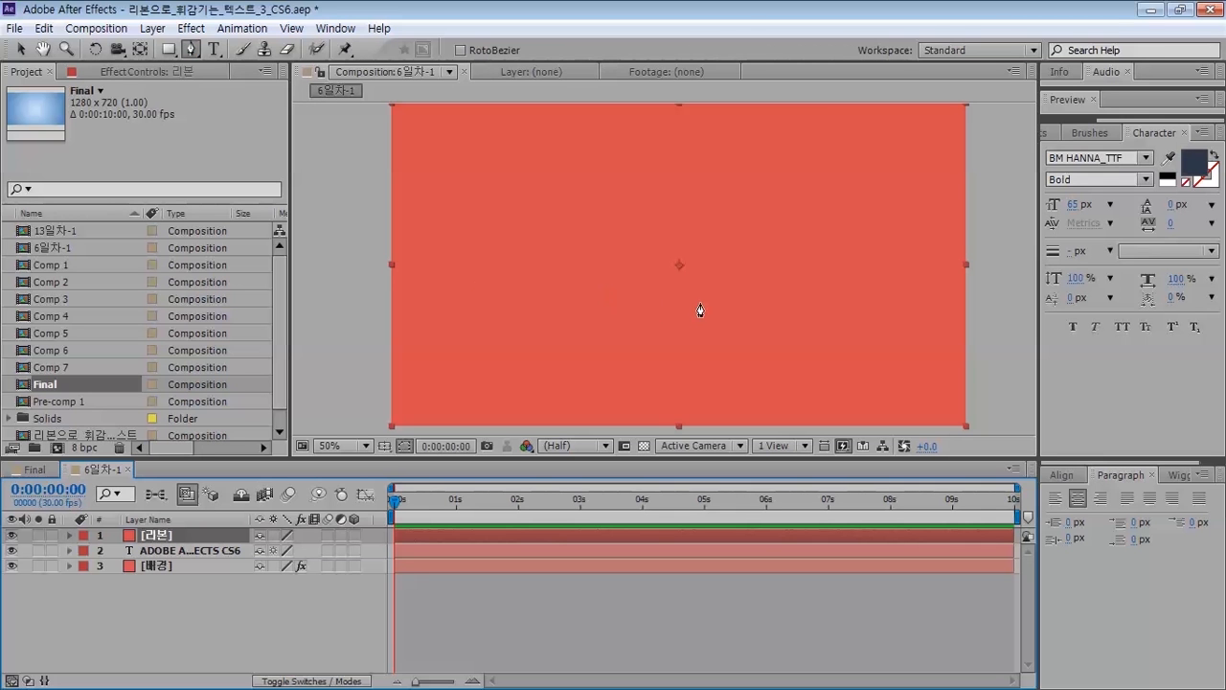
{"action": "key", "text": "space"}
{"action": "left_click_drag", "start_coordinate": [708, 283], "coordinate": [691, 288]}
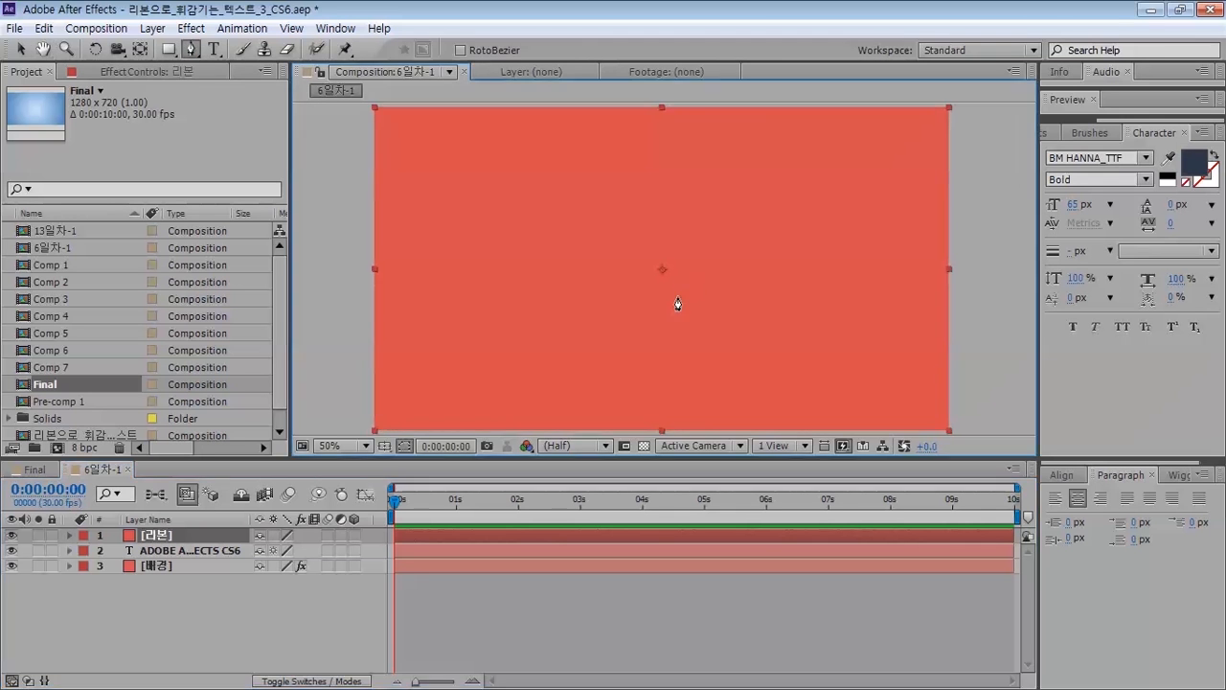
{"action": "left_click", "coordinate": [383, 420]}
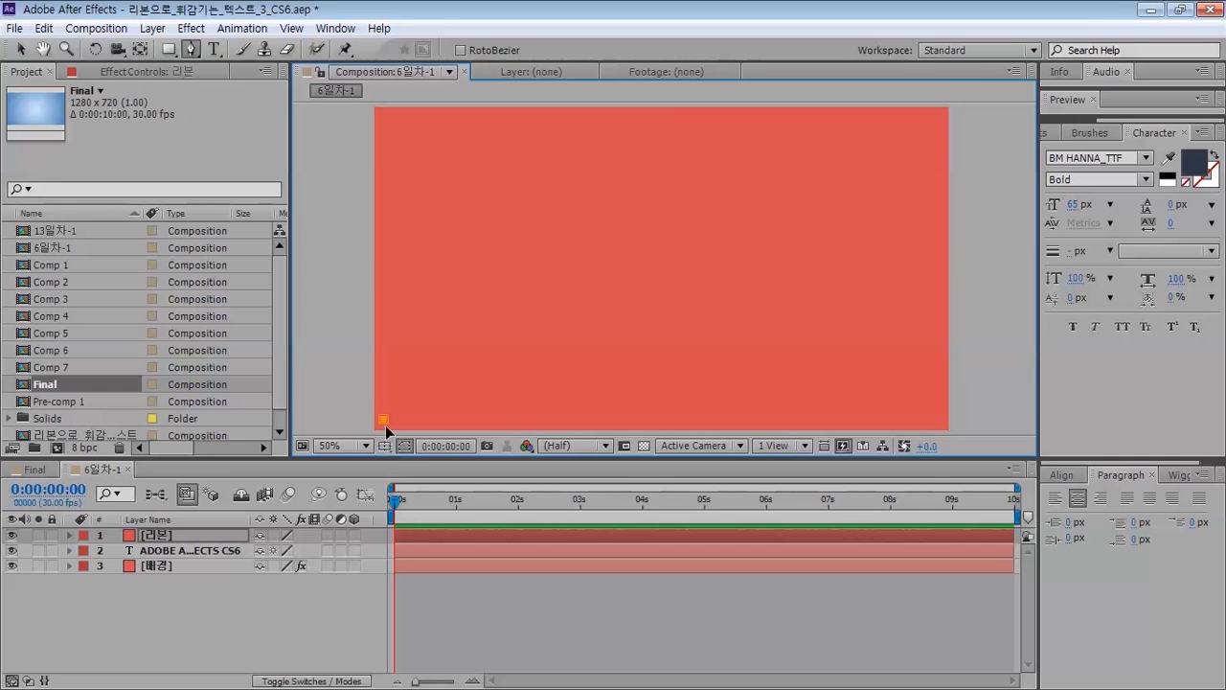
{"action": "left_click", "coordinate": [938, 113]}
- Switch to Notepad and write the note "Generate> Stroke" on a new line
{"action": "key", "text": "alt+Tab"}
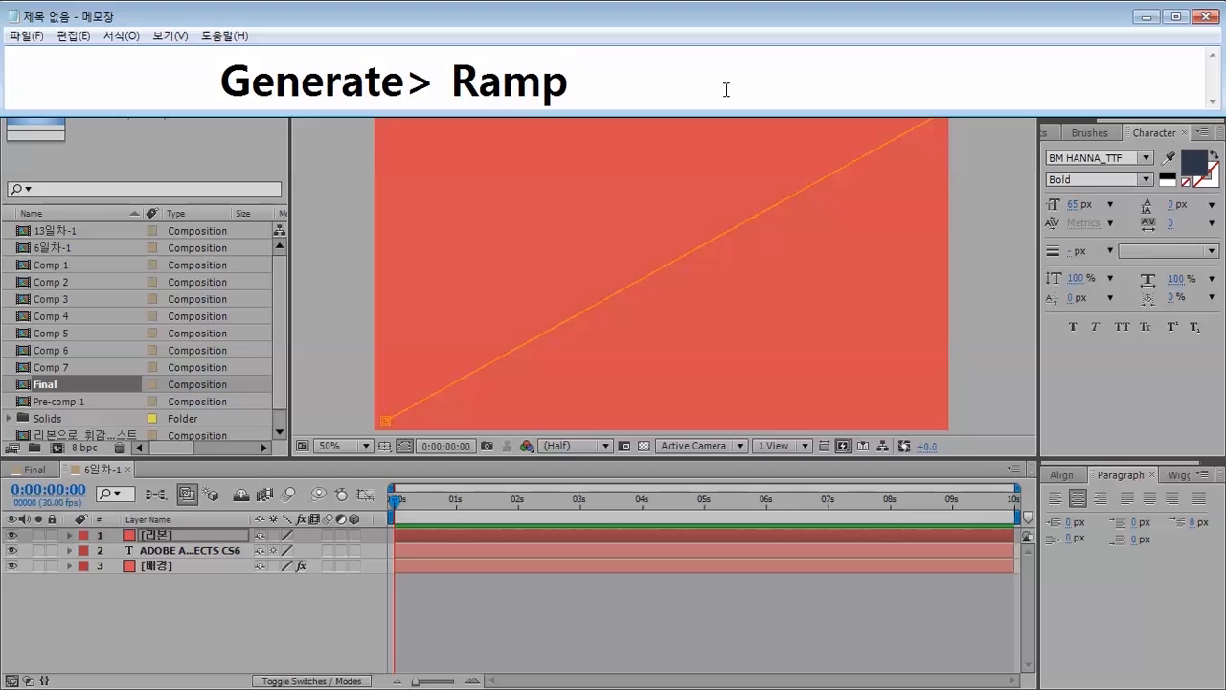
{"action": "key", "text": "Return"}
{"action": "key", "text": "Tab"}
{"action": "type", "text": "Gener"}
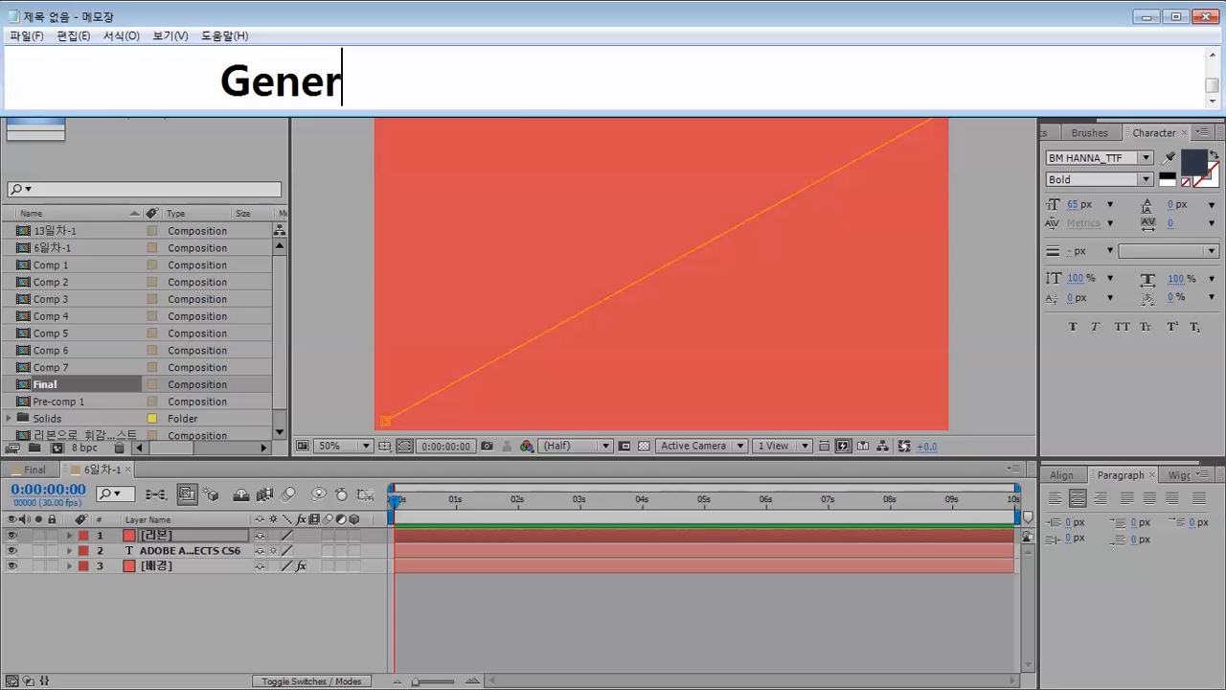
{"action": "type", "text": "ate> Stroke"}
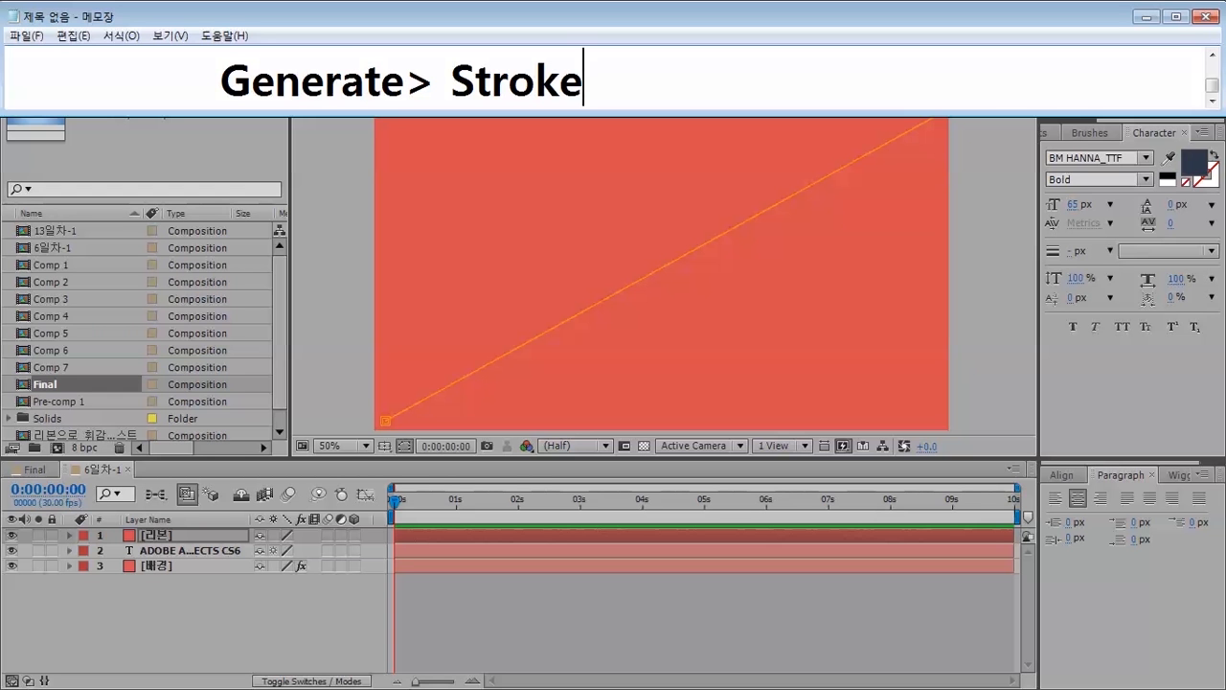
- Back in After Effects, apply the Stroke effect to the 리본 layer and set its Paint Style to On Transparent
{"action": "left_click", "coordinate": [1051, 134]}
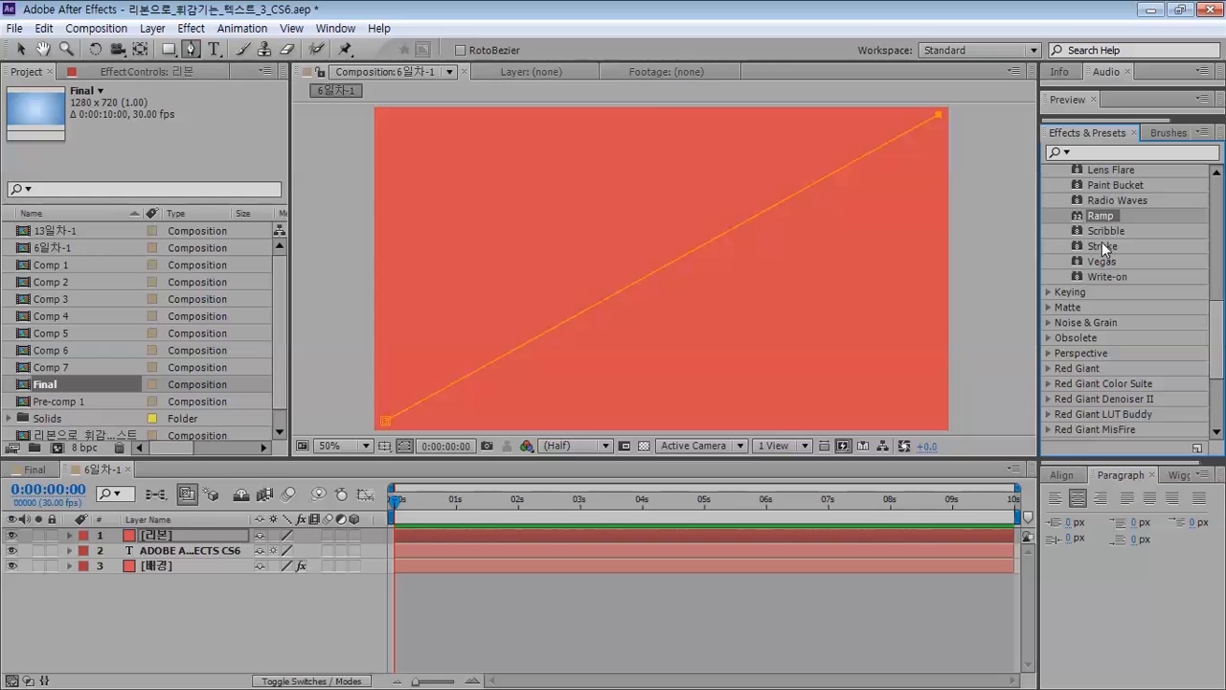
{"action": "mouse_move", "coordinate": [1102, 242]}
{"action": "left_mouse_down"}
{"action": "mouse_move", "coordinate": [291, 627]}
{"action": "mouse_move", "coordinate": [170, 534]}
{"action": "mouse_move", "coordinate": [205, 541]}
{"action": "left_mouse_up"}
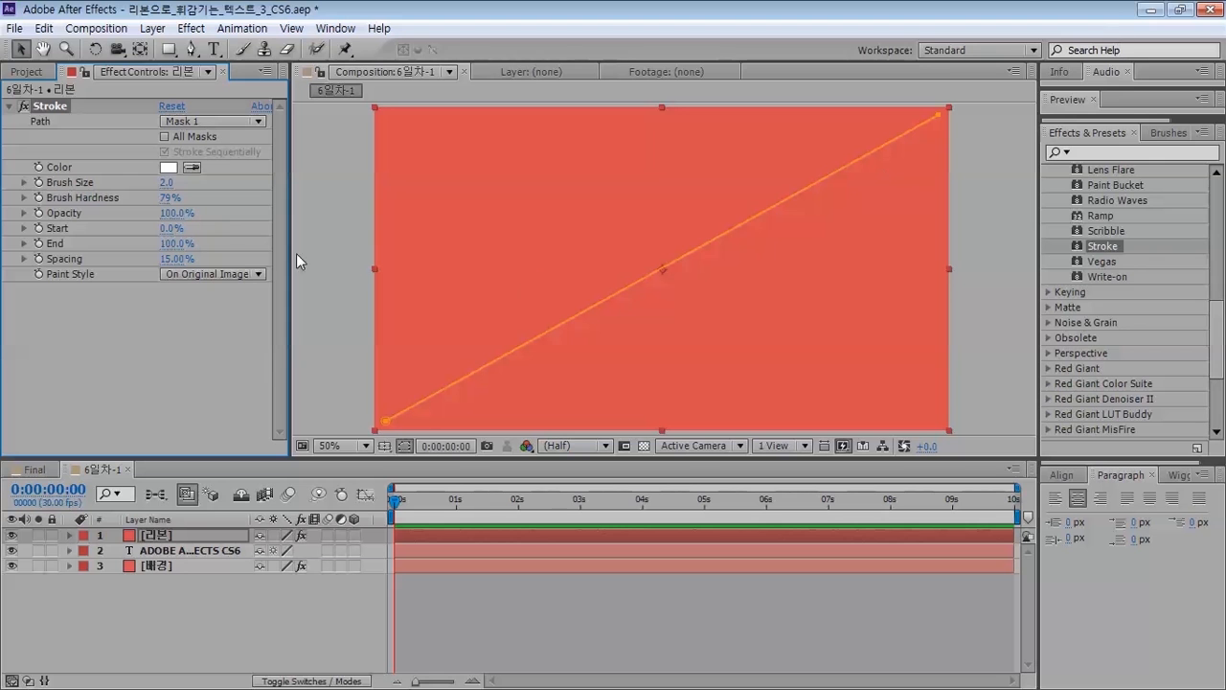
{"action": "left_click", "coordinate": [212, 280]}
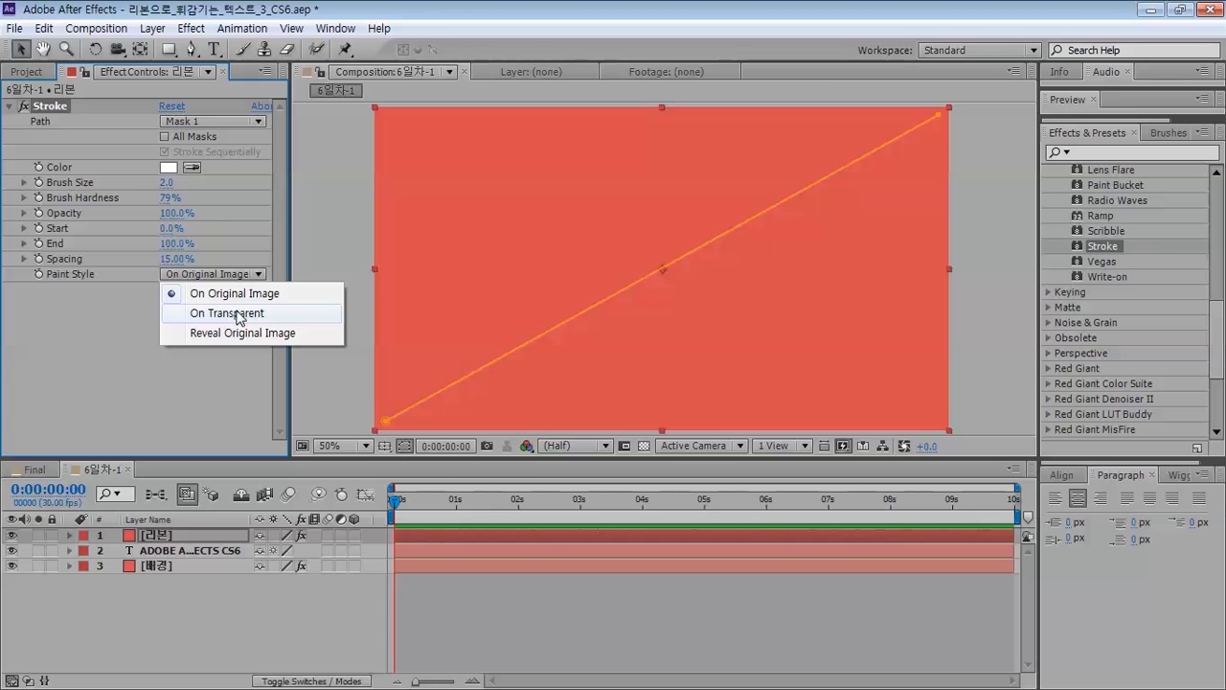
{"action": "left_click", "coordinate": [239, 316]}
{"action": "left_click", "coordinate": [208, 276]}
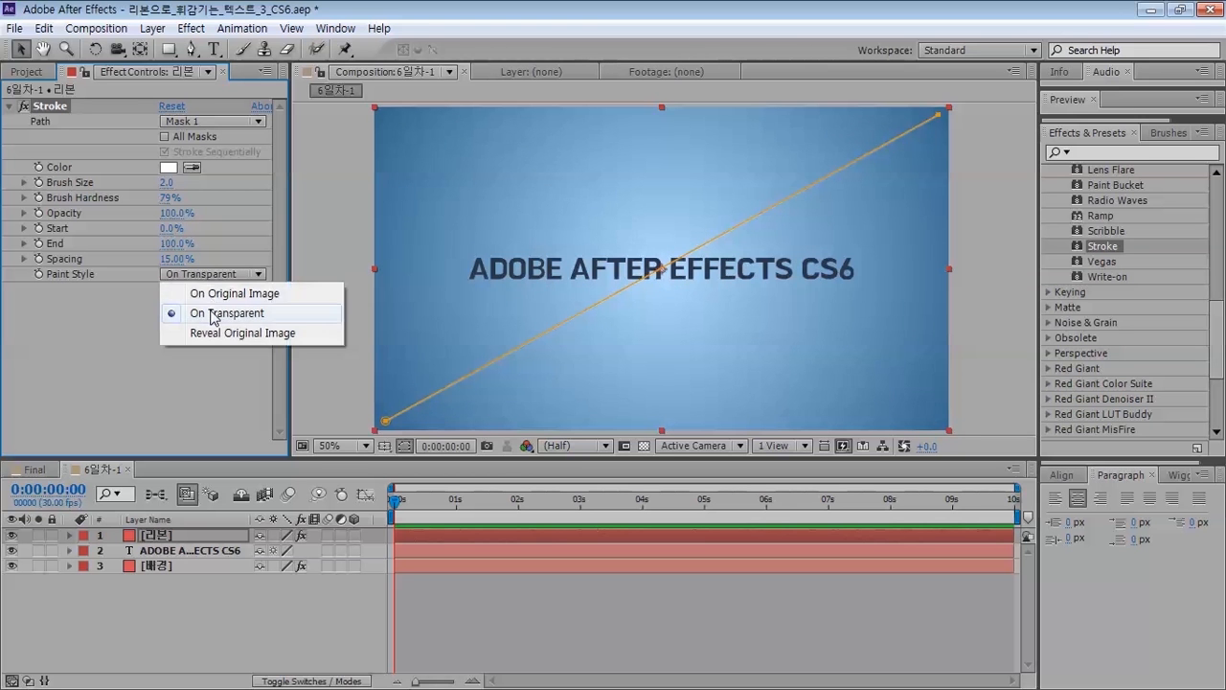
{"action": "left_click", "coordinate": [216, 318]}
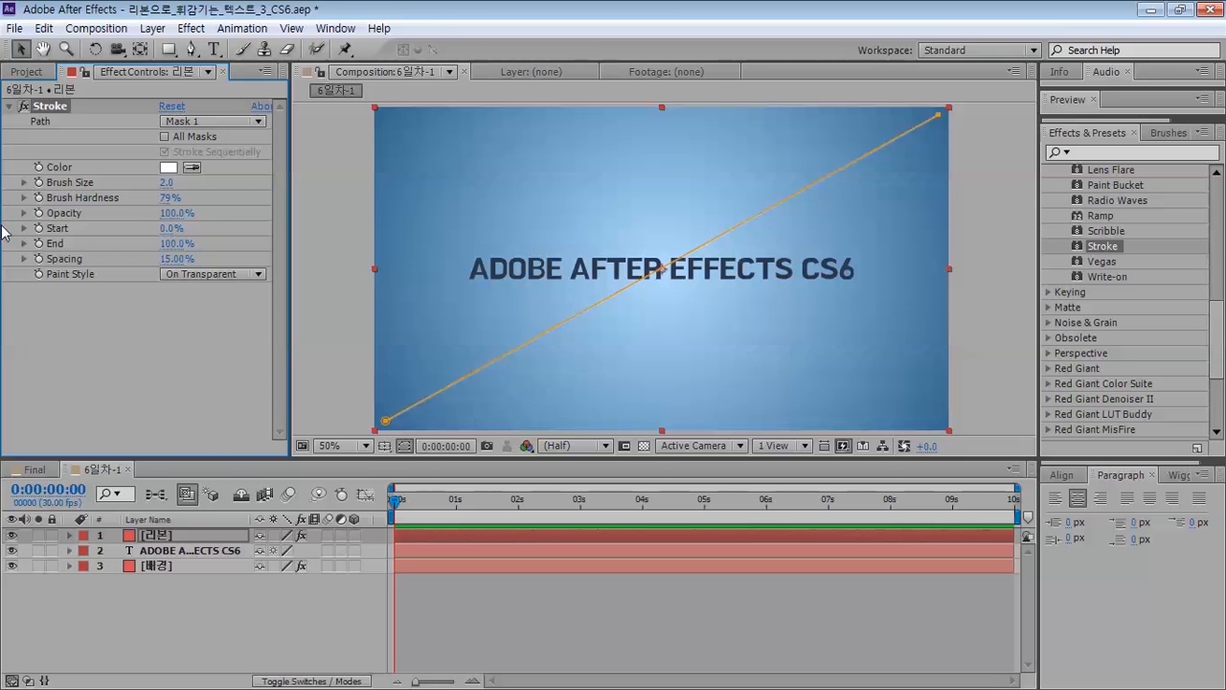
- Set the stroke's Brush Size to 13.8 and its color to dusty pink D29C9C
{"action": "mouse_move", "coordinate": [165, 182]}
{"action": "left_mouse_down"}
{"action": "mouse_move", "coordinate": [272, 173]}
{"action": "mouse_move", "coordinate": [260, 173]}
{"action": "left_mouse_up"}
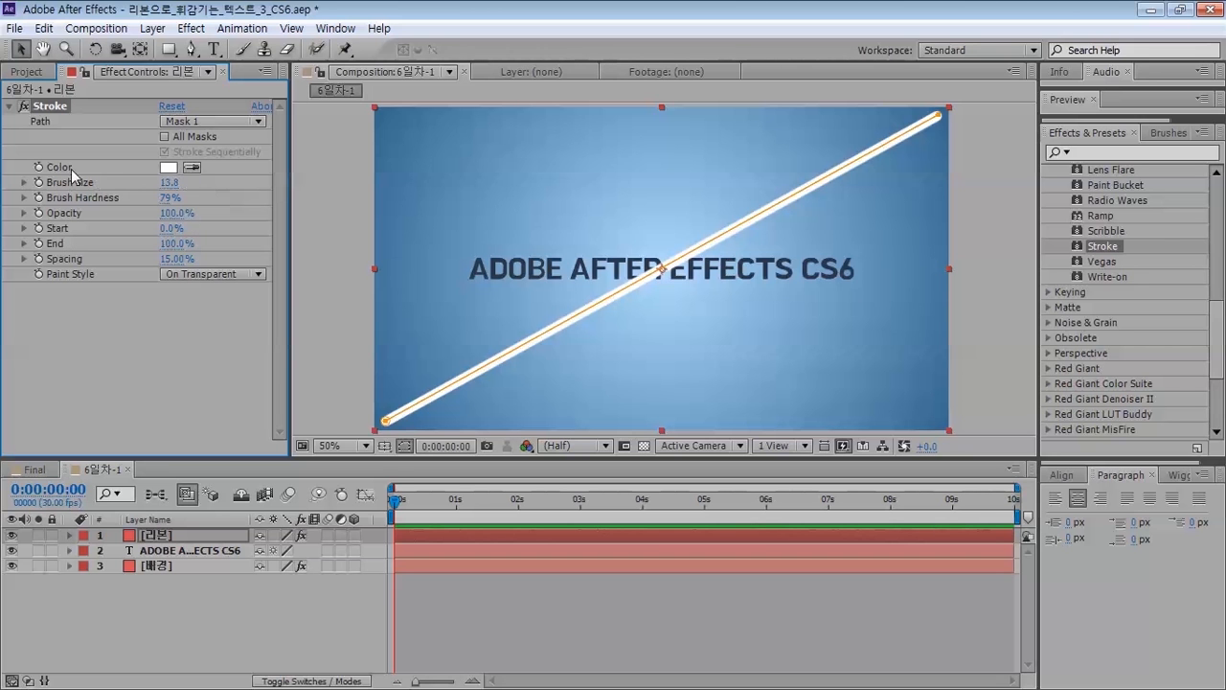
{"action": "left_click", "coordinate": [171, 167]}
{"action": "mouse_move", "coordinate": [858, 330]}
{"action": "left_mouse_down"}
{"action": "mouse_move", "coordinate": [892, 173]}
{"action": "mouse_move", "coordinate": [854, 266]}
{"action": "left_mouse_up"}
{"action": "left_click_drag", "start_coordinate": [1008, 302], "coordinate": [1005, 287]}
{"action": "mouse_move", "coordinate": [834, 257]}
{"action": "left_mouse_down"}
{"action": "mouse_move", "coordinate": [840, 284]}
{"action": "mouse_move", "coordinate": [884, 266]}
{"action": "mouse_move", "coordinate": [920, 208]}
{"action": "mouse_move", "coordinate": [950, 209]}
{"action": "left_mouse_up"}
{"action": "left_click_drag", "start_coordinate": [1014, 321], "coordinate": [1015, 297]}
{"action": "mouse_move", "coordinate": [966, 228]}
{"action": "left_mouse_down"}
{"action": "mouse_move", "coordinate": [843, 297]}
{"action": "mouse_move", "coordinate": [881, 352]}
{"action": "mouse_move", "coordinate": [859, 311]}
{"action": "mouse_move", "coordinate": [767, 328]}
{"action": "mouse_move", "coordinate": [803, 203]}
{"action": "mouse_move", "coordinate": [923, 142]}
{"action": "mouse_move", "coordinate": [874, 133]}
{"action": "mouse_move", "coordinate": [869, 153]}
{"action": "left_mouse_up"}
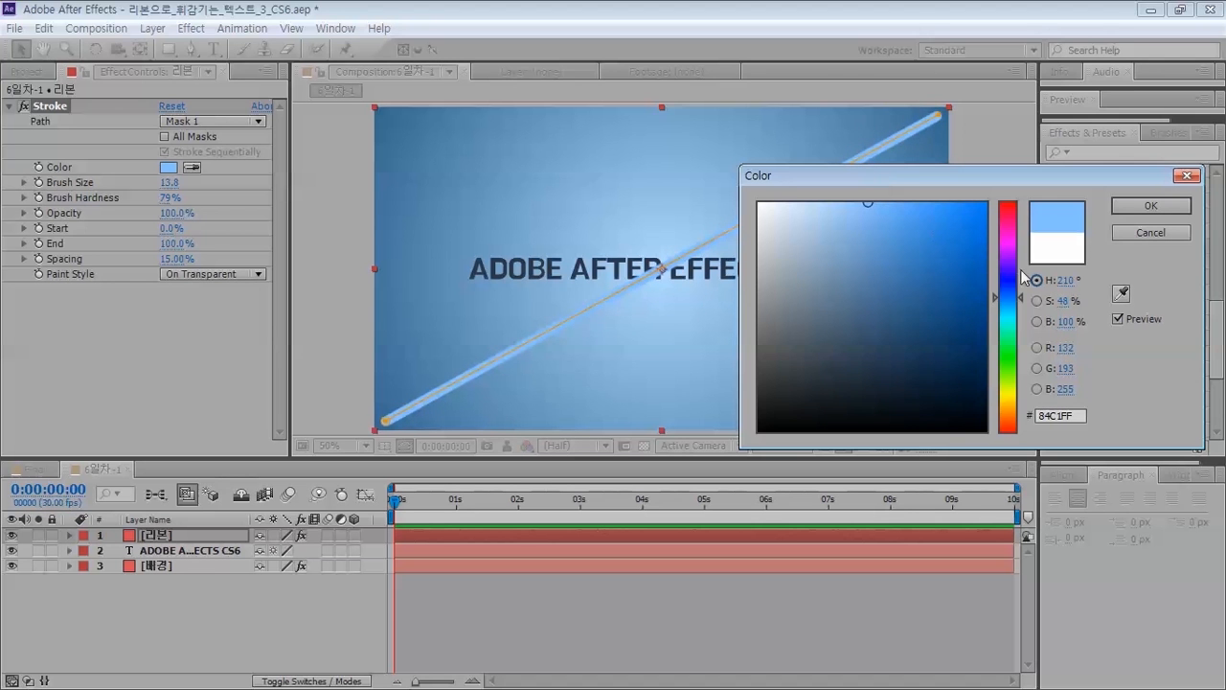
{"action": "left_click_drag", "start_coordinate": [1022, 297], "coordinate": [1021, 458]}
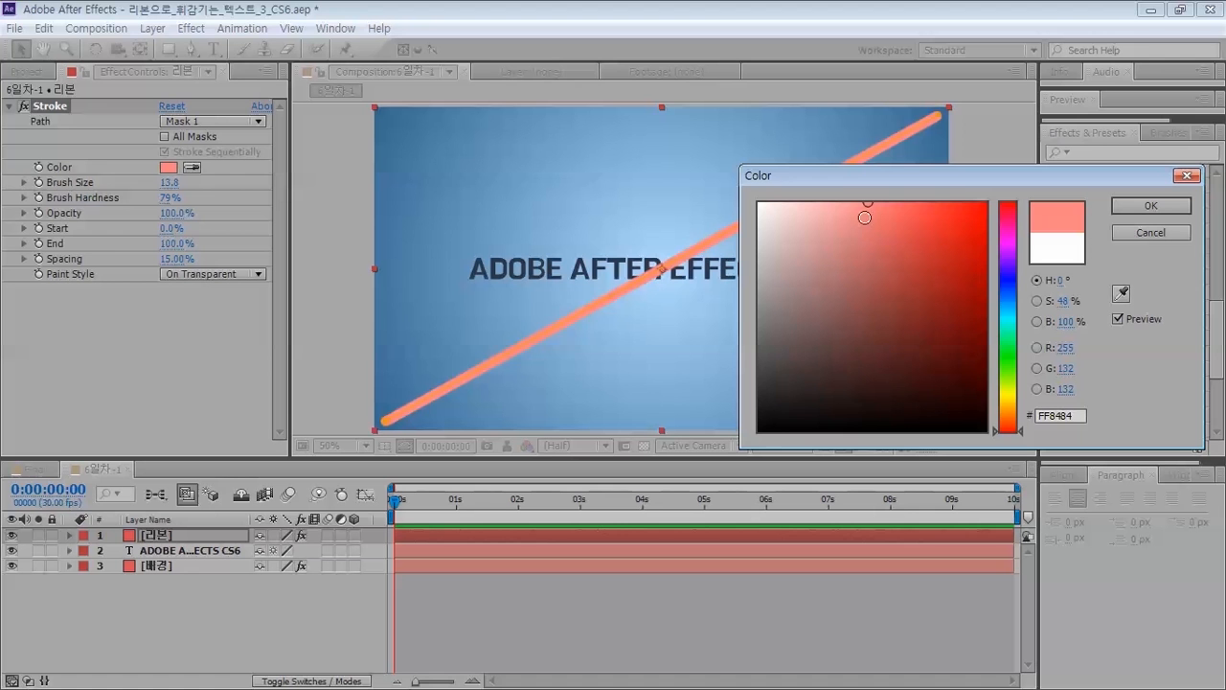
{"action": "left_click", "coordinate": [865, 236]}
{"action": "mouse_move", "coordinate": [865, 236]}
{"action": "left_mouse_down"}
{"action": "mouse_move", "coordinate": [835, 212]}
{"action": "mouse_move", "coordinate": [843, 218]}
{"action": "mouse_move", "coordinate": [818, 219]}
{"action": "mouse_move", "coordinate": [838, 220]}
{"action": "mouse_move", "coordinate": [822, 245]}
{"action": "mouse_move", "coordinate": [807, 228]}
{"action": "mouse_move", "coordinate": [814, 241]}
{"action": "left_mouse_up"}
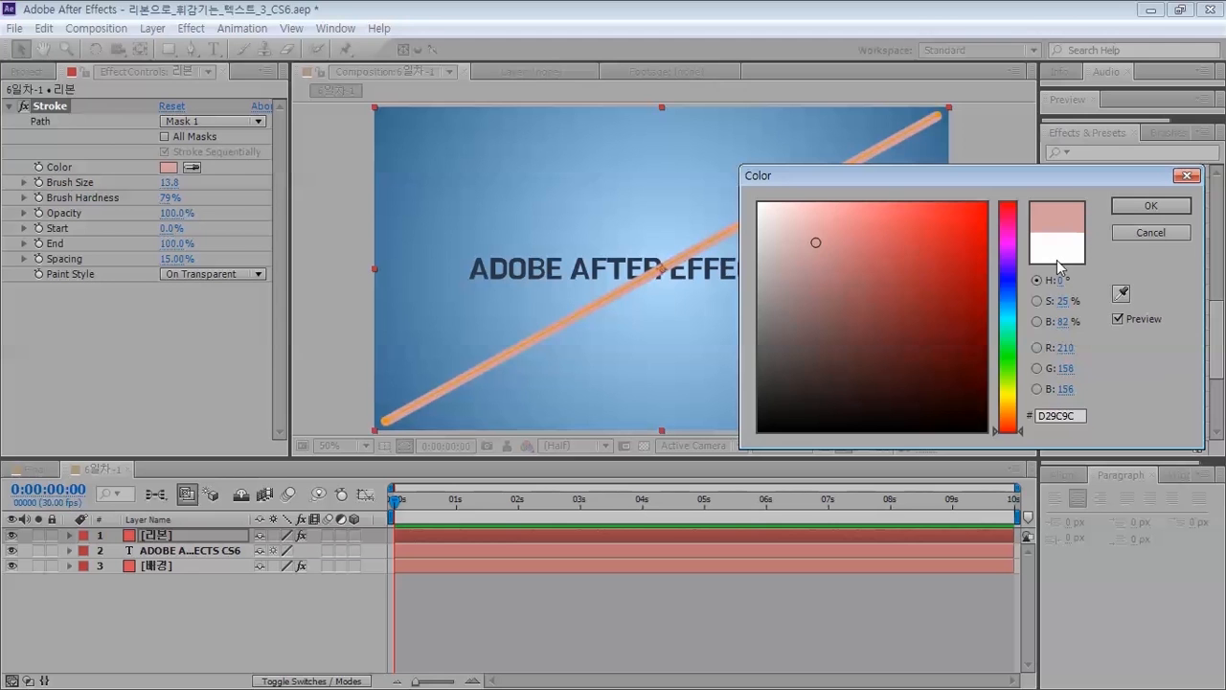
{"action": "left_click", "coordinate": [1130, 207]}
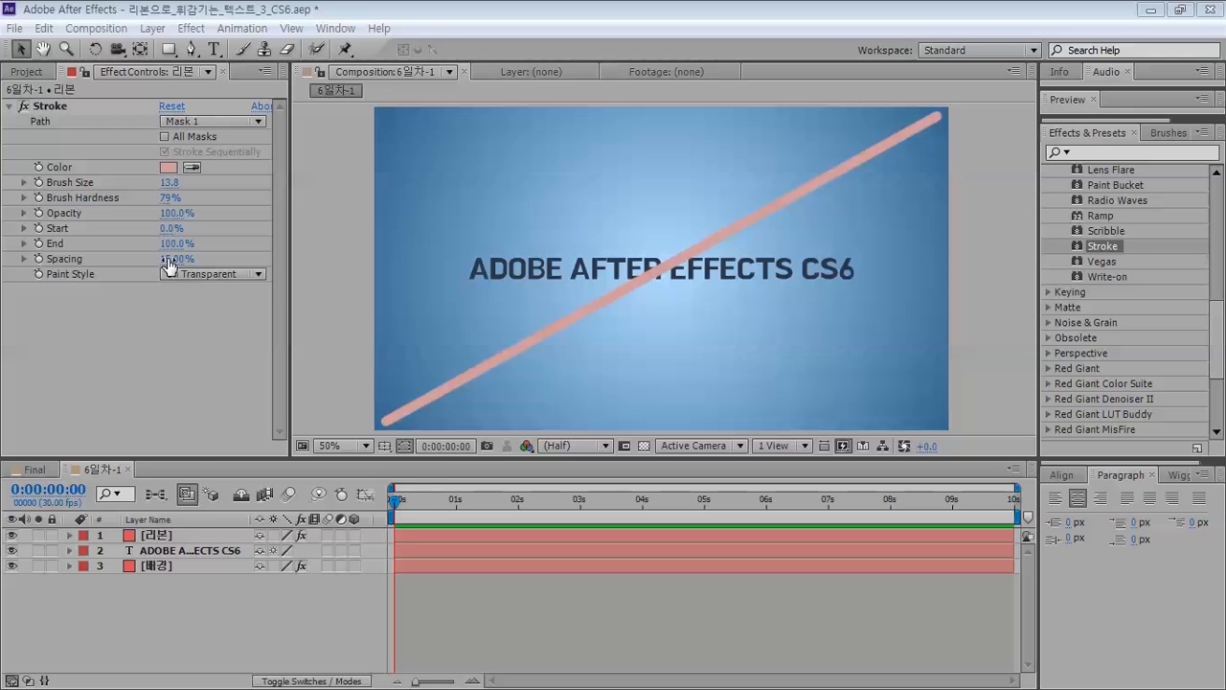
- Try the stroke's Spacing at 0% and 100% and compare how the line is drawn along the path
{"action": "left_click_drag", "start_coordinate": [168, 260], "coordinate": [57, 260]}
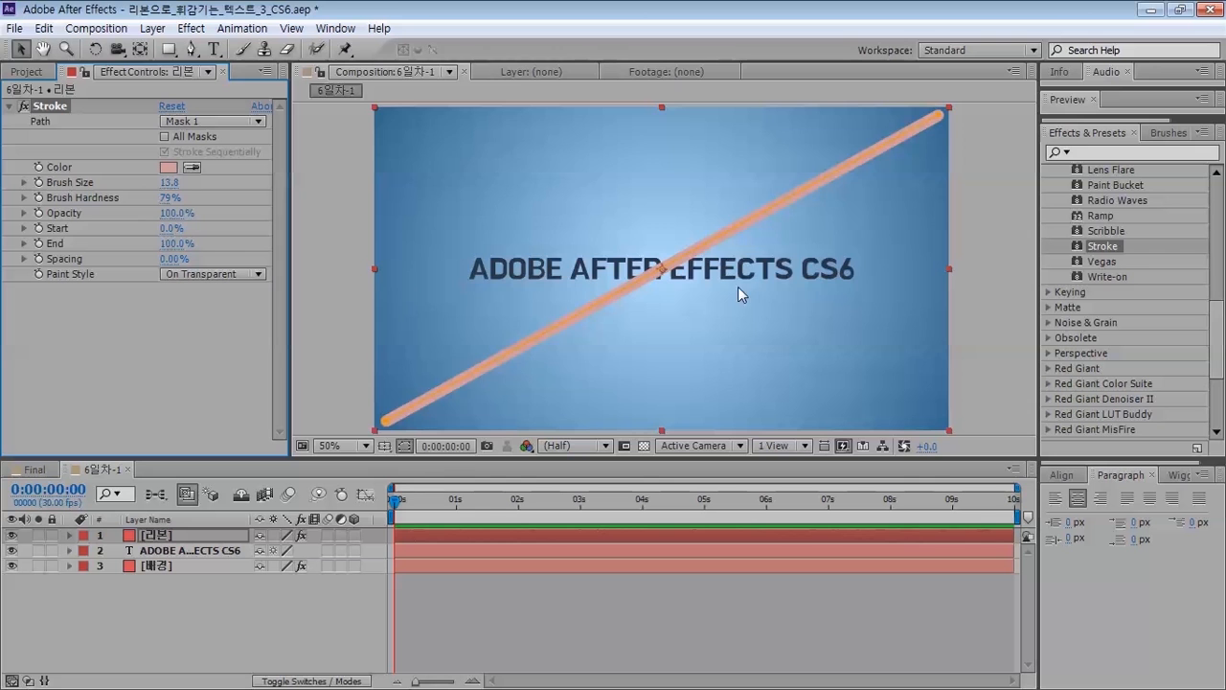
{"action": "scroll", "coordinate": [742, 273], "scroll_direction": "up", "scroll_amount": 2}
{"action": "left_click_drag", "start_coordinate": [517, 299], "coordinate": [719, 283]}
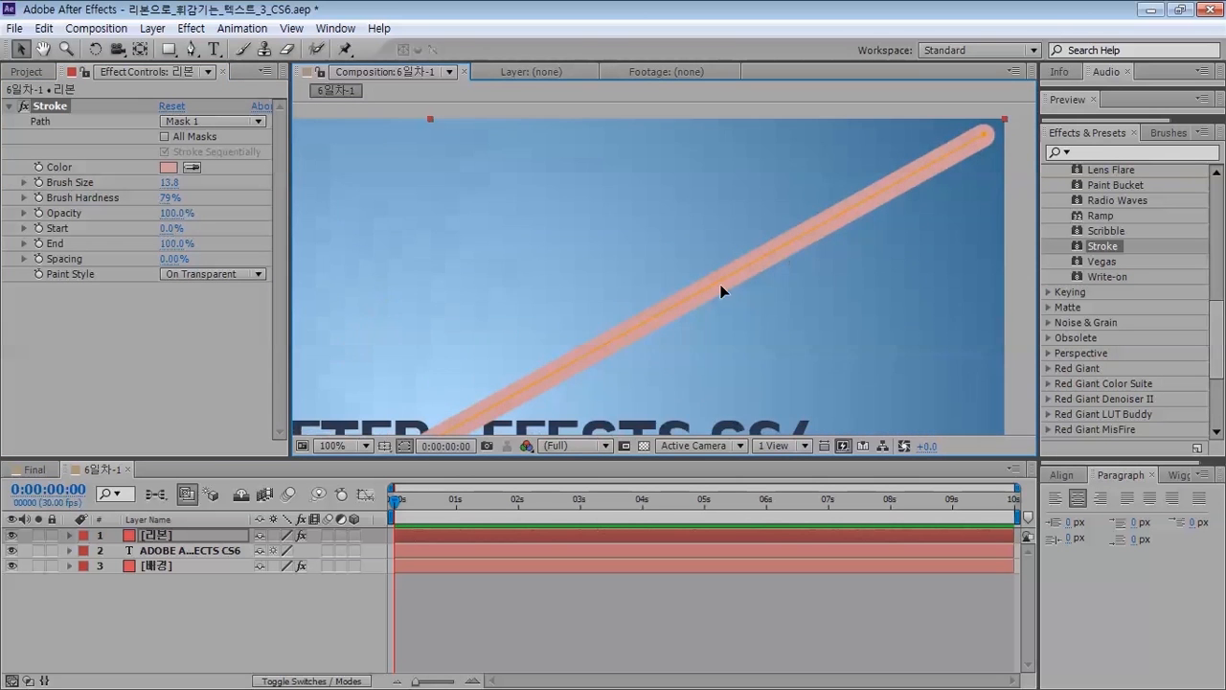
{"action": "left_click_drag", "start_coordinate": [527, 263], "coordinate": [467, 302]}
{"action": "left_click_drag", "start_coordinate": [173, 258], "coordinate": [259, 251]}
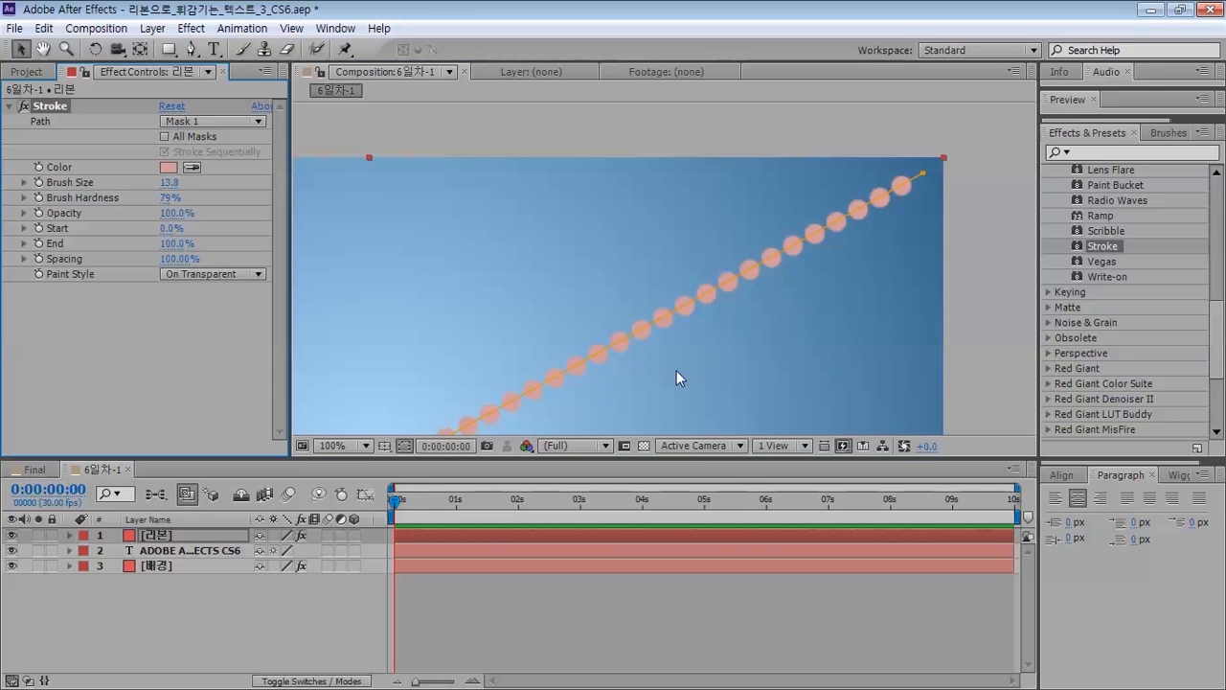
{"action": "mouse_move", "coordinate": [178, 259]}
{"action": "left_mouse_down"}
{"action": "mouse_move", "coordinate": [89, 261]}
{"action": "mouse_move", "coordinate": [201, 259]}
{"action": "left_mouse_up"}
{"action": "left_click_drag", "start_coordinate": [553, 322], "coordinate": [721, 122]}
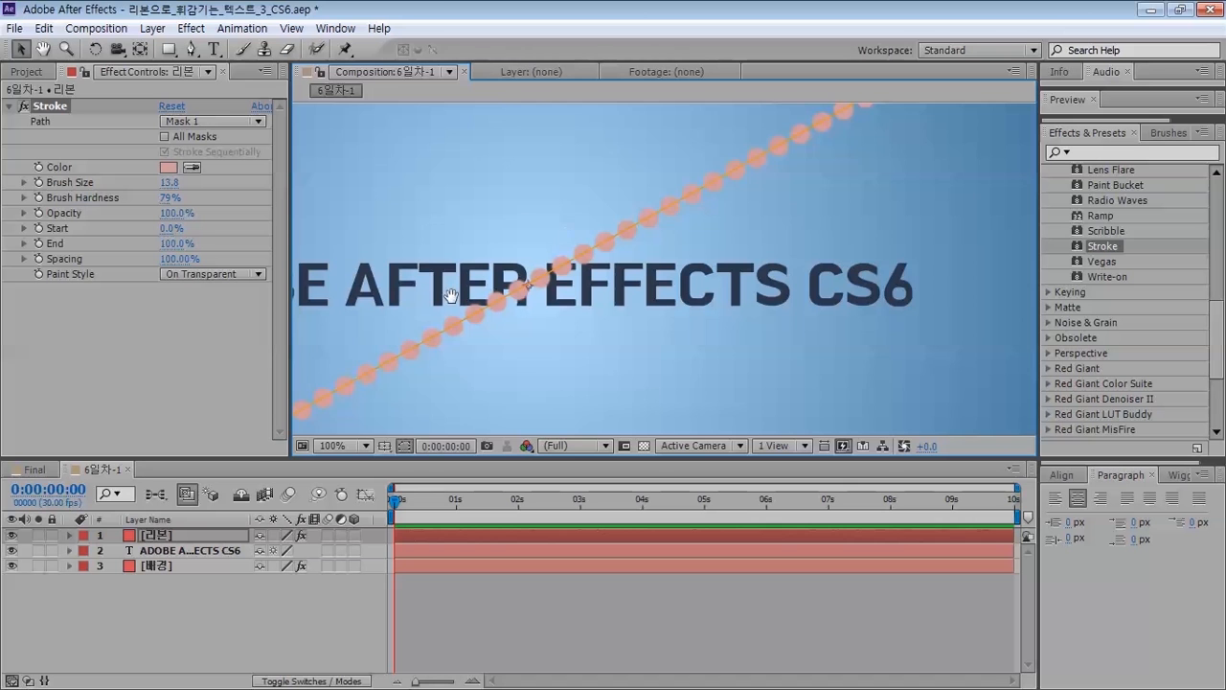
{"action": "left_click_drag", "start_coordinate": [452, 298], "coordinate": [614, 204]}
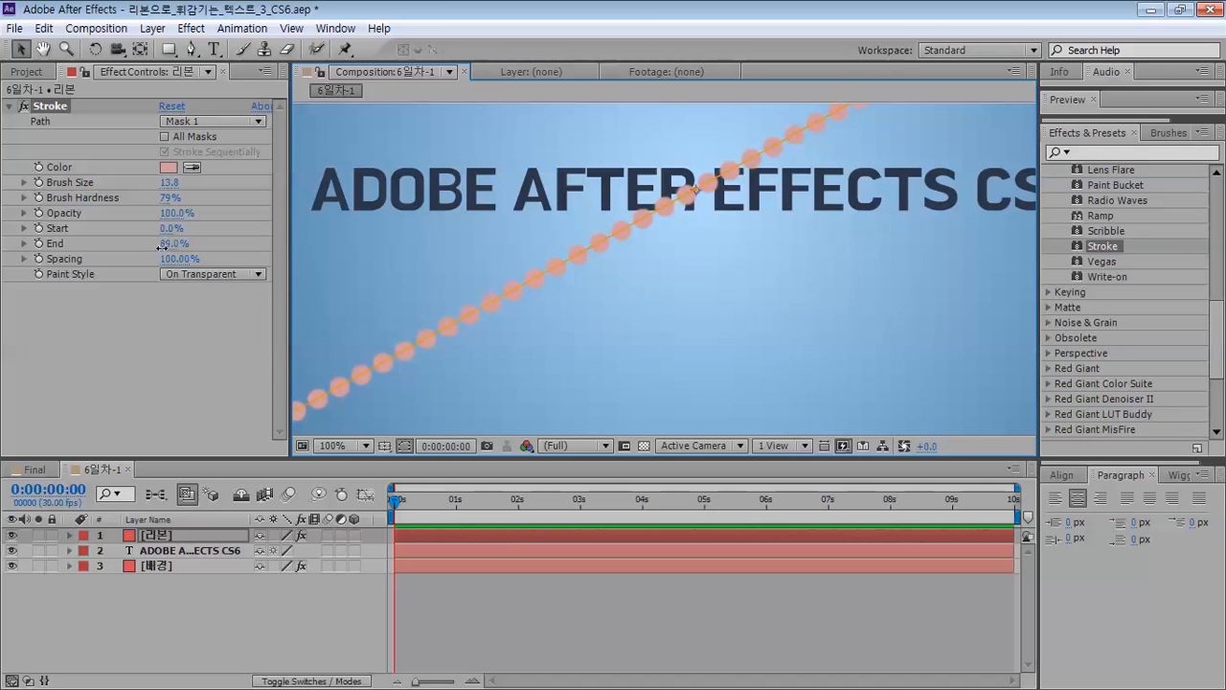
- Solo the 리본 layer and set the stroke's End to 50% and Spacing to 1%
{"action": "mouse_move", "coordinate": [163, 246]}
{"action": "left_mouse_down"}
{"action": "mouse_move", "coordinate": [95, 255]}
{"action": "mouse_move", "coordinate": [139, 243]}
{"action": "mouse_move", "coordinate": [73, 228]}
{"action": "mouse_move", "coordinate": [124, 230]}
{"action": "left_mouse_up"}
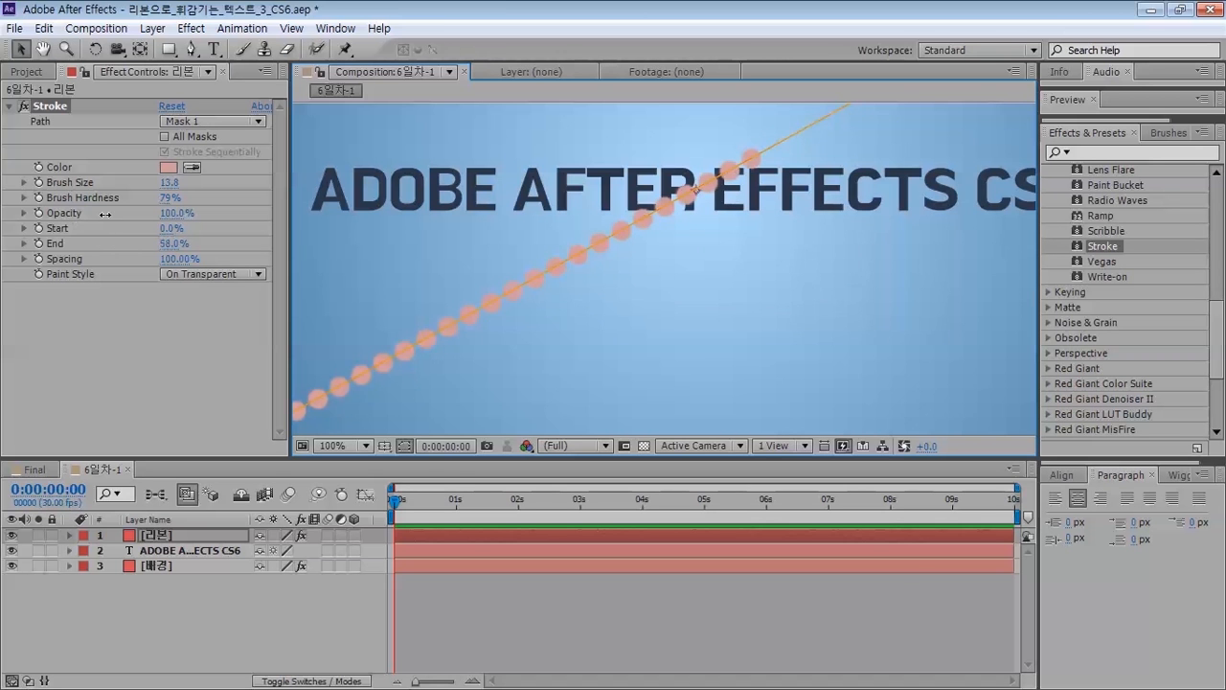
{"action": "left_click", "coordinate": [38, 534]}
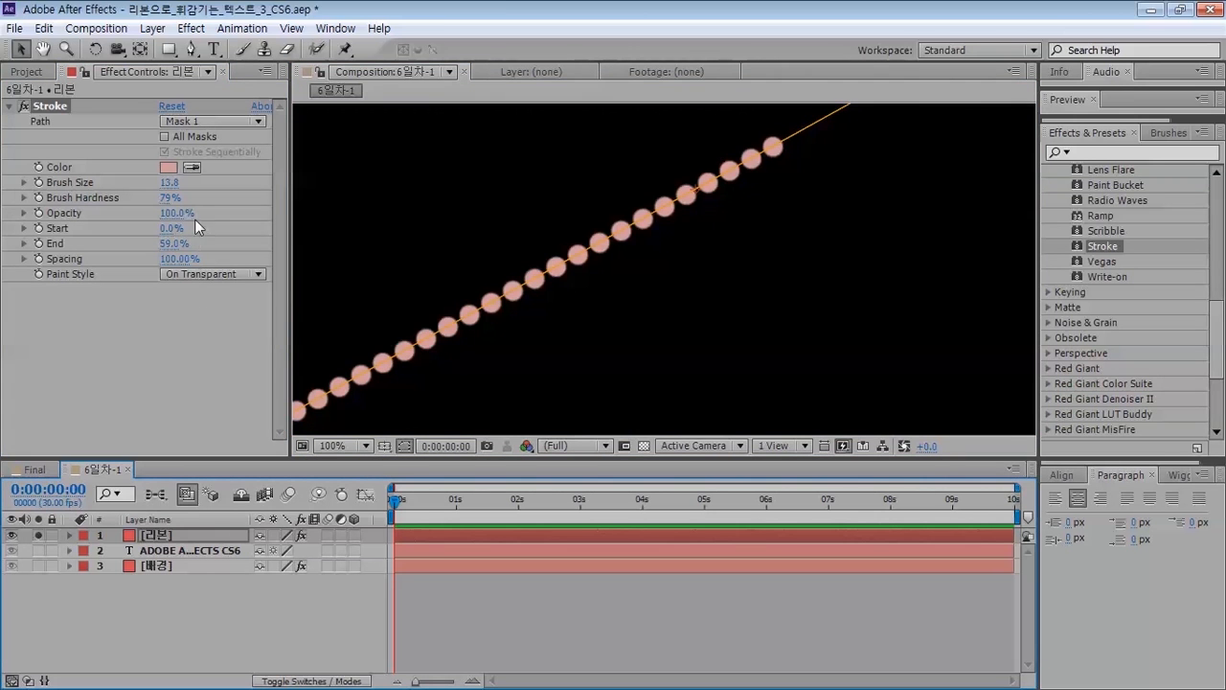
{"action": "left_click_drag", "start_coordinate": [174, 244], "coordinate": [60, 259]}
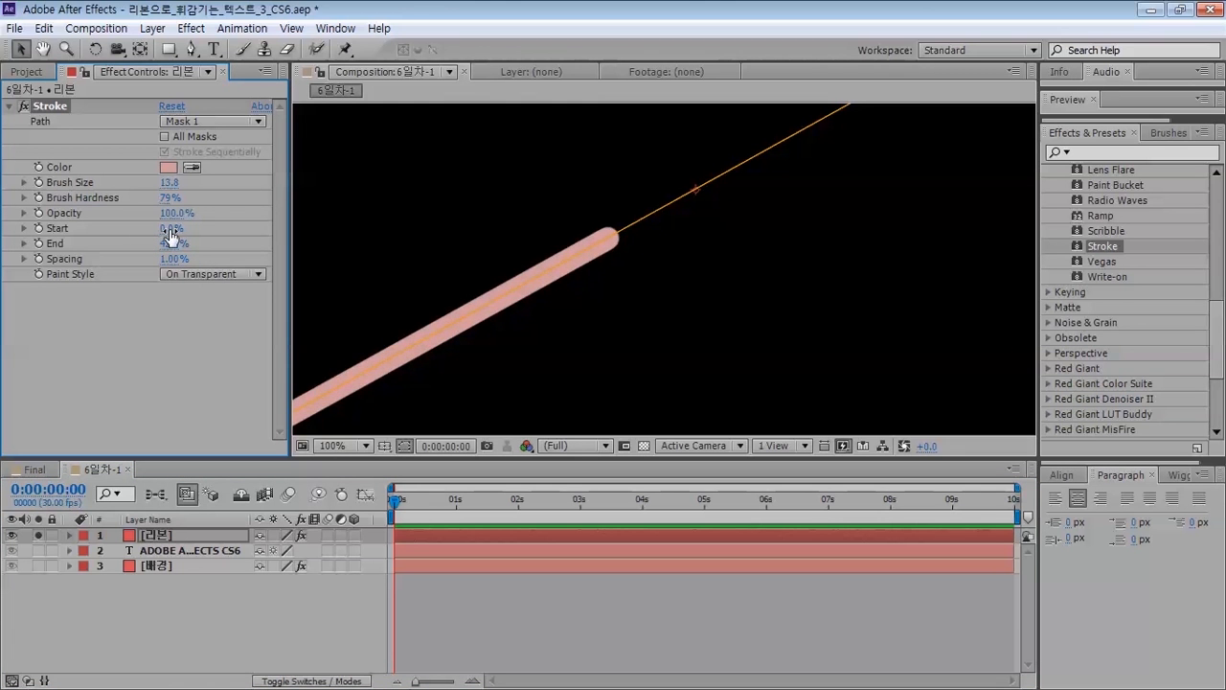
{"action": "mouse_move", "coordinate": [172, 214]}
{"action": "left_mouse_down"}
{"action": "mouse_move", "coordinate": [126, 221]}
{"action": "mouse_move", "coordinate": [181, 203]}
{"action": "mouse_move", "coordinate": [142, 243]}
{"action": "mouse_move", "coordinate": [178, 245]}
{"action": "left_mouse_up"}
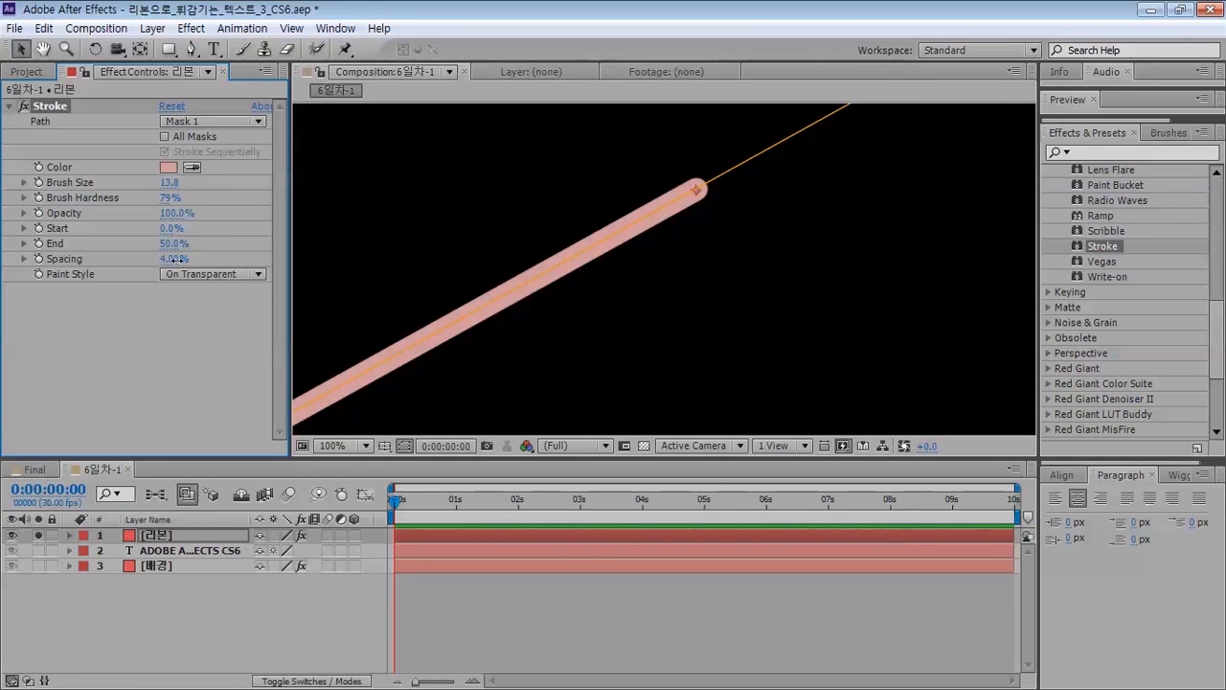
- Try a stroke Spacing of 14%, then 15%
{"action": "left_click", "coordinate": [174, 259]}
{"action": "type", "text": "14"}
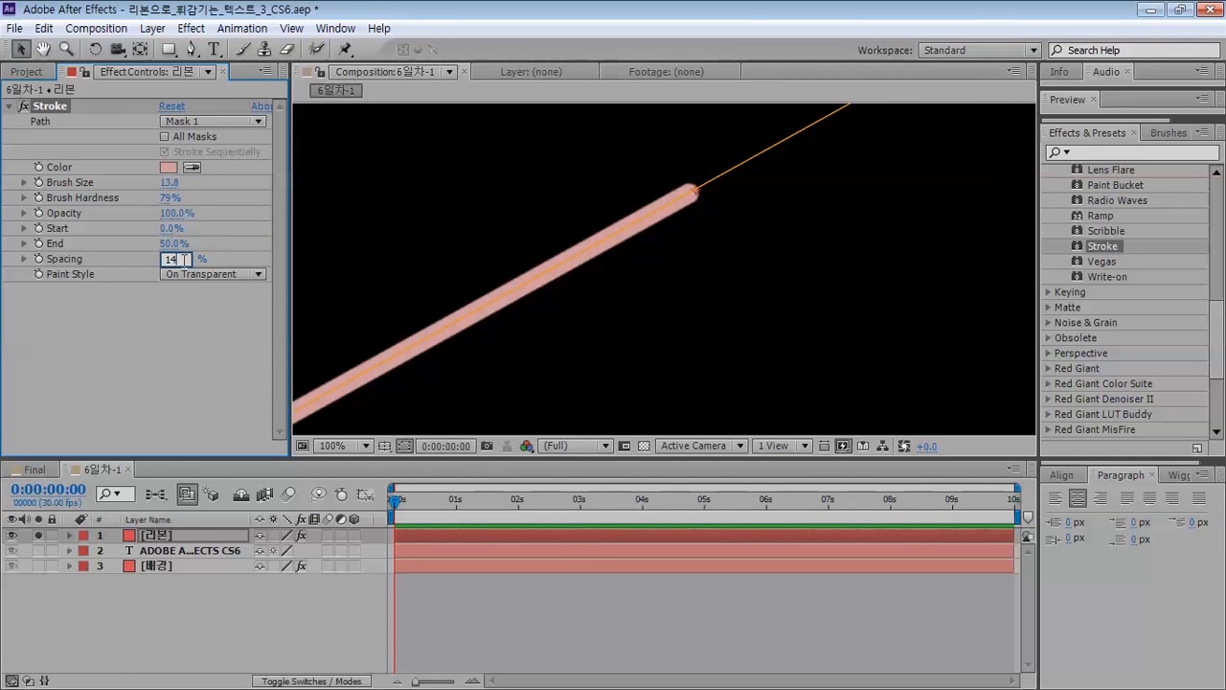
{"action": "key", "text": "Up"}
{"action": "left_click", "coordinate": [147, 348]}
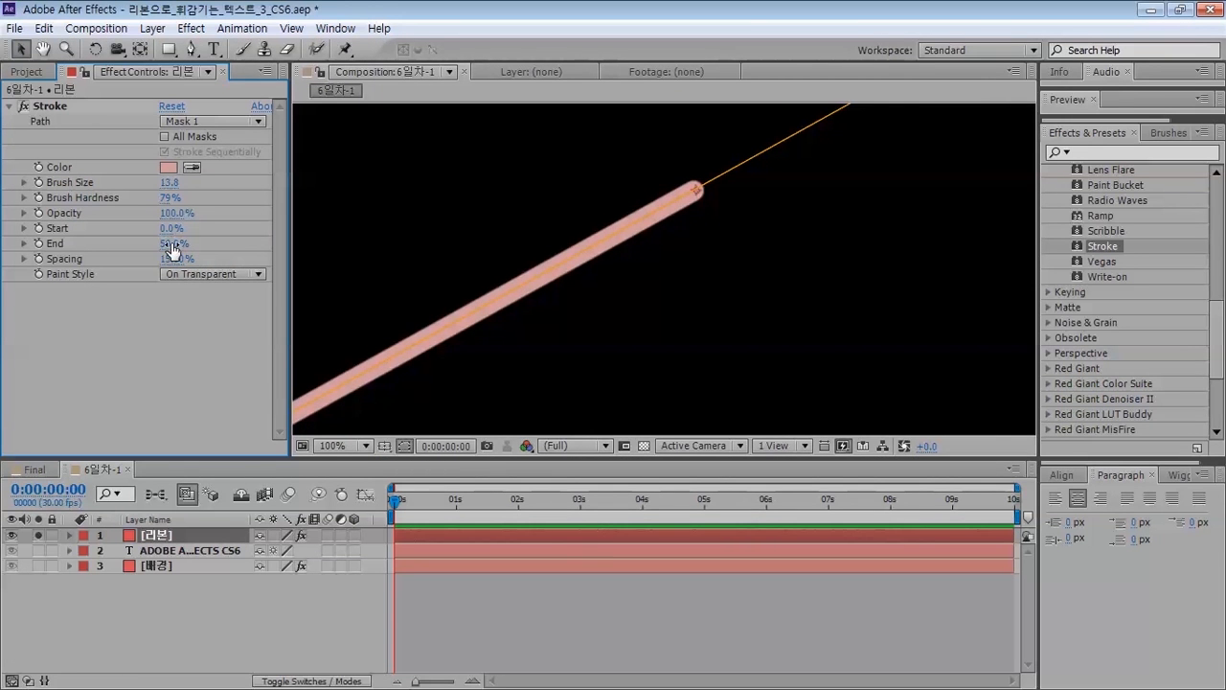
- Set the stroke's Spacing to 0%, End to 42% and Brush Hardness to 0%, and examine the line's edge up close
{"action": "mouse_move", "coordinate": [173, 244]}
{"action": "left_mouse_down"}
{"action": "mouse_move", "coordinate": [151, 248]}
{"action": "mouse_move", "coordinate": [188, 236]}
{"action": "mouse_move", "coordinate": [170, 258]}
{"action": "mouse_move", "coordinate": [82, 274]}
{"action": "left_mouse_up"}
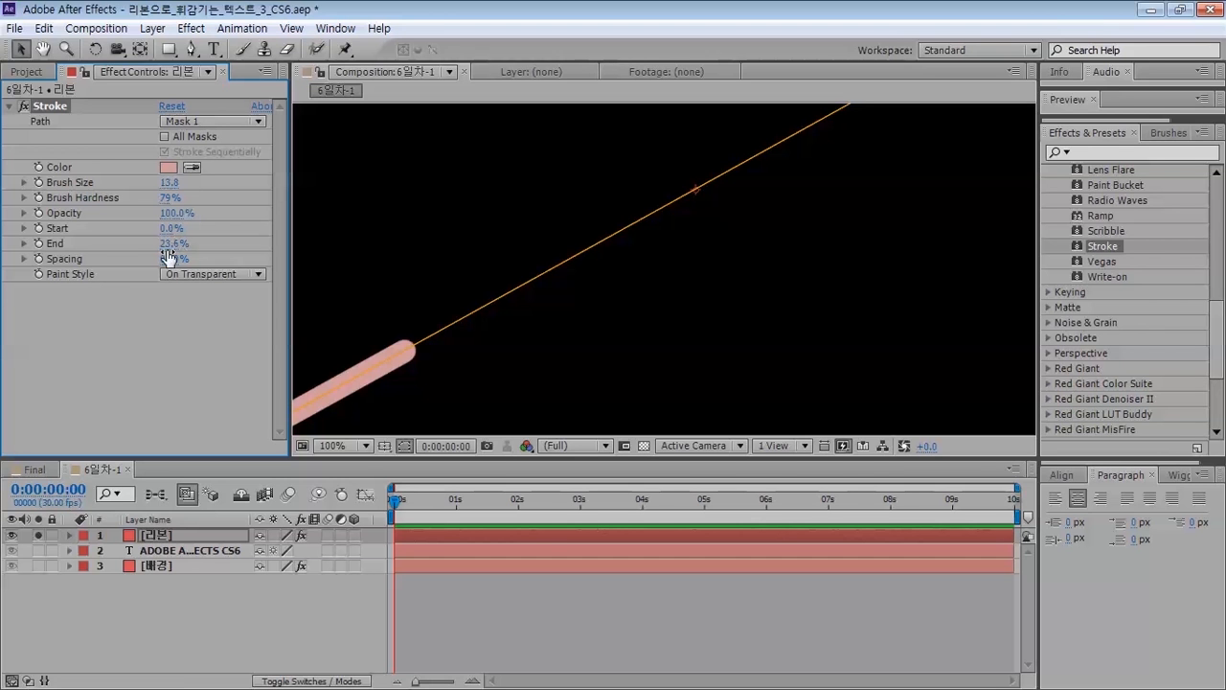
{"action": "mouse_move", "coordinate": [168, 247]}
{"action": "left_mouse_down"}
{"action": "mouse_move", "coordinate": [148, 244]}
{"action": "mouse_move", "coordinate": [274, 198]}
{"action": "mouse_move", "coordinate": [264, 213]}
{"action": "left_mouse_up"}
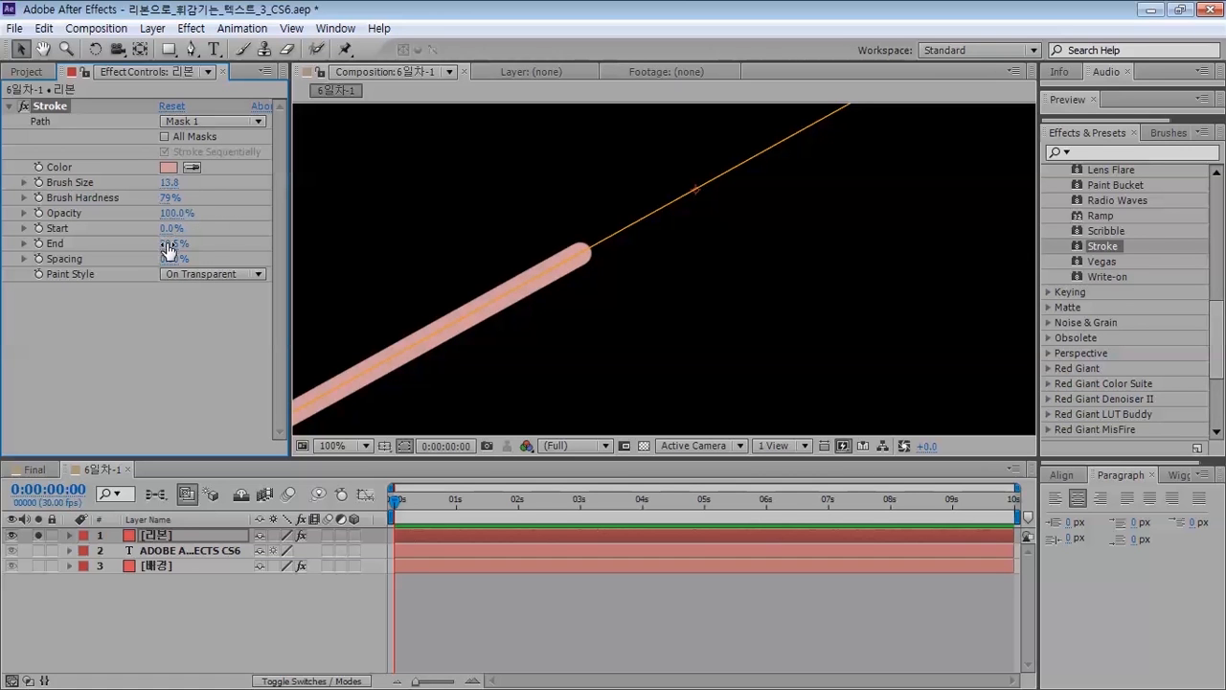
{"action": "mouse_move", "coordinate": [166, 241]}
{"action": "left_mouse_down"}
{"action": "mouse_move", "coordinate": [191, 244]}
{"action": "mouse_move", "coordinate": [168, 251]}
{"action": "left_mouse_up"}
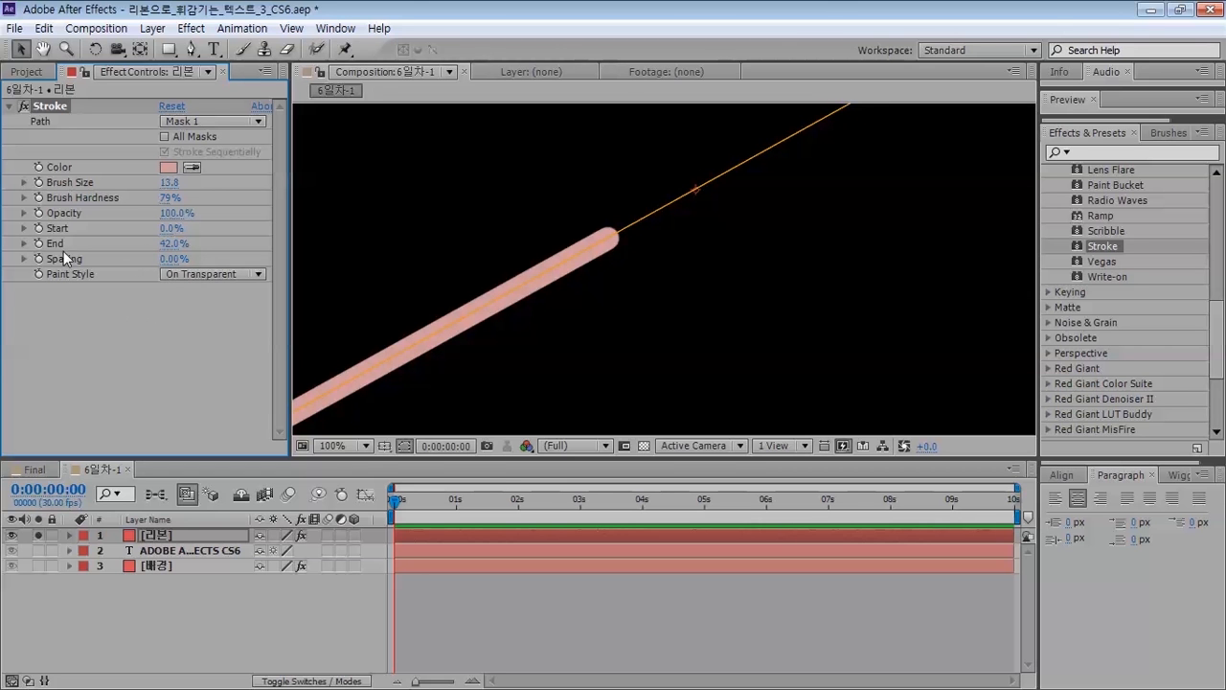
{"action": "mouse_move", "coordinate": [161, 203]}
{"action": "left_mouse_down"}
{"action": "mouse_move", "coordinate": [8, 232]}
{"action": "mouse_move", "coordinate": [171, 203]}
{"action": "mouse_move", "coordinate": [22, 203]}
{"action": "mouse_move", "coordinate": [6, 217]}
{"action": "left_mouse_up"}
{"action": "scroll", "coordinate": [762, 342], "scroll_direction": "up", "scroll_amount": 1}
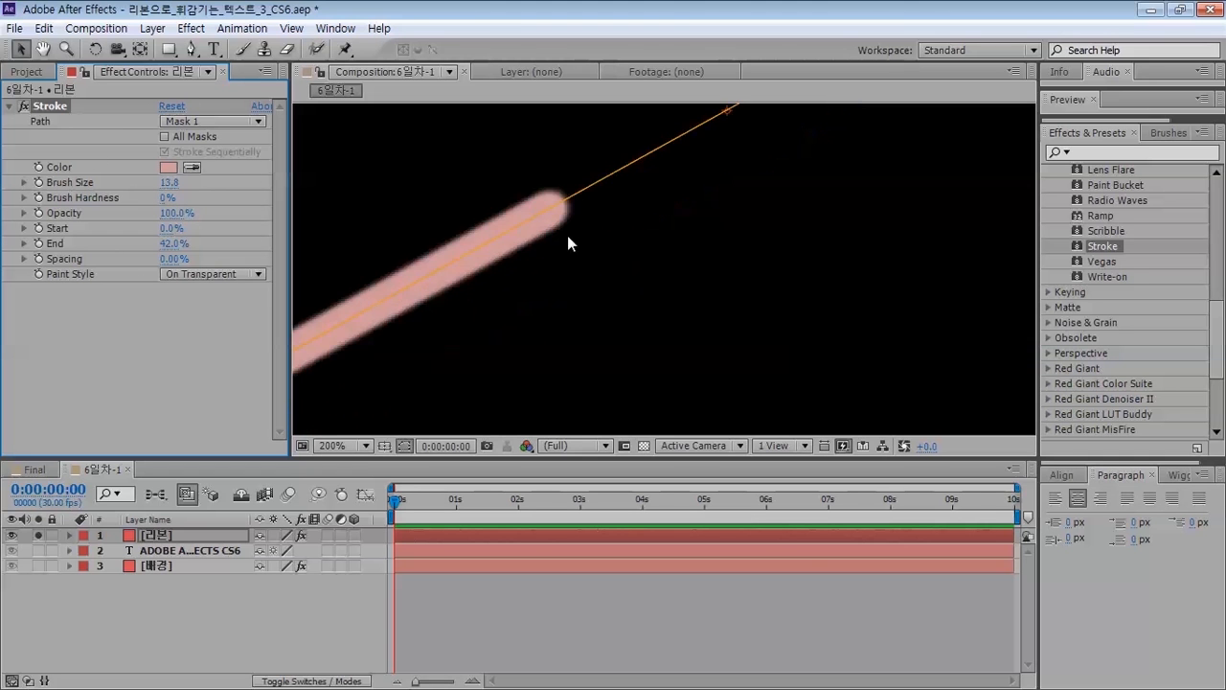
- Try the stroke's Spacing at 99% with Brush Hardness at 0%, and return the Spacing to 0%
{"action": "key", "text": "space"}
{"action": "left_click_drag", "start_coordinate": [518, 231], "coordinate": [647, 255]}
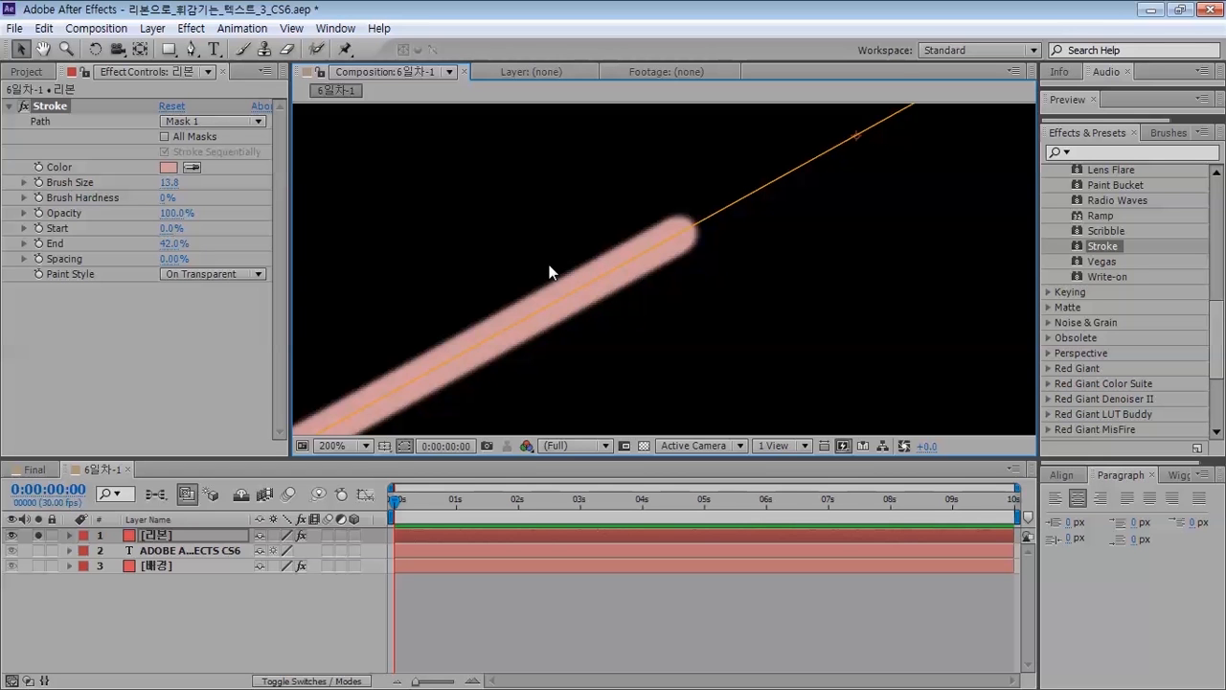
{"action": "left_click_drag", "start_coordinate": [189, 258], "coordinate": [278, 259]}
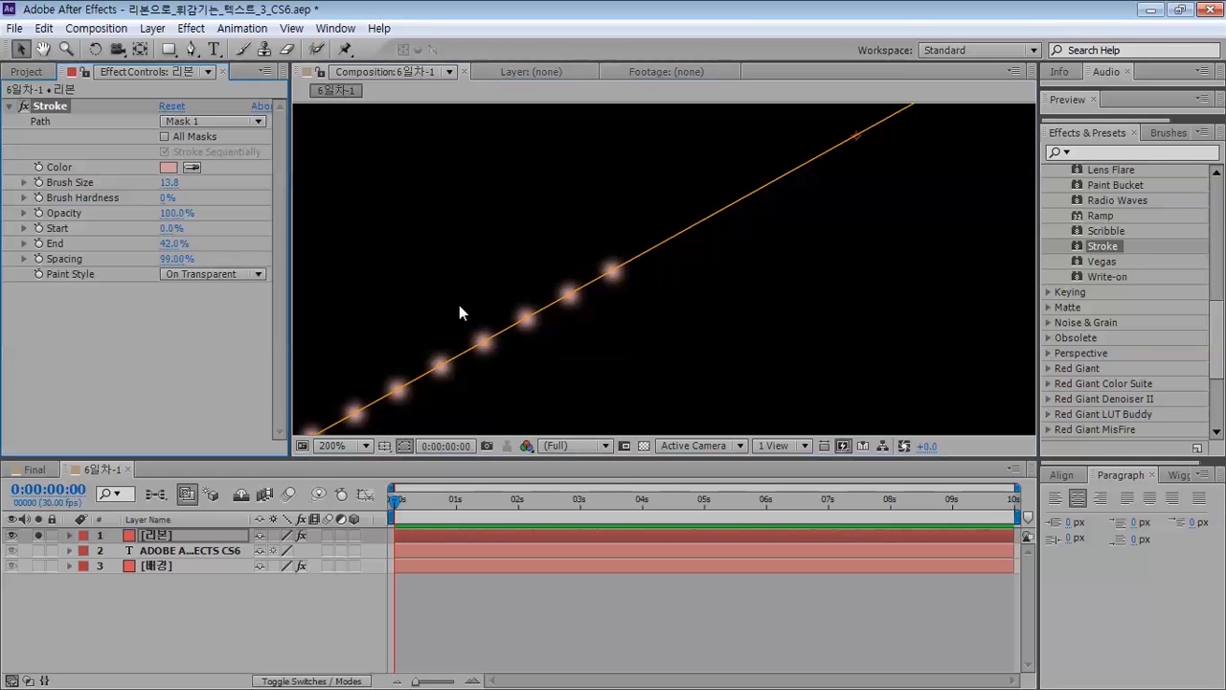
{"action": "scroll", "coordinate": [629, 292], "scroll_direction": "up", "scroll_amount": 1}
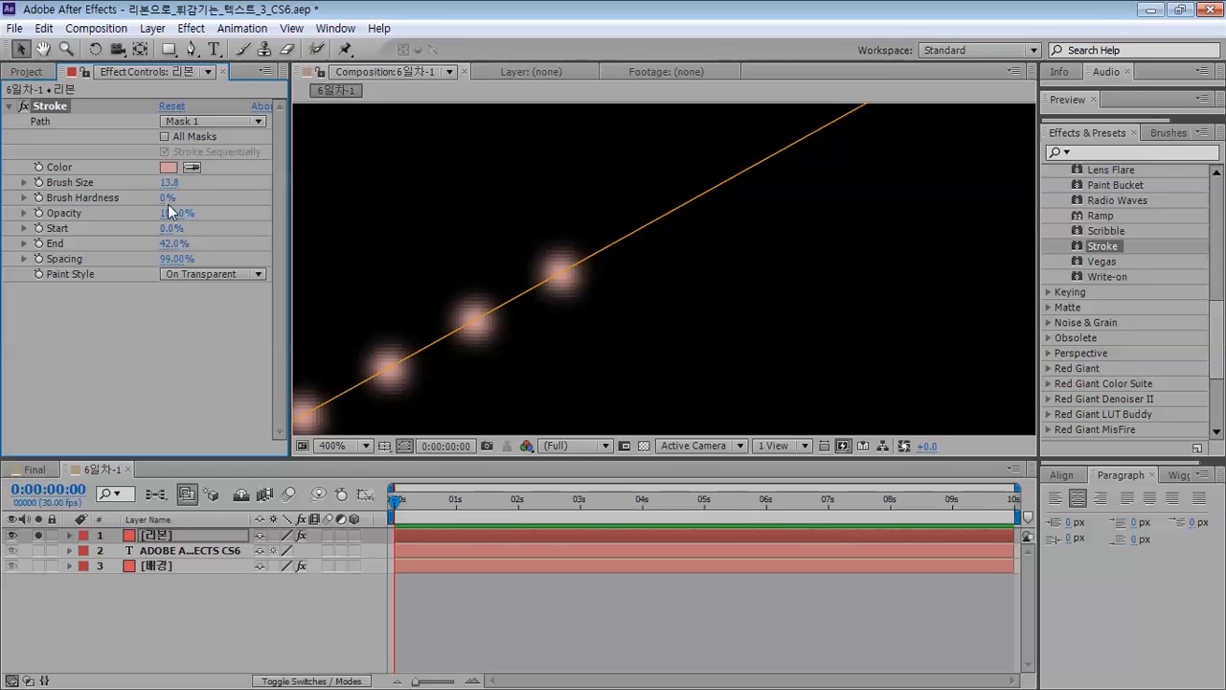
{"action": "mouse_move", "coordinate": [163, 196]}
{"action": "left_mouse_down"}
{"action": "mouse_move", "coordinate": [870, 186]}
{"action": "mouse_move", "coordinate": [82, 256]}
{"action": "left_mouse_up"}
{"action": "left_click_drag", "start_coordinate": [170, 260], "coordinate": [4, 259]}
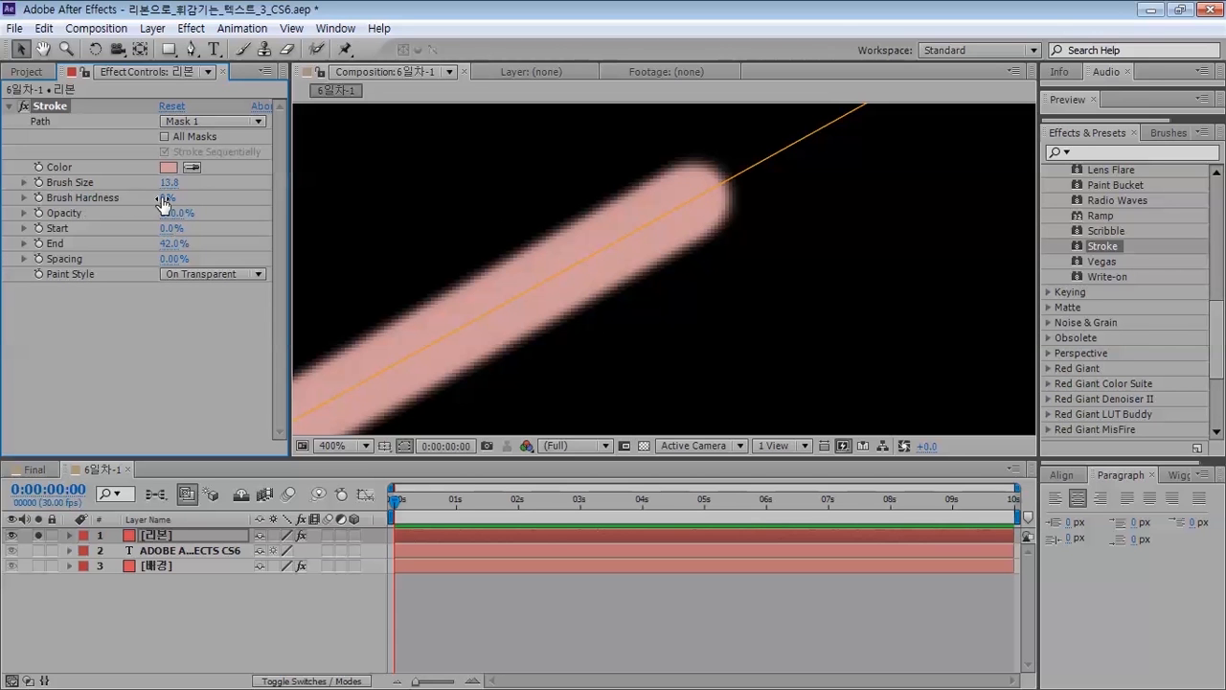
- Try a Brush Hardness of 100% on the stroke and examine the line's edge
{"action": "left_click_drag", "start_coordinate": [166, 200], "coordinate": [152, 197]}
{"action": "left_click_drag", "start_coordinate": [166, 197], "coordinate": [220, 197]}
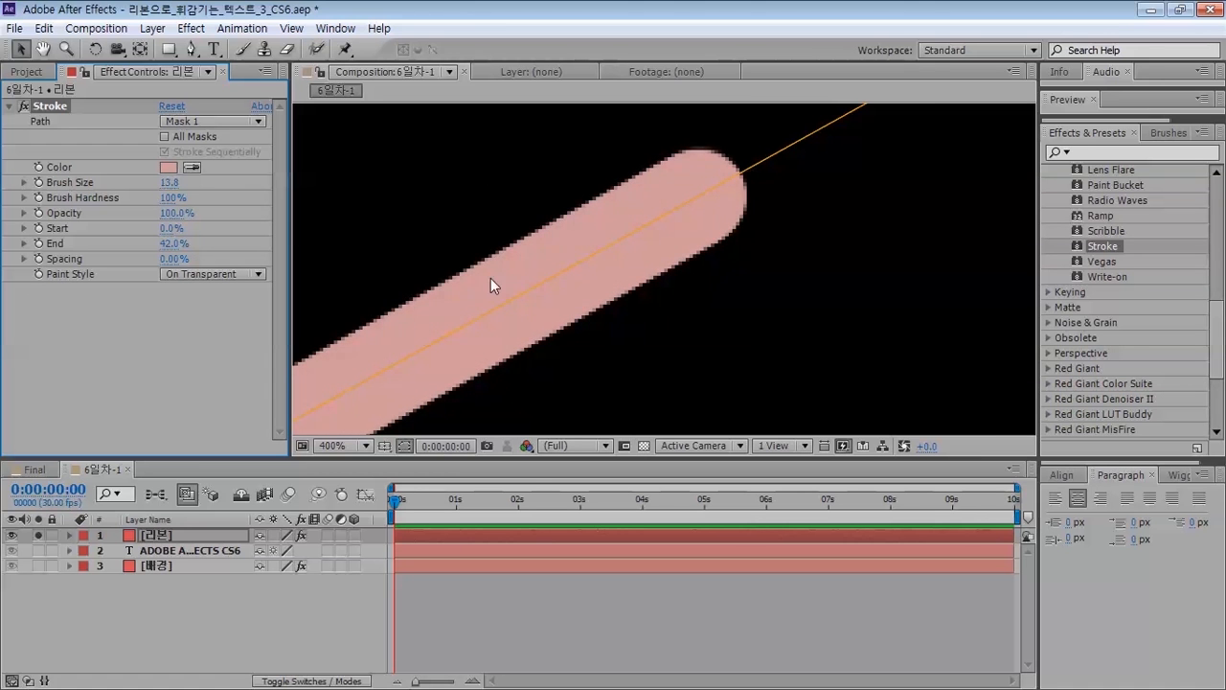
{"action": "scroll", "coordinate": [490, 285], "scroll_direction": "down", "scroll_amount": 4}
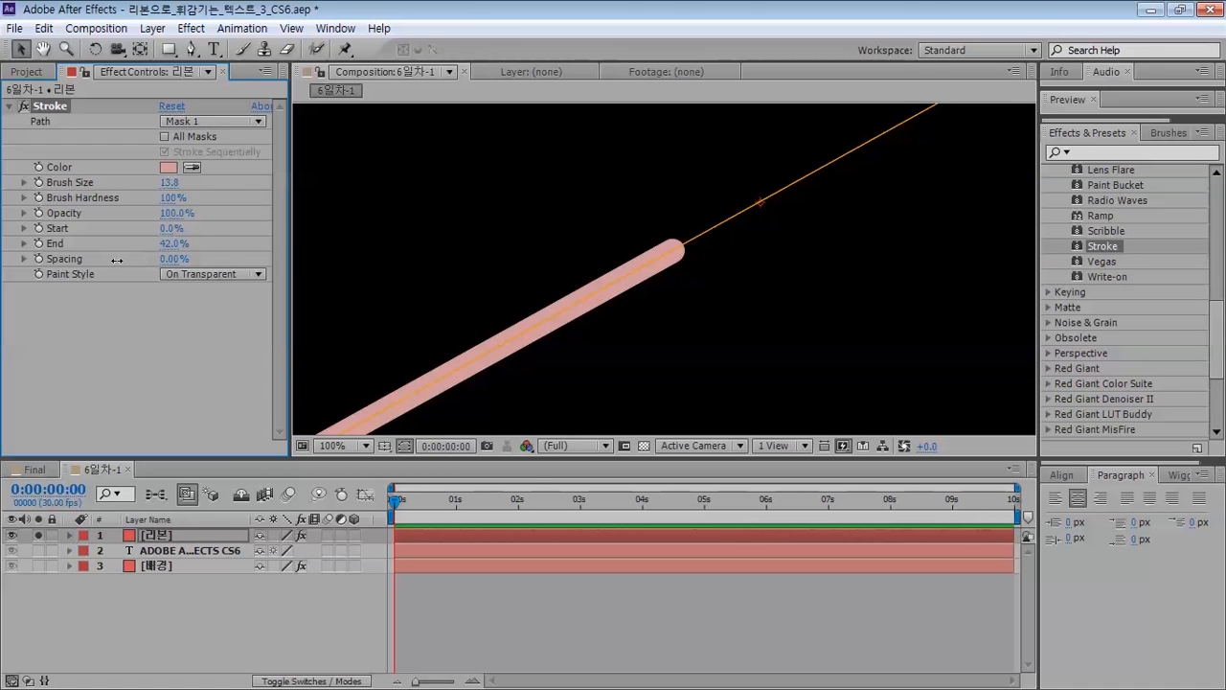
- Set the stroke's Brush Hardness to 50% and keep its Spacing at 0%
{"action": "mouse_move", "coordinate": [174, 259]}
{"action": "left_mouse_down"}
{"action": "mouse_move", "coordinate": [230, 258]}
{"action": "mouse_move", "coordinate": [5, 267]}
{"action": "left_mouse_up"}
{"action": "left_click_drag", "start_coordinate": [182, 197], "coordinate": [24, 204]}
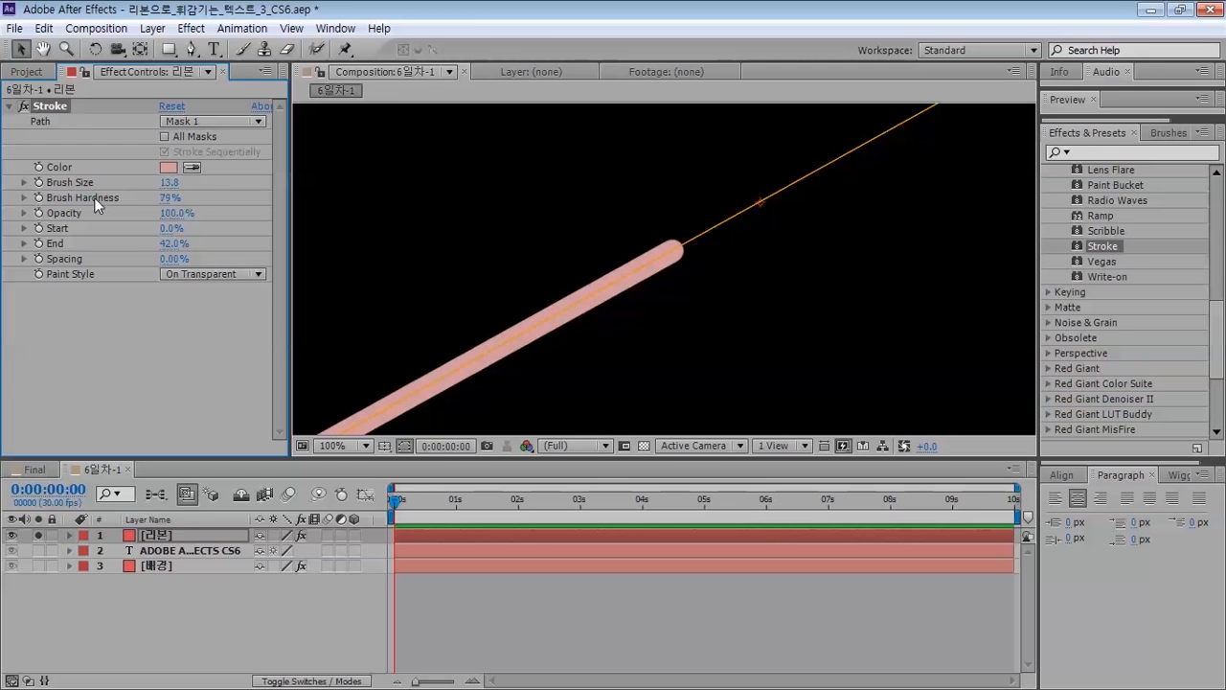
{"action": "left_click_drag", "start_coordinate": [169, 196], "coordinate": [122, 197]}
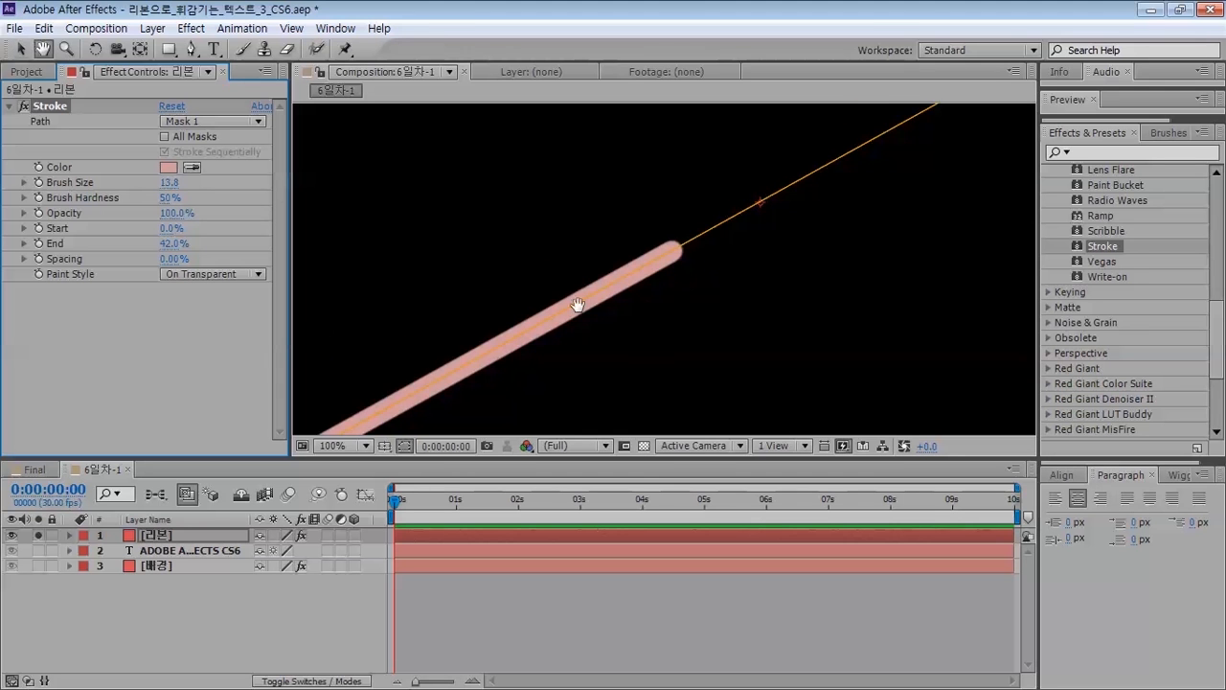
{"action": "mouse_move", "coordinate": [574, 301]}
{"action": "left_mouse_down"}
{"action": "mouse_move", "coordinate": [635, 191]}
{"action": "mouse_move", "coordinate": [629, 240]}
{"action": "mouse_move", "coordinate": [646, 227]}
{"action": "left_mouse_up"}
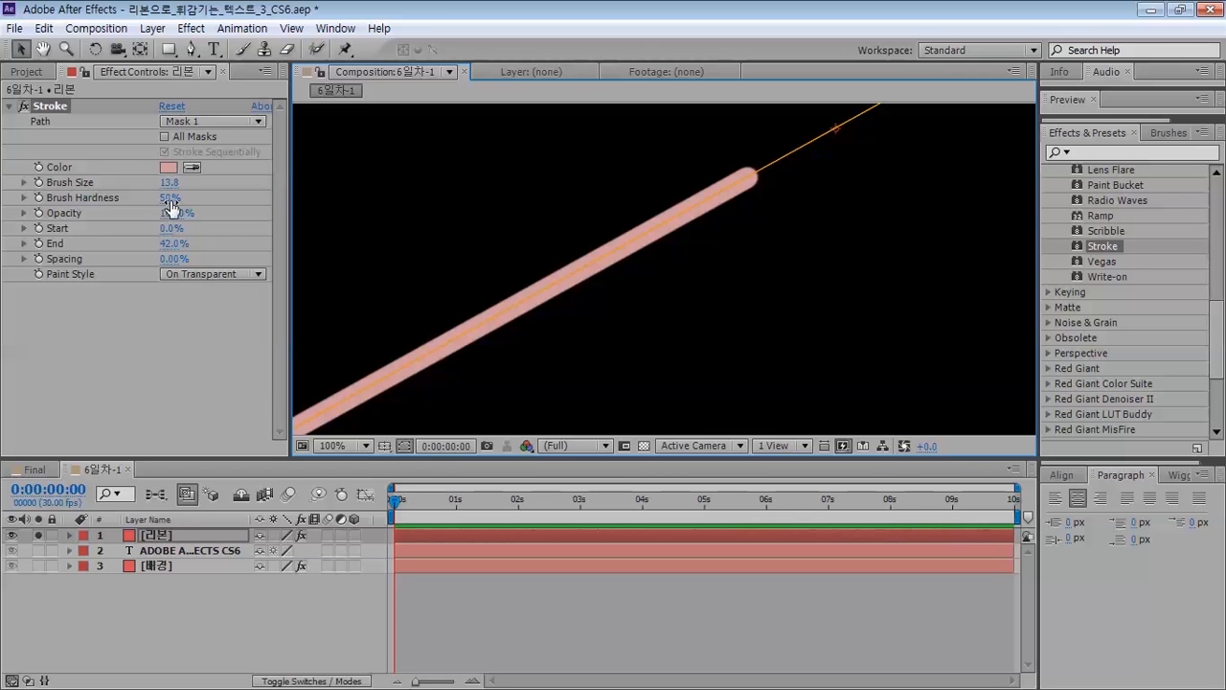
{"action": "scroll", "coordinate": [653, 259], "scroll_direction": "down", "scroll_amount": 4}
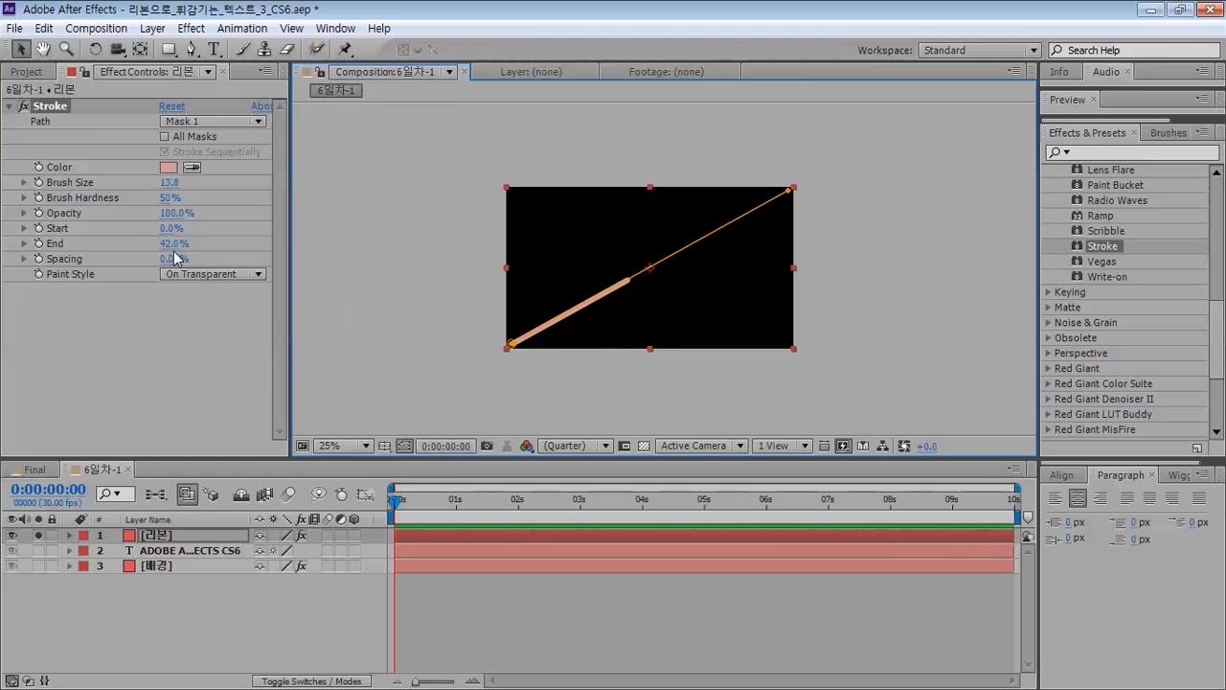
- Set the stroke's End to 100%, unsolo the 리본 layer and compare the result with the Final composition
{"action": "left_click", "coordinate": [253, 225]}
{"action": "left_click_drag", "start_coordinate": [167, 251], "coordinate": [230, 251]}
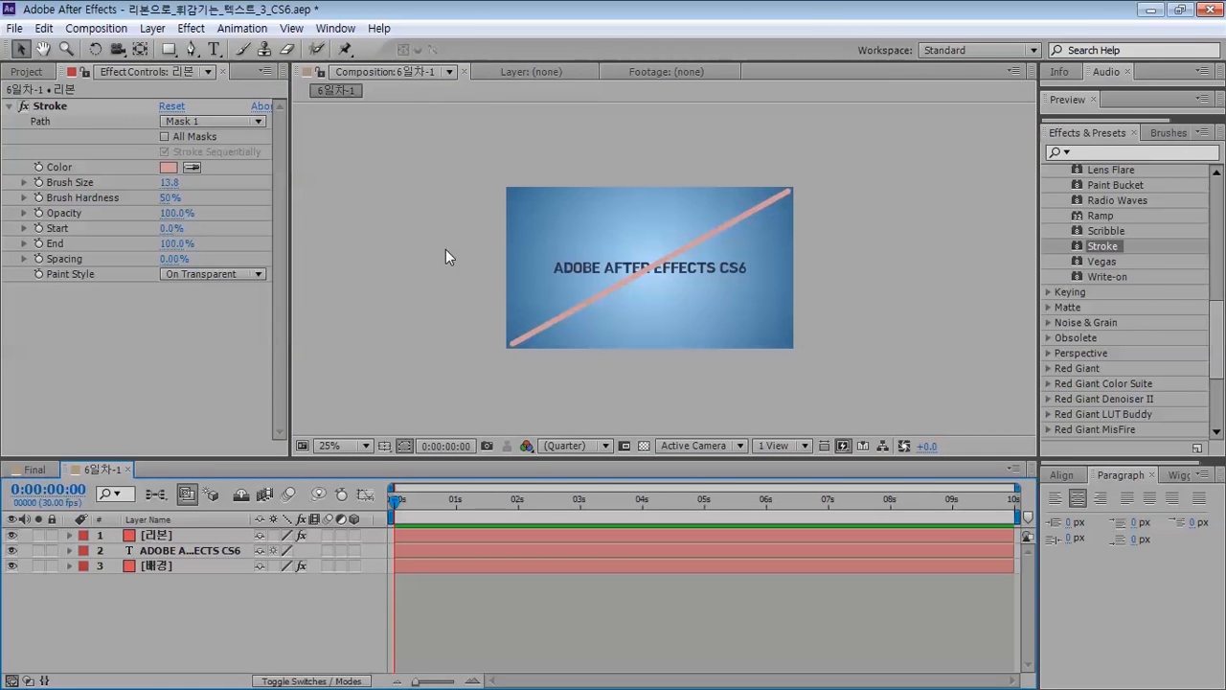
{"action": "left_click", "coordinate": [615, 281]}
{"action": "left_click", "coordinate": [35, 470]}
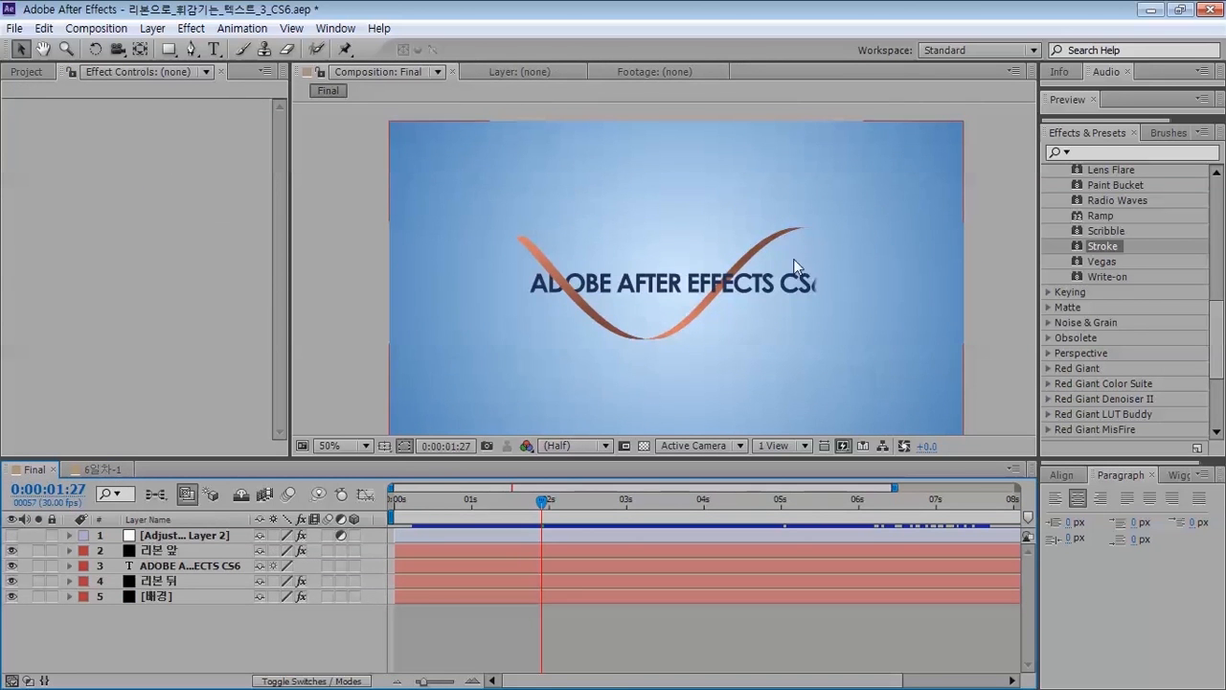
{"action": "left_click", "coordinate": [102, 470]}
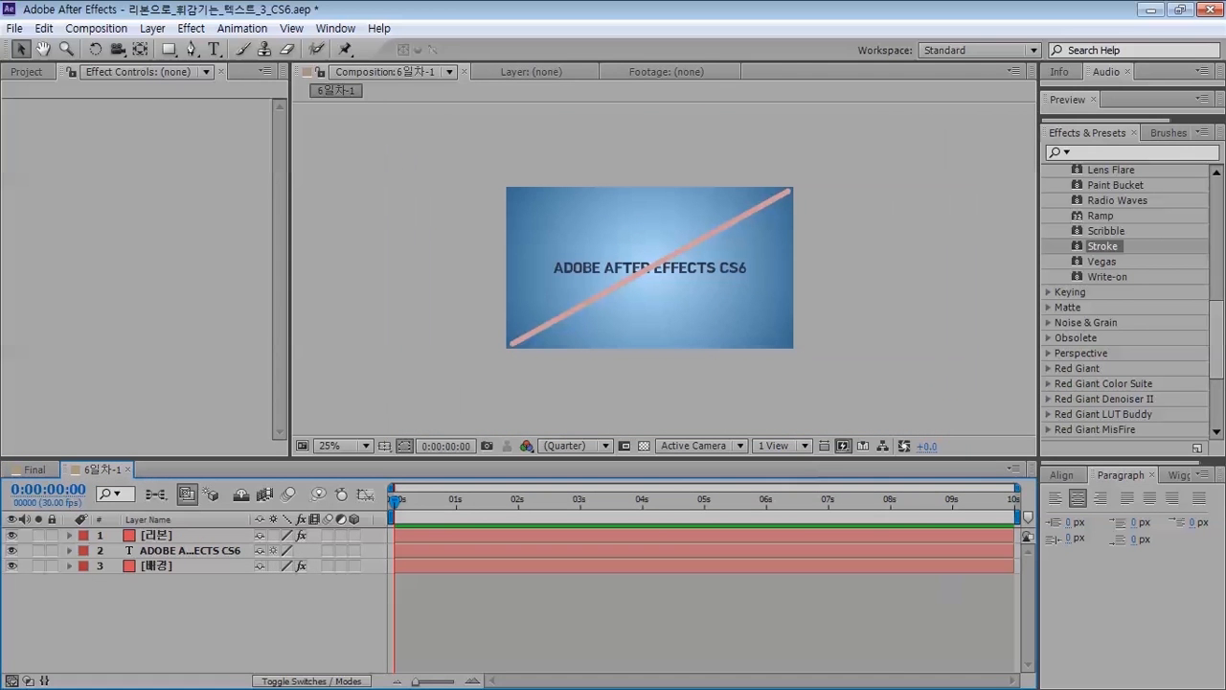
- Switch to Notepad and replace the note "Generate> Stroke" with "Perspective> CC Cylinder"
{"action": "key", "text": "alt+Tab"}
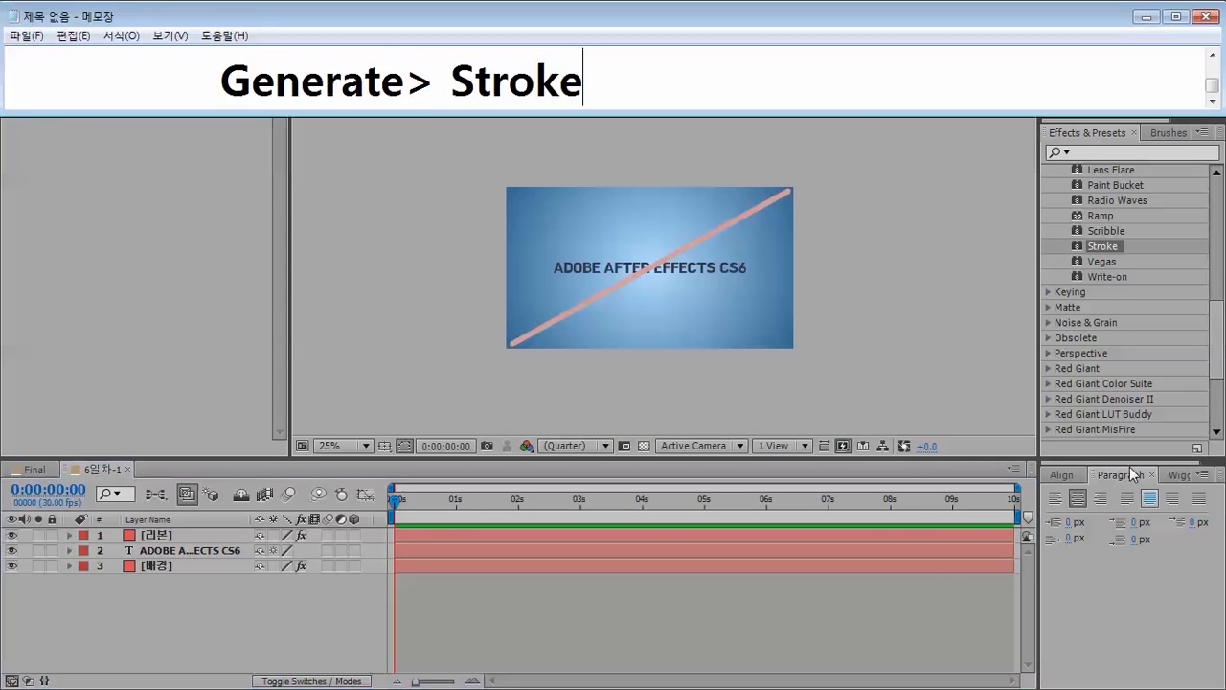
{"action": "key", "text": "BackSpace"}
{"action": "key", "text": "BackSpace"}
{"action": "key", "text": "BackSpace"}
{"action": "key", "text": "BackSpace"}
{"action": "key", "text": "BackSpace"}
{"action": "key", "text": "BackSpace"}
{"action": "key", "text": "BackSpace"}
{"action": "key", "text": "BackSpace"}
{"action": "key", "text": "BackSpace"}
{"action": "key", "text": "BackSpace"}
{"action": "key", "text": "BackSpace"}
{"action": "key", "text": "BackSpace"}
{"action": "key", "text": "BackSpace"}
{"action": "key", "text": "BackSpace"}
{"action": "key", "text": "BackSpace"}
{"action": "key", "text": "BackSpace"}
{"action": "type", "text": "P"}
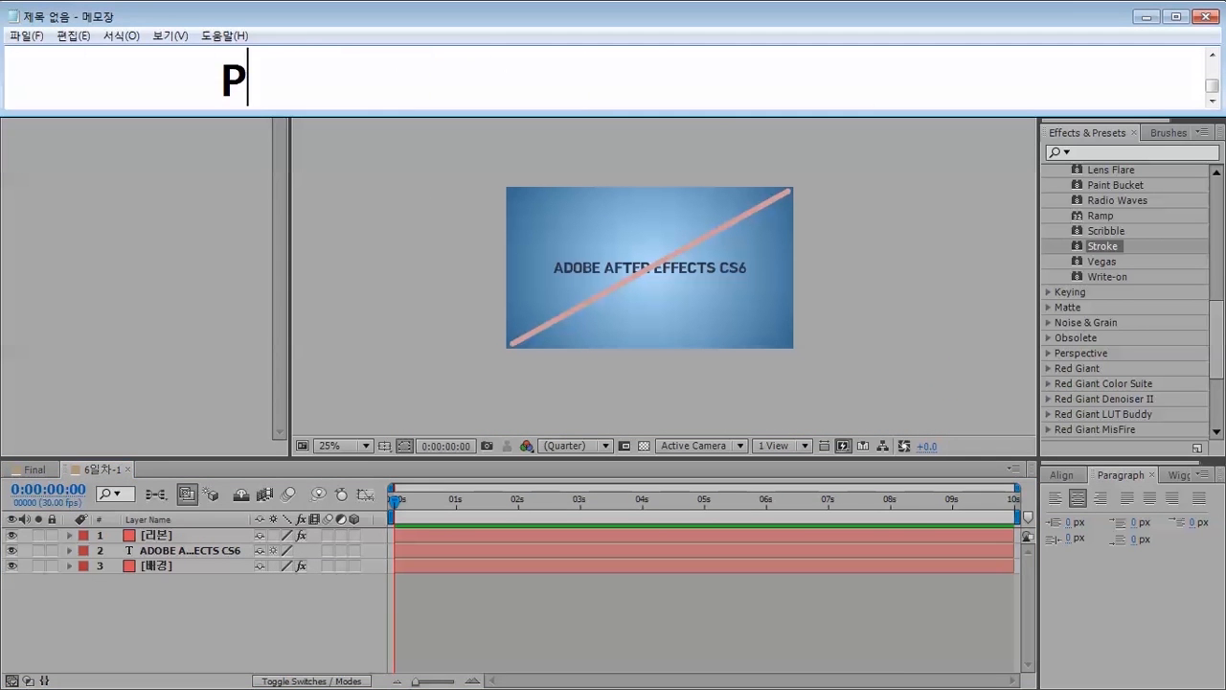
{"action": "type", "text": "erspec"}
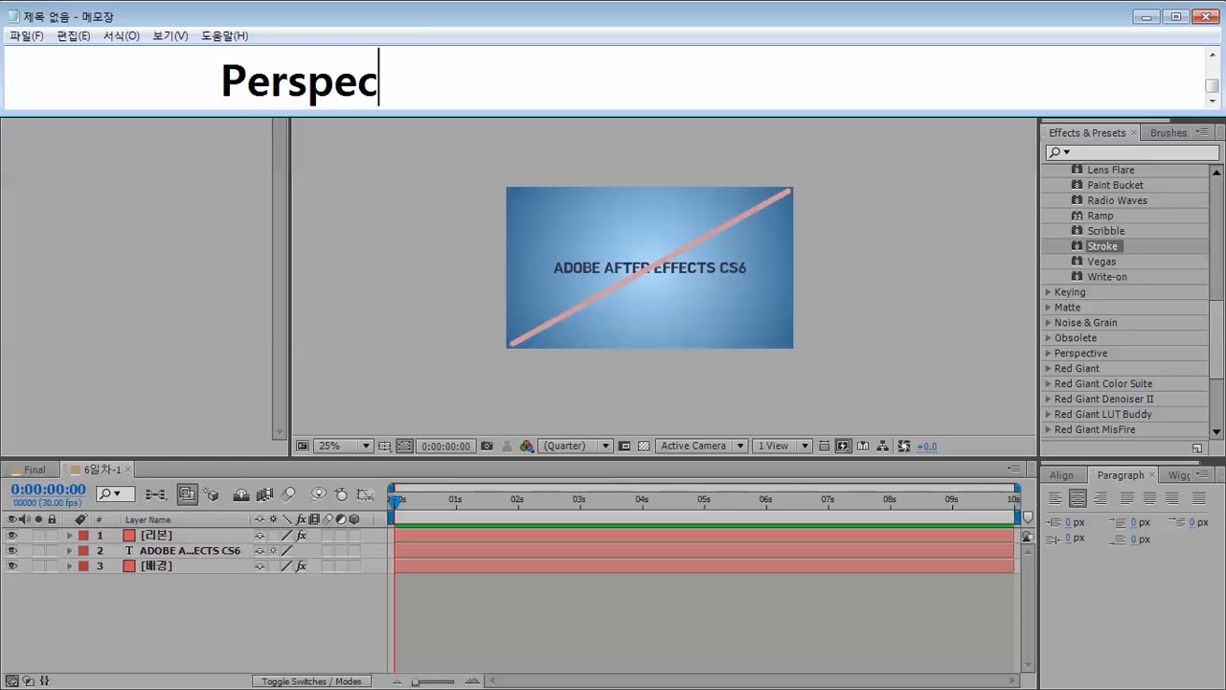
{"action": "type", "text": "tive> CC C"}
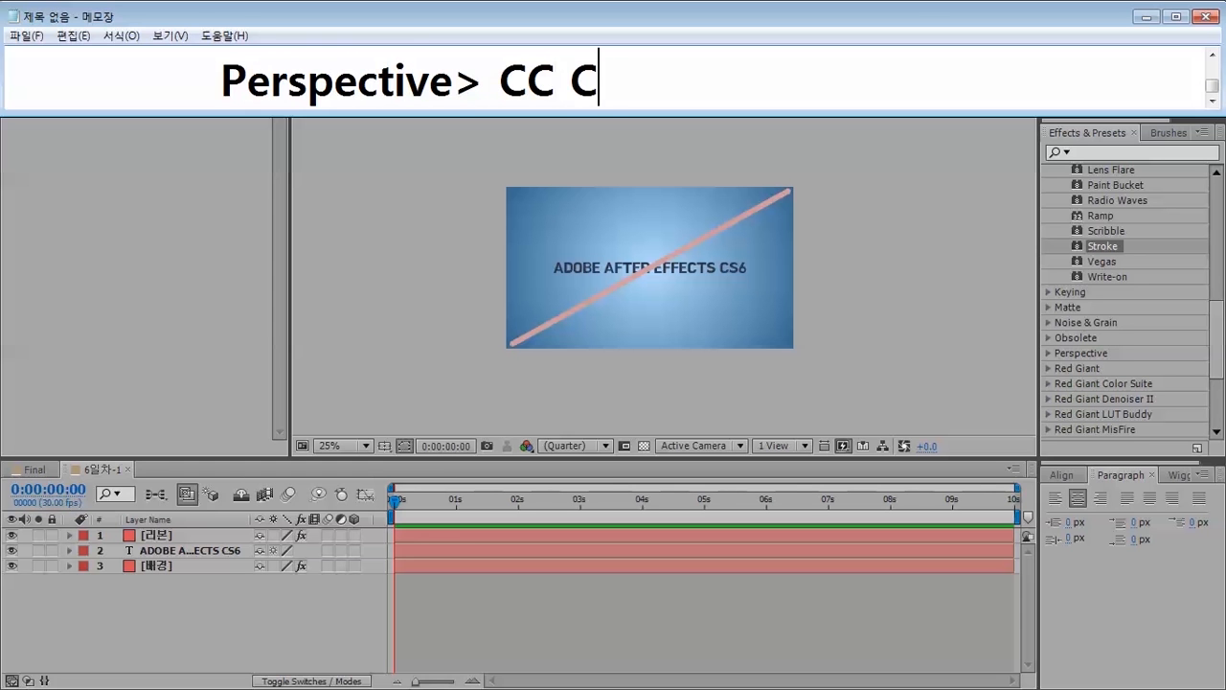
{"action": "type", "text": "ylinder"}
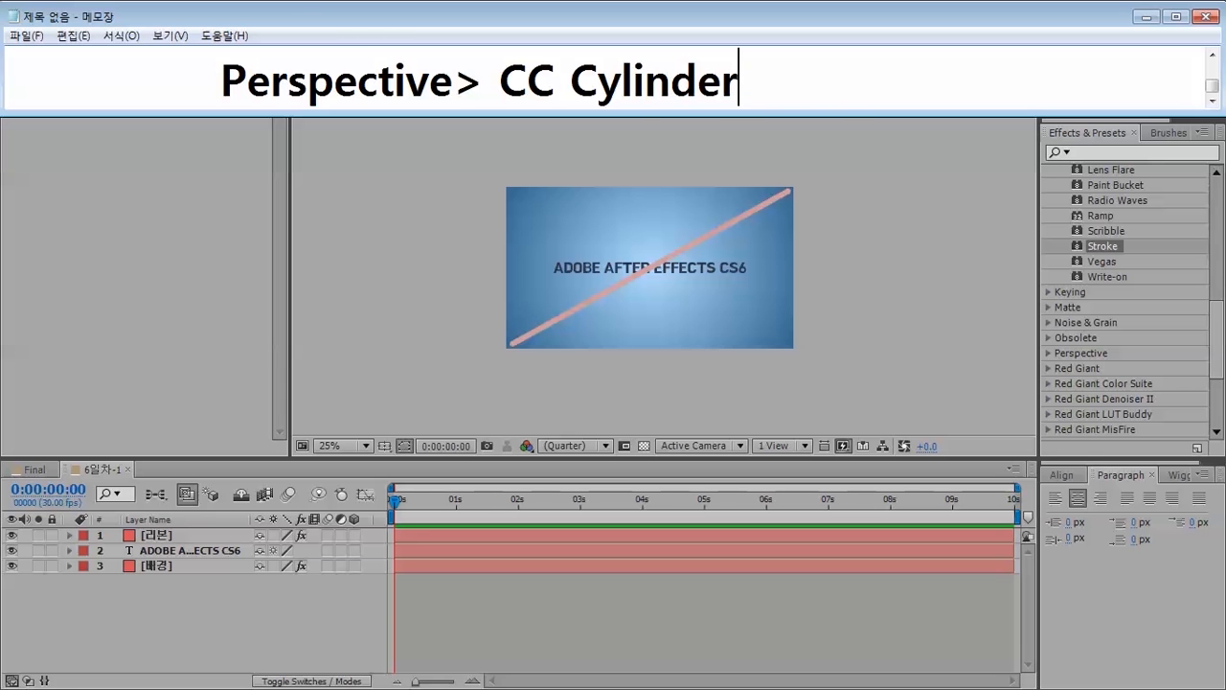
- Return to After Effects, apply the CC Cylinder effect to the 리본 layer and view the ribbon deselected
{"action": "left_click", "coordinate": [1047, 354]}
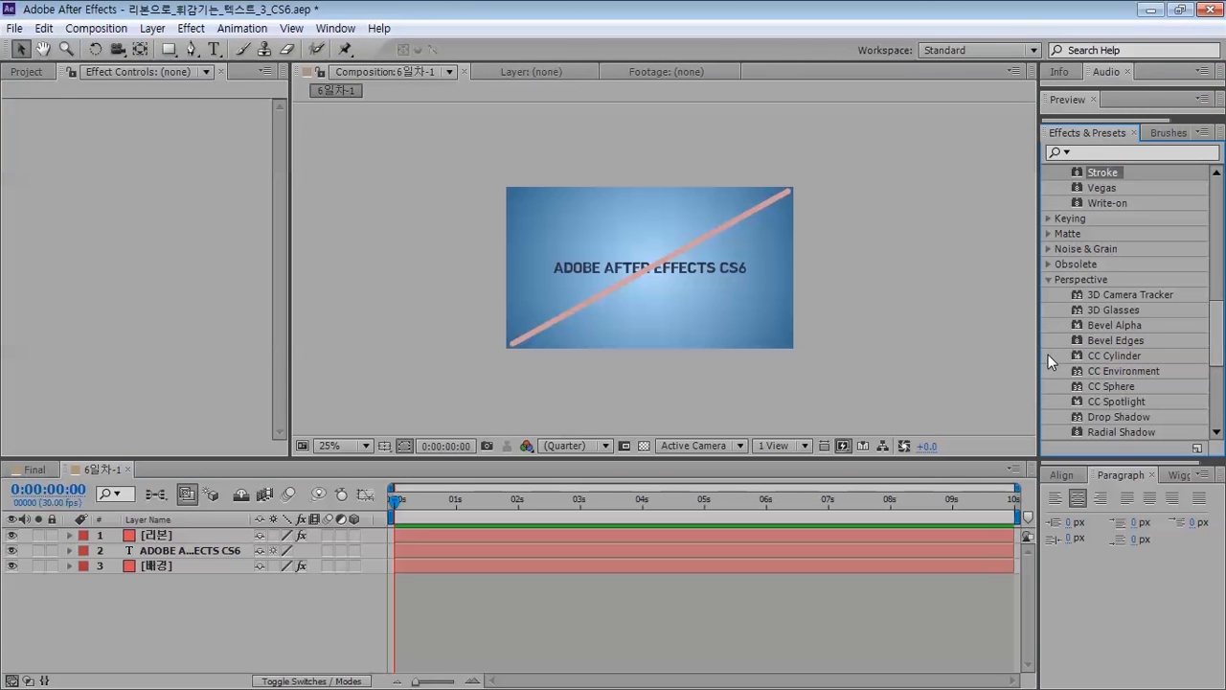
{"action": "left_click", "coordinate": [1060, 356]}
{"action": "key", "text": "alt+Tab"}
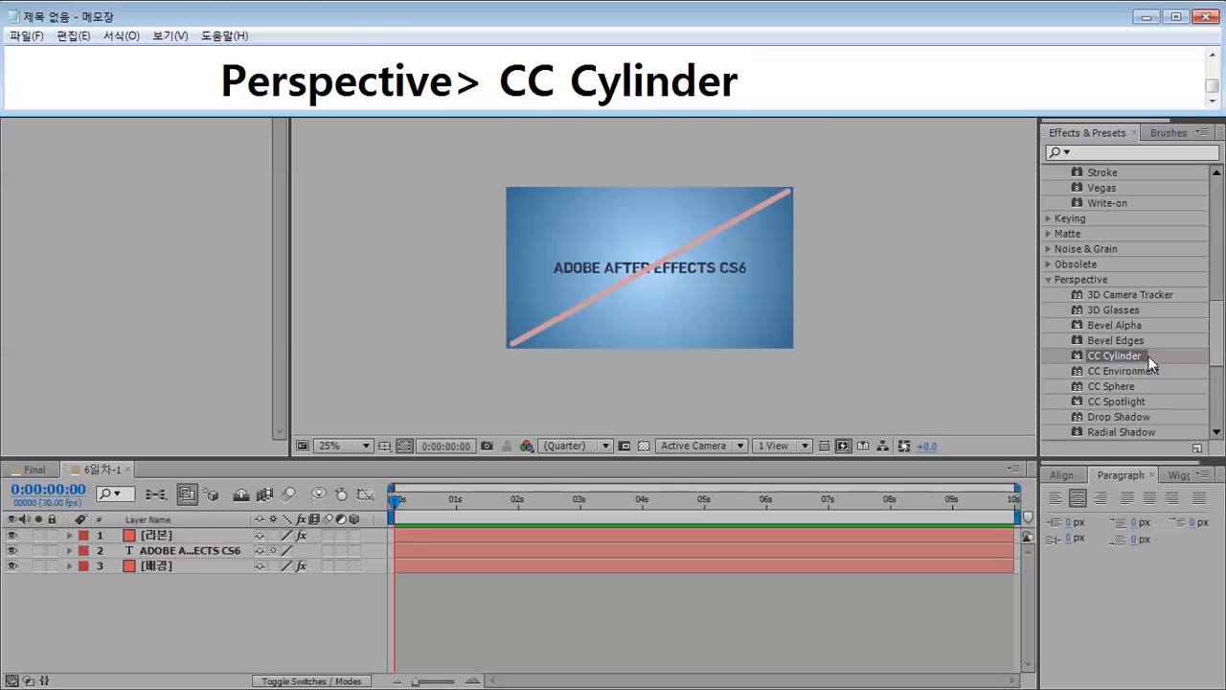
{"action": "left_click_drag", "start_coordinate": [1138, 357], "coordinate": [153, 535]}
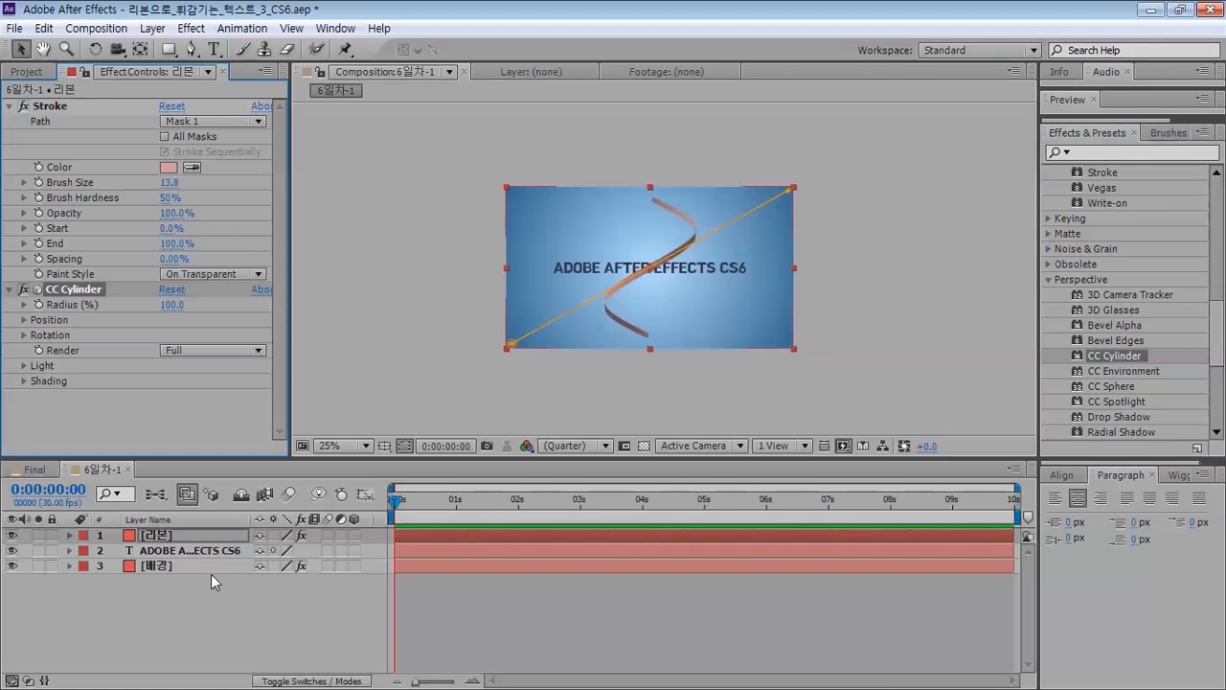
{"action": "left_click", "coordinate": [340, 605]}
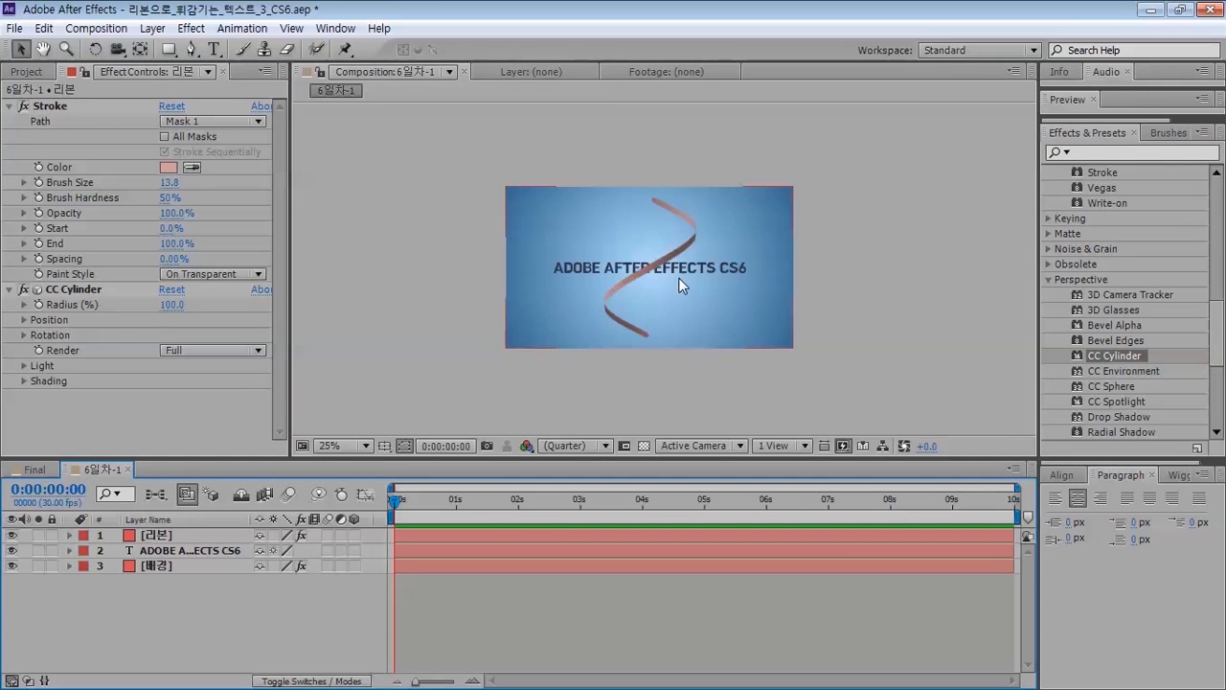
{"action": "key", "text": "period"}
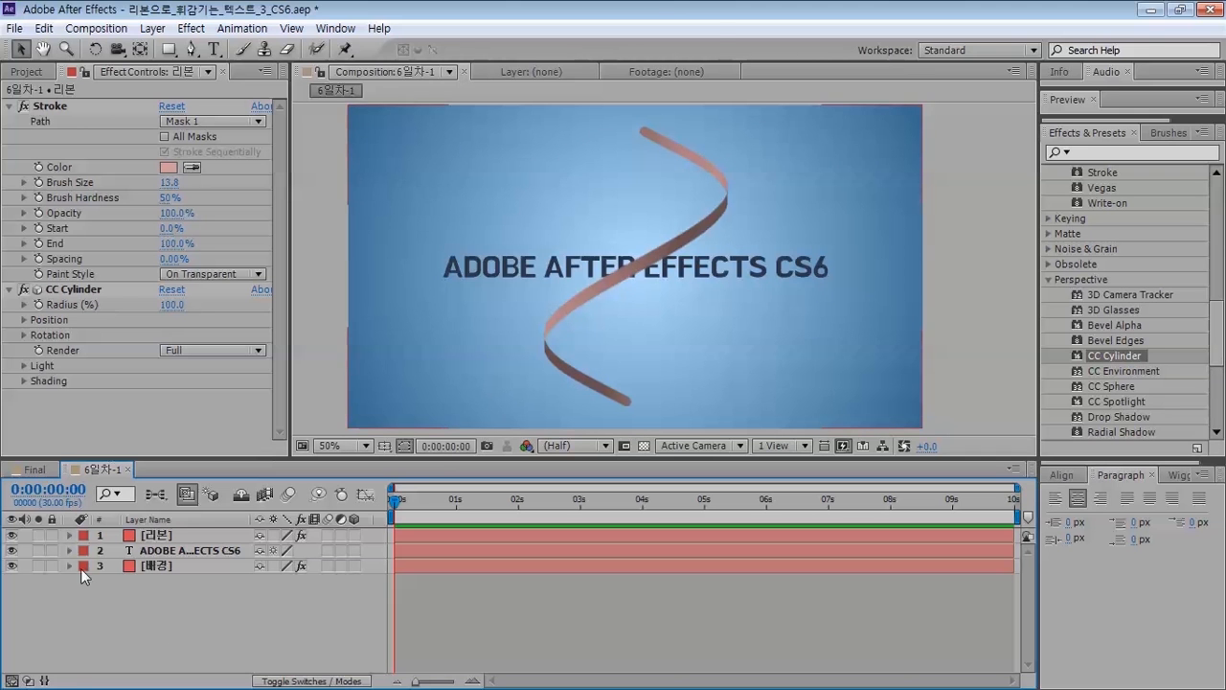
- Create a new 1280x720, 30 fps, 10-second composition and add a full-size red solid to it
{"action": "key", "text": "ctrl+n"}
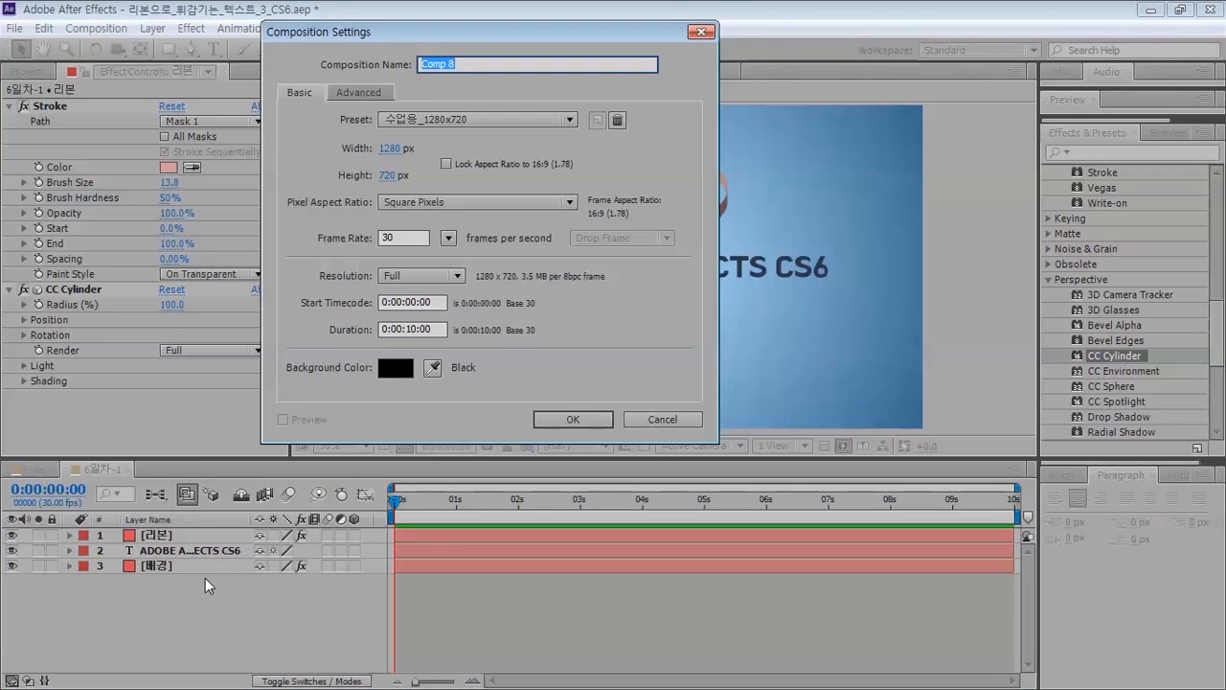
{"action": "key", "text": "Return"}
{"action": "key", "text": "ctrl+y"}
{"action": "key", "text": "Return"}
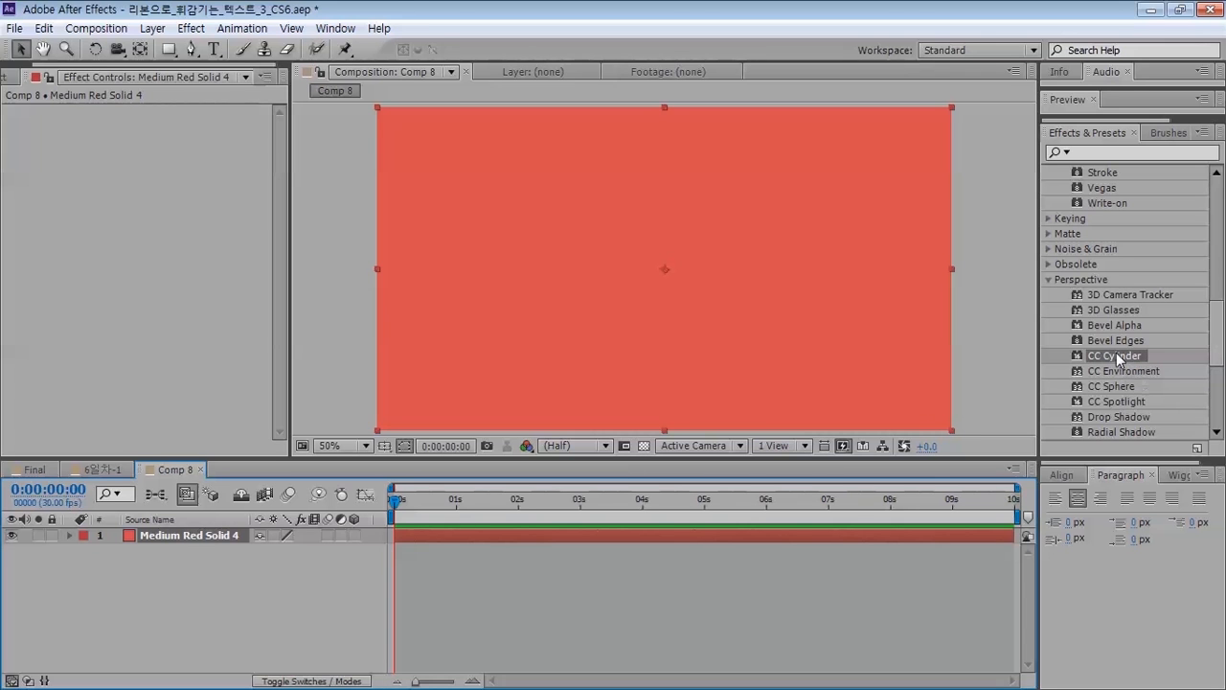
- Apply CC Cylinder to the red solid and toggle the effect off and on to compare the shapes
{"action": "left_click_drag", "start_coordinate": [1117, 357], "coordinate": [784, 257]}
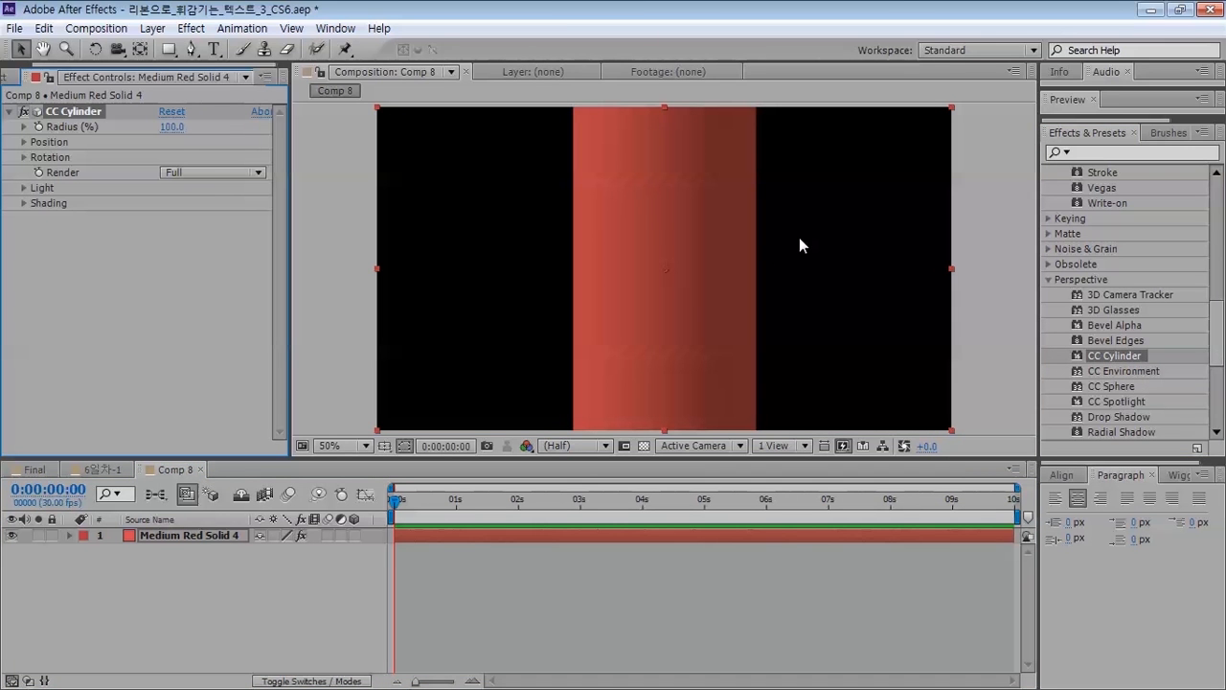
{"action": "left_click", "coordinate": [24, 111]}
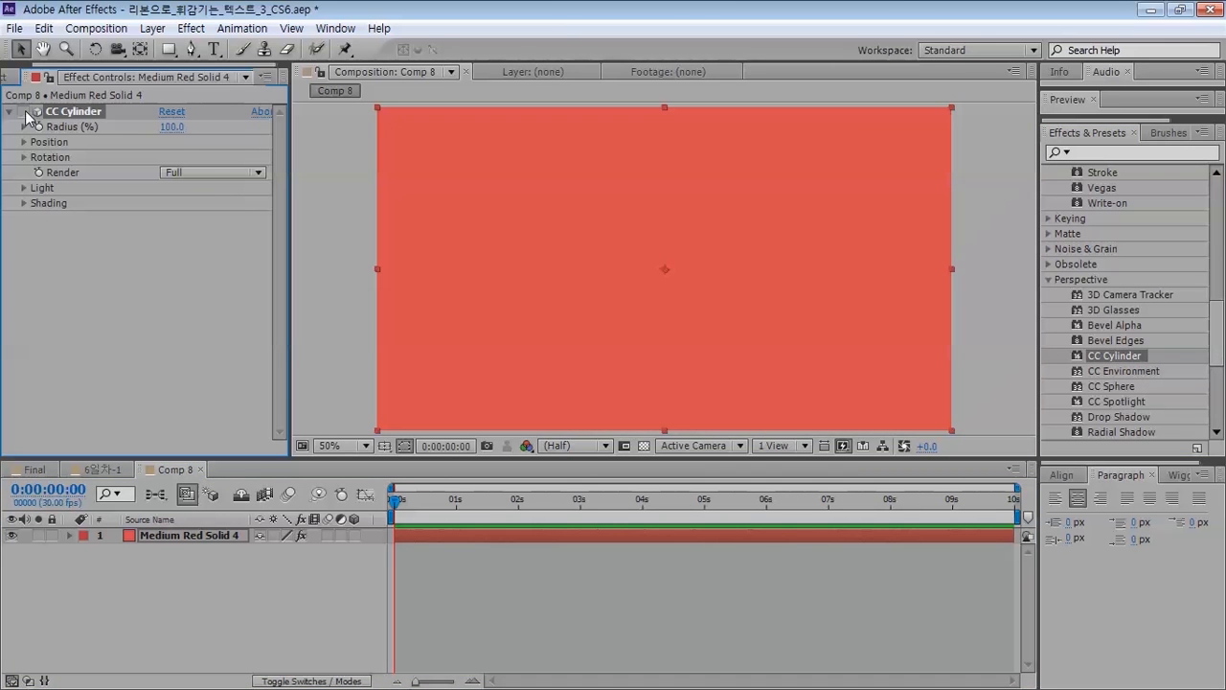
{"action": "left_click", "coordinate": [24, 111]}
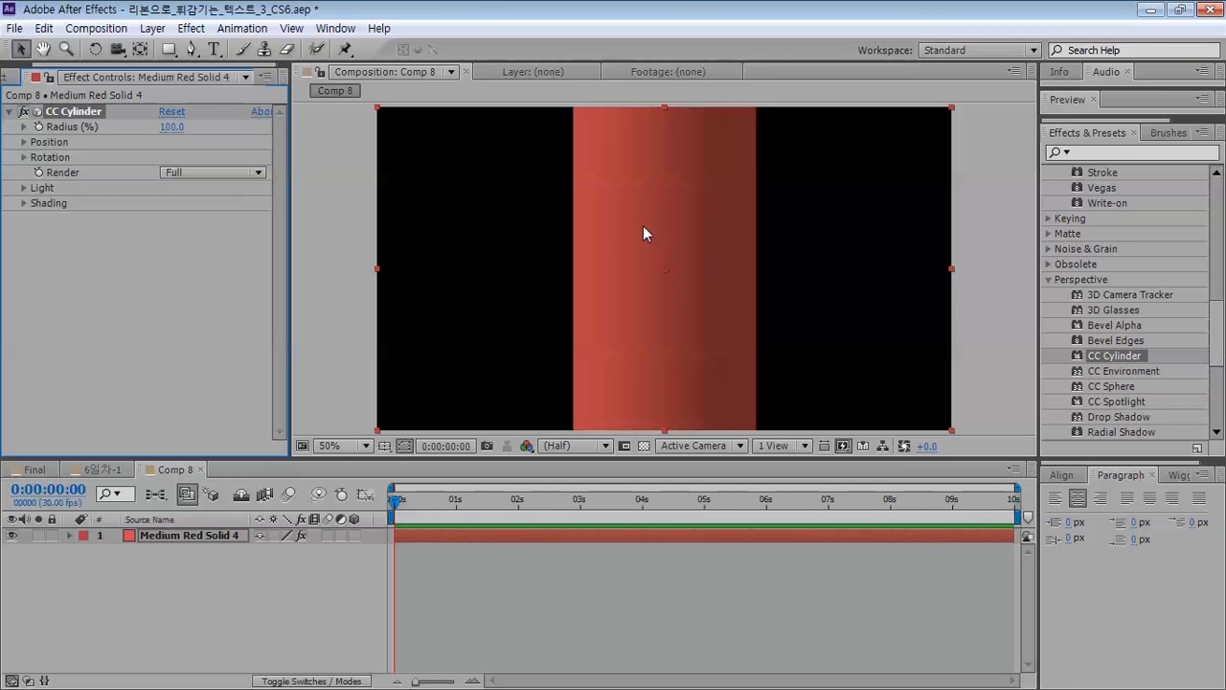
{"action": "left_click", "coordinate": [196, 326]}
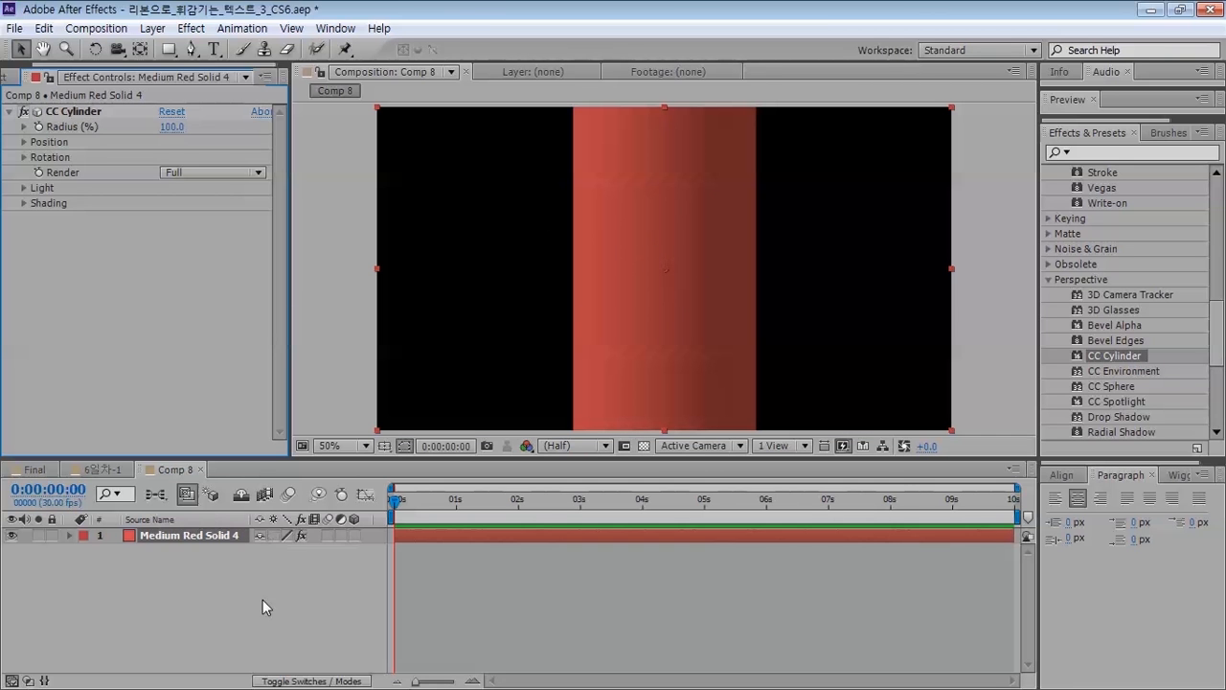
{"action": "left_click", "coordinate": [107, 466]}
{"action": "left_click", "coordinate": [169, 465]}
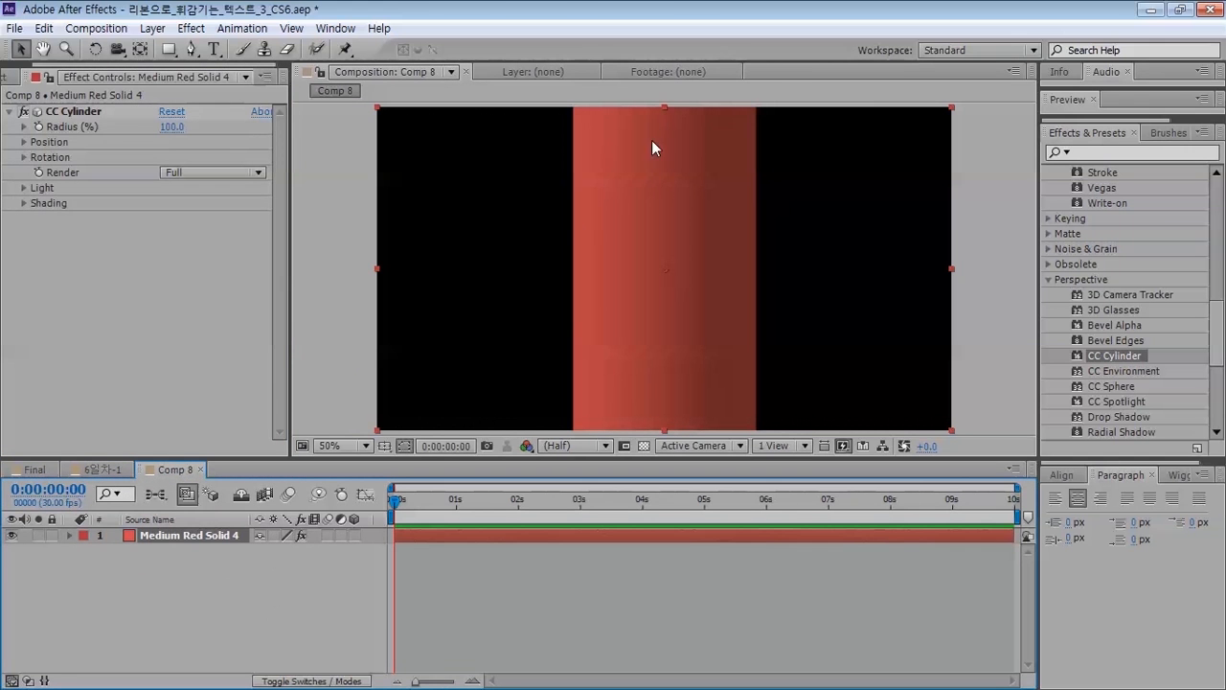
- Add a two-node camera with a 25 mm focal length and tilt its view to examine the cylinder's perspective
{"action": "left_click", "coordinate": [182, 566]}
{"action": "key", "text": "ctrl+alt+shift+c"}
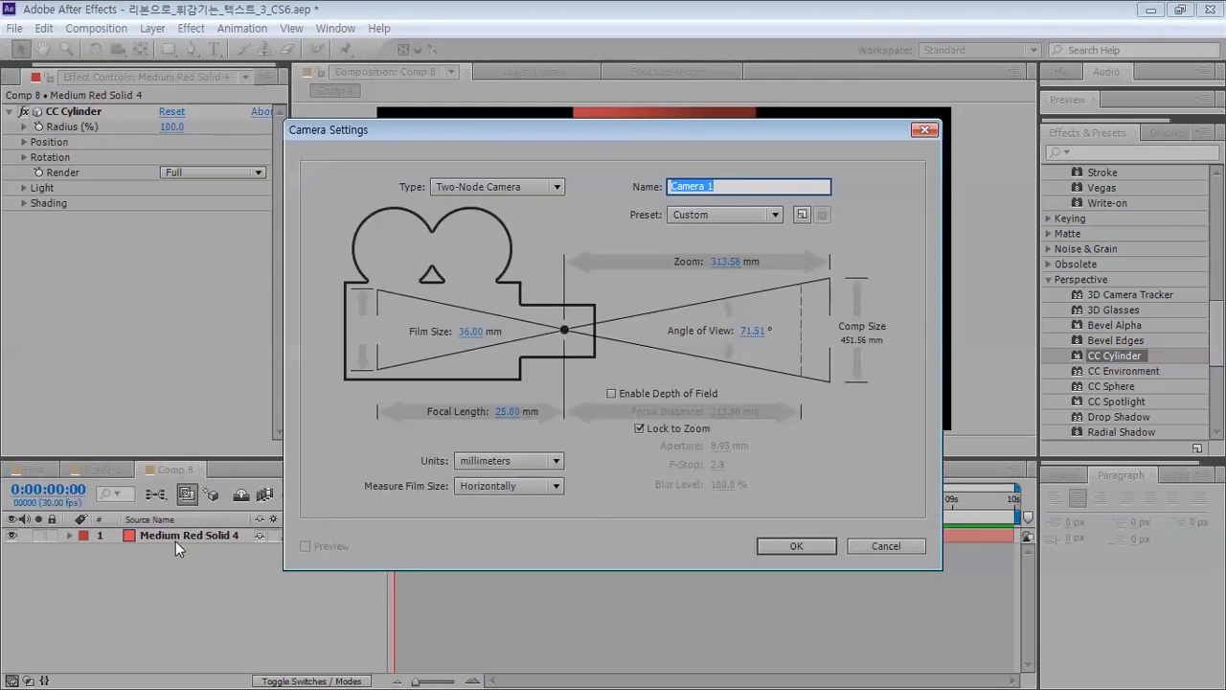
{"action": "key", "text": "Return"}
{"action": "key", "text": "c"}
{"action": "mouse_move", "coordinate": [668, 186]}
{"action": "left_mouse_down"}
{"action": "mouse_move", "coordinate": [632, 357]}
{"action": "mouse_move", "coordinate": [634, 306]}
{"action": "mouse_move", "coordinate": [696, 132]}
{"action": "mouse_move", "coordinate": [707, 44]}
{"action": "mouse_move", "coordinate": [661, 204]}
{"action": "left_mouse_up"}
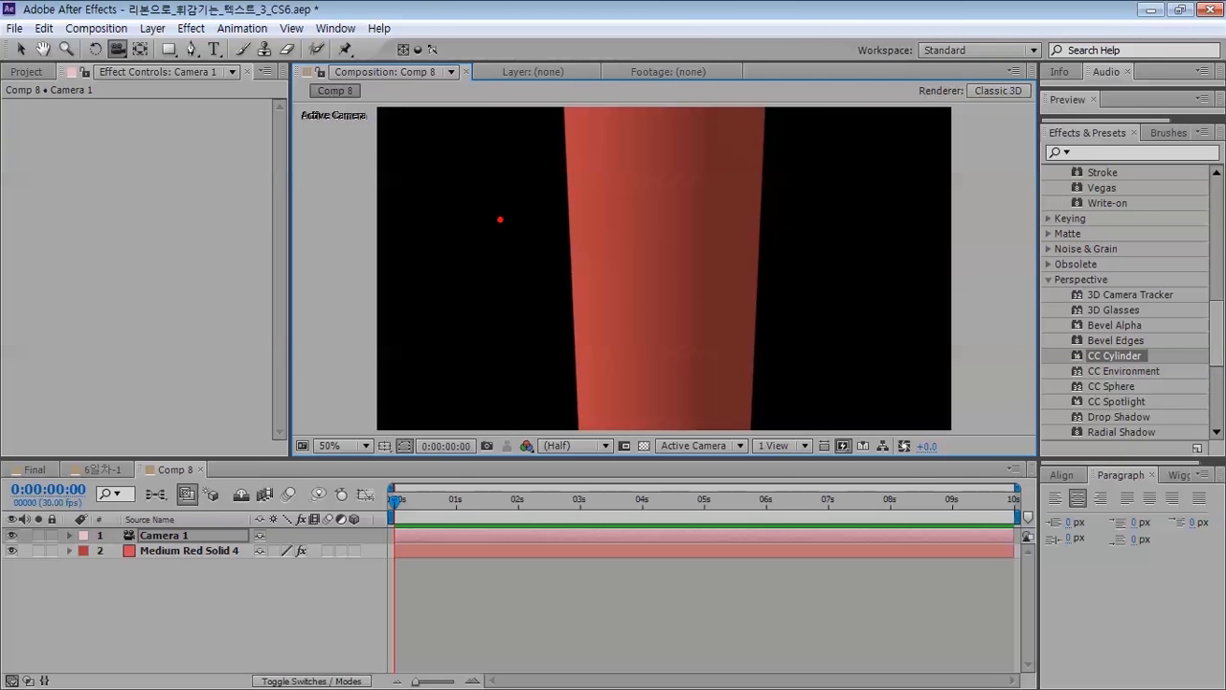
{"action": "mouse_move", "coordinate": [380, 103]}
{"action": "left_mouse_down"}
{"action": "mouse_move", "coordinate": [614, 378]}
{"action": "mouse_move", "coordinate": [948, 432]}
{"action": "left_mouse_up"}
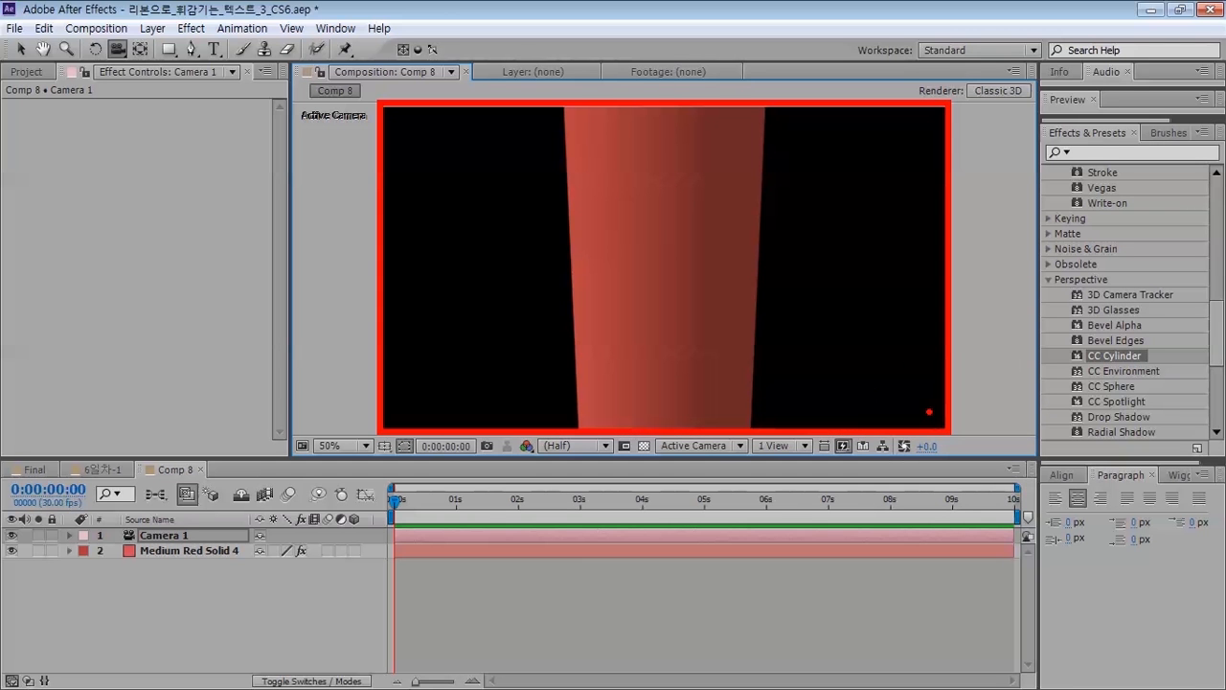
{"action": "mouse_move", "coordinate": [954, 229]}
{"action": "left_mouse_down"}
{"action": "mouse_move", "coordinate": [923, 277]}
{"action": "mouse_move", "coordinate": [932, 186]}
{"action": "mouse_move", "coordinate": [847, 156]}
{"action": "mouse_move", "coordinate": [862, 191]}
{"action": "left_mouse_up"}
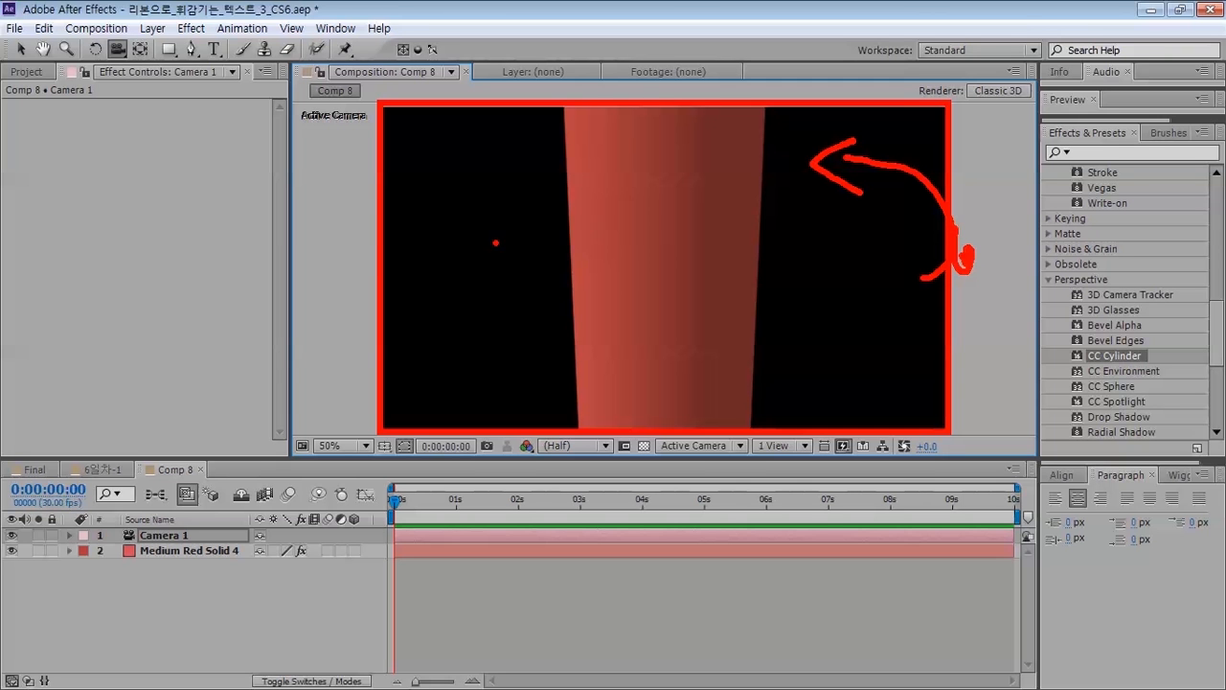
{"action": "mouse_move", "coordinate": [362, 261]}
{"action": "left_mouse_down"}
{"action": "mouse_move", "coordinate": [398, 268]}
{"action": "mouse_move", "coordinate": [364, 245]}
{"action": "mouse_move", "coordinate": [540, 171]}
{"action": "mouse_move", "coordinate": [538, 190]}
{"action": "left_mouse_up"}
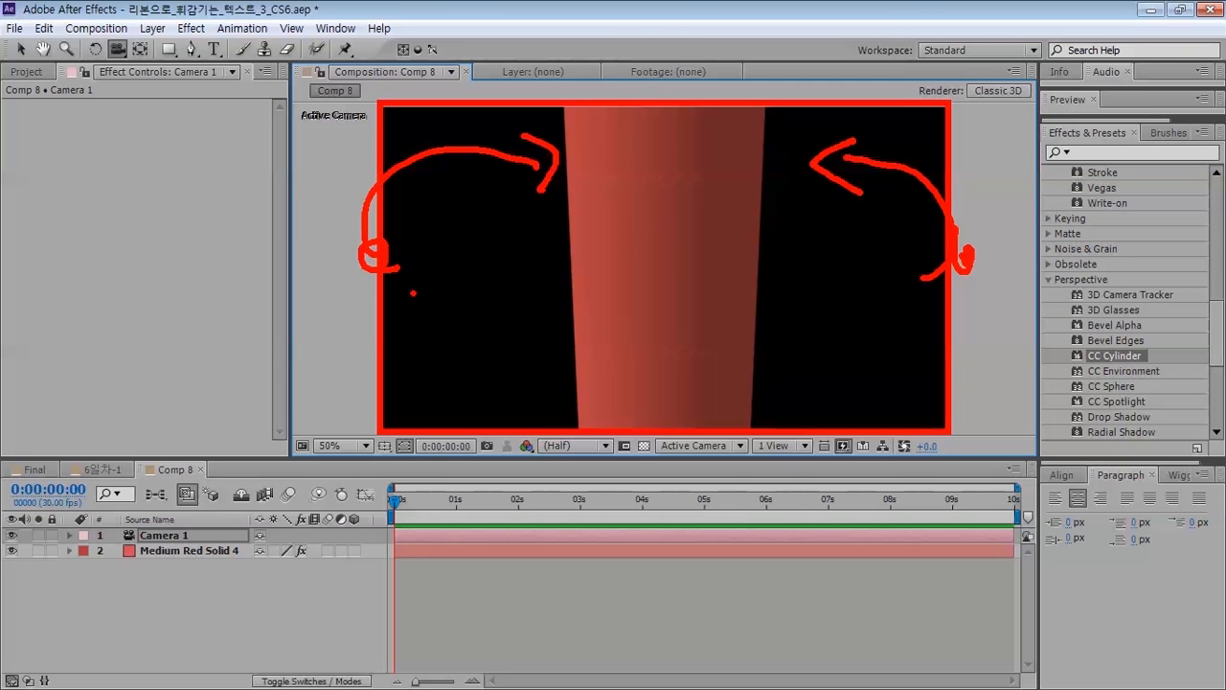
- Switch to the 6일차-1 composition and examine how the diagonal ribbon bends around the title
{"action": "key", "text": "Escape"}
{"action": "left_click", "coordinate": [103, 469]}
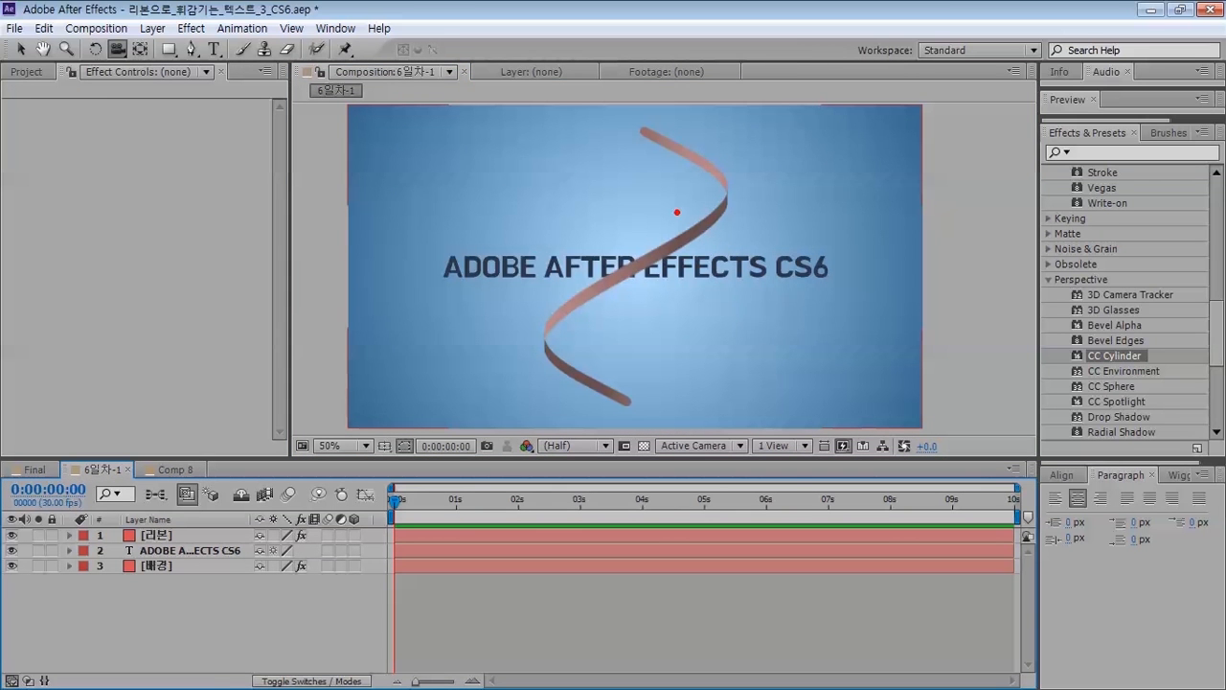
{"action": "left_click_drag", "start_coordinate": [910, 118], "coordinate": [365, 413]}
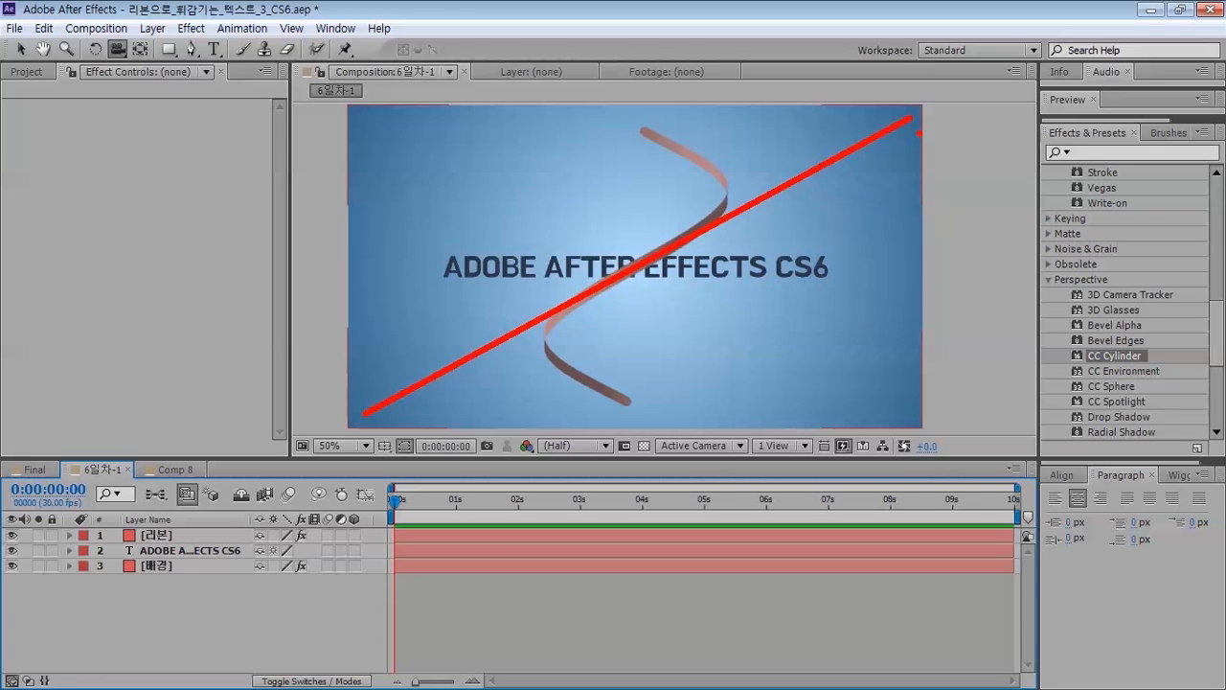
{"action": "left_click_drag", "start_coordinate": [918, 132], "coordinate": [910, 138]}
{"action": "mouse_move", "coordinate": [738, 202]}
{"action": "left_mouse_down"}
{"action": "mouse_move", "coordinate": [793, 148]}
{"action": "mouse_move", "coordinate": [792, 122]}
{"action": "mouse_move", "coordinate": [671, 96]}
{"action": "left_mouse_up"}
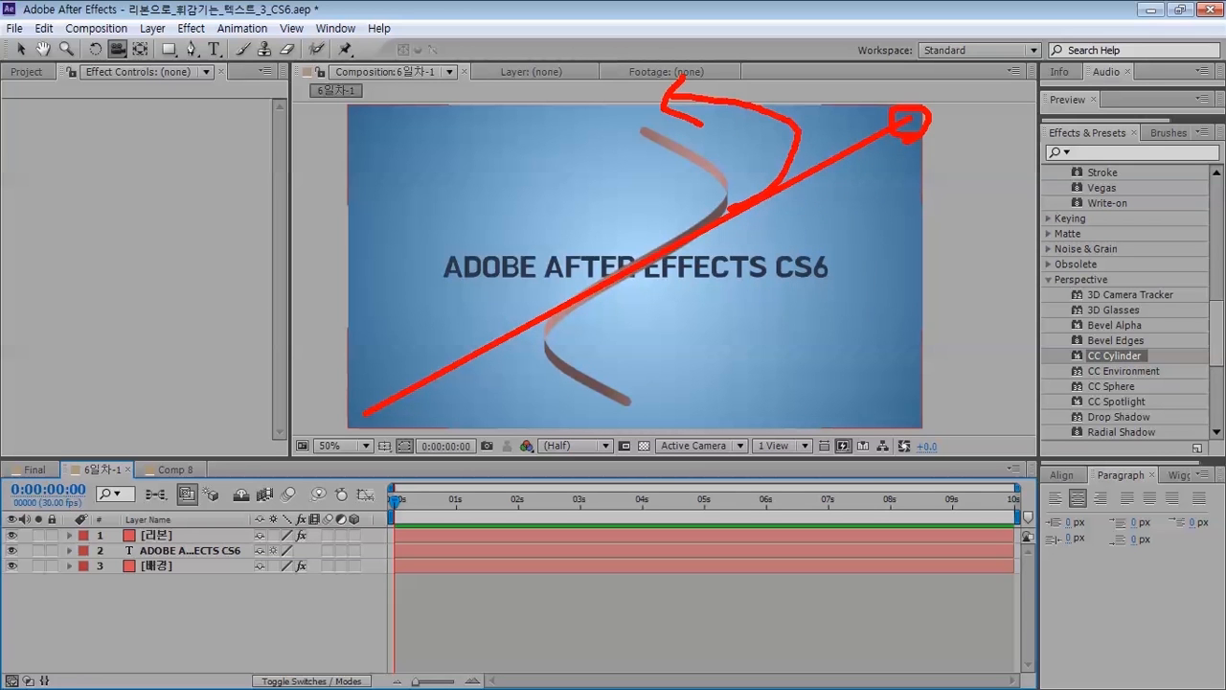
{"action": "mouse_move", "coordinate": [515, 338]}
{"action": "left_mouse_down"}
{"action": "mouse_move", "coordinate": [483, 382]}
{"action": "mouse_move", "coordinate": [515, 412]}
{"action": "mouse_move", "coordinate": [579, 456]}
{"action": "left_mouse_up"}
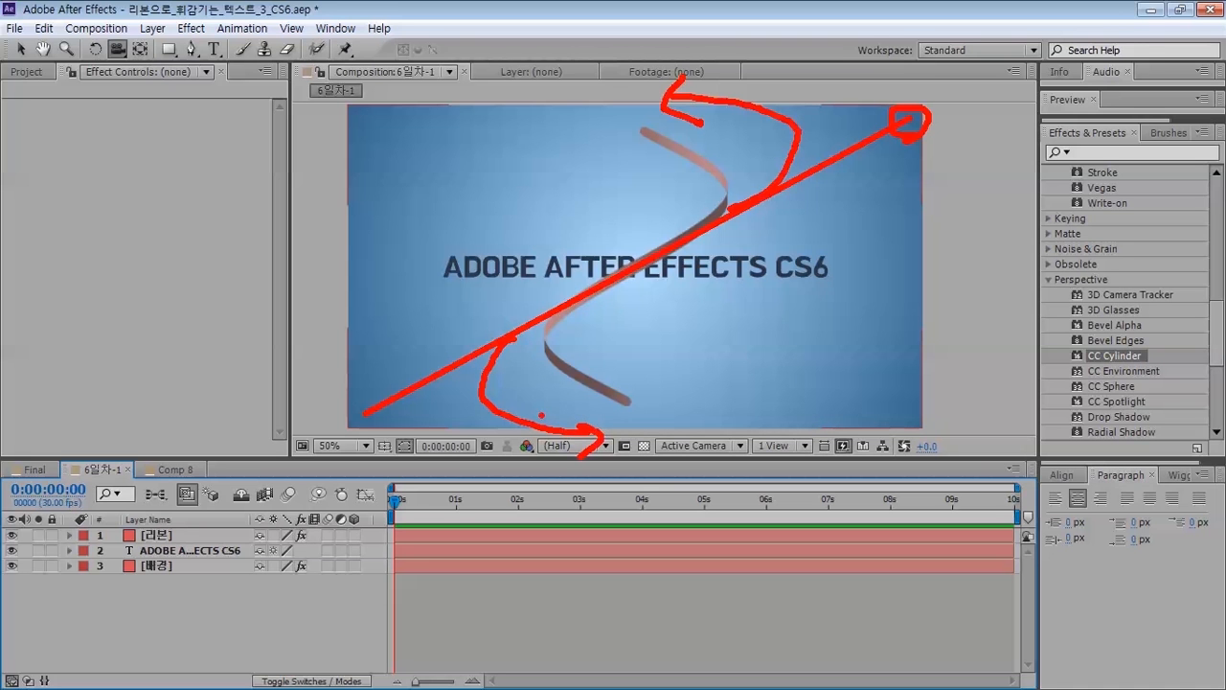
{"action": "key", "text": "Escape"}
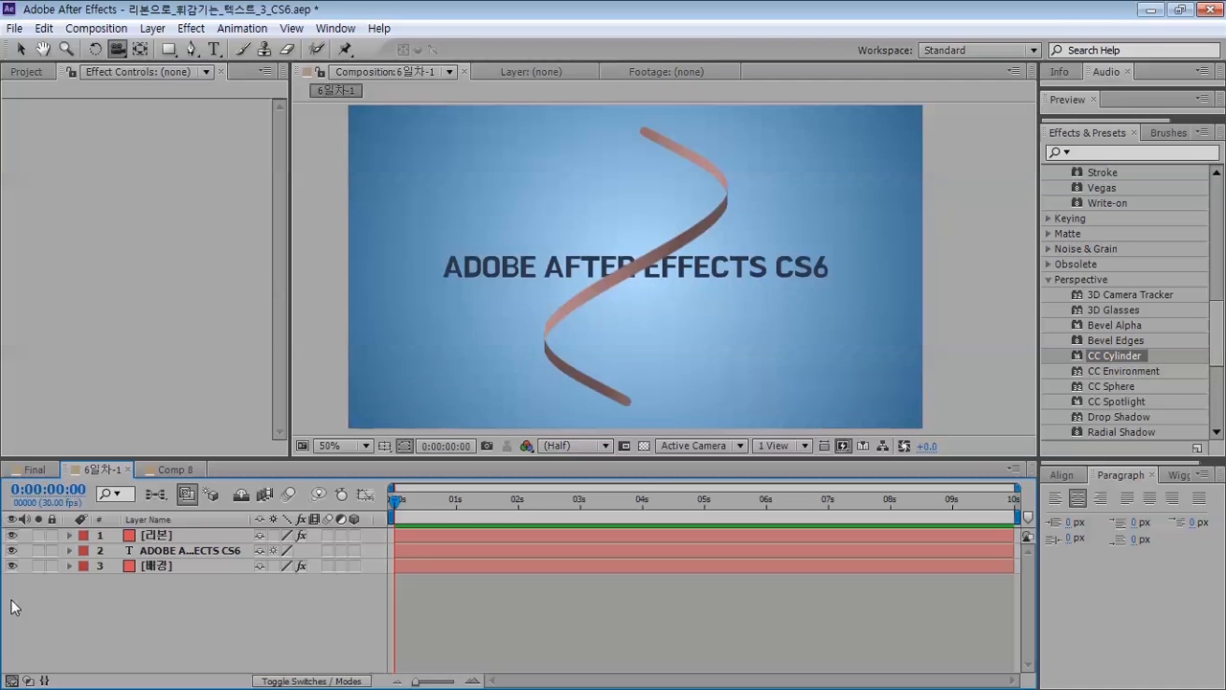
- Select the 리본 layer and examine its CC Cylinder effect, including the 3D cube symbol beside the effect name
{"action": "left_click", "coordinate": [154, 535]}
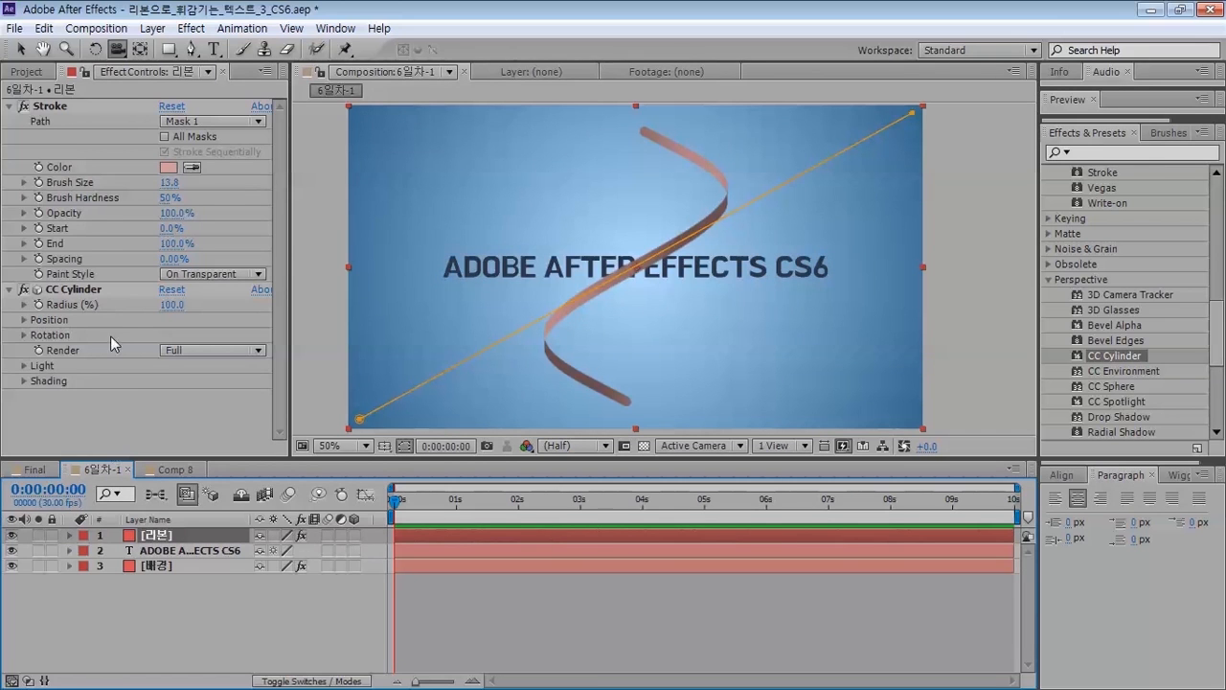
{"action": "key", "text": "ctrl+1"}
{"action": "left_click", "coordinate": [20, 367]}
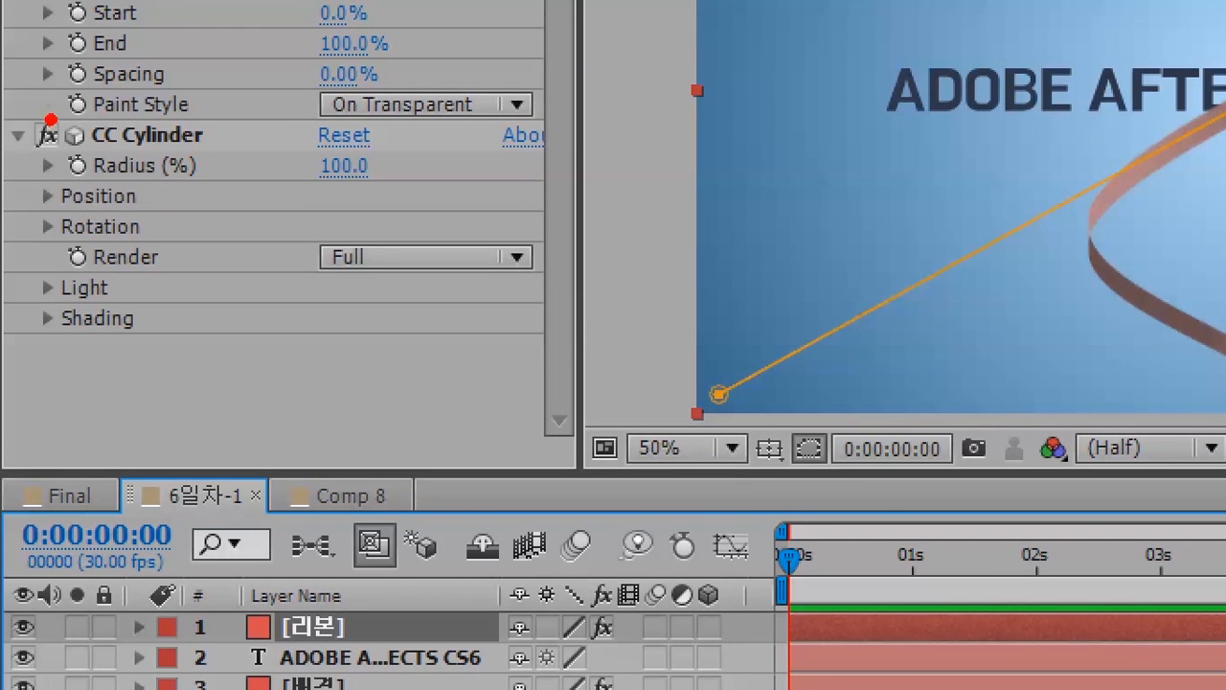
{"action": "left_click_drag", "start_coordinate": [50, 119], "coordinate": [99, 160]}
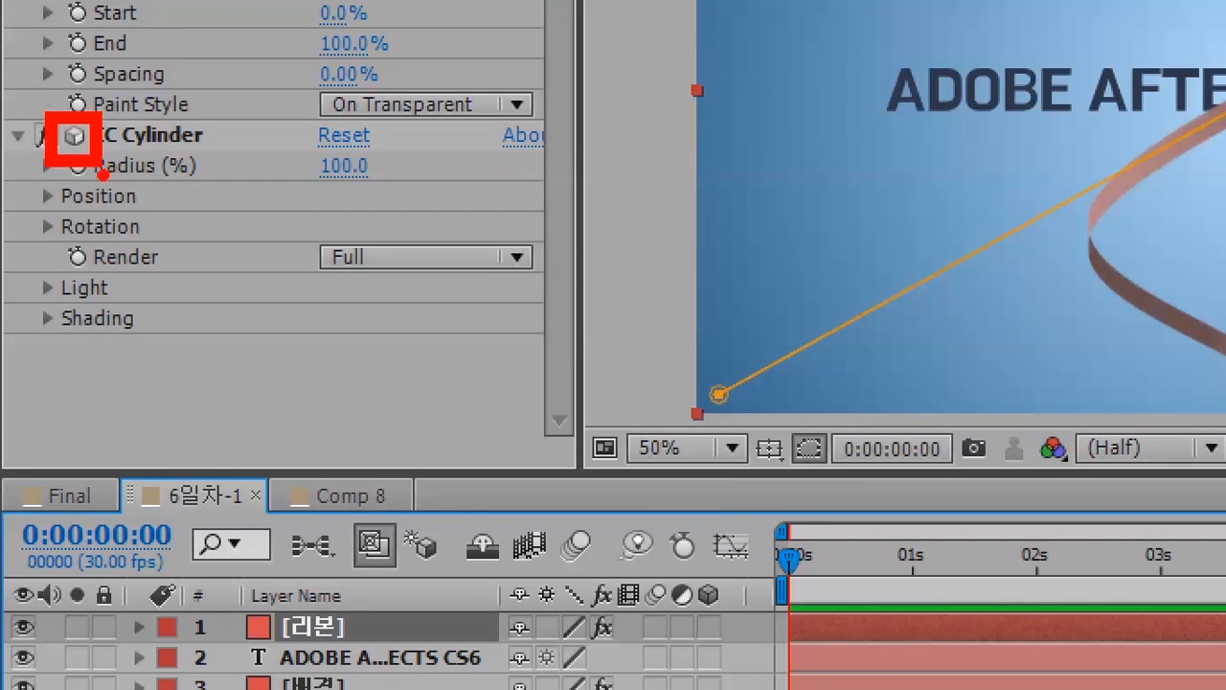
{"action": "scroll", "coordinate": [1, 445], "scroll_direction": "up", "scroll_amount": 1}
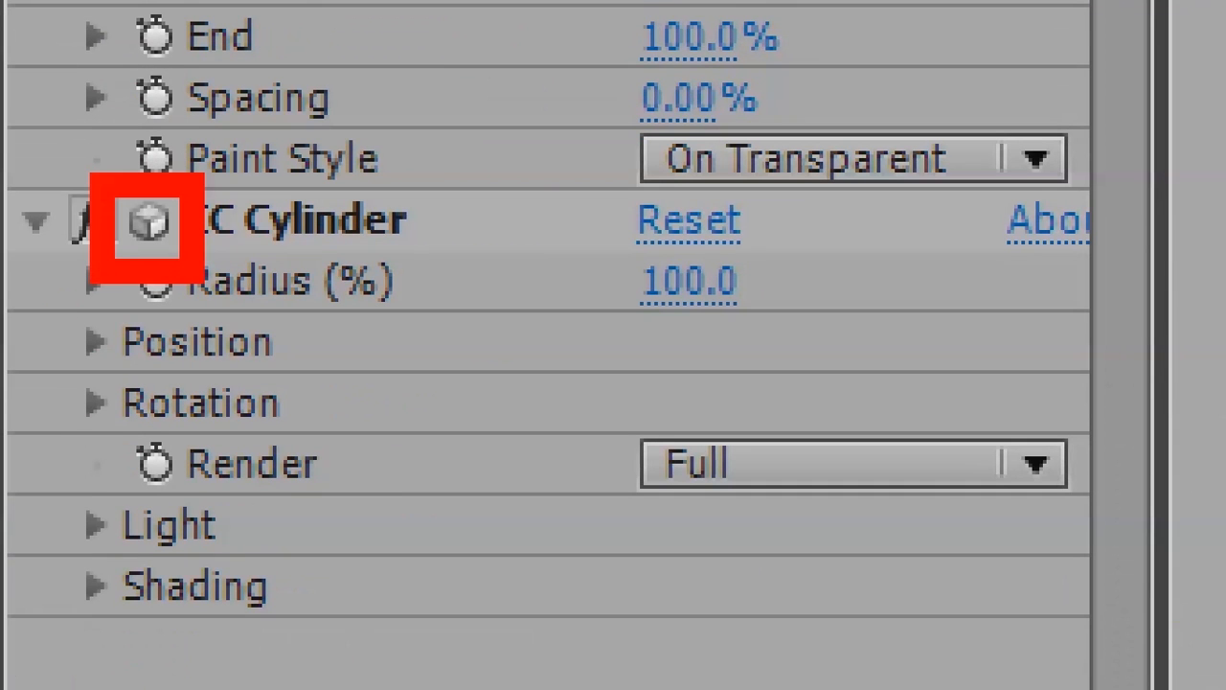
{"action": "mouse_move", "coordinate": [240, 266]}
{"action": "left_mouse_down"}
{"action": "mouse_move", "coordinate": [448, 436]}
{"action": "mouse_move", "coordinate": [522, 393]}
{"action": "left_mouse_up"}
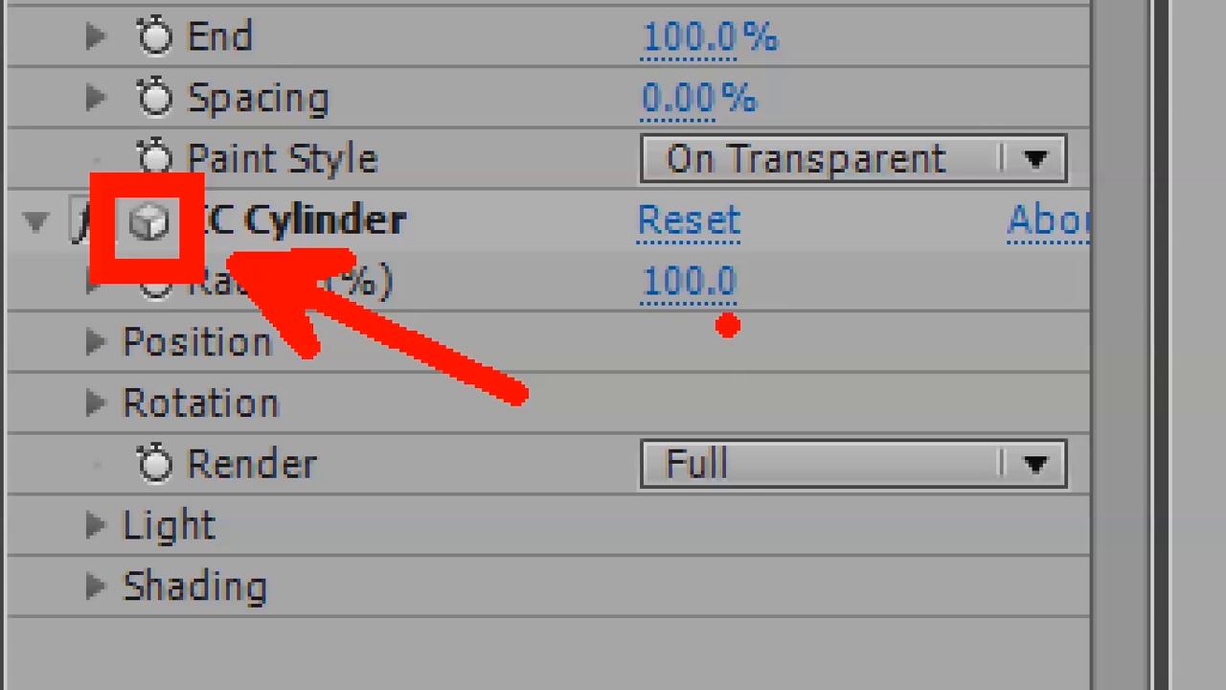
{"action": "key", "text": "Escape"}
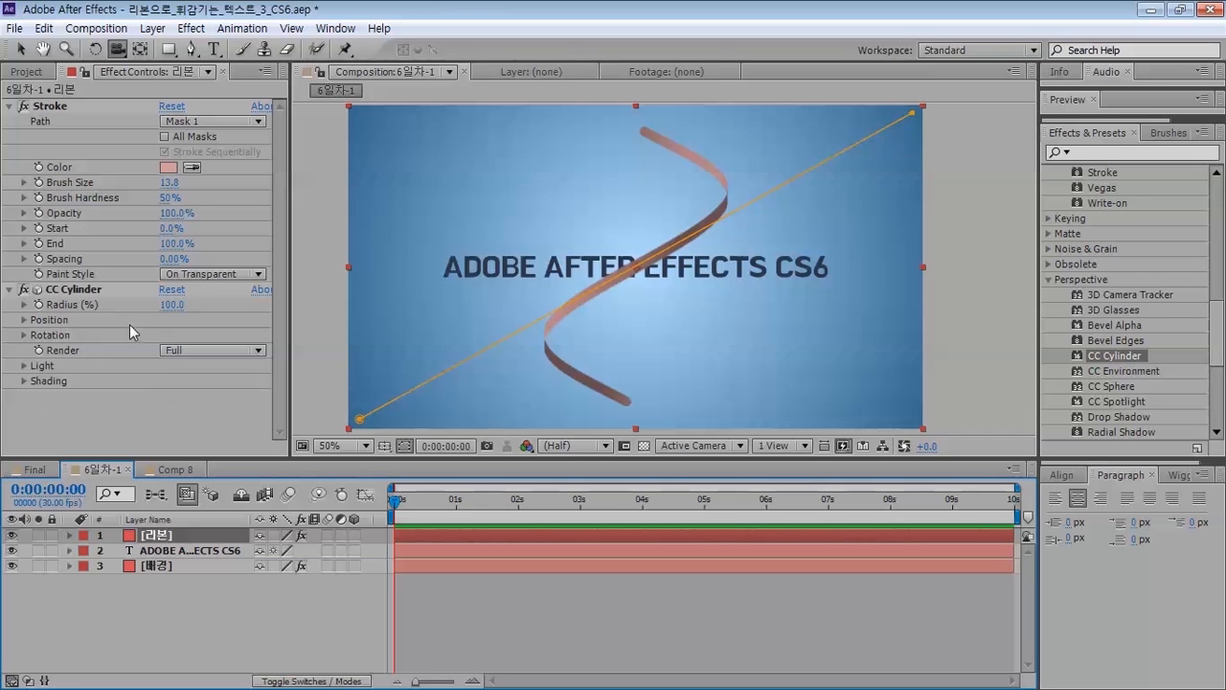
{"action": "left_click", "coordinate": [77, 295]}
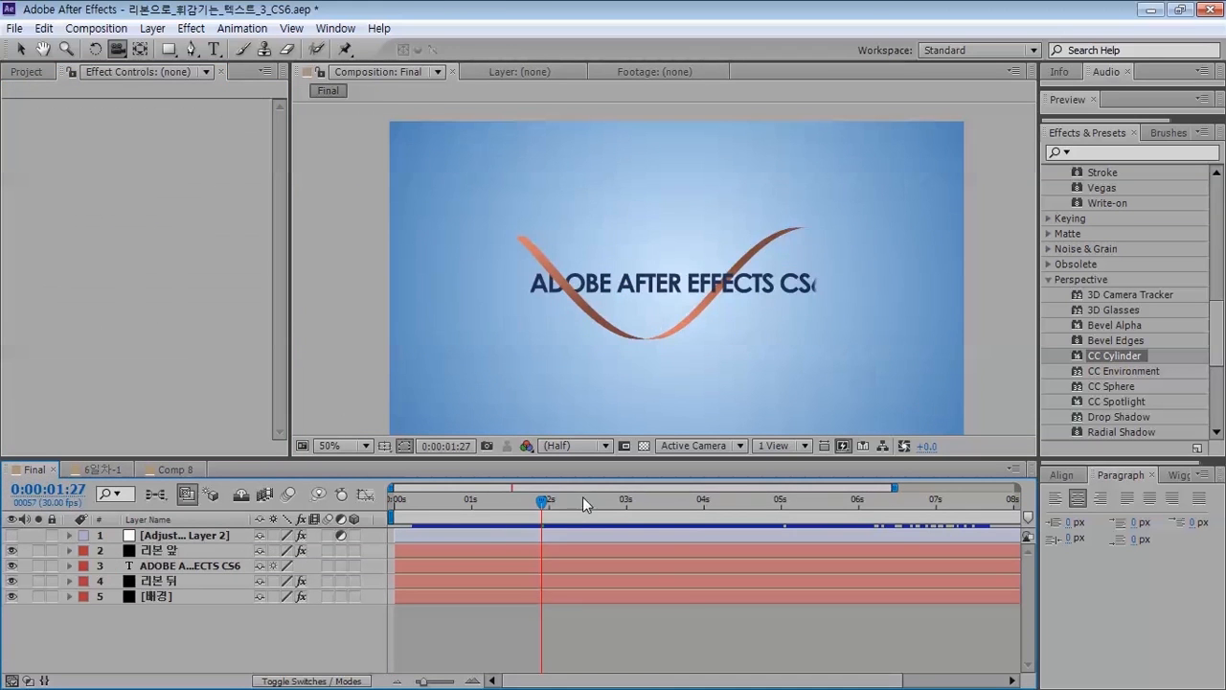
- View the Final composition and scrub its ribbon animation to 0:00:04:00
{"action": "left_click_drag", "start_coordinate": [582, 496], "coordinate": [705, 505]}
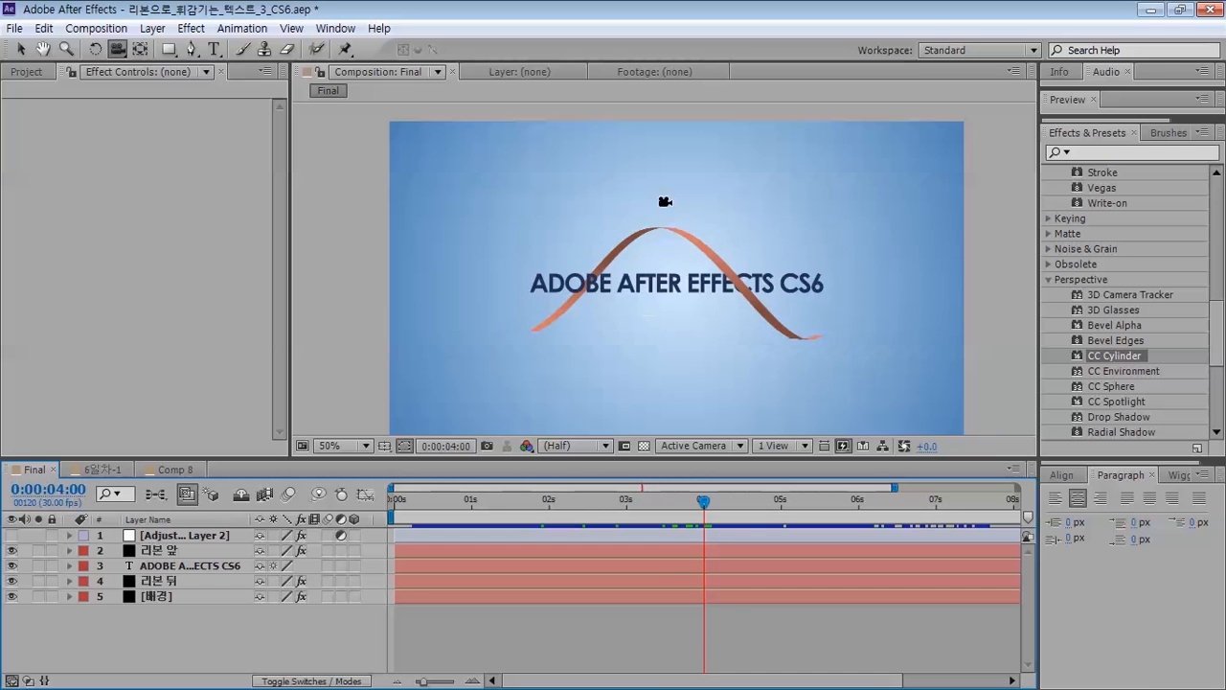
{"action": "mouse_move", "coordinate": [660, 157]}
{"action": "left_mouse_down"}
{"action": "mouse_move", "coordinate": [734, 139]}
{"action": "mouse_move", "coordinate": [850, 230]}
{"action": "left_mouse_up"}
{"action": "mouse_move", "coordinate": [815, 235]}
{"action": "left_mouse_down"}
{"action": "mouse_move", "coordinate": [843, 271]}
{"action": "mouse_move", "coordinate": [913, 230]}
{"action": "left_mouse_up"}
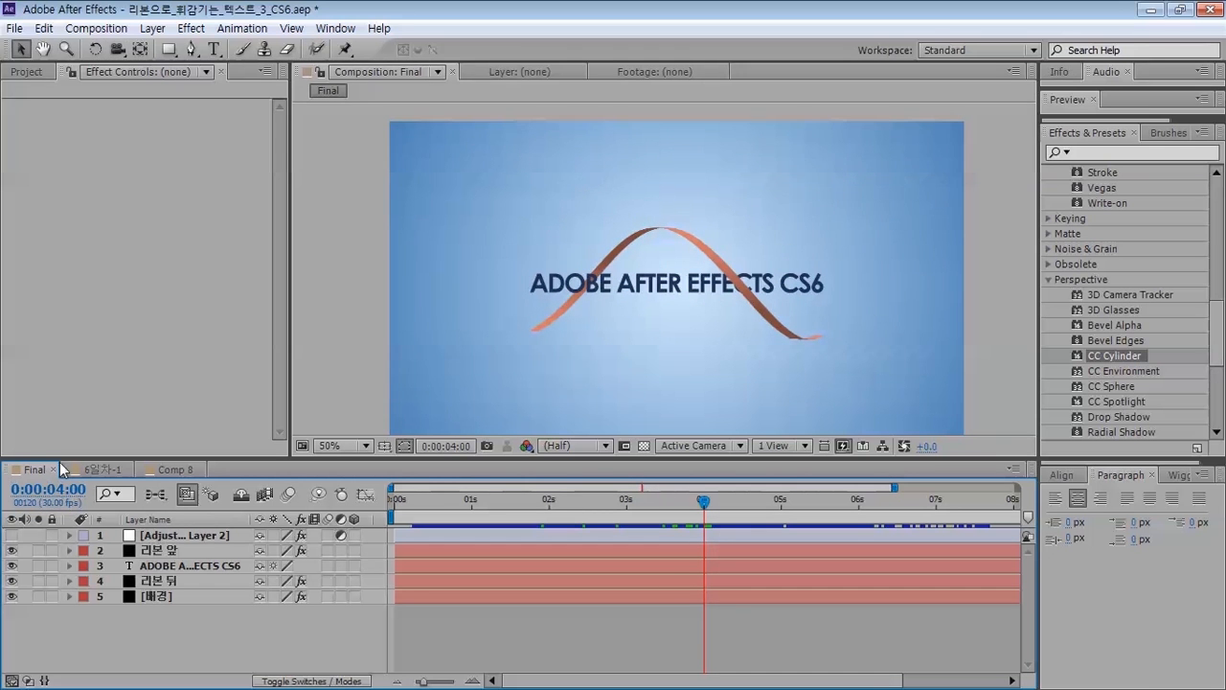
- Return to the 6일차-1 composition, collapse the 리본 layer's Stroke settings and expand CC Cylinder's Rotation settings
{"action": "left_click", "coordinate": [103, 469]}
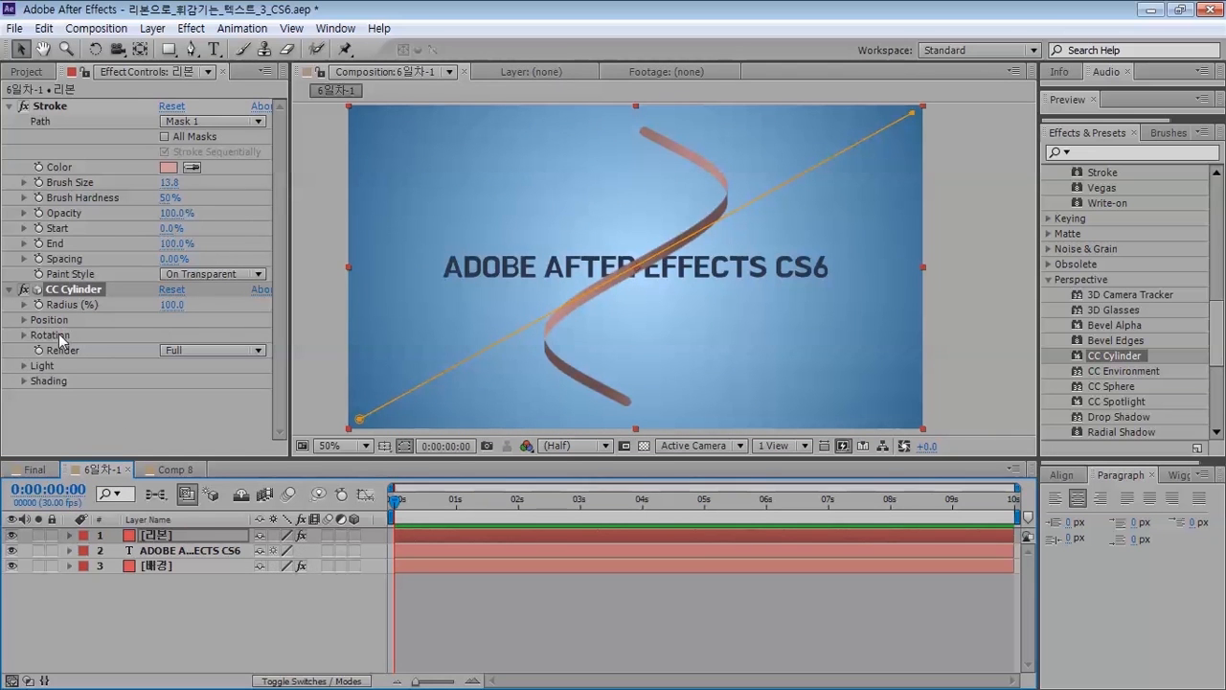
{"action": "left_click", "coordinate": [11, 106]}
{"action": "left_click", "coordinate": [25, 168]}
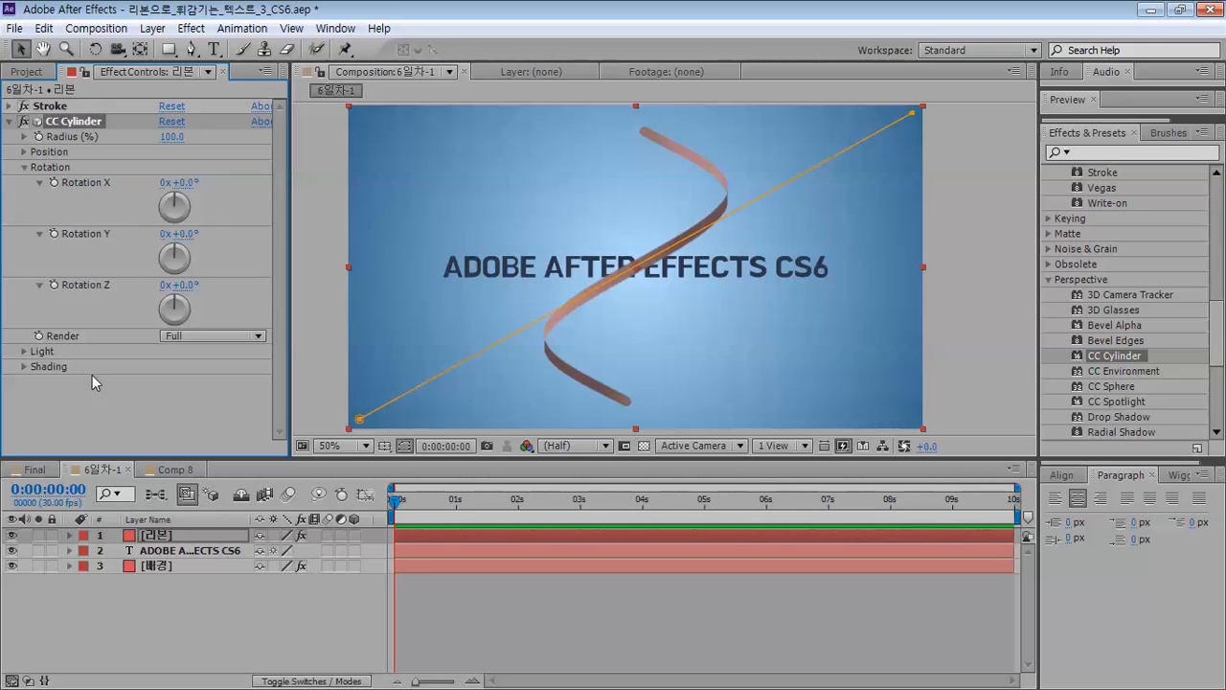
- Try changing CC Cylinder's Rotation X and Rotation Y one at a time, undoing each change
{"action": "mouse_move", "coordinate": [184, 186]}
{"action": "left_mouse_down"}
{"action": "mouse_move", "coordinate": [134, 182]}
{"action": "mouse_move", "coordinate": [175, 182]}
{"action": "left_mouse_up"}
{"action": "key", "text": "ctrl+z"}
{"action": "left_click_drag", "start_coordinate": [181, 234], "coordinate": [241, 233]}
{"action": "key", "text": "ctrl+z"}
- Try combined X, Y and Z rotations on the ribbon's cylinder, and reset the CC Cylinder effect
{"action": "left_click_drag", "start_coordinate": [197, 290], "coordinate": [366, 233]}
{"action": "left_click_drag", "start_coordinate": [180, 182], "coordinate": [443, 268]}
{"action": "left_click", "coordinate": [251, 231]}
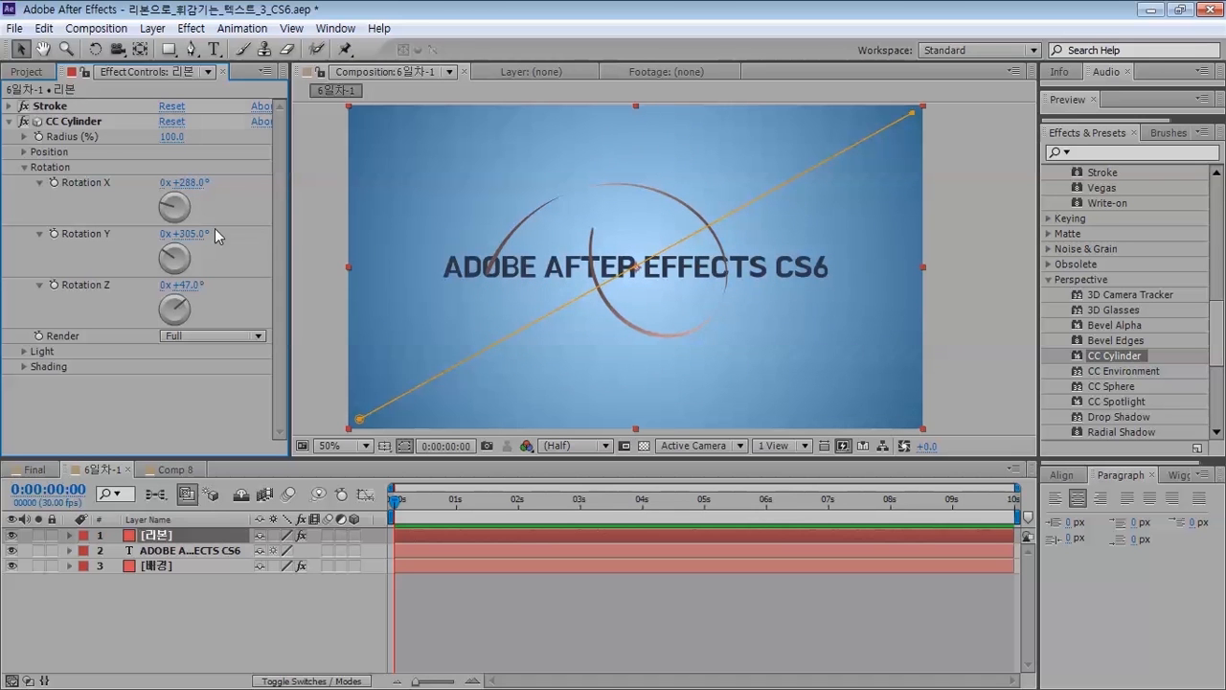
{"action": "left_click_drag", "start_coordinate": [193, 237], "coordinate": [290, 252]}
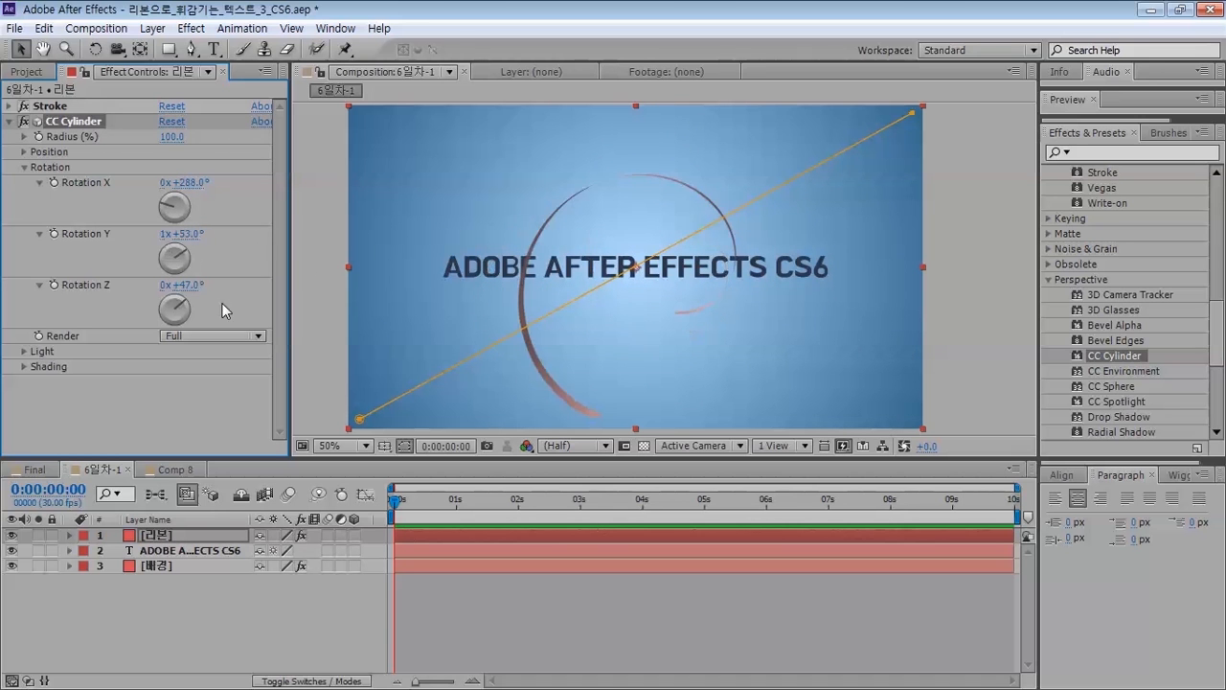
{"action": "left_click_drag", "start_coordinate": [193, 288], "coordinate": [437, 303]}
{"action": "left_click_drag", "start_coordinate": [195, 247], "coordinate": [312, 239]}
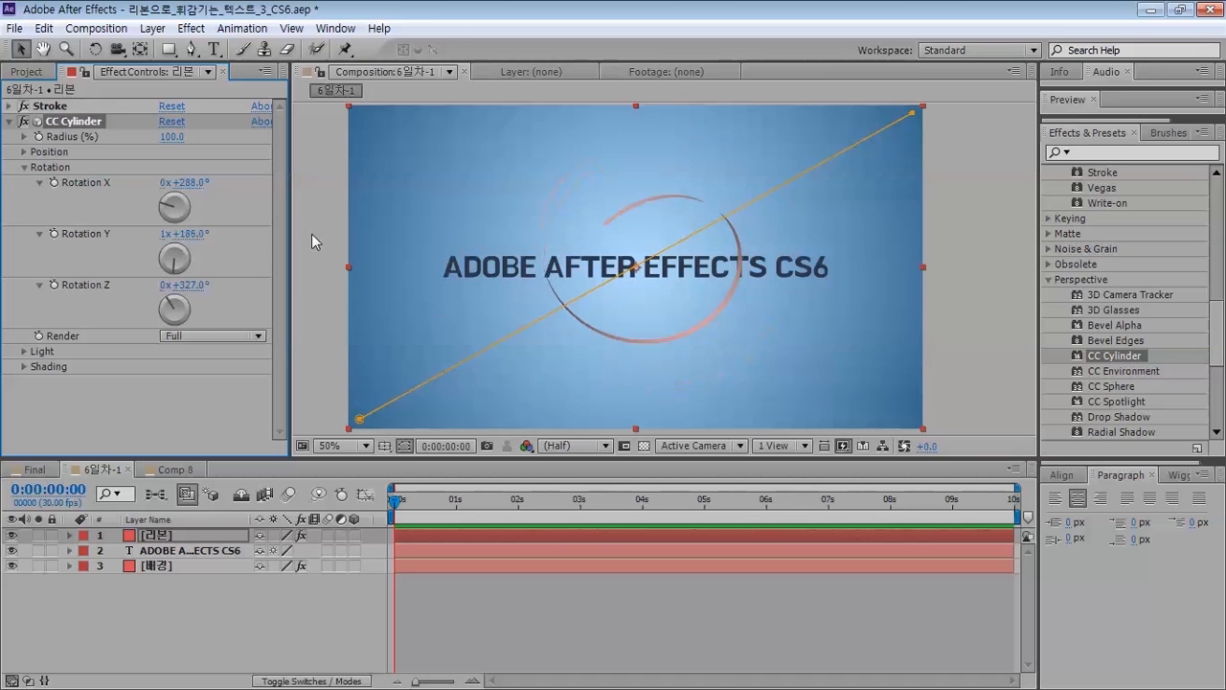
{"action": "left_click_drag", "start_coordinate": [209, 182], "coordinate": [288, 234]}
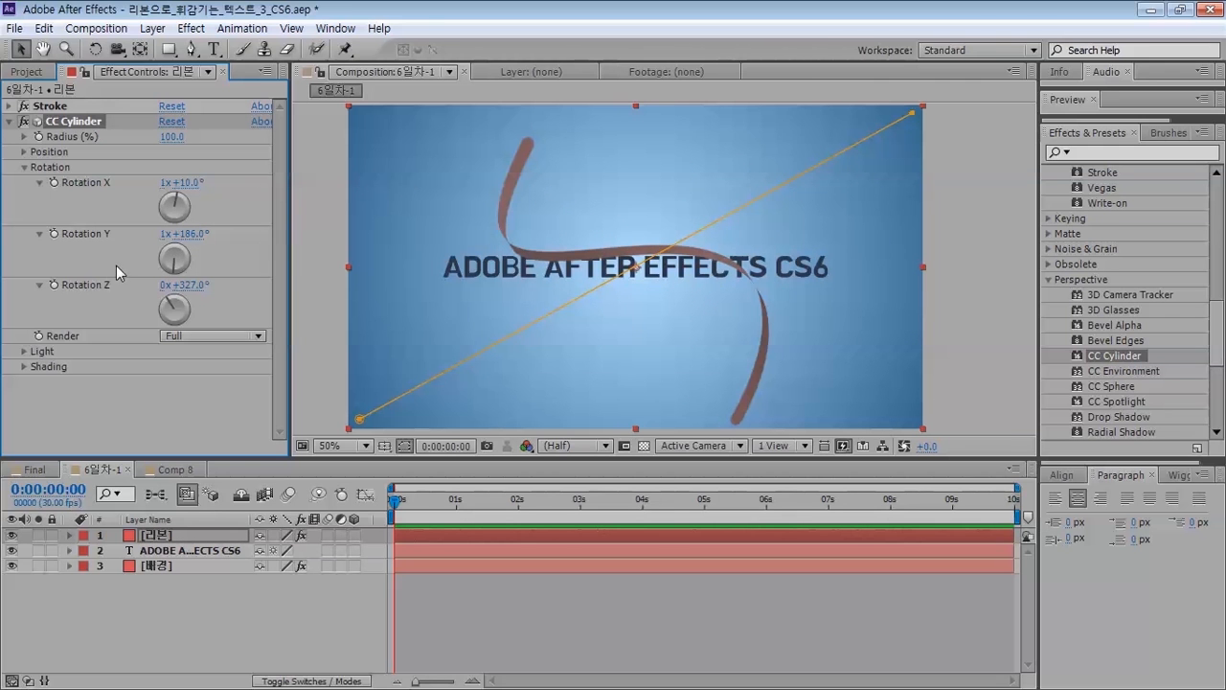
{"action": "left_click", "coordinate": [171, 120]}
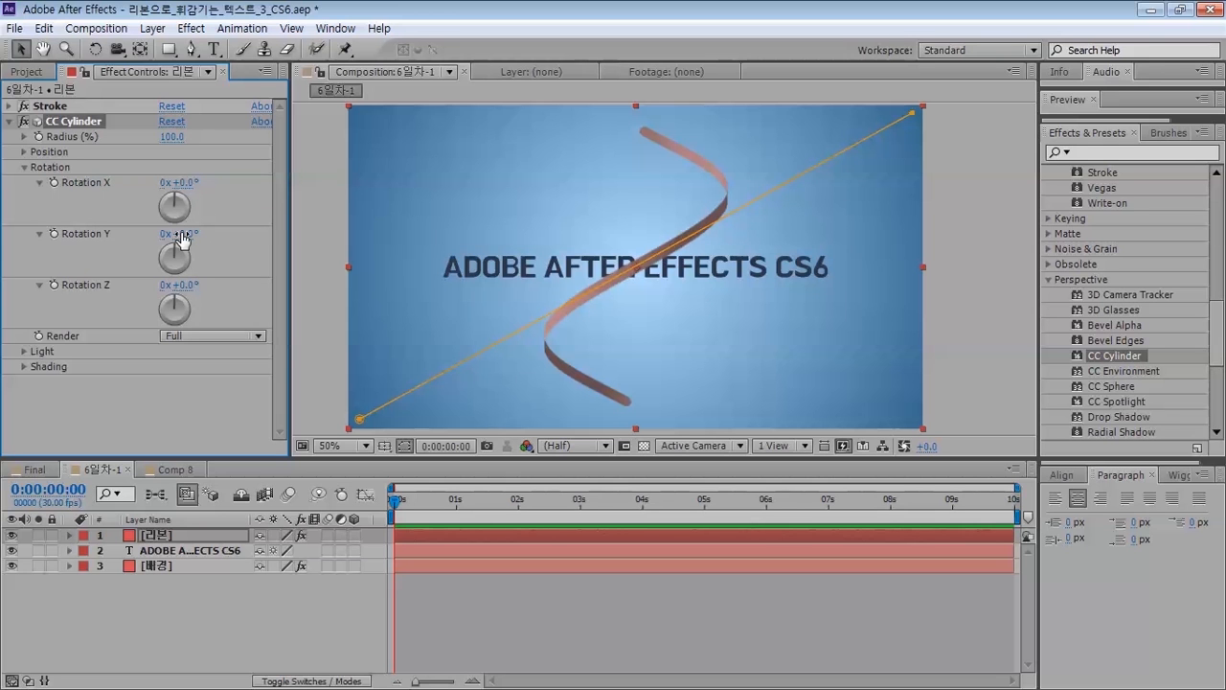
{"action": "left_click_drag", "start_coordinate": [37, 170], "coordinate": [124, 193]}
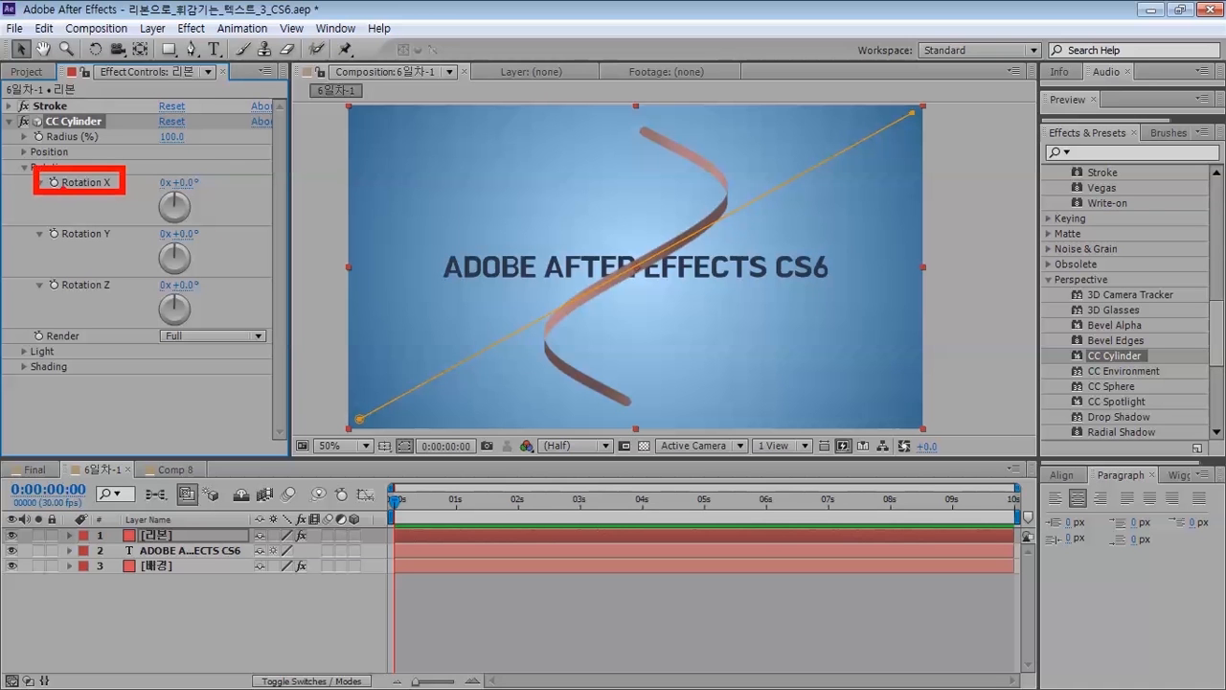
{"action": "mouse_move", "coordinate": [343, 267]}
{"action": "left_mouse_down"}
{"action": "mouse_move", "coordinate": [927, 267]}
{"action": "mouse_move", "coordinate": [871, 352]}
{"action": "mouse_move", "coordinate": [855, 316]}
{"action": "mouse_move", "coordinate": [889, 345]}
{"action": "left_mouse_up"}
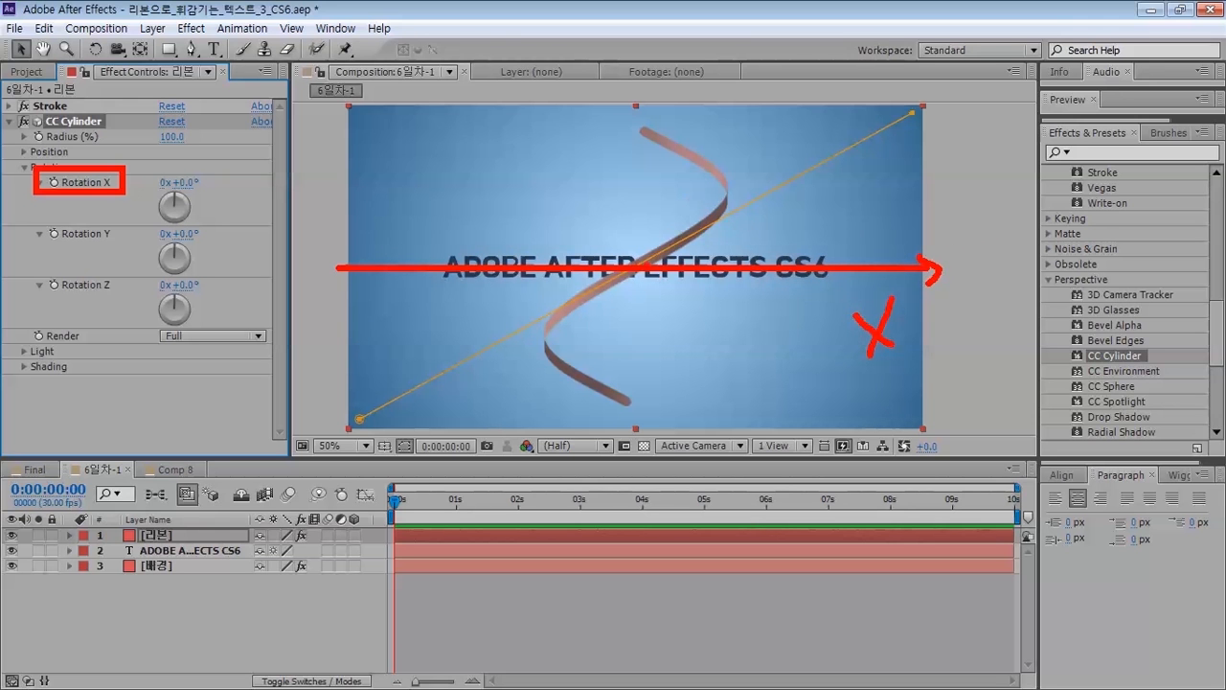
{"action": "left_click_drag", "start_coordinate": [657, 278], "coordinate": [647, 261]}
{"action": "mouse_move", "coordinate": [319, 237]}
{"action": "left_mouse_down"}
{"action": "mouse_move", "coordinate": [302, 286]}
{"action": "mouse_move", "coordinate": [312, 257]}
{"action": "left_mouse_up"}
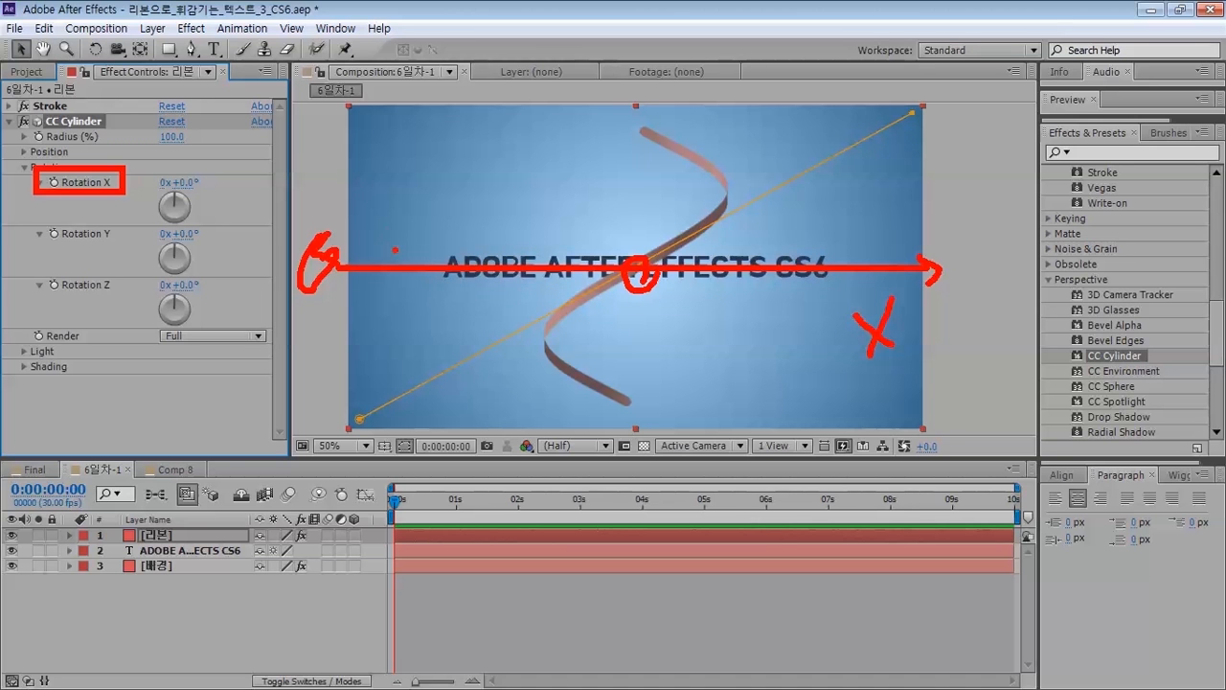
- Try turning the ribbon around the X axis and around the Y axis separately, undoing each rotation
{"action": "mouse_move", "coordinate": [180, 182]}
{"action": "left_mouse_down"}
{"action": "mouse_move", "coordinate": [438, 179]}
{"action": "mouse_move", "coordinate": [106, 180]}
{"action": "mouse_move", "coordinate": [72, 151]}
{"action": "mouse_move", "coordinate": [419, 156]}
{"action": "mouse_move", "coordinate": [203, 136]}
{"action": "left_mouse_up"}
{"action": "key", "text": "ctrl+z"}
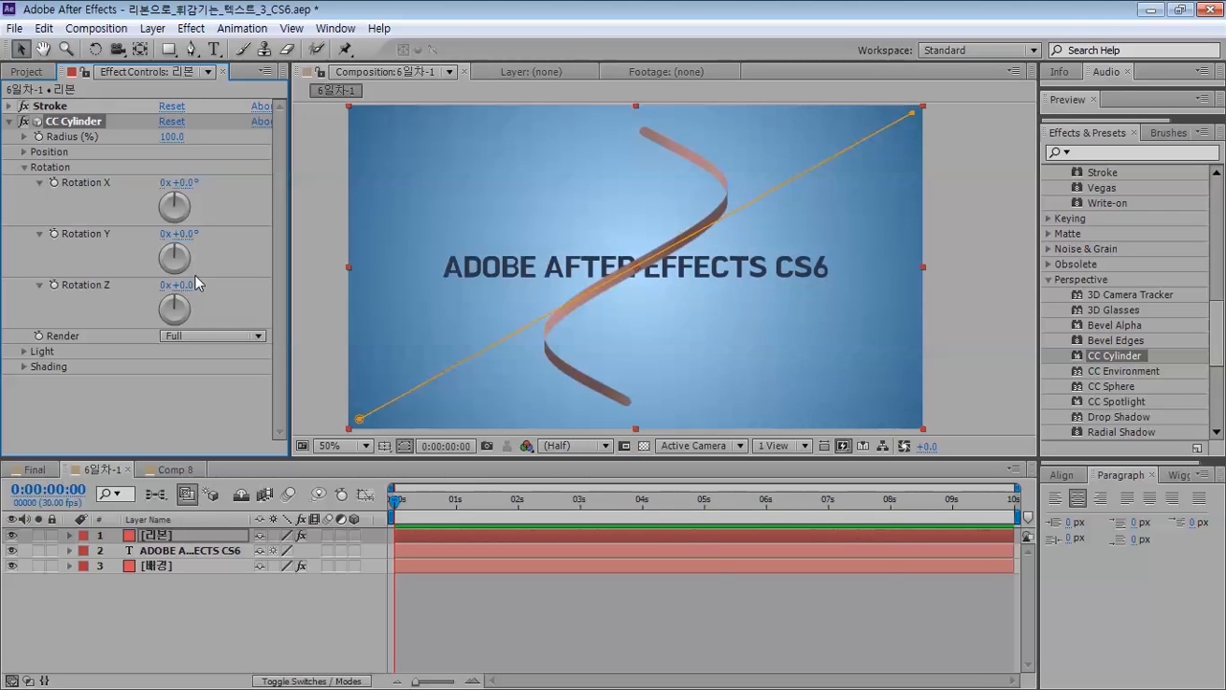
{"action": "left_click_drag", "start_coordinate": [187, 233], "coordinate": [265, 246]}
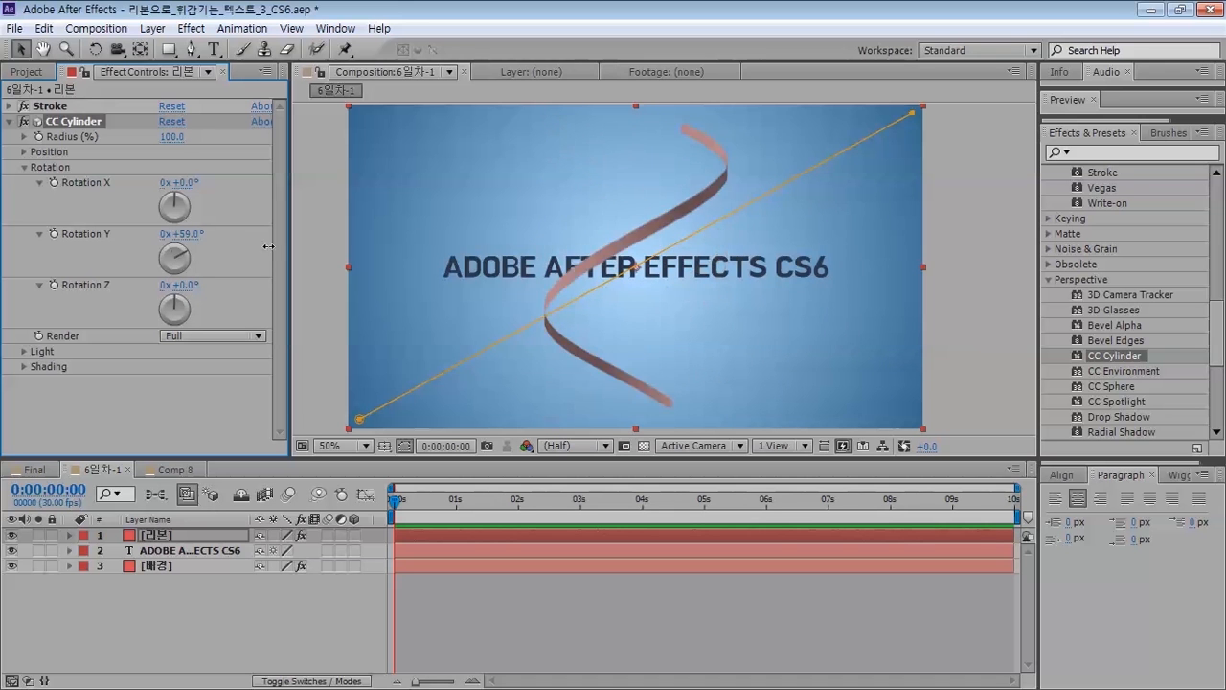
{"action": "key", "text": "ctrl+z"}
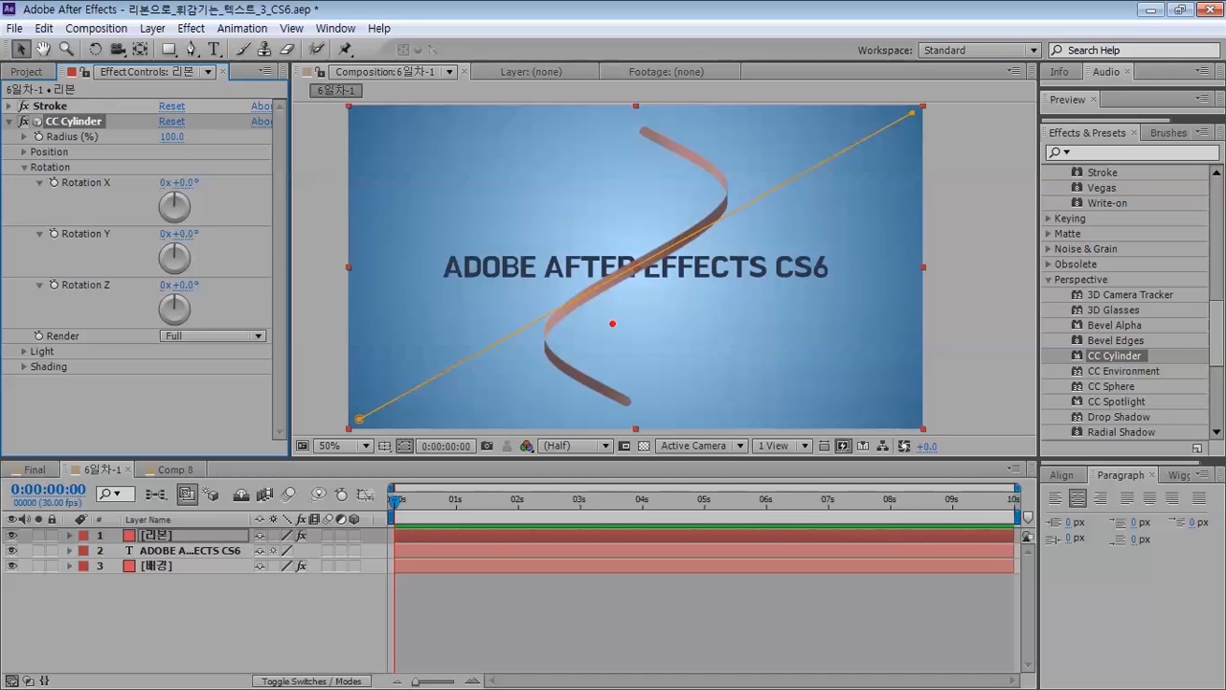
{"action": "mouse_move", "coordinate": [611, 328]}
{"action": "left_mouse_down"}
{"action": "mouse_move", "coordinate": [630, 231]}
{"action": "mouse_move", "coordinate": [622, 236]}
{"action": "left_mouse_up"}
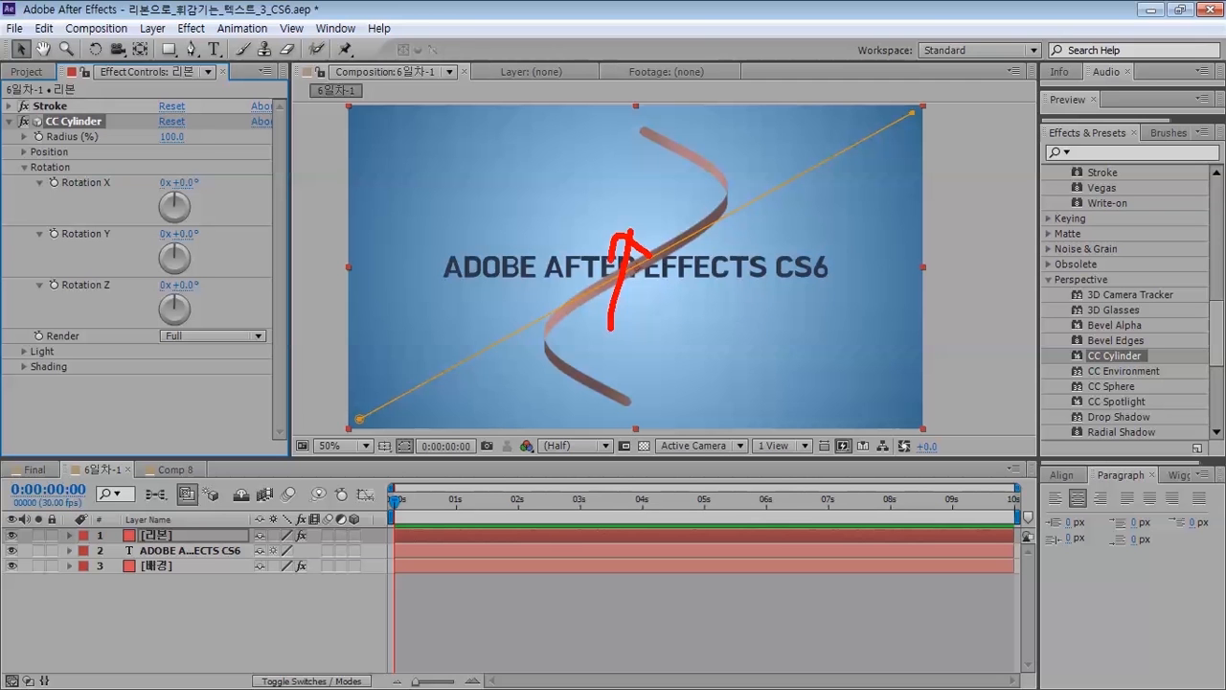
{"action": "key", "text": "Escape"}
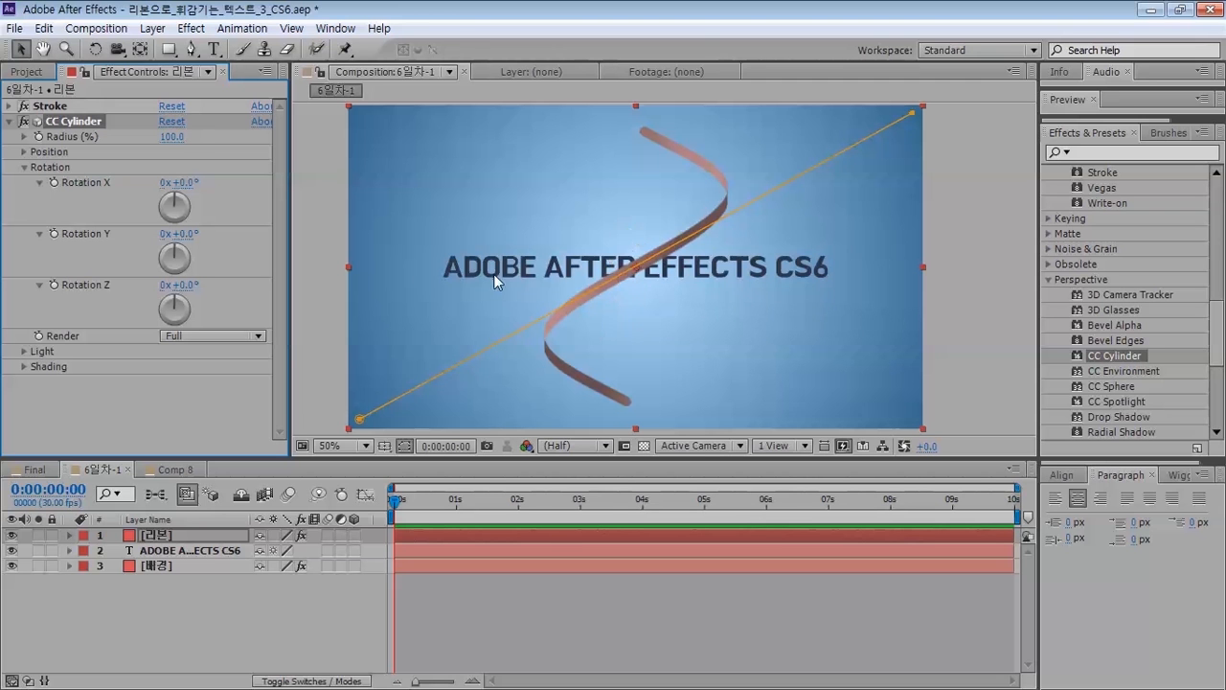
- Set CC Cylinder's Rotation Z to 90° and reduce its radius to 64% on the 리본 layer
{"action": "mouse_move", "coordinate": [182, 286]}
{"action": "left_mouse_down"}
{"action": "mouse_move", "coordinate": [284, 301]}
{"action": "mouse_move", "coordinate": [261, 281]}
{"action": "left_mouse_up"}
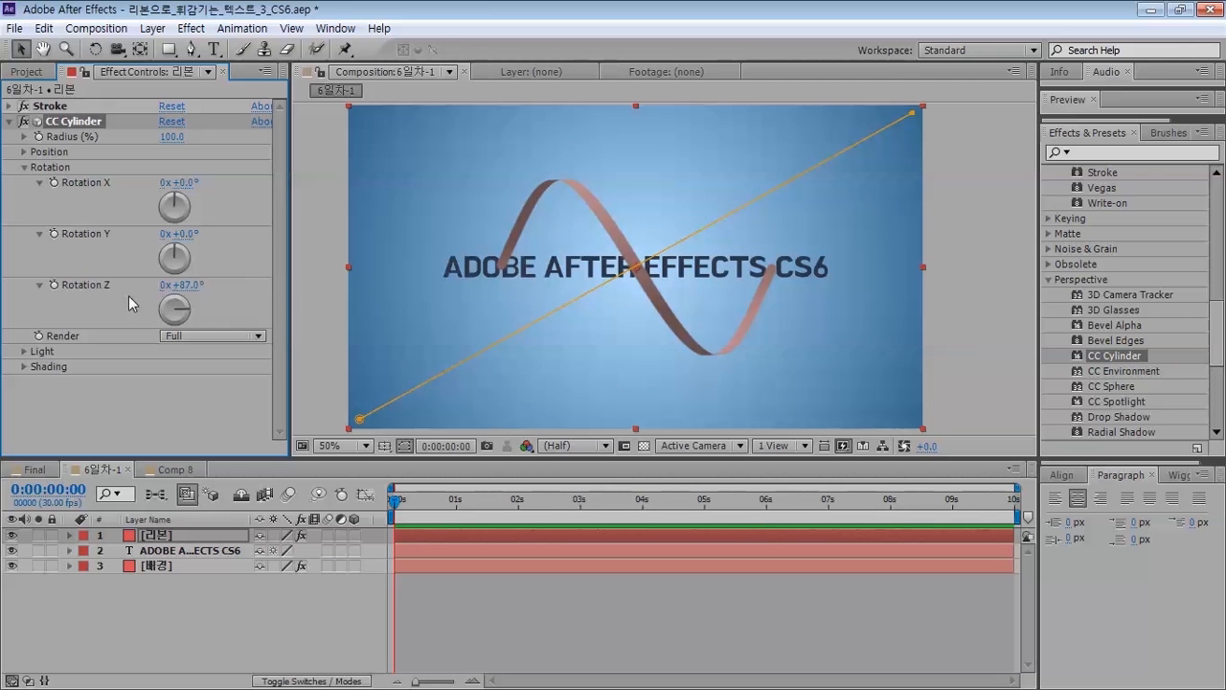
{"action": "left_click", "coordinate": [187, 285]}
{"action": "type", "text": "90"}
{"action": "key", "text": "Return"}
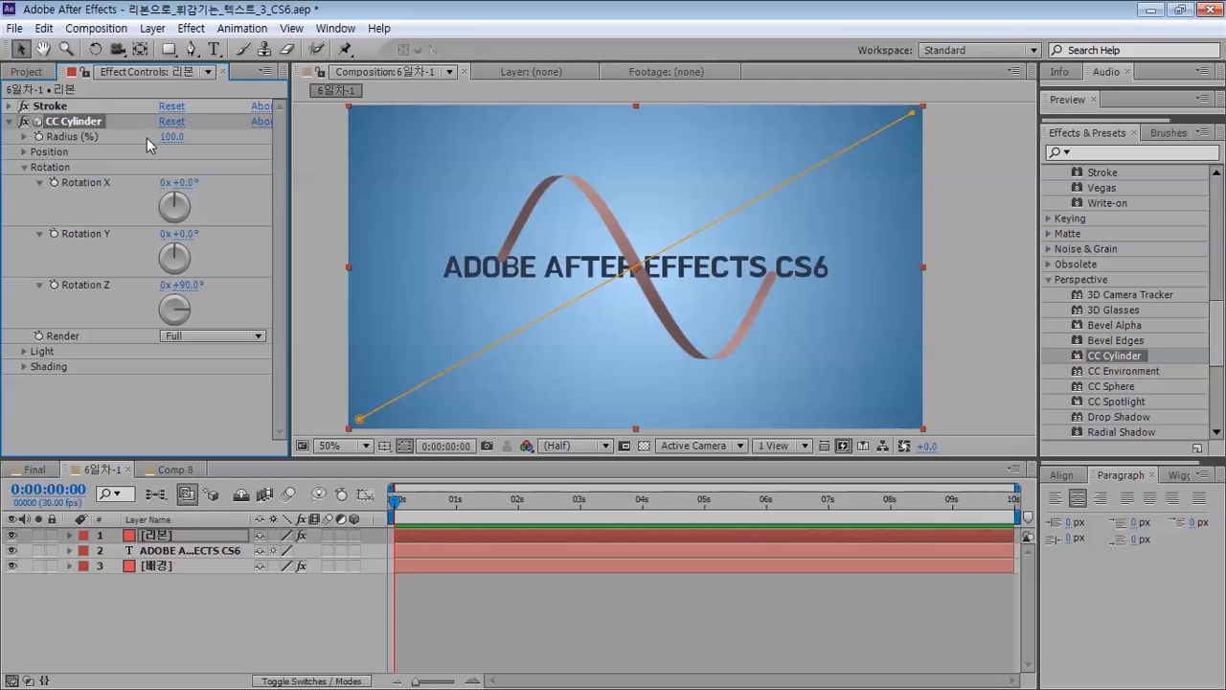
{"action": "left_click_drag", "start_coordinate": [163, 140], "coordinate": [119, 120]}
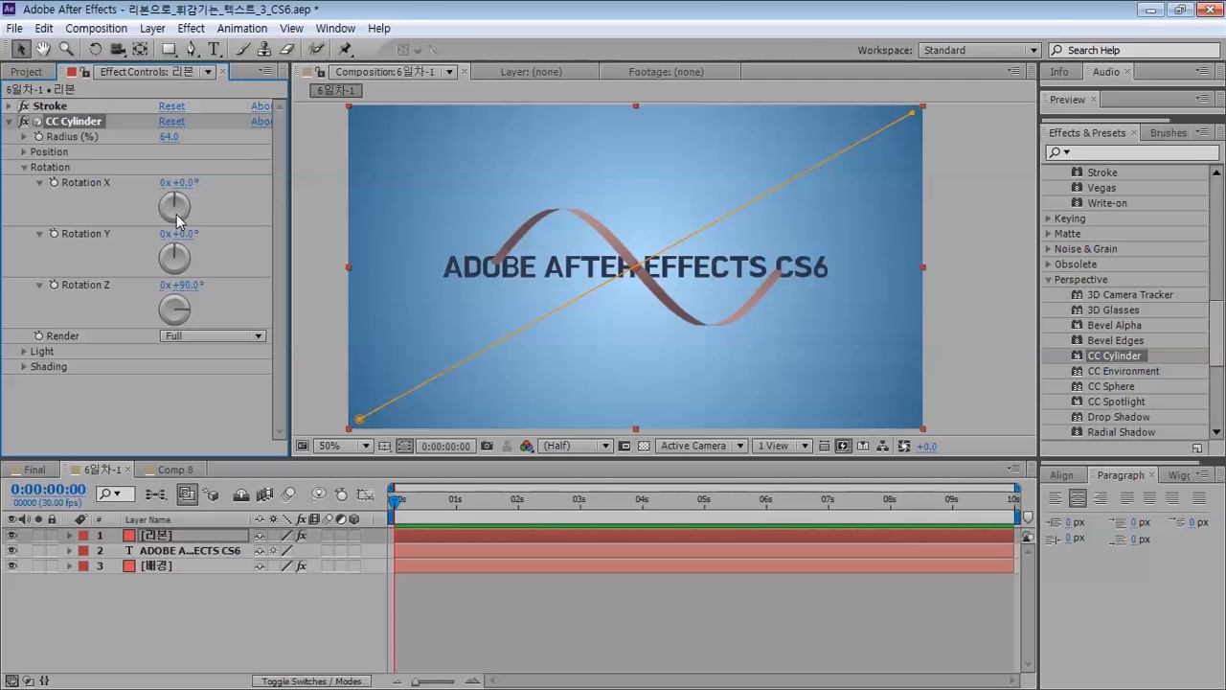
- Select the title text and 리본 layers alternately to examine their stacking order, ending on the title text
{"action": "left_click", "coordinate": [151, 552]}
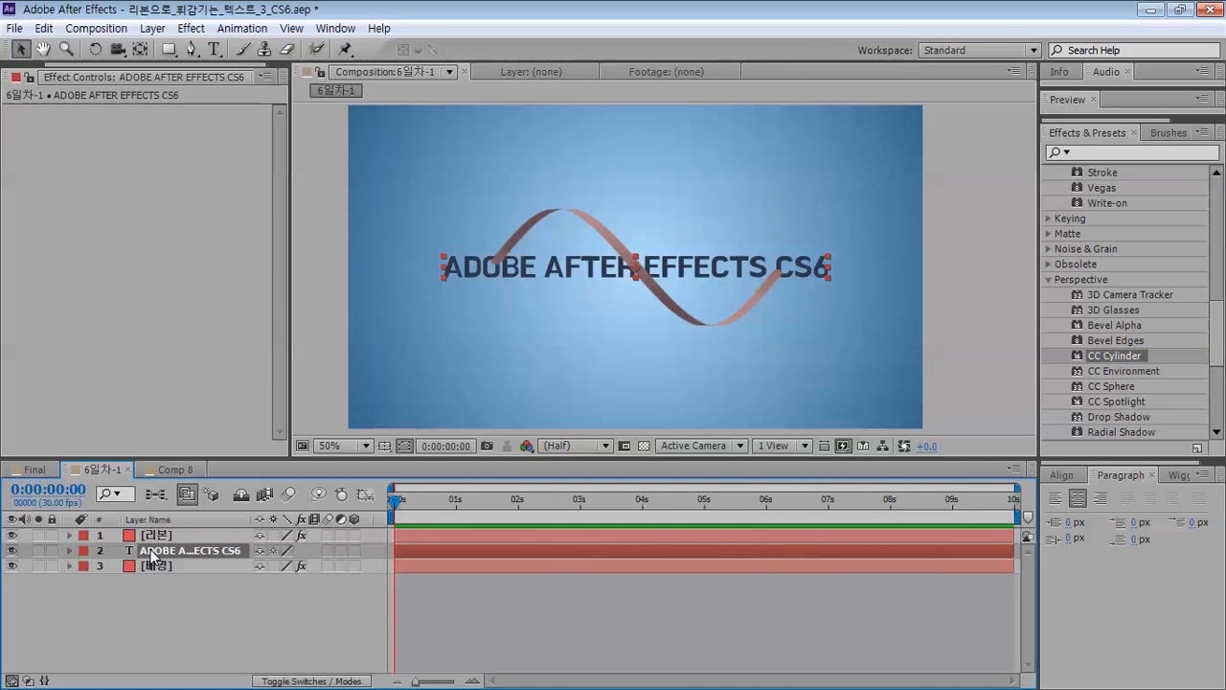
{"action": "left_click", "coordinate": [154, 535]}
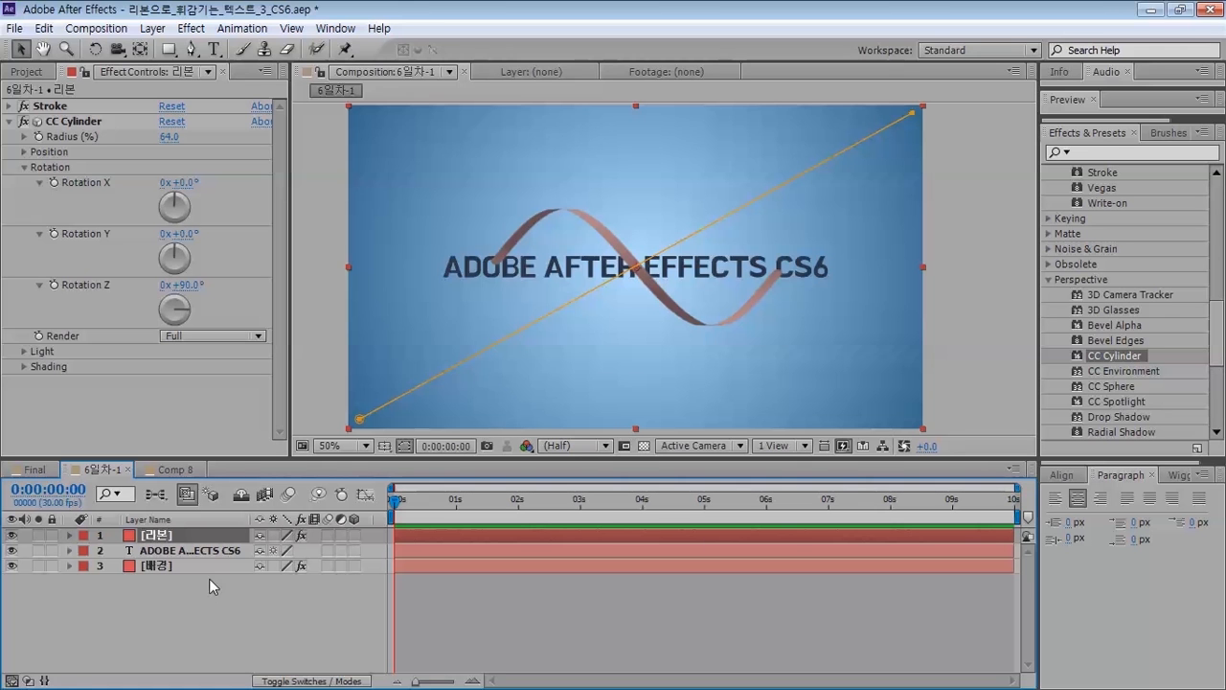
{"action": "left_click", "coordinate": [166, 552]}
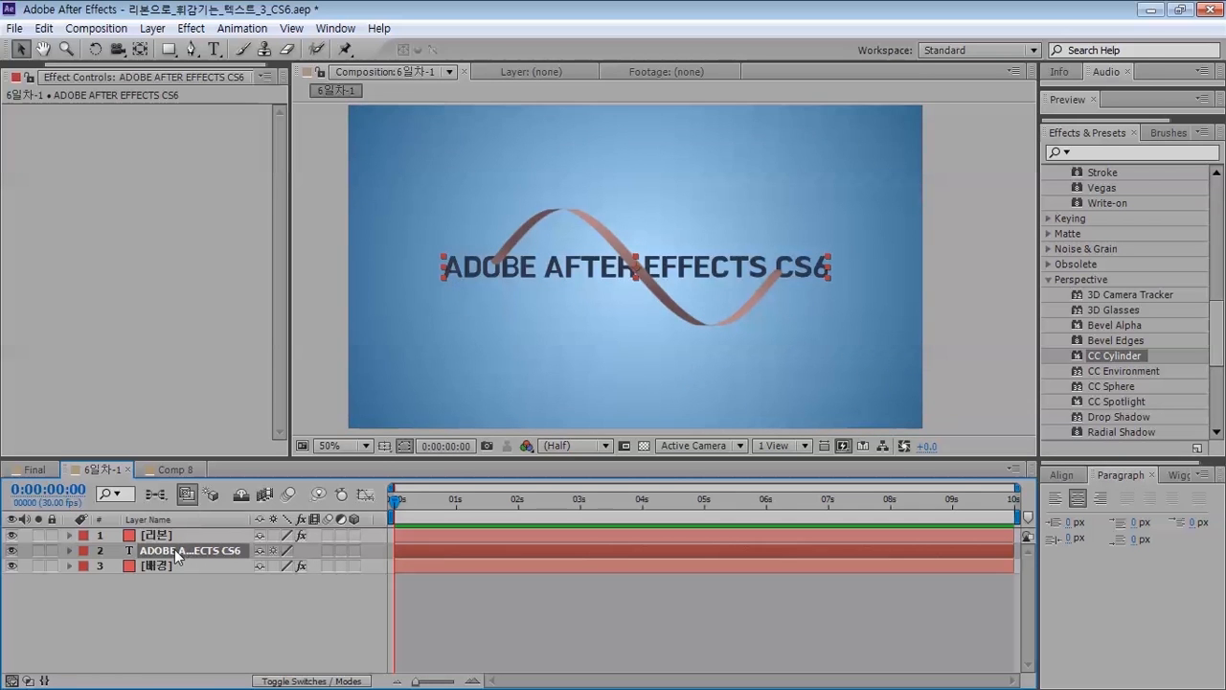
- Disable CC Cylinder on the 리본 layer and try moving the ribbon path's upper-right end point into the composition's corner
{"action": "left_click", "coordinate": [153, 536]}
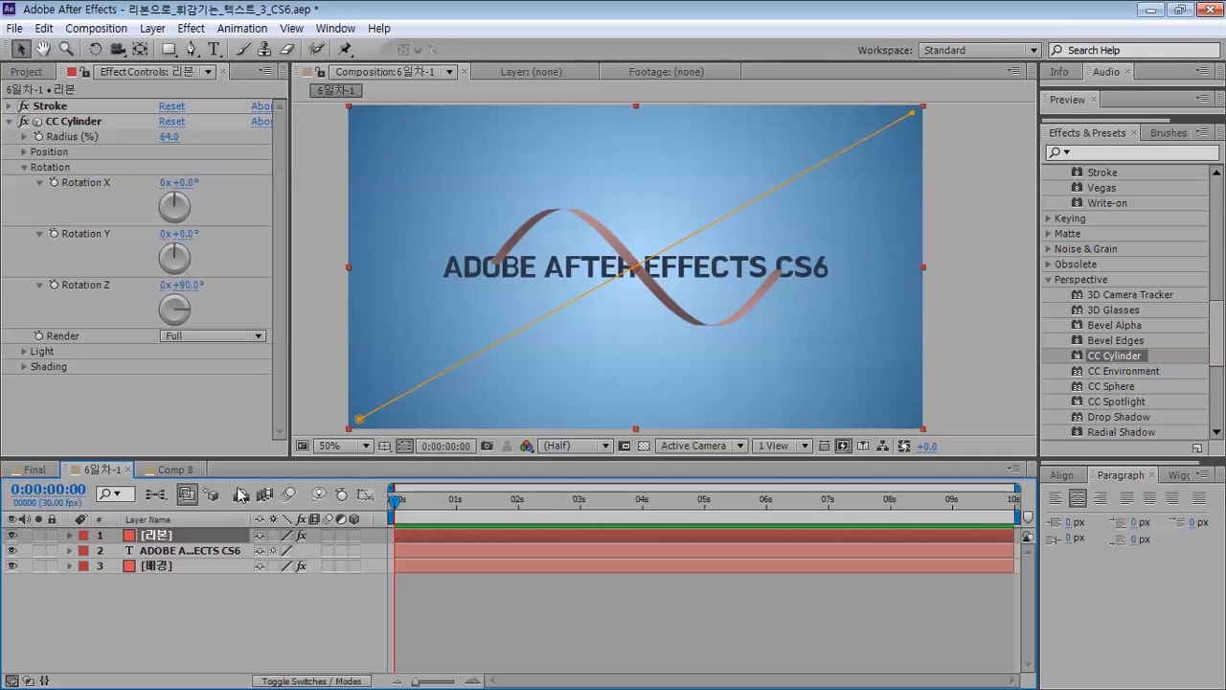
{"action": "left_click", "coordinate": [24, 122]}
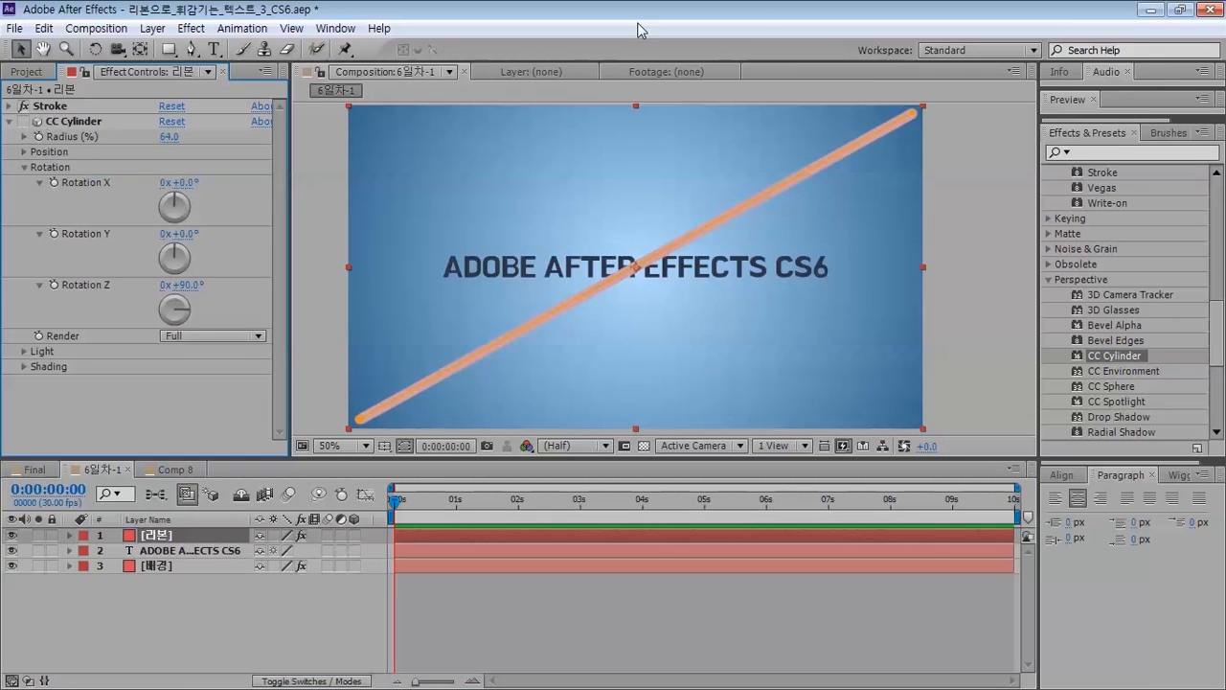
{"action": "left_click_drag", "start_coordinate": [894, 153], "coordinate": [879, 191]}
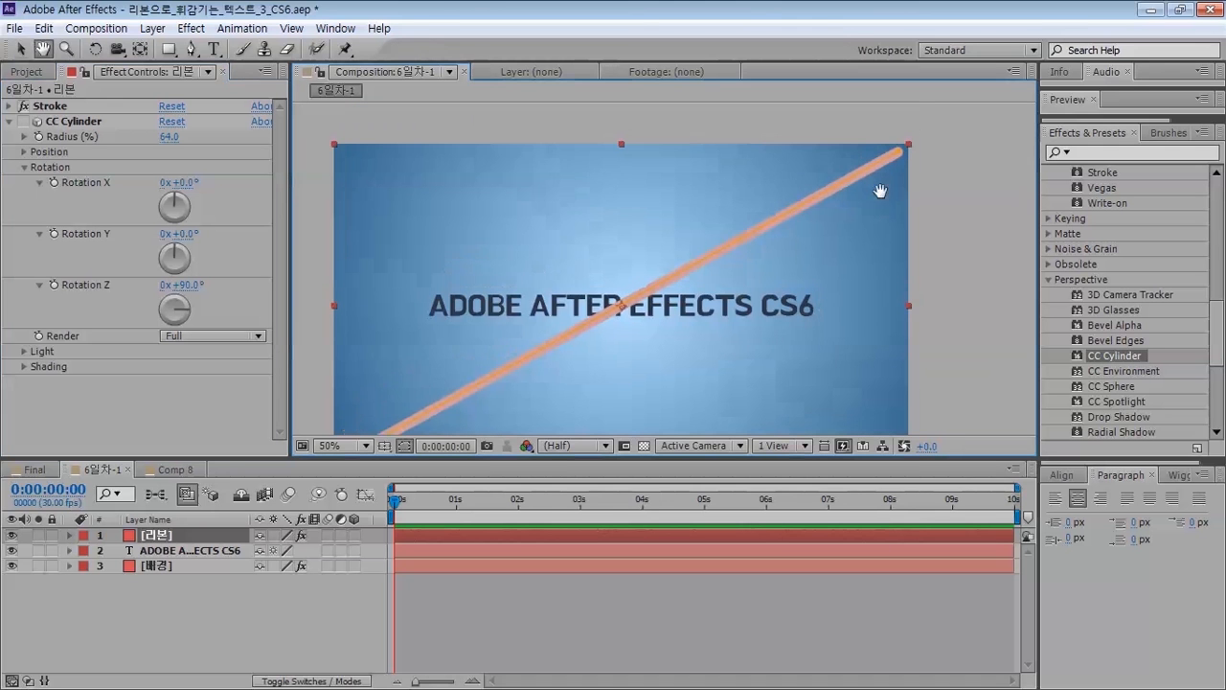
{"action": "key", "text": "ctrl+shift+h"}
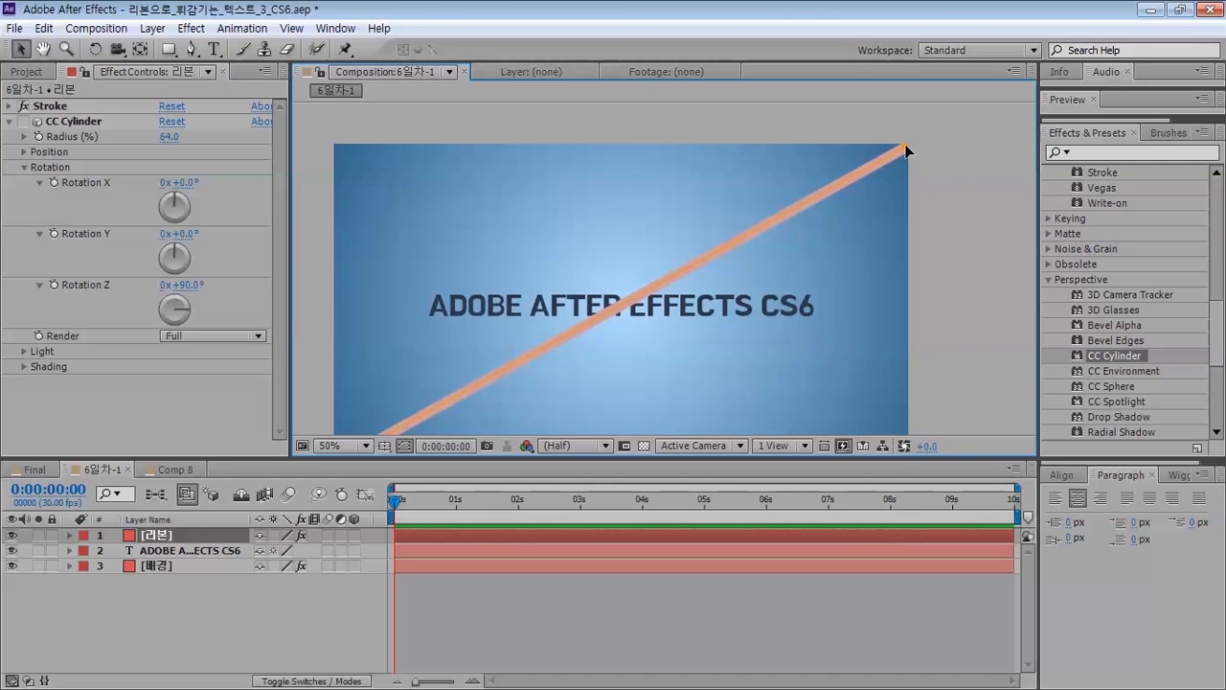
{"action": "left_click", "coordinate": [905, 147]}
{"action": "scroll", "coordinate": [905, 146], "scroll_direction": "up", "scroll_amount": 1}
{"action": "left_click_drag", "start_coordinate": [822, 242], "coordinate": [794, 283]}
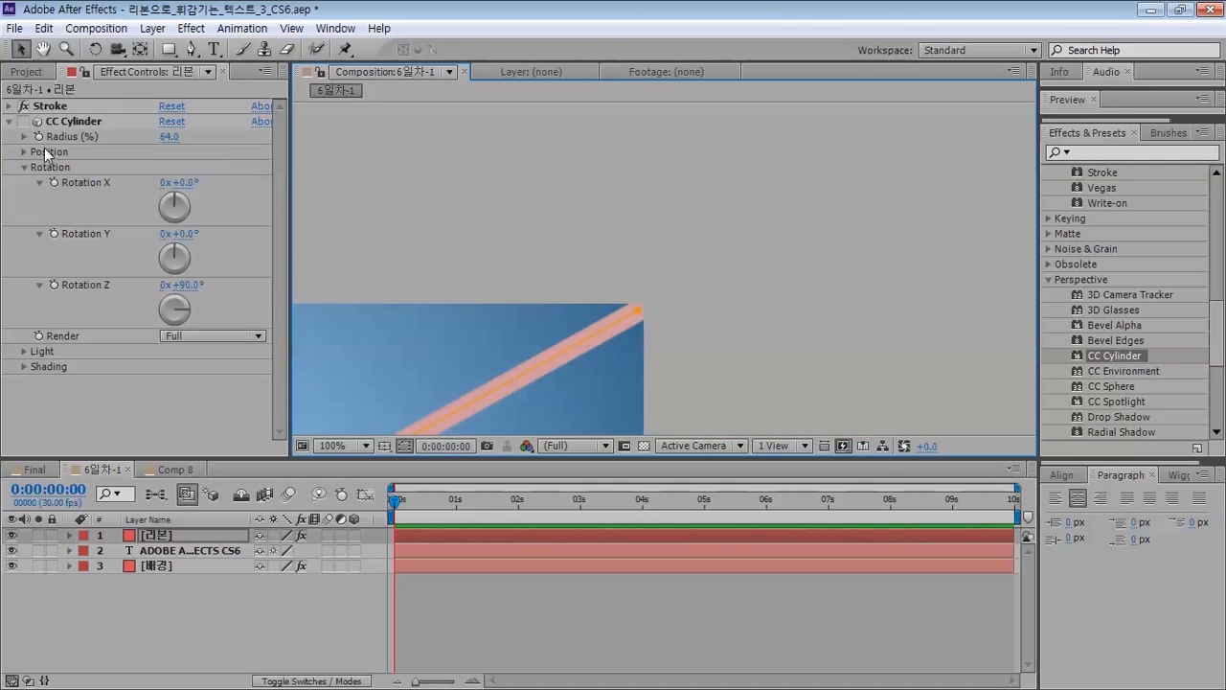
- Re-enable CC Cylinder and examine the ribbon's end over the title and the path's end point near the composition's corner
{"action": "left_click", "coordinate": [26, 122]}
{"action": "left_click_drag", "start_coordinate": [563, 187], "coordinate": [715, 122]}
{"action": "left_click_drag", "start_coordinate": [479, 364], "coordinate": [757, 118]}
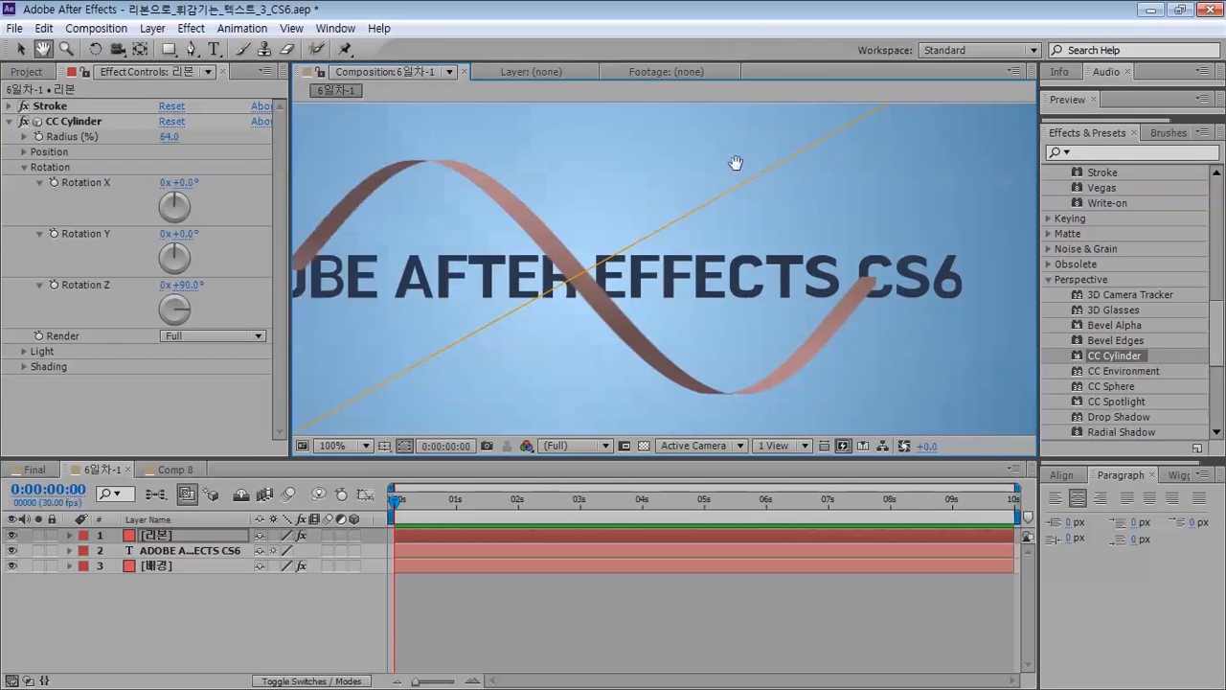
{"action": "scroll", "coordinate": [922, 296], "scroll_direction": "up", "scroll_amount": 4}
{"action": "left_click_drag", "start_coordinate": [922, 296], "coordinate": [343, 253]}
{"action": "key", "text": "v"}
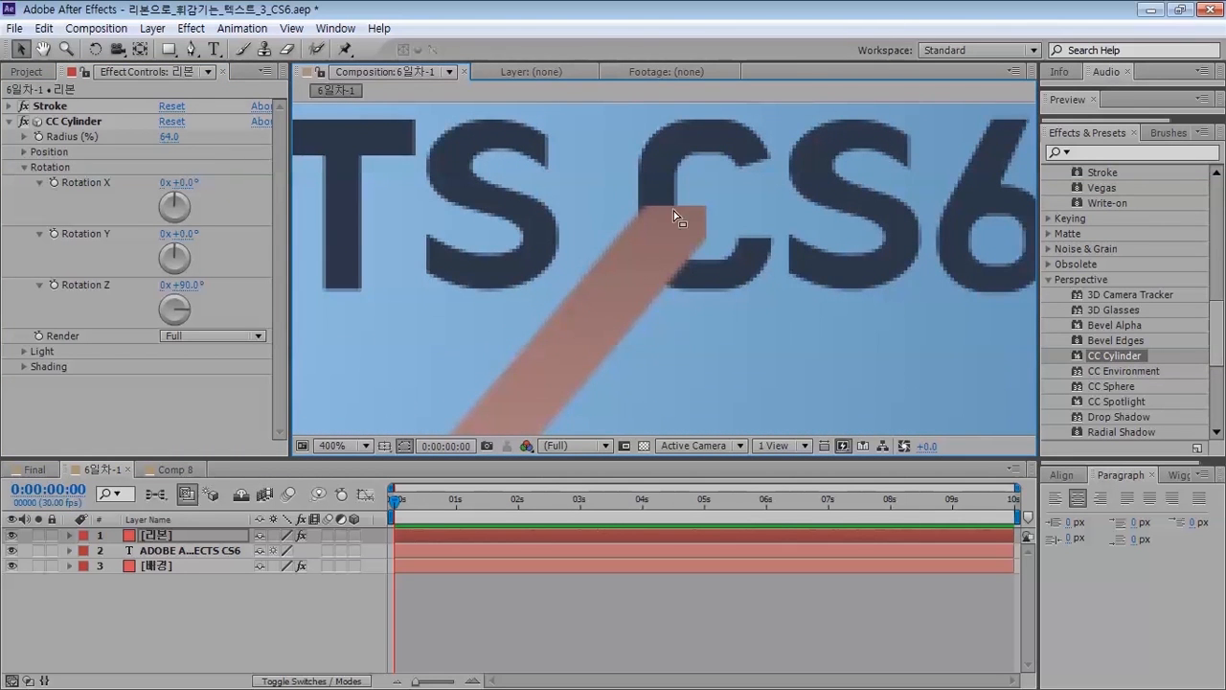
{"action": "key", "text": "h"}
{"action": "left_click_drag", "start_coordinate": [721, 161], "coordinate": [497, 324]}
{"action": "left_click_drag", "start_coordinate": [592, 202], "coordinate": [575, 383]}
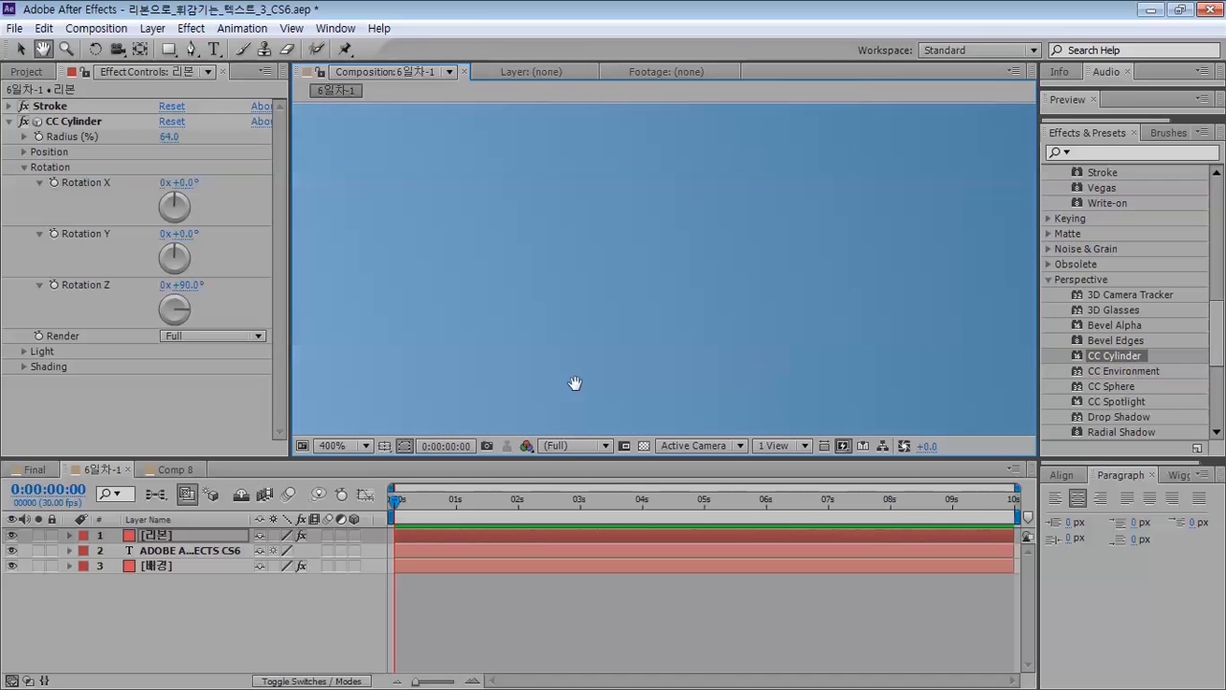
{"action": "scroll", "coordinate": [727, 246], "scroll_direction": "down", "scroll_amount": 4}
{"action": "key", "text": "v"}
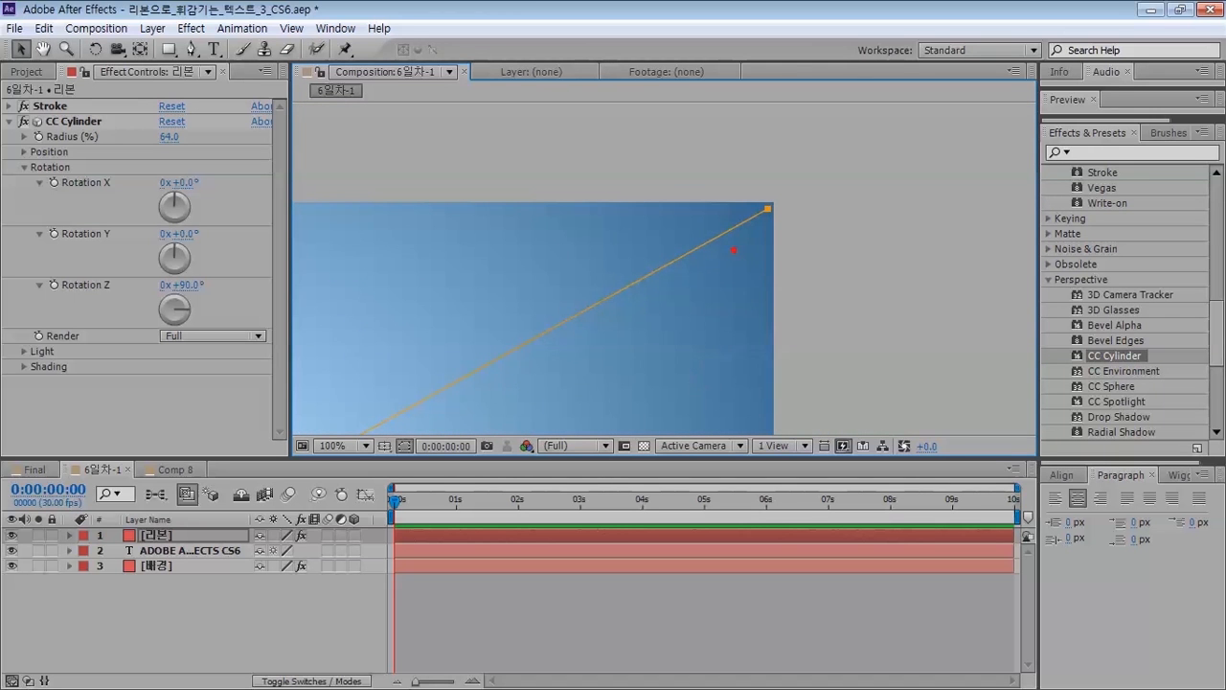
{"action": "mouse_move", "coordinate": [616, 201]}
{"action": "left_mouse_down"}
{"action": "mouse_move", "coordinate": [786, 201]}
{"action": "mouse_move", "coordinate": [775, 201]}
{"action": "mouse_move", "coordinate": [775, 364]}
{"action": "left_mouse_up"}
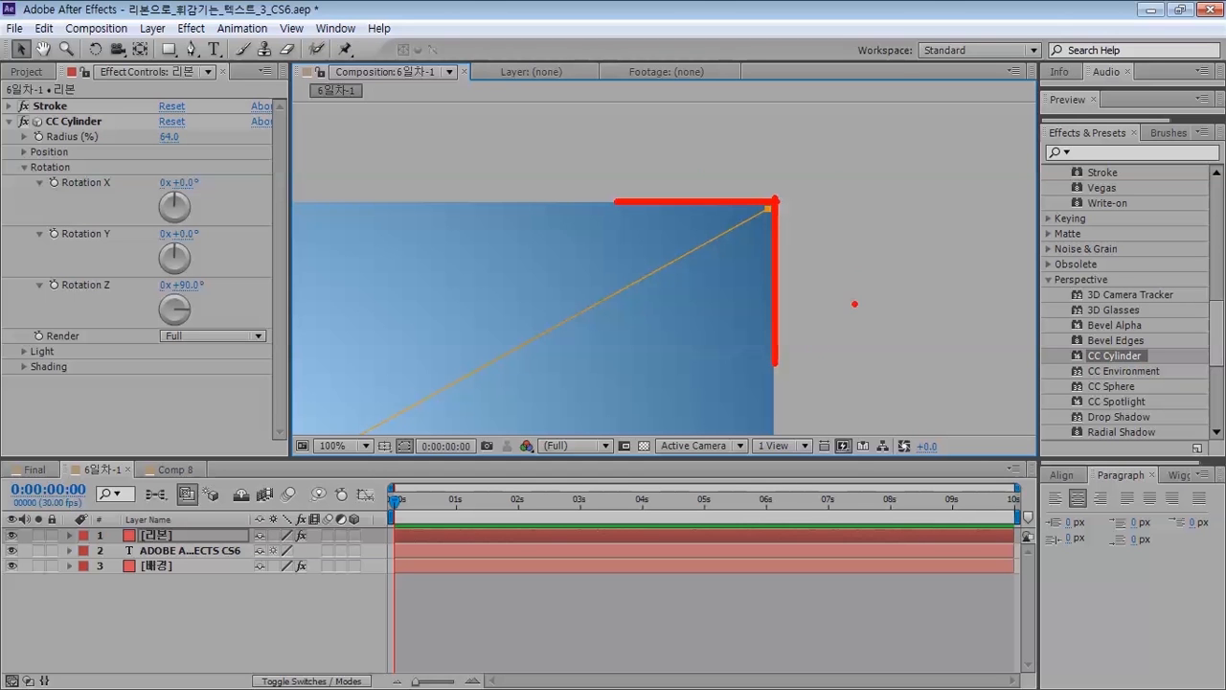
{"action": "key", "text": "Escape"}
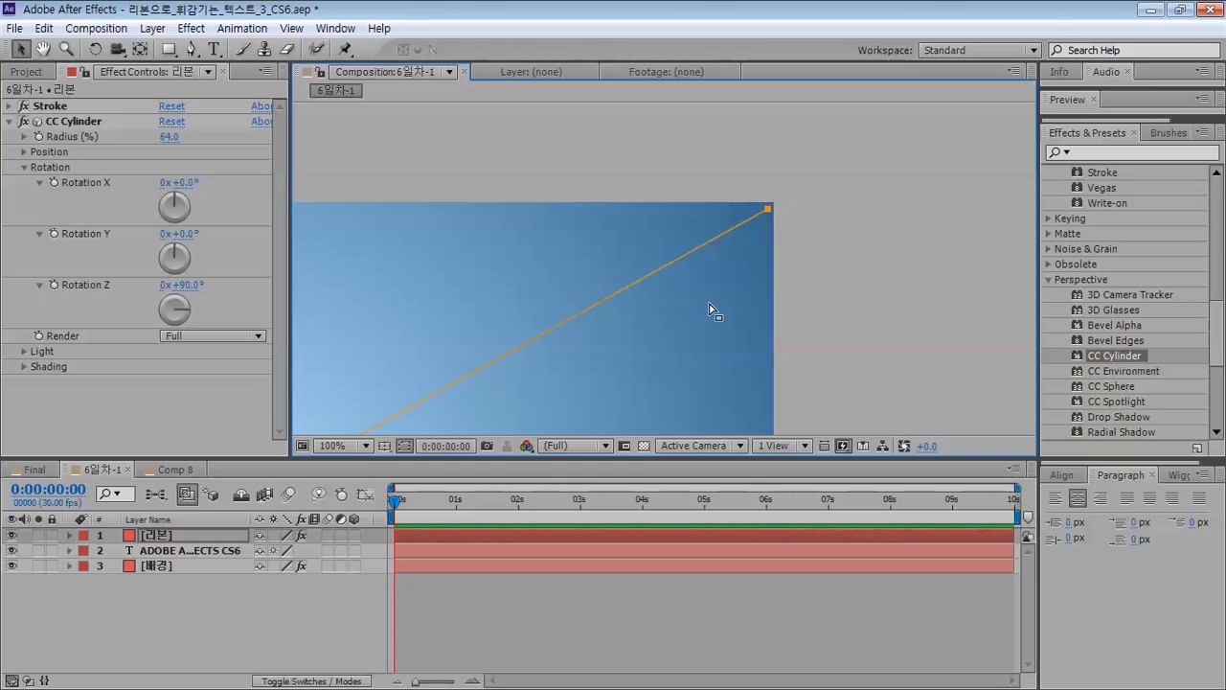
- Move the ribbon path's upper-right end point slightly inward from the composition's corner and check the bent ribbon's end
{"action": "left_click_drag", "start_coordinate": [769, 209], "coordinate": [763, 218]}
{"action": "key", "text": "space"}
{"action": "left_click_drag", "start_coordinate": [673, 295], "coordinate": [718, 182]}
{"action": "left_click_drag", "start_coordinate": [633, 297], "coordinate": [672, 229]}
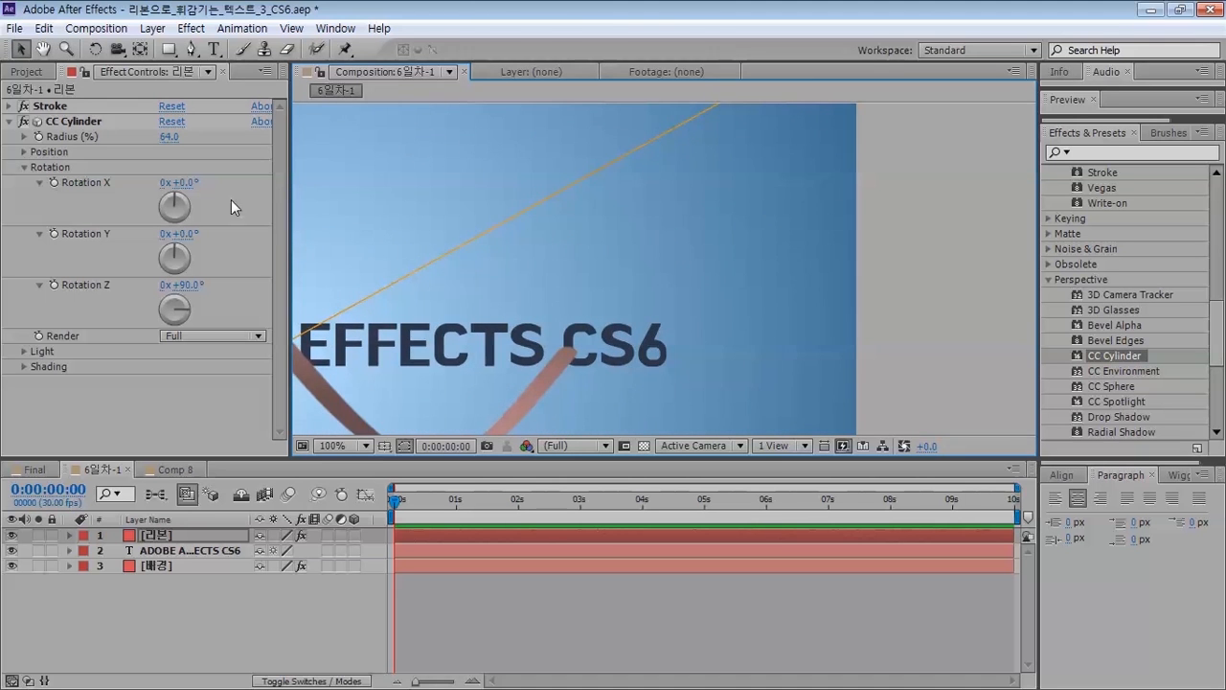
- Disable CC Cylinder temporarily to examine whether both rounded ends of the flat ribbon lie inside the composition, and re-enable it
{"action": "left_click", "coordinate": [23, 122]}
{"action": "left_click_drag", "start_coordinate": [531, 354], "coordinate": [514, 379]}
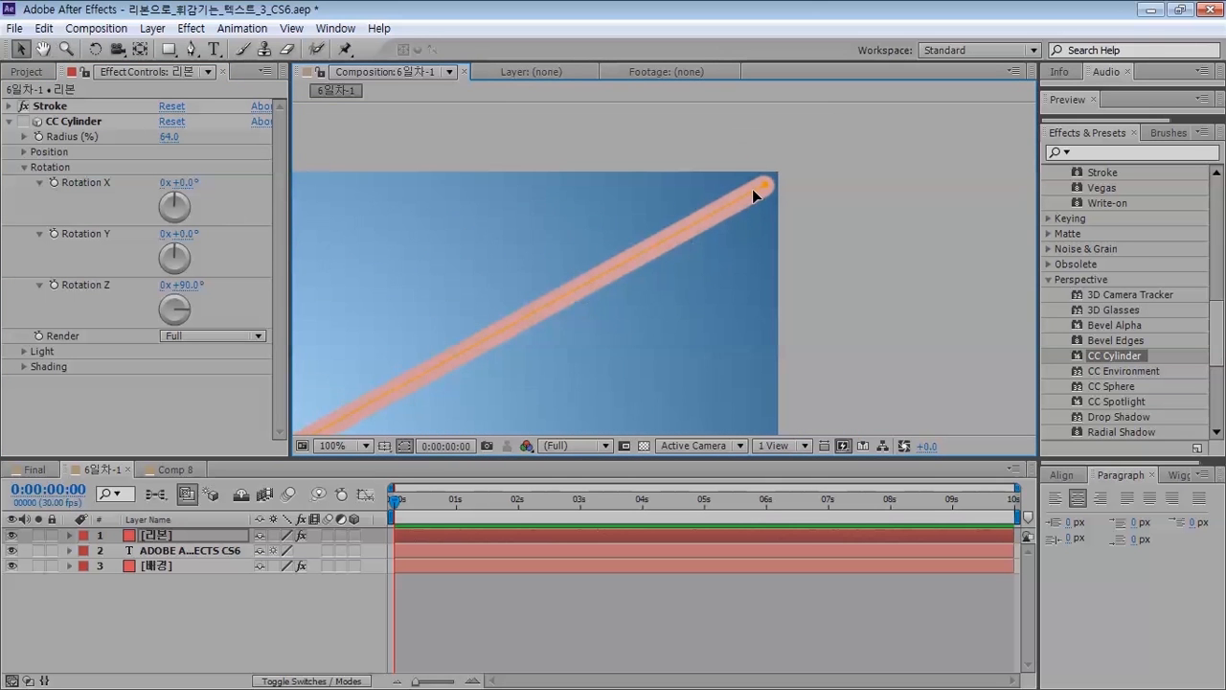
{"action": "left_click_drag", "start_coordinate": [614, 298], "coordinate": [977, 173]}
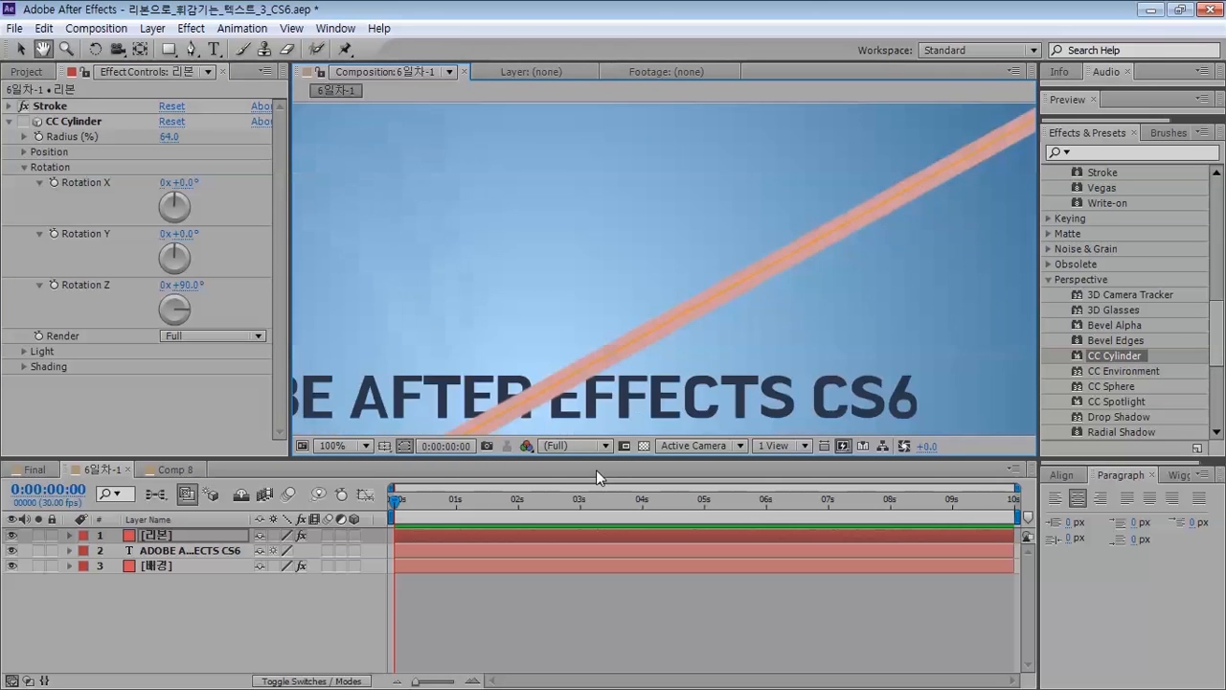
{"action": "left_click_drag", "start_coordinate": [629, 273], "coordinate": [967, 20]}
{"action": "left_click_drag", "start_coordinate": [439, 358], "coordinate": [658, 214]}
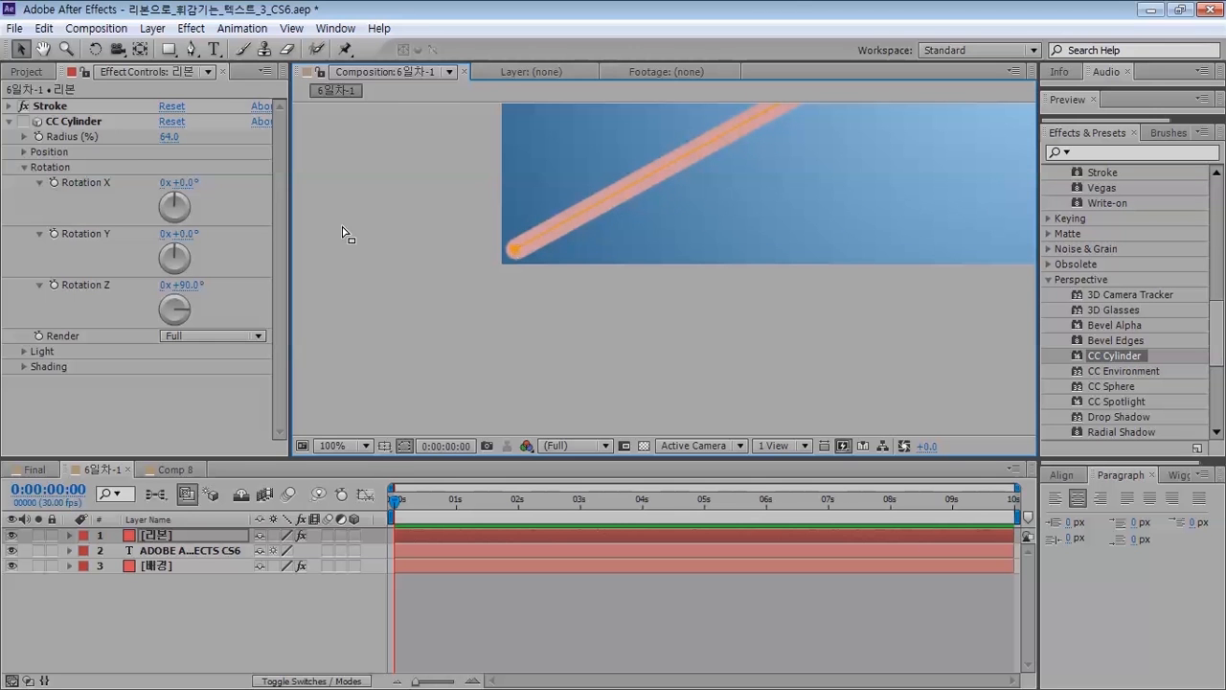
{"action": "left_click", "coordinate": [23, 120]}
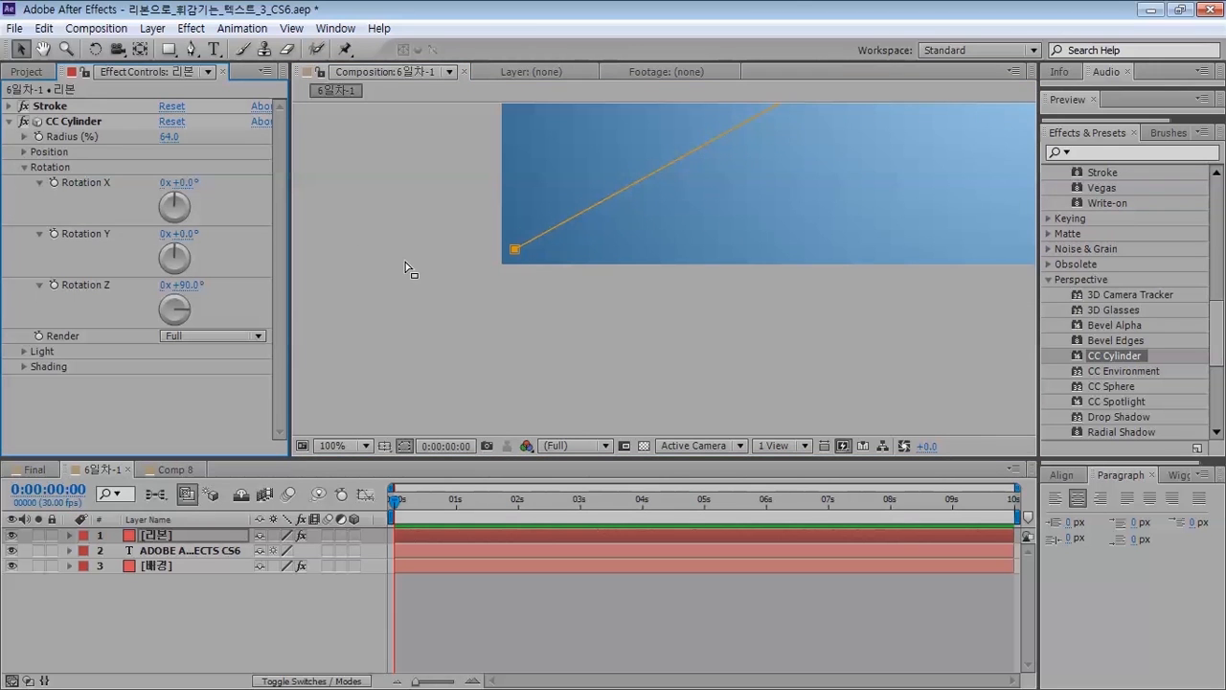
- Select the title text and close the Brushes panel to bring up the text's character settings
{"action": "scroll", "coordinate": [553, 230], "scroll_direction": "down", "scroll_amount": 4}
{"action": "left_click_drag", "start_coordinate": [553, 230], "coordinate": [409, 238]}
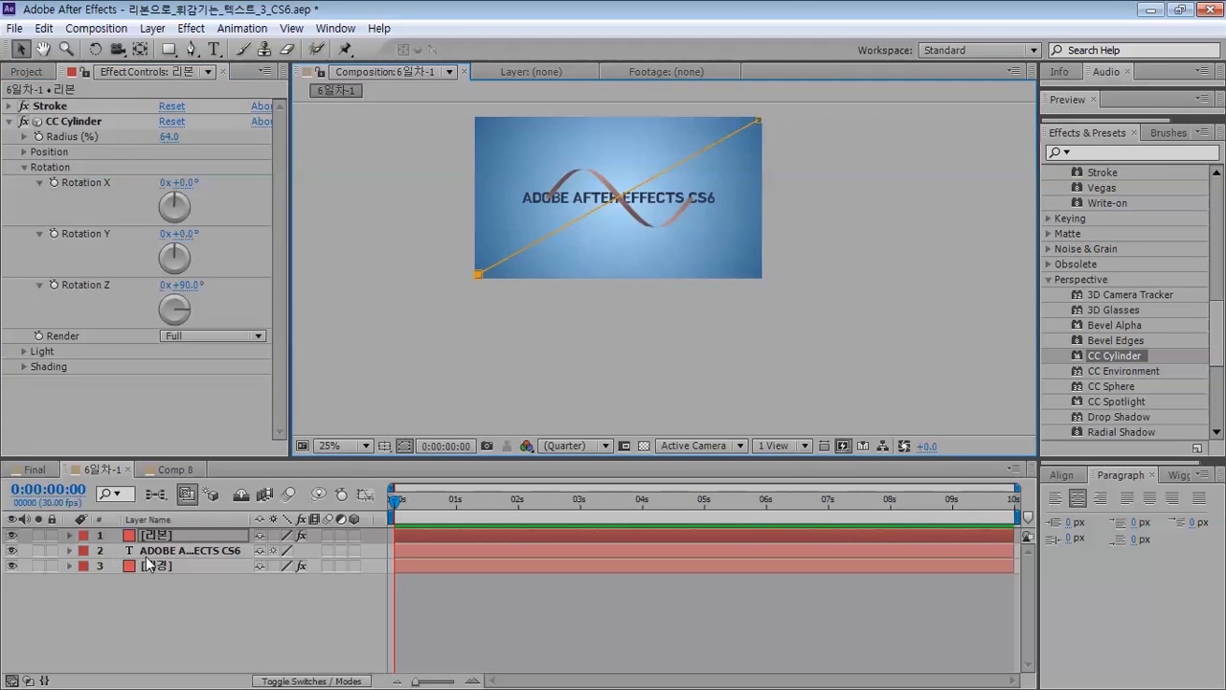
{"action": "left_click", "coordinate": [536, 198]}
{"action": "left_click", "coordinate": [1171, 134]}
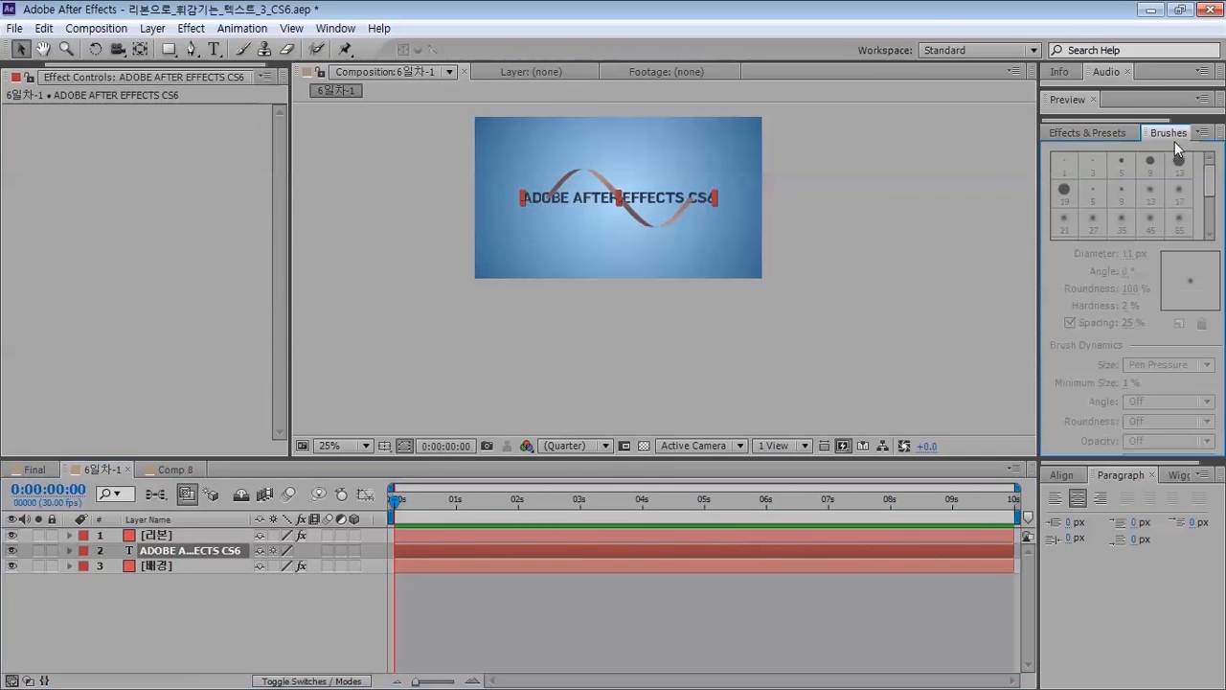
{"action": "key", "text": "ctrl+w"}
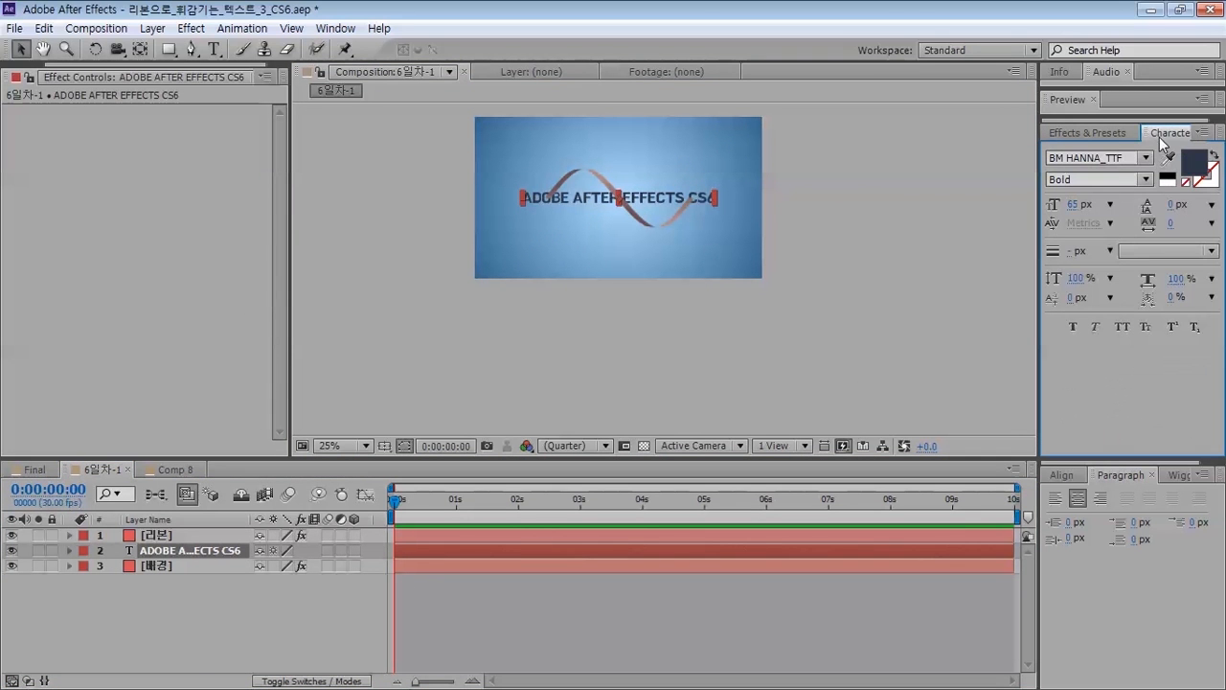
- Set the font size of the "ADOBE AFTER EFFECTS CS6" text to 53 px
{"action": "left_click_drag", "start_coordinate": [1074, 204], "coordinate": [1055, 204]}
{"action": "scroll", "coordinate": [896, 236], "scroll_direction": "up", "scroll_amount": 2}
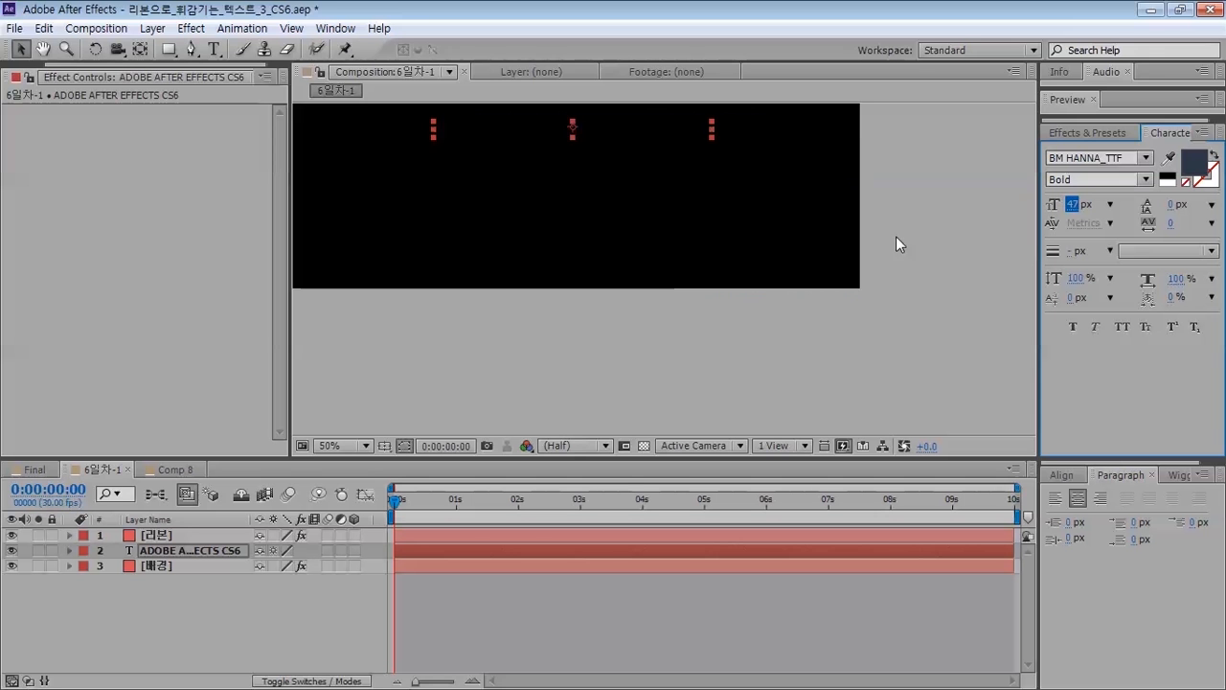
{"action": "left_click_drag", "start_coordinate": [1087, 209], "coordinate": [1086, 204]}
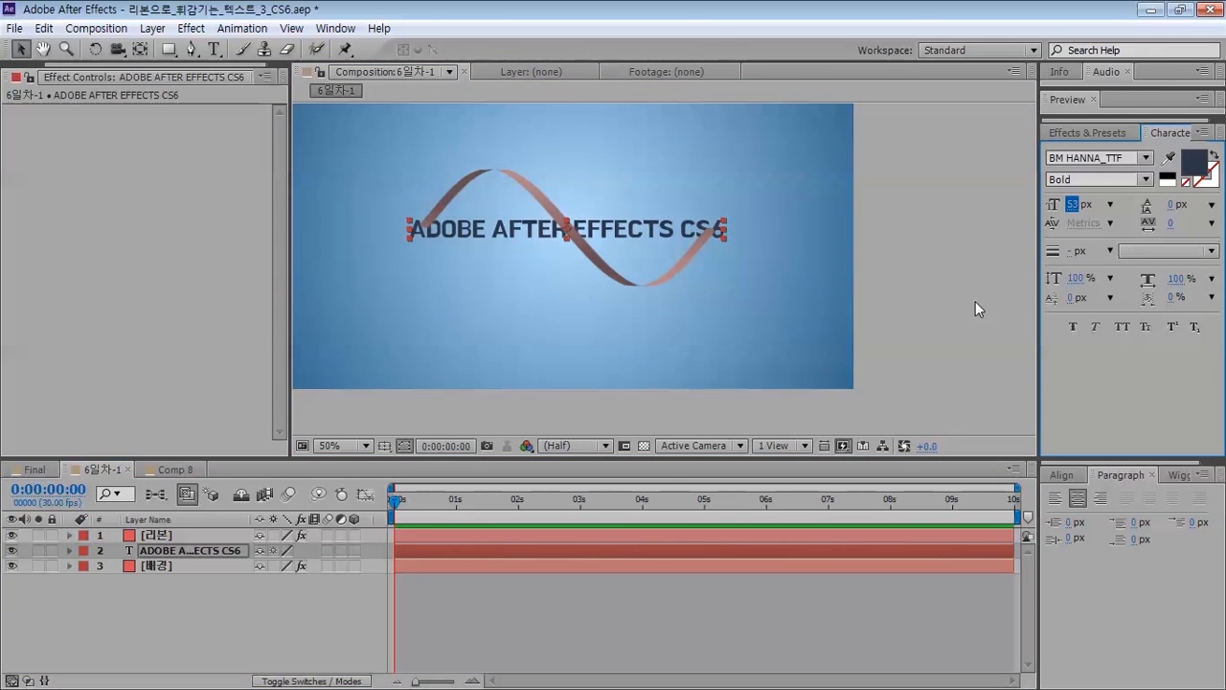
- Set the title text layer's anchor point to 0.0, -16.3 and check up close that it sits at the letters' vertical centre
{"action": "key", "text": "a"}
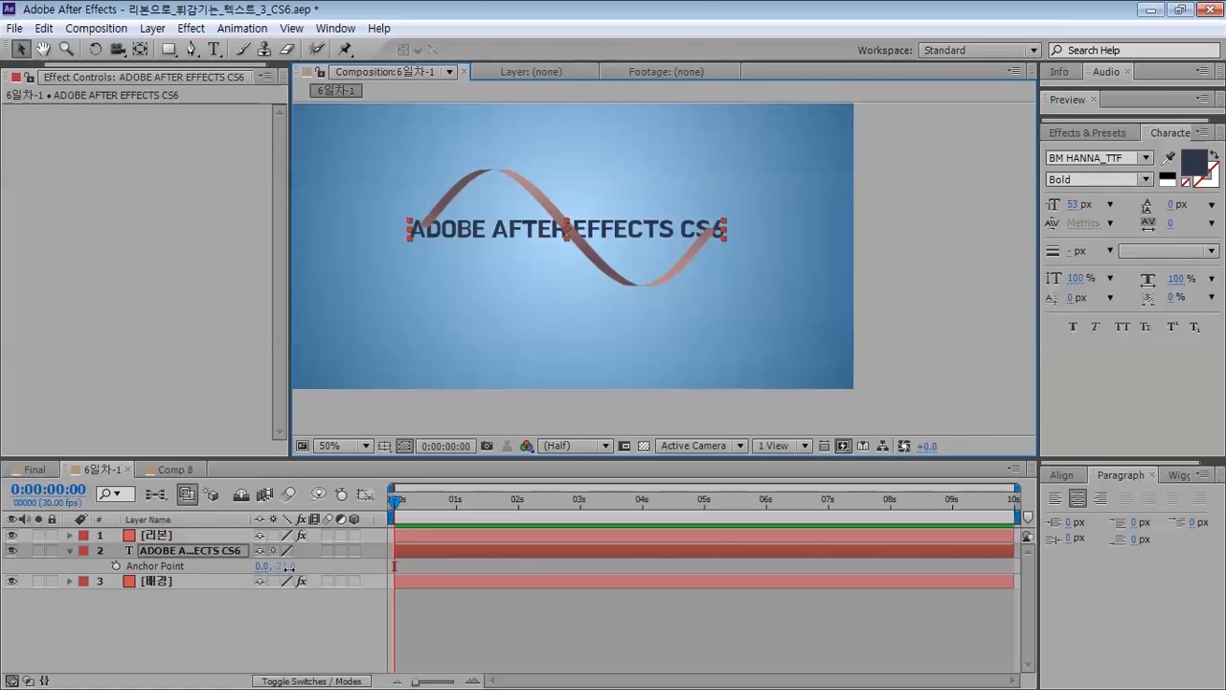
{"action": "left_click_drag", "start_coordinate": [286, 567], "coordinate": [343, 555]}
{"action": "key", "text": "period"}
{"action": "key", "text": "period"}
{"action": "key", "text": "period"}
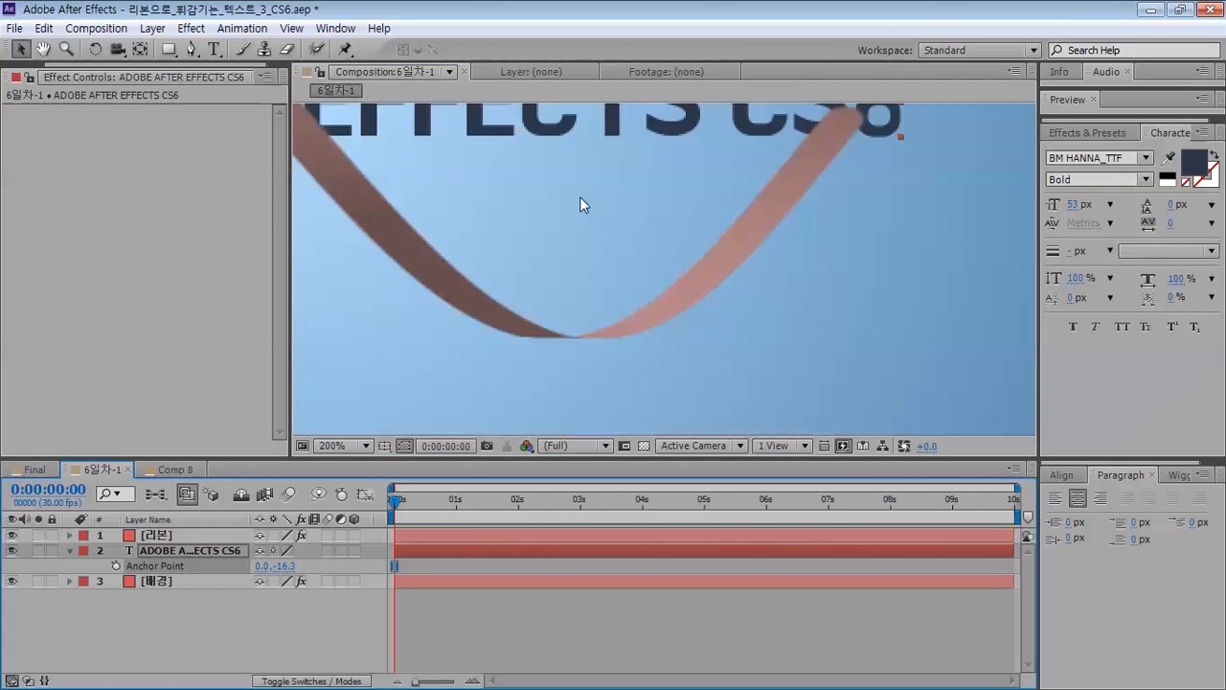
{"action": "key", "text": "space"}
{"action": "left_click_drag", "start_coordinate": [532, 186], "coordinate": [766, 317]}
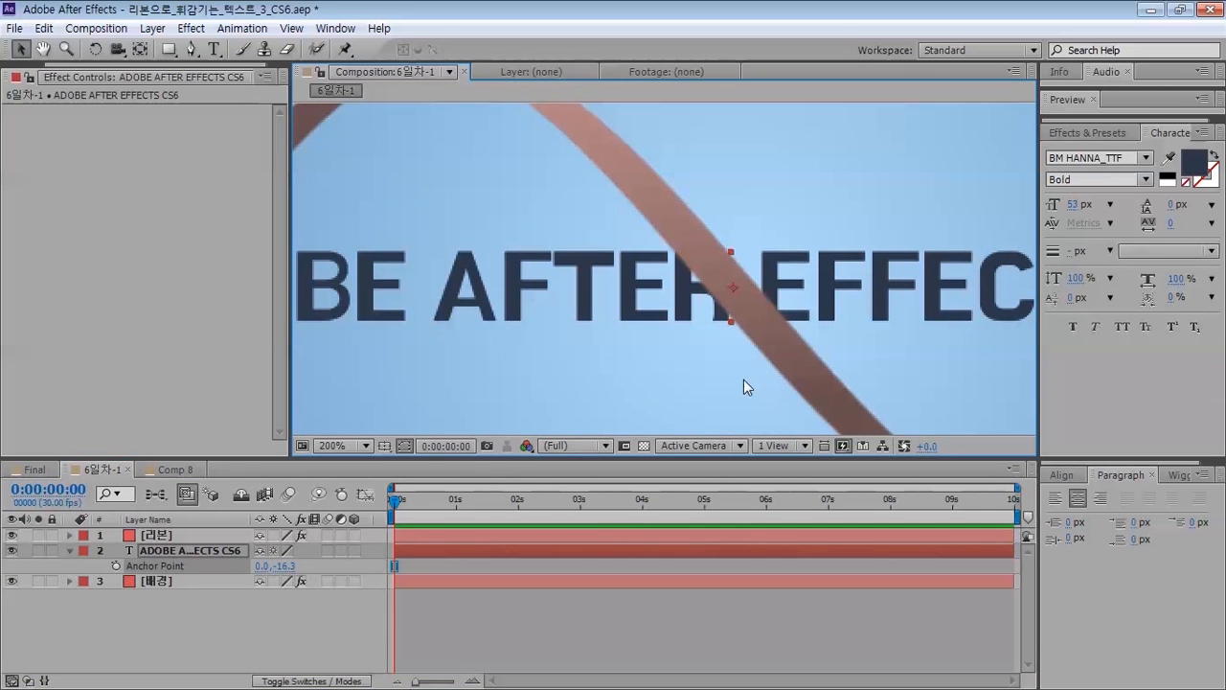
{"action": "key", "text": "a"}
{"action": "left_click", "coordinate": [135, 586]}
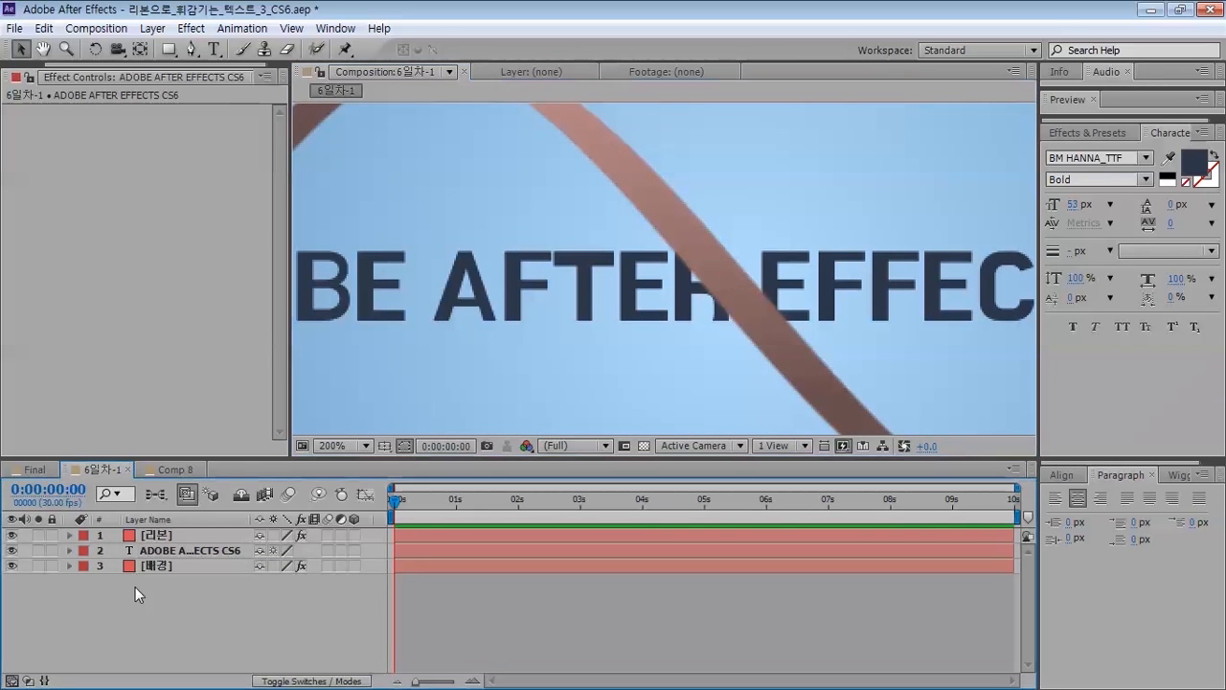
- Set the character tracking to -31 with no layer selected, and select the title text layer
{"action": "scroll", "coordinate": [649, 205], "scroll_direction": "down", "scroll_amount": 4}
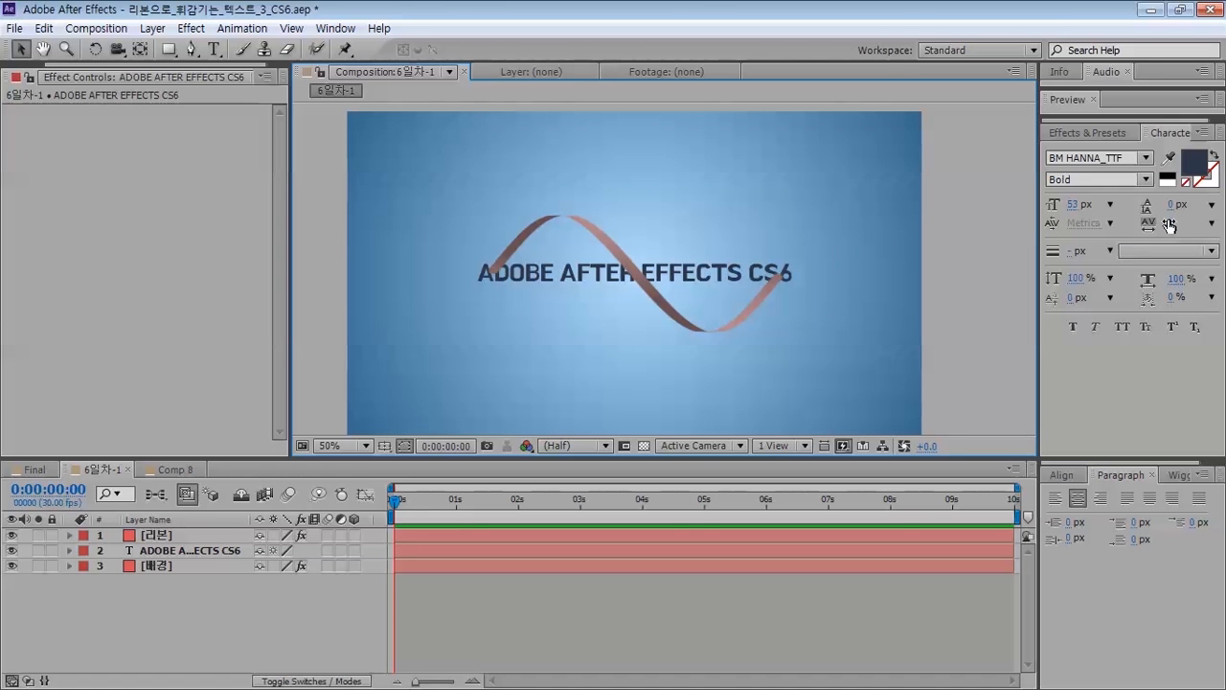
{"action": "left_click_drag", "start_coordinate": [1169, 225], "coordinate": [1141, 225]}
{"action": "left_click", "coordinate": [150, 550]}
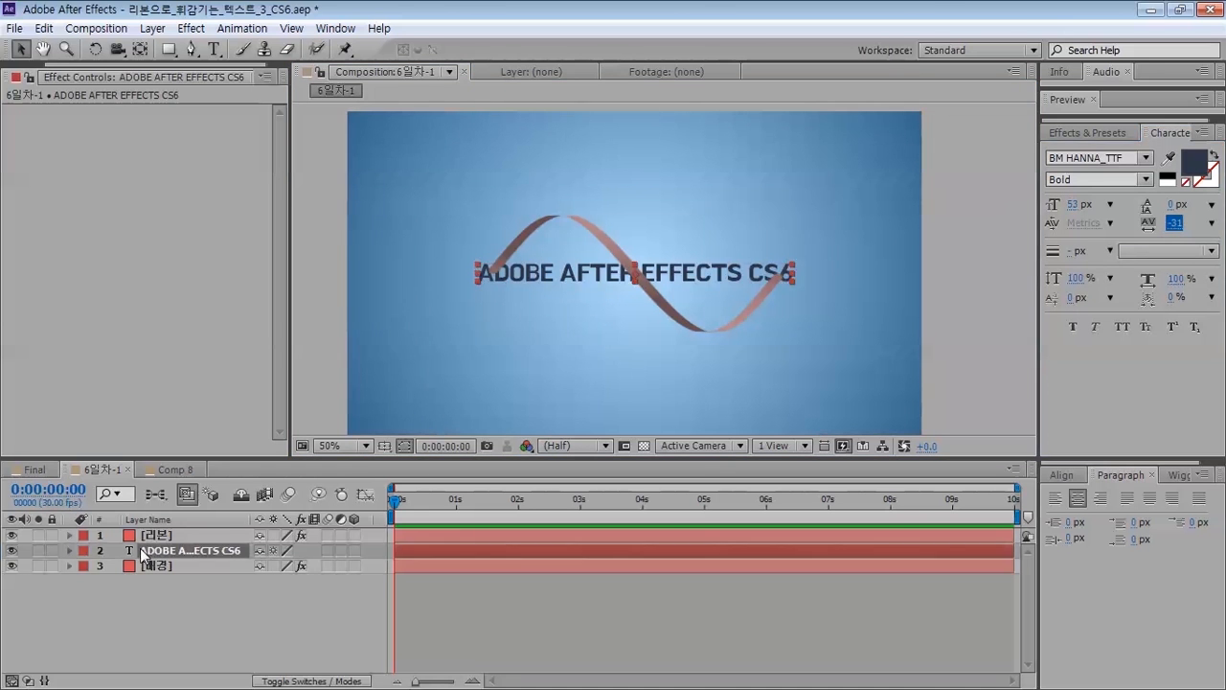
- Enlarge the timeline area and select the 리본 layer to show its CC Cylinder rotation settings
{"action": "left_click", "coordinate": [169, 533]}
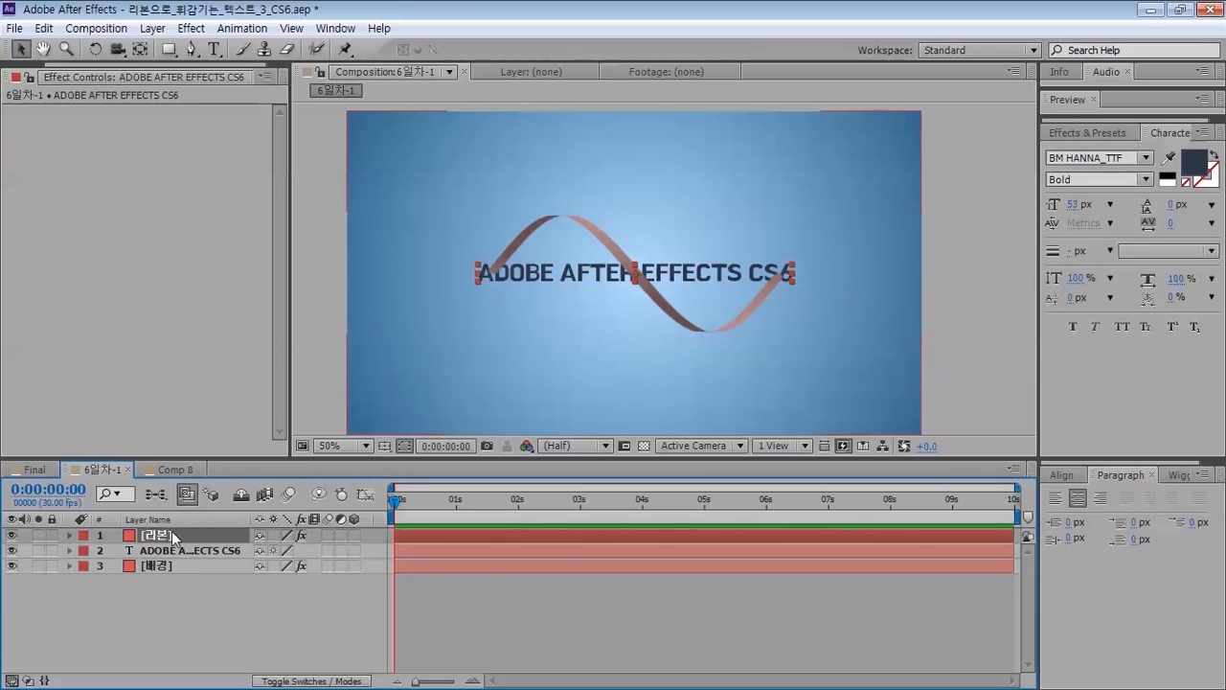
{"action": "left_click", "coordinate": [95, 289]}
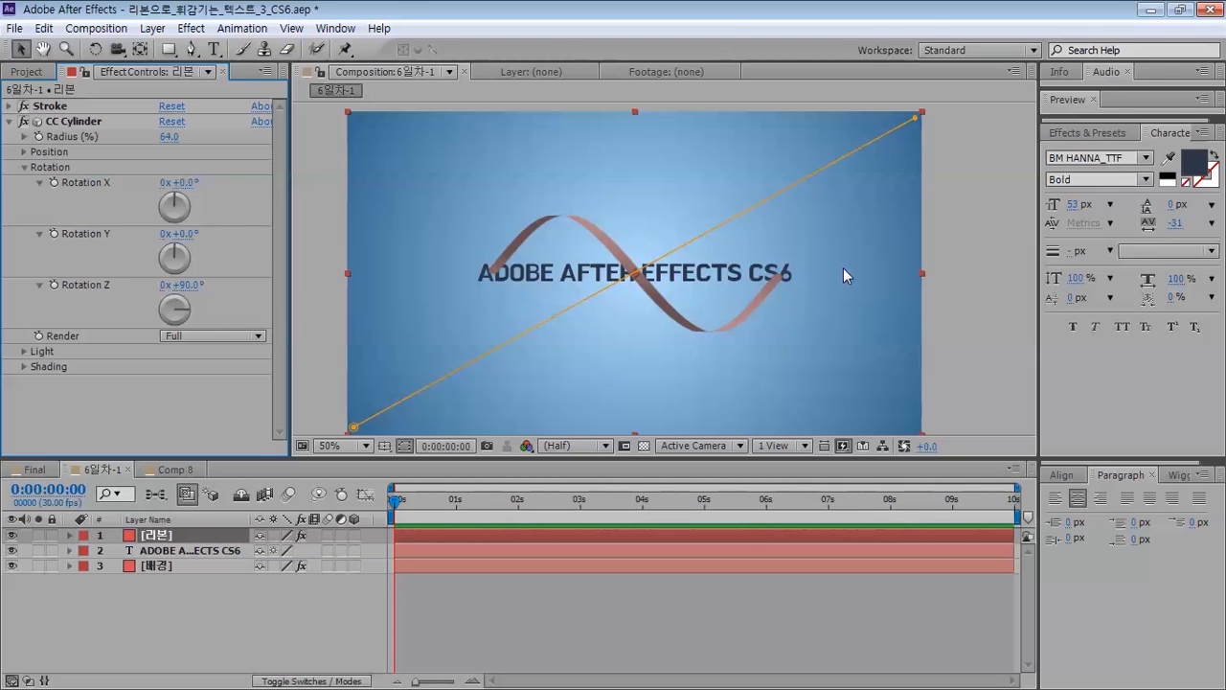
{"action": "left_click", "coordinate": [196, 552]}
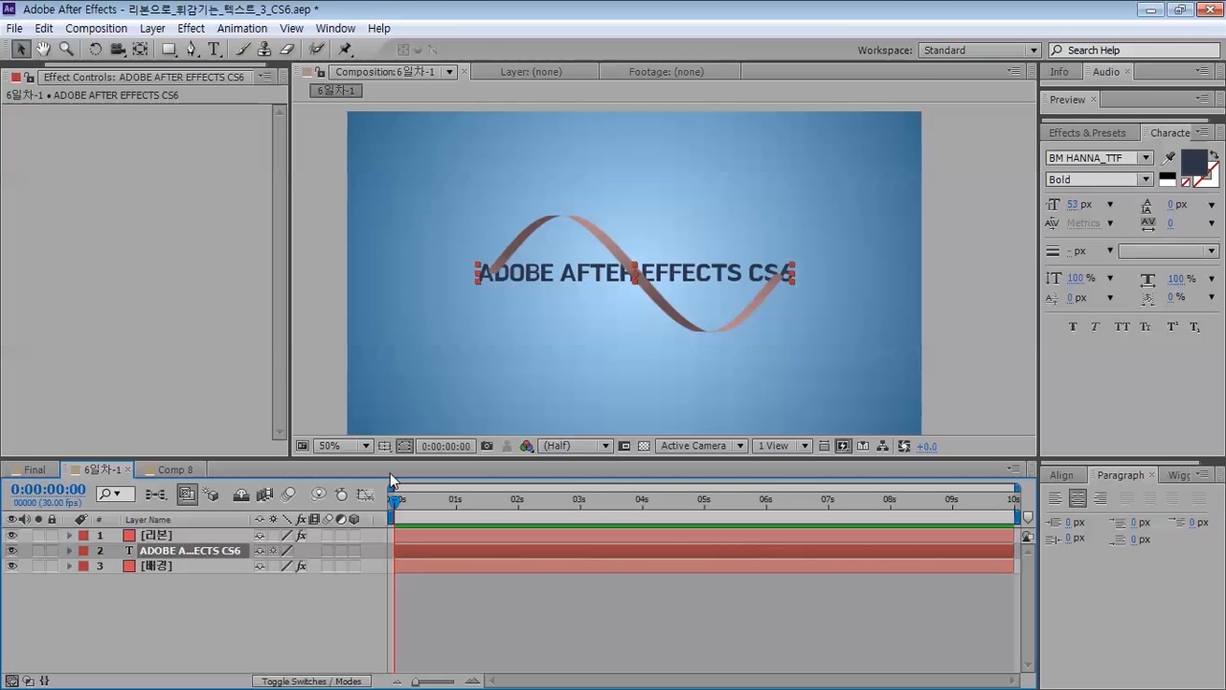
{"action": "left_click_drag", "start_coordinate": [384, 458], "coordinate": [385, 415]}
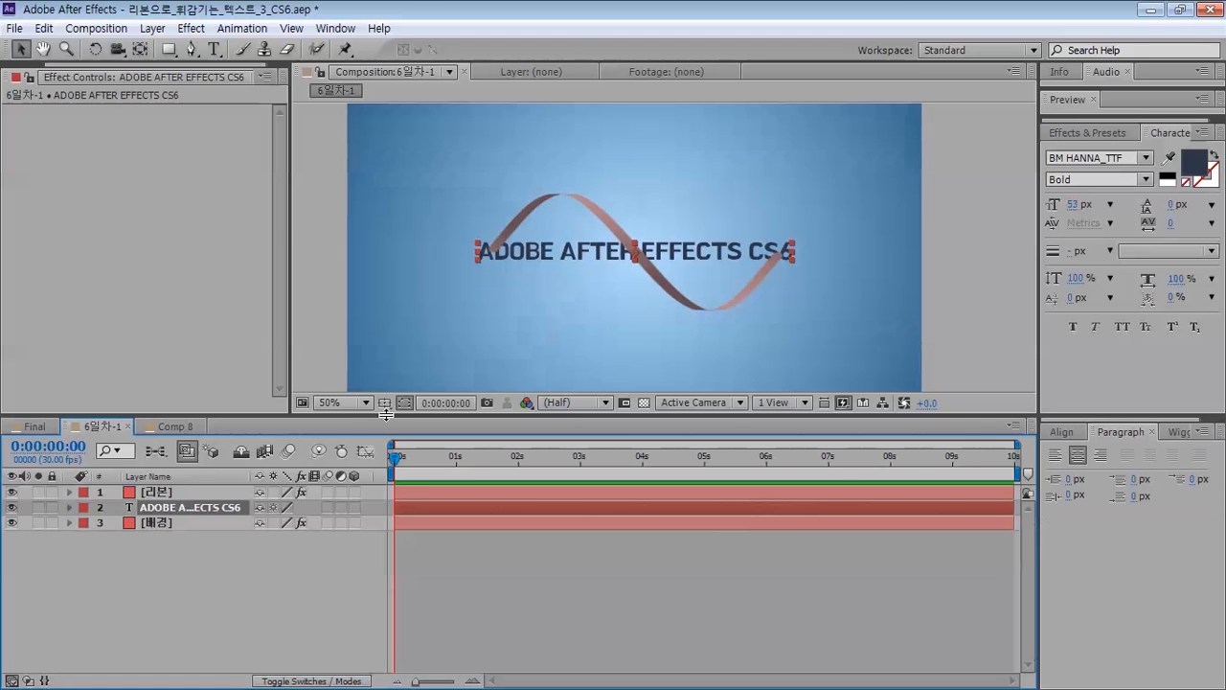
{"action": "left_click", "coordinate": [189, 492]}
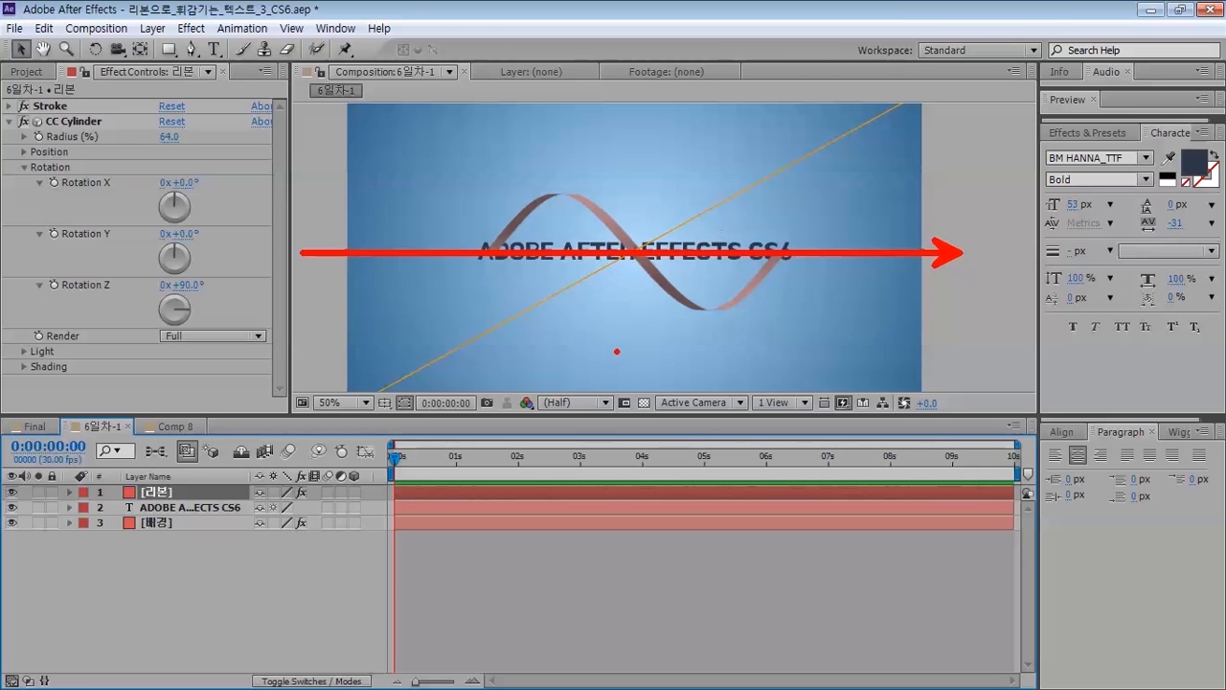
- Scrub through the Final composition to examine how the ribbon moves around the text, and return to 6일차-1
{"action": "left_click", "coordinate": [34, 426]}
{"action": "left_click_drag", "start_coordinate": [425, 461], "coordinate": [557, 457]}
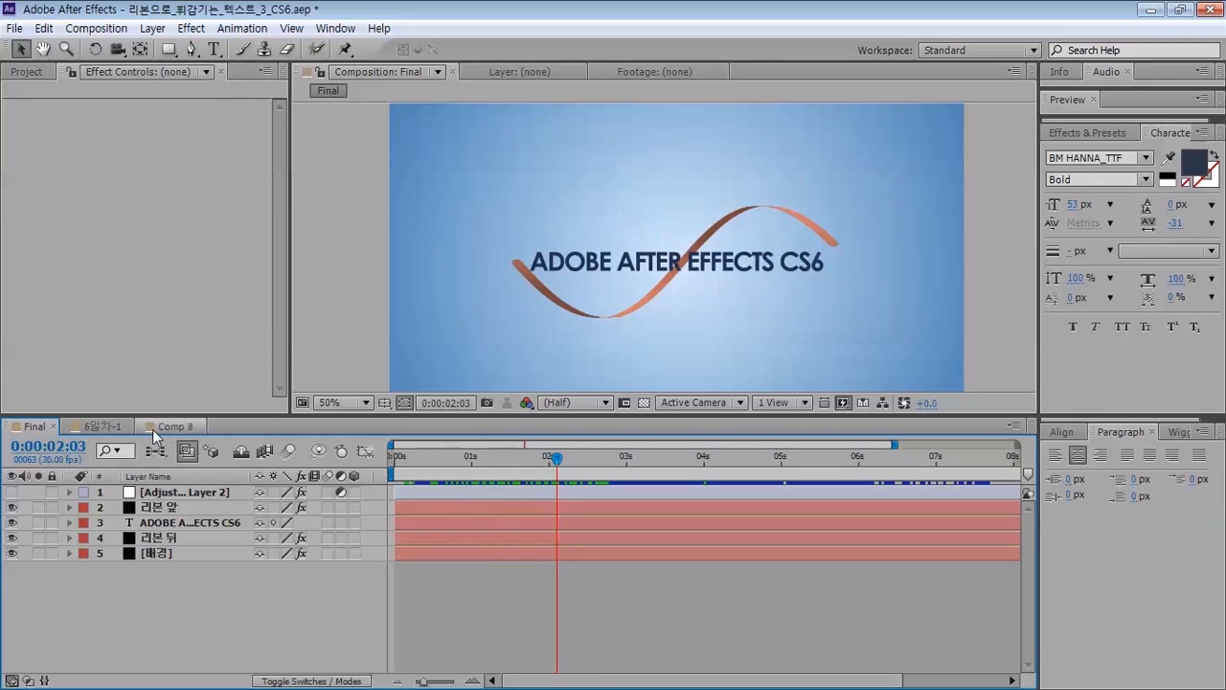
{"action": "left_click_drag", "start_coordinate": [410, 453], "coordinate": [439, 457]}
{"action": "left_click", "coordinate": [102, 427]}
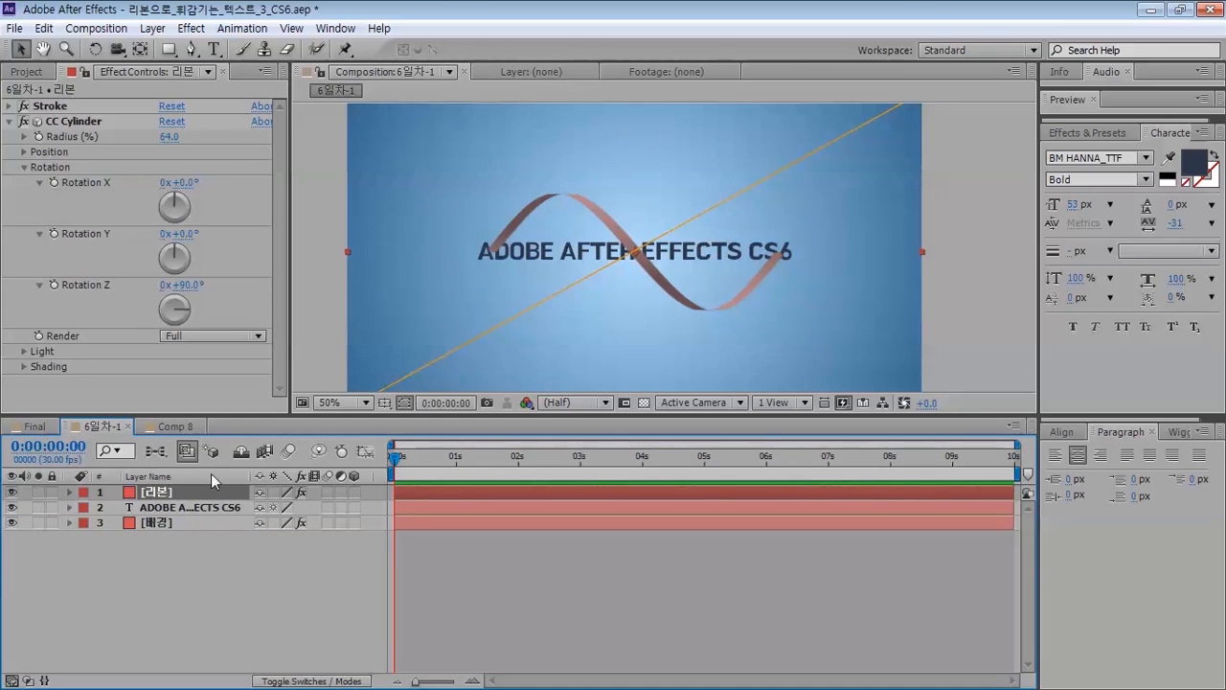
{"action": "left_click", "coordinate": [35, 426]}
{"action": "left_click", "coordinate": [103, 426]}
- Try rotating the ribbon's CC Cylinder about Y, starting with 24°, and undo the rotation changes
{"action": "mouse_move", "coordinate": [185, 239]}
{"action": "left_mouse_down"}
{"action": "mouse_move", "coordinate": [405, 226]}
{"action": "mouse_move", "coordinate": [255, 222]}
{"action": "left_mouse_up"}
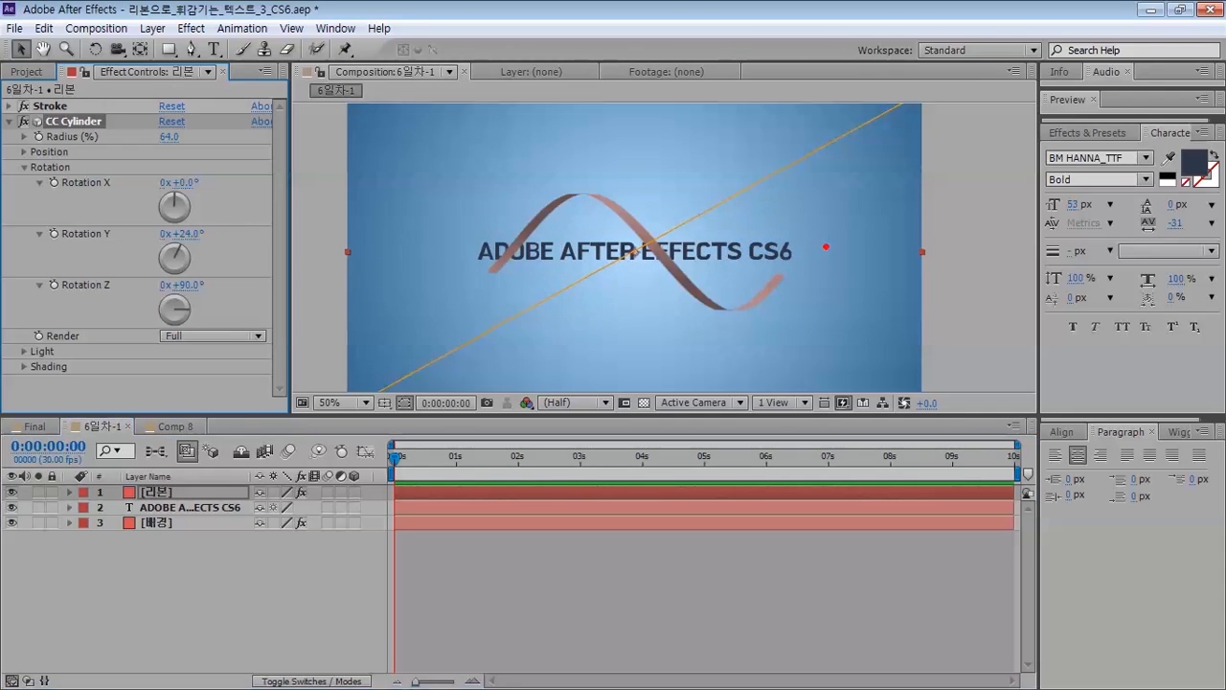
{"action": "mouse_move", "coordinate": [971, 253]}
{"action": "left_mouse_down"}
{"action": "mouse_move", "coordinate": [283, 252]}
{"action": "mouse_move", "coordinate": [297, 297]}
{"action": "mouse_move", "coordinate": [347, 258]}
{"action": "mouse_move", "coordinate": [304, 276]}
{"action": "mouse_move", "coordinate": [321, 278]}
{"action": "left_mouse_up"}
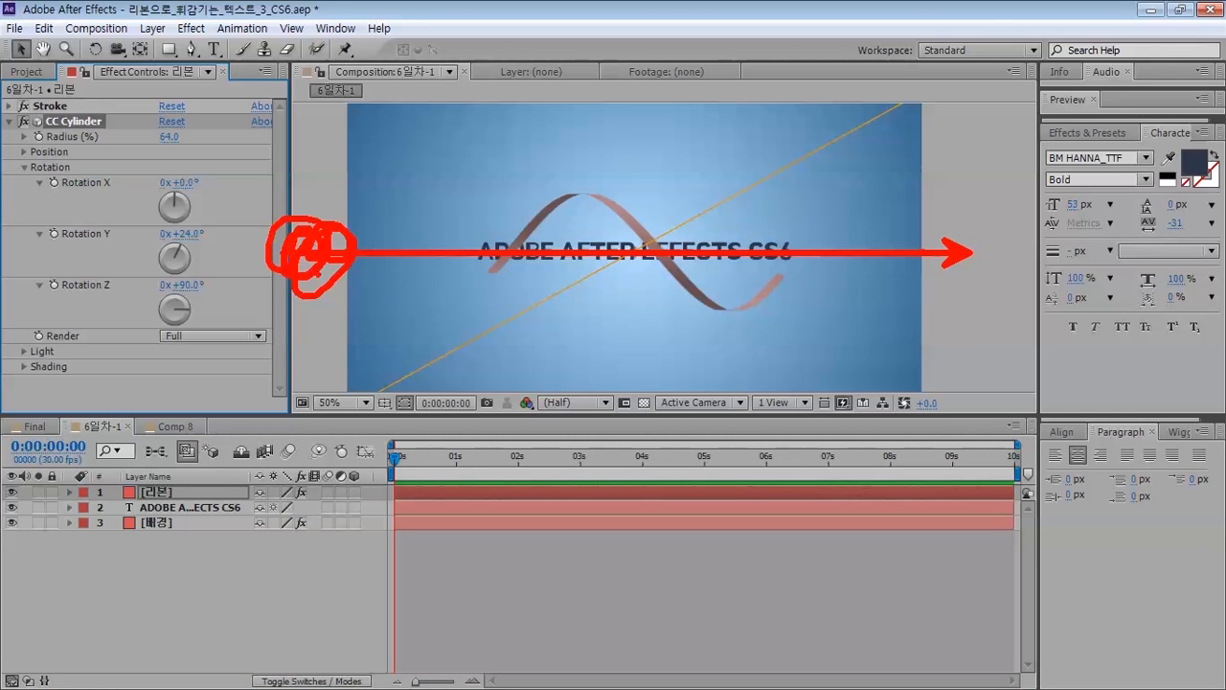
{"action": "key", "text": "Escape"}
{"action": "left_click_drag", "start_coordinate": [189, 239], "coordinate": [287, 235]}
{"action": "key", "text": "ctrl+z"}
{"action": "key", "text": "ctrl+z"}
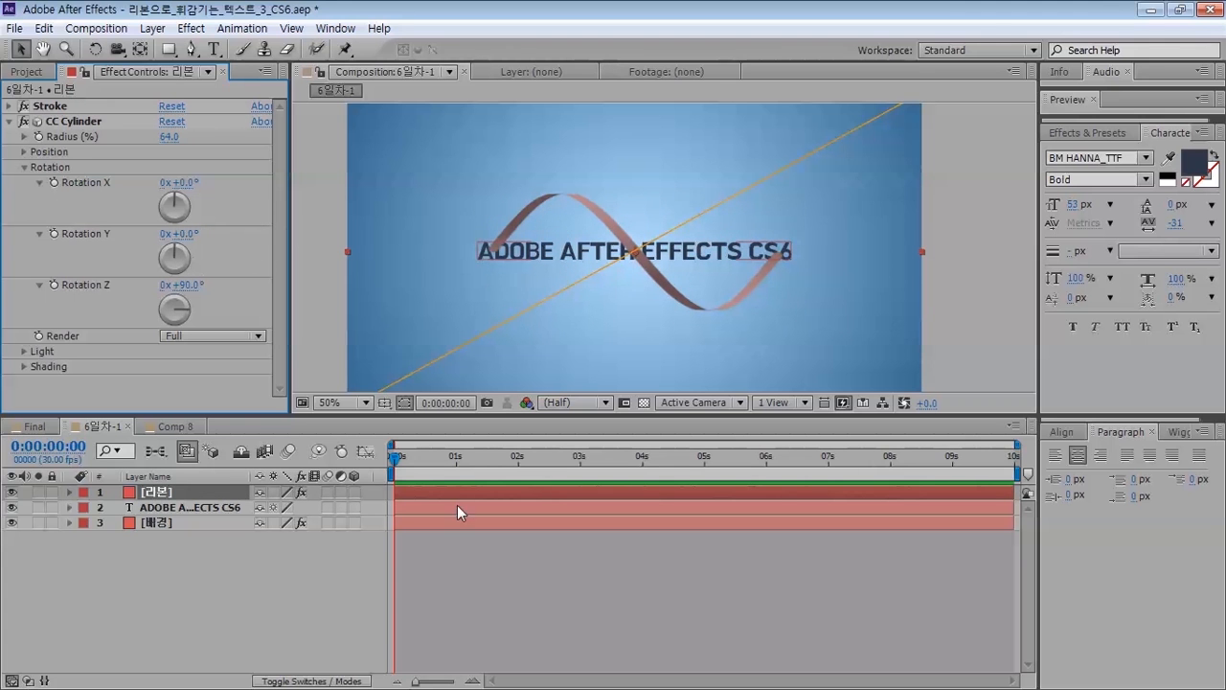
- Start keyframing the ribbon's CC Cylinder Rotation Y at 0:00:00:00 and go to the last frame, 0:00:09:29
{"action": "left_click", "coordinate": [222, 466]}
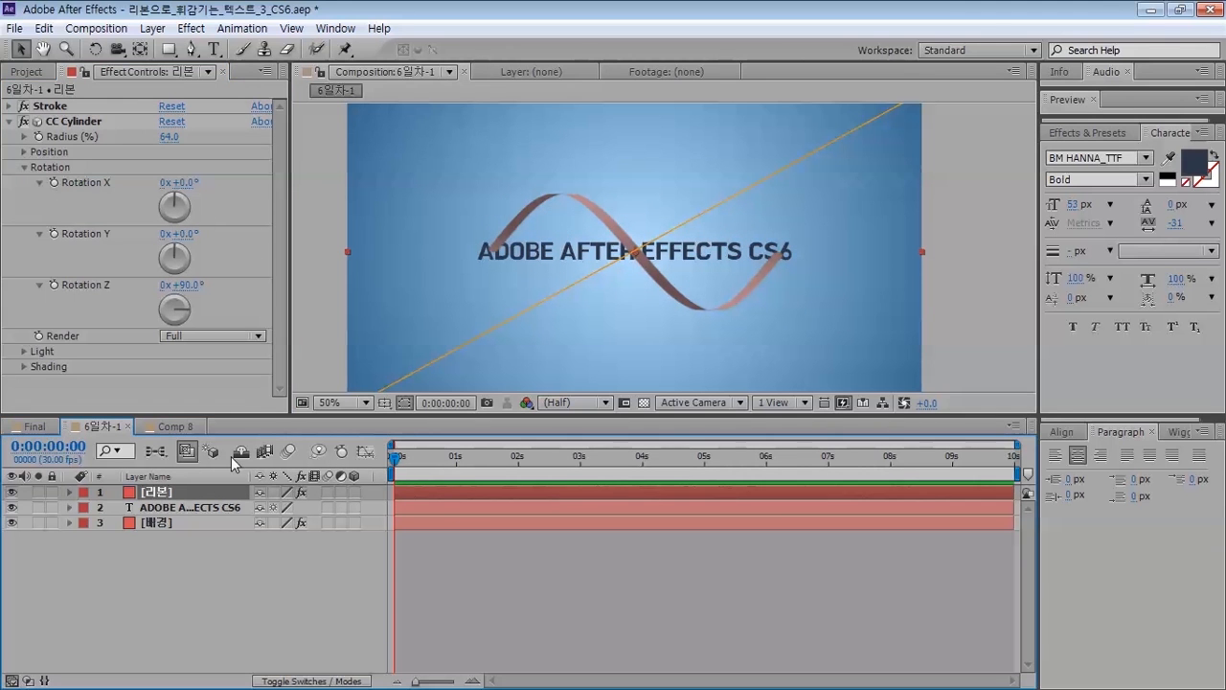
{"action": "left_click", "coordinate": [77, 234]}
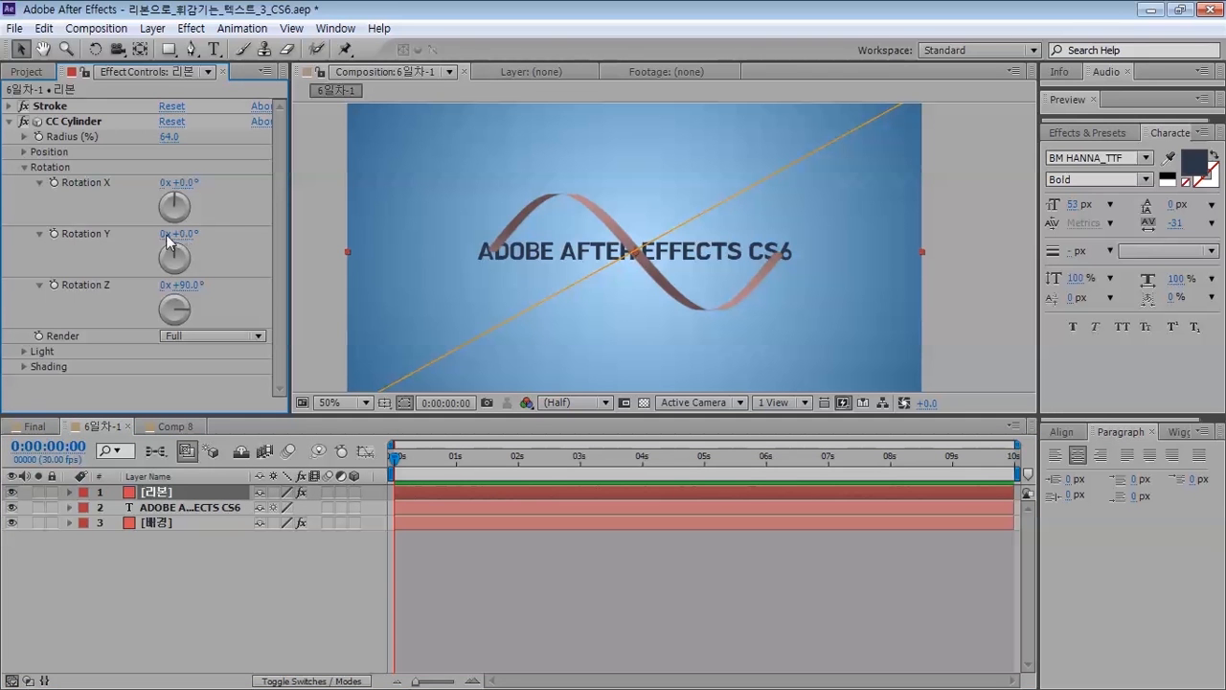
{"action": "left_click", "coordinate": [54, 234]}
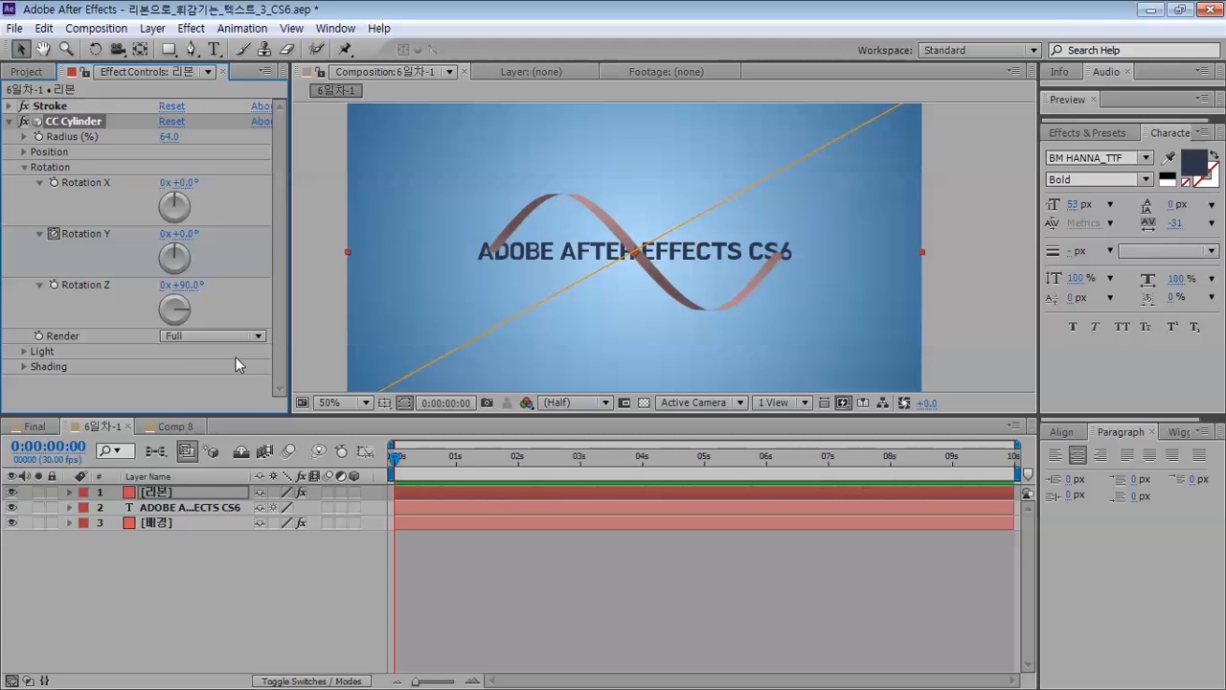
{"action": "left_click_drag", "start_coordinate": [432, 476], "coordinate": [1218, 479]}
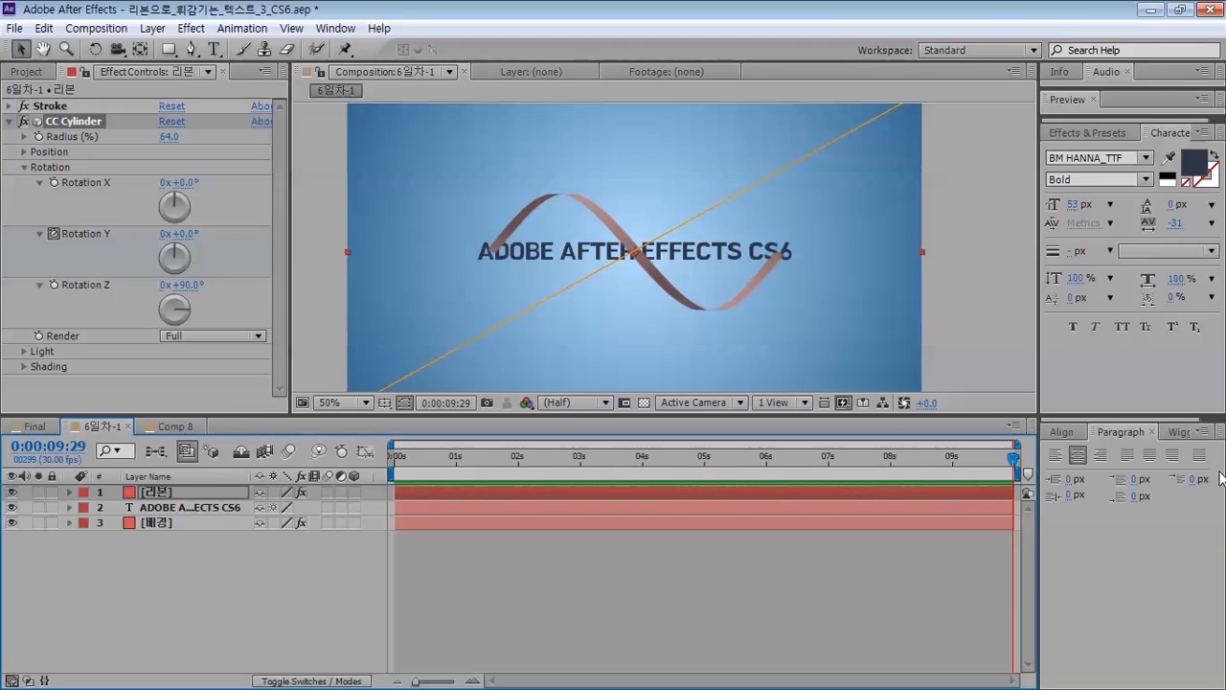
{"action": "left_click_drag", "start_coordinate": [735, 461], "coordinate": [391, 468]}
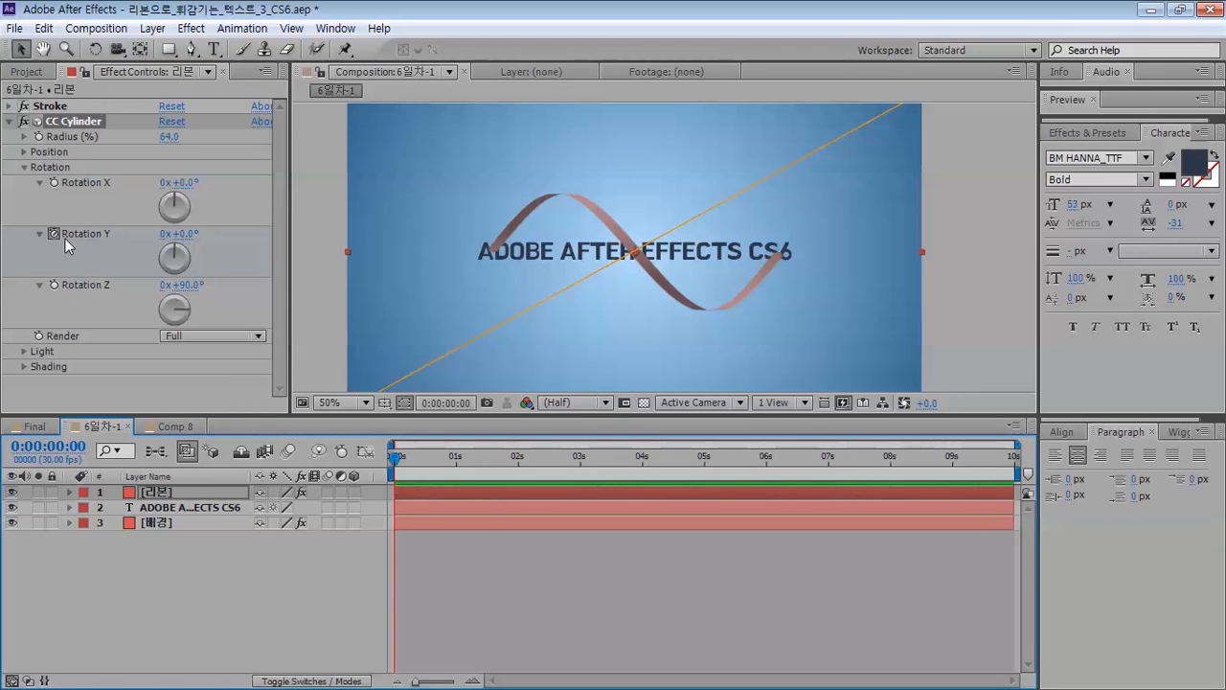
{"action": "left_click_drag", "start_coordinate": [394, 458], "coordinate": [1145, 528]}
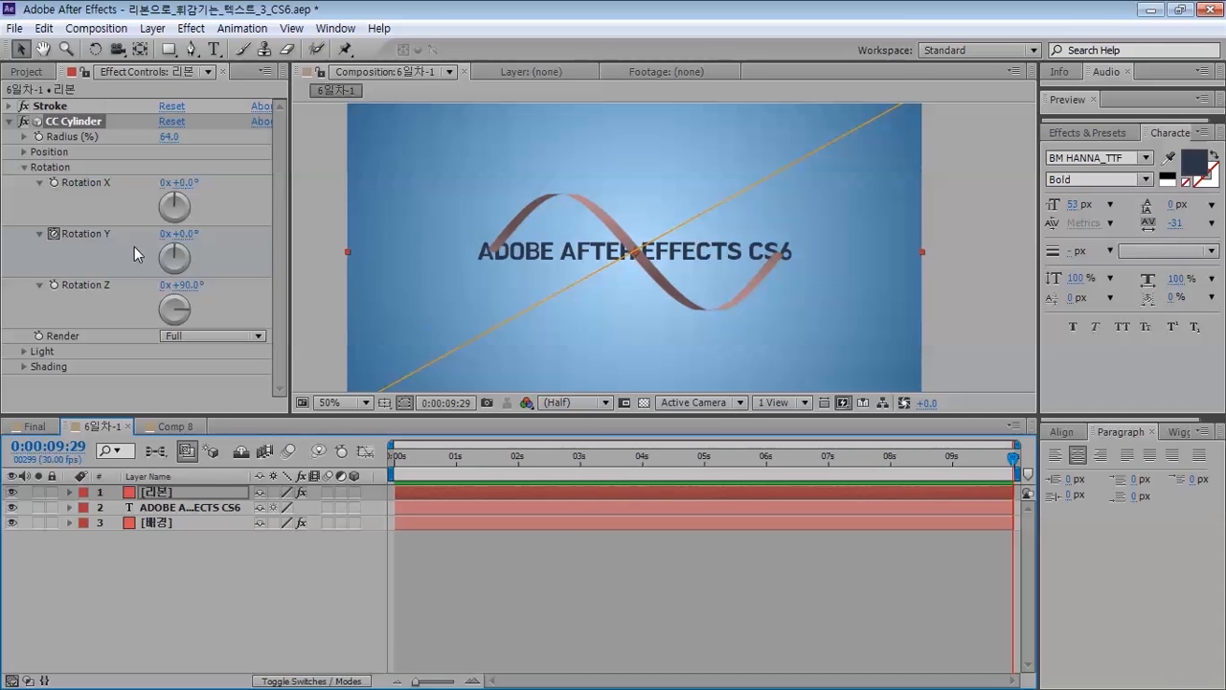
- Set the CC Cylinder Rotation Y to -7 revolutions at the last frame and preview the ribbon's spin
{"action": "left_click", "coordinate": [164, 235]}
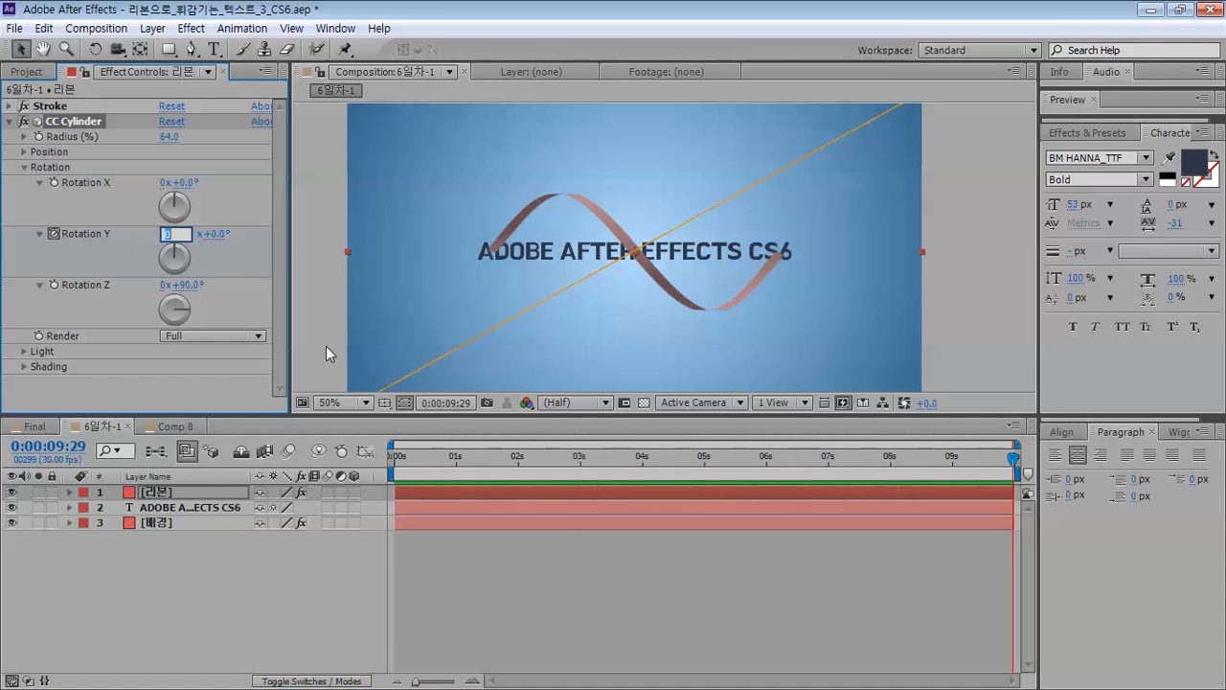
{"action": "type", "text": "-5"}
{"action": "key", "text": "BackSpace"}
{"action": "key", "text": "Return"}
{"action": "key", "text": "space"}
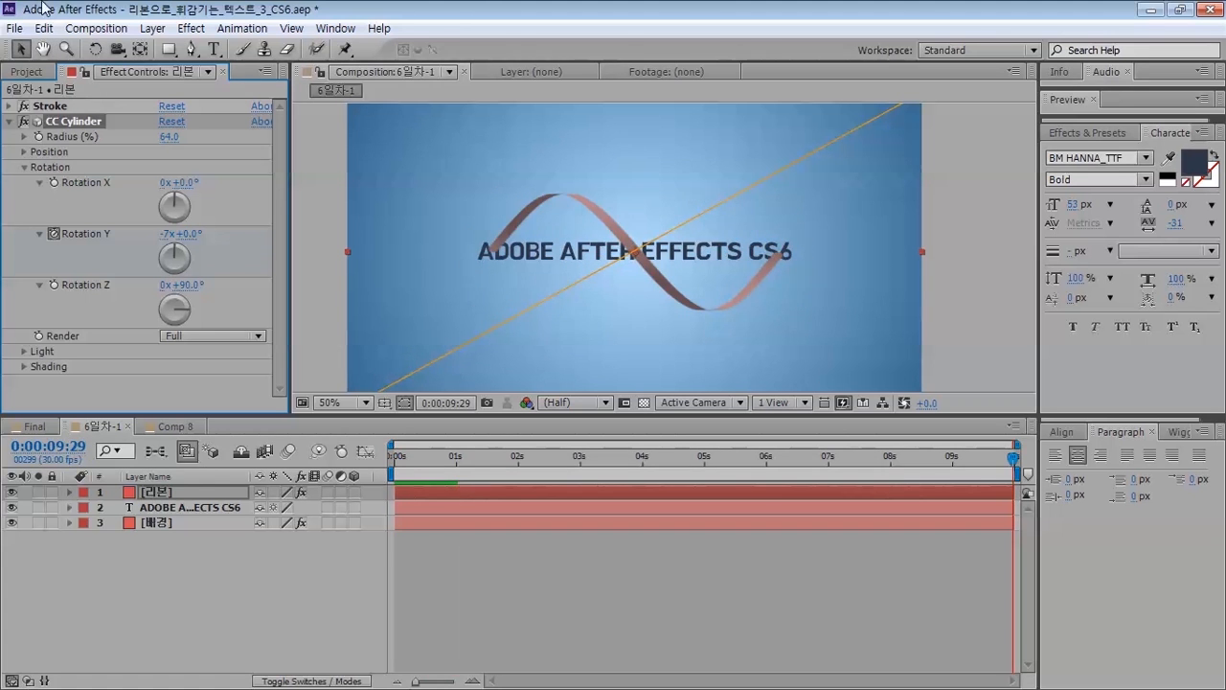
- Set the CC Cylinder Rotation Y to -5 revolutions at 0:00:09:29 and preview the spinning ribbon
{"action": "left_click", "coordinate": [168, 234]}
{"action": "type", "text": "-5"}
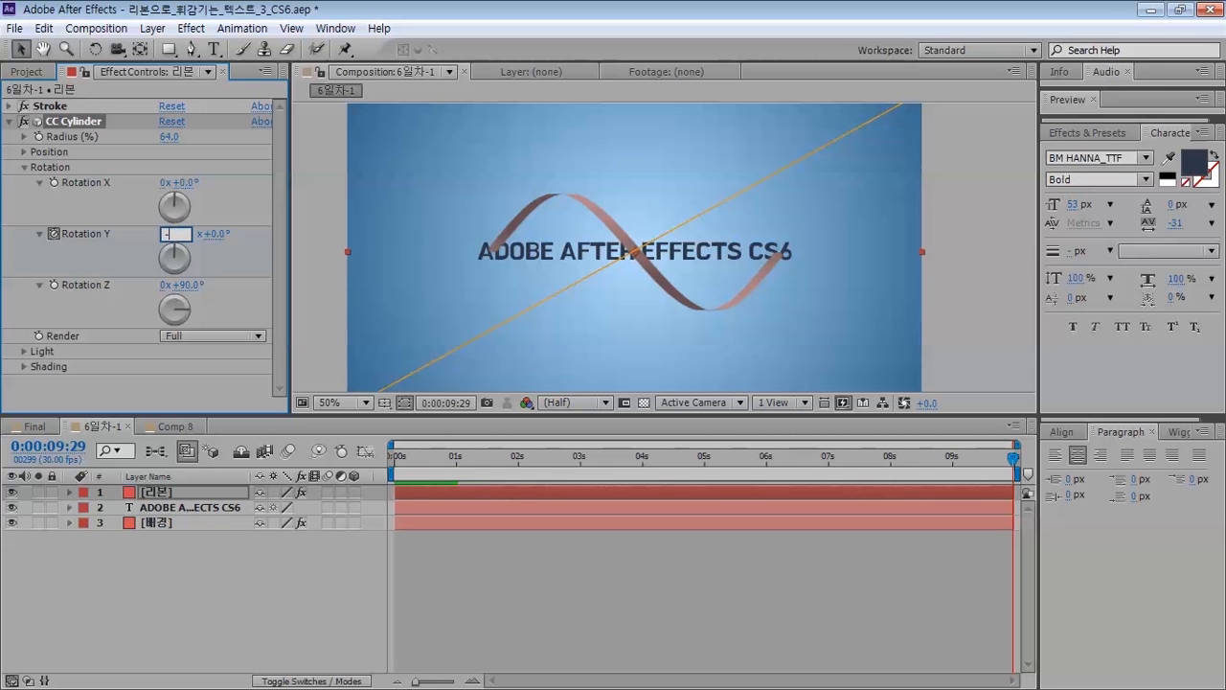
{"action": "key", "text": "Return"}
{"action": "key", "text": "space"}
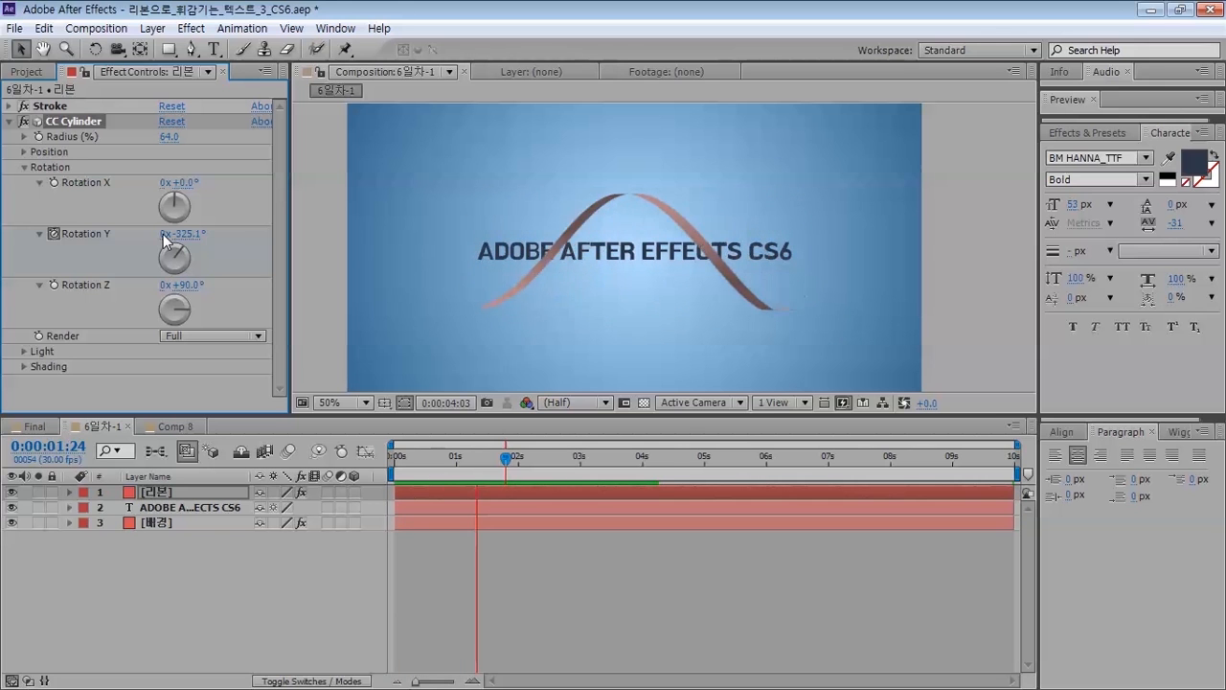
{"action": "key", "text": "space"}
- Check the ribbon's Rotation Y values at the first and last frames of the composition
{"action": "key", "text": "Home"}
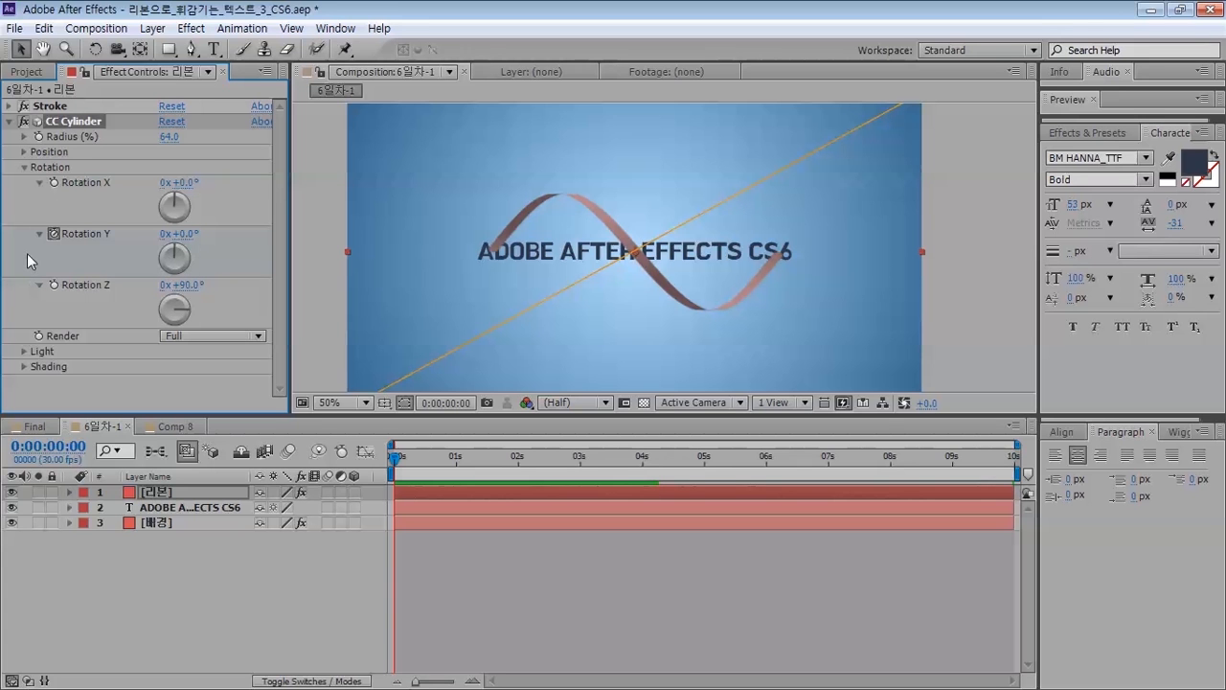
{"action": "key", "text": "End"}
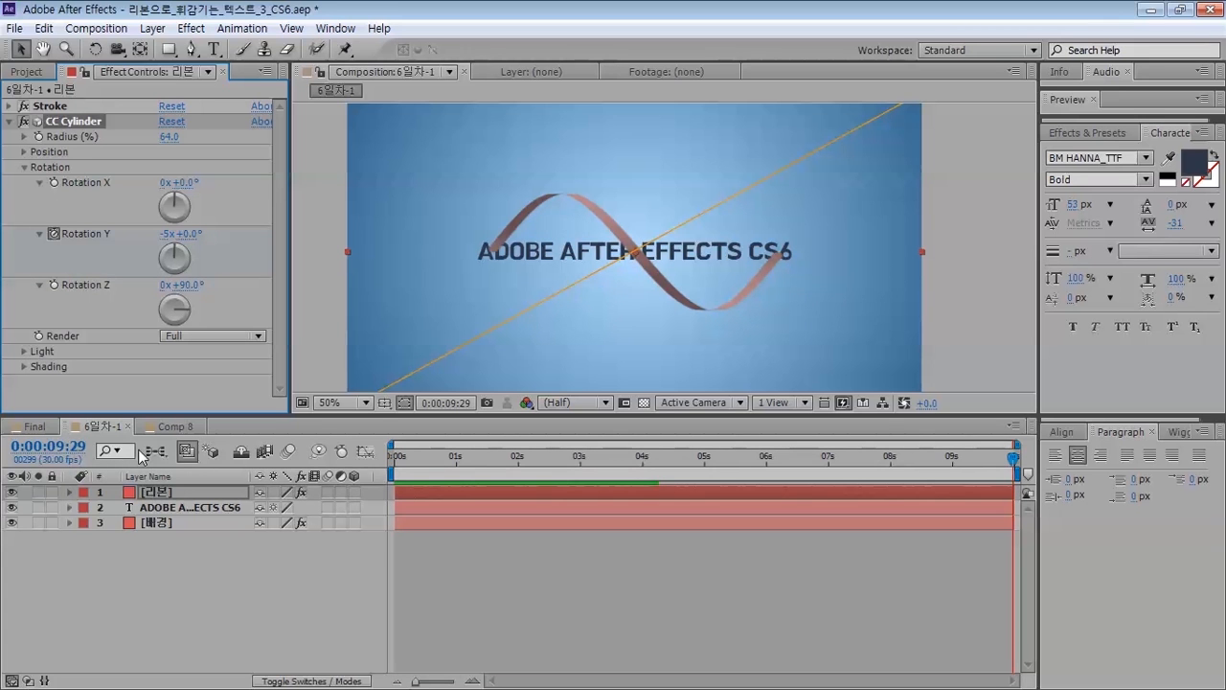
{"action": "left_click_drag", "start_coordinate": [1014, 460], "coordinate": [1193, 472]}
{"action": "left_click_drag", "start_coordinate": [161, 240], "coordinate": [175, 240]}
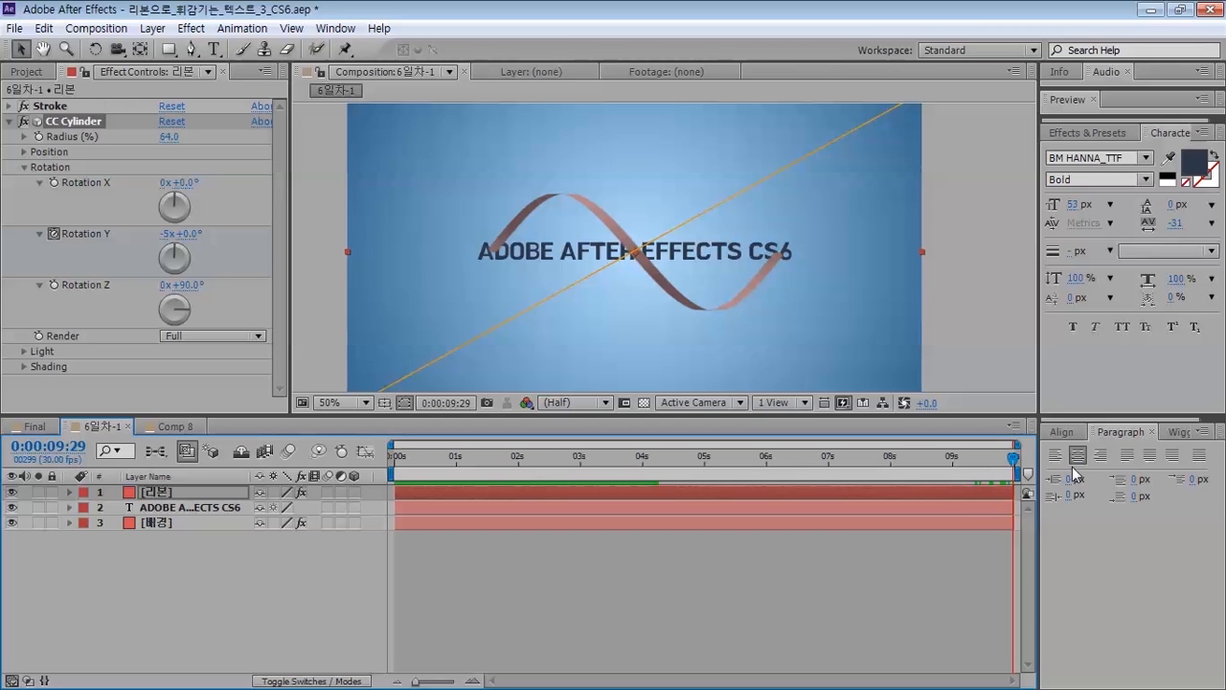
{"action": "left_click", "coordinate": [437, 456]}
{"action": "left_click_drag", "start_coordinate": [437, 456], "coordinate": [315, 476]}
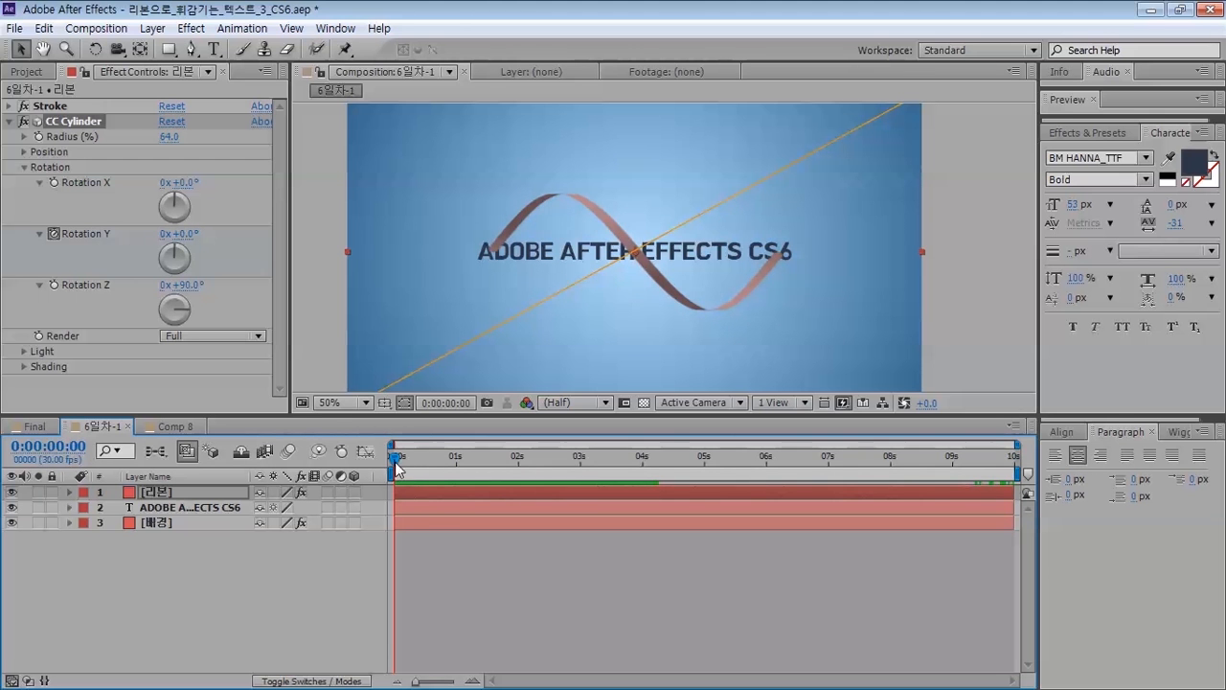
{"action": "left_click_drag", "start_coordinate": [397, 467], "coordinate": [1111, 503]}
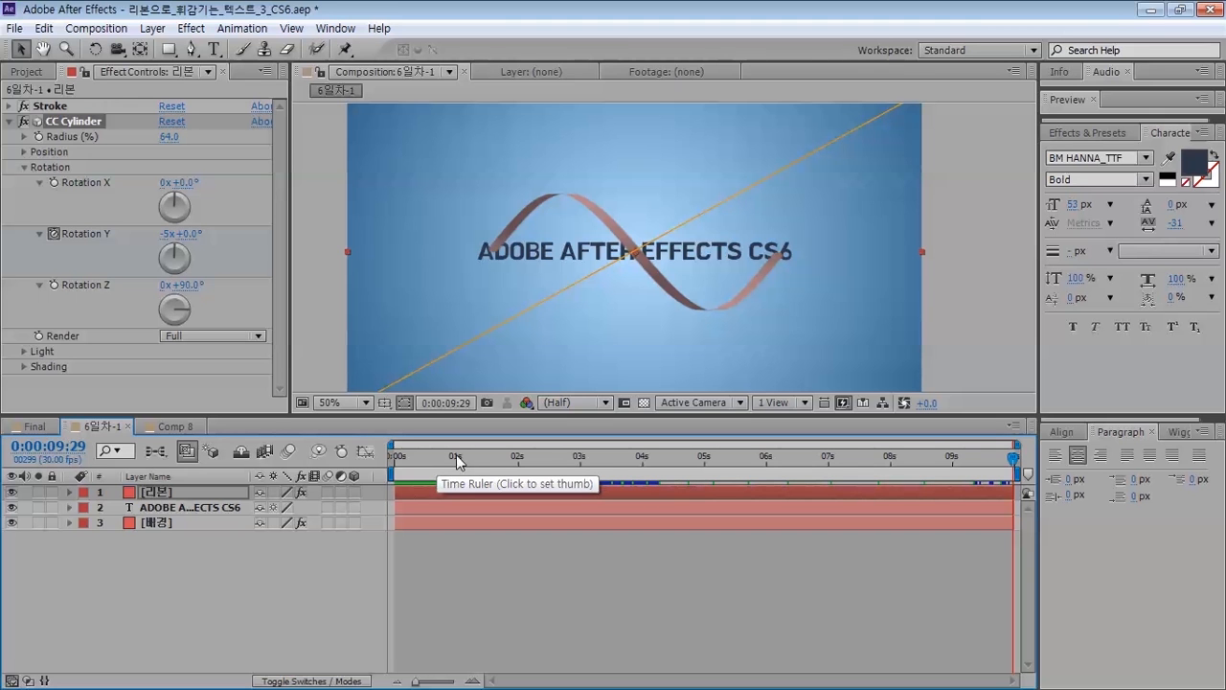
- Set the ribbon's Stroke End to 0% at 0:00:00:00 and start keyframing it
{"action": "left_click_drag", "start_coordinate": [457, 457], "coordinate": [214, 452]}
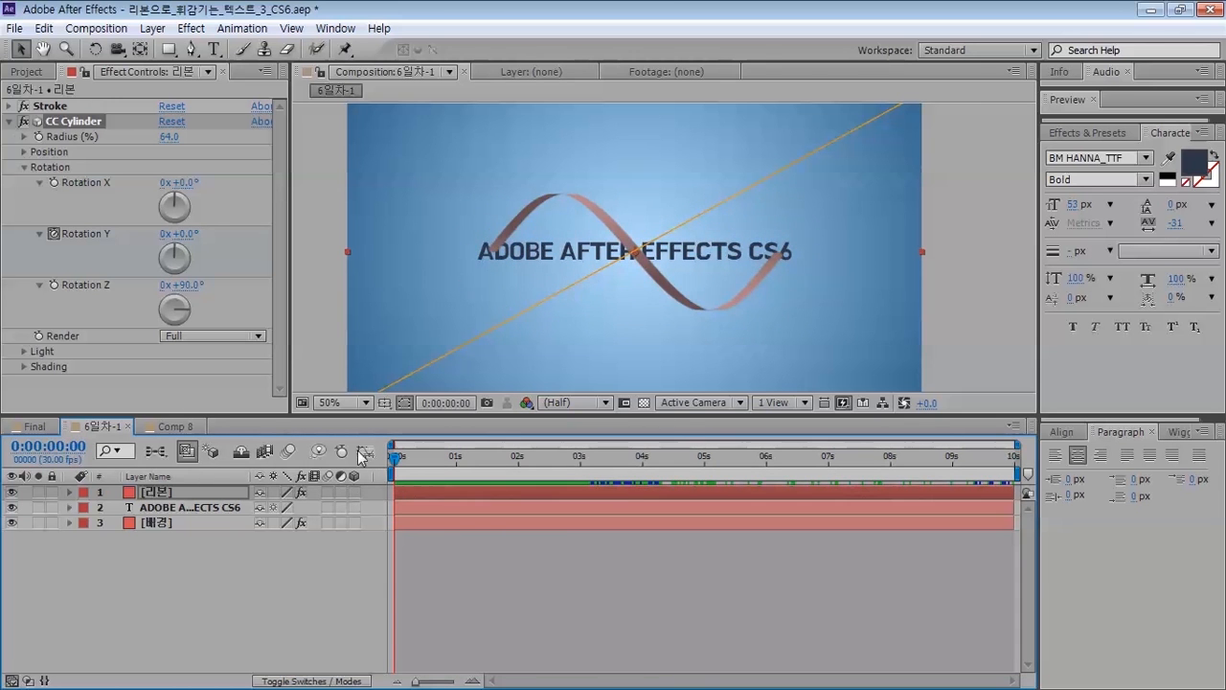
{"action": "left_click", "coordinate": [4, 113]}
{"action": "left_click", "coordinate": [7, 107]}
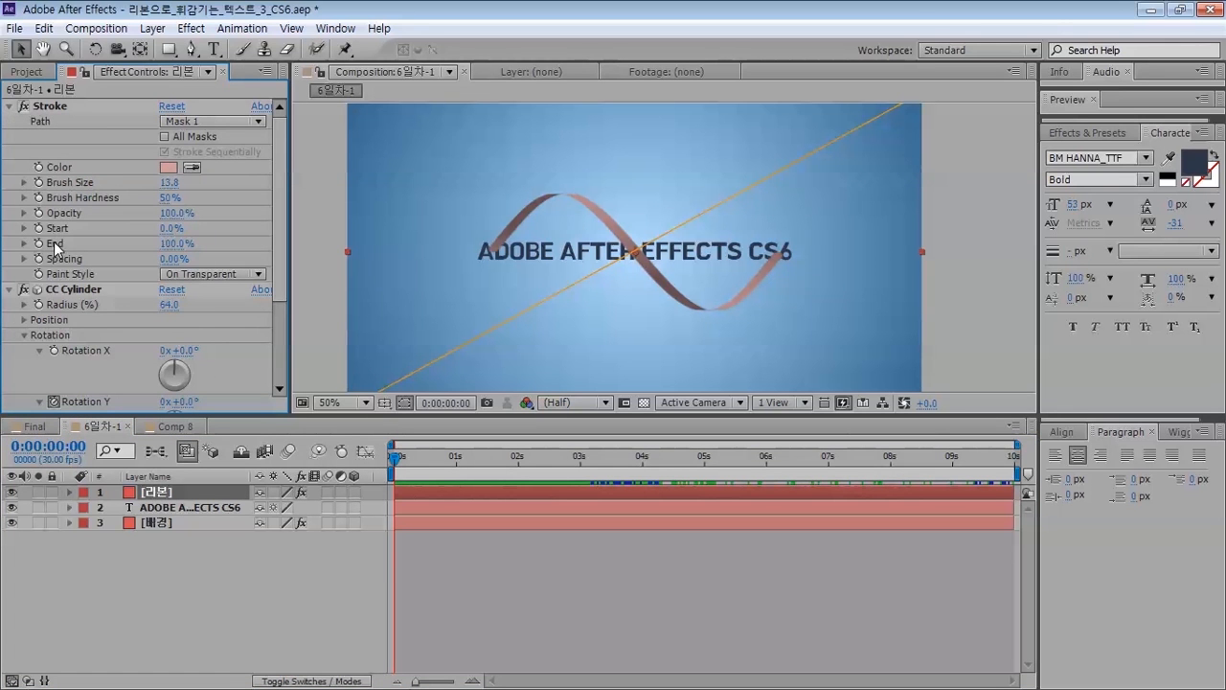
{"action": "left_click", "coordinate": [54, 108]}
{"action": "left_click_drag", "start_coordinate": [182, 246], "coordinate": [46, 251]}
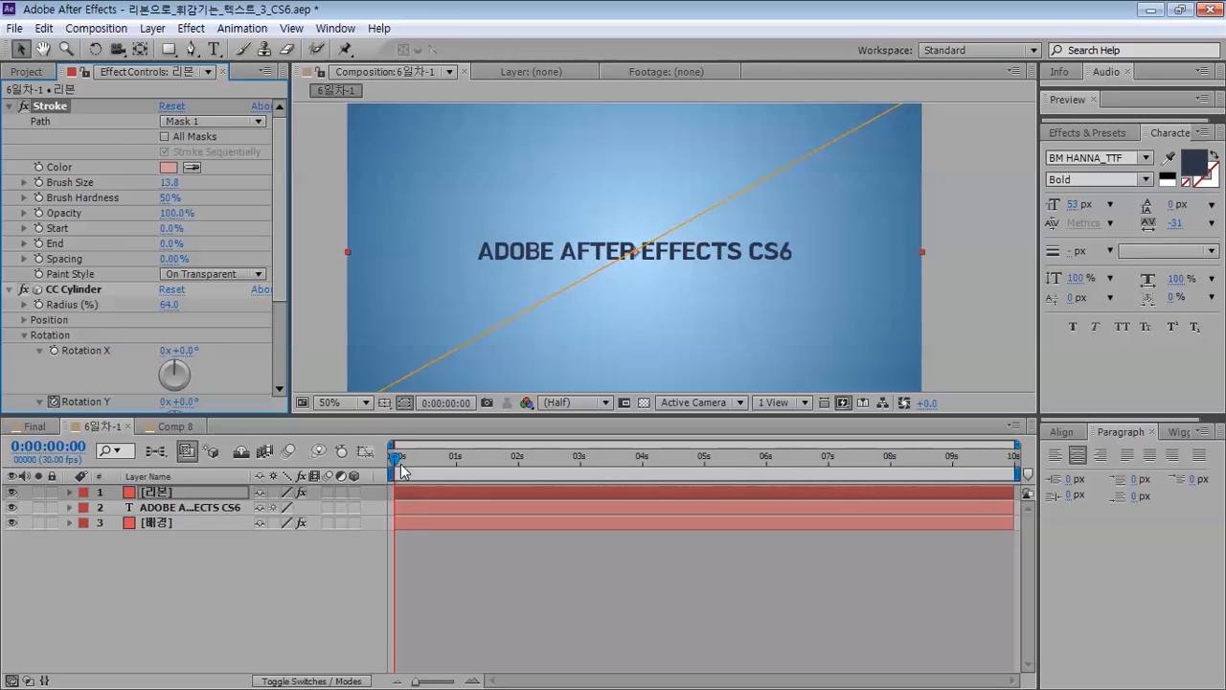
{"action": "left_click", "coordinate": [38, 243]}
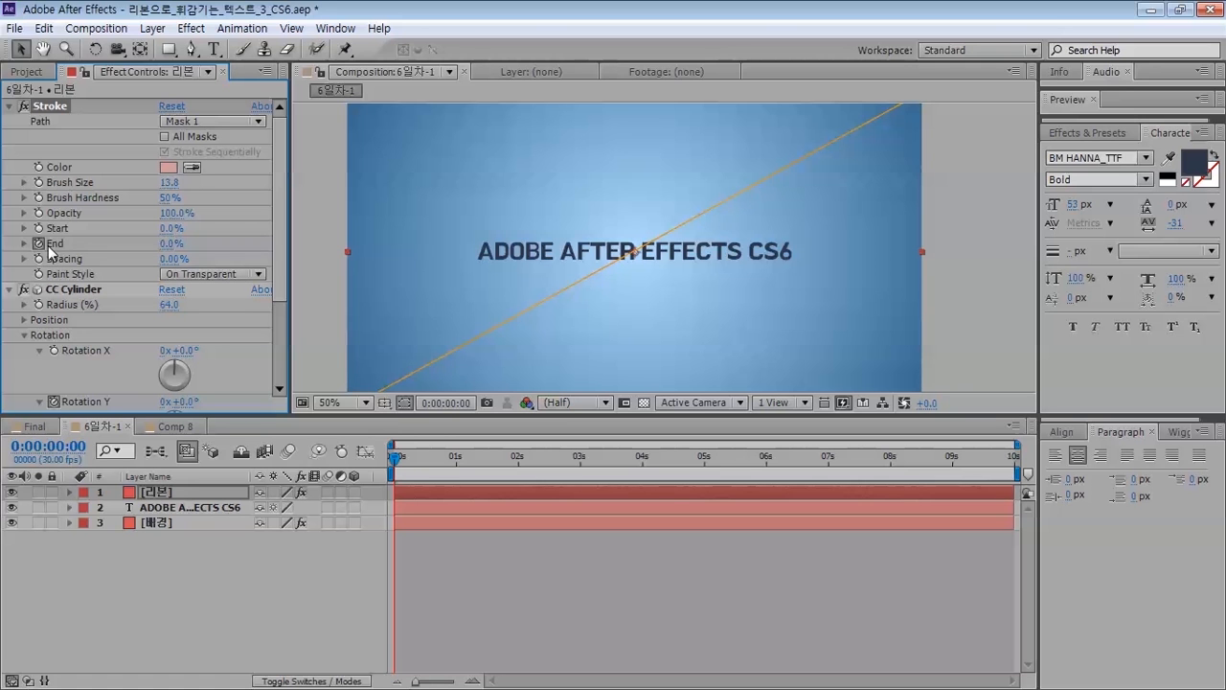
- Set the ribbon's Stroke End to 100% at 0:00:02:00
{"action": "left_click", "coordinate": [48, 447]}
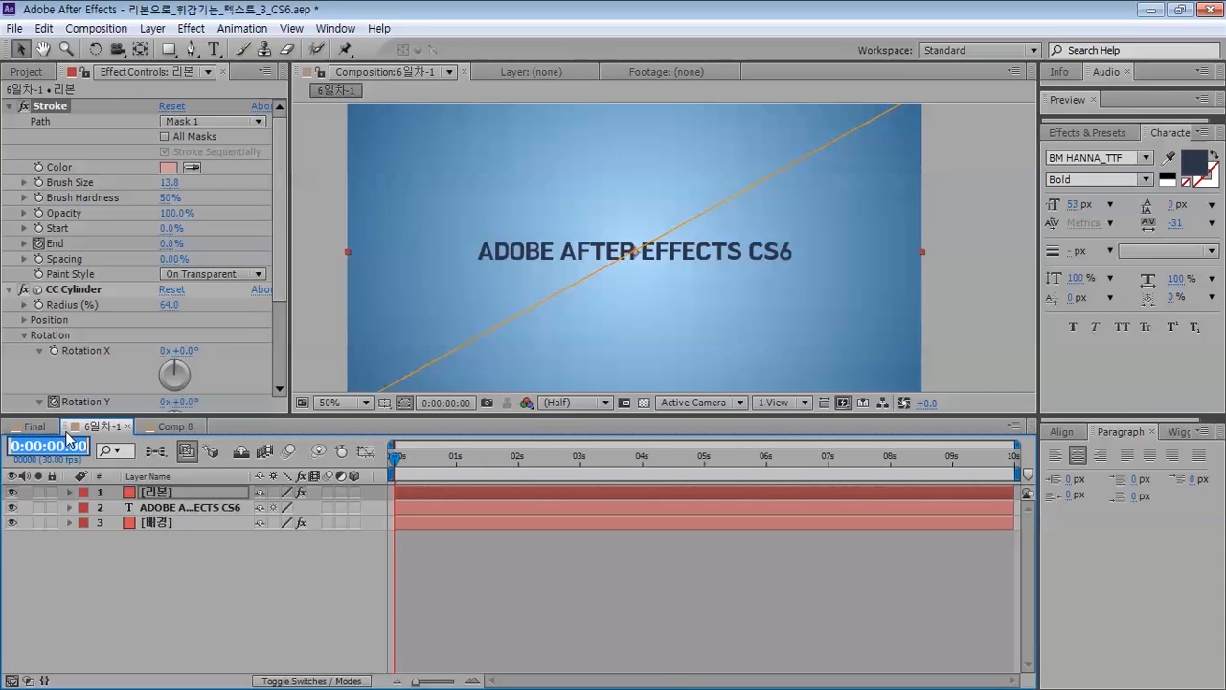
{"action": "type", "text": "2."}
{"action": "key", "text": "Return"}
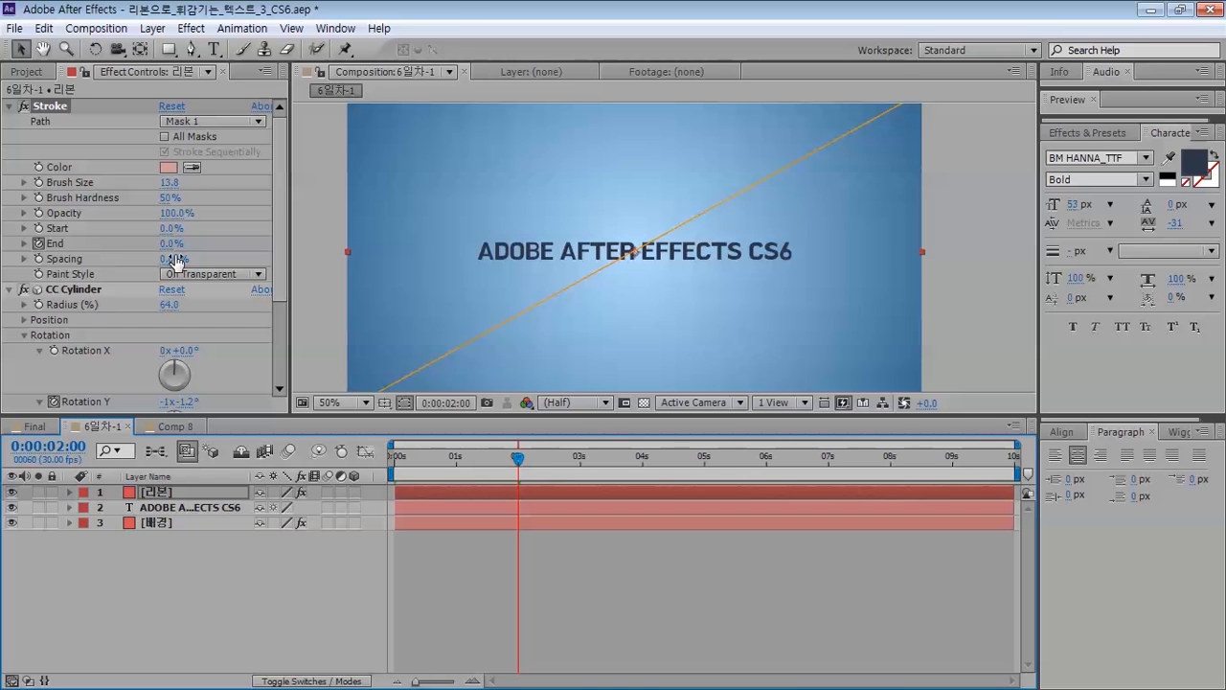
{"action": "left_click_drag", "start_coordinate": [170, 246], "coordinate": [351, 264]}
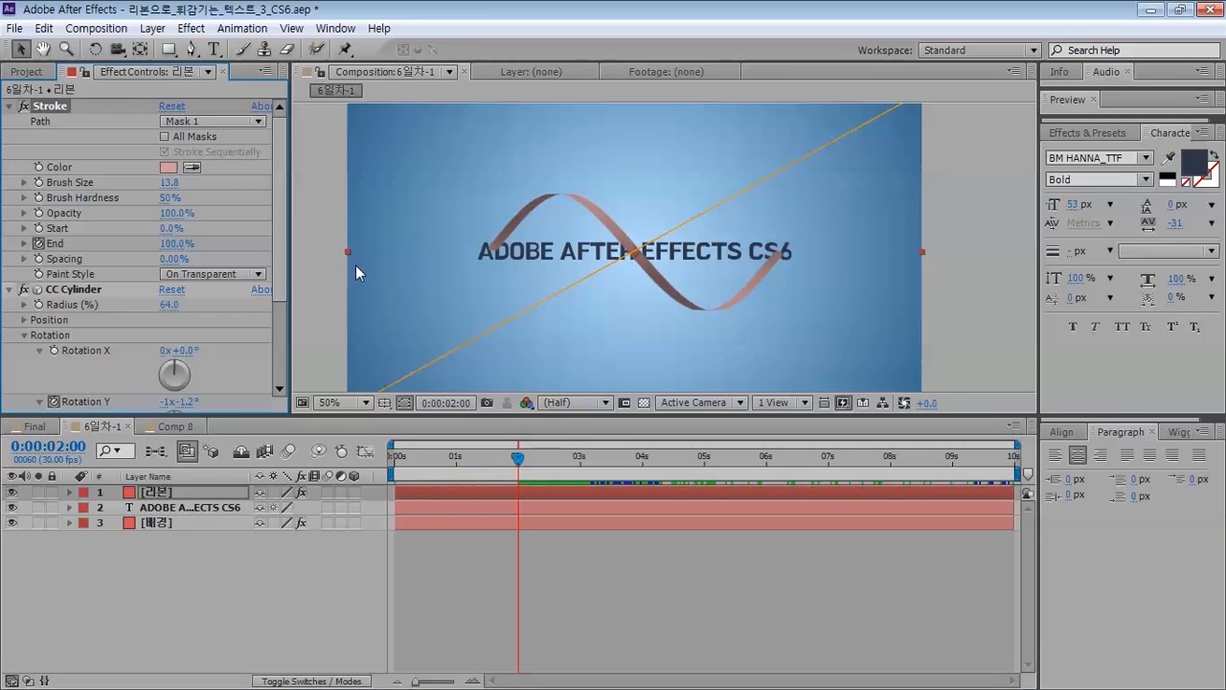
- Preview the ribbon drawing itself around the title from the first frame and return to 0:00:00:00
{"action": "left_click", "coordinate": [398, 468]}
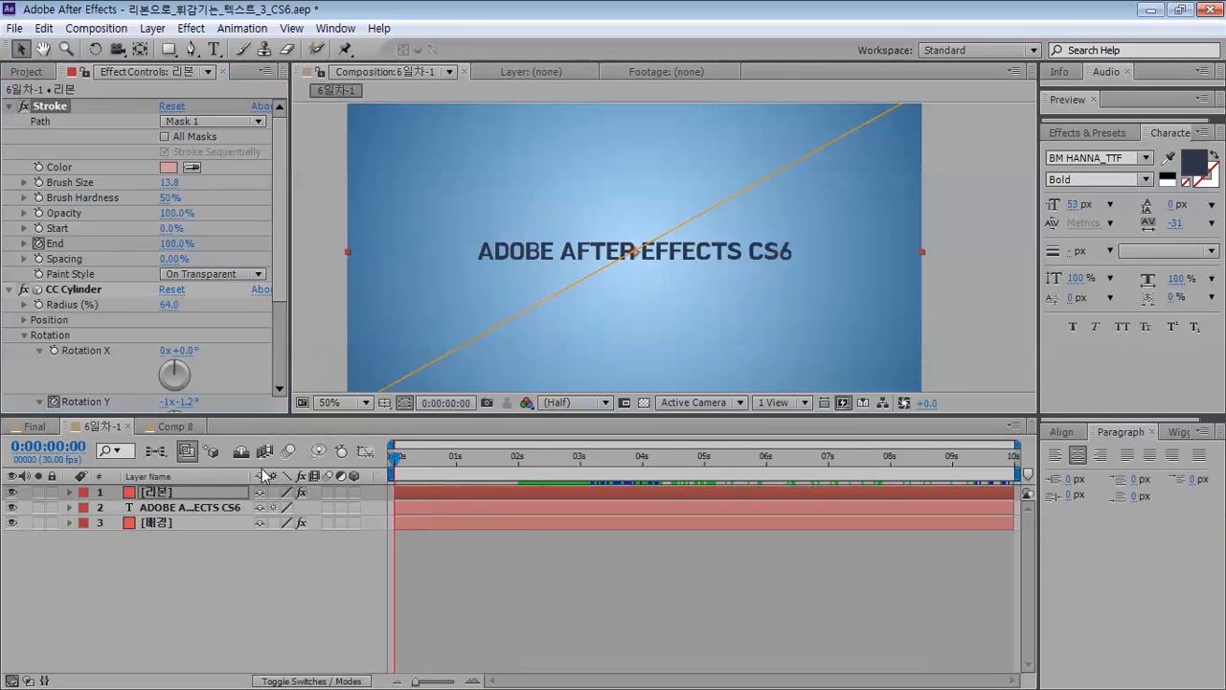
{"action": "key", "text": "space"}
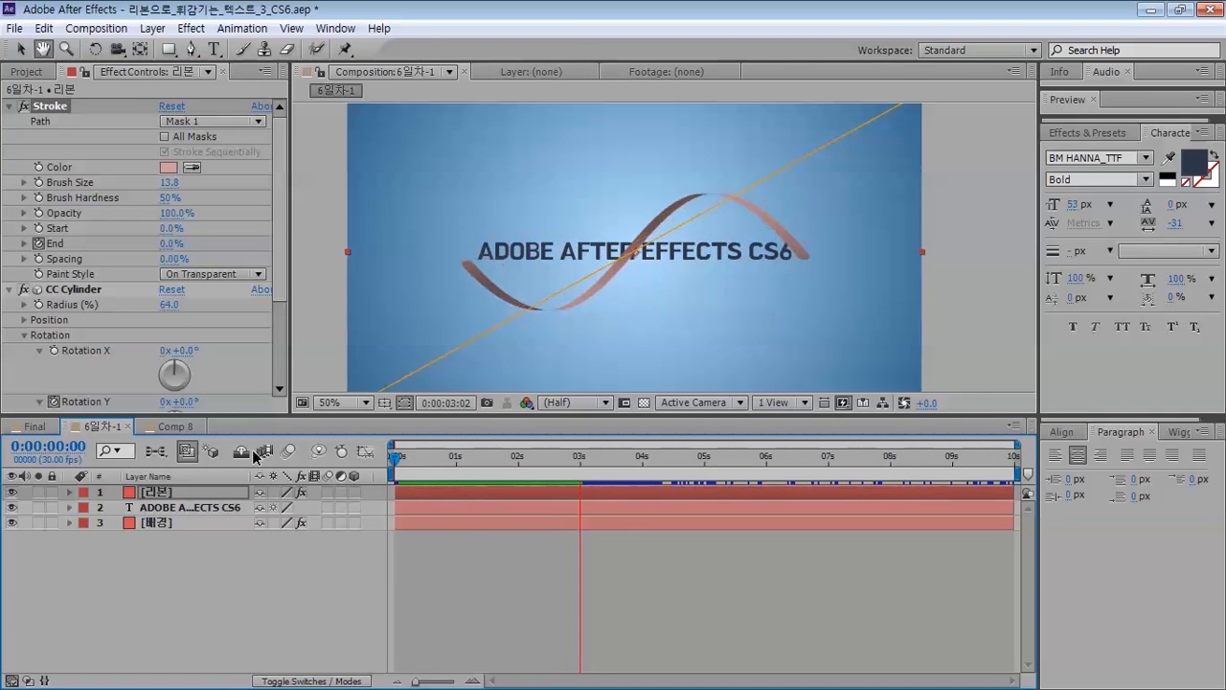
{"action": "key", "text": "space"}
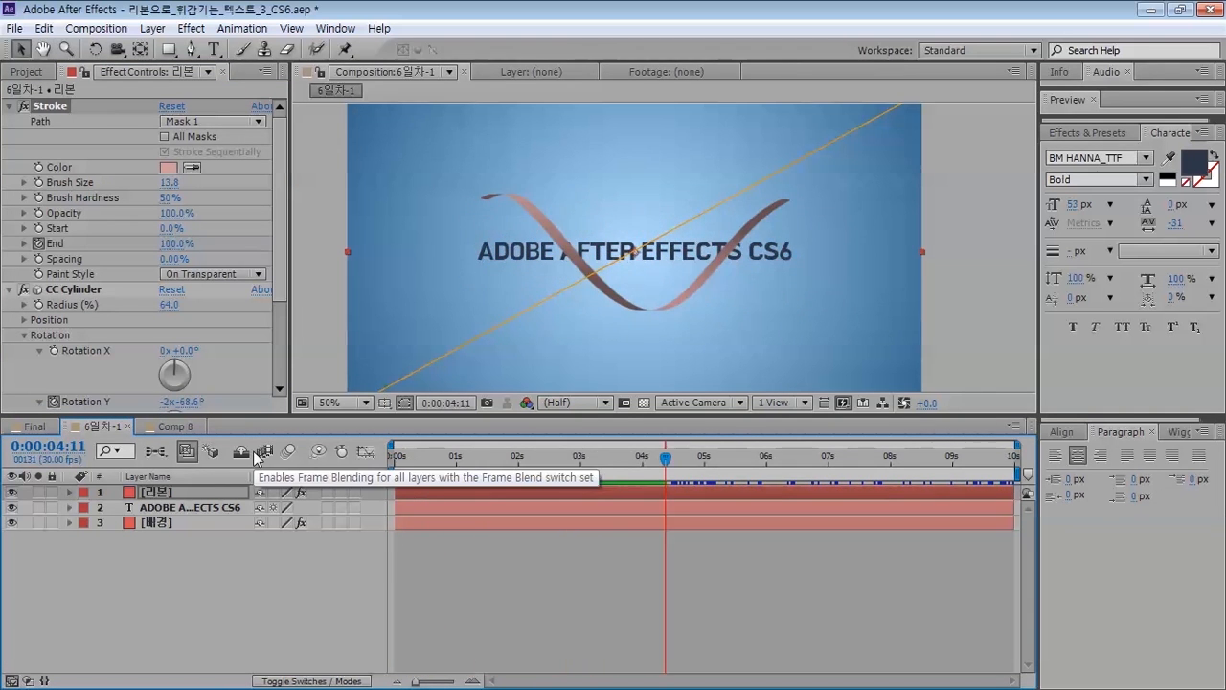
{"action": "key", "text": "KP_0"}
{"action": "key", "text": "KP_0"}
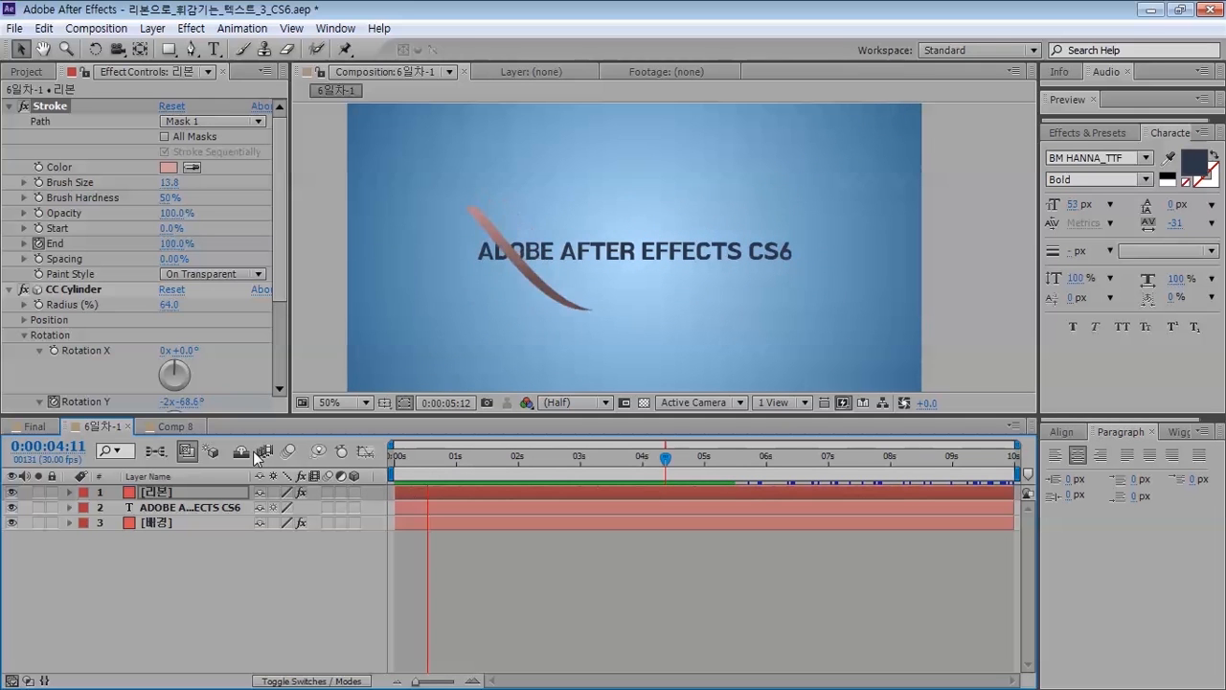
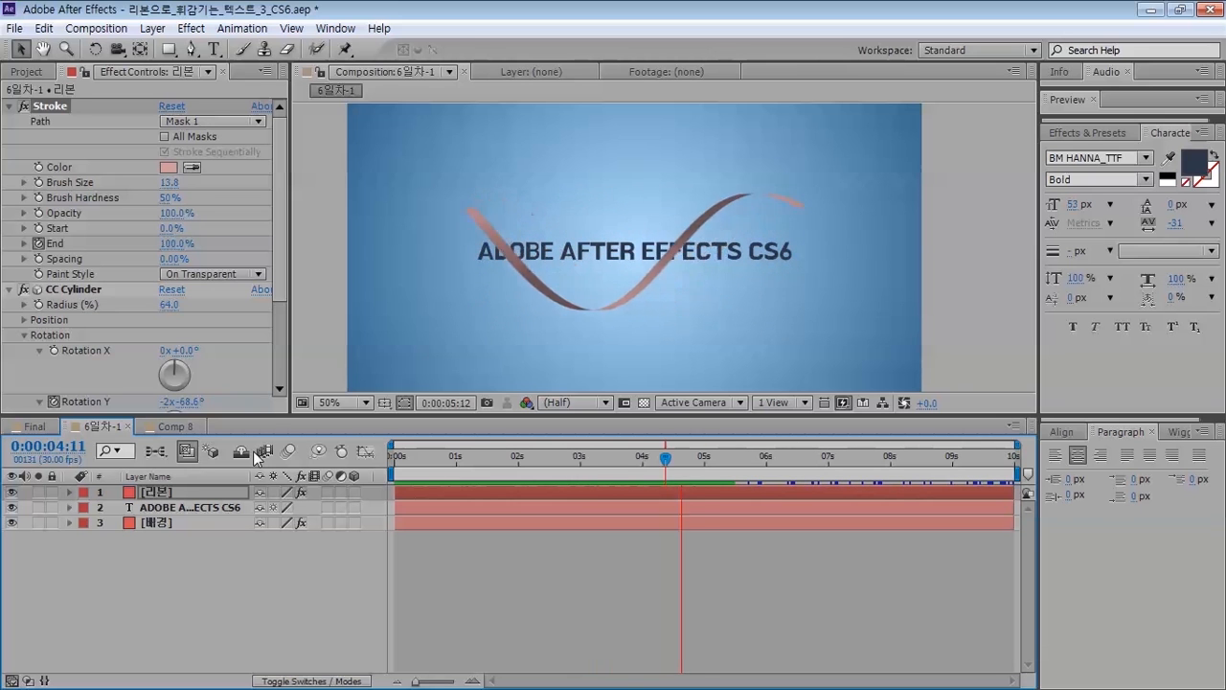
{"action": "key", "text": "space"}
{"action": "left_click_drag", "start_coordinate": [396, 456], "coordinate": [363, 428]}
{"action": "key", "text": "space"}
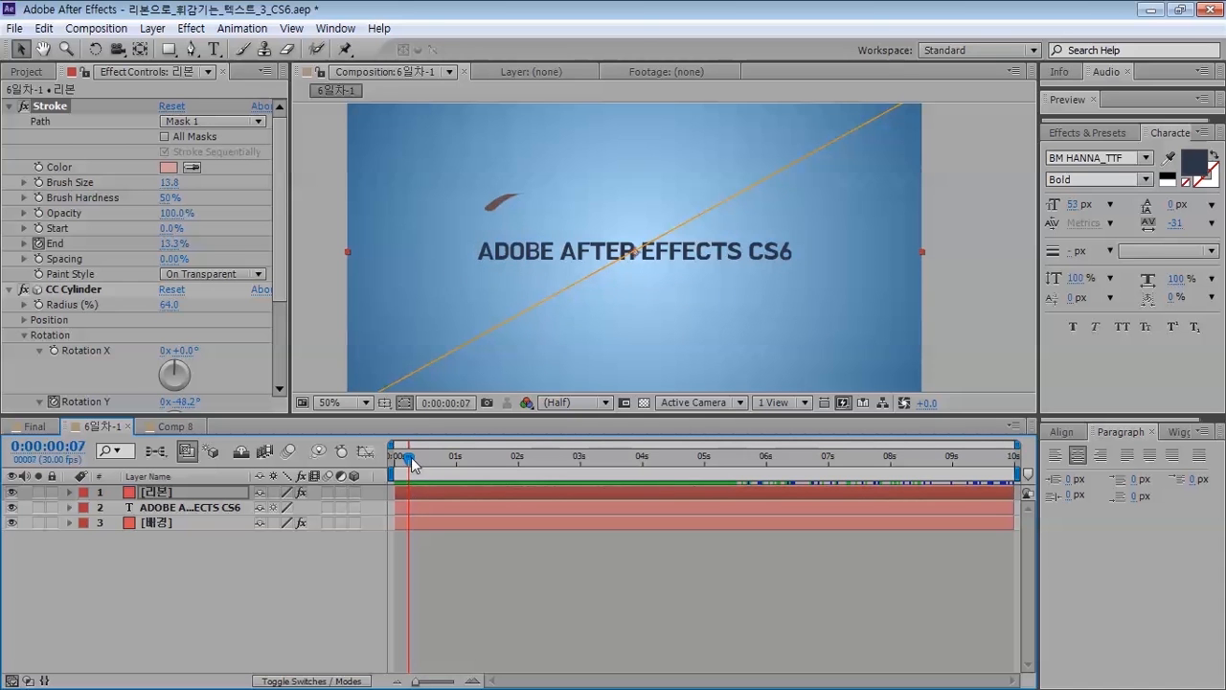
{"action": "mouse_move", "coordinate": [411, 457]}
{"action": "left_mouse_down"}
{"action": "mouse_move", "coordinate": [623, 457]}
{"action": "mouse_move", "coordinate": [393, 457]}
{"action": "left_mouse_up"}
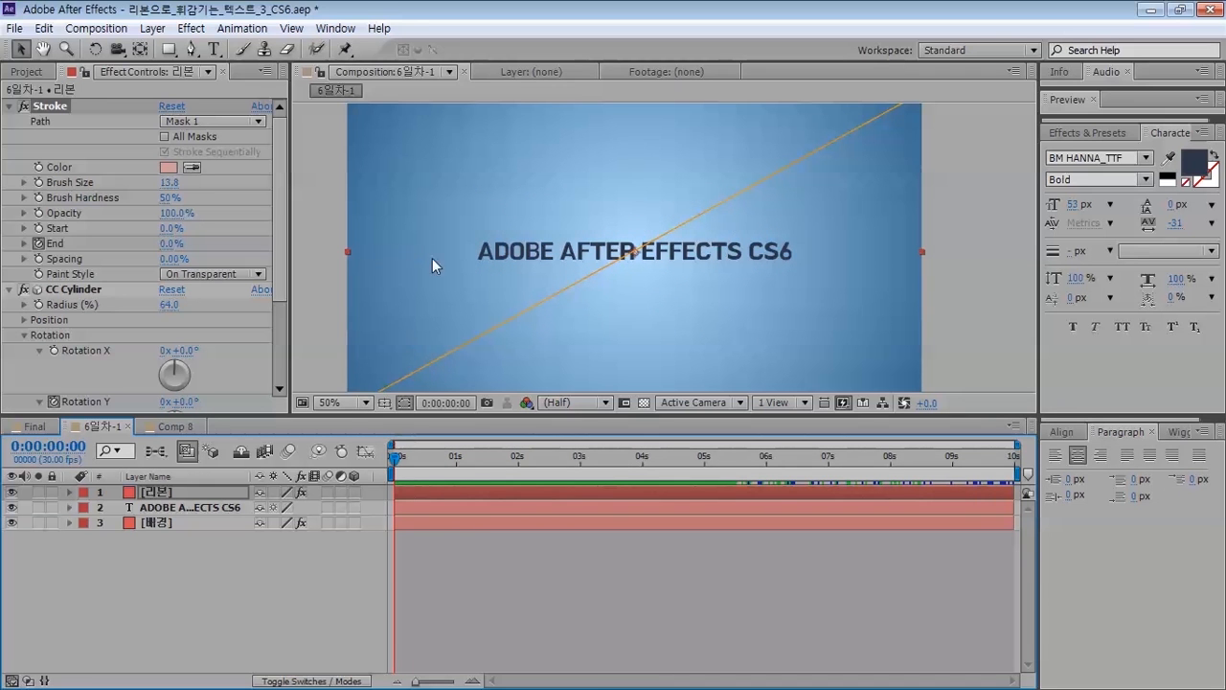
- Try a rectangular mask over the first half of the "ADOBE AFTER EFFECTS CS6" title layer and delete it
{"action": "left_click", "coordinate": [184, 508]}
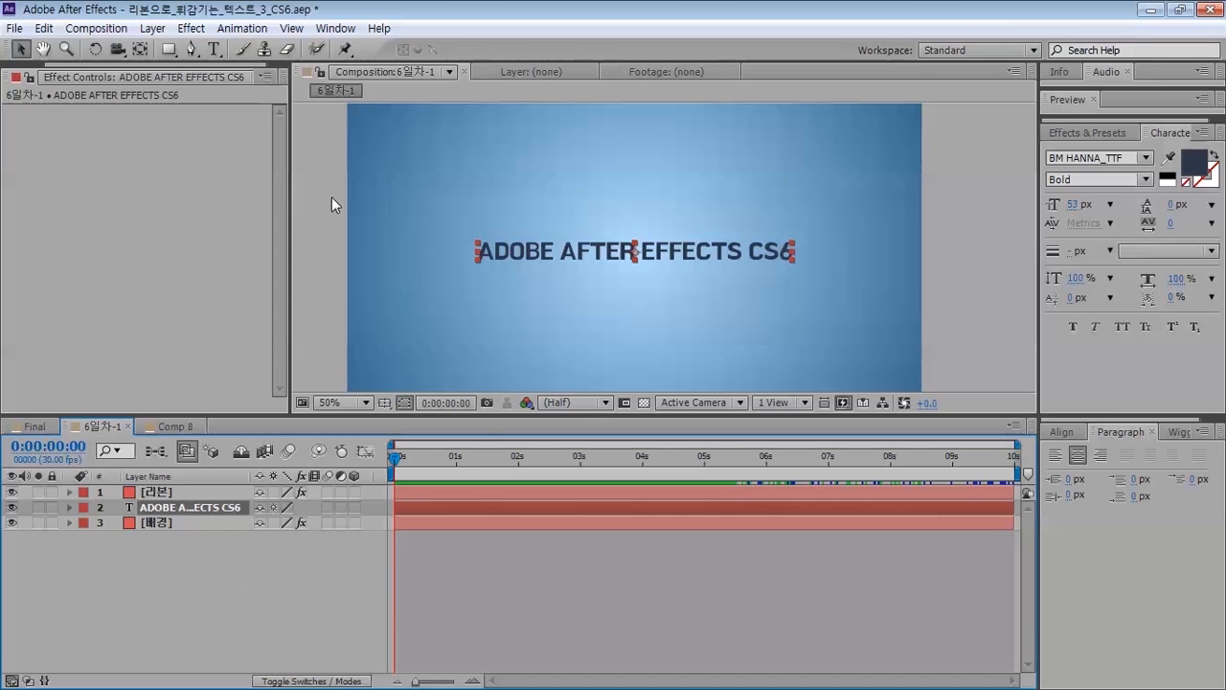
{"action": "left_click", "coordinate": [144, 53]}
{"action": "left_click", "coordinate": [170, 50]}
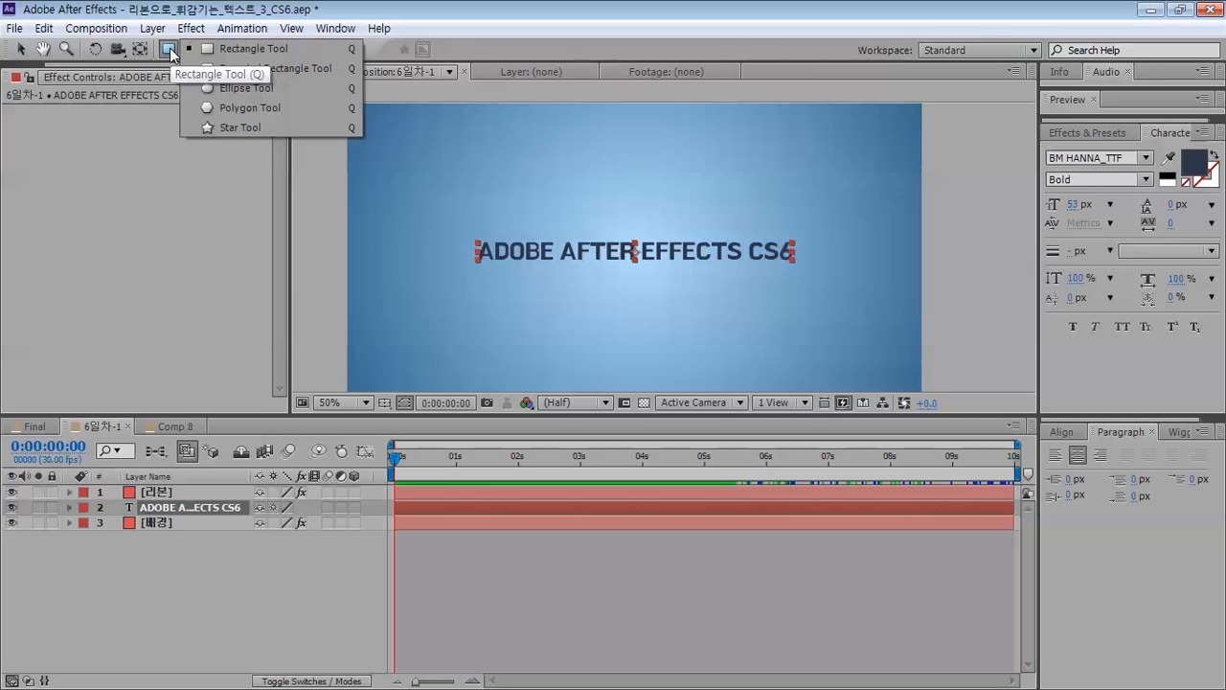
{"action": "left_click", "coordinate": [307, 49]}
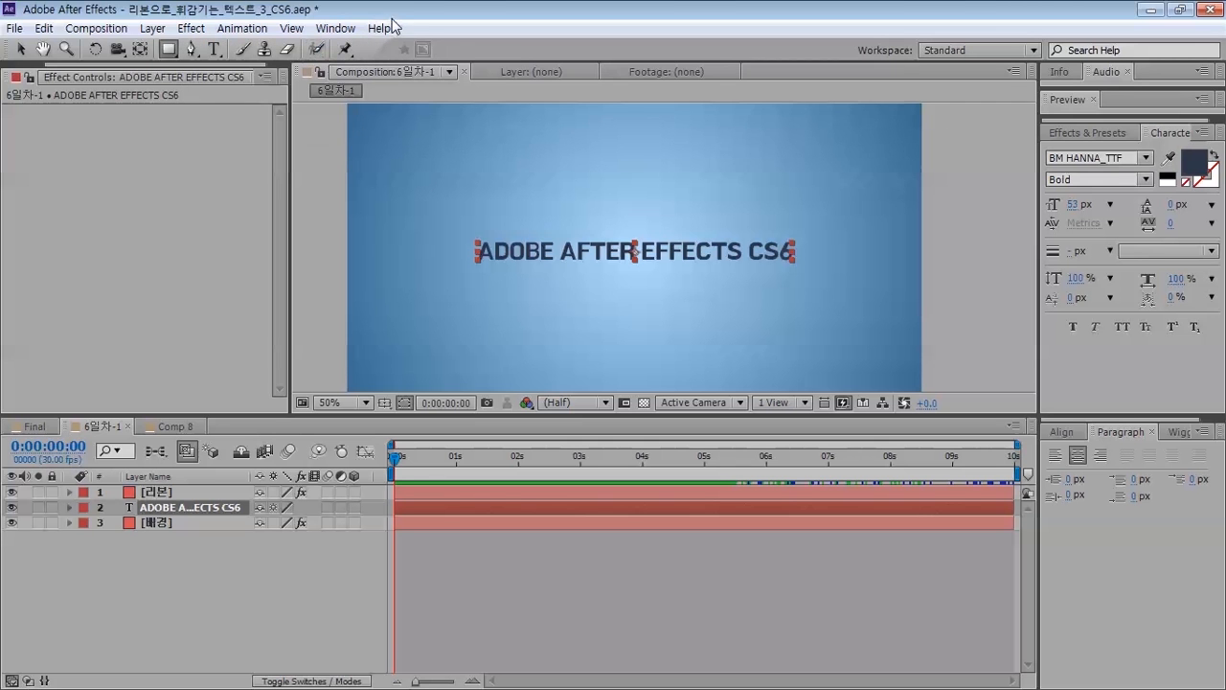
{"action": "left_click_drag", "start_coordinate": [440, 187], "coordinate": [660, 304]}
{"action": "key", "text": "Delete"}
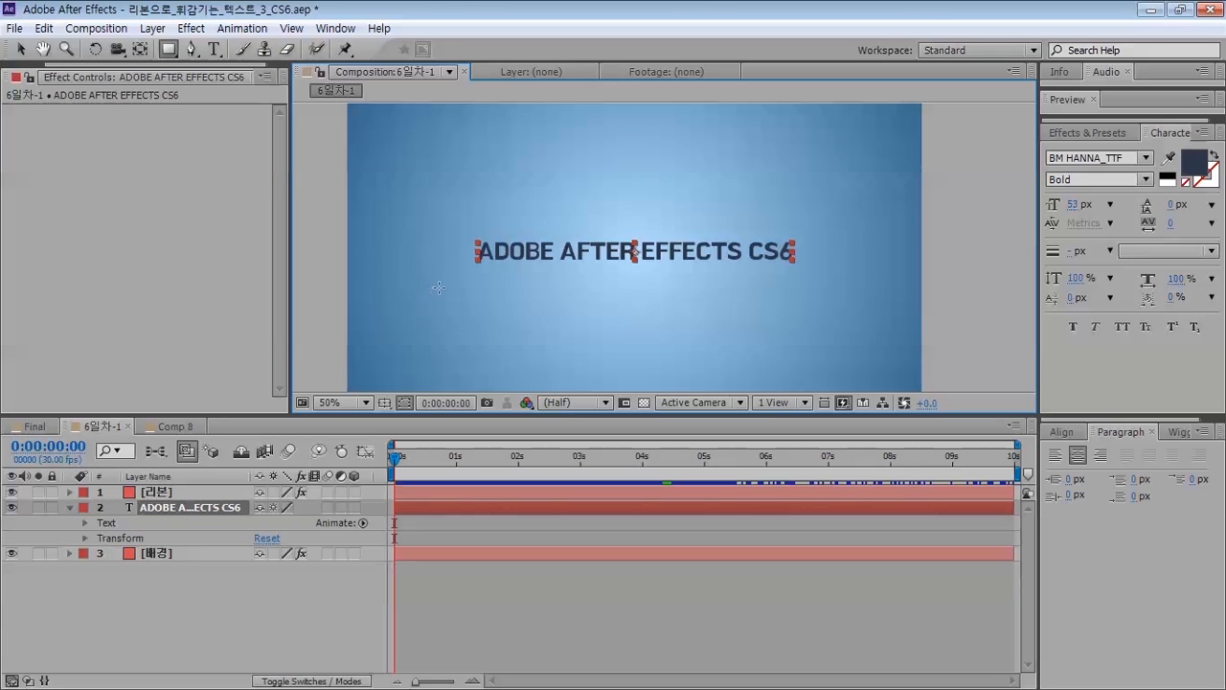
- Try a narrow upright rectangular mask just before the title's first letter, delete it and collapse the title layer's properties
{"action": "left_click", "coordinate": [427, 185]}
{"action": "left_click", "coordinate": [427, 228]}
{"action": "left_click_drag", "start_coordinate": [451, 296], "coordinate": [497, 305]}
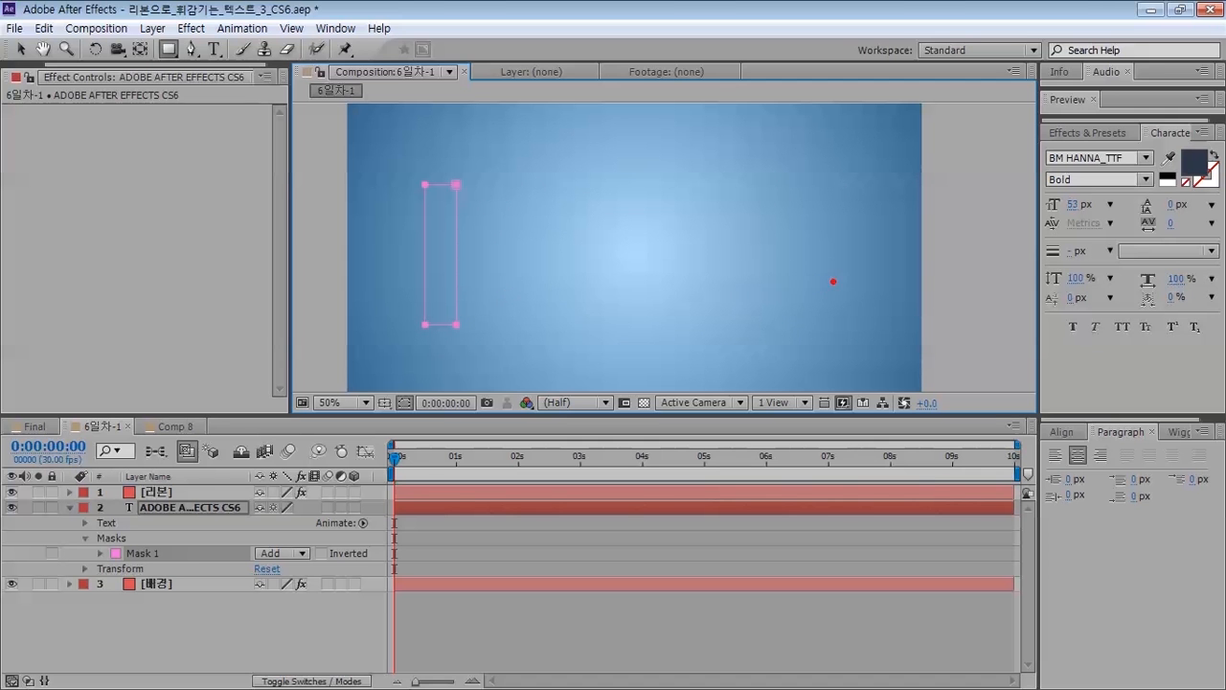
{"action": "left_click_drag", "start_coordinate": [834, 281], "coordinate": [452, 290]}
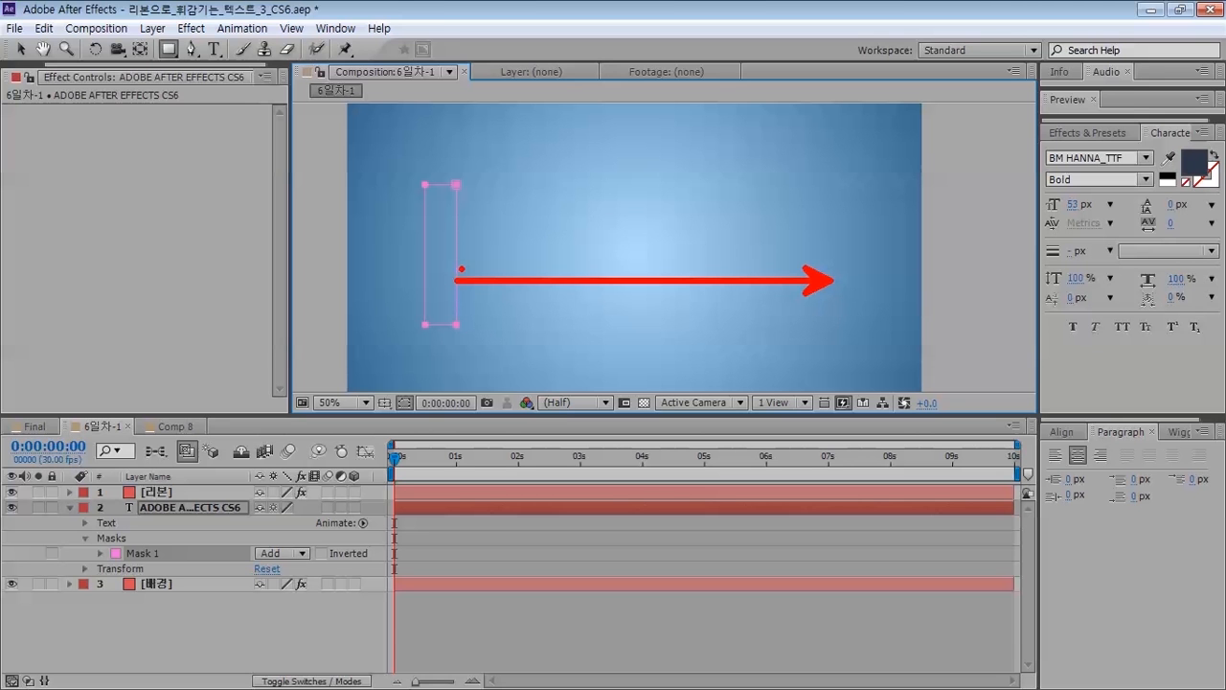
{"action": "key", "text": "Delete"}
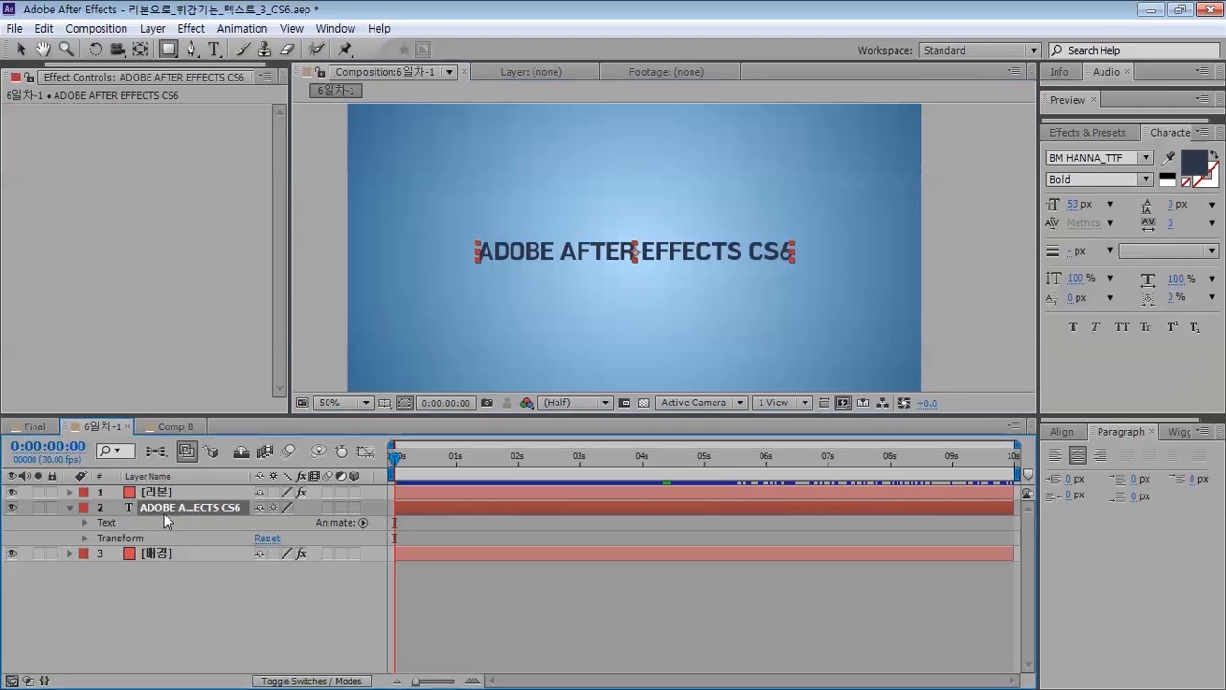
{"action": "left_click", "coordinate": [70, 508]}
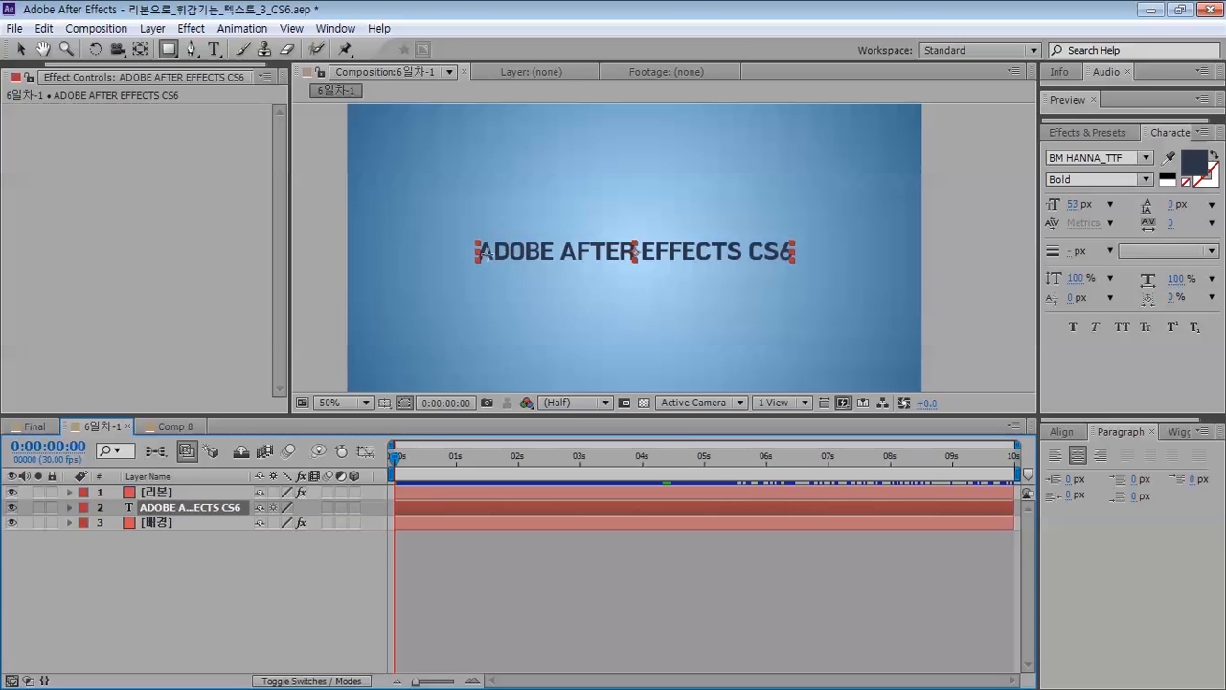
- Draw a narrow rectangular mask left of the title text on its layer and start keyframing the Mask Path at 0:00:00:00
{"action": "left_click_drag", "start_coordinate": [415, 184], "coordinate": [424, 215]}
{"action": "left_click_drag", "start_coordinate": [450, 285], "coordinate": [450, 302]}
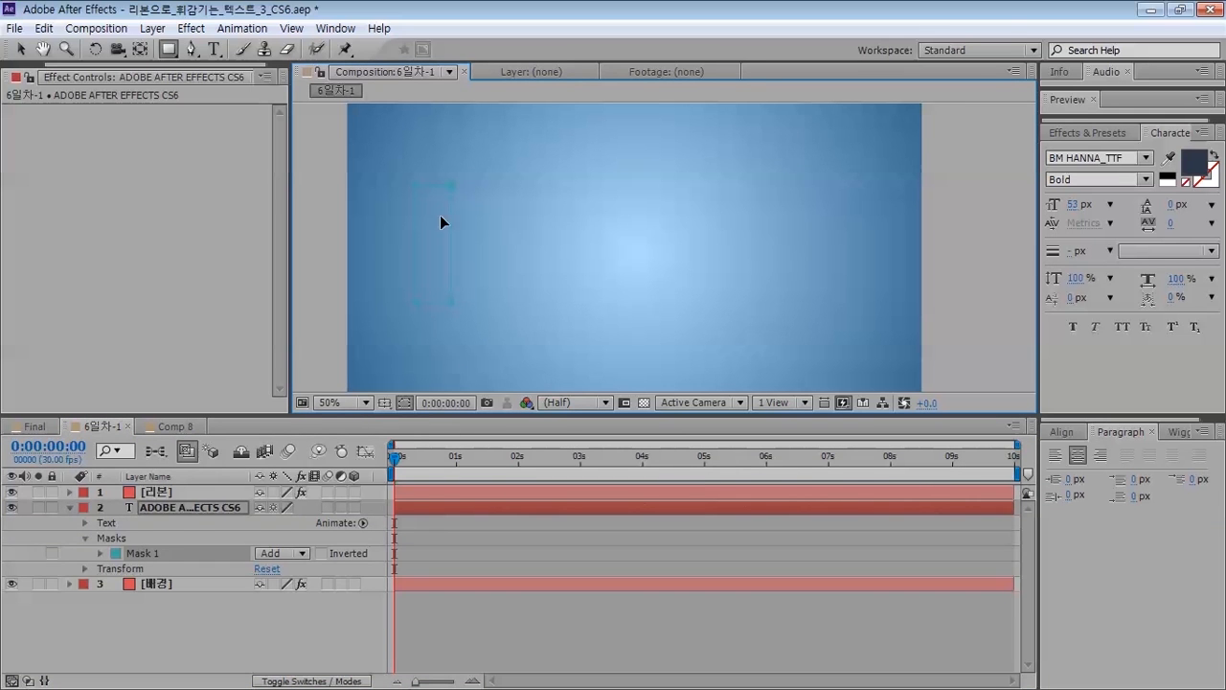
{"action": "key", "text": "ctrl+z"}
{"action": "left_click_drag", "start_coordinate": [408, 184], "coordinate": [447, 296]}
{"action": "key", "text": "m"}
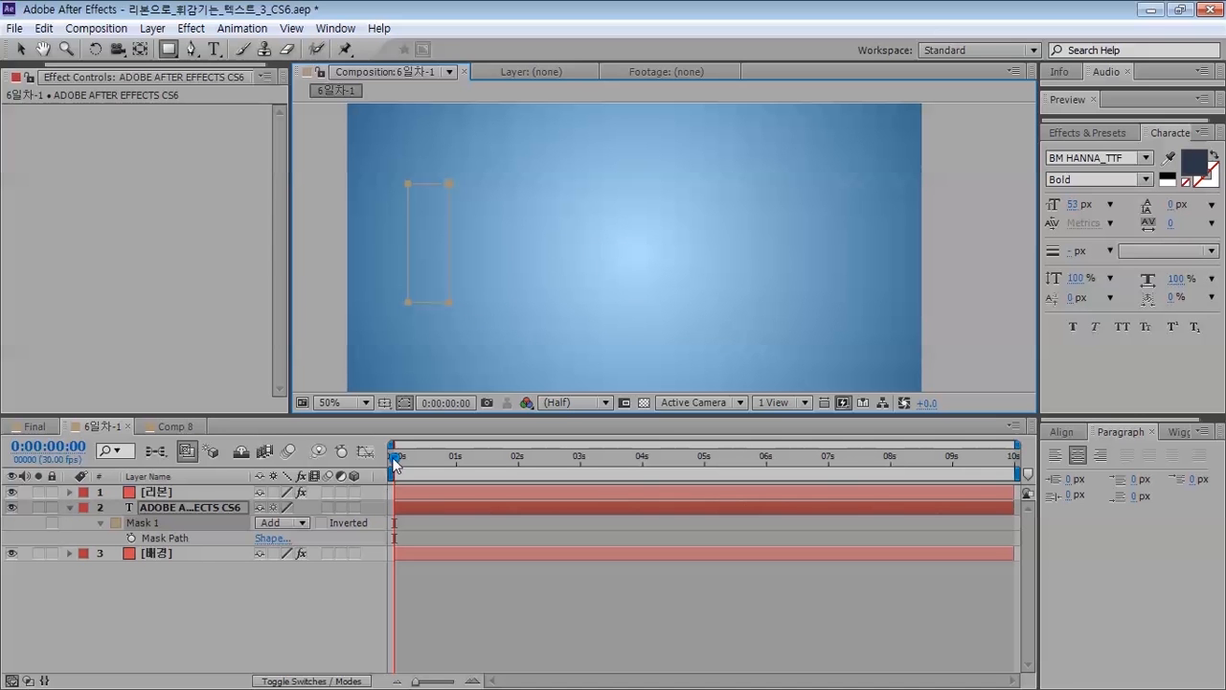
{"action": "left_click", "coordinate": [131, 539]}
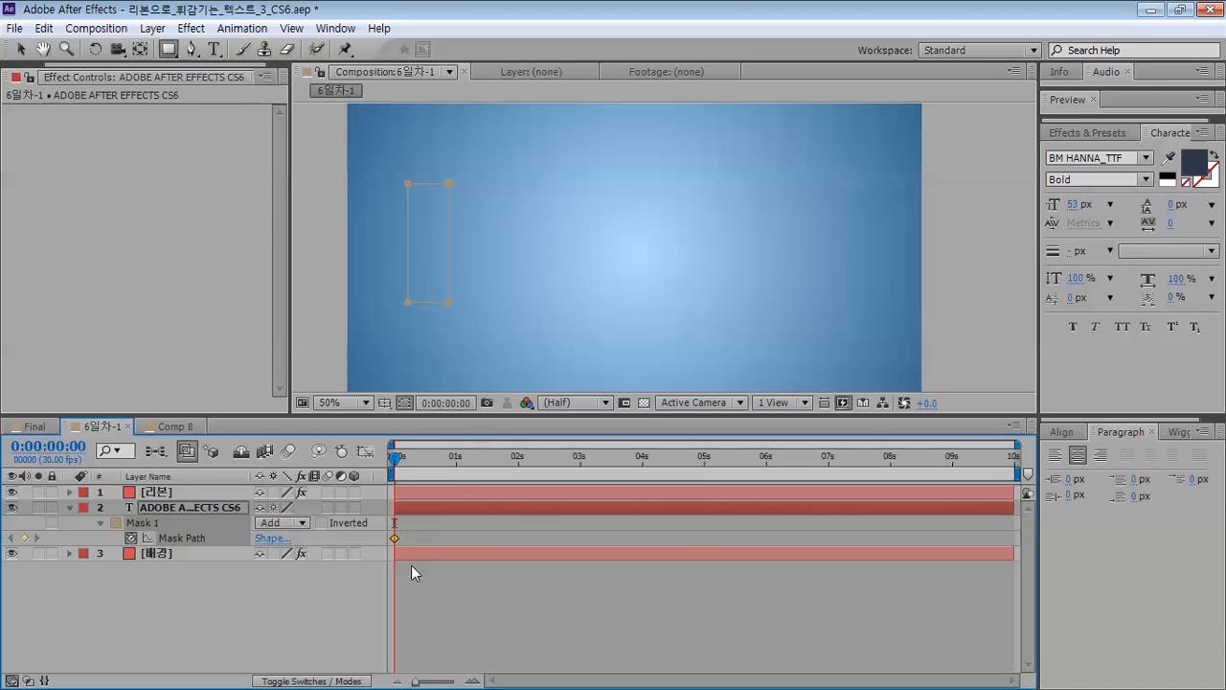
- Stretch the title's mask rightward to enclose the whole text at 0:00:02:00
{"action": "left_click", "coordinate": [48, 447]}
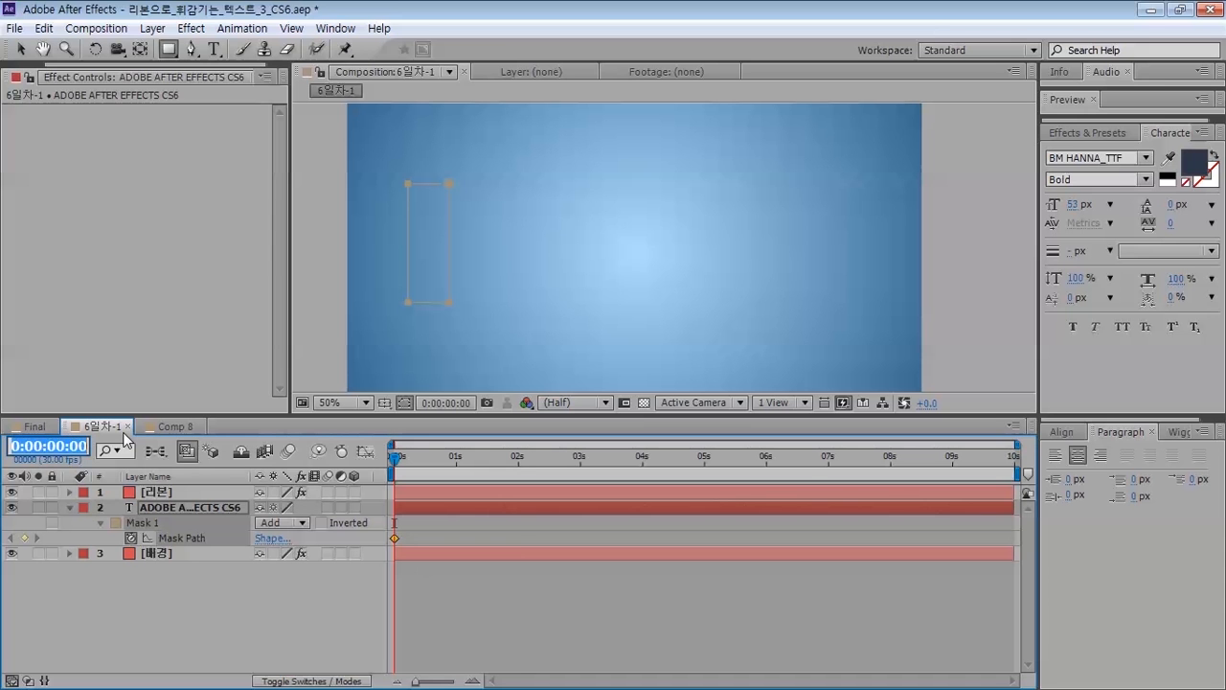
{"action": "type", "text": "2"}
{"action": "key", "text": "Return"}
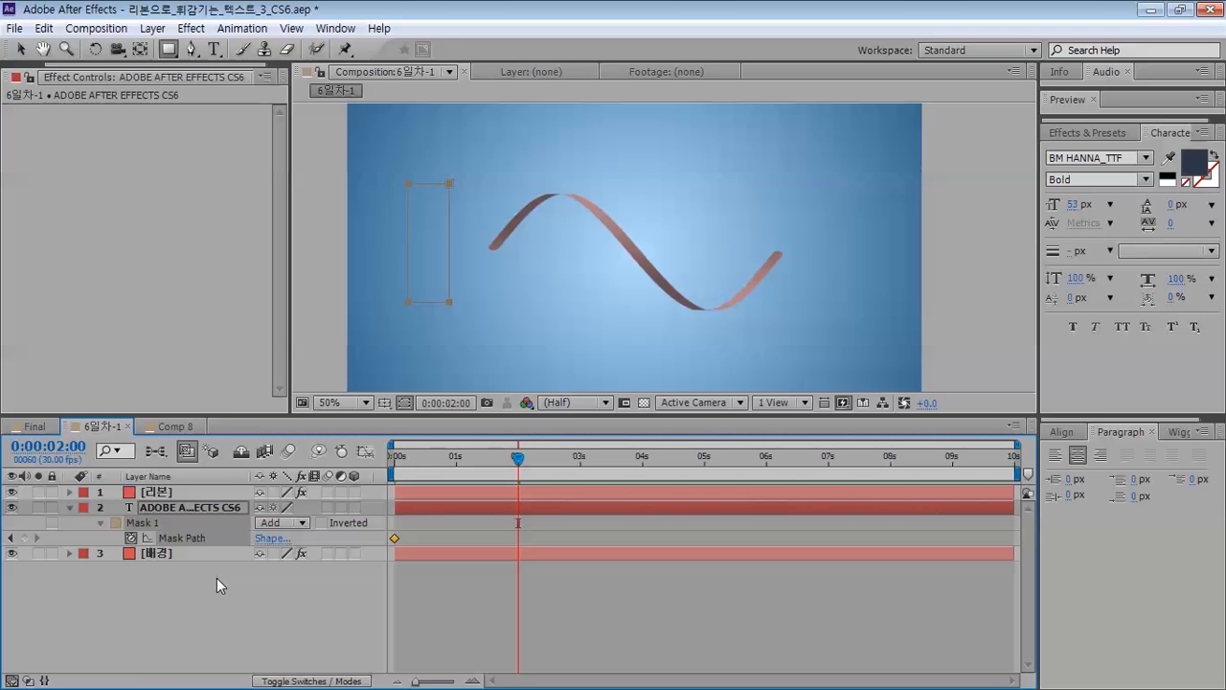
{"action": "key", "text": "ctrl+t"}
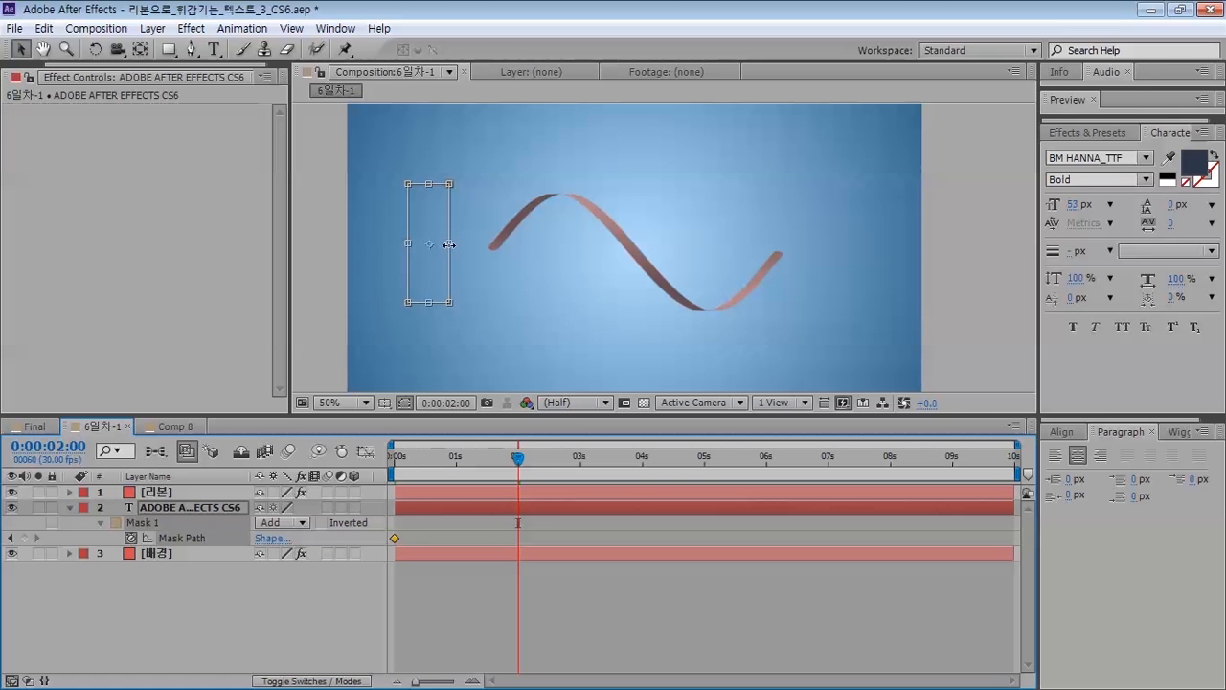
{"action": "left_click_drag", "start_coordinate": [449, 244], "coordinate": [838, 292]}
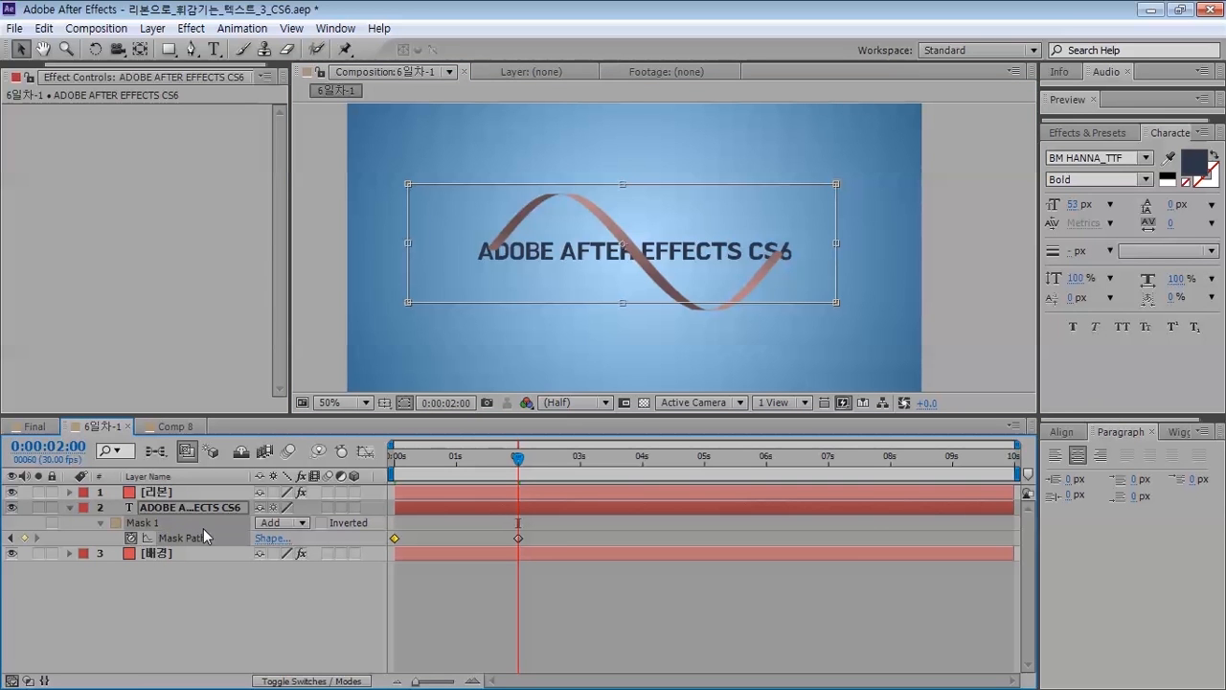
- Delete the first Mask Path keyframe and the mask from the title layer
{"action": "key", "text": "Delete"}
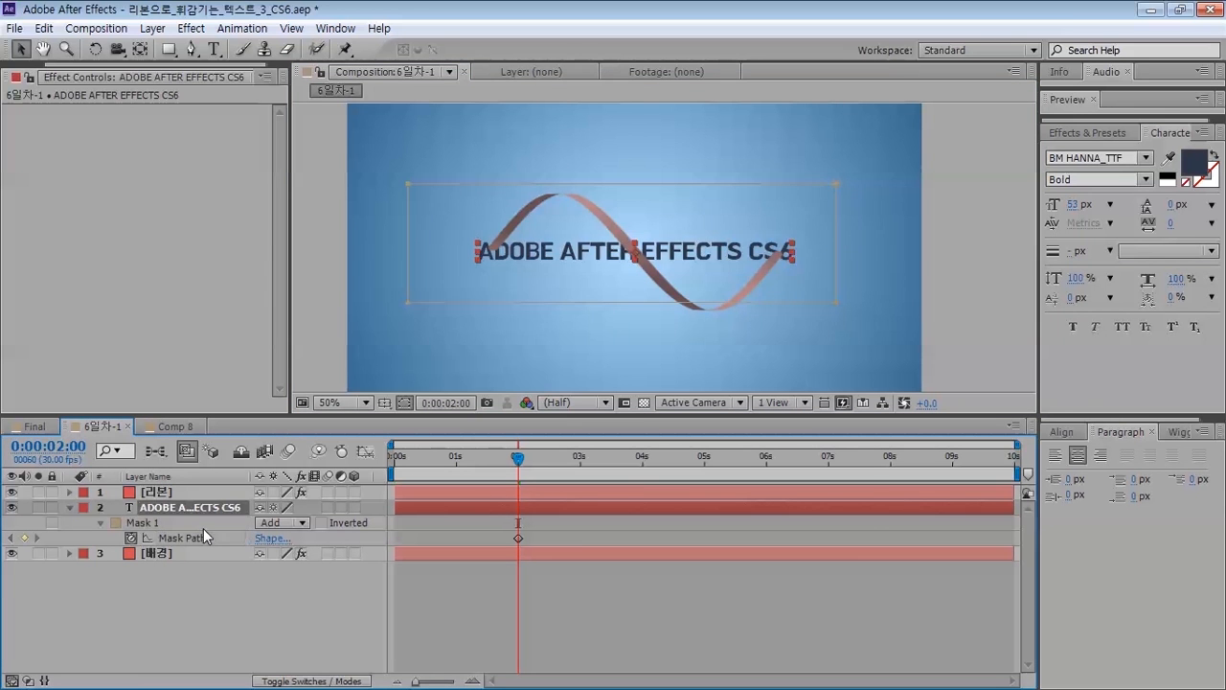
{"action": "key", "text": "Delete"}
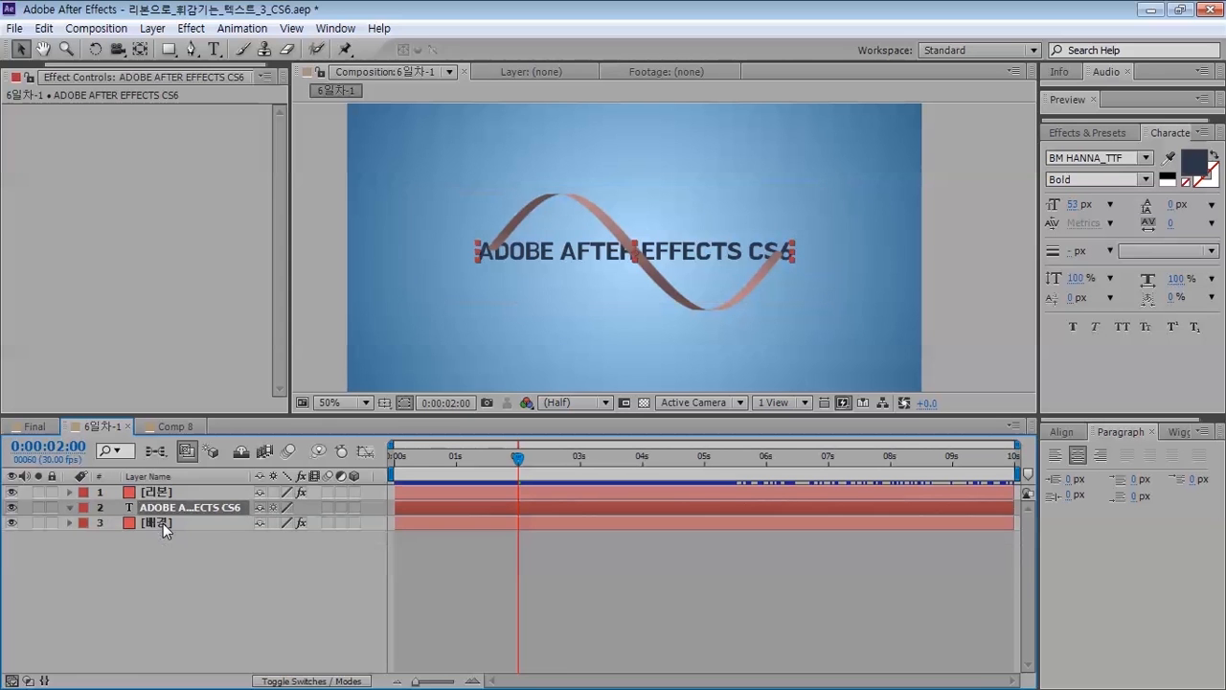
- Go to 0:00:03:26 and draw a narrow rectangular mask left of the text on the title layer
{"action": "right_click", "coordinate": [163, 523]}
{"action": "left_click", "coordinate": [456, 459]}
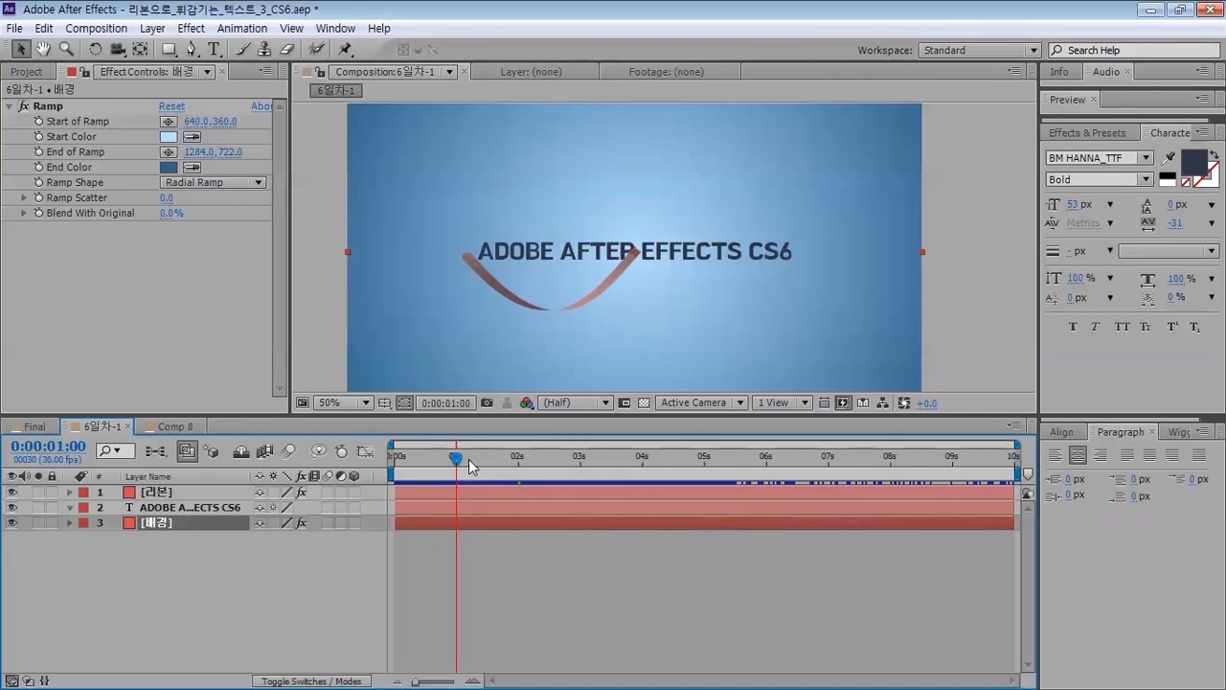
{"action": "left_click_drag", "start_coordinate": [469, 460], "coordinate": [634, 459]}
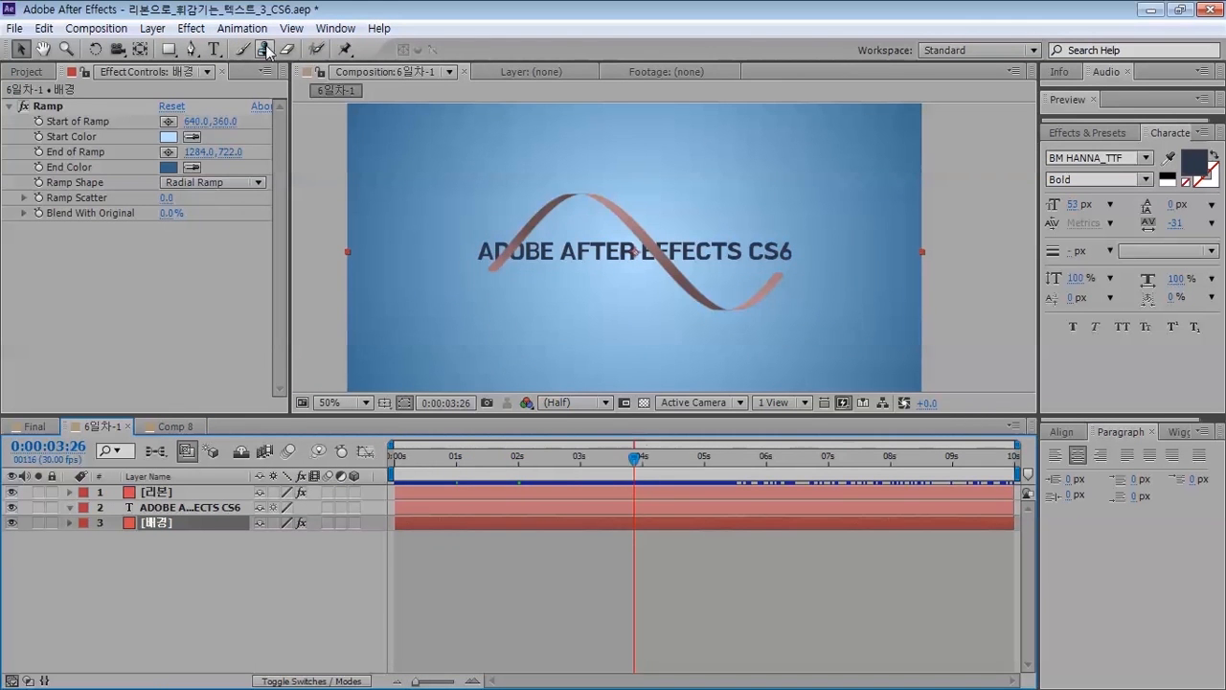
{"action": "left_click", "coordinate": [175, 507]}
{"action": "left_click", "coordinate": [168, 50]}
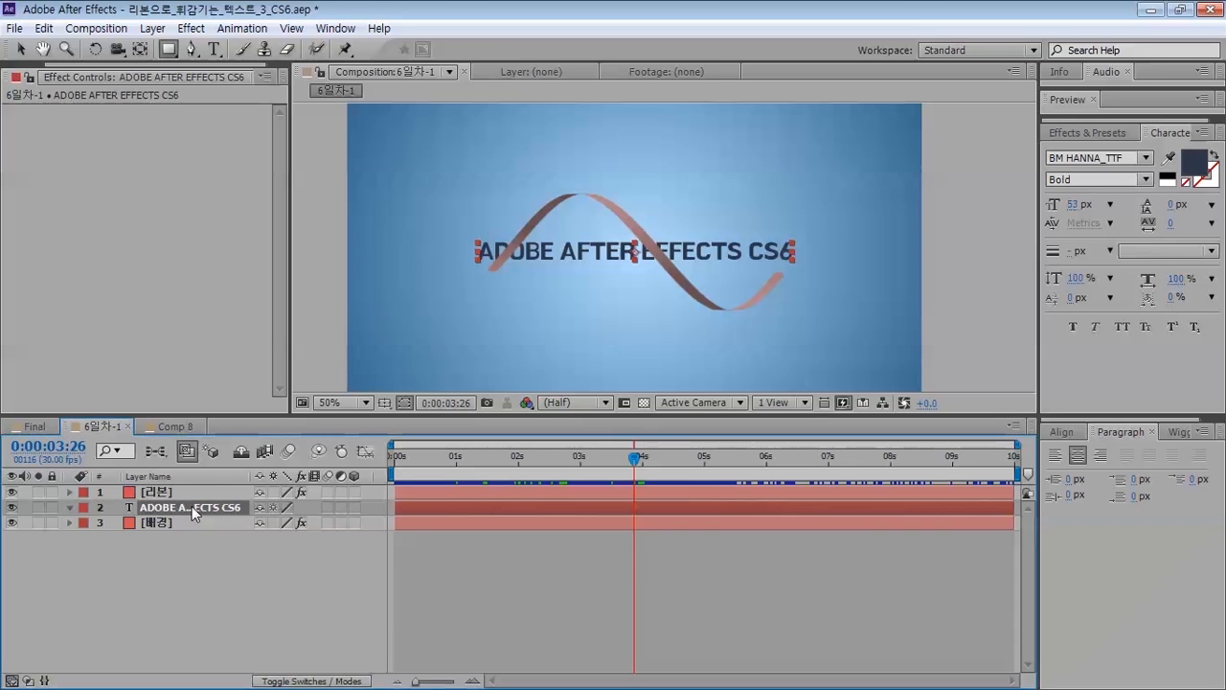
{"action": "left_click_drag", "start_coordinate": [408, 189], "coordinate": [449, 318]}
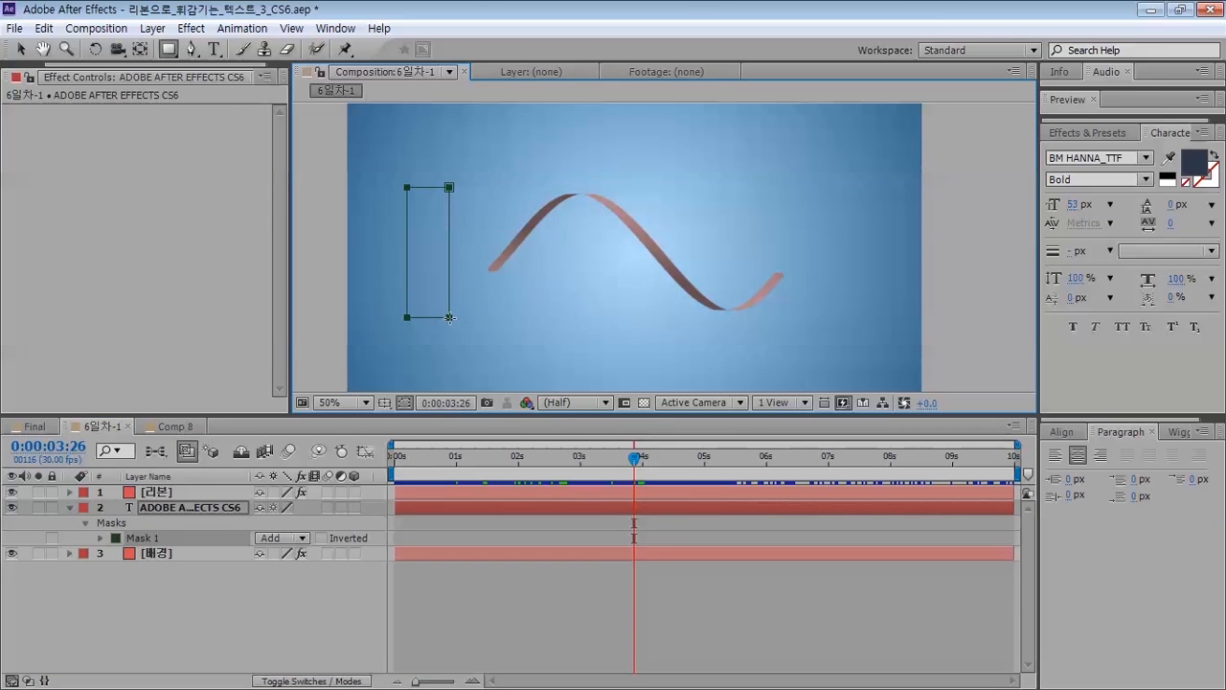
- Start keyframing the Mask Path of the title's narrow mask at 0:00:00:00
{"action": "left_click_drag", "start_coordinate": [441, 456], "coordinate": [353, 471]}
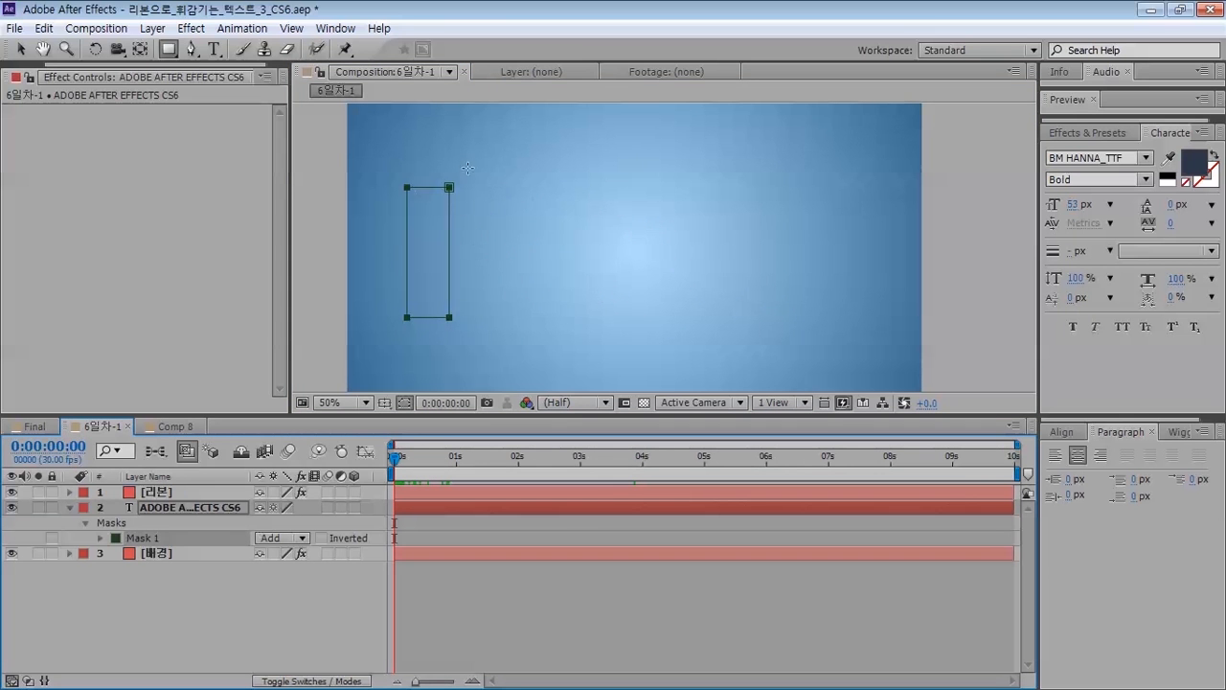
{"action": "key", "text": "m"}
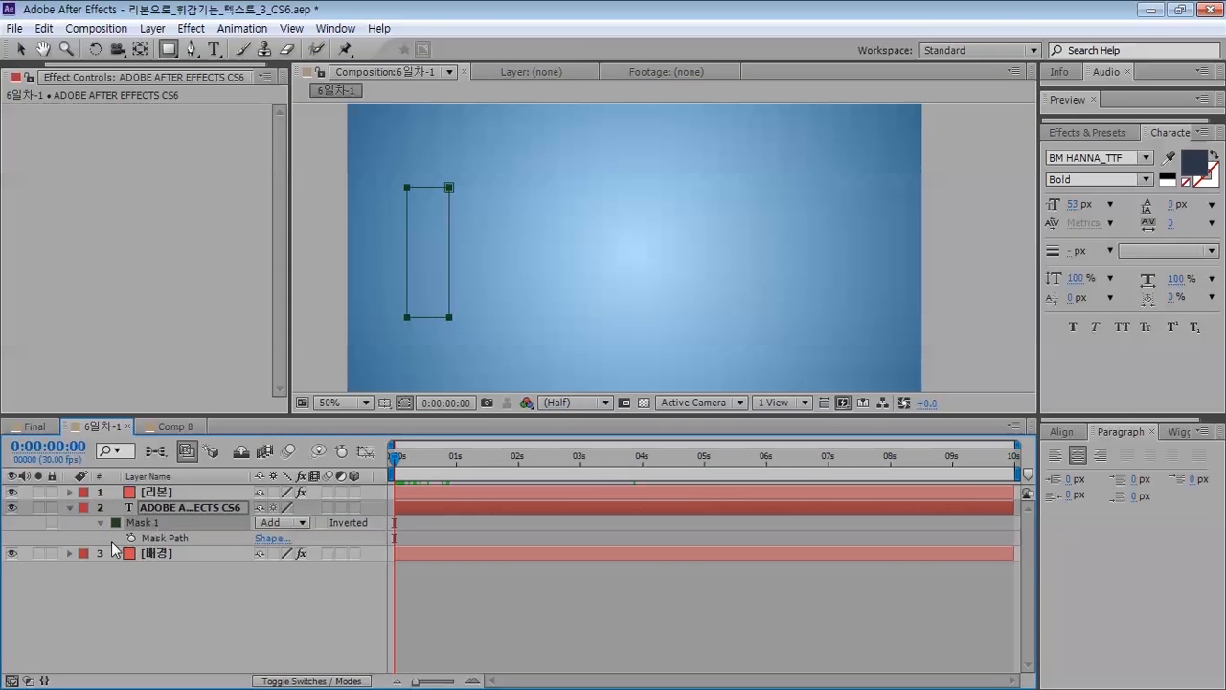
{"action": "left_click", "coordinate": [132, 538]}
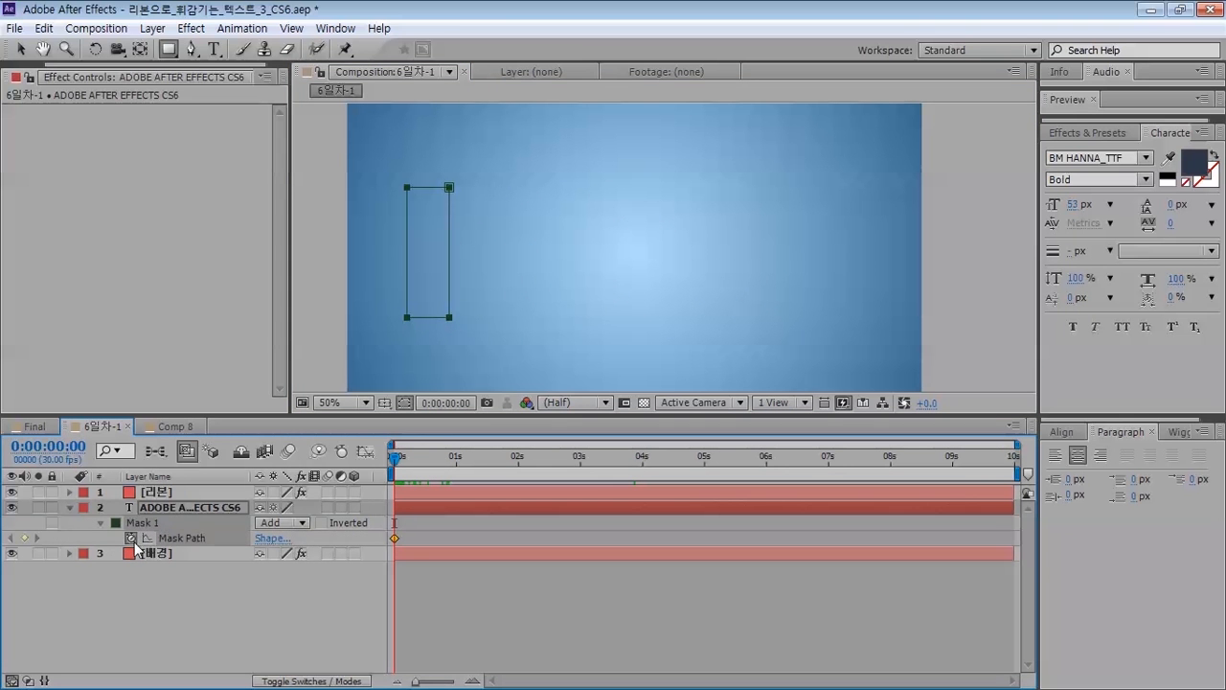
- Stretch the title's mask rightward at 0:00:02:00 so that it encloses the whole text
{"action": "left_click", "coordinate": [48, 447]}
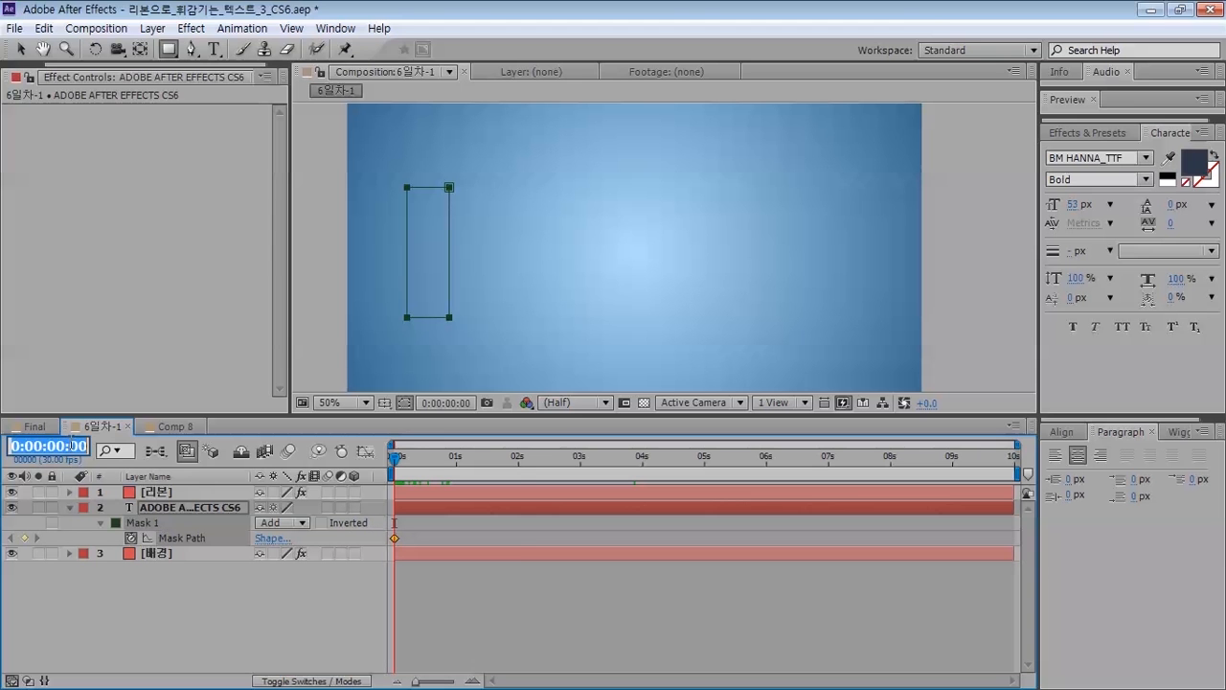
{"action": "type", "text": "2"}
{"action": "key", "text": "Return"}
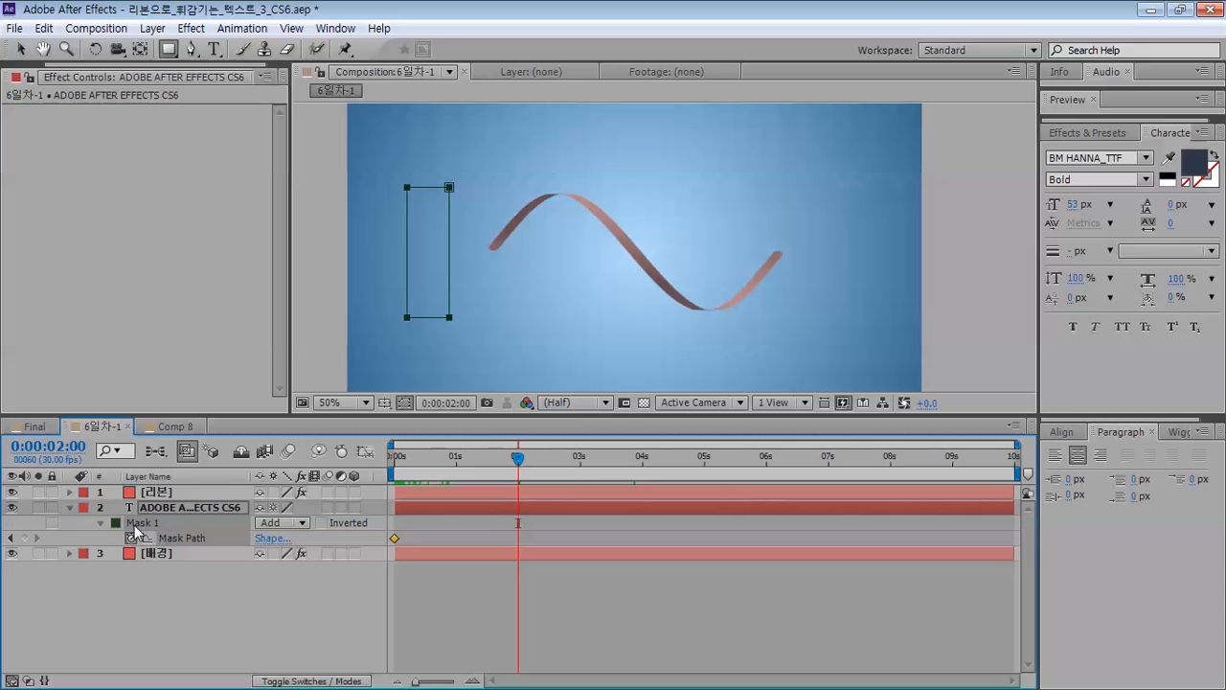
{"action": "key", "text": "ctrl+t"}
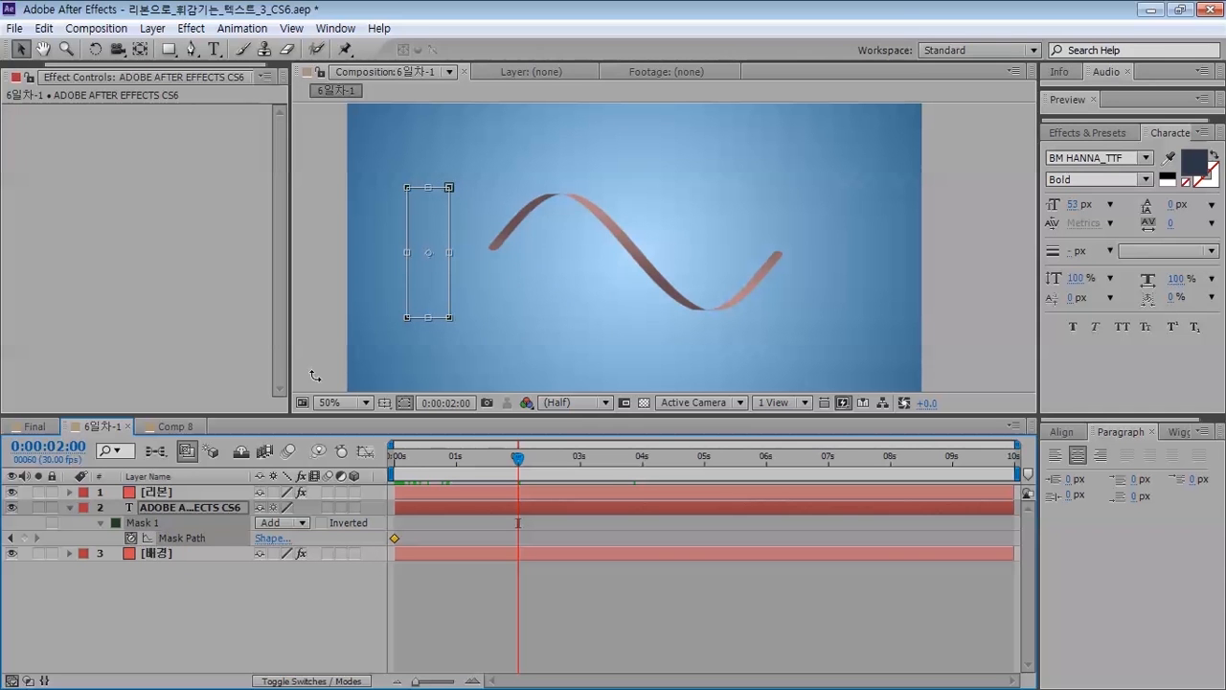
{"action": "left_click_drag", "start_coordinate": [449, 252], "coordinate": [831, 254]}
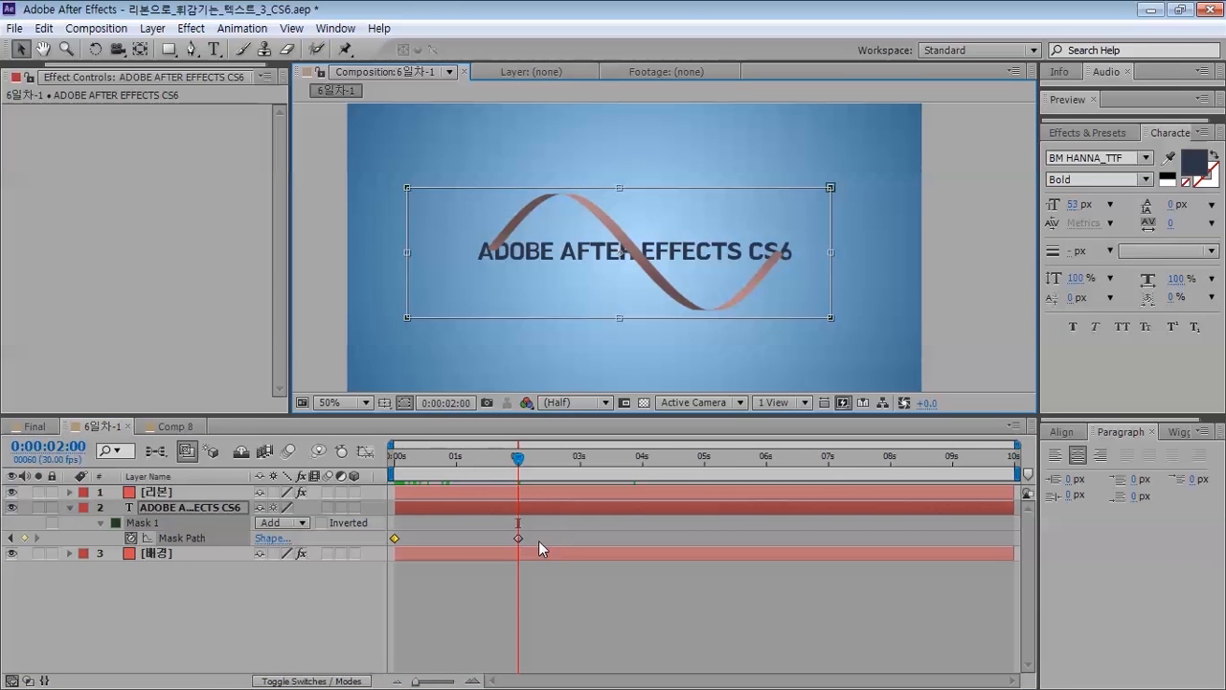
{"action": "left_click", "coordinate": [437, 605]}
- Preview the mask reveal of the title together with the ribbon from 0:00:00:00
{"action": "left_click_drag", "start_coordinate": [447, 457], "coordinate": [187, 460]}
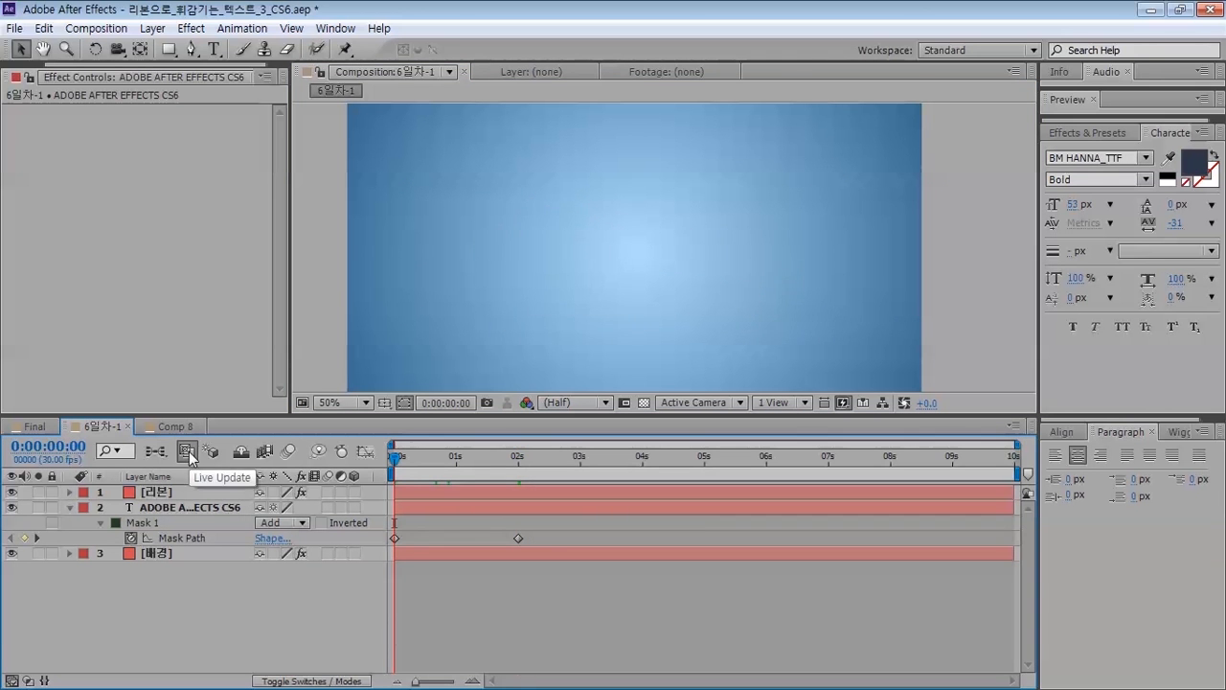
{"action": "key", "text": "space"}
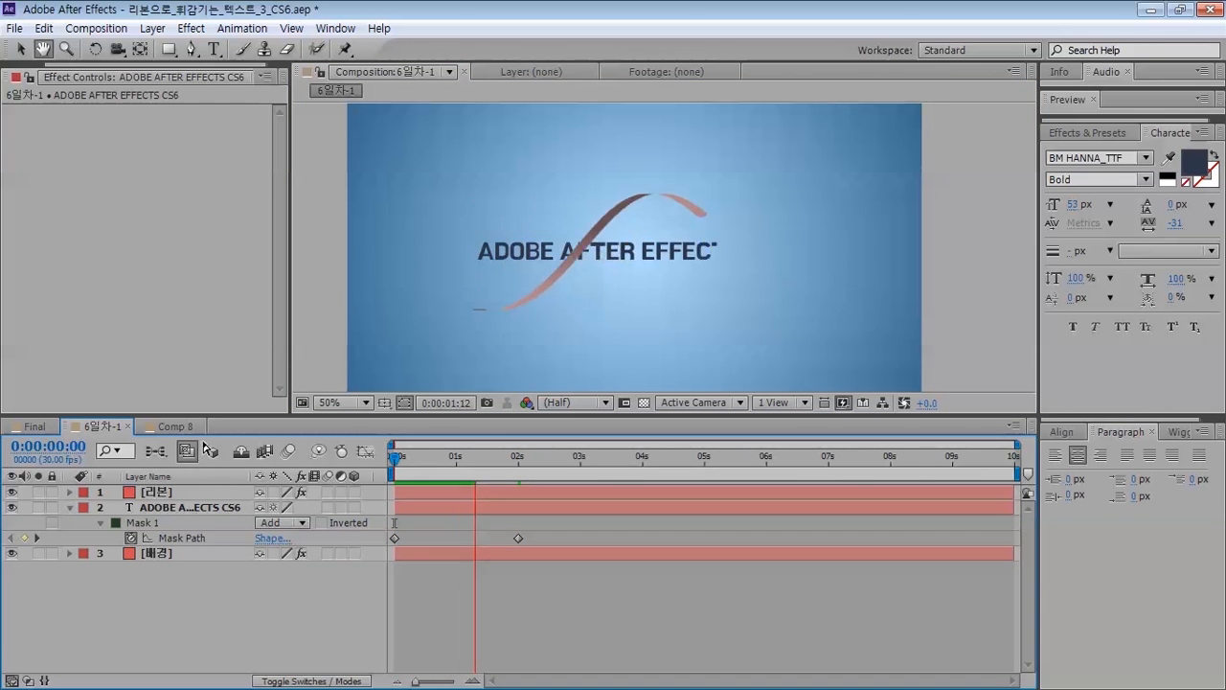
{"action": "left_click_drag", "start_coordinate": [466, 462], "coordinate": [201, 458]}
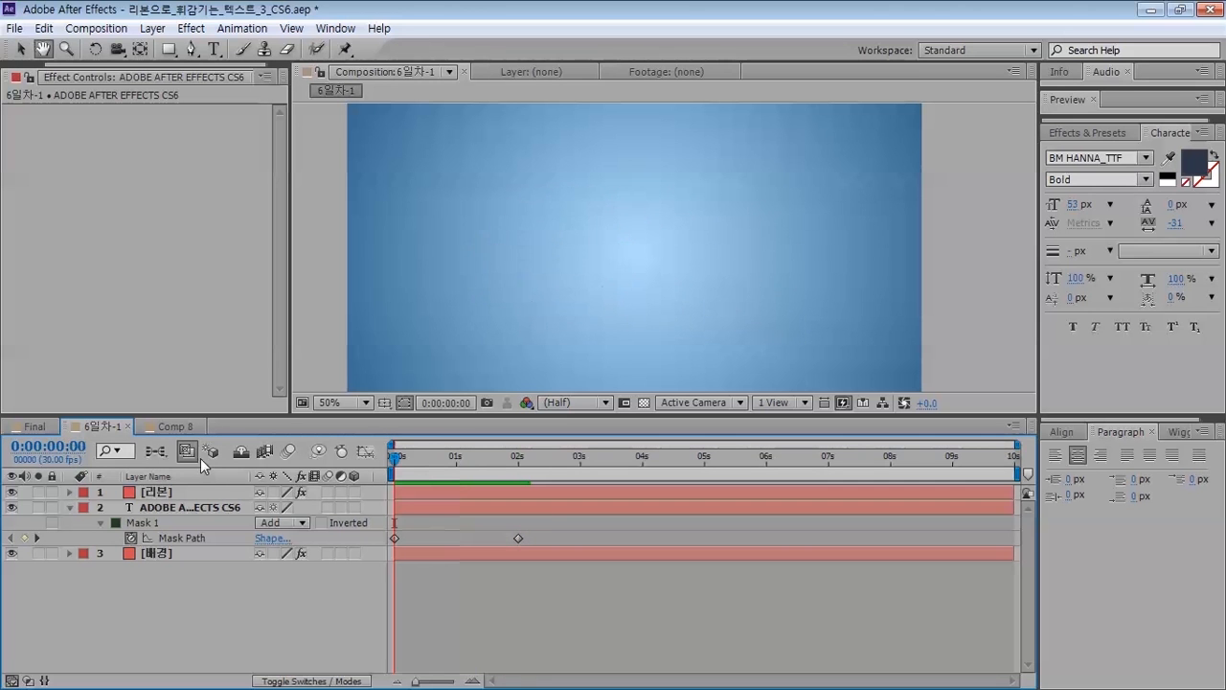
{"action": "key", "text": "space"}
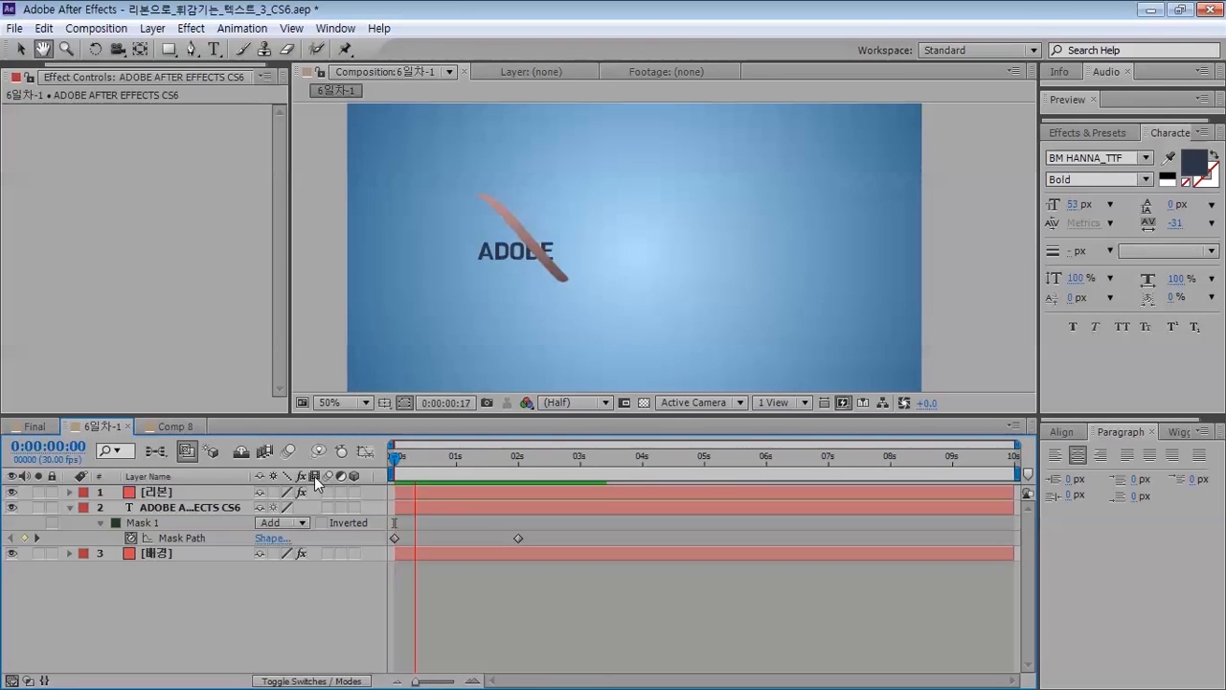
{"action": "key", "text": "space"}
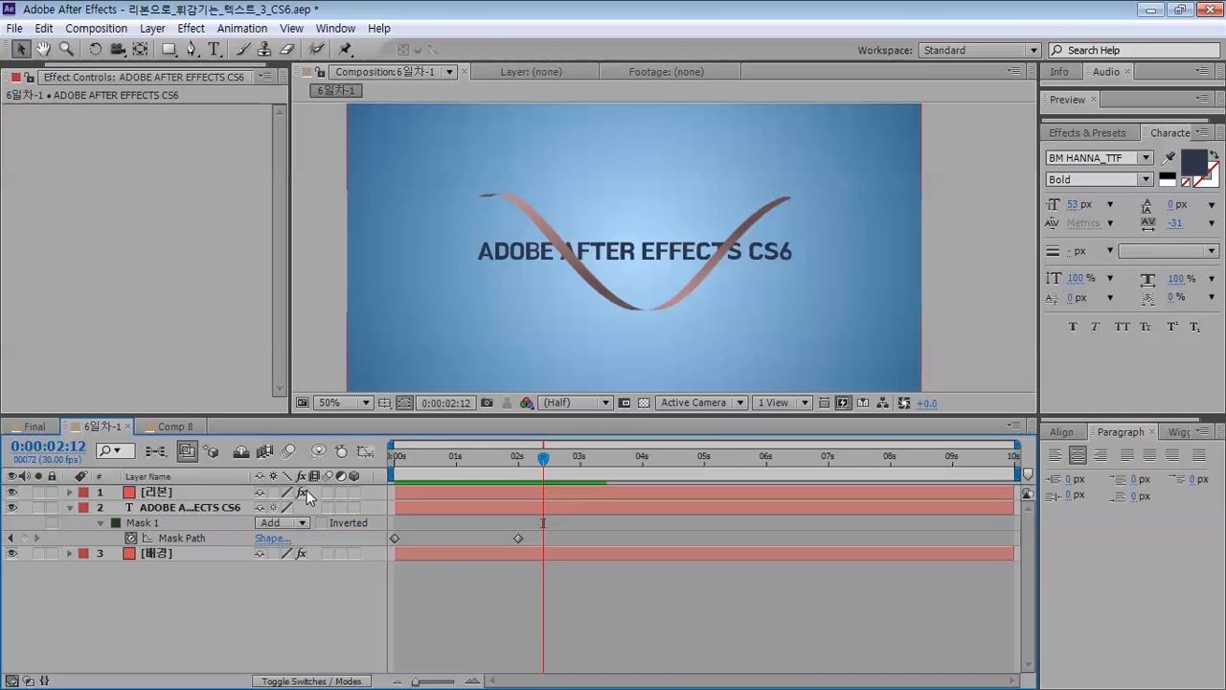
- Show the Mask Feather property of the title layer's mask and collapse the ribbon layer
{"action": "left_click", "coordinate": [181, 543]}
{"action": "key", "text": "g"}
{"action": "left_click", "coordinate": [237, 673]}
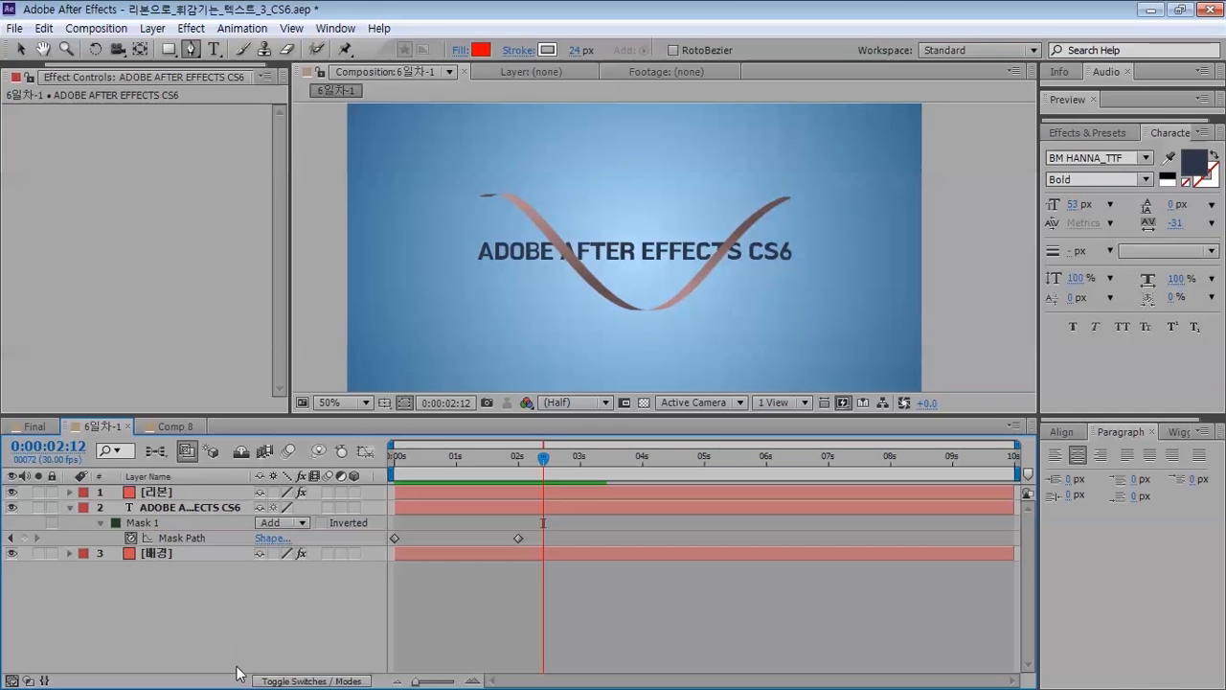
{"action": "key", "text": "f"}
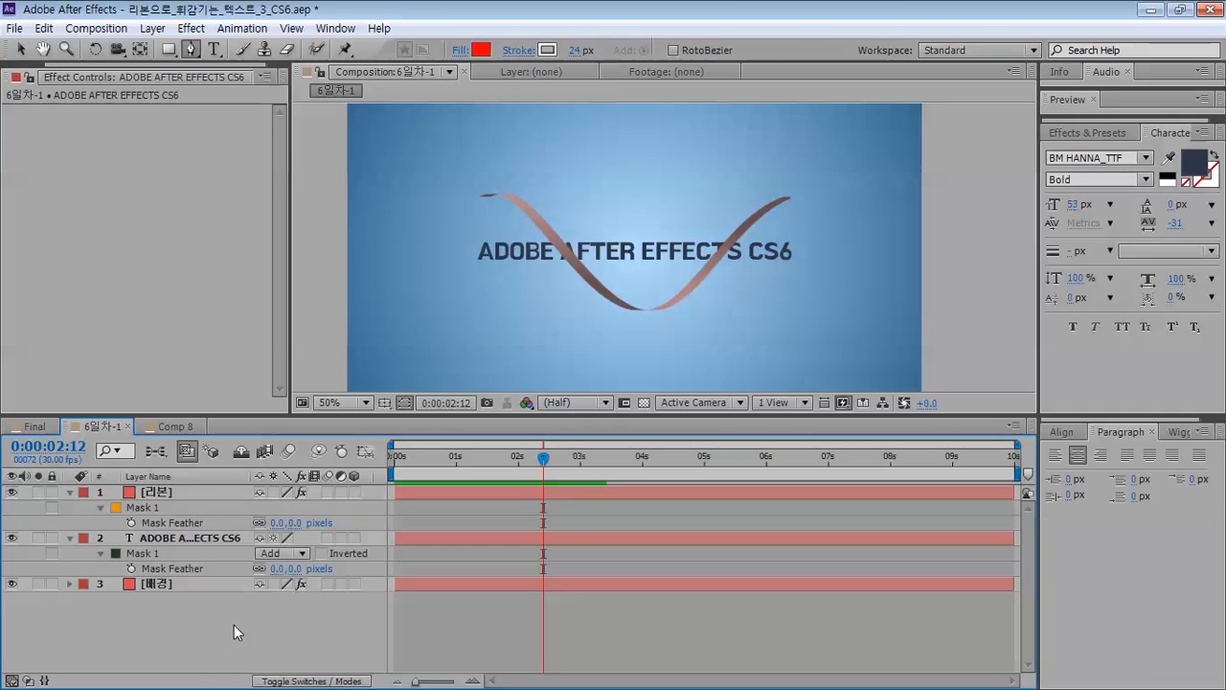
{"action": "left_click", "coordinate": [82, 505]}
{"action": "left_click", "coordinate": [70, 492]}
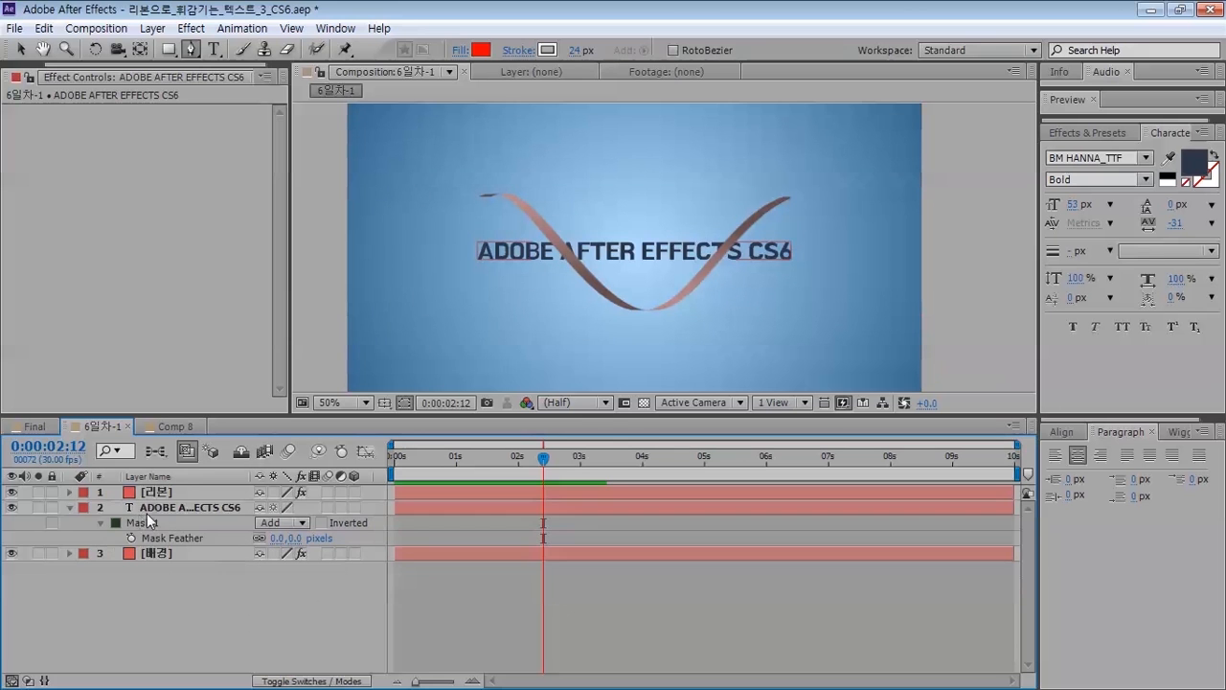
{"action": "left_click", "coordinate": [148, 509]}
{"action": "key", "text": "f"}
{"action": "key", "text": "f"}
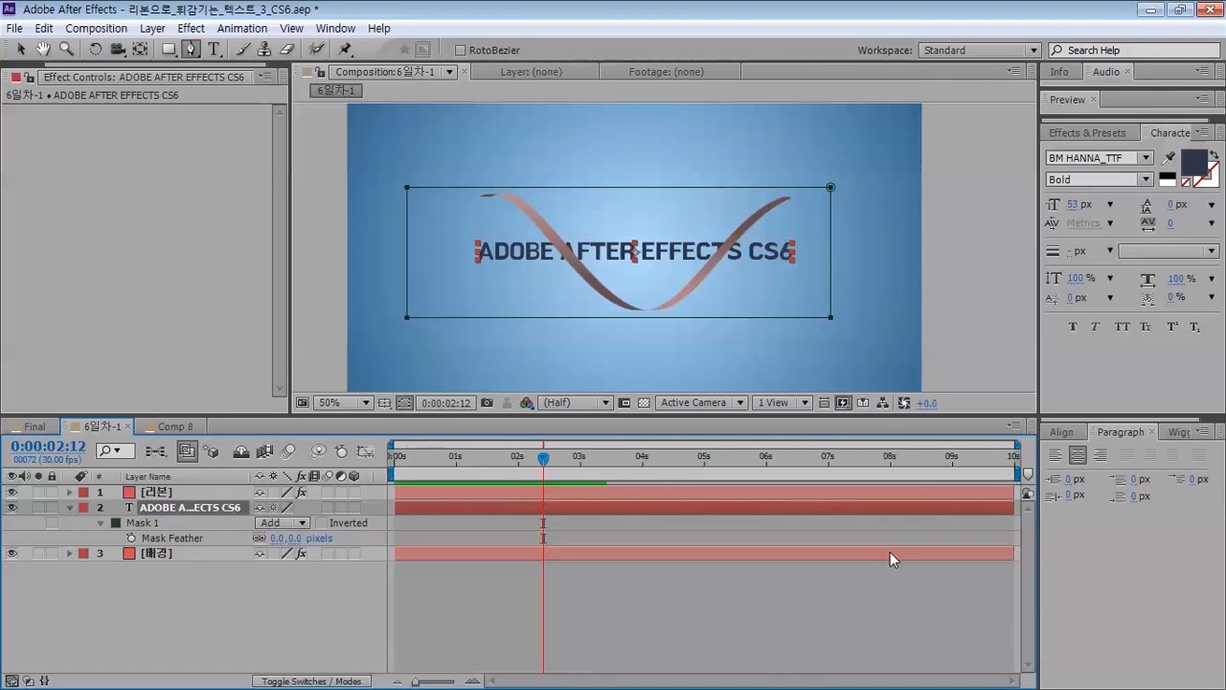
- Try a Mask Feather of 14 pixels on the title's mask, checking the reveal edge at 0:00:00:26
{"action": "left_click_drag", "start_coordinate": [543, 458], "coordinate": [449, 466]}
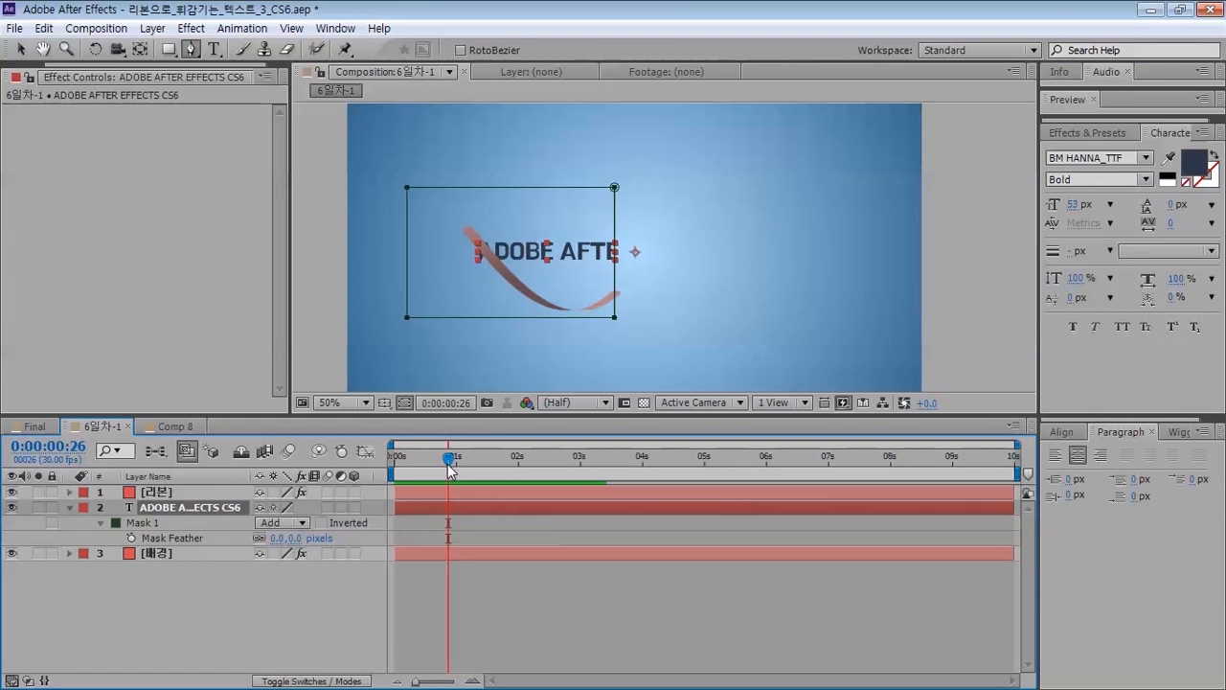
{"action": "scroll", "coordinate": [668, 243], "scroll_direction": "up", "scroll_amount": 1}
{"action": "key", "text": "h"}
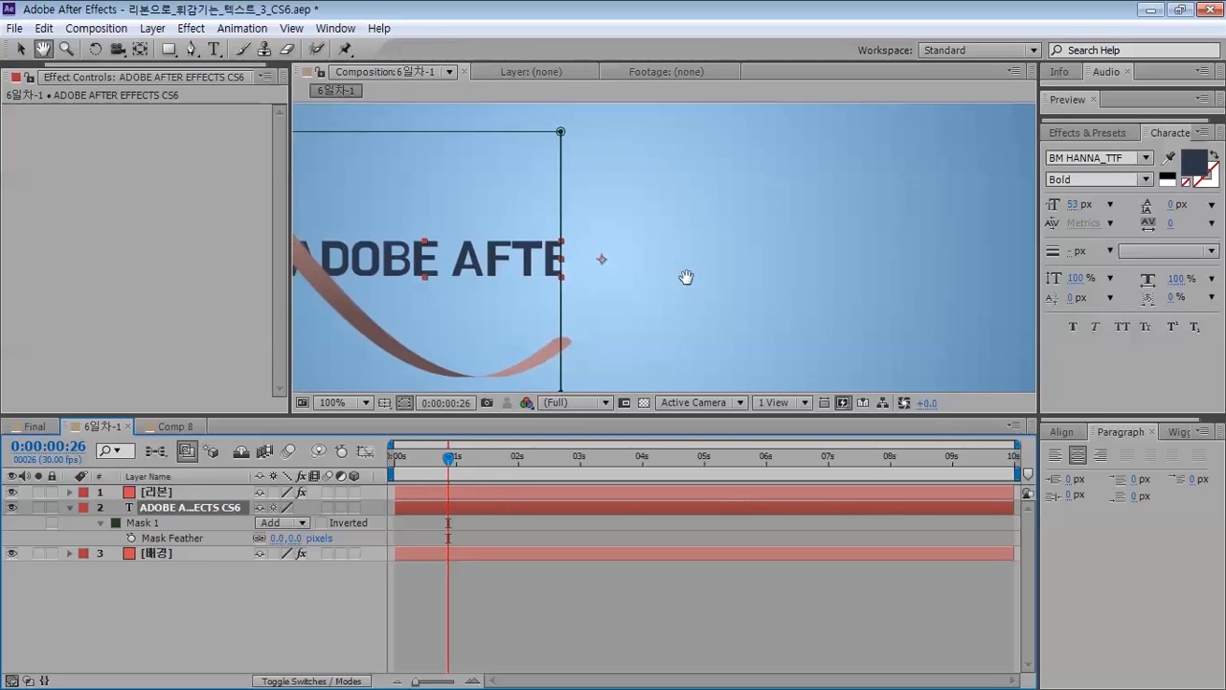
{"action": "scroll", "coordinate": [686, 277], "scroll_direction": "down", "scroll_amount": 1}
{"action": "key", "text": "g"}
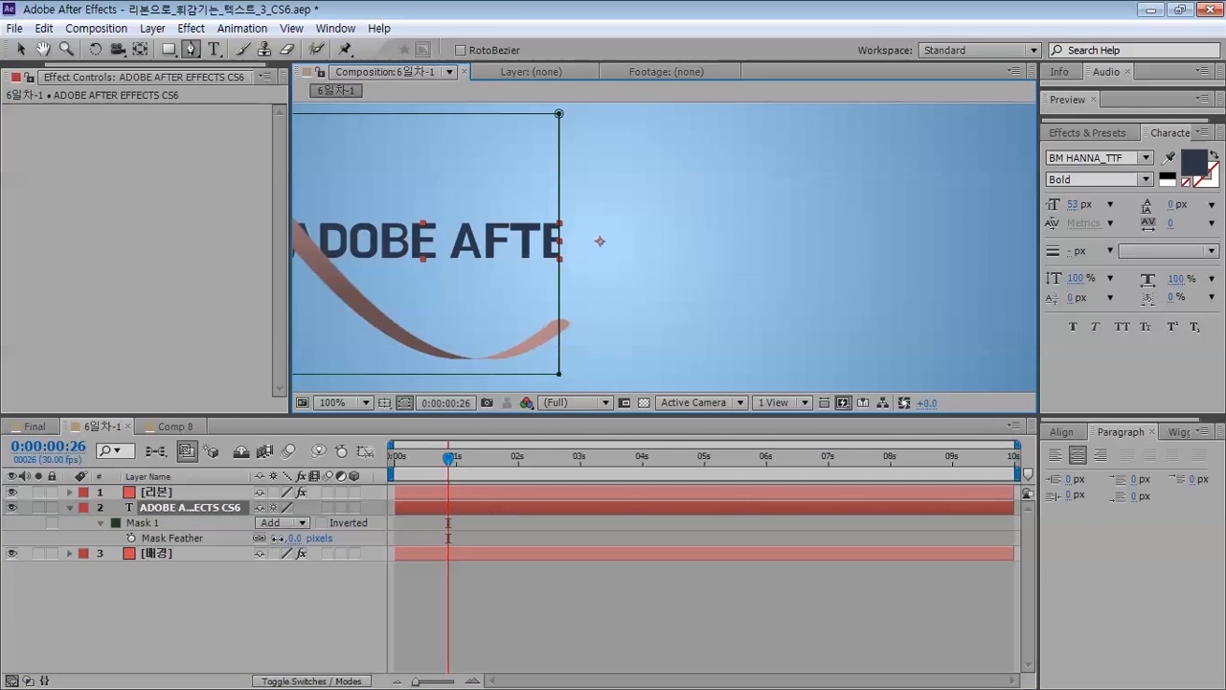
{"action": "left_click_drag", "start_coordinate": [277, 537], "coordinate": [289, 537]}
{"action": "left_click", "coordinate": [354, 603]}
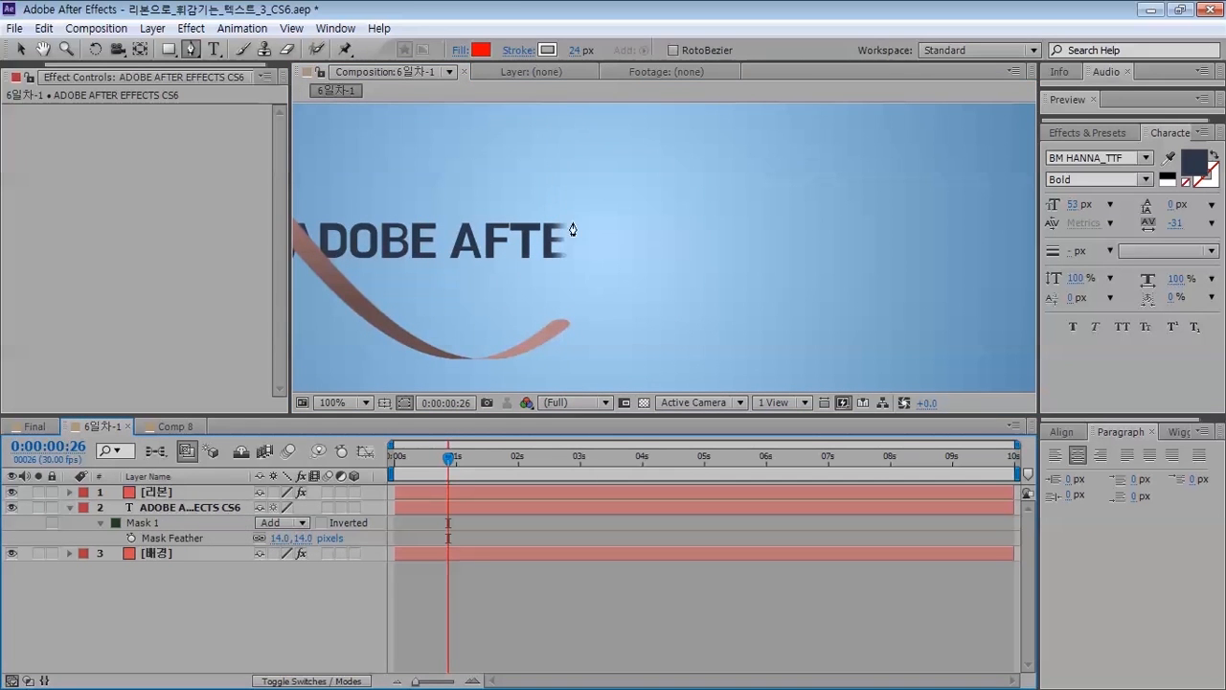
- Inspect the feathered text edge up close and set the title's Mask Feather back to 0 pixels
{"action": "left_click_drag", "start_coordinate": [602, 288], "coordinate": [644, 289]}
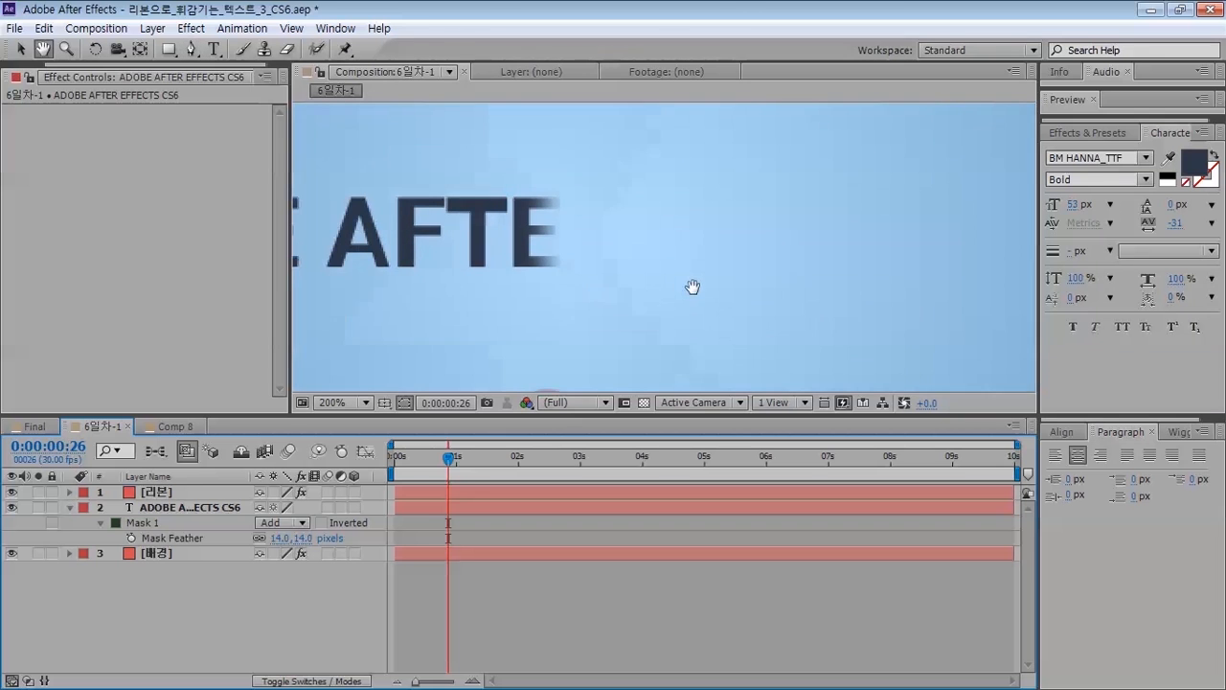
{"action": "key", "text": "g"}
{"action": "left_click_drag", "start_coordinate": [298, 545], "coordinate": [285, 545]}
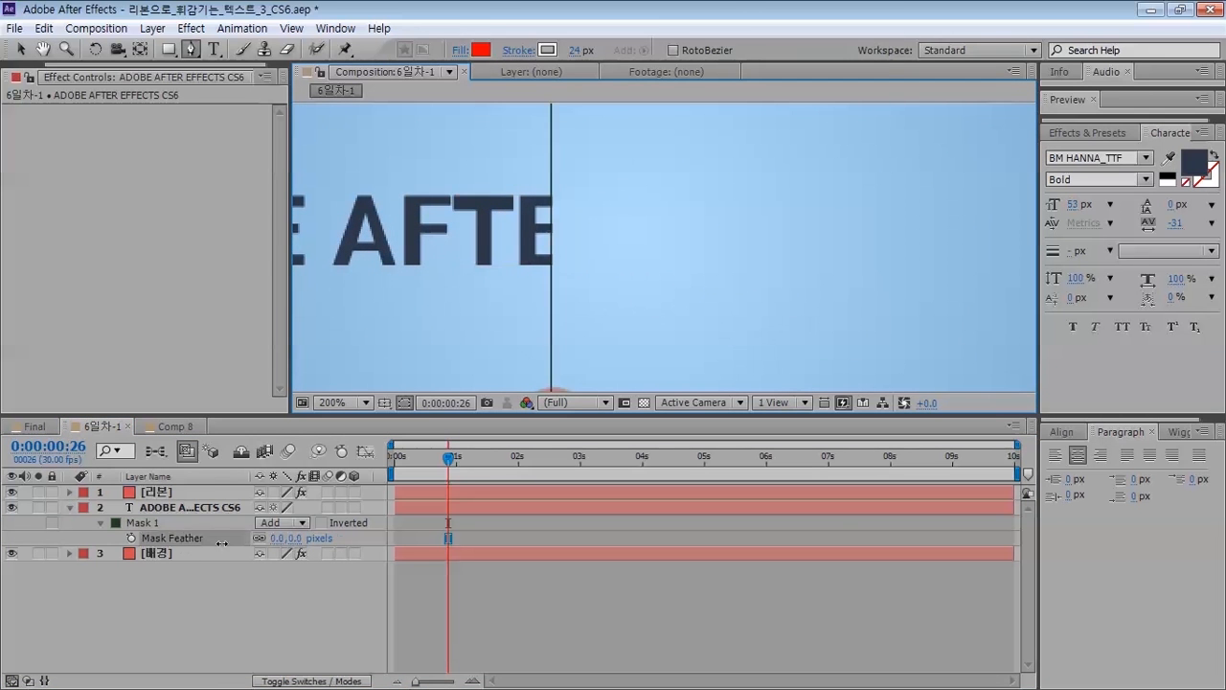
{"action": "left_click", "coordinate": [506, 605]}
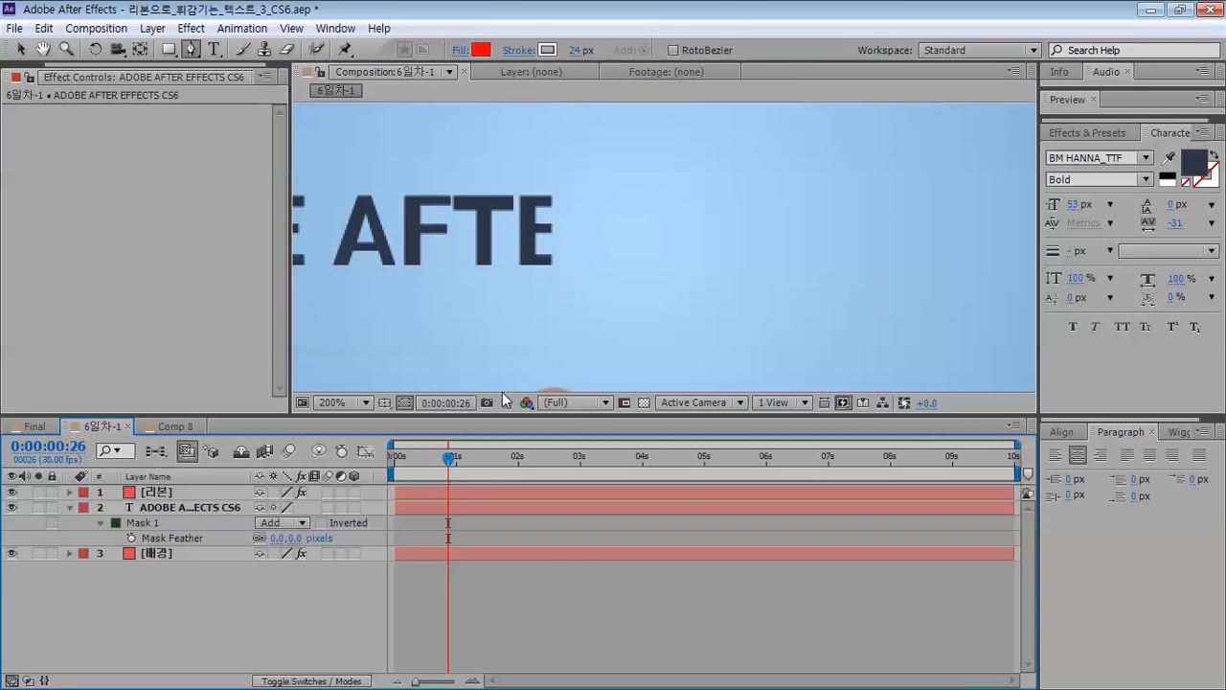
- Set the Mask Feather of the title's mask to 15 pixels
{"action": "left_click_drag", "start_coordinate": [275, 538], "coordinate": [289, 541]}
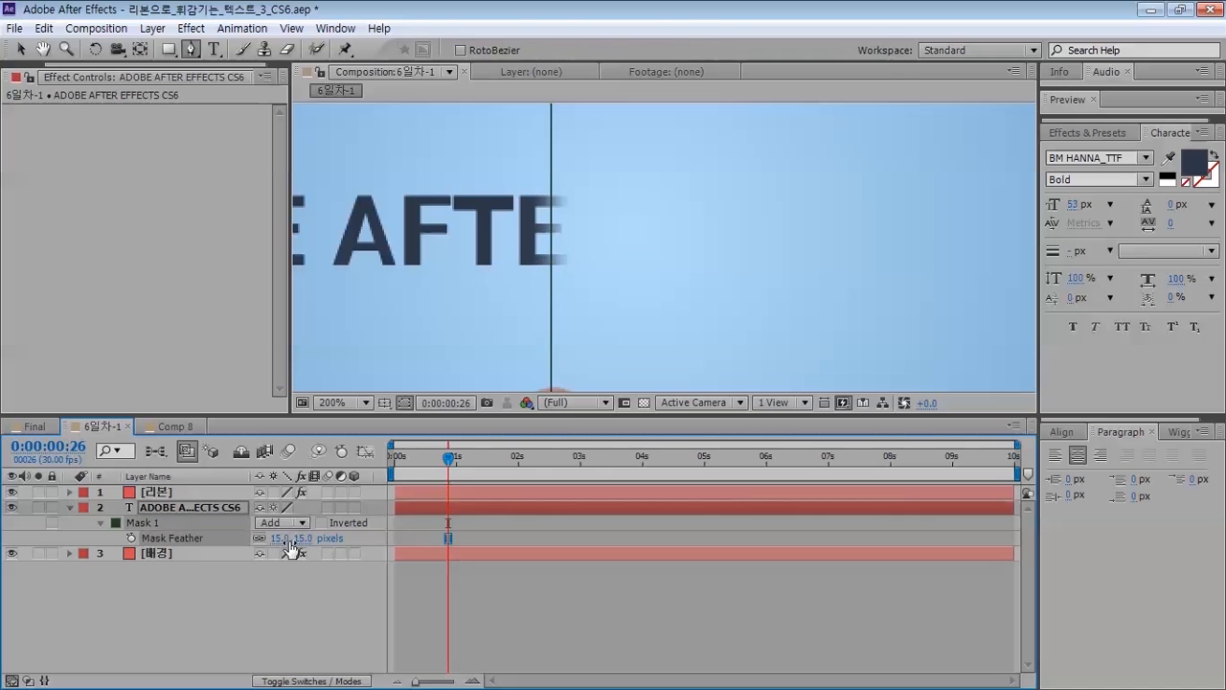
{"action": "key", "text": "F2"}
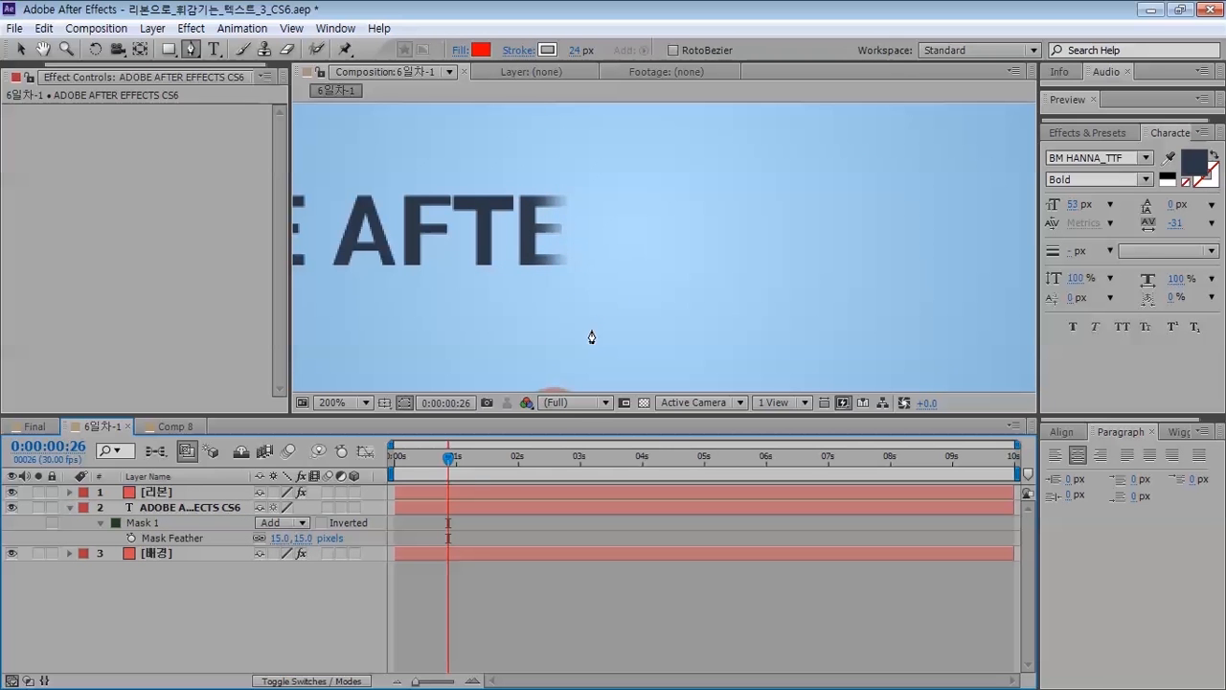
{"action": "scroll", "coordinate": [590, 326], "scroll_direction": "down", "scroll_amount": 2}
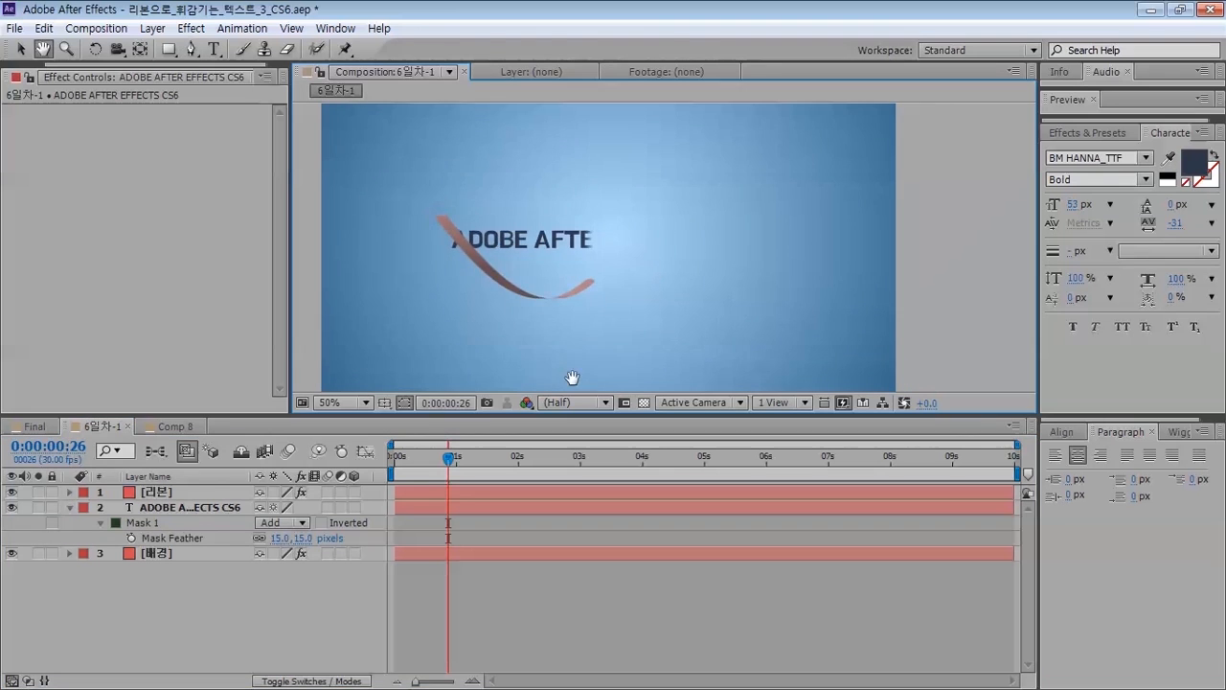
- Preview the feathered title reveal from 0:00:00:00 and stop the playback
{"action": "left_click_drag", "start_coordinate": [428, 460], "coordinate": [289, 461]}
{"action": "key", "text": "space"}
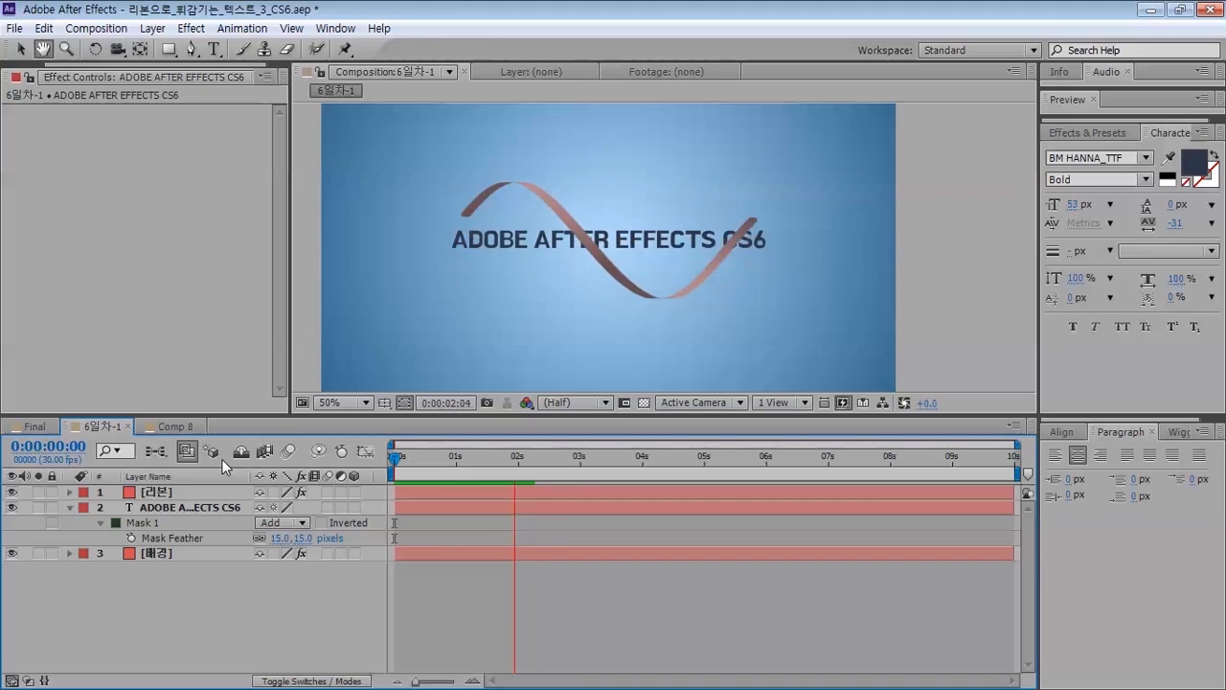
{"action": "key", "text": "space"}
{"action": "key", "text": "g"}
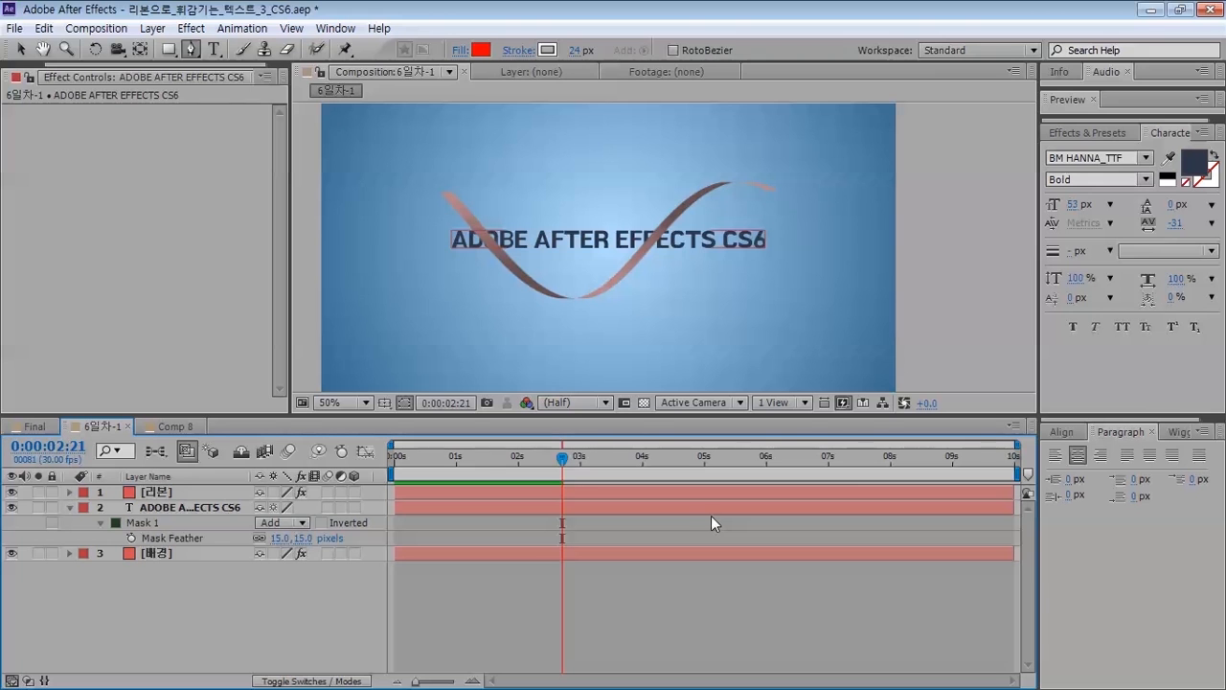
{"action": "left_click", "coordinate": [771, 548]}
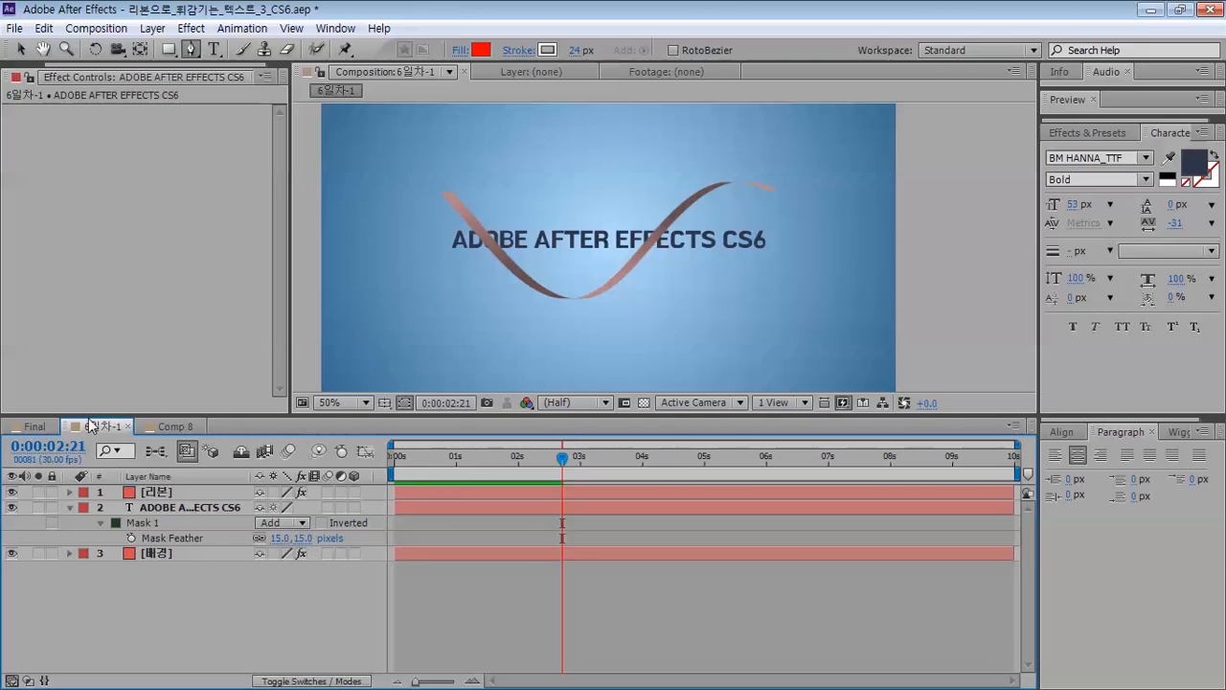
- Examine the ribbon's animation in the Final composition up to 0:00:04:14 and return to the 6일차-1 composition
{"action": "left_click", "coordinate": [35, 424]}
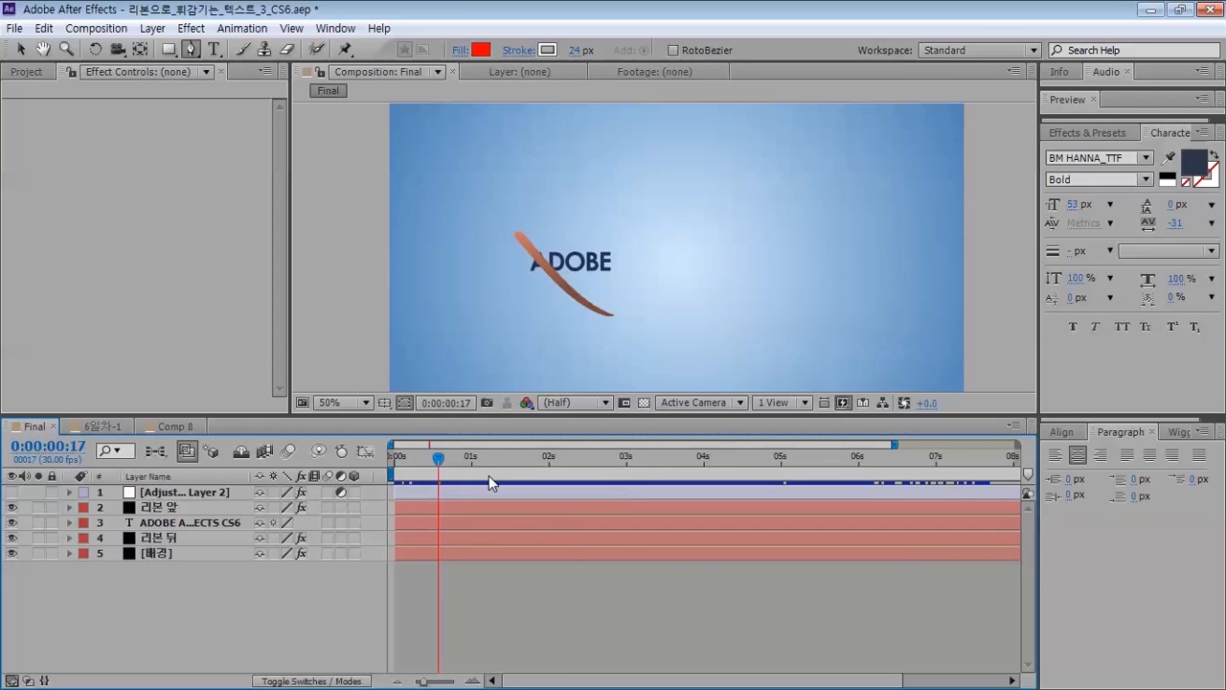
{"action": "left_click_drag", "start_coordinate": [500, 458], "coordinate": [739, 406]}
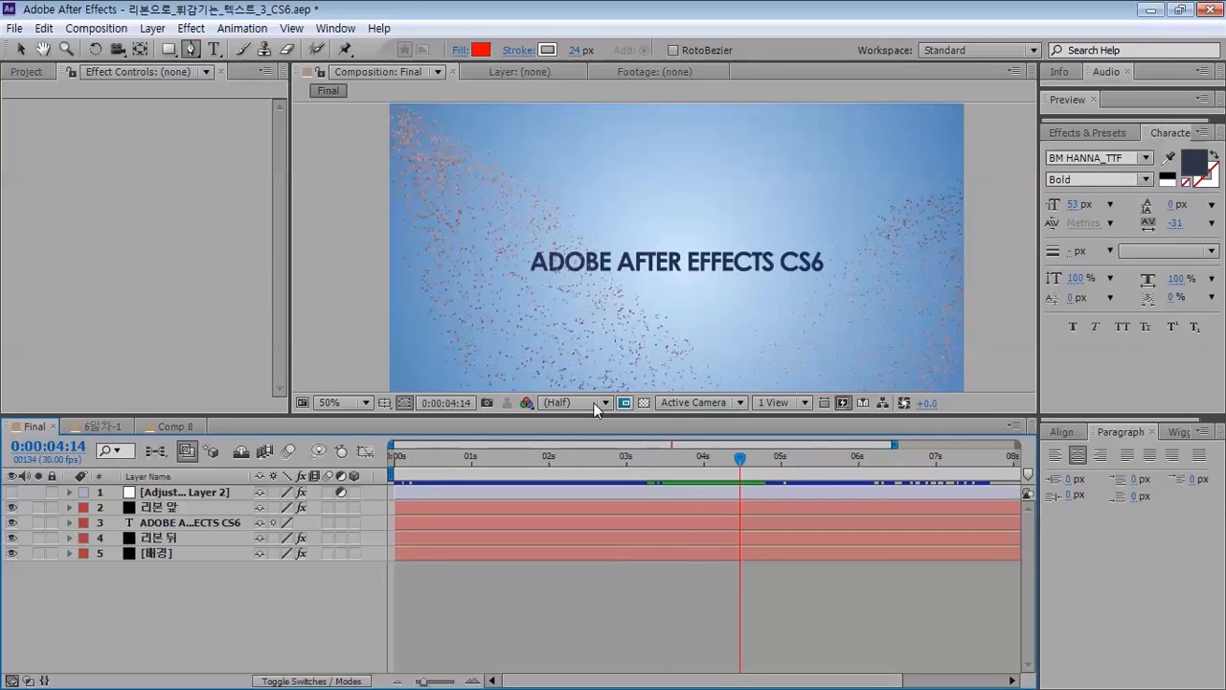
{"action": "left_click", "coordinate": [102, 426]}
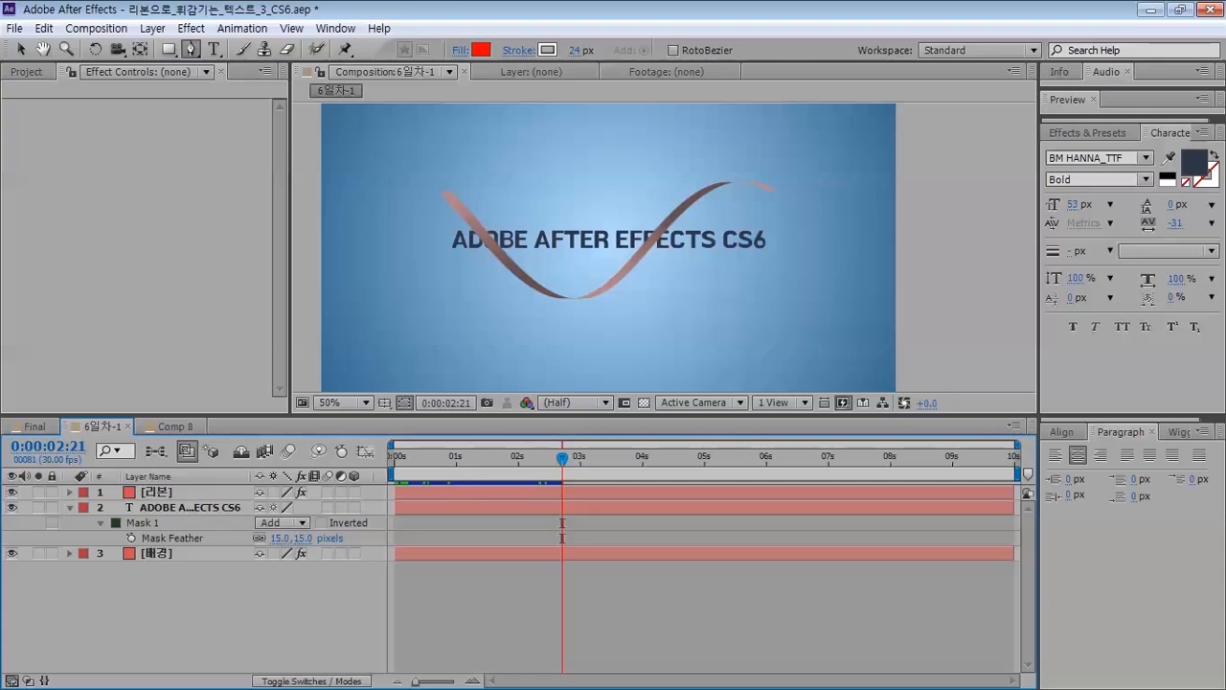
- Switch to Notepad and replace the note's last line with "Simulation> CC Pixel Polly"
{"action": "key", "text": "alt+Tab"}
{"action": "key", "text": "Tab"}
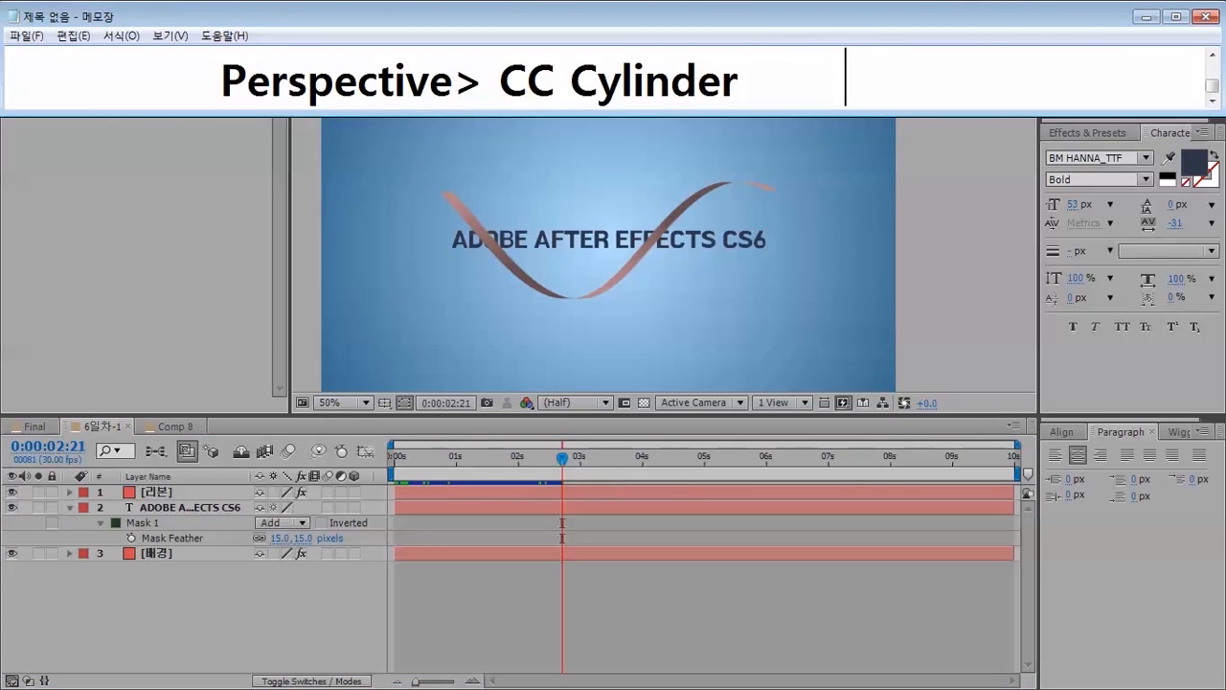
{"action": "key", "text": "BackSpace"}
{"action": "key", "text": "ctrl+a"}
{"action": "key", "text": "BackSpace"}
{"action": "type", "text": "Si"}
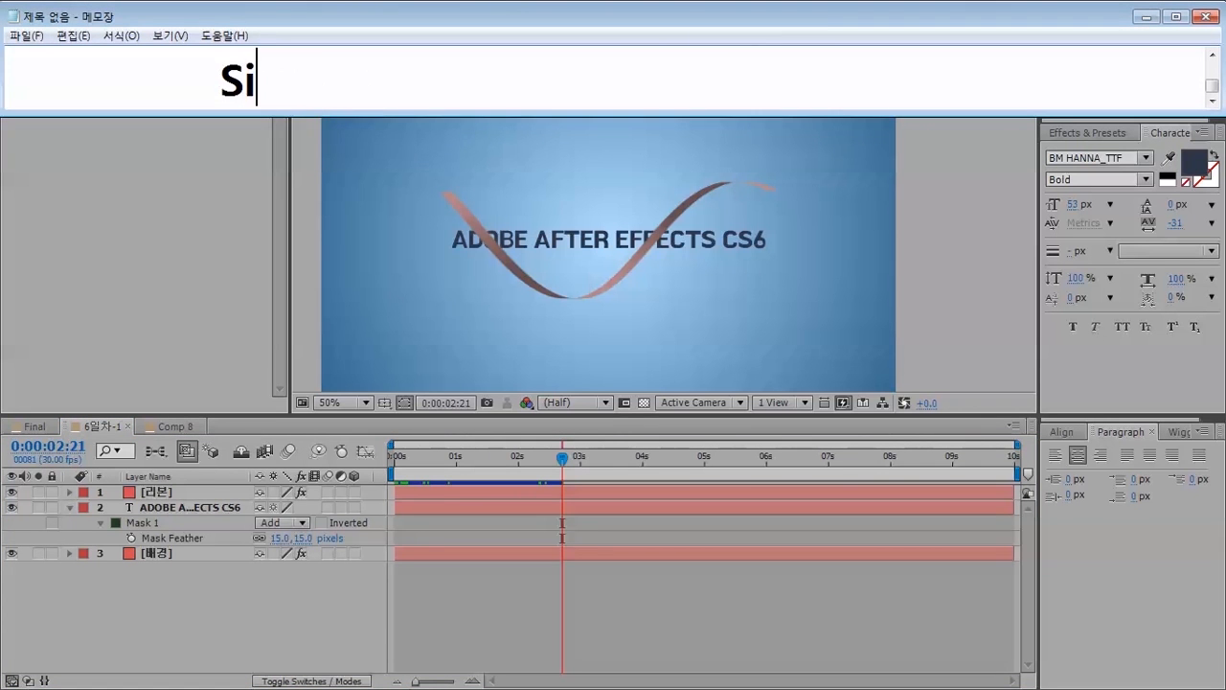
{"action": "type", "text": "mulation> "}
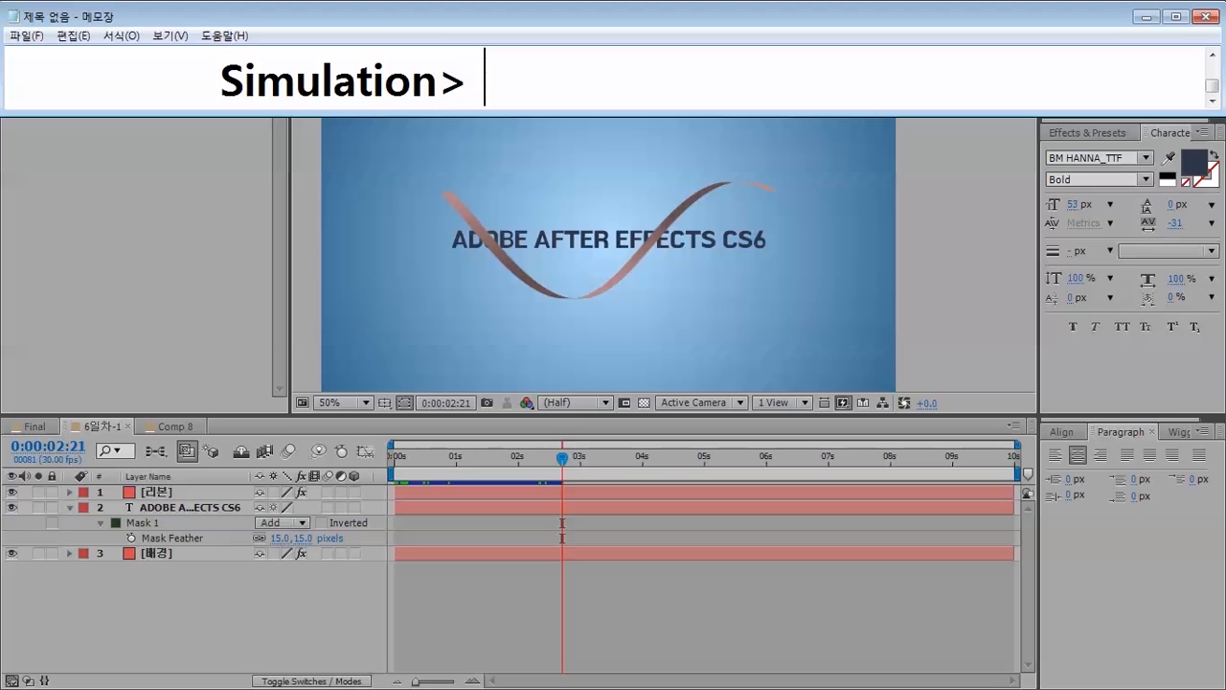
{"action": "type", "text": "CC Pixse"}
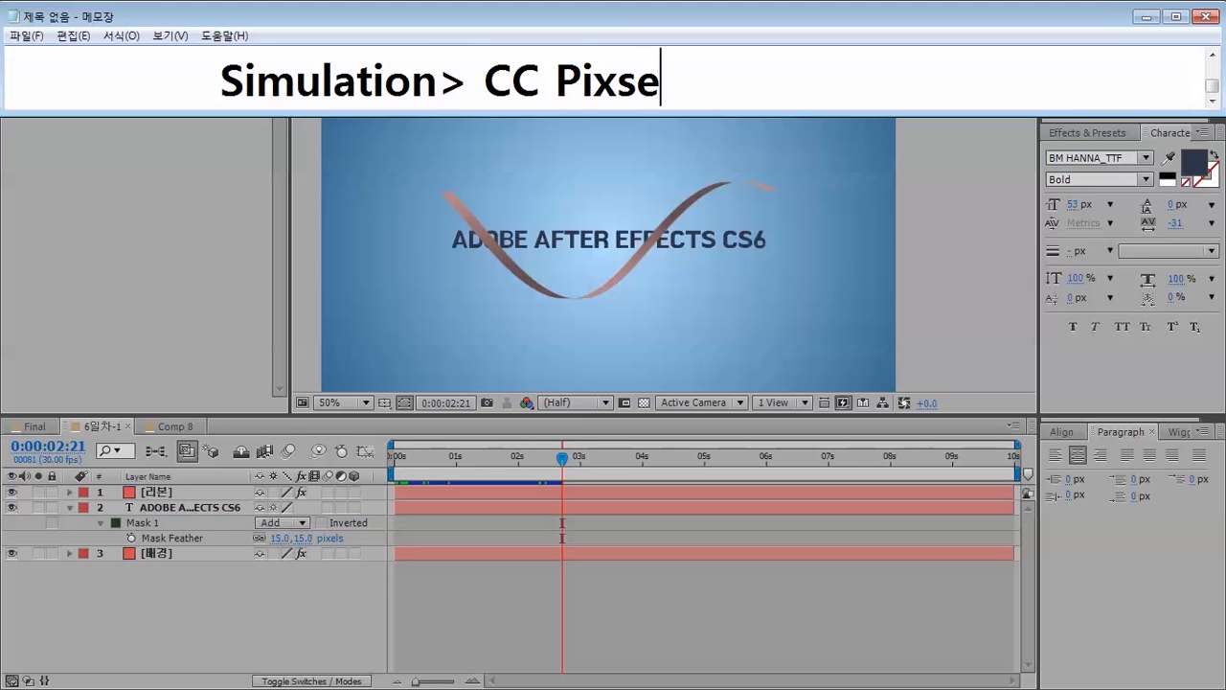
{"action": "key", "text": "BackSpace"}
{"action": "key", "text": "BackSpace"}
{"action": "type", "text": "el"}
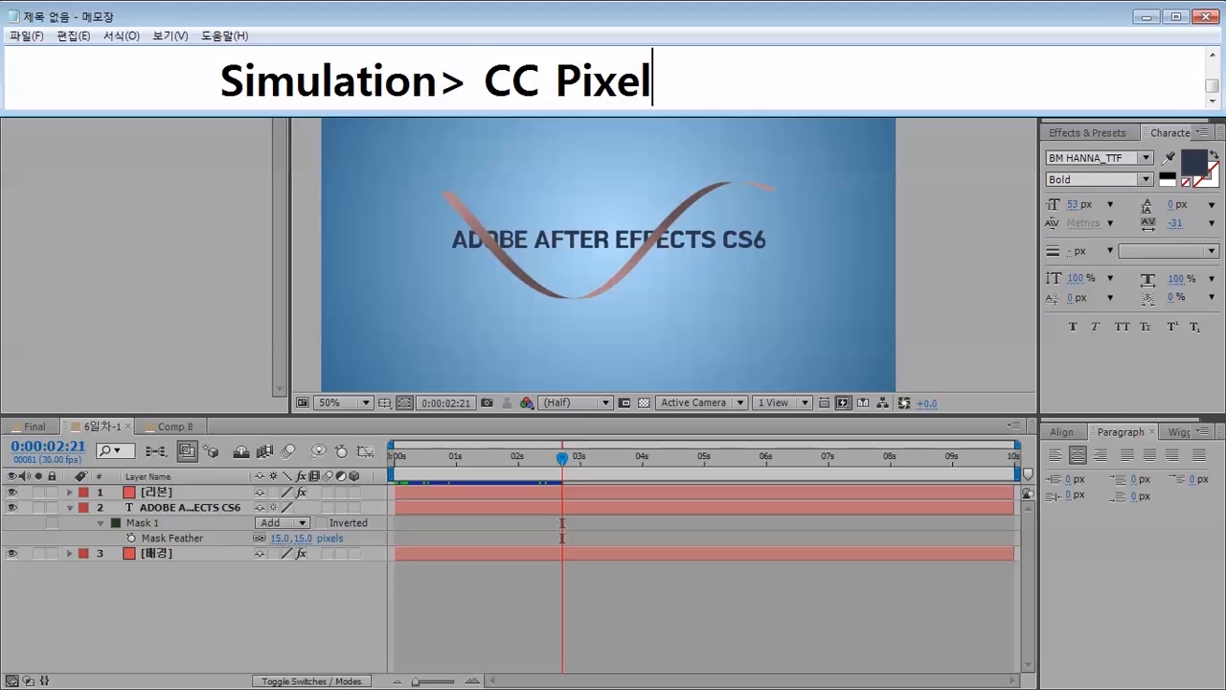
{"action": "type", "text": " Plo"}
{"action": "key", "text": "BackSpace"}
{"action": "key", "text": "BackSpace"}
{"action": "type", "text": "o"}
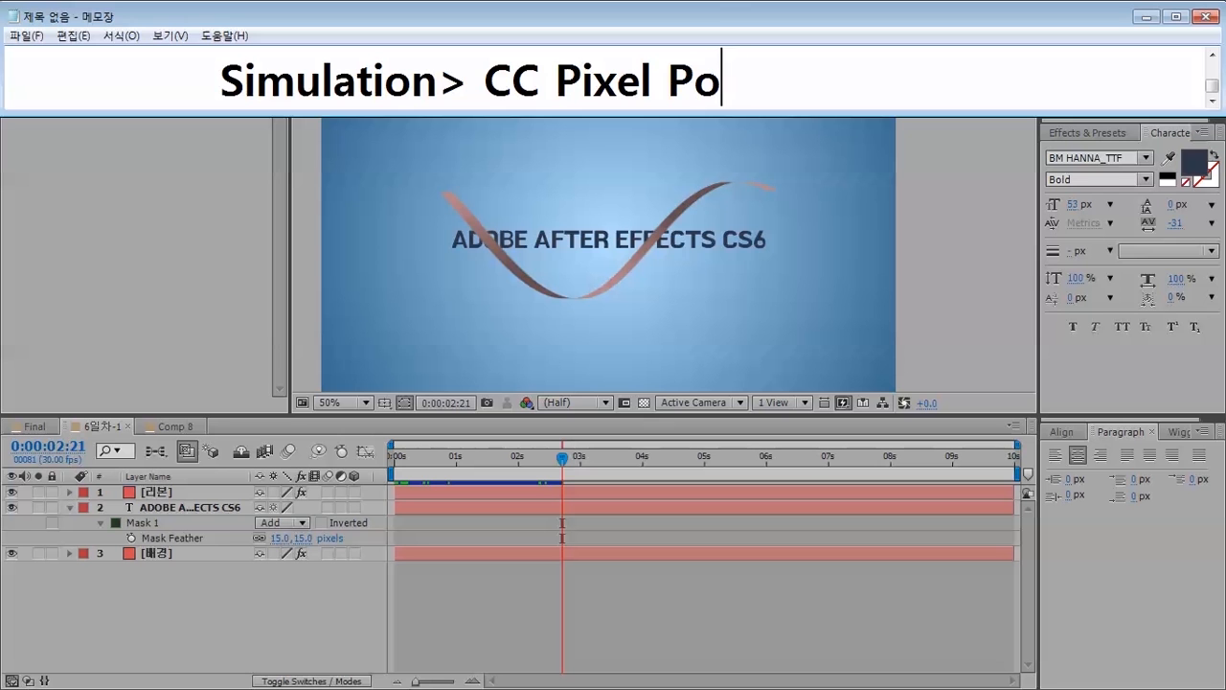
{"action": "type", "text": "lly"}
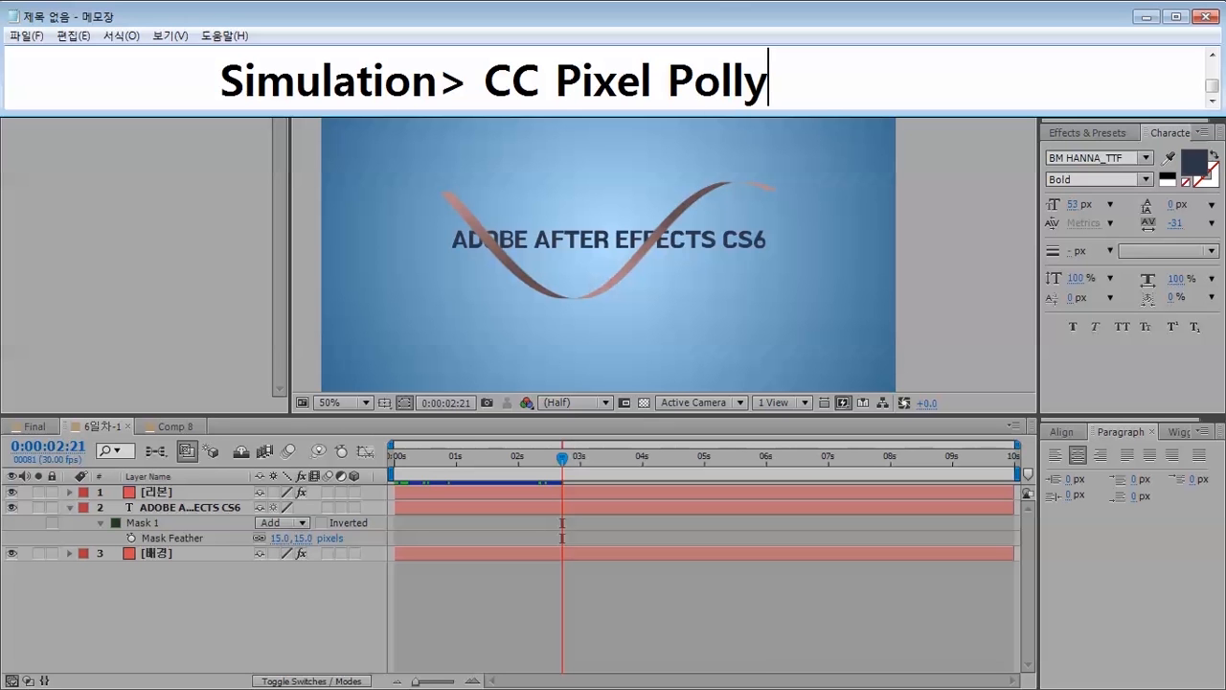
- Return to After Effects, search the effects for "cc" and apply CC Pixel Polly from Simulation to the 리본 ribbon layer
{"action": "left_click", "coordinate": [1089, 135]}
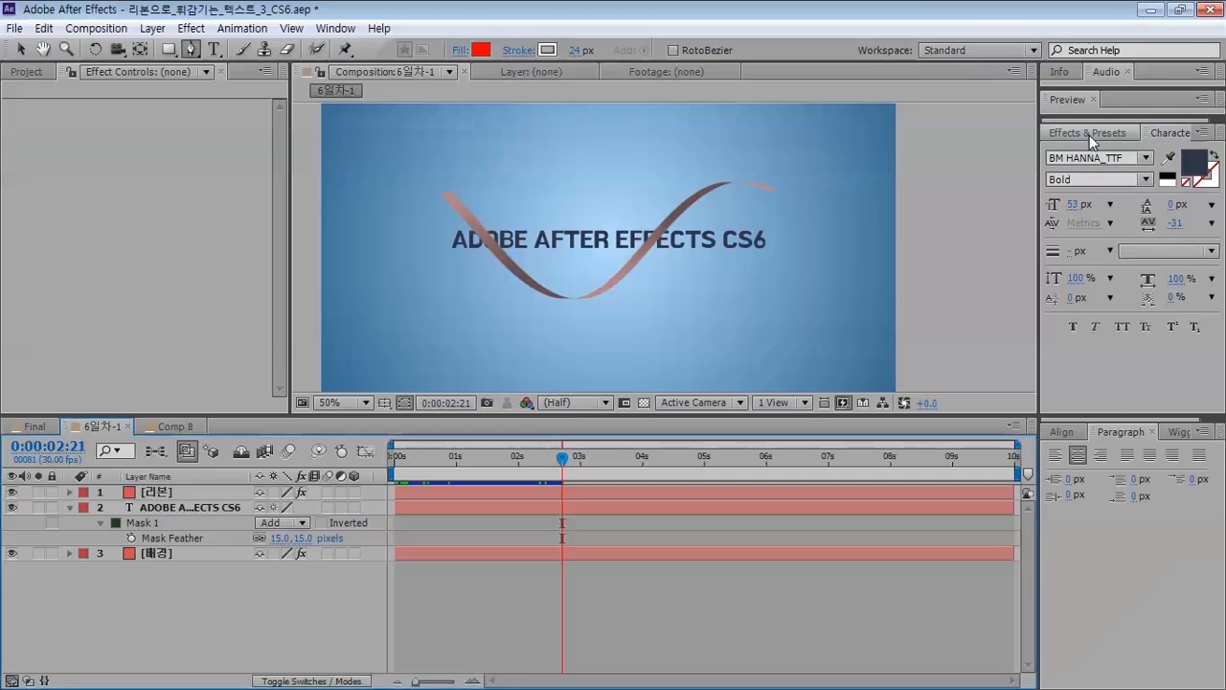
{"action": "left_click", "coordinate": [1090, 135]}
{"action": "left_click", "coordinate": [1113, 153]}
{"action": "type", "text": "cc"}
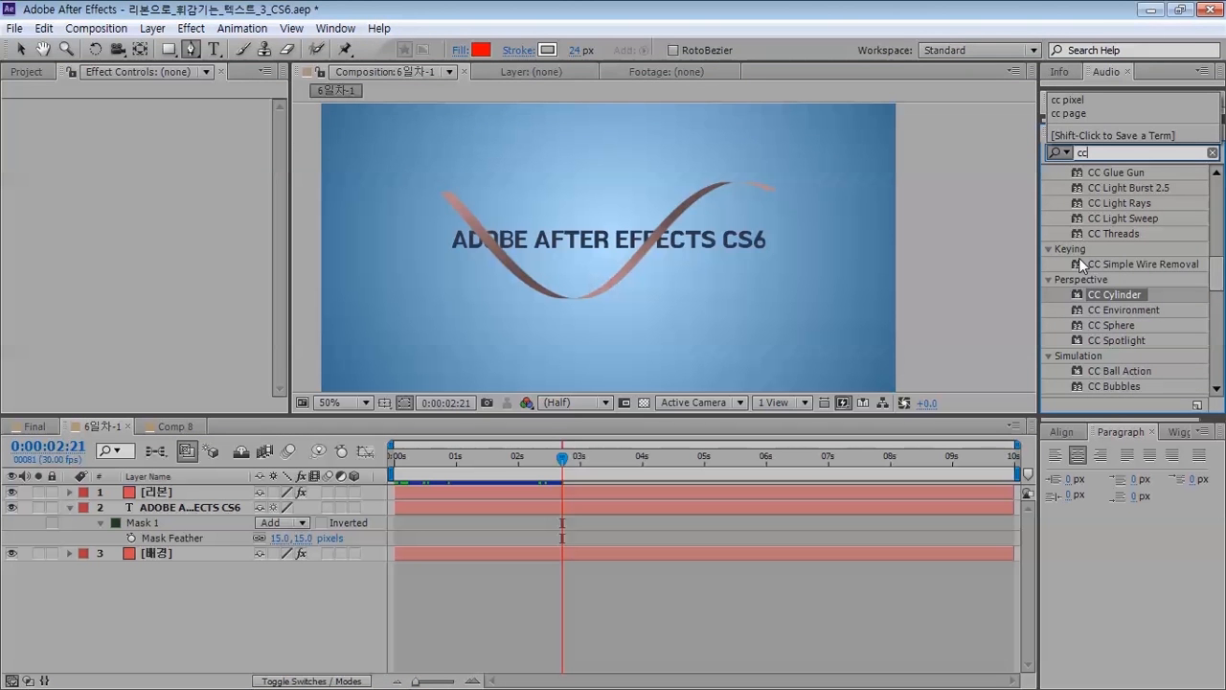
{"action": "left_click", "coordinate": [1138, 384]}
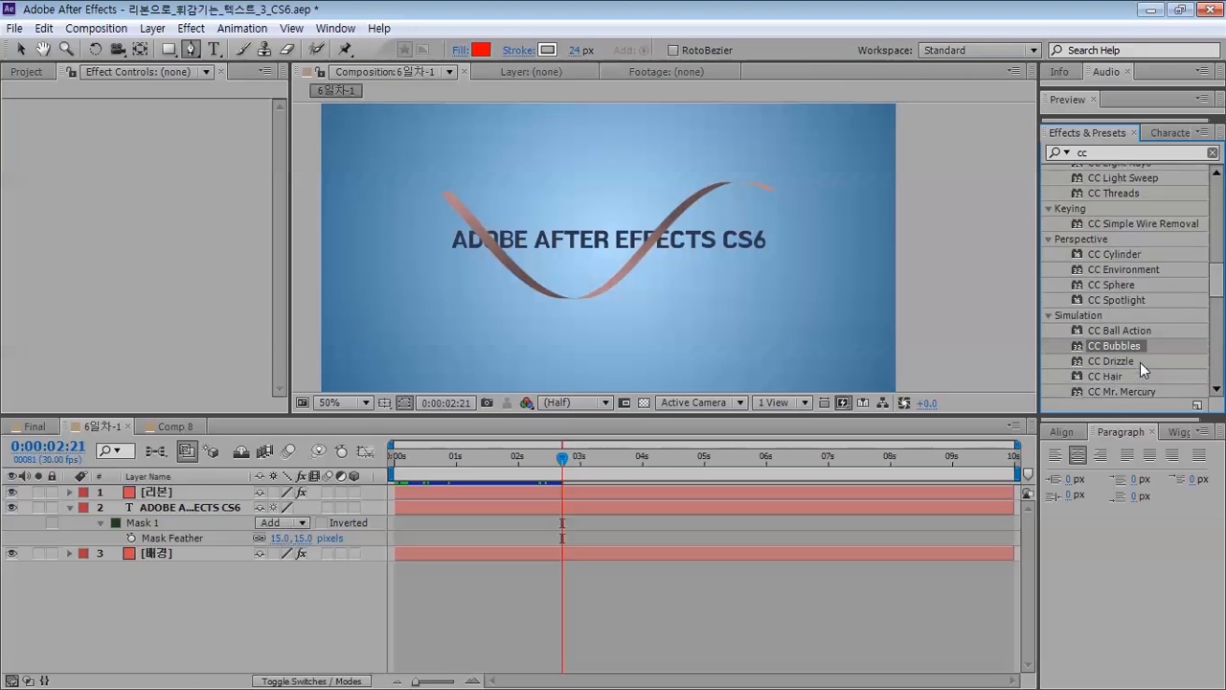
{"action": "scroll", "coordinate": [1142, 374], "scroll_direction": "down", "scroll_amount": 5}
{"action": "left_click", "coordinate": [1119, 275]}
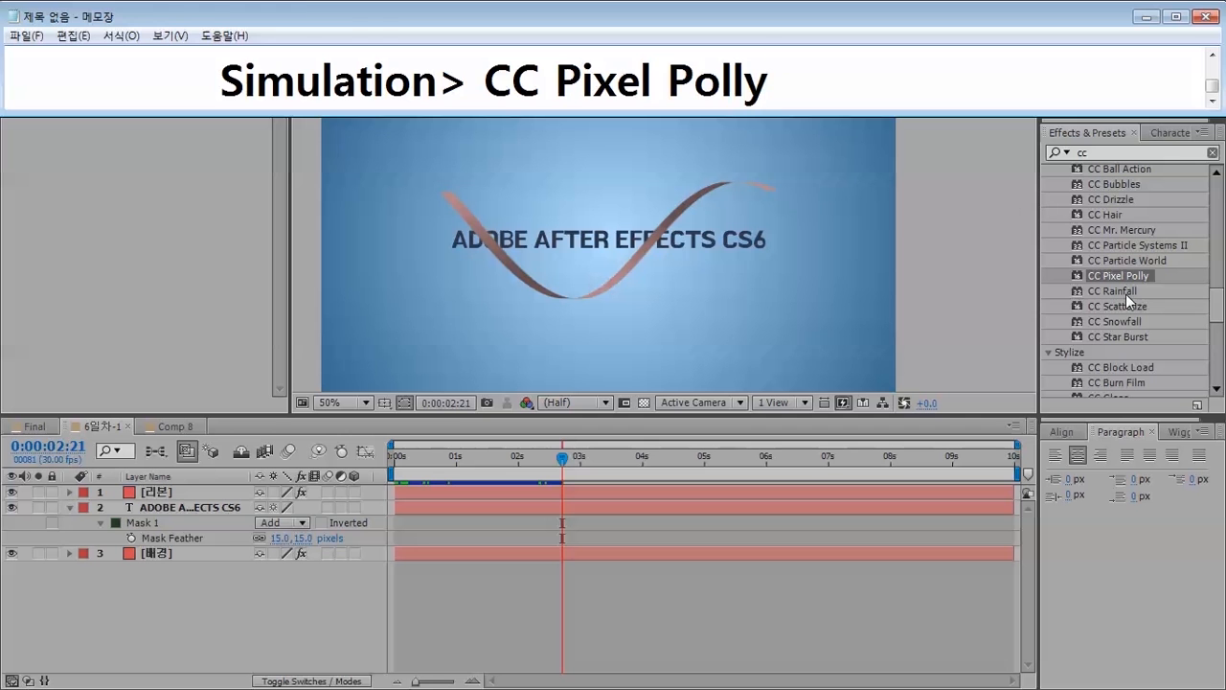
{"action": "left_click_drag", "start_coordinate": [1118, 275], "coordinate": [189, 494]}
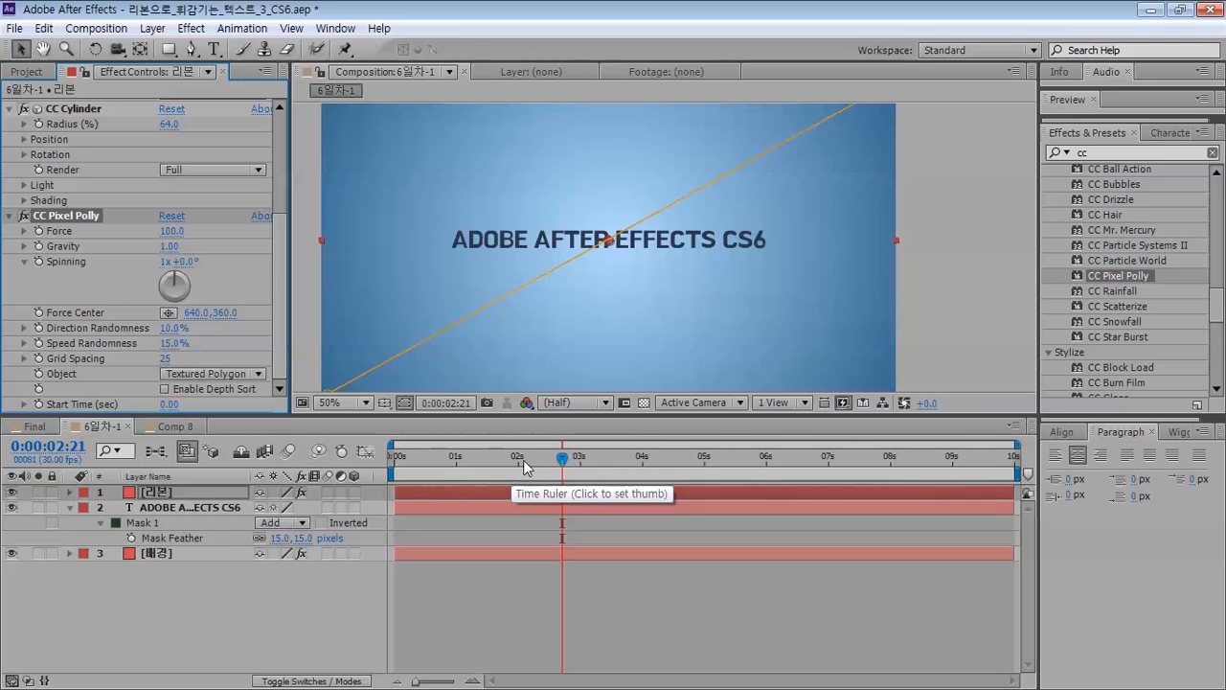
- Examine how the ribbon shatters over time in the 6일차-1 composition and return to 0:00:00:00
{"action": "left_click_drag", "start_coordinate": [395, 466], "coordinate": [378, 444]}
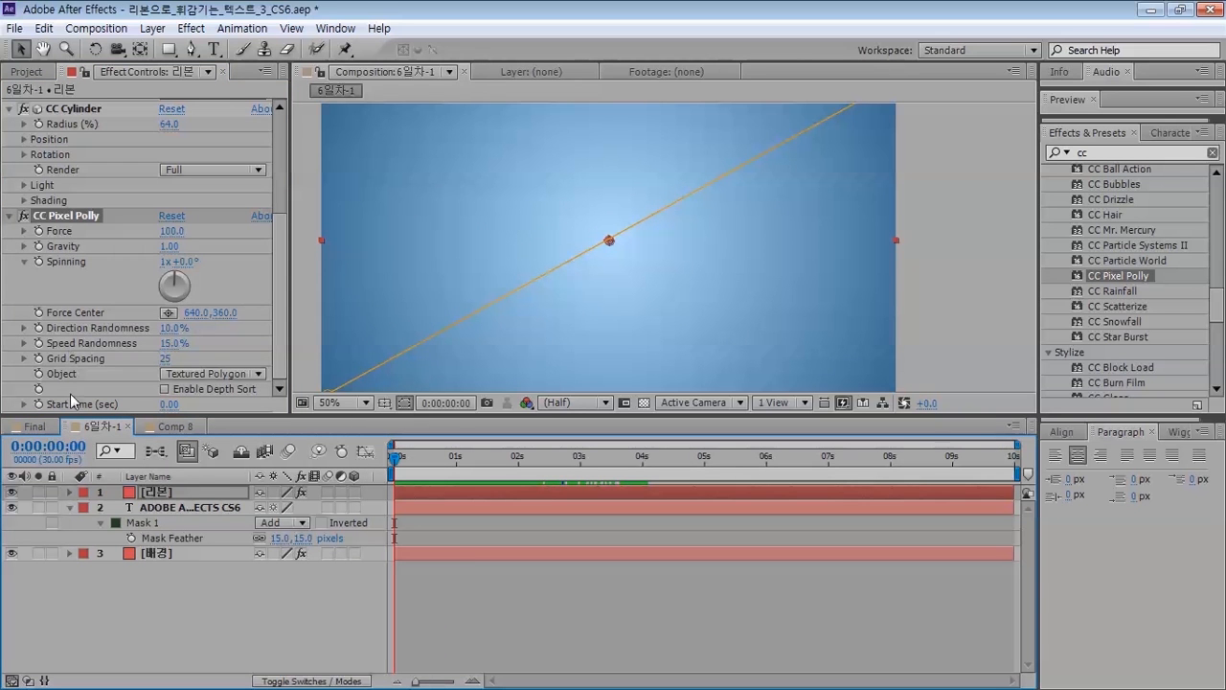
{"action": "left_click_drag", "start_coordinate": [397, 459], "coordinate": [326, 447]}
{"action": "left_click_drag", "start_coordinate": [397, 468], "coordinate": [235, 430]}
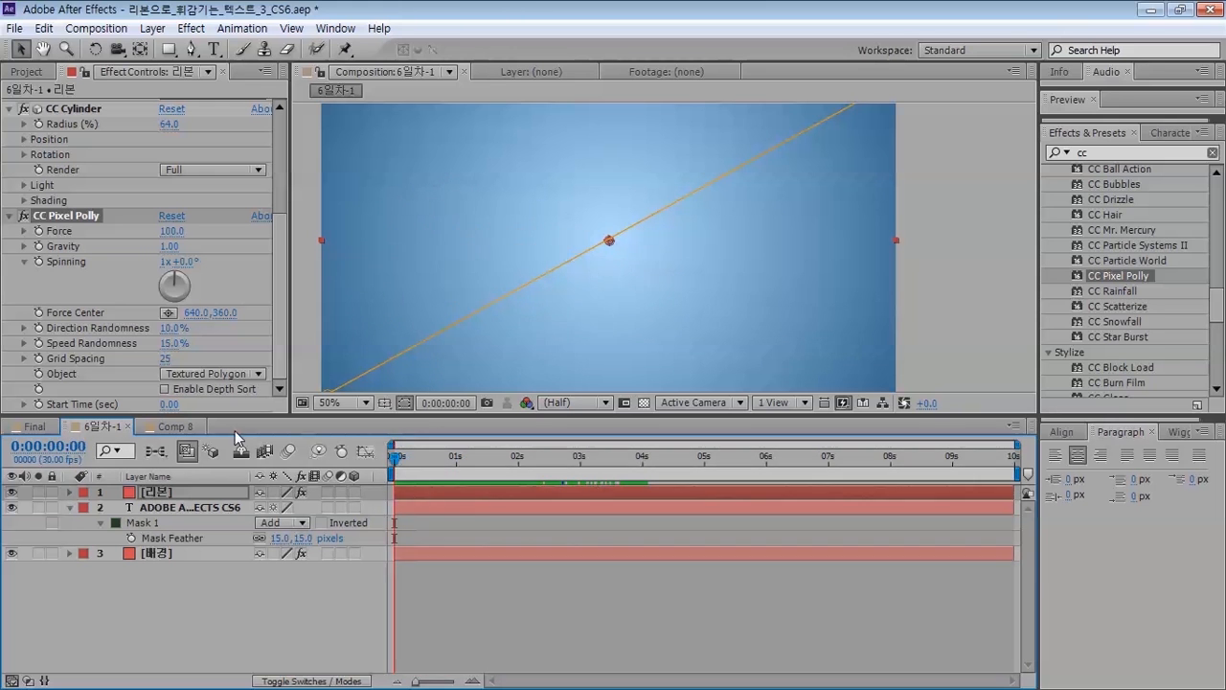
- Set the Gravity of the ribbon's CC Pixel Polly effect to 0 and check the motion over the timeline
{"action": "left_click", "coordinate": [64, 219]}
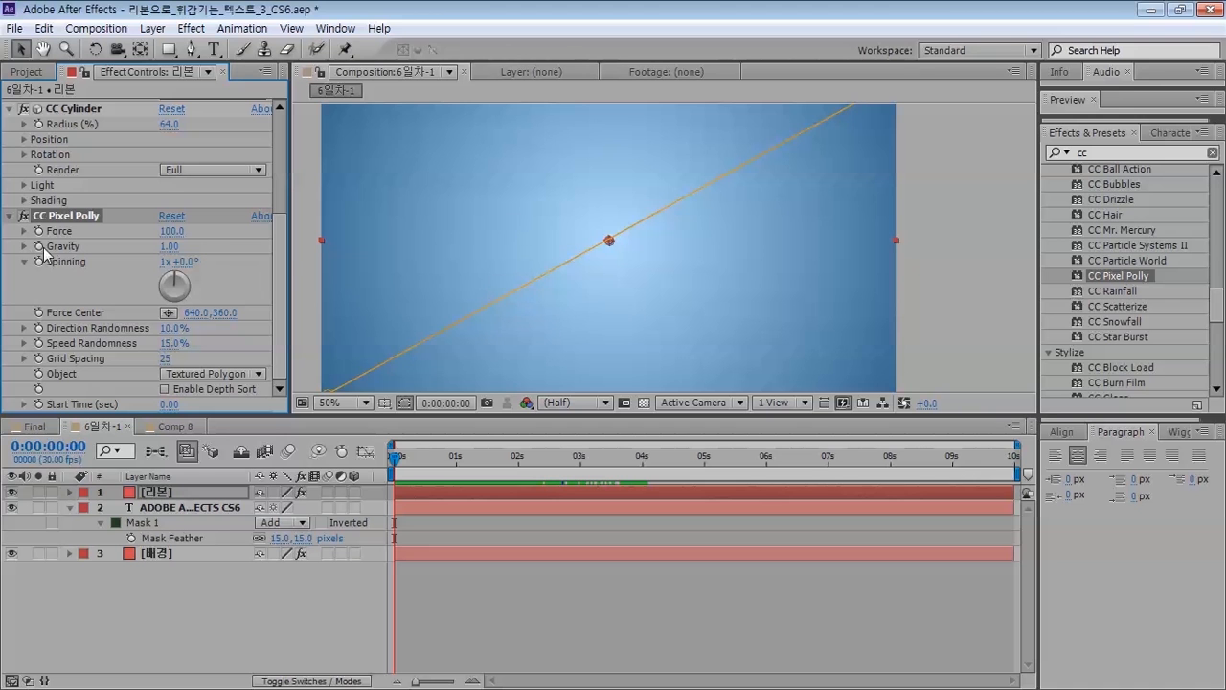
{"action": "left_click", "coordinate": [170, 247]}
{"action": "type", "text": "0"}
{"action": "key", "text": "Return"}
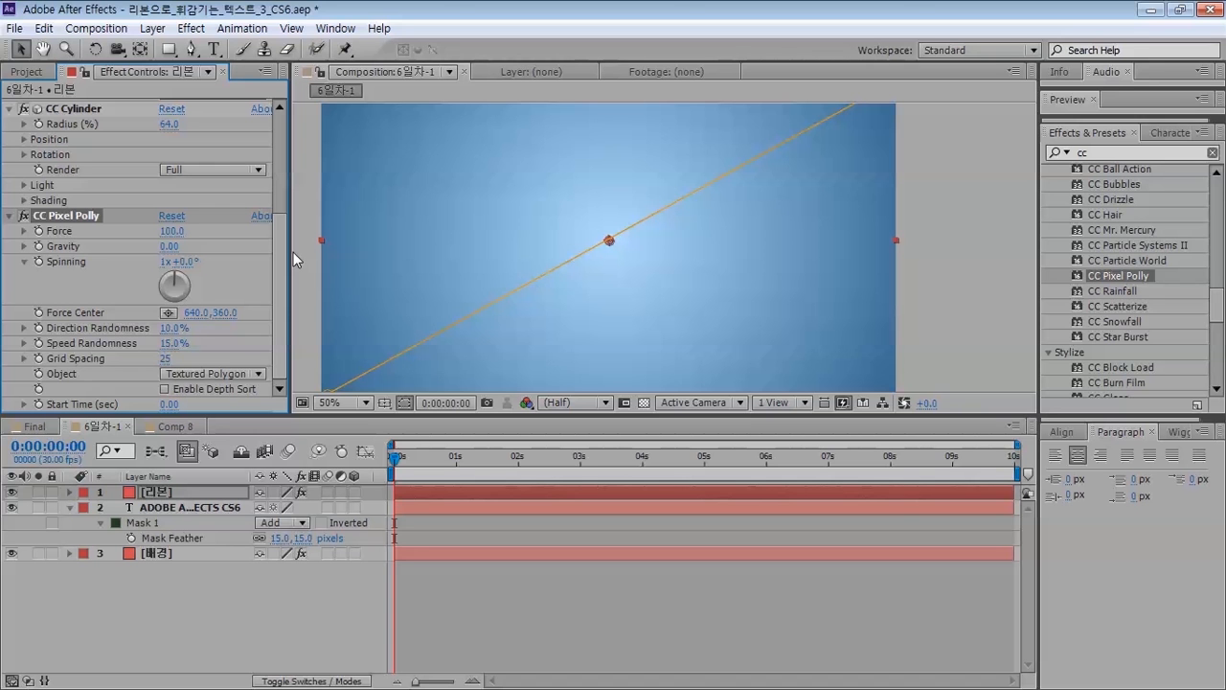
{"action": "left_click_drag", "start_coordinate": [394, 456], "coordinate": [287, 442]}
{"action": "left_click_drag", "start_coordinate": [389, 422], "coordinate": [355, 419]}
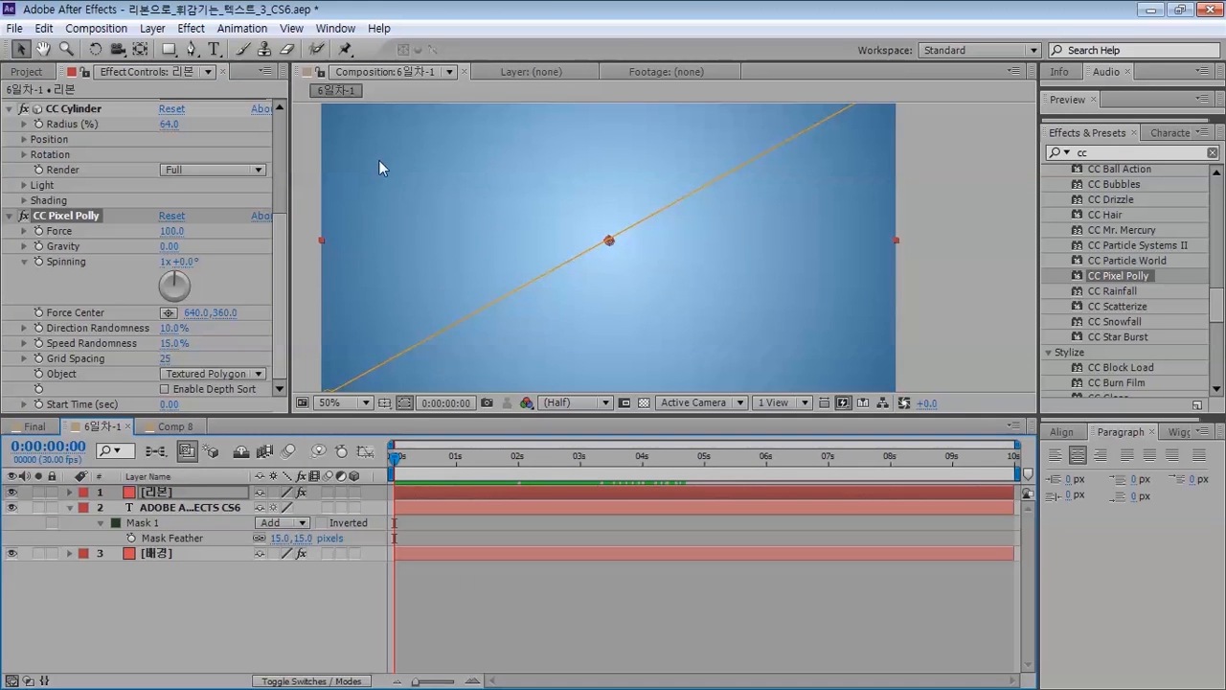
- Set the Force of the ribbon's CC Pixel Polly effect to 0 and check the result over the timeline
{"action": "left_click", "coordinate": [52, 232]}
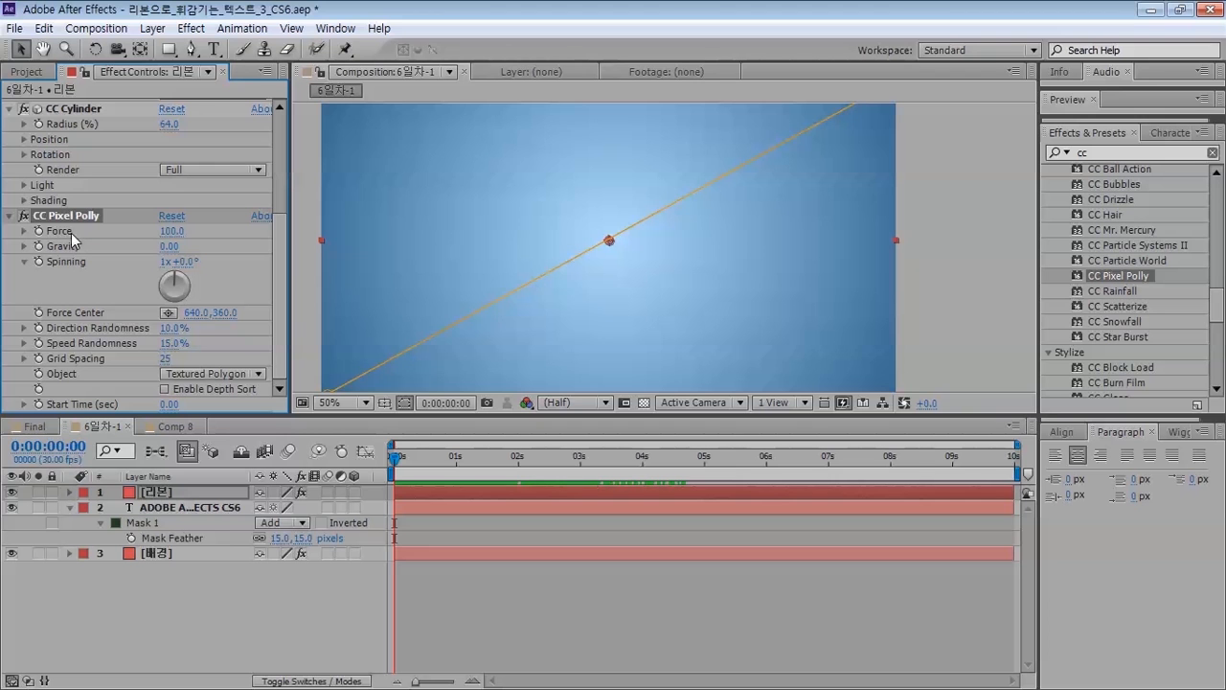
{"action": "left_click", "coordinate": [171, 231]}
{"action": "type", "text": "0"}
{"action": "key", "text": "Return"}
{"action": "right_click", "coordinate": [219, 237]}
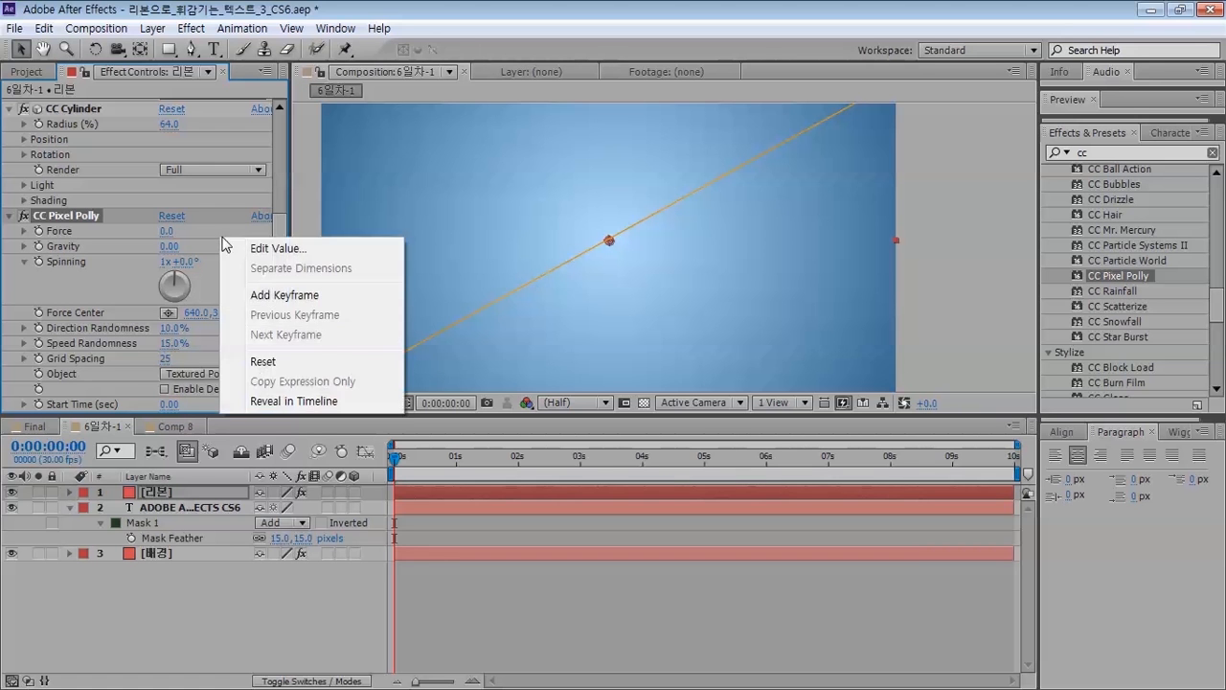
{"action": "left_click", "coordinate": [128, 231]}
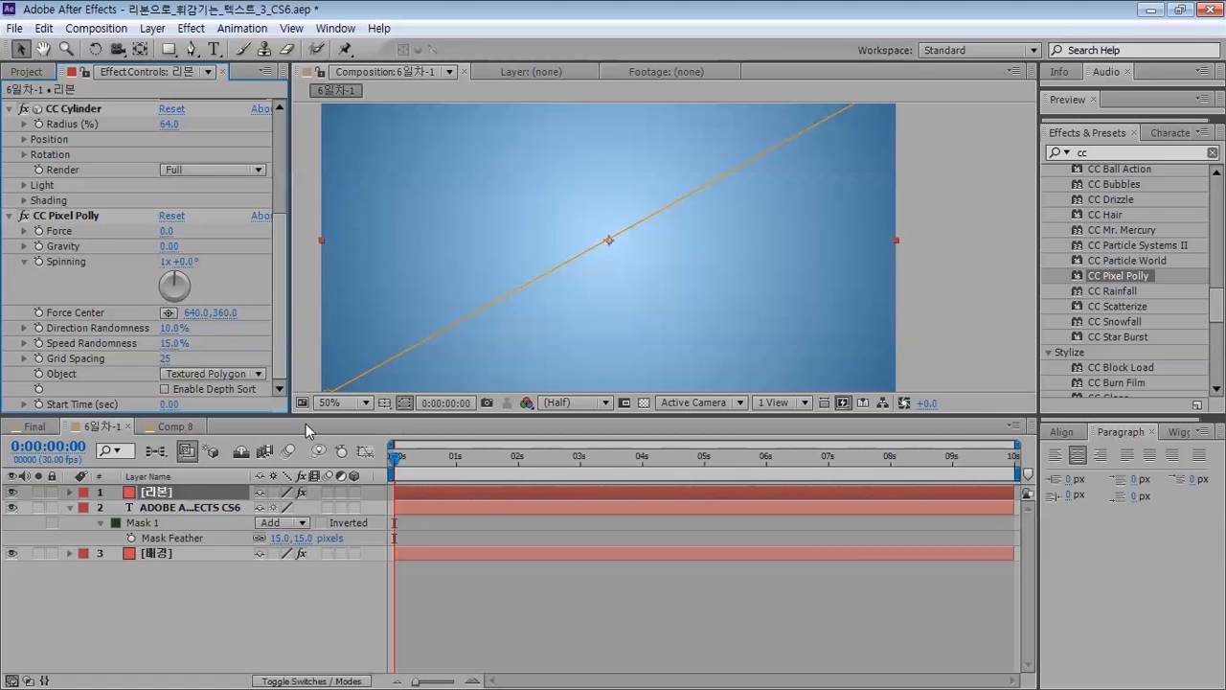
{"action": "left_click_drag", "start_coordinate": [398, 464], "coordinate": [347, 355]}
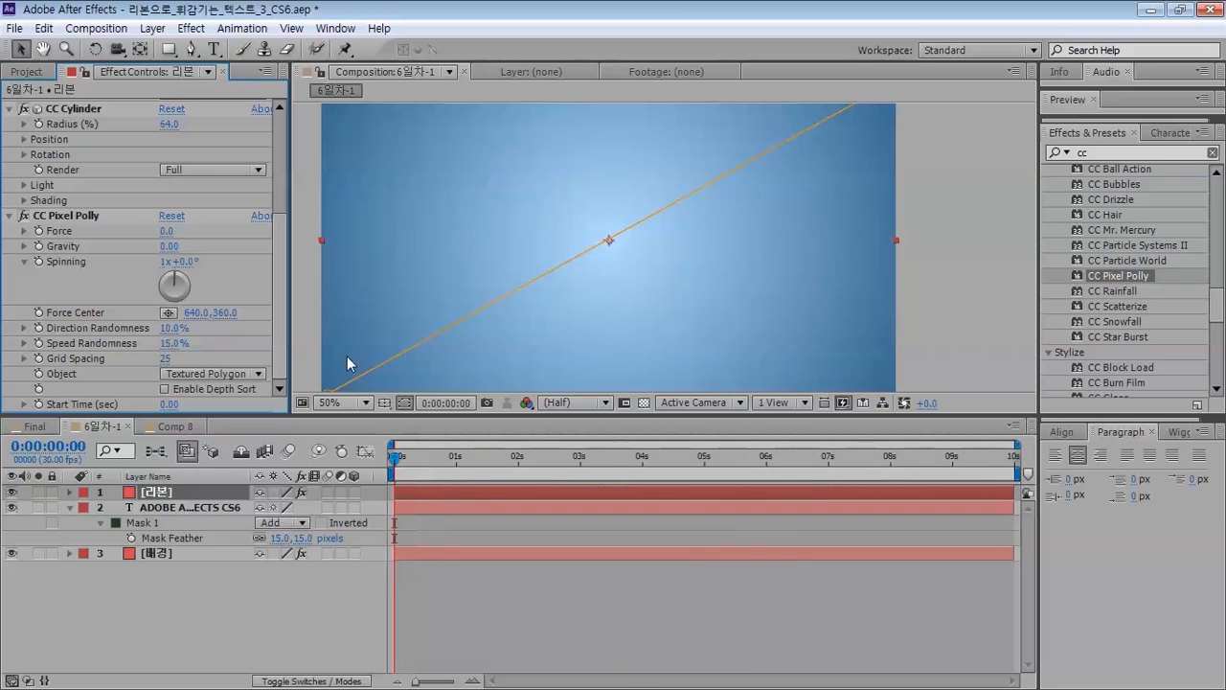
- Examine the ribbon's motion in the Final composition for comparison and return to the 6일차-1 composition
{"action": "left_click", "coordinate": [34, 425]}
{"action": "left_click", "coordinate": [396, 458]}
{"action": "left_click_drag", "start_coordinate": [396, 460], "coordinate": [177, 426]}
{"action": "left_click", "coordinate": [101, 427]}
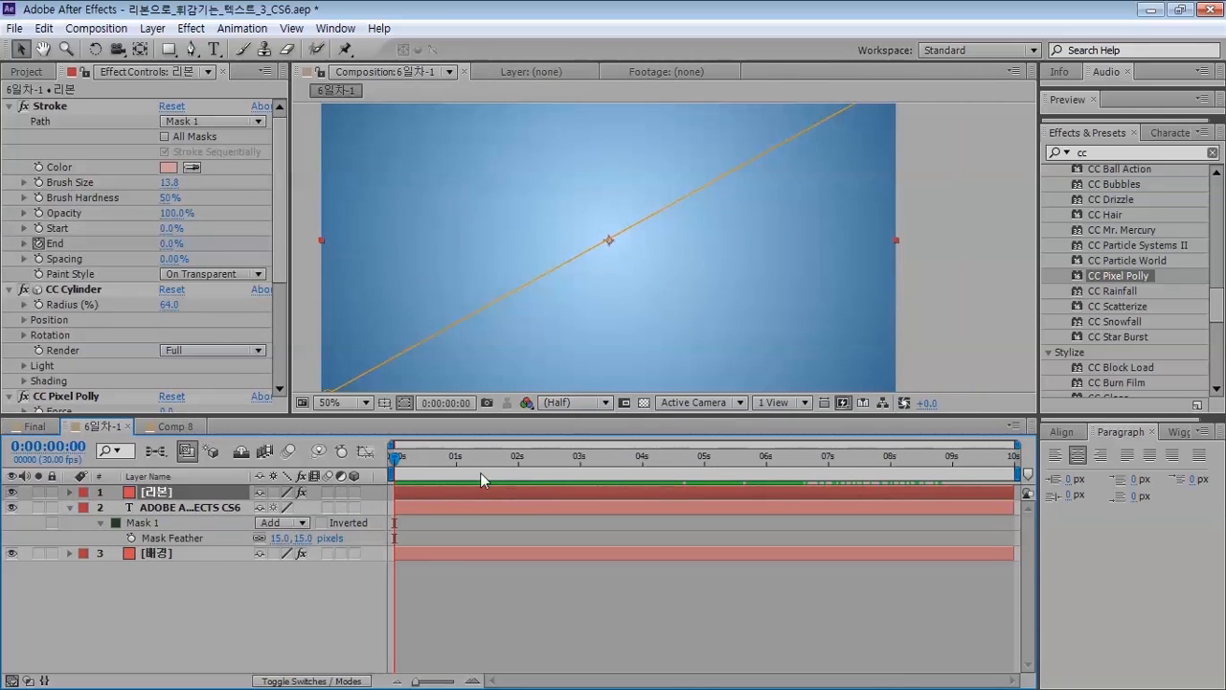
- At 0:00:02:19, set the Grid Spacing of the ribbon's CC Pixel Polly effect to 1
{"action": "left_click_drag", "start_coordinate": [480, 472], "coordinate": [557, 448]}
{"action": "key", "text": "."}
{"action": "left_click_drag", "start_coordinate": [429, 284], "coordinate": [691, 264]}
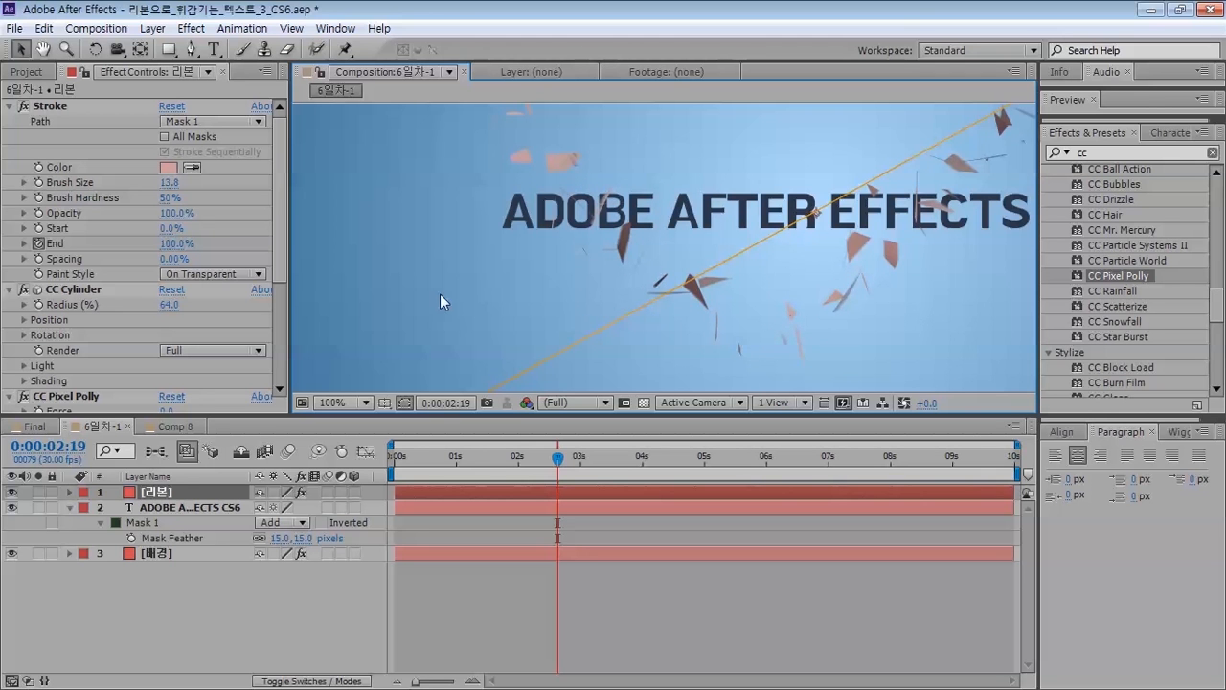
{"action": "left_click_drag", "start_coordinate": [281, 187], "coordinate": [283, 285]}
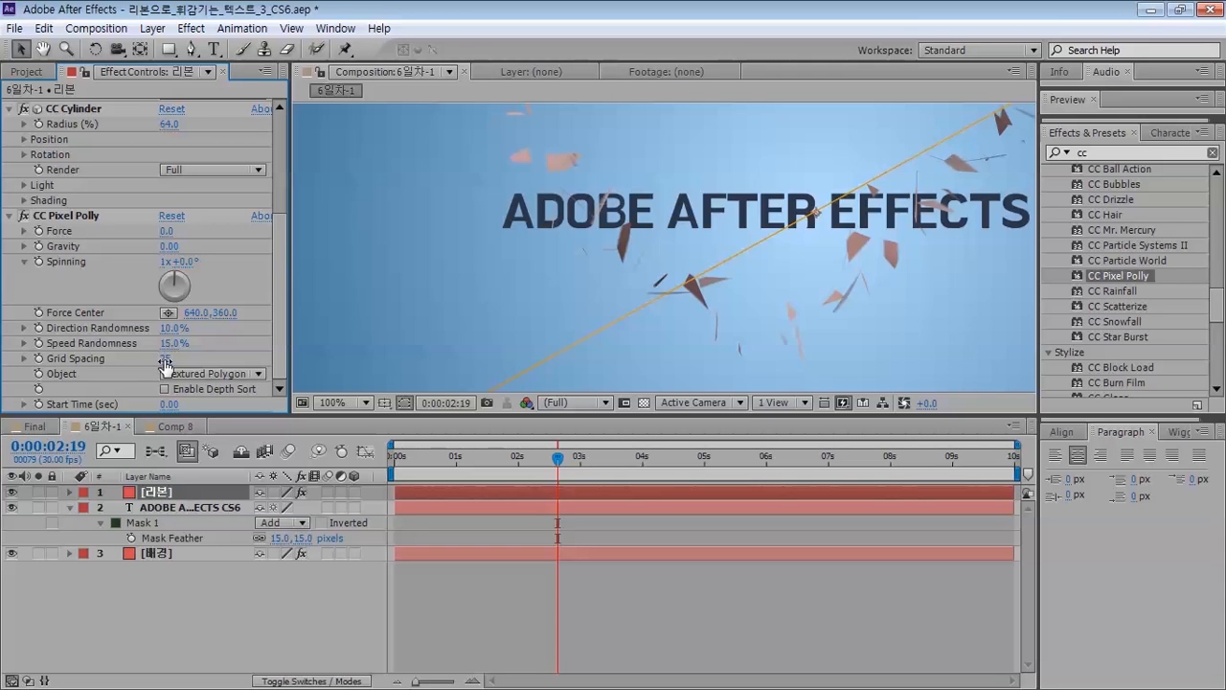
{"action": "left_click_drag", "start_coordinate": [164, 359], "coordinate": [7, 380]}
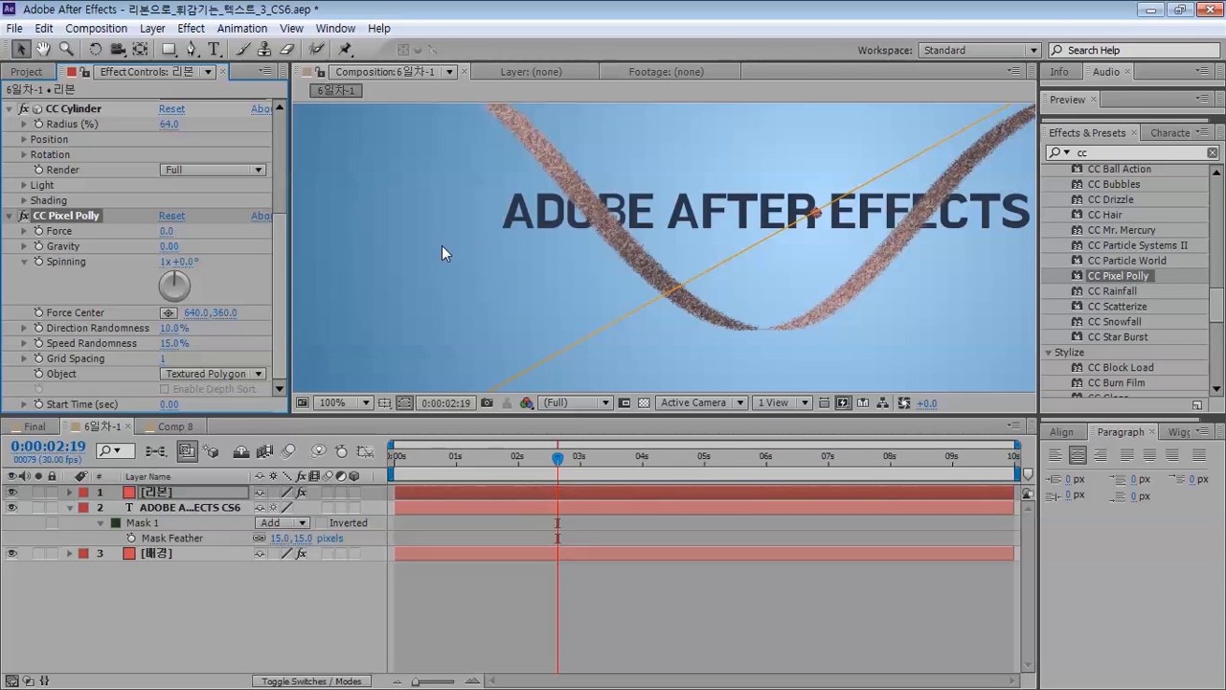
- Inspect the fine particle texture along the ribbon at several magnifications, up to 200%
{"action": "scroll", "coordinate": [635, 263], "scroll_direction": "up", "scroll_amount": 2}
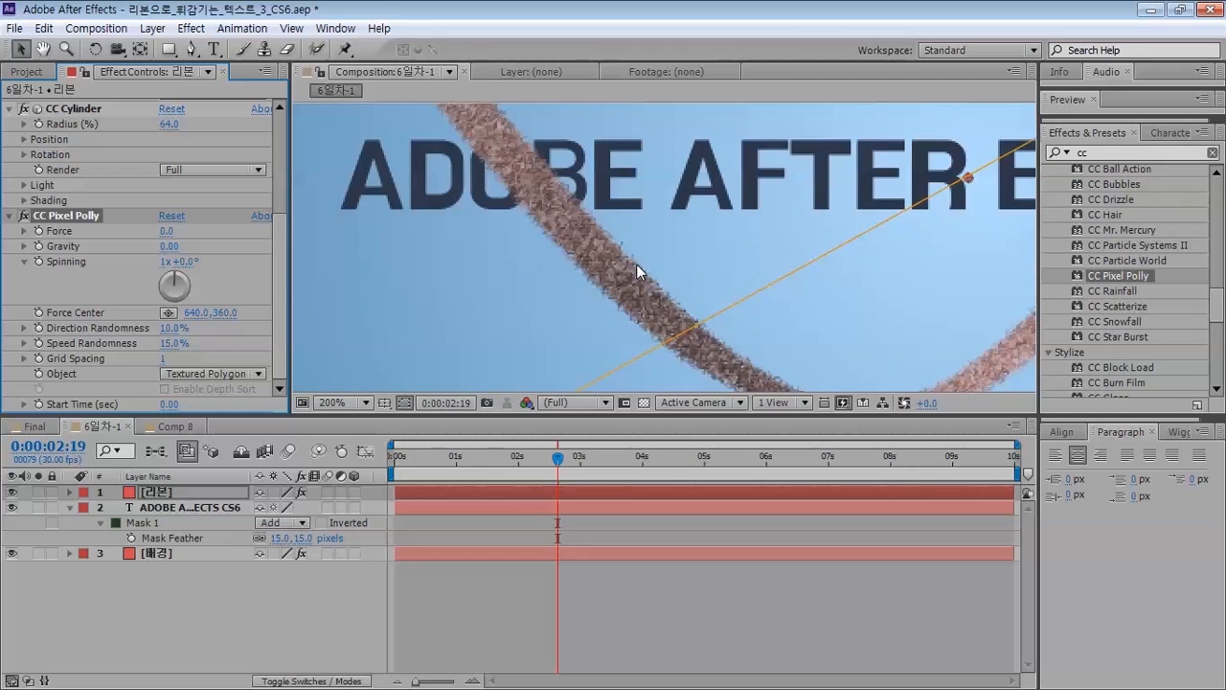
{"action": "scroll", "coordinate": [637, 264], "scroll_direction": "down", "scroll_amount": 2}
{"action": "left_click_drag", "start_coordinate": [637, 264], "coordinate": [441, 264]}
{"action": "left_click_drag", "start_coordinate": [523, 248], "coordinate": [446, 246]}
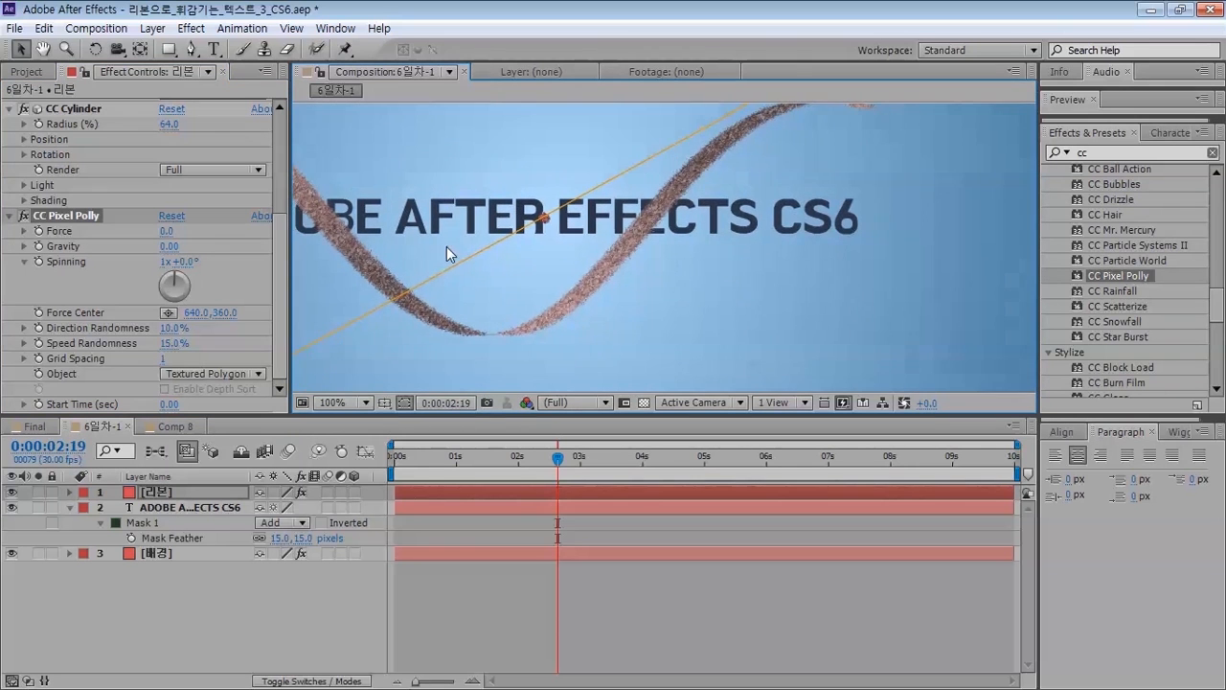
{"action": "scroll", "coordinate": [640, 263], "scroll_direction": "up", "scroll_amount": 1}
{"action": "left_click_drag", "start_coordinate": [623, 246], "coordinate": [883, 200]}
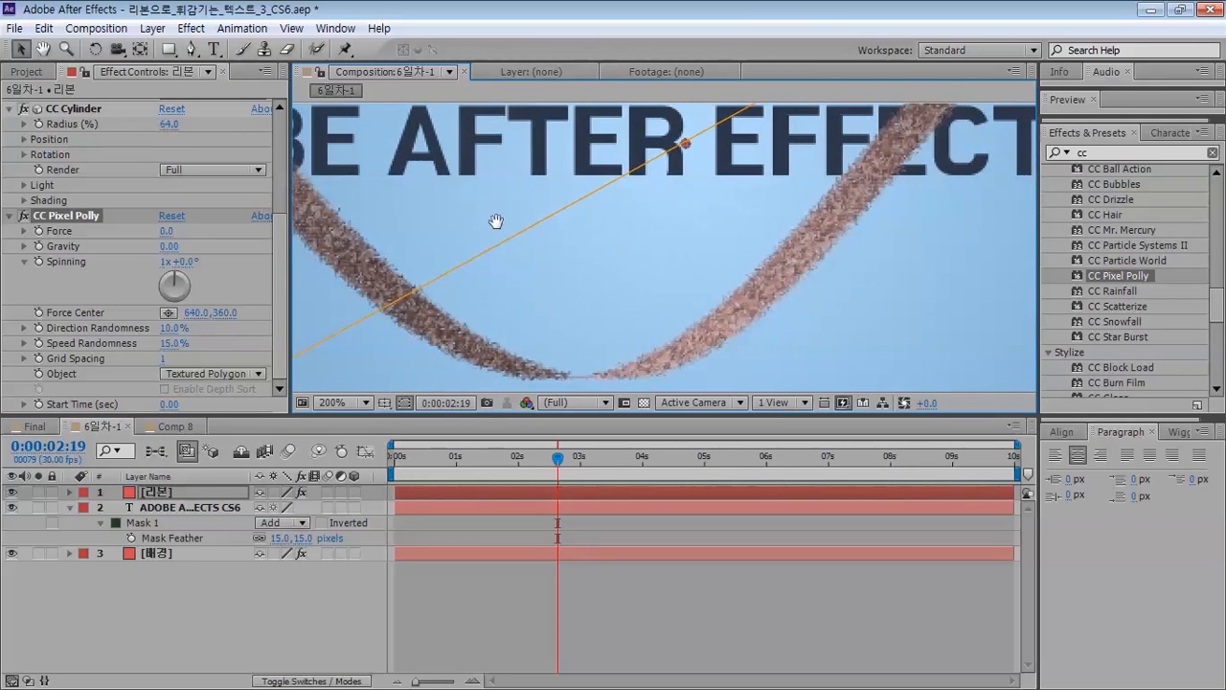
{"action": "left_click_drag", "start_coordinate": [496, 222], "coordinate": [660, 228]}
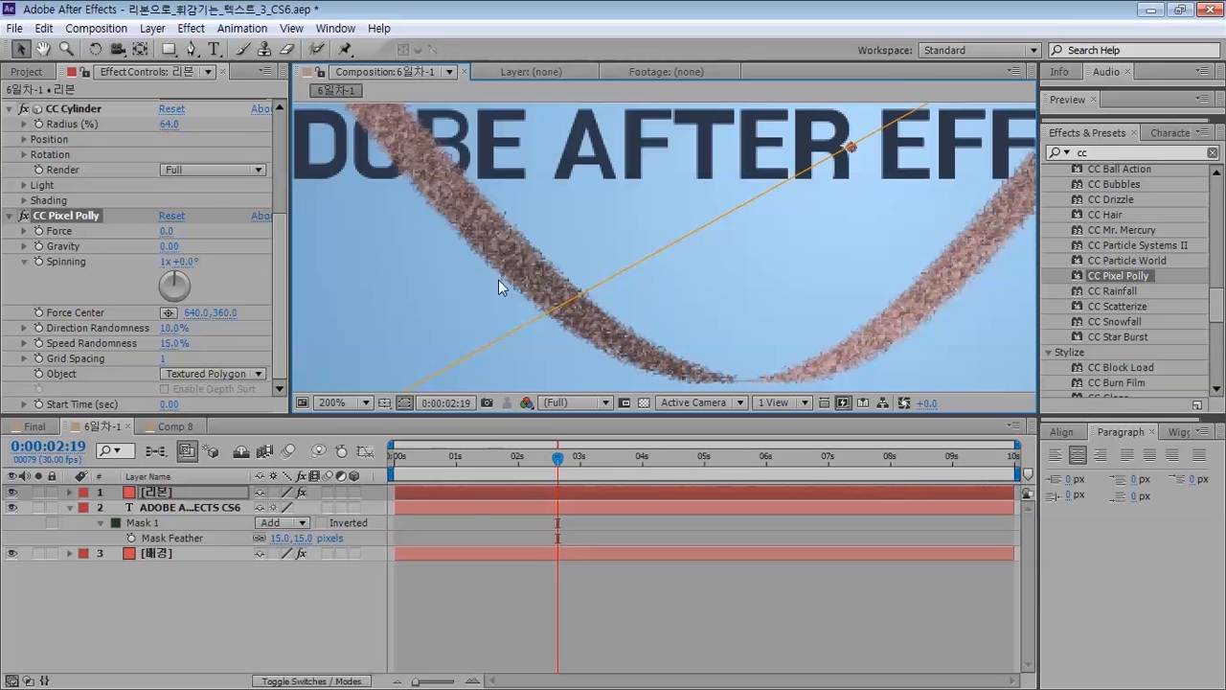
{"action": "scroll", "coordinate": [513, 240], "scroll_direction": "down", "scroll_amount": 2}
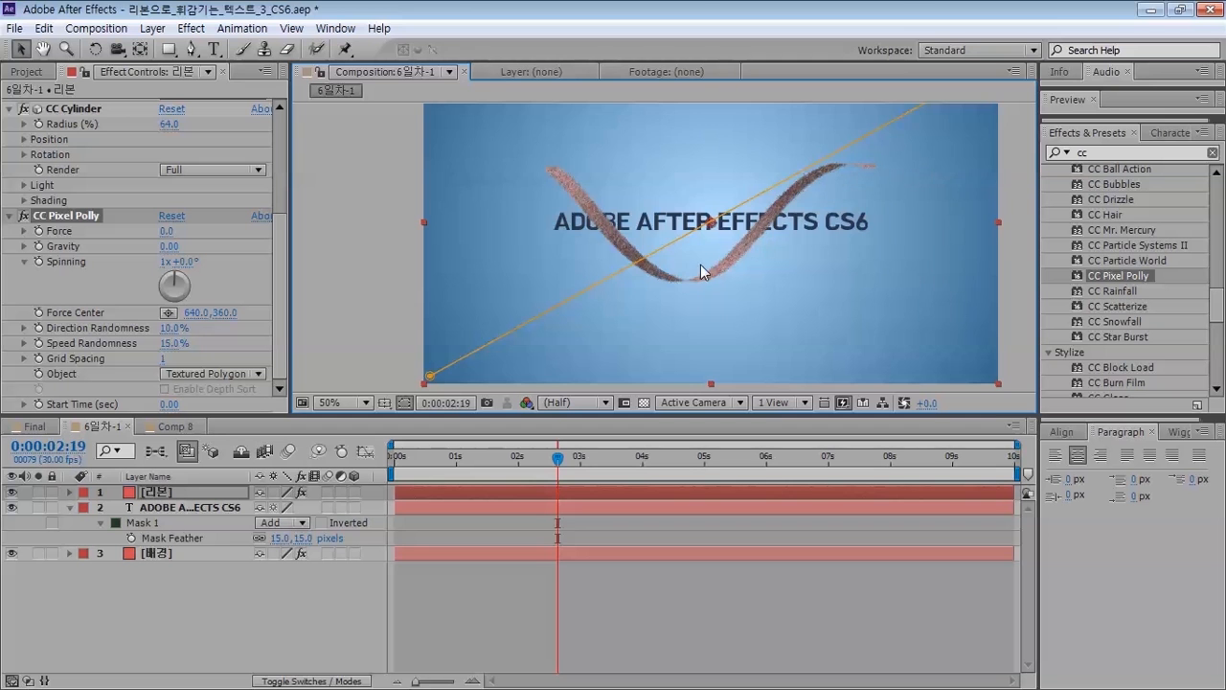
{"action": "scroll", "coordinate": [570, 244], "scroll_direction": "up", "scroll_amount": 2}
{"action": "left_click_drag", "start_coordinate": [555, 265], "coordinate": [681, 213]}
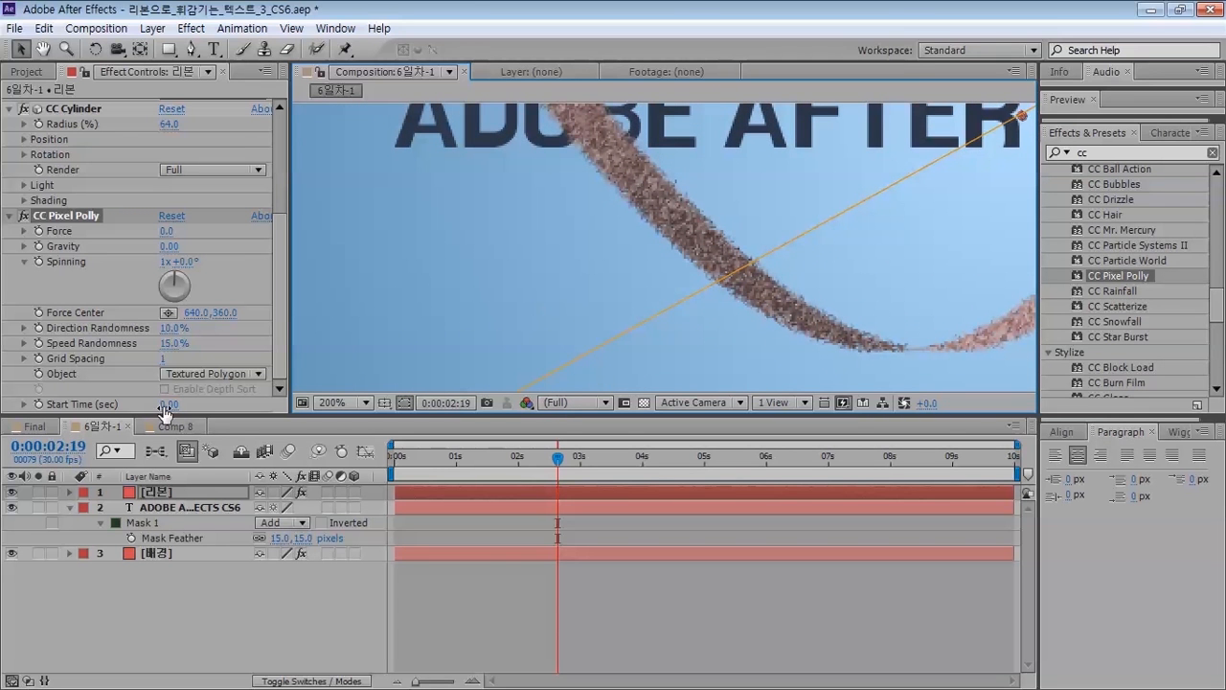
- Try to lower the CC Pixel Polly Grid Spacing further and inspect the ribbon's particles at 400% magnification
{"action": "left_click_drag", "start_coordinate": [162, 358], "coordinate": [105, 367]}
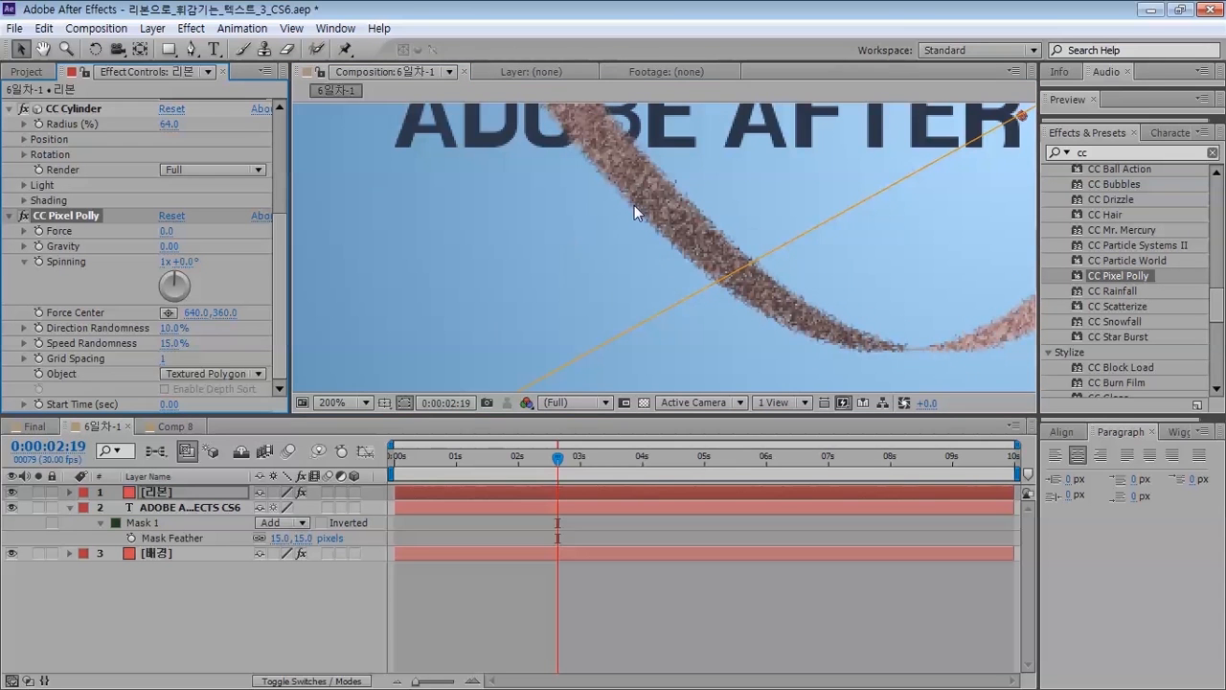
{"action": "scroll", "coordinate": [634, 205], "scroll_direction": "up", "scroll_amount": 2}
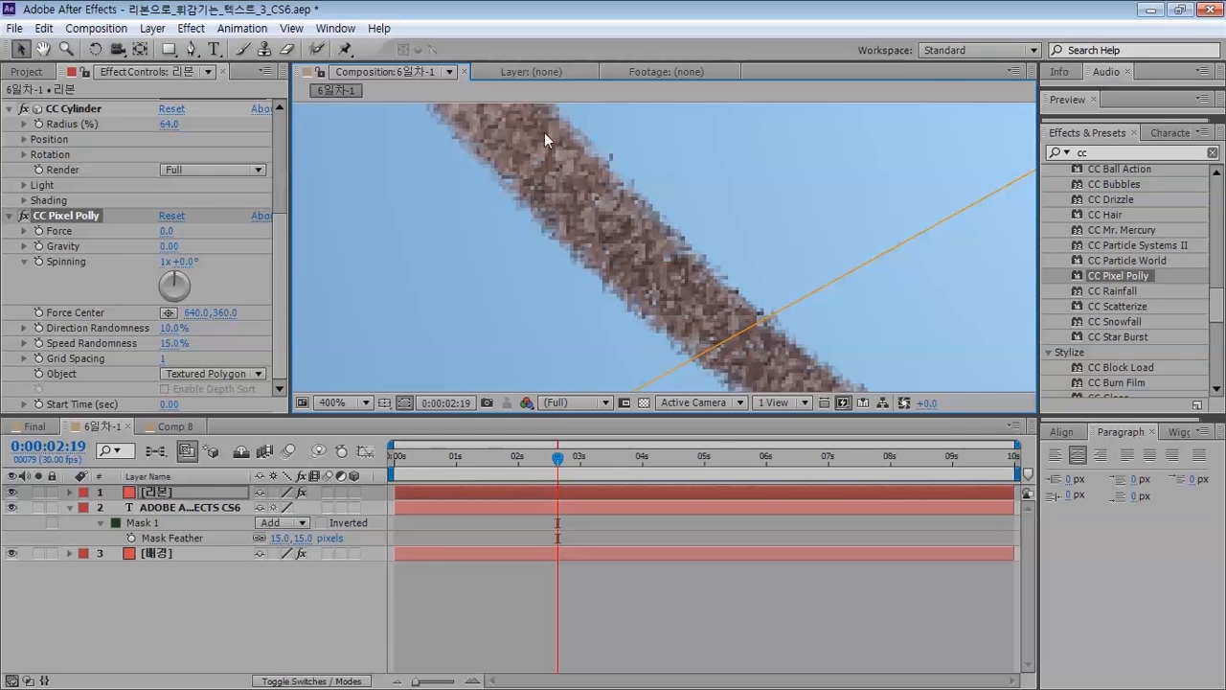
{"action": "key", "text": "ctrl+2"}
{"action": "mouse_move", "coordinate": [600, 147]}
{"action": "left_mouse_down"}
{"action": "mouse_move", "coordinate": [572, 121]}
{"action": "mouse_move", "coordinate": [595, 151]}
{"action": "mouse_move", "coordinate": [604, 127]}
{"action": "mouse_move", "coordinate": [586, 144]}
{"action": "mouse_move", "coordinate": [596, 154]}
{"action": "mouse_move", "coordinate": [601, 142]}
{"action": "mouse_move", "coordinate": [558, 144]}
{"action": "mouse_move", "coordinate": [568, 125]}
{"action": "mouse_move", "coordinate": [615, 158]}
{"action": "mouse_move", "coordinate": [601, 134]}
{"action": "mouse_move", "coordinate": [548, 182]}
{"action": "mouse_move", "coordinate": [592, 175]}
{"action": "left_mouse_up"}
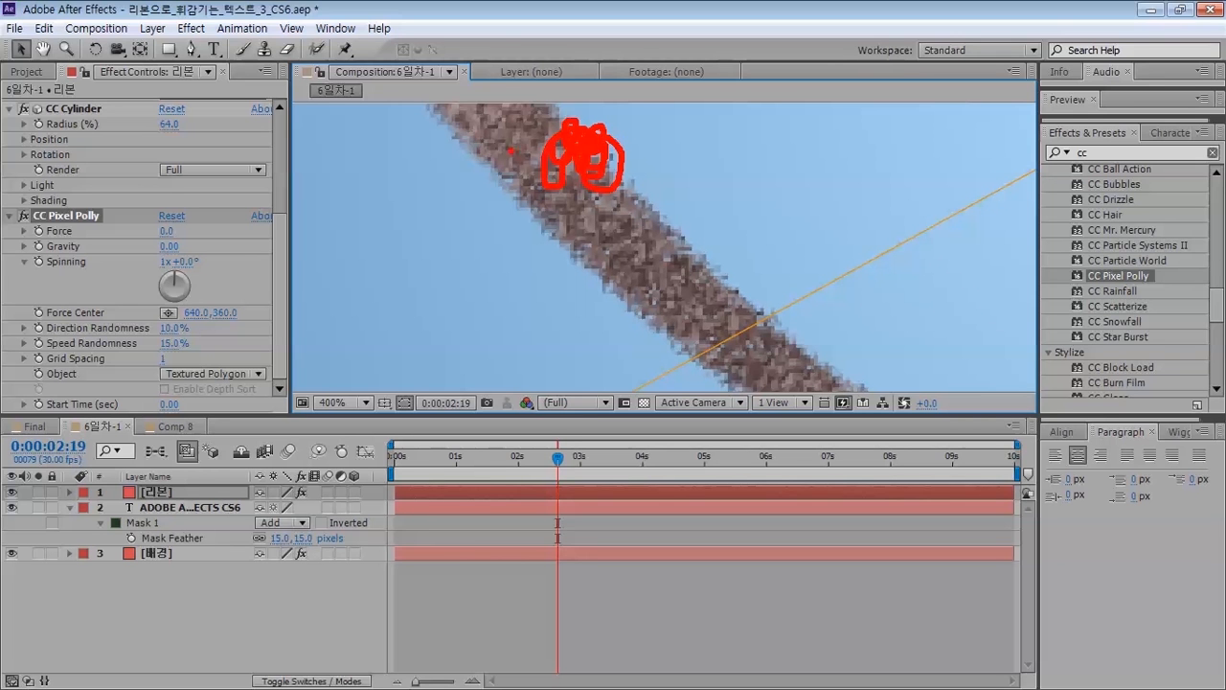
{"action": "key", "text": "Escape"}
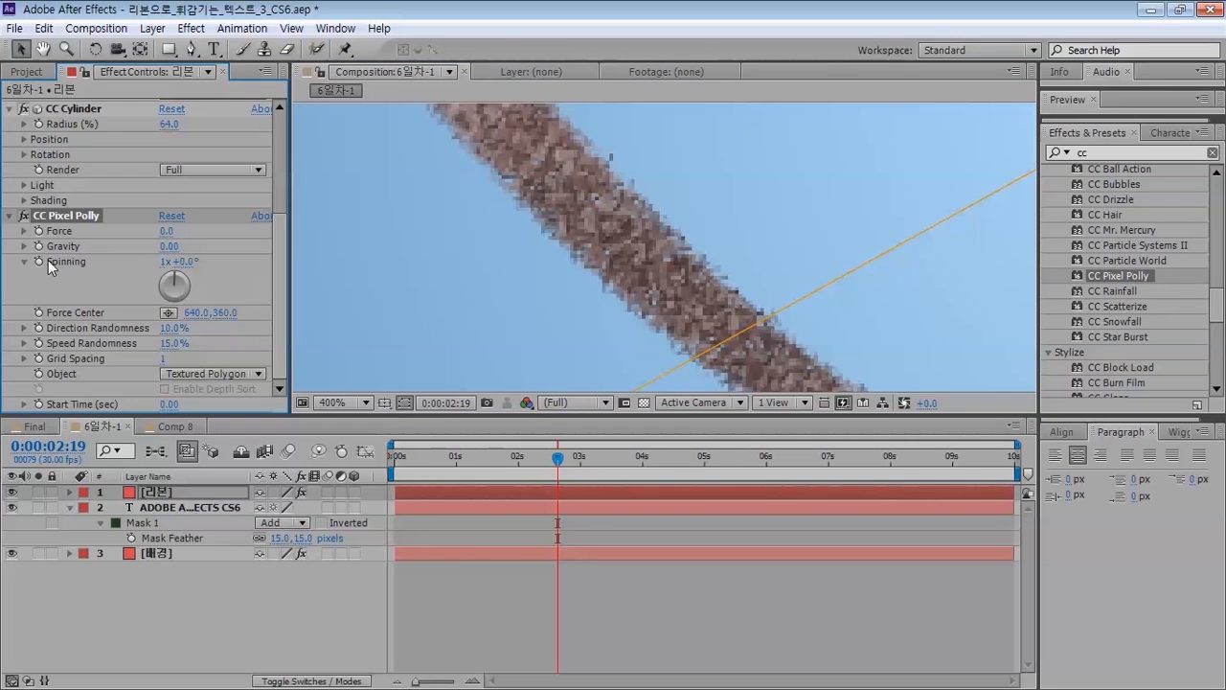
- Set the Spinning of the ribbon's CC Pixel Polly effect to 0x+0.0°
{"action": "left_click", "coordinate": [164, 264]}
{"action": "type", "text": "0"}
{"action": "key", "text": "Return"}
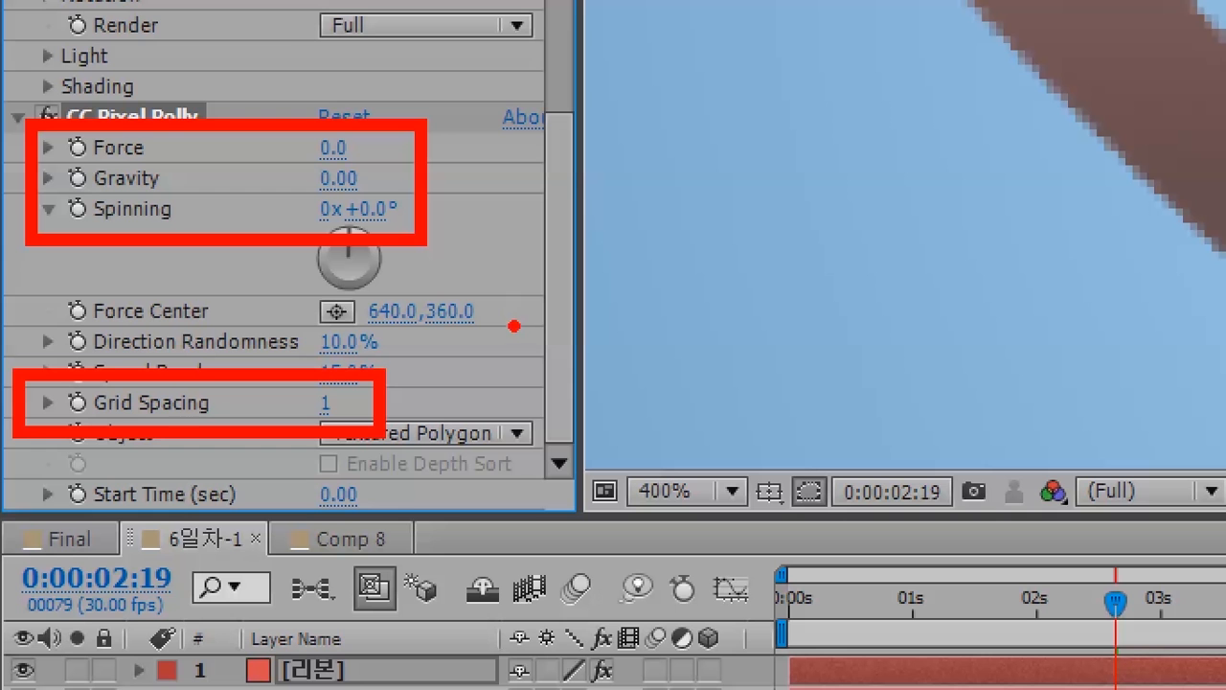
{"action": "key", "text": "Escape"}
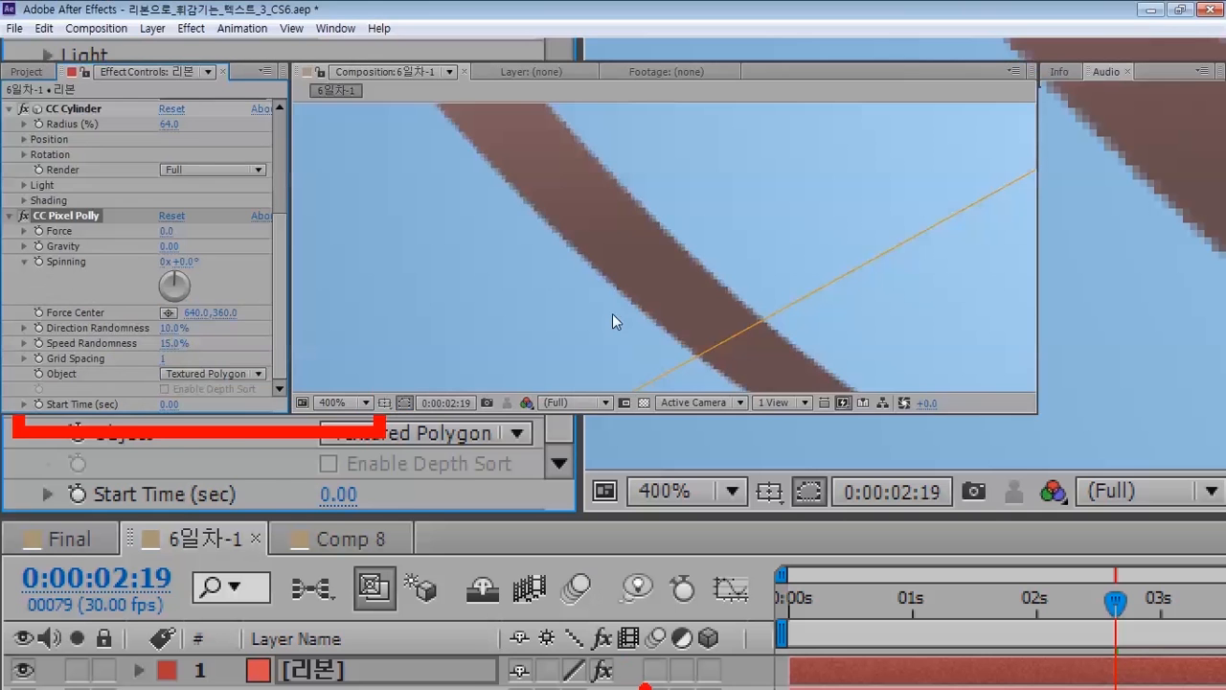
{"action": "scroll", "coordinate": [745, 294], "scroll_direction": "down", "scroll_amount": 2}
{"action": "scroll", "coordinate": [657, 240], "scroll_direction": "down", "scroll_amount": 2}
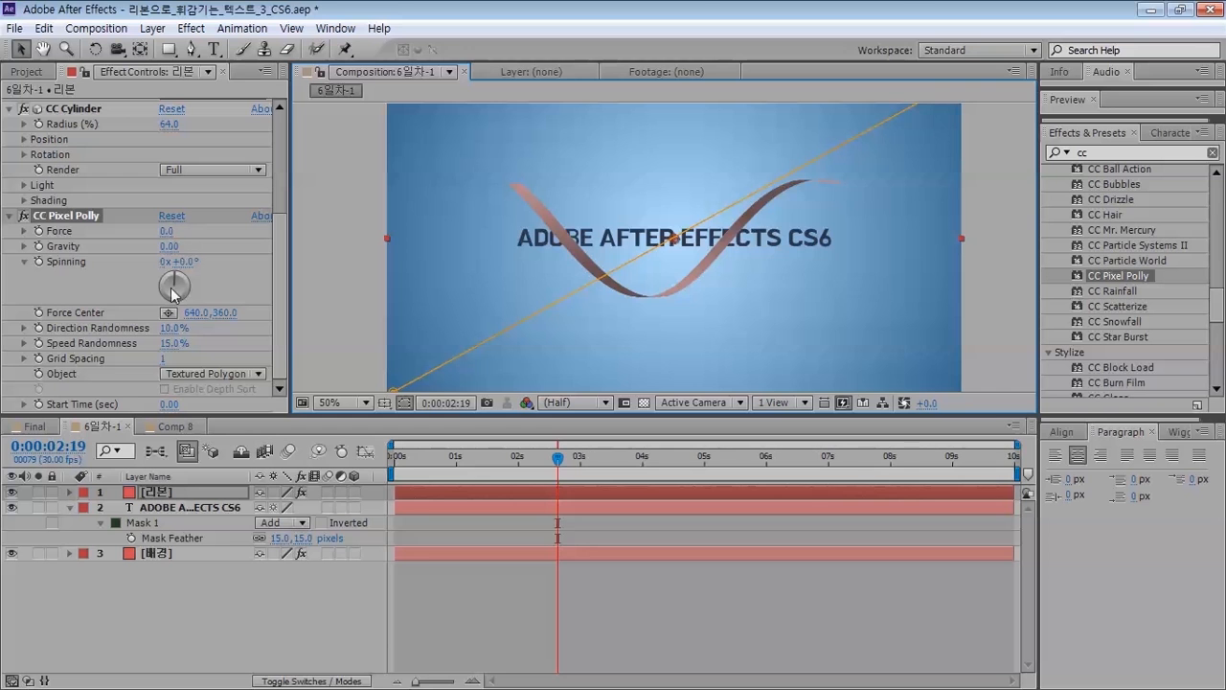
- Review the ribbon along the timeline, set CC Pixel Polly's Force to 15 at 0:00:05:11, and inspect the scattered particles up close
{"action": "left_click_drag", "start_coordinate": [416, 458], "coordinate": [500, 464]}
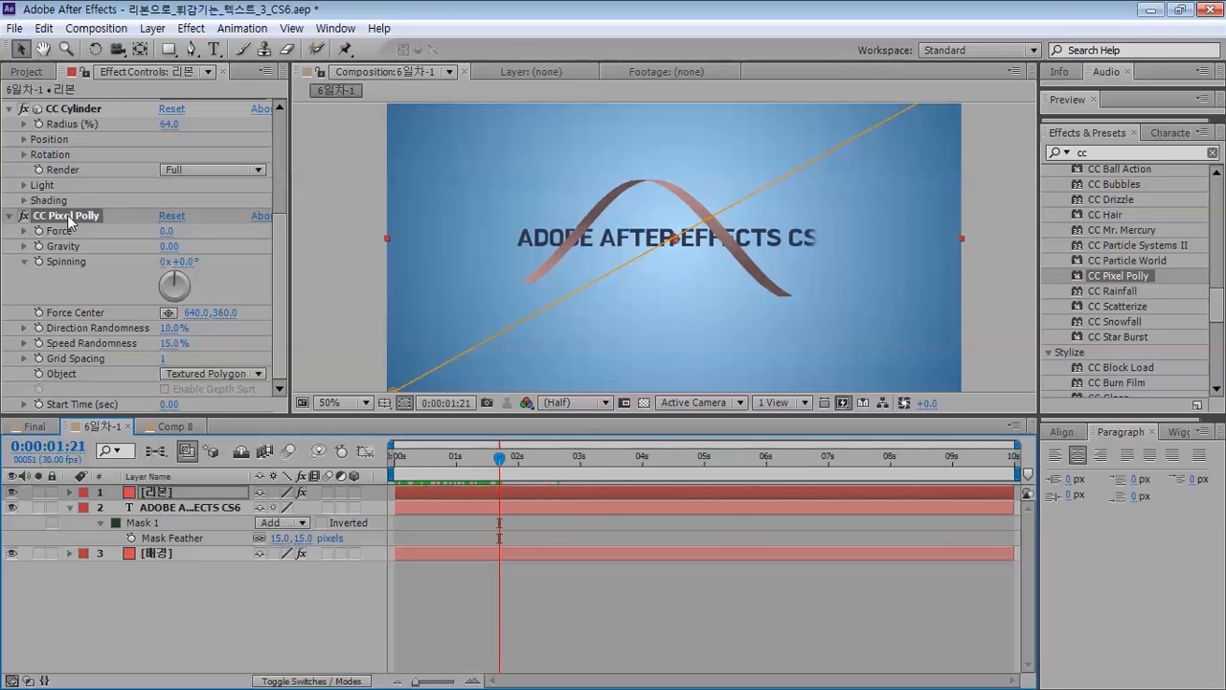
{"action": "left_click_drag", "start_coordinate": [496, 460], "coordinate": [419, 458]}
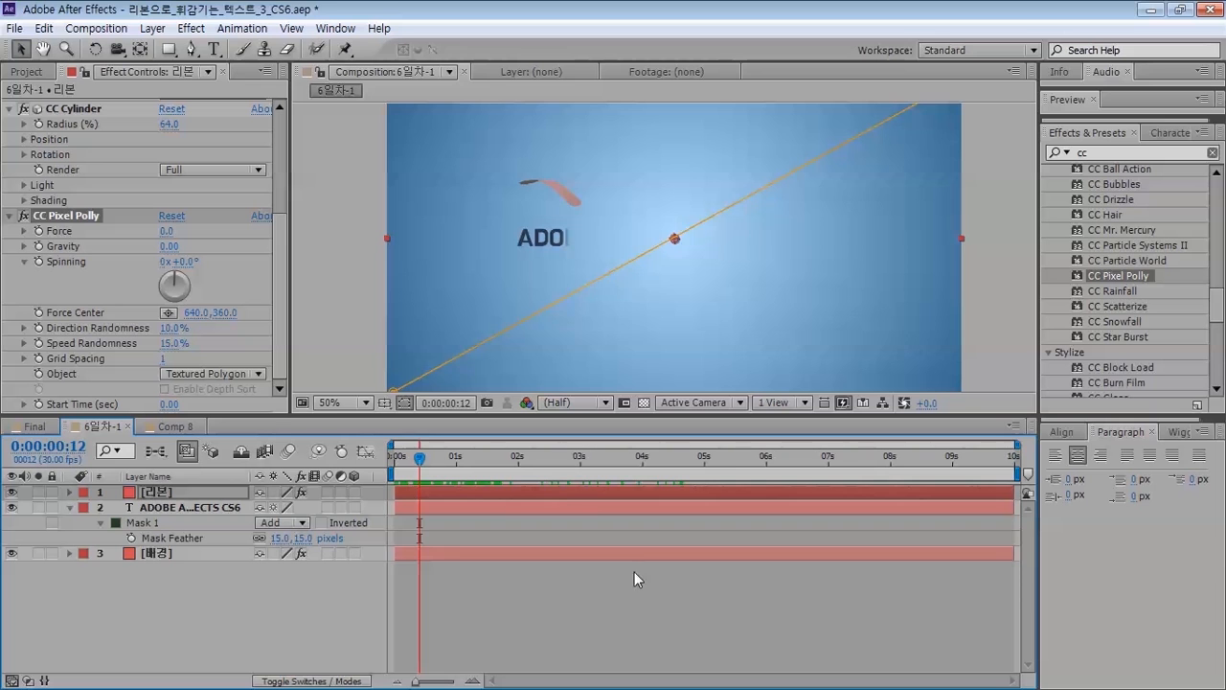
{"action": "left_click_drag", "start_coordinate": [517, 457], "coordinate": [728, 457]}
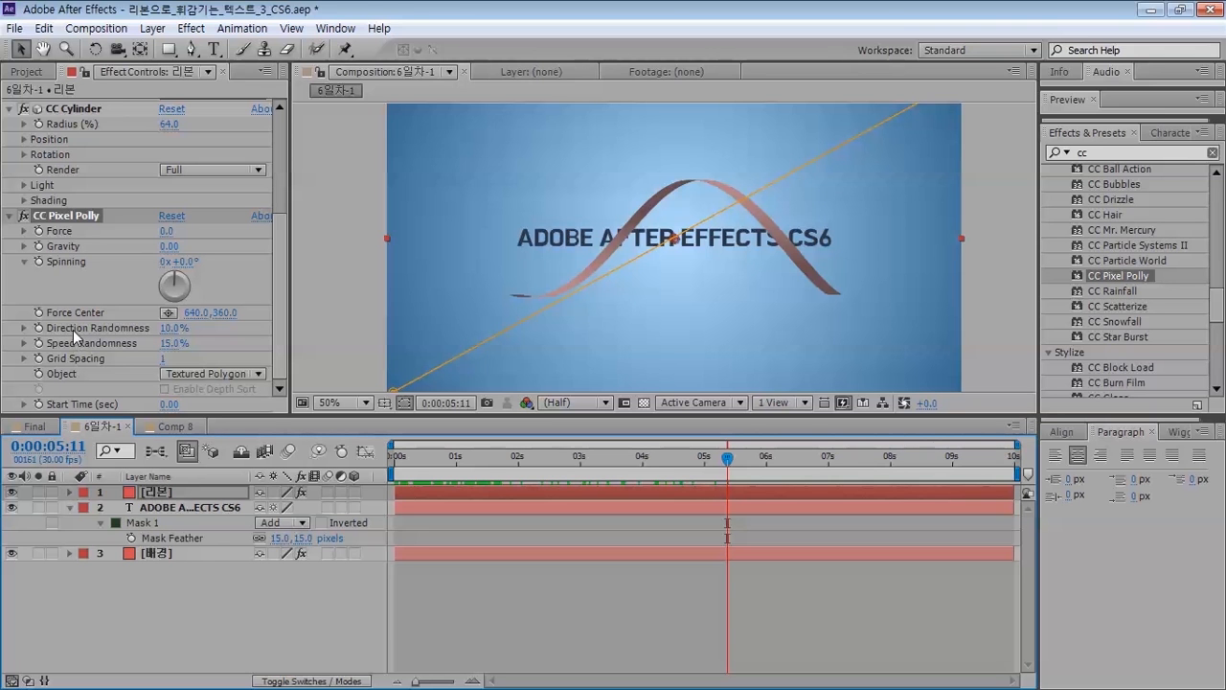
{"action": "left_click_drag", "start_coordinate": [167, 231], "coordinate": [168, 231]}
{"action": "left_click", "coordinate": [169, 231]}
{"action": "type", "text": "13"}
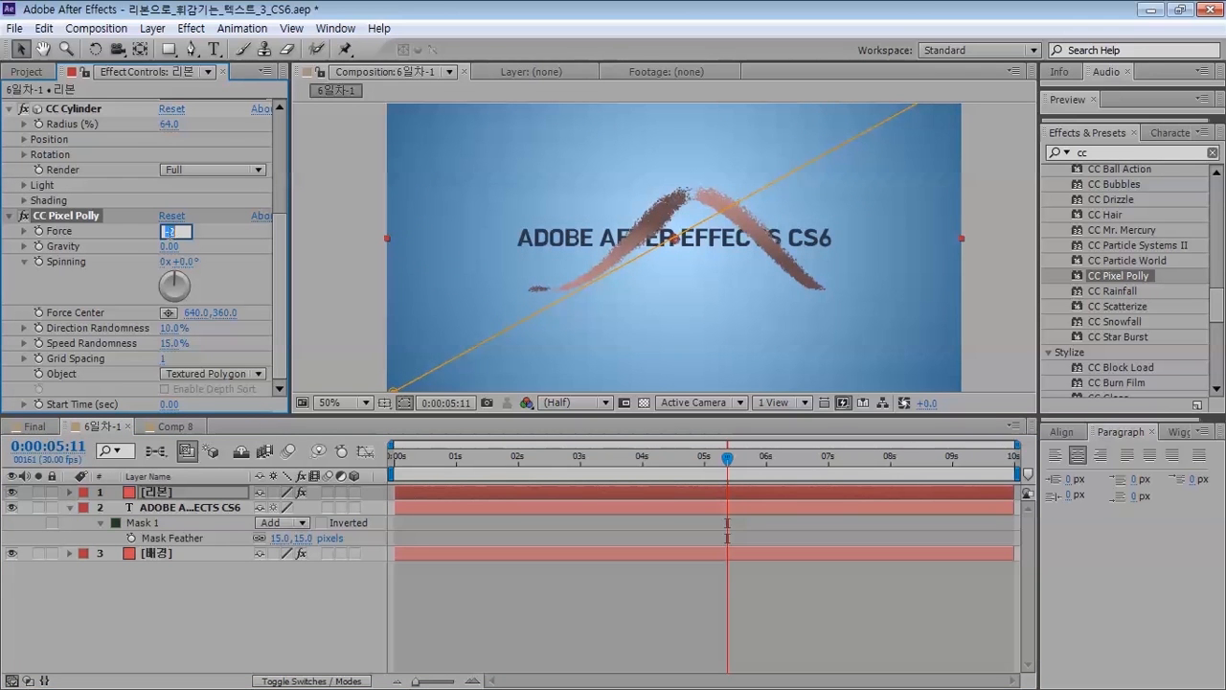
{"action": "key", "text": "Return"}
{"action": "left_click_drag", "start_coordinate": [180, 231], "coordinate": [183, 231]}
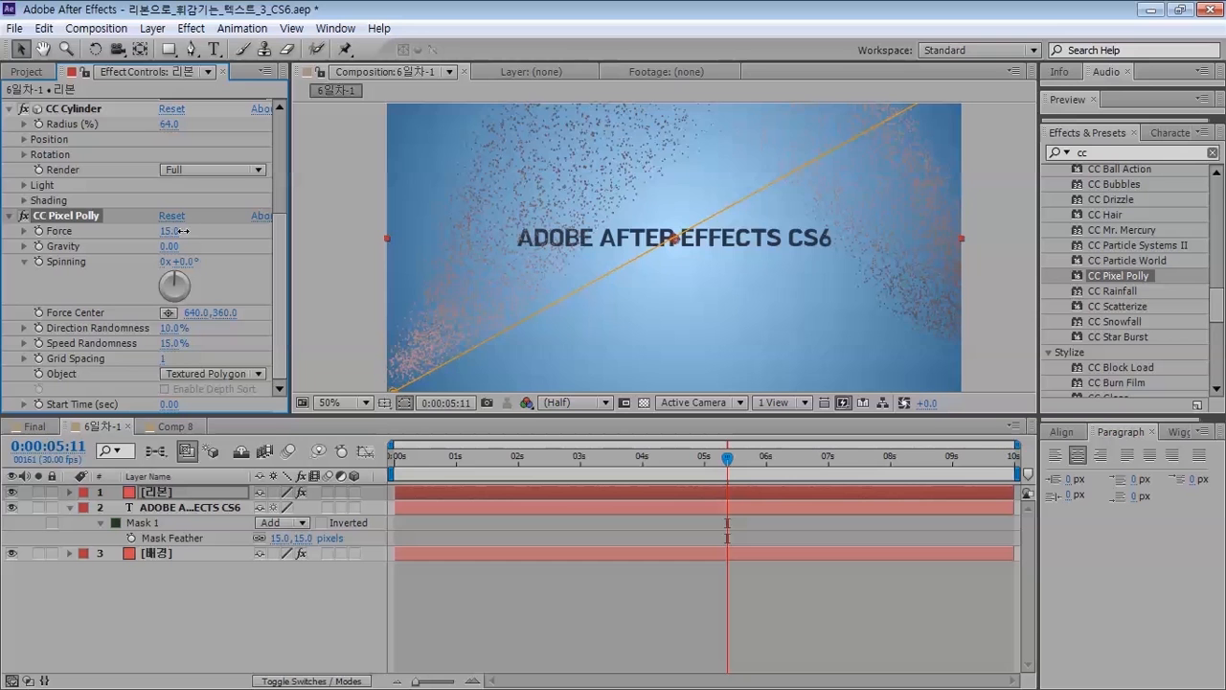
{"action": "scroll", "coordinate": [569, 160], "scroll_direction": "up", "scroll_amount": 2}
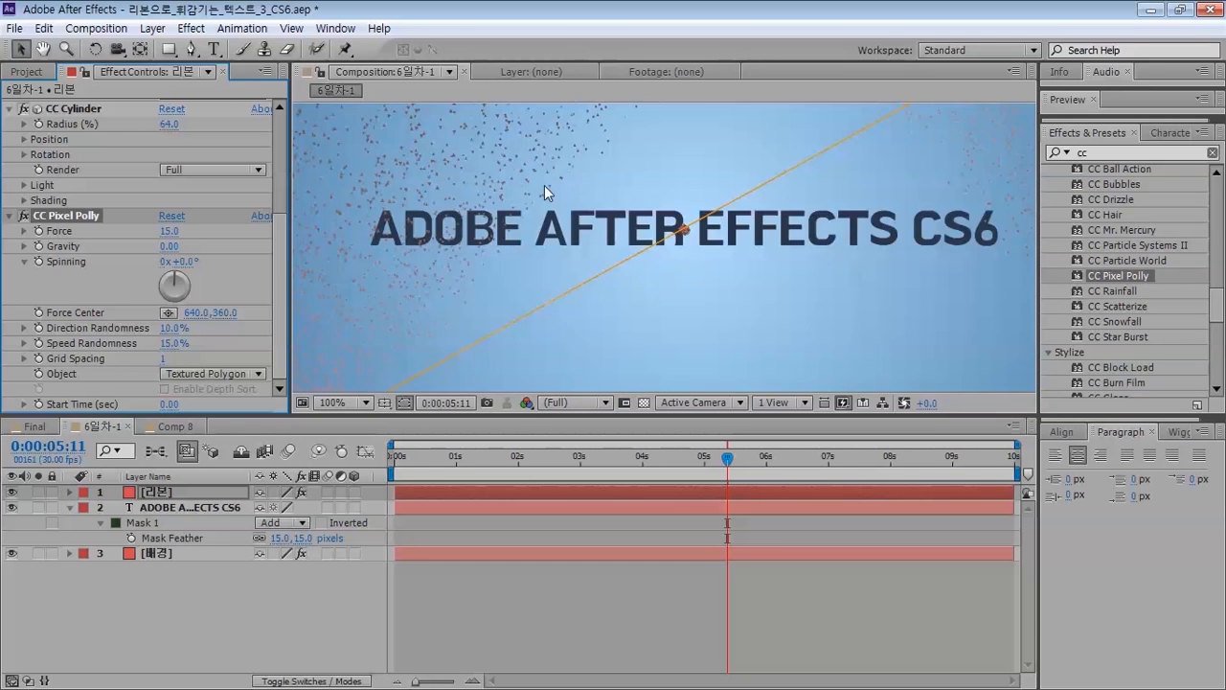
{"action": "left_click_drag", "start_coordinate": [544, 185], "coordinate": [713, 292]}
{"action": "scroll", "coordinate": [713, 291], "scroll_direction": "up", "scroll_amount": 1}
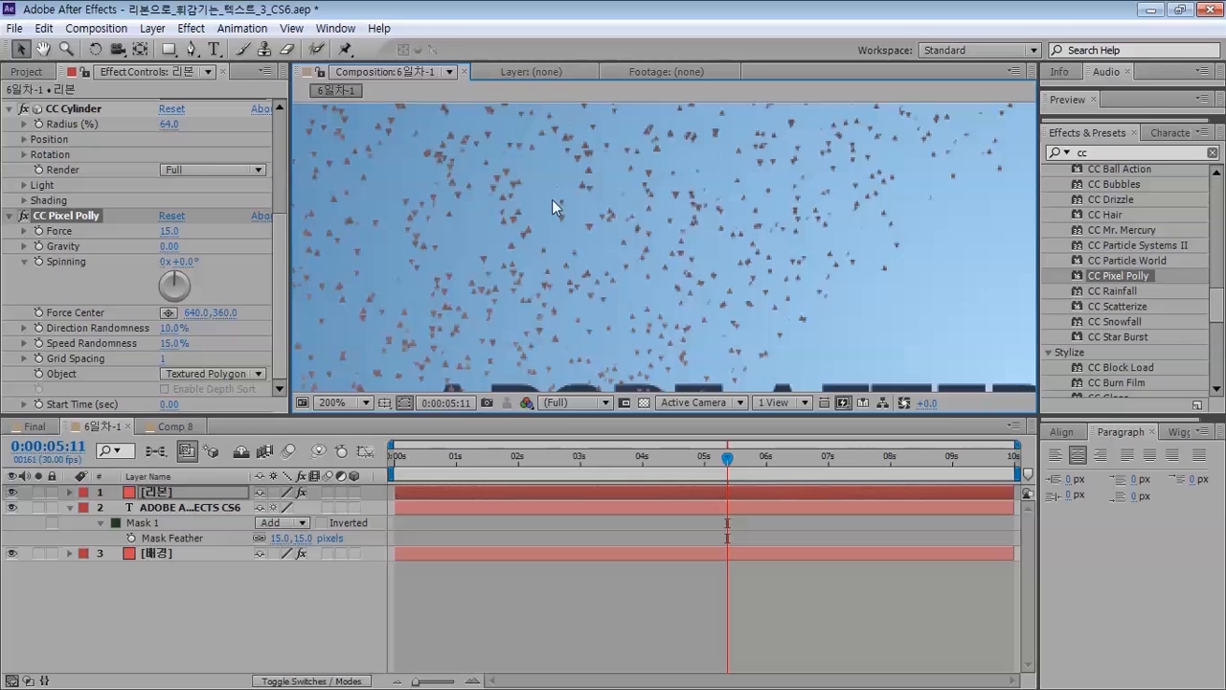
- Set the CC Pixel Polly Grid Spacing to 17 and view the larger fragments back at 0:00:02:19
{"action": "left_click_drag", "start_coordinate": [169, 356], "coordinate": [188, 342]}
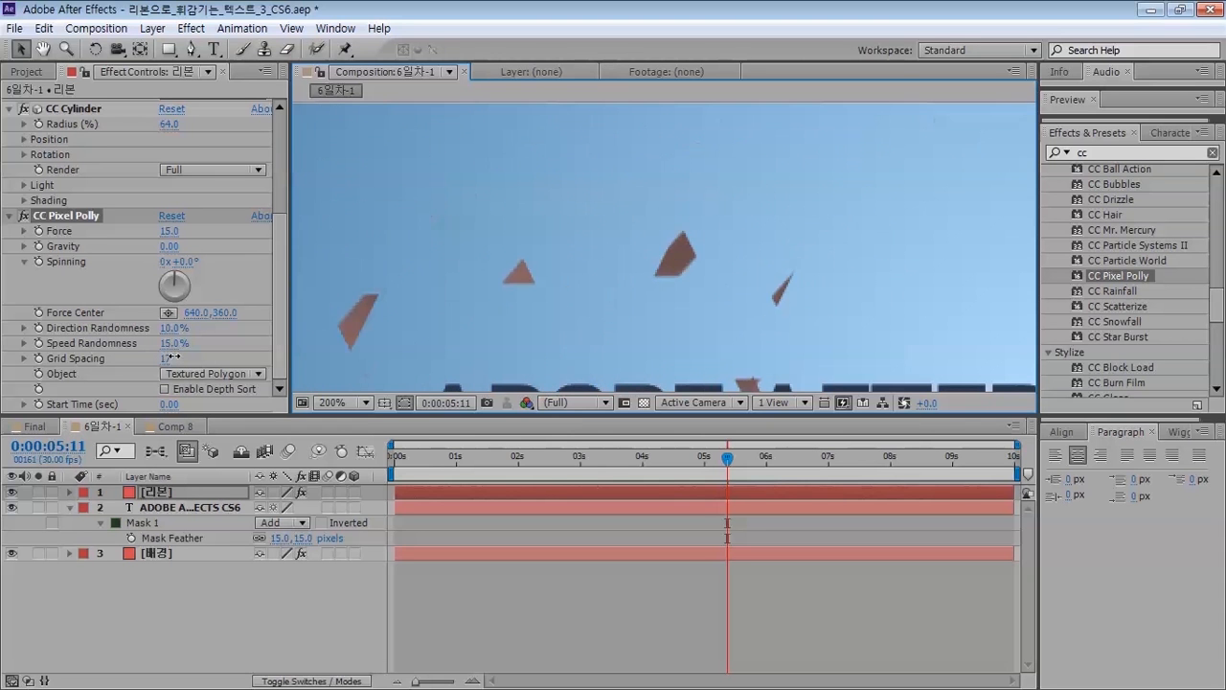
{"action": "scroll", "coordinate": [577, 198], "scroll_direction": "down", "scroll_amount": 4}
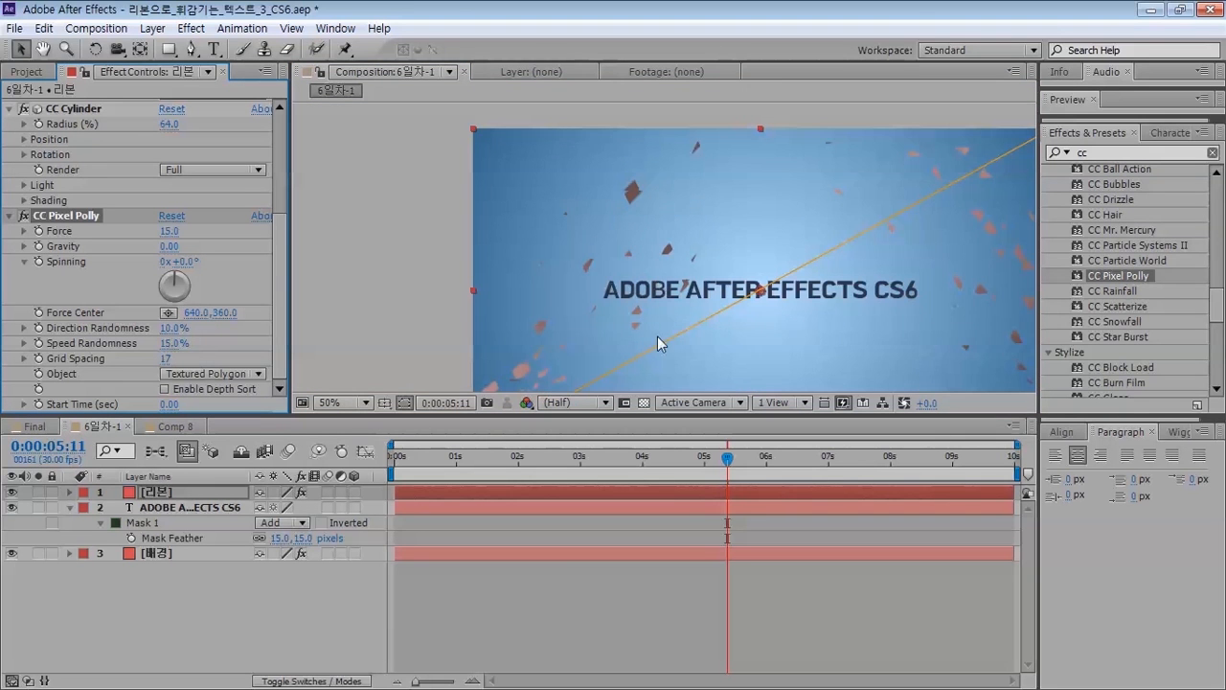
{"action": "left_click", "coordinate": [706, 458]}
{"action": "left_click_drag", "start_coordinate": [706, 458], "coordinate": [557, 458]}
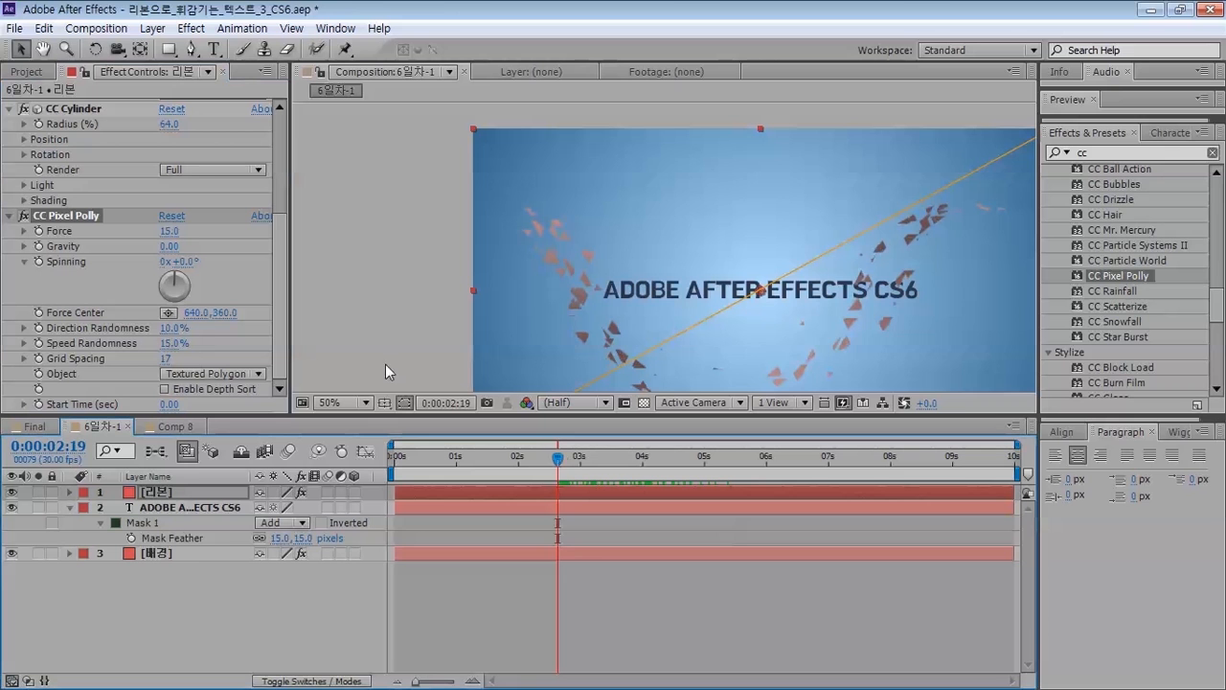
- Set the CC Pixel Polly Force to 27 and Spinning to 0x+226.0°, examining the flying fragments around the title
{"action": "mouse_move", "coordinate": [162, 235]}
{"action": "left_mouse_down"}
{"action": "mouse_move", "coordinate": [211, 233]}
{"action": "mouse_move", "coordinate": [176, 233]}
{"action": "left_mouse_up"}
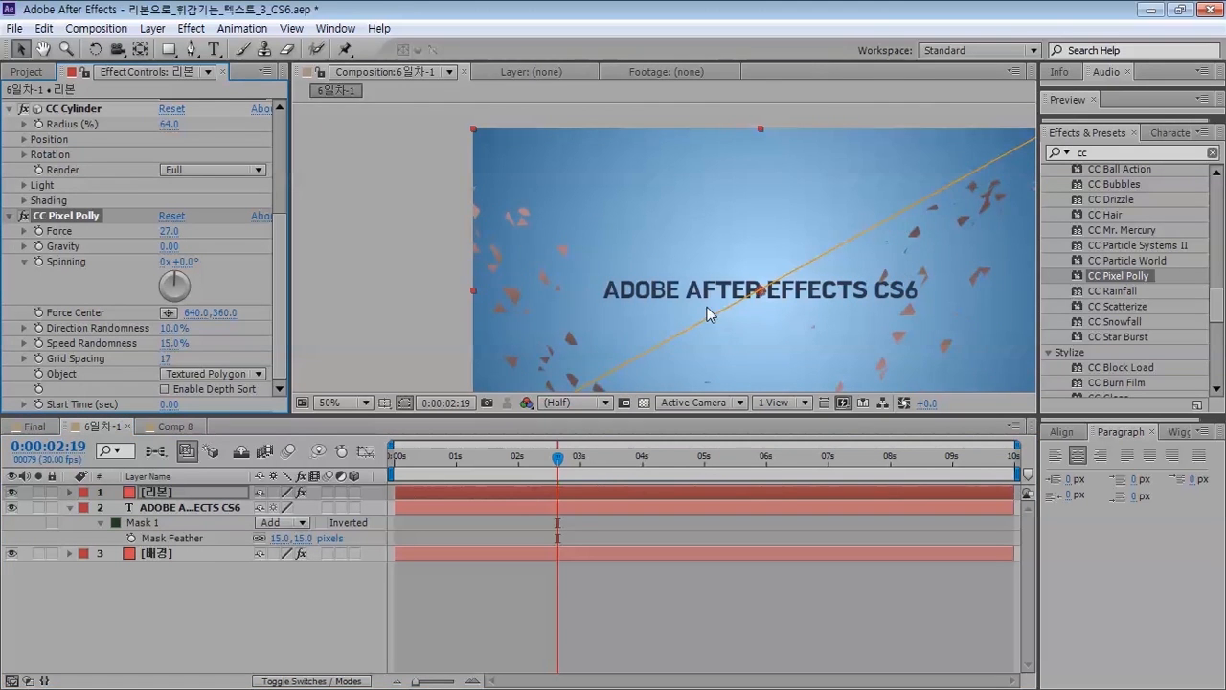
{"action": "left_click_drag", "start_coordinate": [707, 307], "coordinate": [449, 234]}
{"action": "scroll", "coordinate": [773, 228], "scroll_direction": "up", "scroll_amount": 1}
{"action": "scroll", "coordinate": [661, 263], "scroll_direction": "up", "scroll_amount": 1}
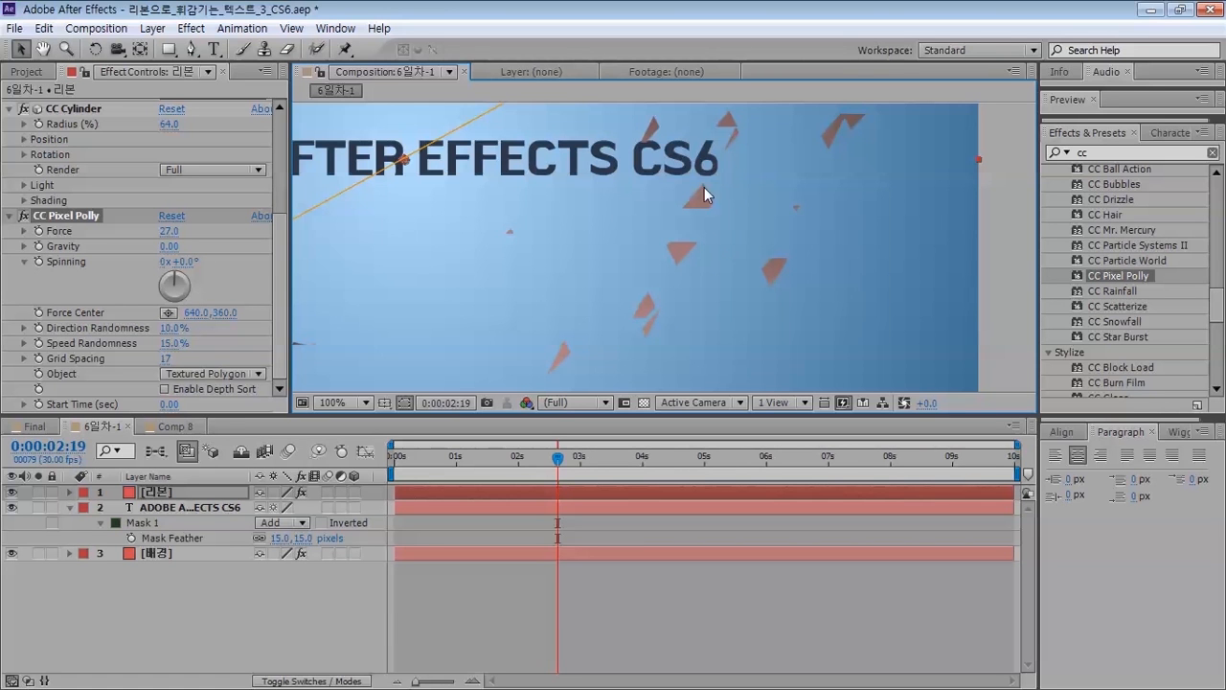
{"action": "scroll", "coordinate": [535, 239], "scroll_direction": "down", "scroll_amount": 1}
{"action": "scroll", "coordinate": [673, 182], "scroll_direction": "down", "scroll_amount": 1}
{"action": "left_click_drag", "start_coordinate": [674, 182], "coordinate": [693, 247]}
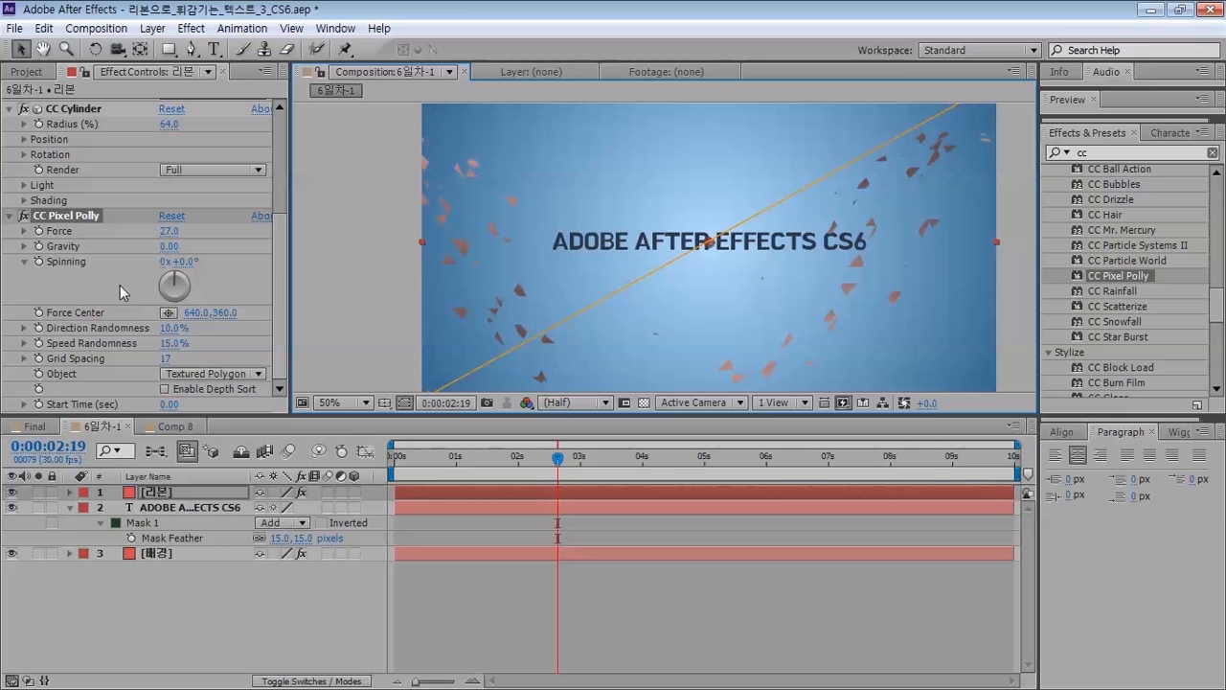
{"action": "left_click_drag", "start_coordinate": [159, 271], "coordinate": [197, 270]}
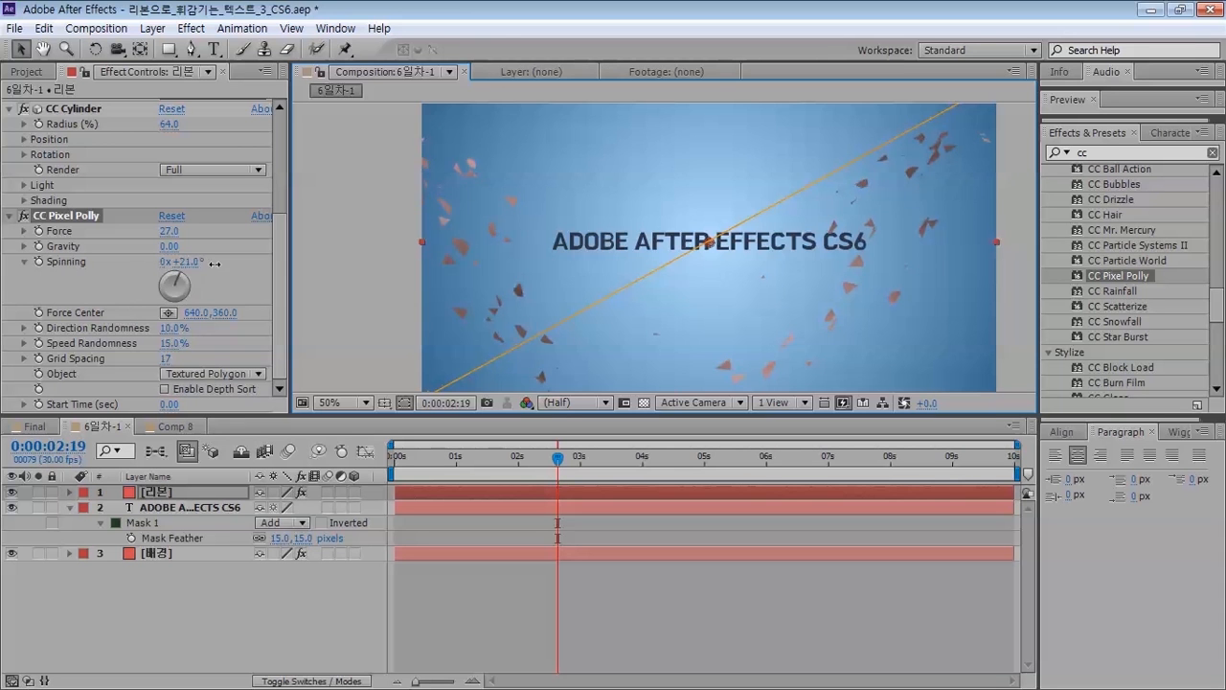
{"action": "mouse_move", "coordinate": [395, 256]}
{"action": "left_mouse_down"}
{"action": "mouse_move", "coordinate": [1041, 287]}
{"action": "mouse_move", "coordinate": [316, 254]}
{"action": "mouse_move", "coordinate": [381, 241]}
{"action": "left_mouse_up"}
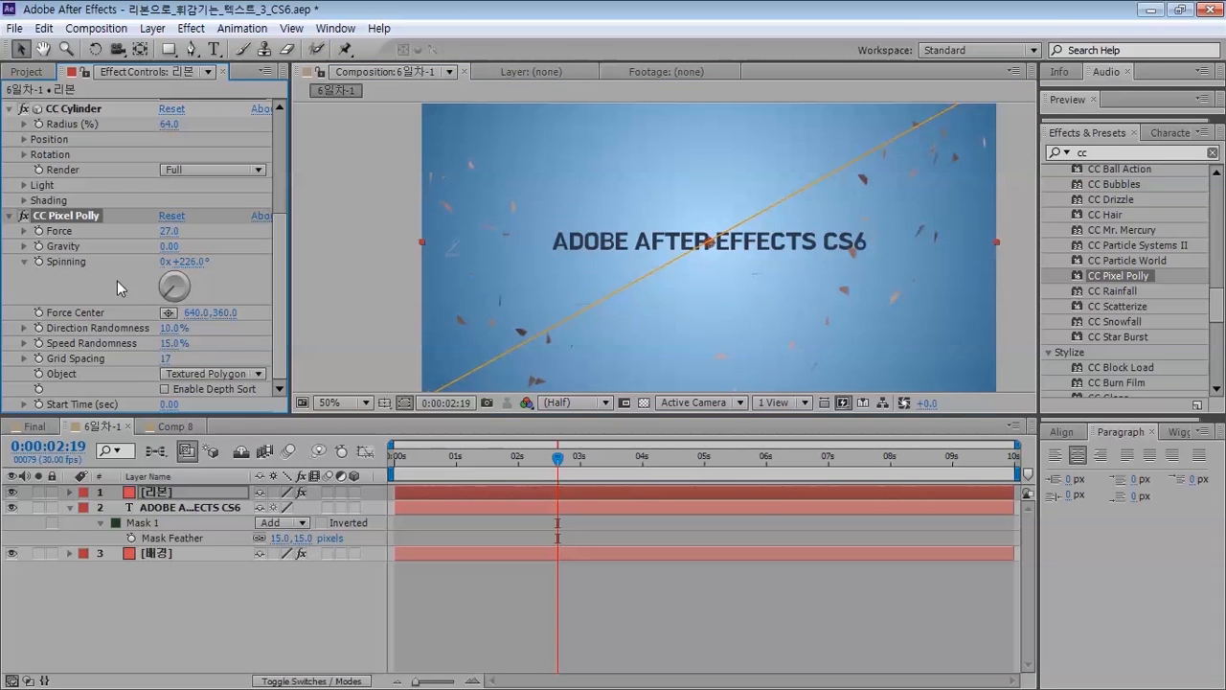
- Restore the ribbon's CC Pixel Polly settings to Force 0, Spinning 0x+0.0° and Grid Spacing 1
{"action": "left_click", "coordinate": [170, 232]}
{"action": "type", "text": "0"}
{"action": "key", "text": "Tab"}
{"action": "key", "text": "Tab"}
{"action": "key", "text": "Tab"}
{"action": "type", "text": "0"}
{"action": "key", "text": "Return"}
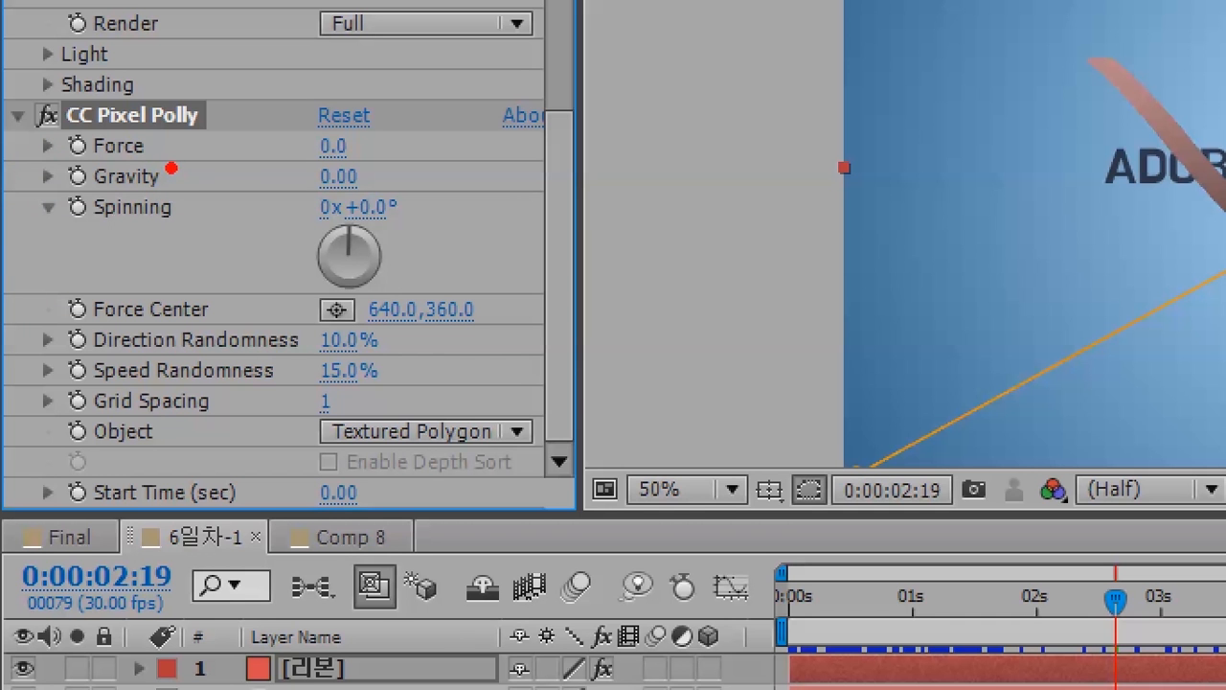
{"action": "mouse_move", "coordinate": [29, 197]}
{"action": "left_mouse_down"}
{"action": "mouse_move", "coordinate": [354, 165]}
{"action": "mouse_move", "coordinate": [383, 179]}
{"action": "mouse_move", "coordinate": [168, 204]}
{"action": "left_mouse_up"}
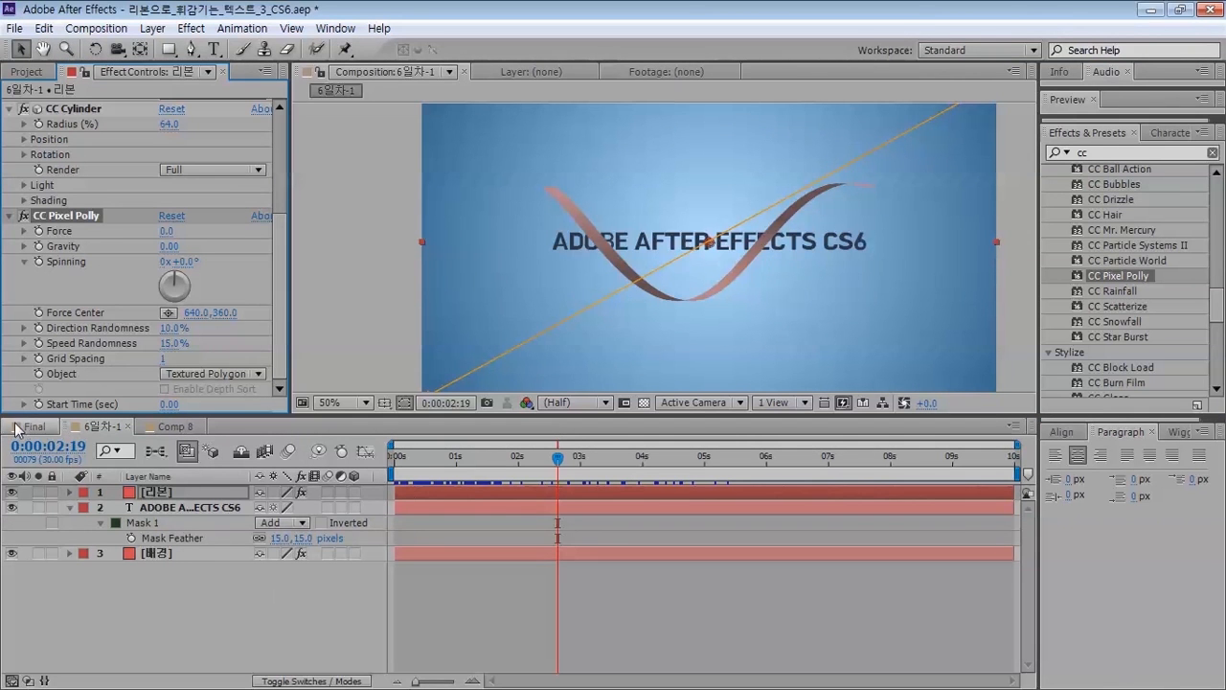
- At 0:00:04:00, start keyframing the Force and Spinning of the ribbon's CC Pixel Polly effect
{"action": "left_click", "coordinate": [21, 453]}
{"action": "type", "text": "400"}
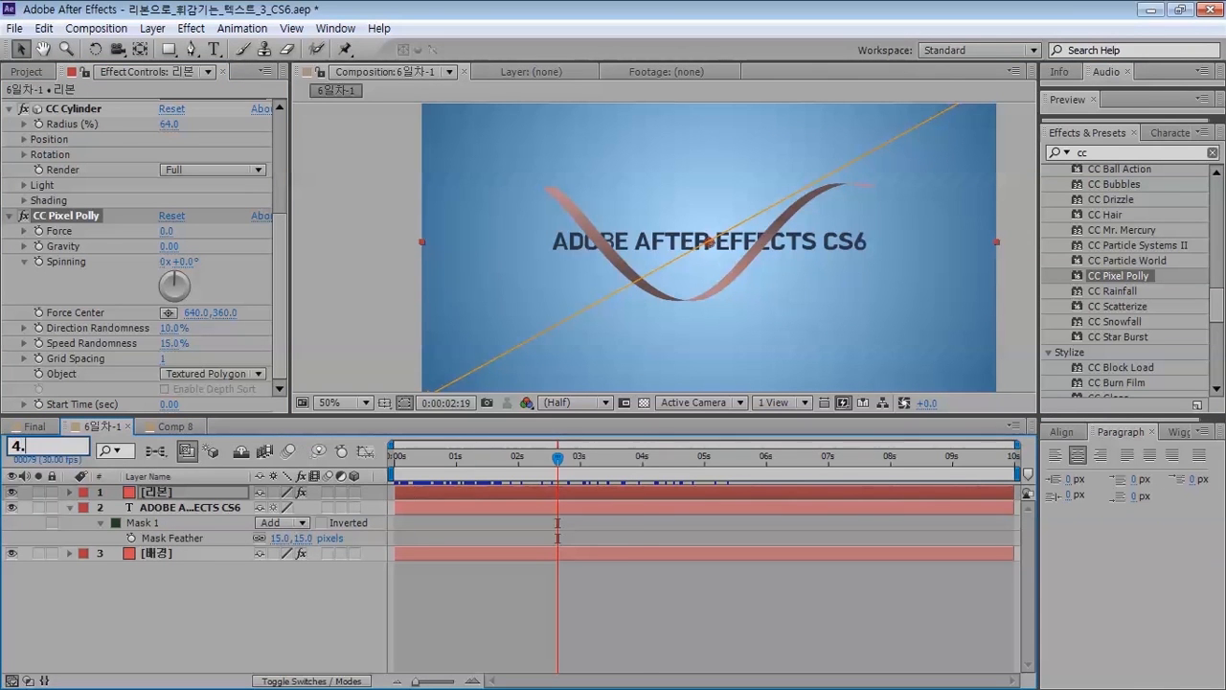
{"action": "key", "text": "Return"}
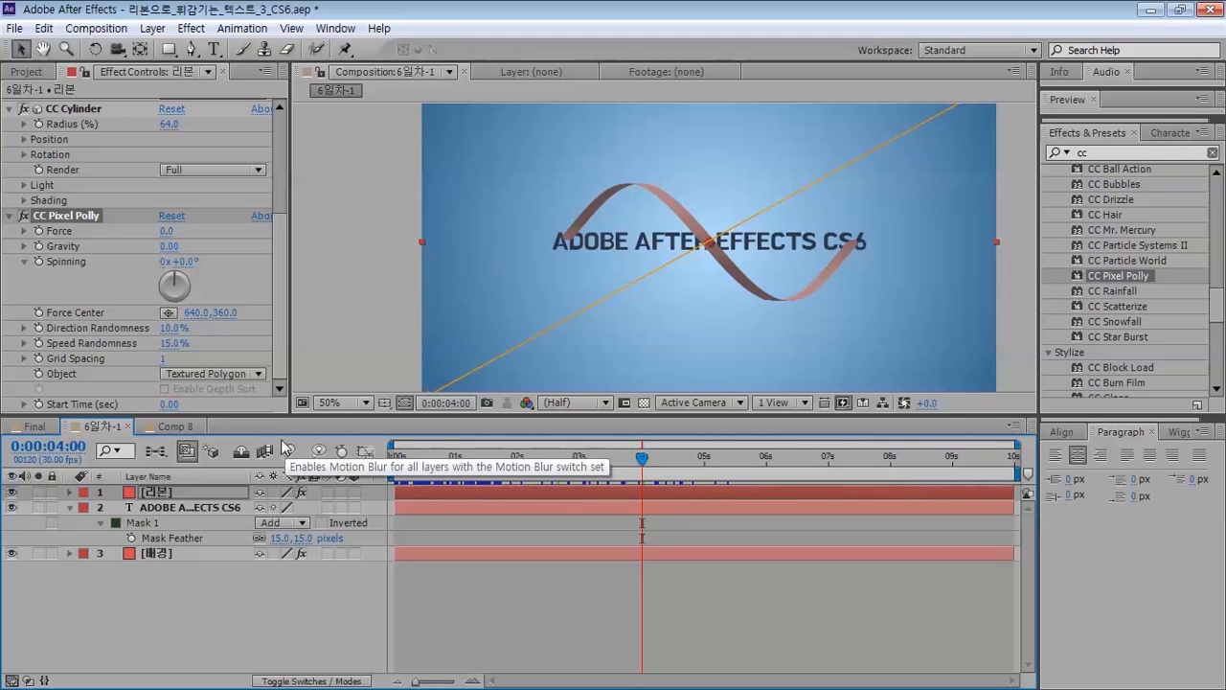
{"action": "left_click", "coordinate": [39, 231]}
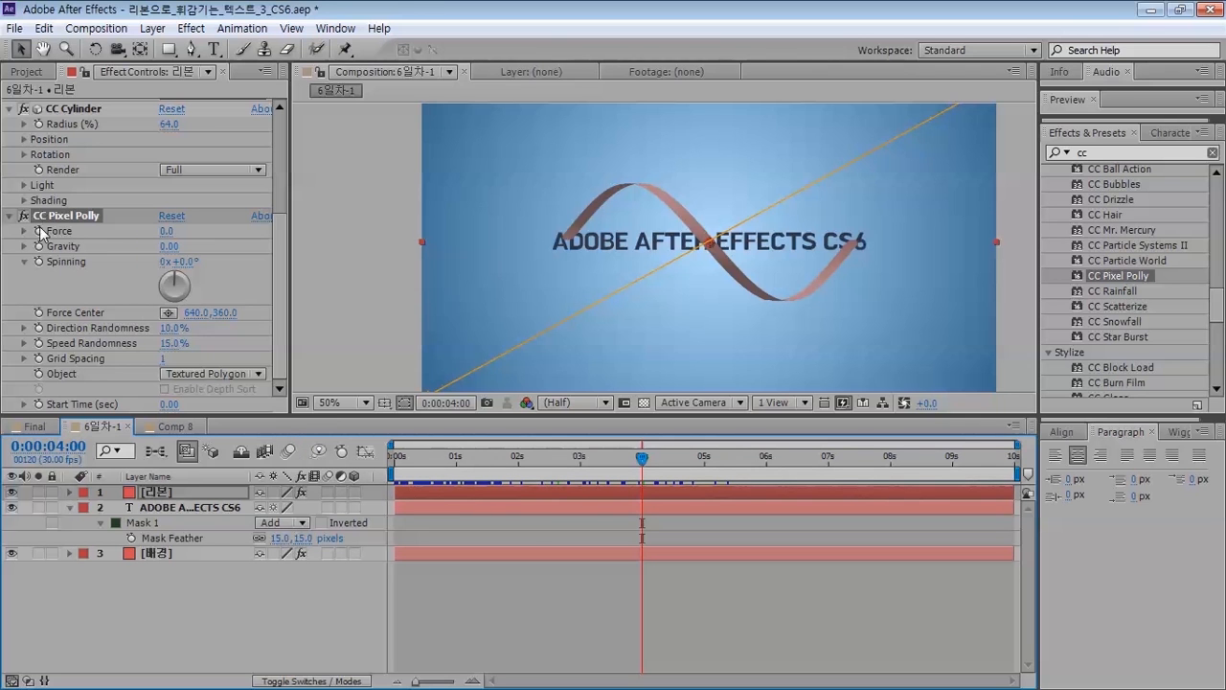
{"action": "left_click", "coordinate": [39, 262]}
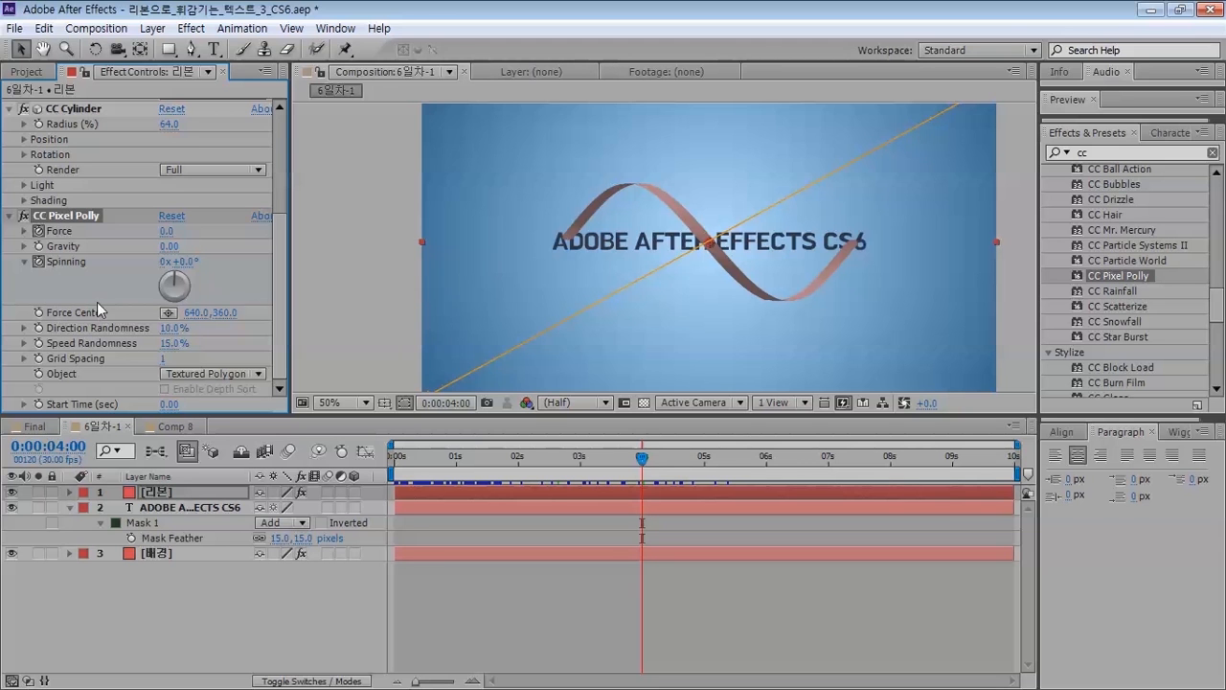
- At 0:00:05:00, set the CC Pixel Polly Force to 300 and Spinning to 1x+0.0°
{"action": "left_click", "coordinate": [48, 446]}
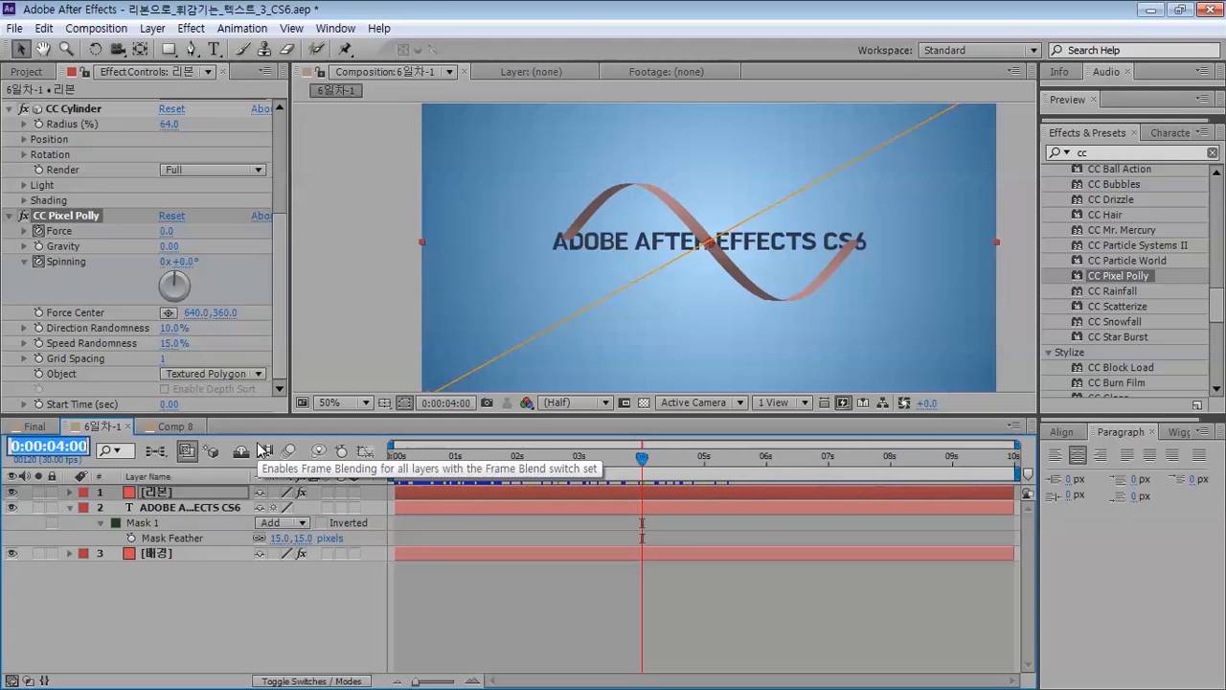
{"action": "type", "text": "5"}
{"action": "key", "text": "Return"}
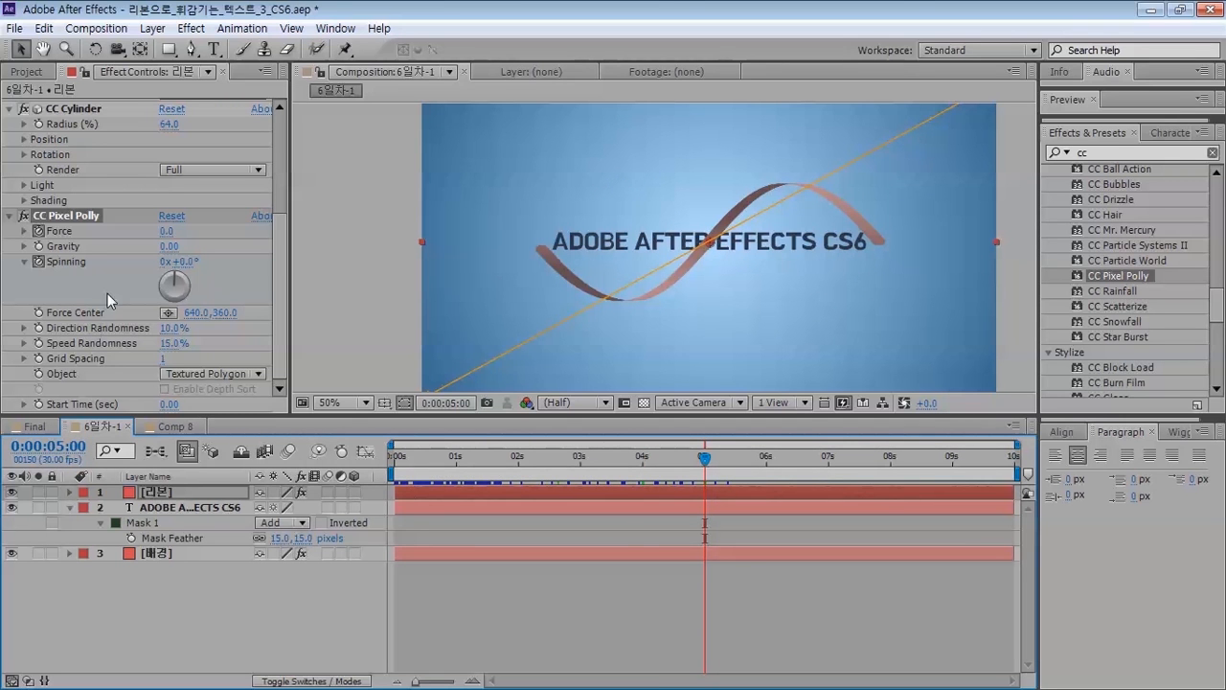
{"action": "left_click", "coordinate": [167, 231]}
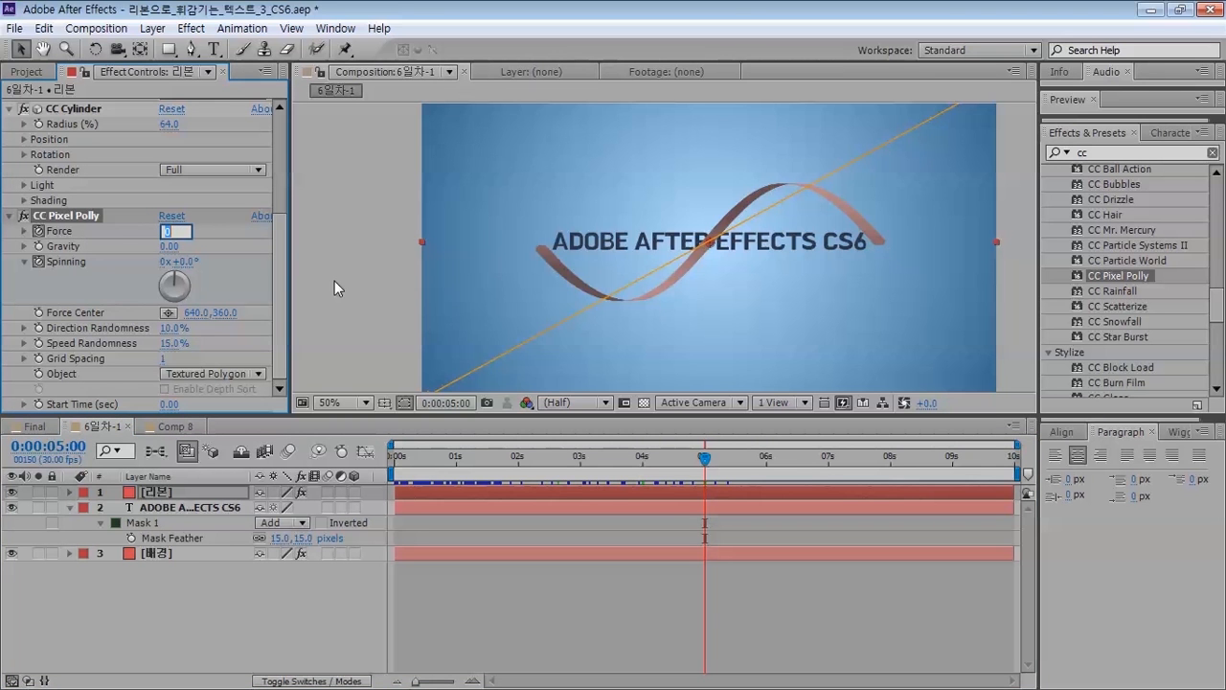
{"action": "type", "text": "300"}
{"action": "key", "text": "Return"}
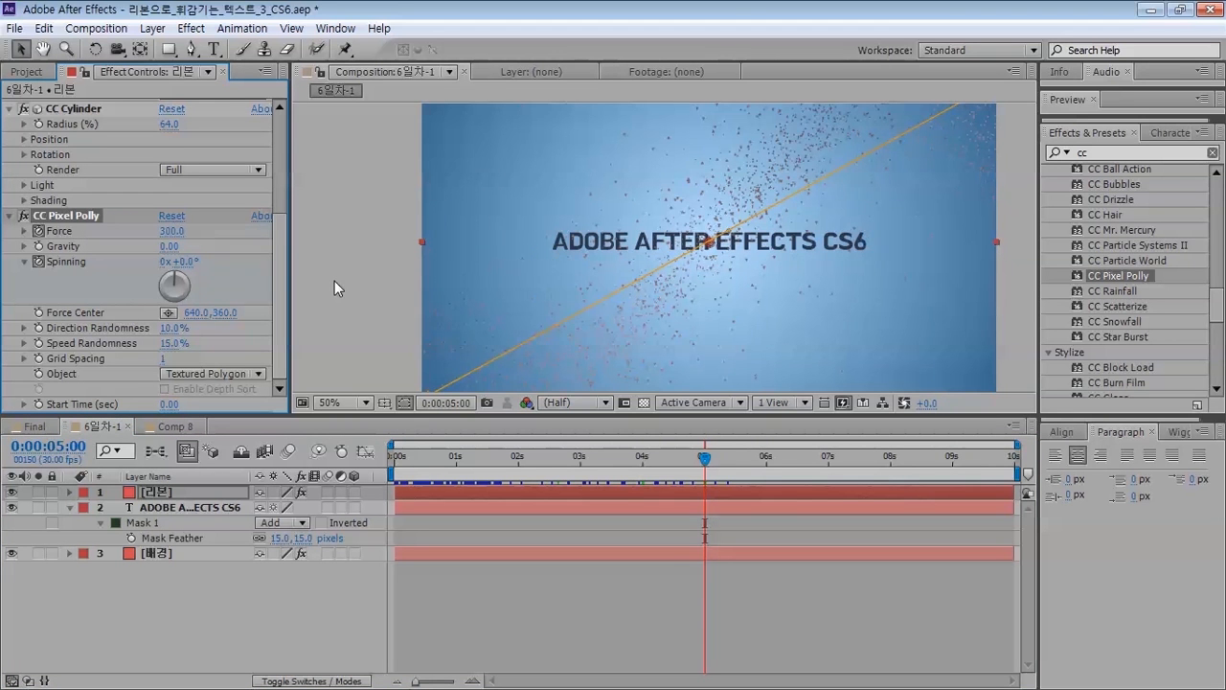
{"action": "left_click", "coordinate": [165, 262]}
{"action": "type", "text": "1"}
{"action": "key", "text": "Return"}
- Step through the ribbon's break-up from 0:00:04:00 to 0:00:05:00
{"action": "left_click", "coordinate": [53, 446]}
{"action": "type", "text": "400"}
{"action": "key", "text": "Return"}
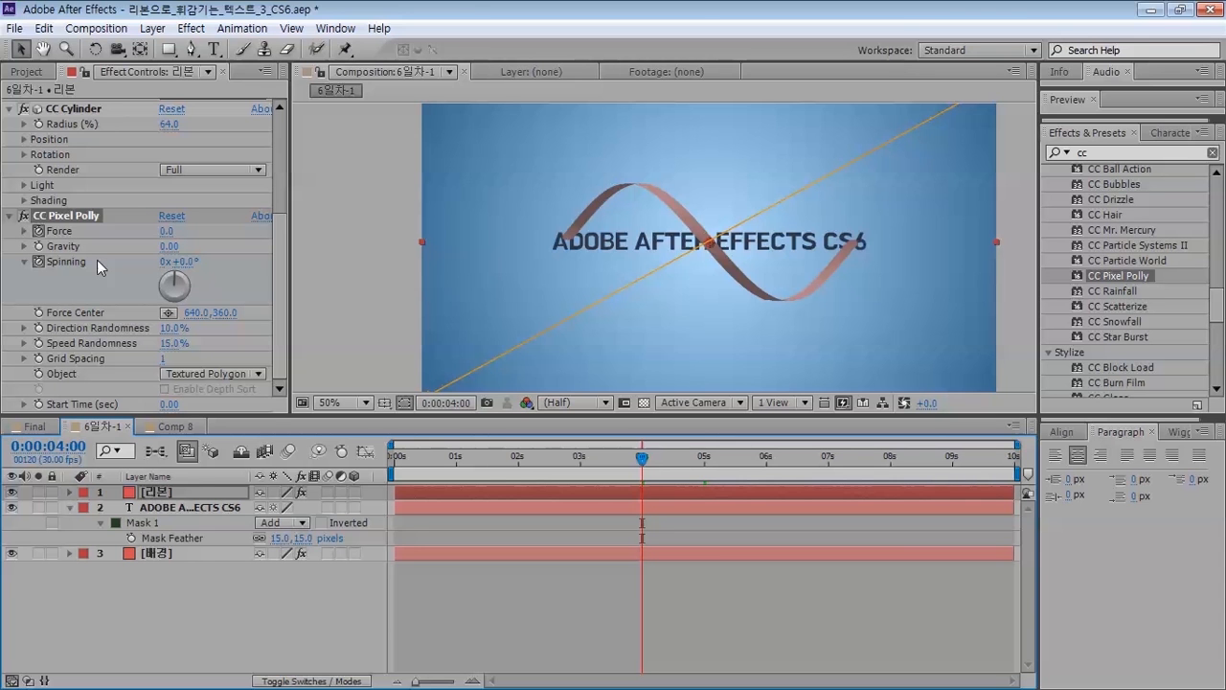
{"action": "key", "text": "shift+Page_Down"}
{"action": "key", "text": "shift+Page_Down"}
{"action": "key", "text": "shift+Page_Down"}
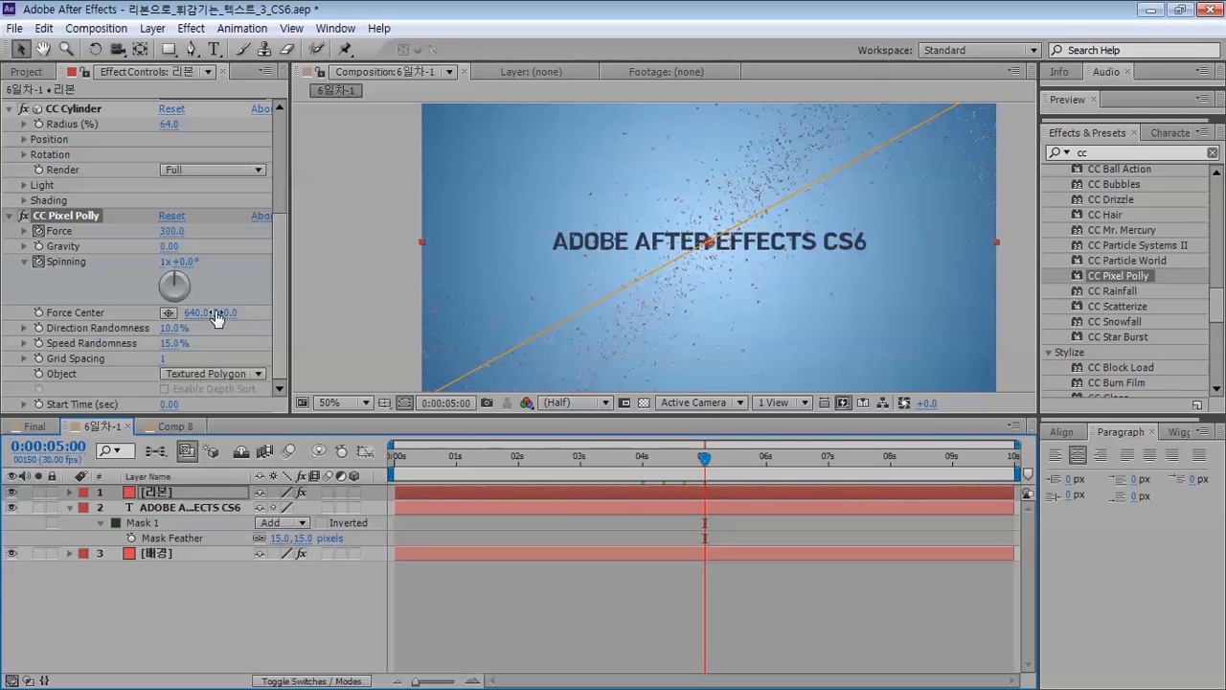
- Try the CC Pixel Polly Force Center at about 204,608, then 634,626 and 28,210 to compare the particles' scatter directions
{"action": "left_click", "coordinate": [168, 313]}
{"action": "left_click", "coordinate": [513, 357]}
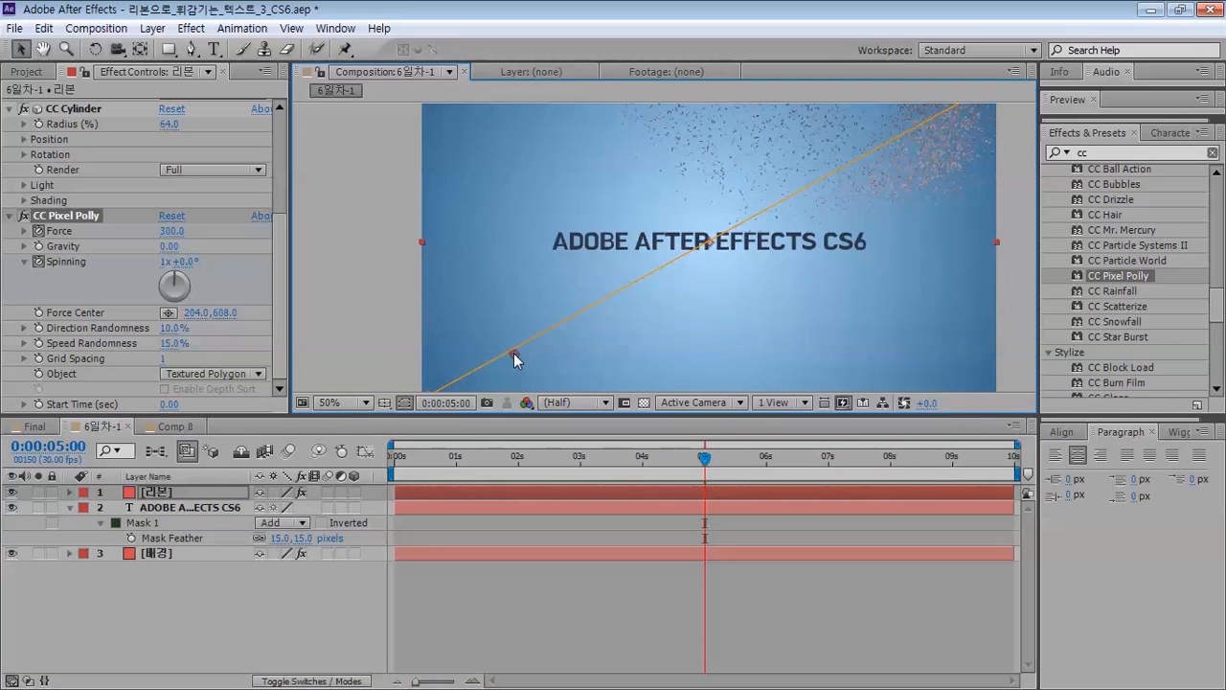
{"action": "mouse_move", "coordinate": [512, 356]}
{"action": "left_mouse_down"}
{"action": "mouse_move", "coordinate": [677, 348]}
{"action": "mouse_move", "coordinate": [723, 373]}
{"action": "mouse_move", "coordinate": [709, 356]}
{"action": "mouse_move", "coordinate": [711, 293]}
{"action": "mouse_move", "coordinate": [707, 365]}
{"action": "left_mouse_up"}
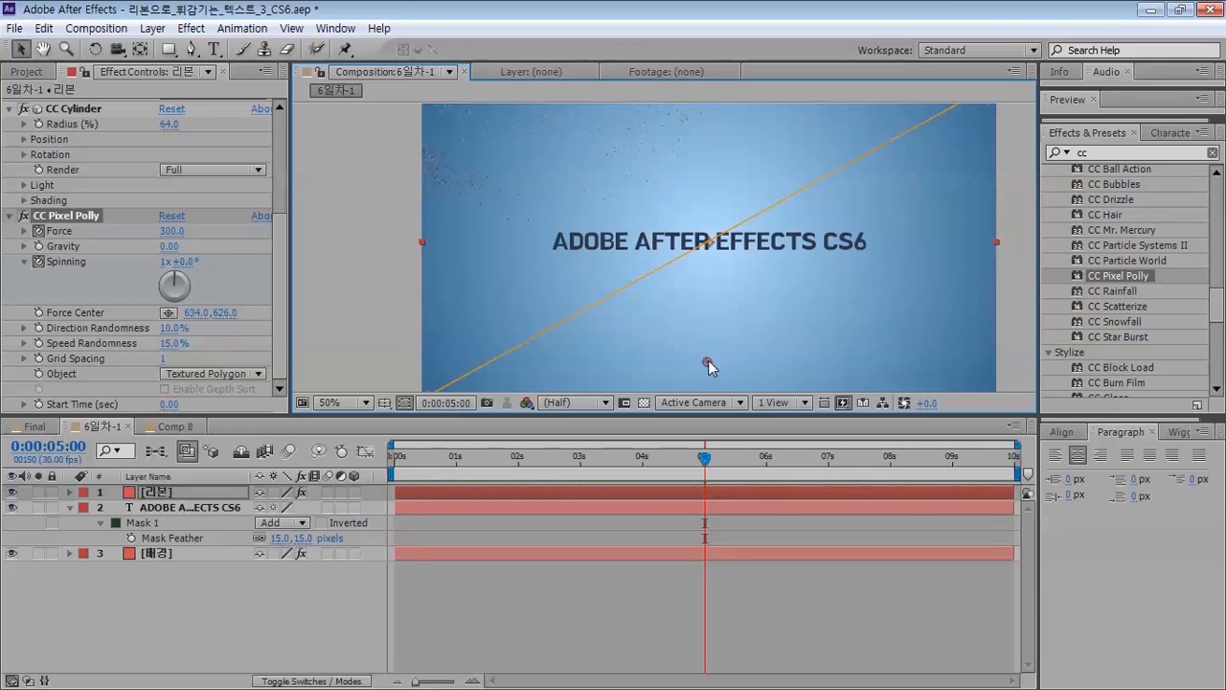
{"action": "left_click_drag", "start_coordinate": [708, 360], "coordinate": [435, 176]}
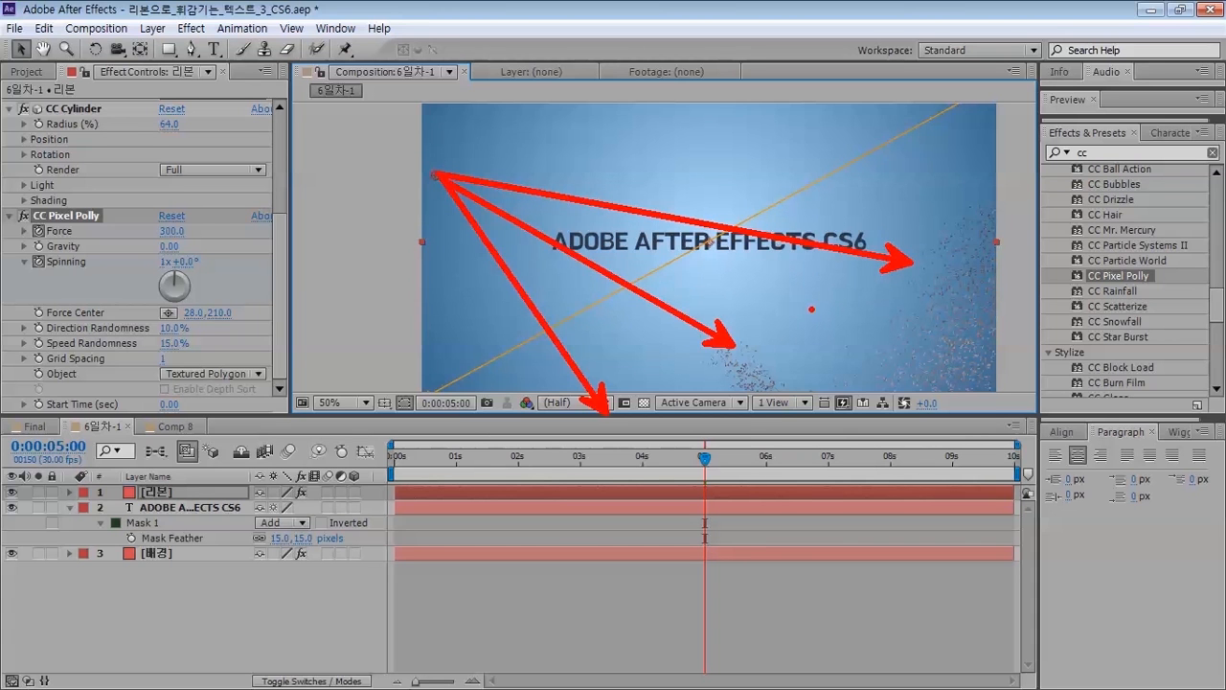
- Place the CC Pixel Polly Force Center back at the middle of the title, at about 638,360
{"action": "left_click", "coordinate": [168, 312]}
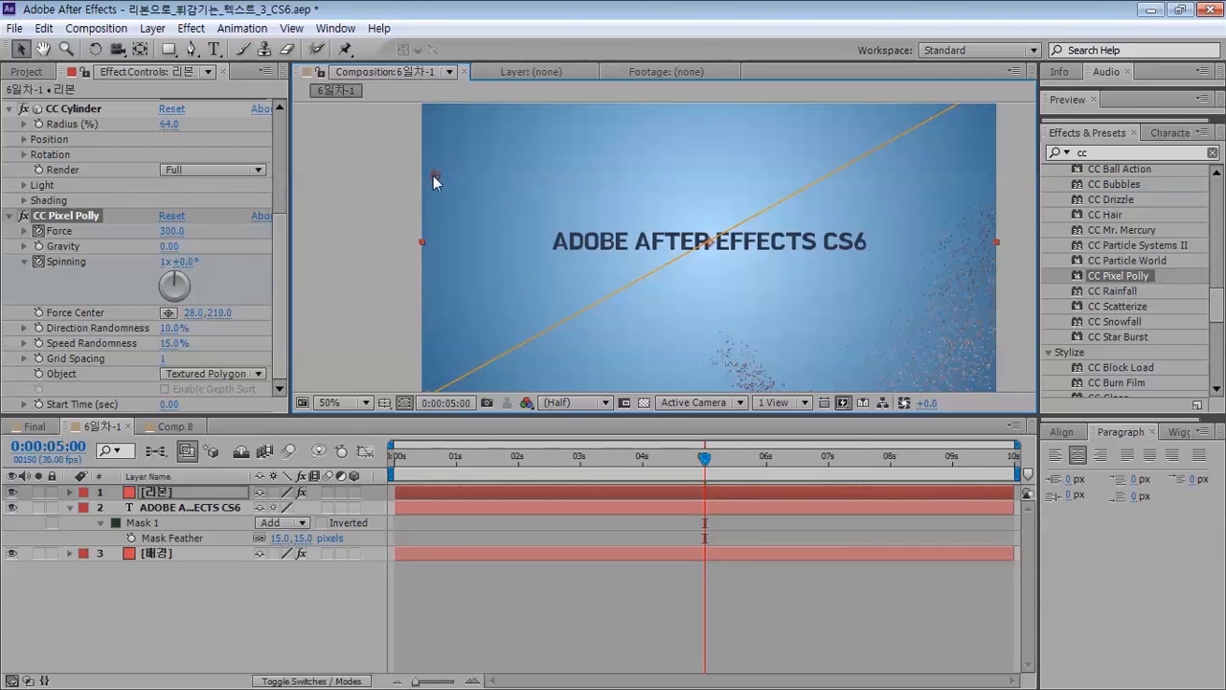
{"action": "left_click", "coordinate": [710, 311]}
{"action": "left_click_drag", "start_coordinate": [708, 312], "coordinate": [717, 327]}
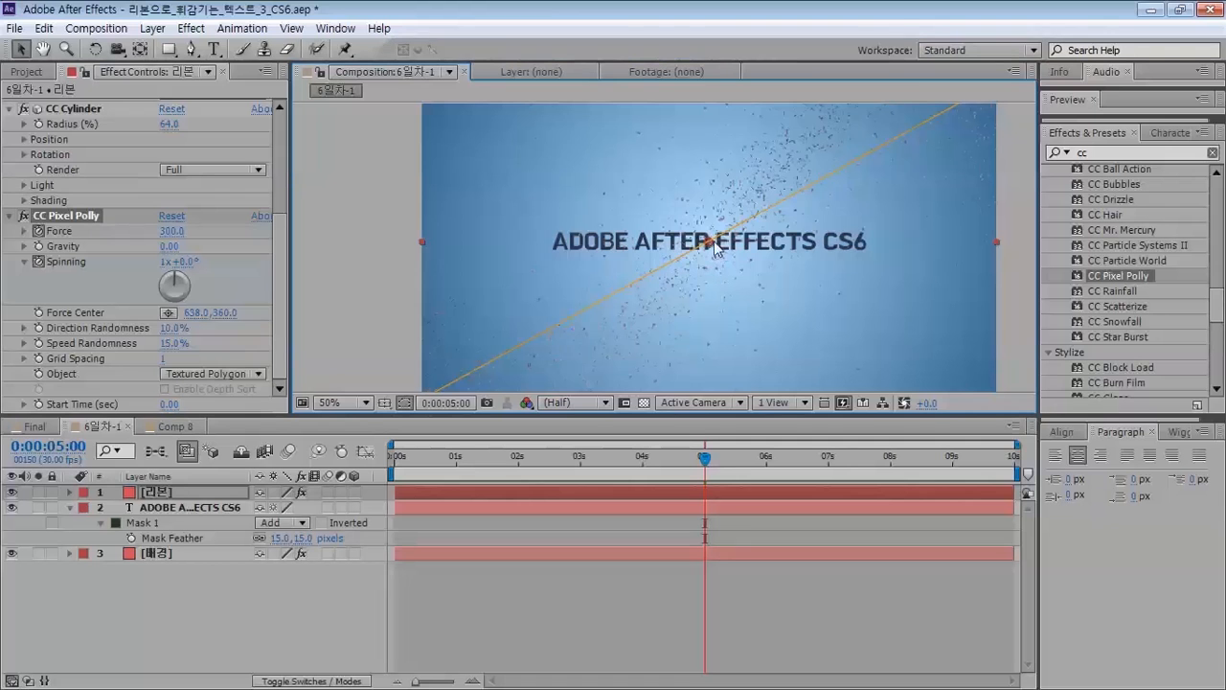
- Try the CC Pixel Polly Force Center at about 682,516, 160,250 and 640,572, and compare the ribbon's scatter up to 0:00:04:21
{"action": "left_click_drag", "start_coordinate": [600, 275], "coordinate": [667, 377]}
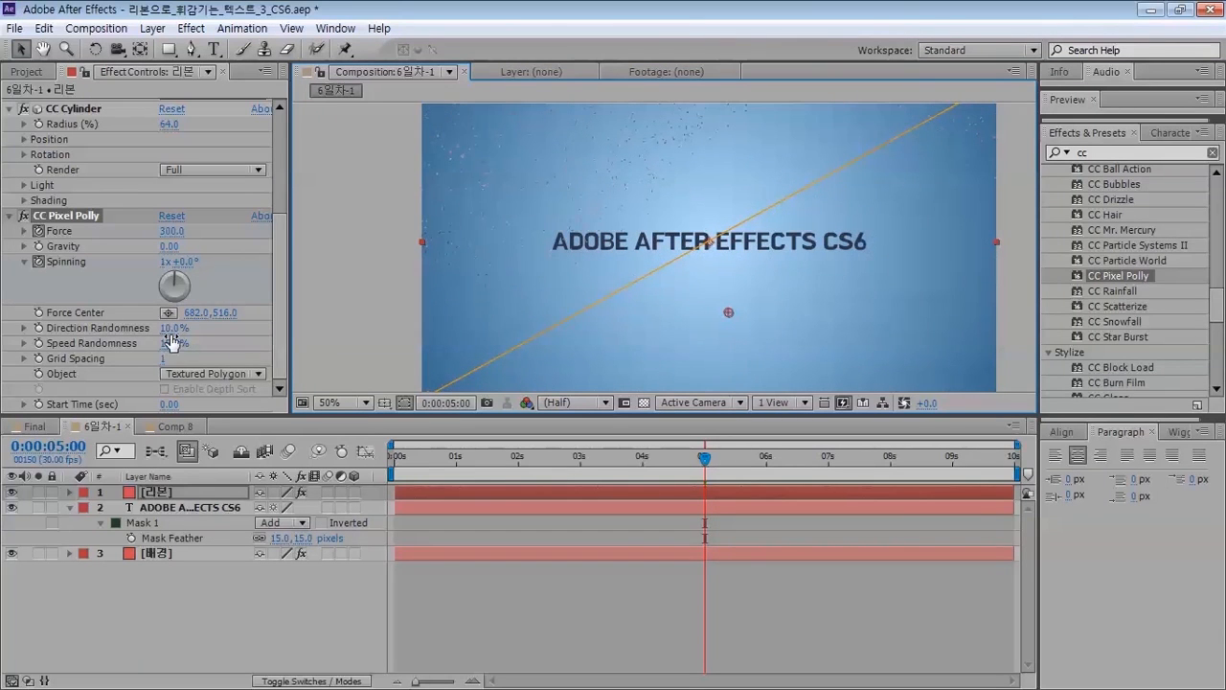
{"action": "left_click", "coordinate": [168, 312]}
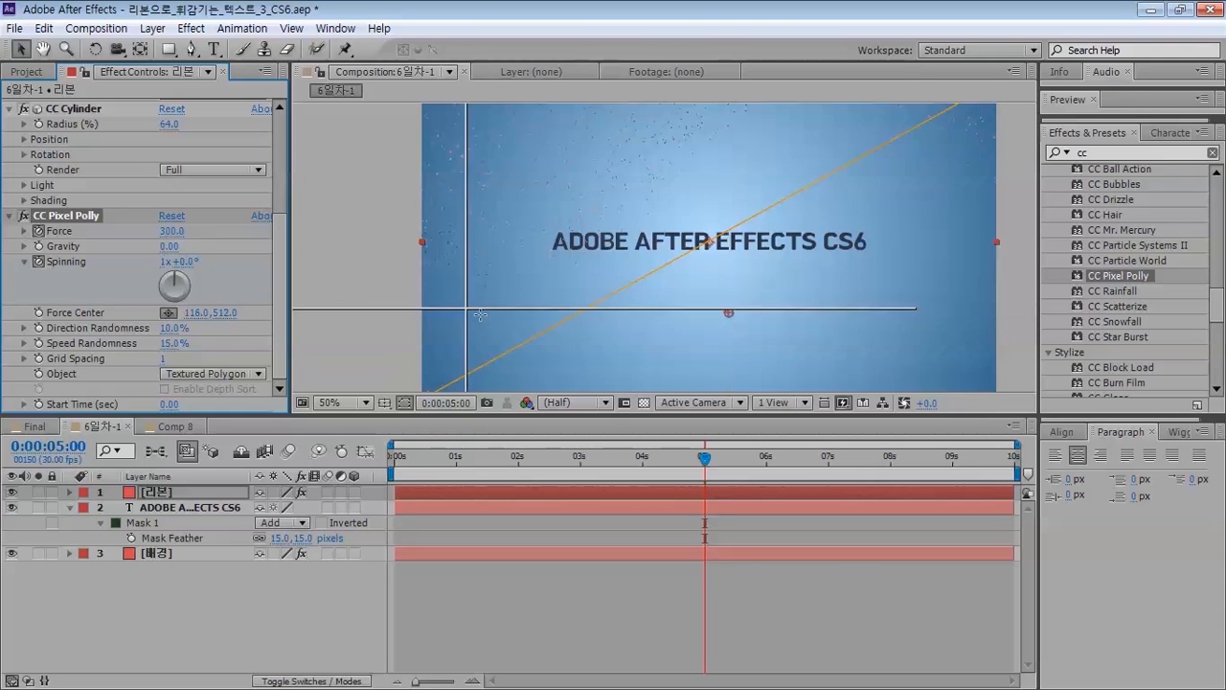
{"action": "left_click", "coordinate": [494, 193]}
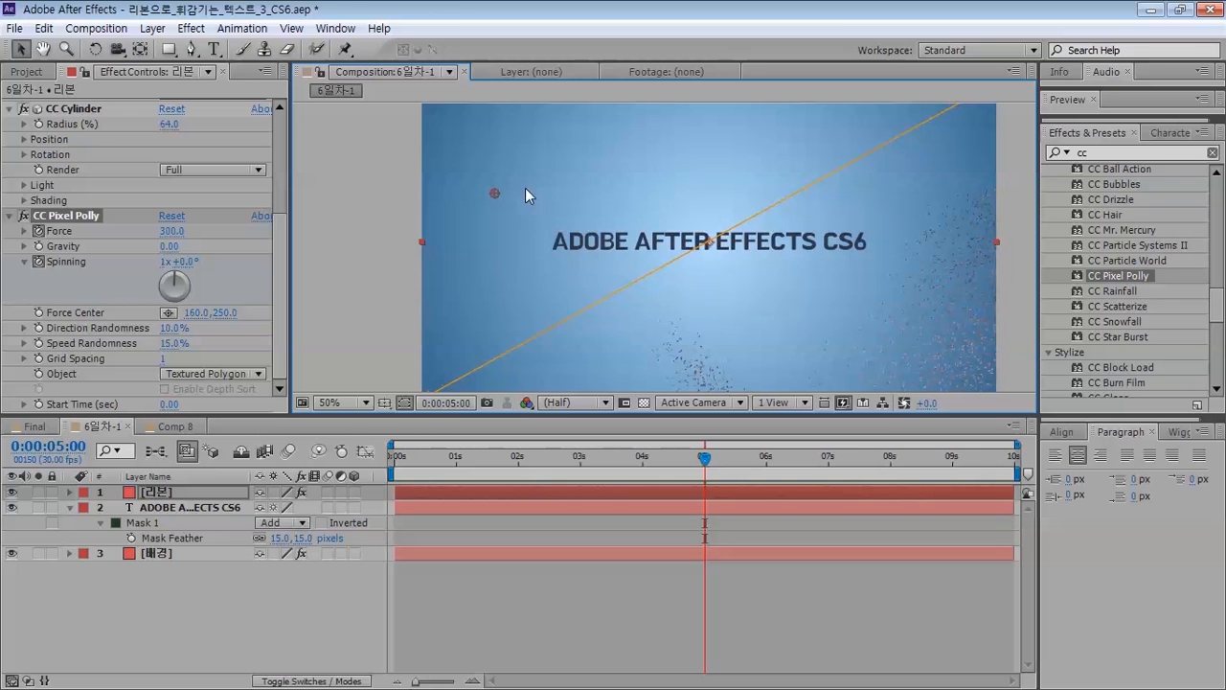
{"action": "left_click_drag", "start_coordinate": [486, 189], "coordinate": [709, 342]}
{"action": "left_click_drag", "start_coordinate": [540, 457], "coordinate": [686, 468]}
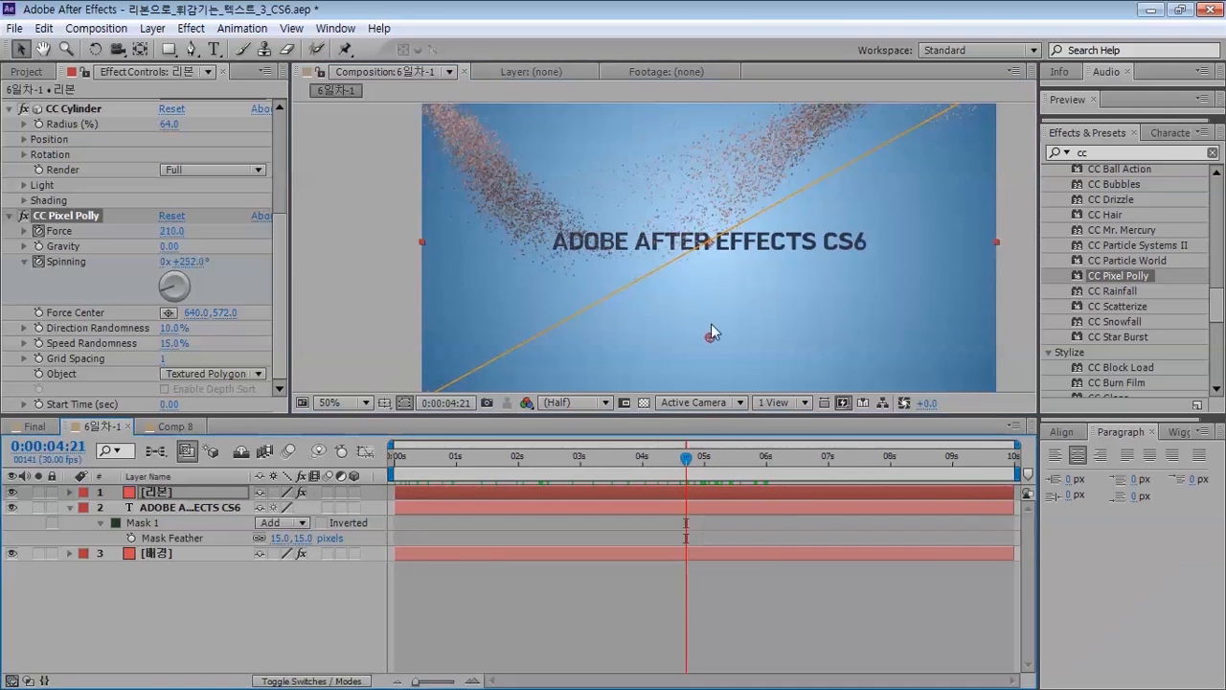
- Reset the CC Pixel Polly Force Center to its default, set Direction Randomness to 45%, and preview the scatter
{"action": "right_click", "coordinate": [94, 314]}
{"action": "left_click", "coordinate": [120, 436]}
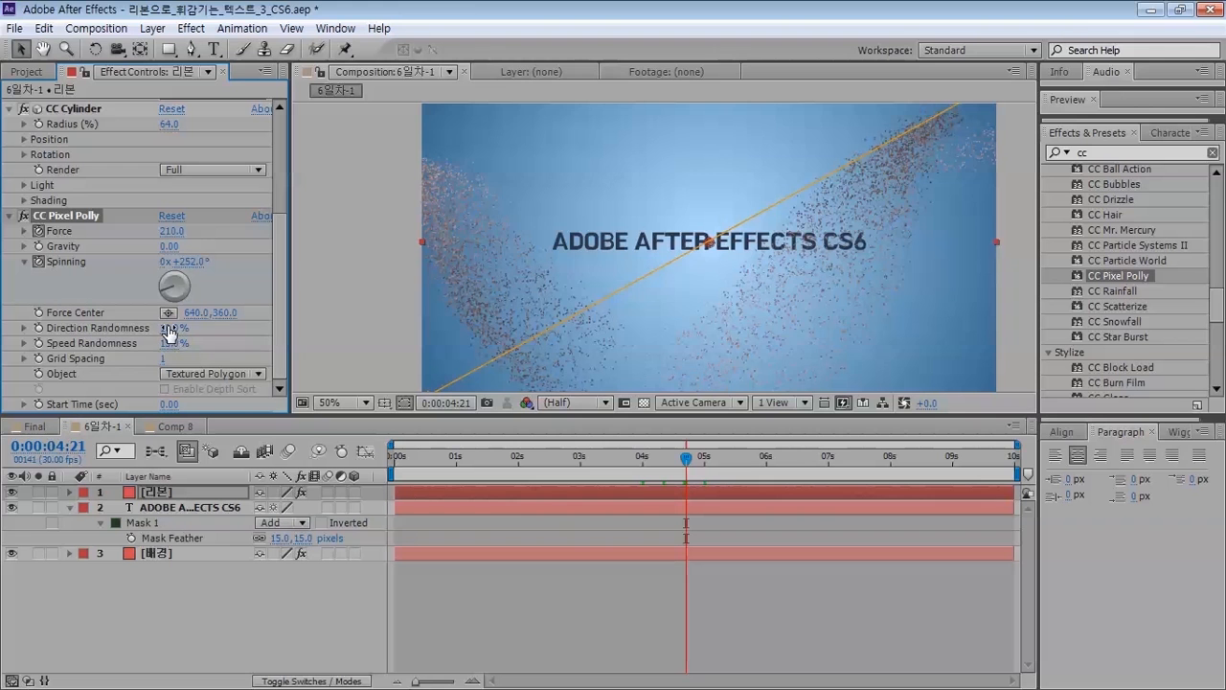
{"action": "mouse_move", "coordinate": [169, 327]}
{"action": "left_mouse_down"}
{"action": "mouse_move", "coordinate": [202, 319]}
{"action": "mouse_move", "coordinate": [109, 317]}
{"action": "mouse_move", "coordinate": [147, 320]}
{"action": "left_mouse_up"}
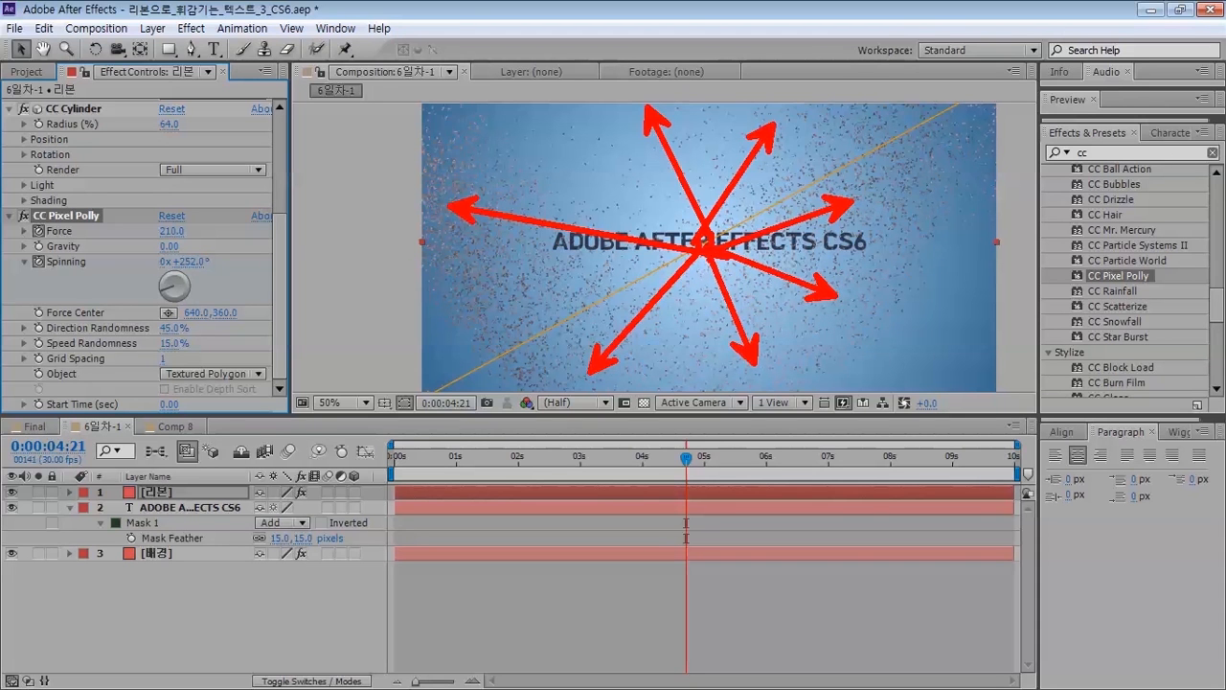
{"action": "key", "text": "space"}
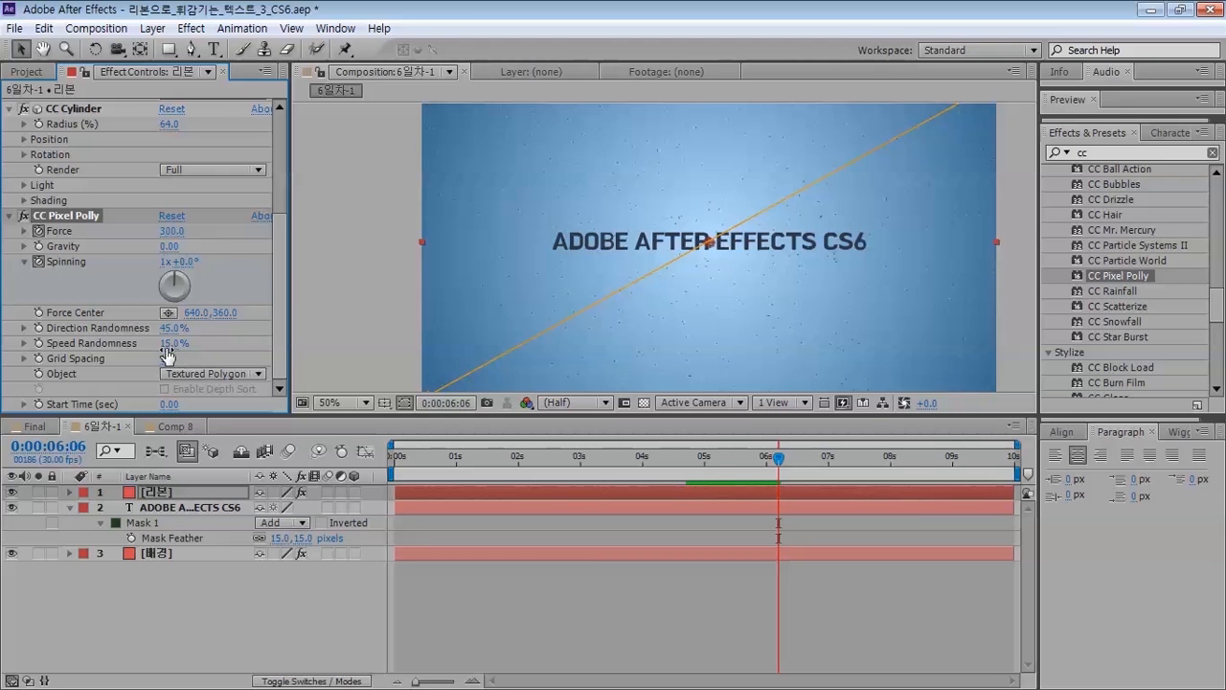
- Try CC Pixel Polly Direction Randomness at 83% with Speed Randomness at 100%, and preview the scatter
{"action": "left_click_drag", "start_coordinate": [173, 343], "coordinate": [199, 330]}
{"action": "key", "text": "space"}
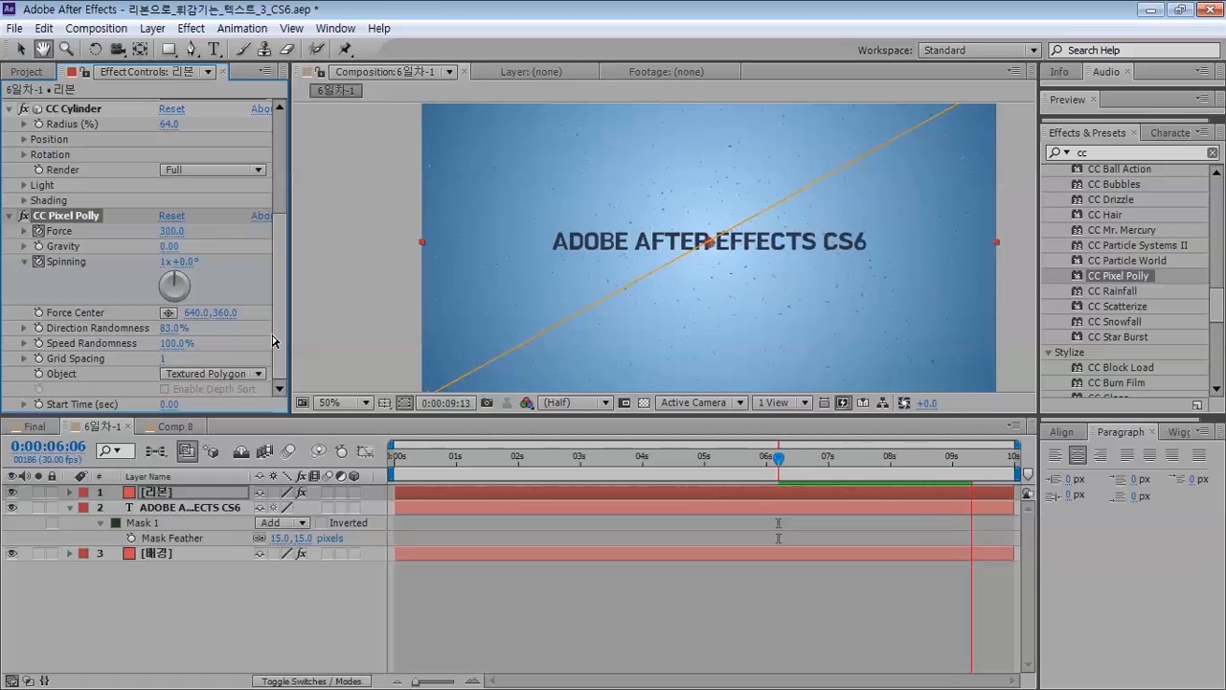
{"action": "key", "text": "space"}
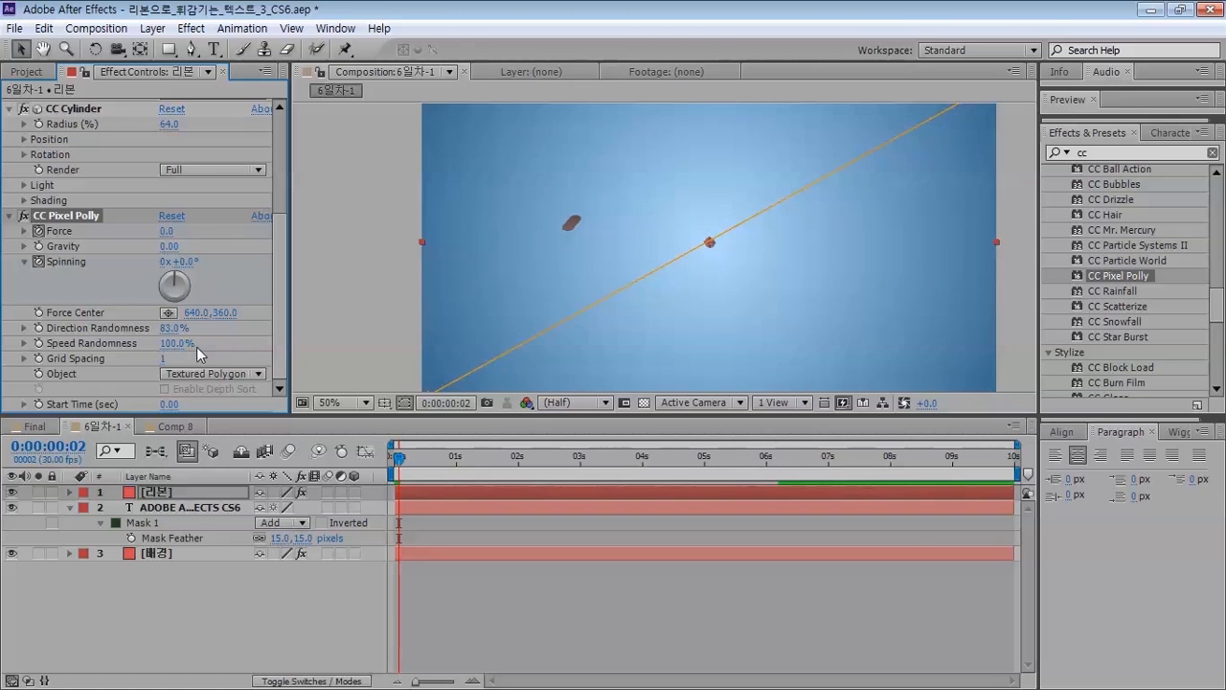
- Set the CC Pixel Polly Speed Randomness to 8% and Direction Randomness to 57%, and preview the animation
{"action": "left_click_drag", "start_coordinate": [178, 343], "coordinate": [133, 342]}
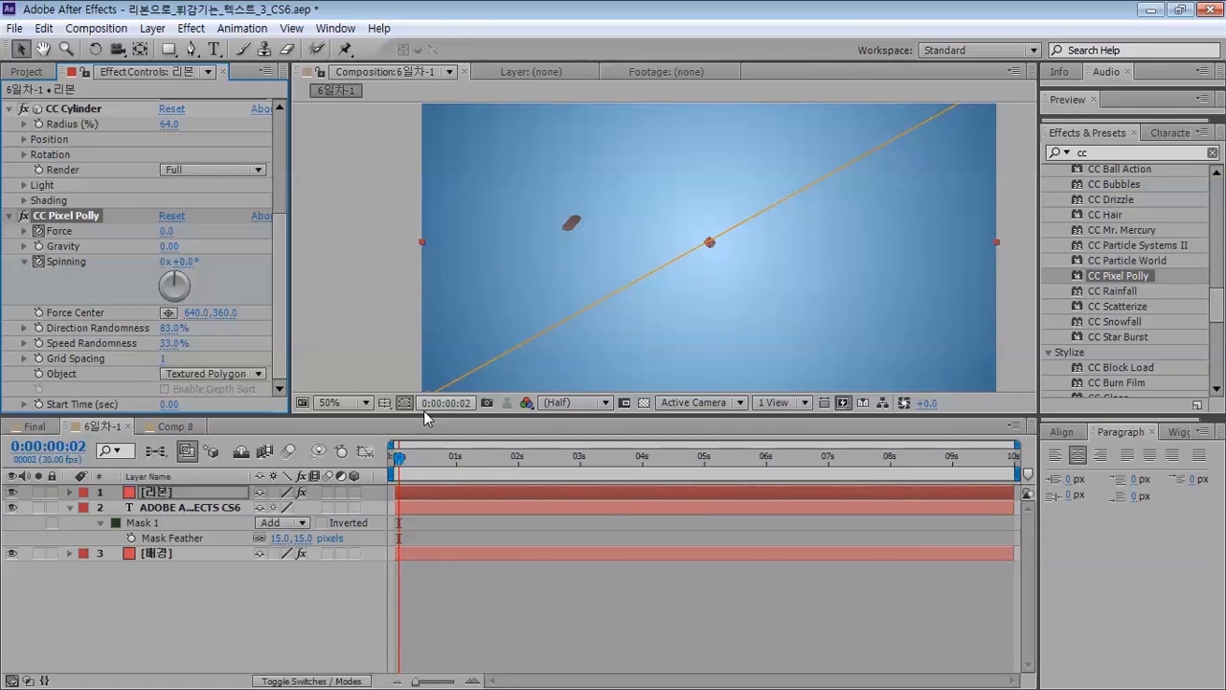
{"action": "left_click_drag", "start_coordinate": [736, 476], "coordinate": [977, 473]}
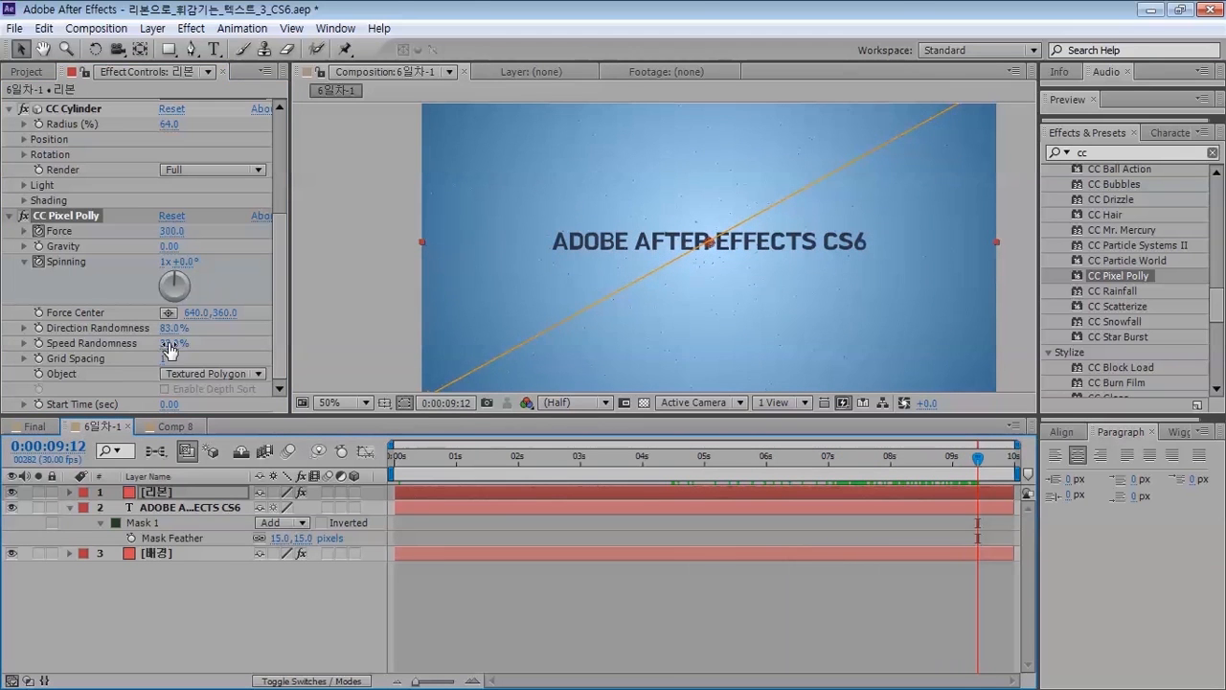
{"action": "left_click_drag", "start_coordinate": [171, 343], "coordinate": [144, 343]}
{"action": "left_click_drag", "start_coordinate": [167, 328], "coordinate": [89, 328]}
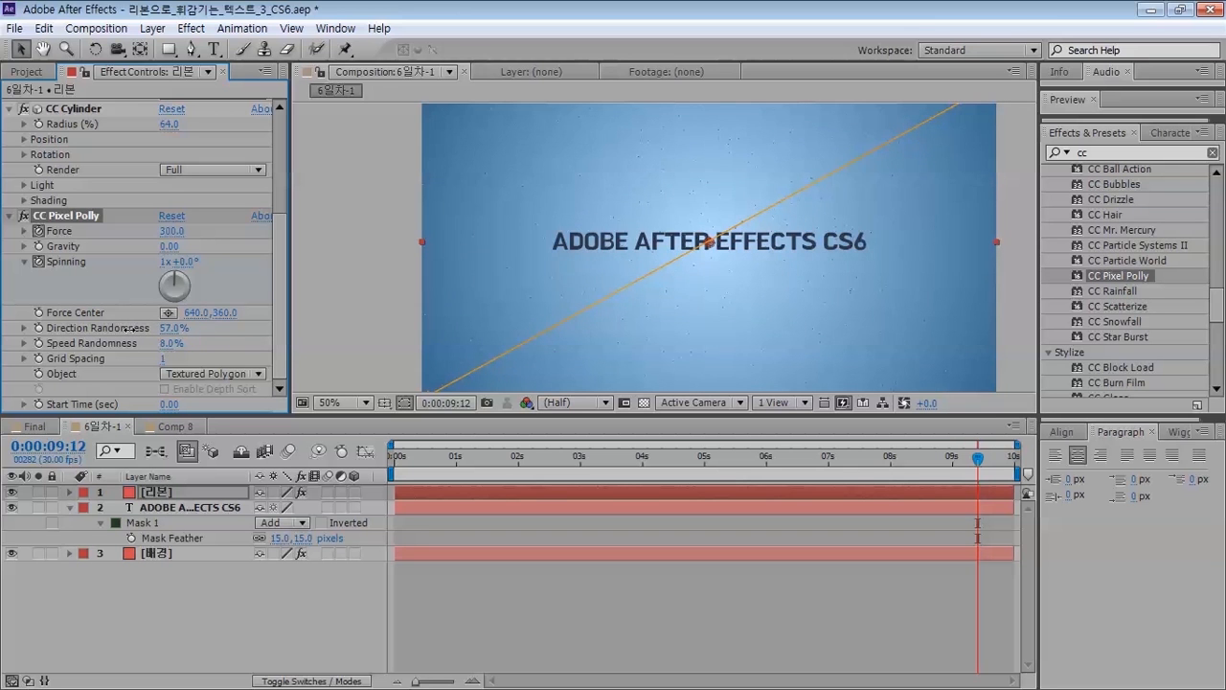
{"action": "key", "text": "space"}
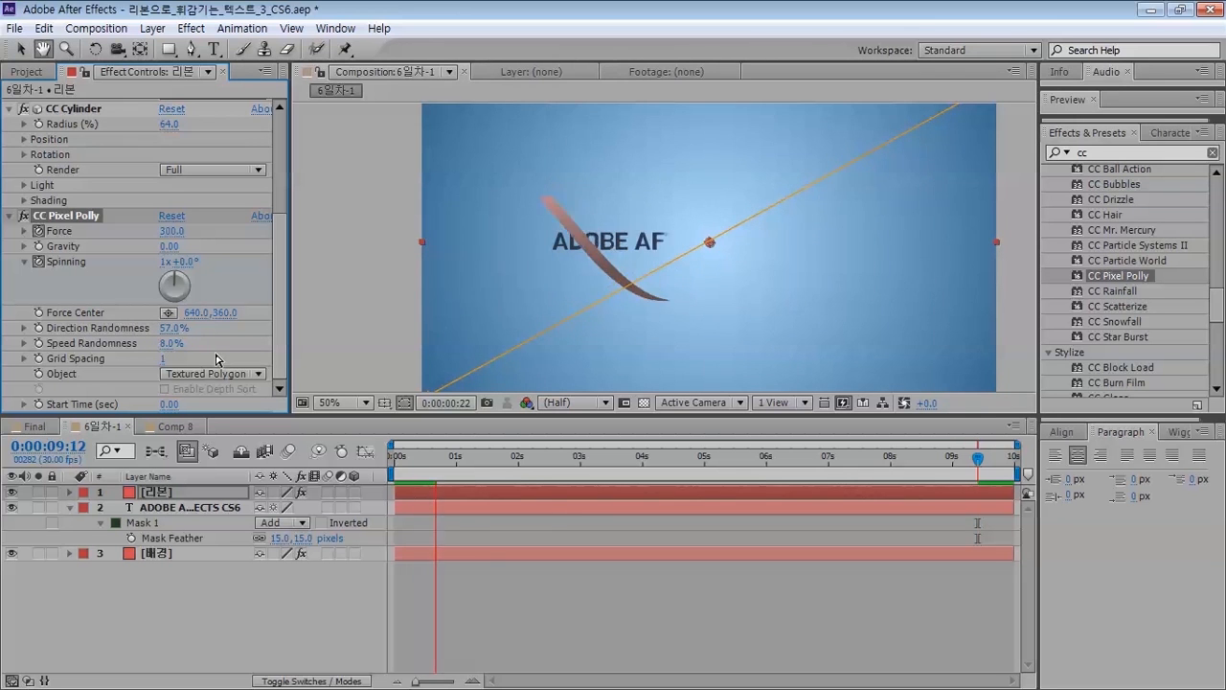
- Scrub through the ribbon animation and inspect up close how the ribbon crosses the title letters at 0:00:02:09
{"action": "left_click_drag", "start_coordinate": [576, 484], "coordinate": [1026, 492]}
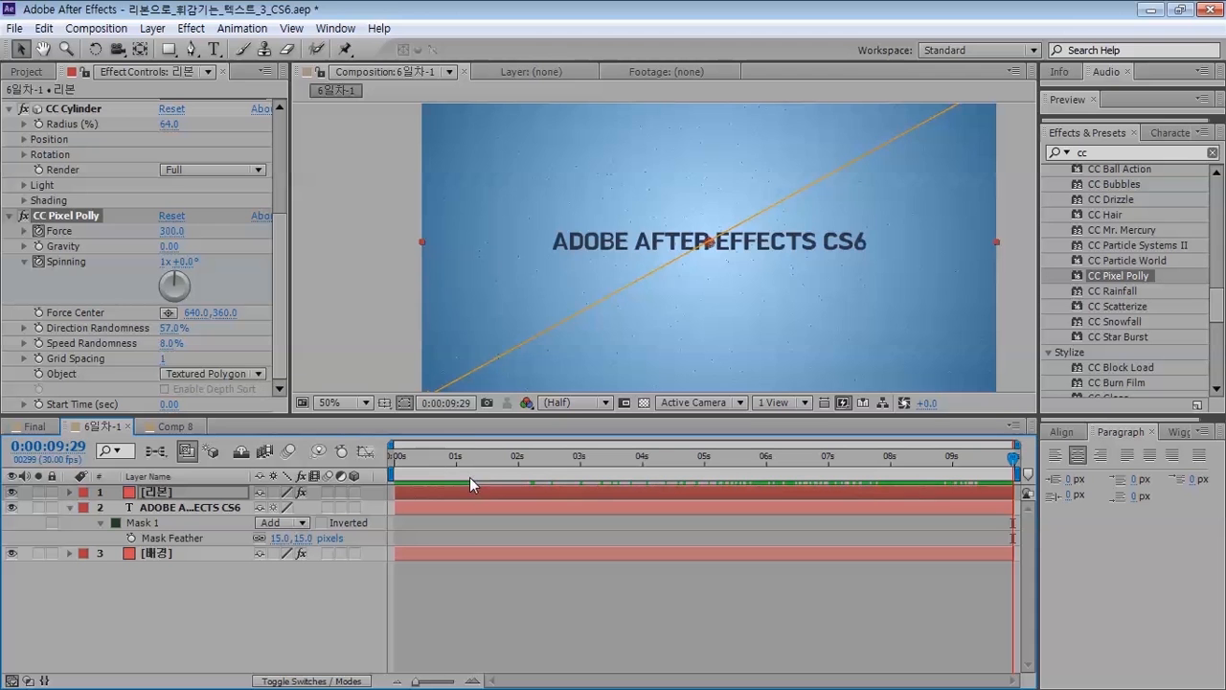
{"action": "mouse_move", "coordinate": [482, 458]}
{"action": "left_mouse_down"}
{"action": "mouse_move", "coordinate": [1034, 506]}
{"action": "mouse_move", "coordinate": [597, 448]}
{"action": "mouse_move", "coordinate": [808, 458]}
{"action": "mouse_move", "coordinate": [635, 458]}
{"action": "mouse_move", "coordinate": [692, 428]}
{"action": "mouse_move", "coordinate": [796, 456]}
{"action": "mouse_move", "coordinate": [911, 456]}
{"action": "mouse_move", "coordinate": [403, 451]}
{"action": "mouse_move", "coordinate": [940, 489]}
{"action": "mouse_move", "coordinate": [478, 479]}
{"action": "mouse_move", "coordinate": [655, 469]}
{"action": "mouse_move", "coordinate": [446, 473]}
{"action": "mouse_move", "coordinate": [499, 465]}
{"action": "left_mouse_up"}
{"action": "left_click_drag", "start_coordinate": [502, 396], "coordinate": [537, 370]}
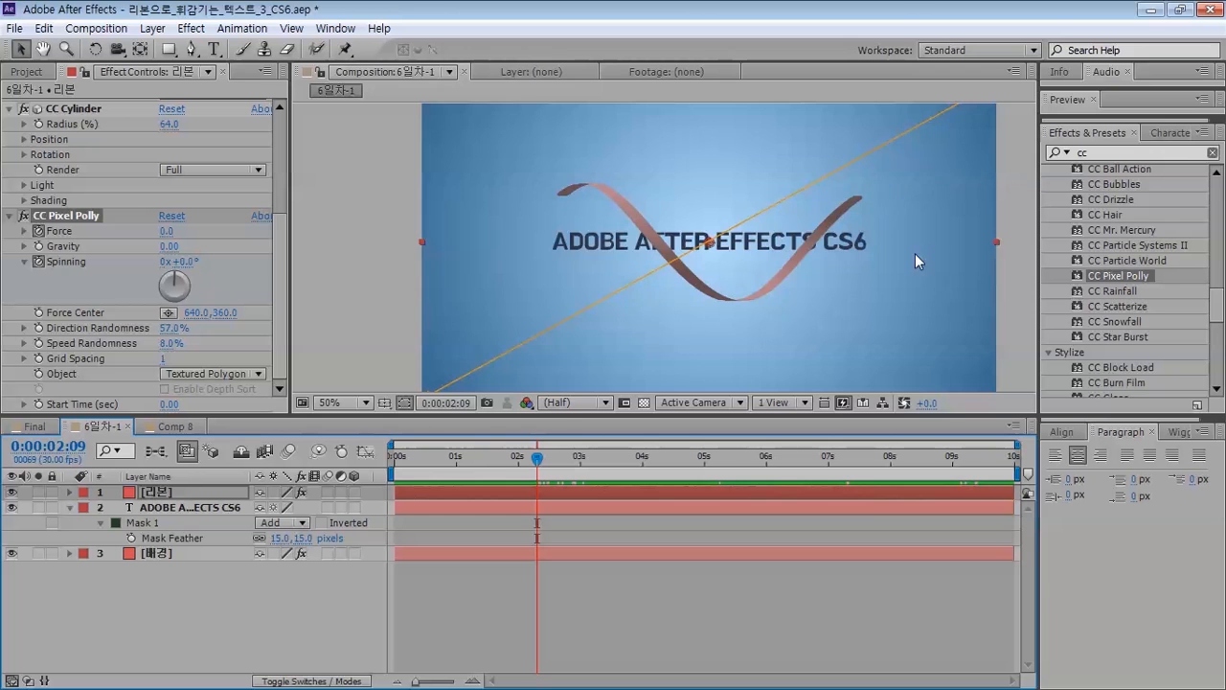
{"action": "scroll", "coordinate": [859, 256], "scroll_direction": "up", "scroll_amount": 2}
{"action": "left_click_drag", "start_coordinate": [859, 257], "coordinate": [694, 239]}
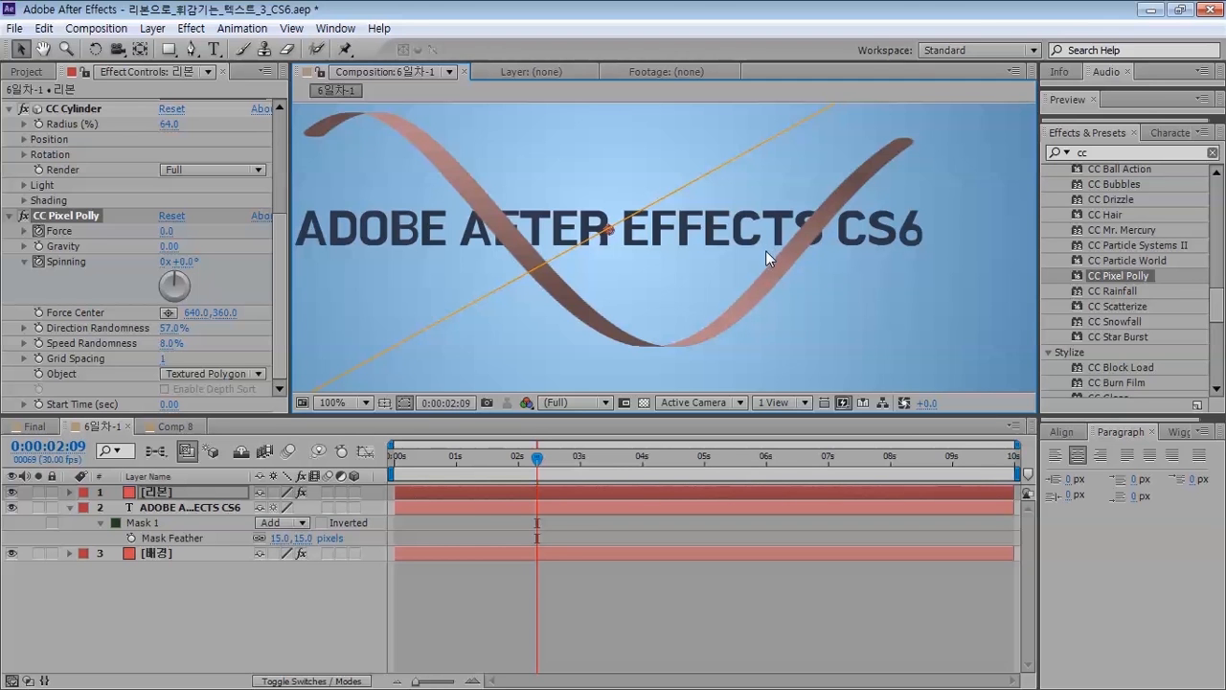
- Open the Final composition and examine up close where the ribbon passes in front of and behind the title at 0:00:01:23
{"action": "left_click", "coordinate": [35, 427]}
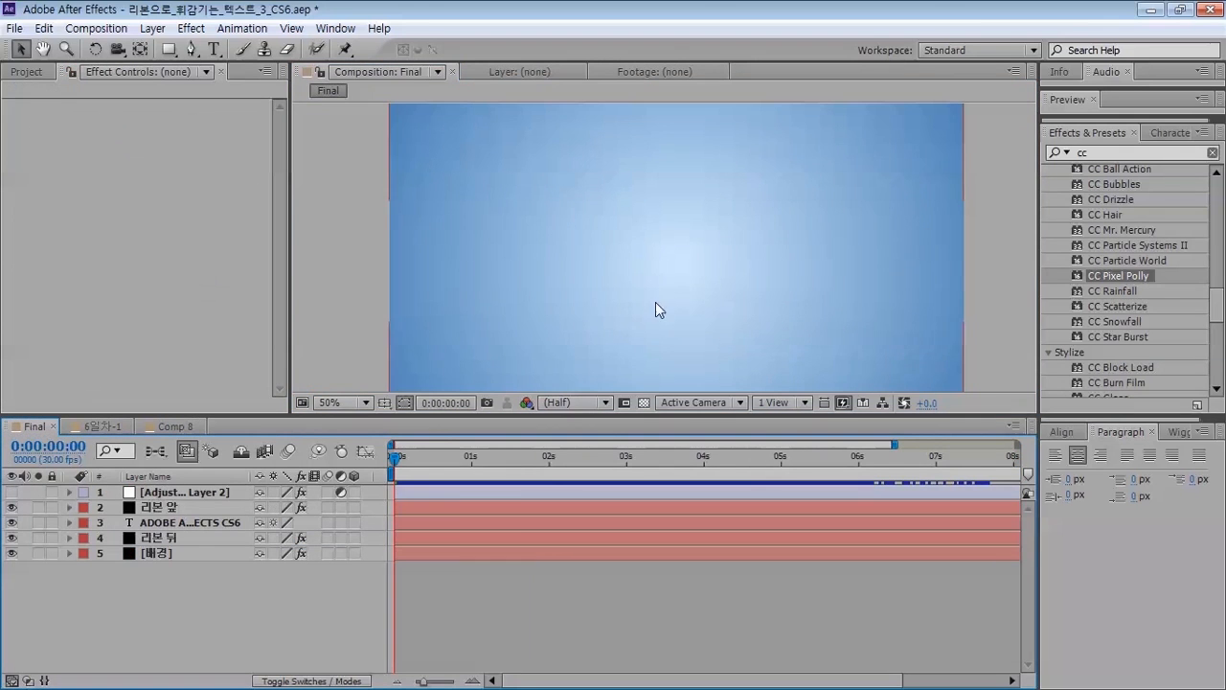
{"action": "left_click_drag", "start_coordinate": [457, 462], "coordinate": [532, 456]}
{"action": "scroll", "coordinate": [724, 207], "scroll_direction": "up", "scroll_amount": 3}
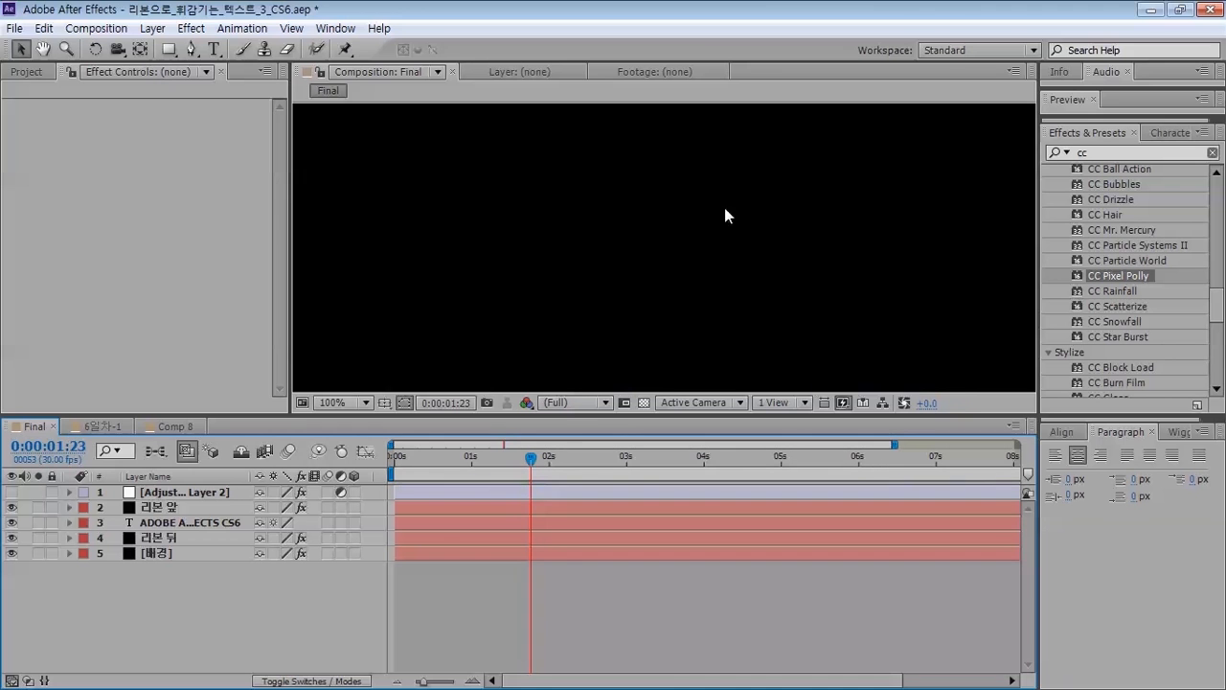
{"action": "left_click_drag", "start_coordinate": [650, 278], "coordinate": [638, 201]}
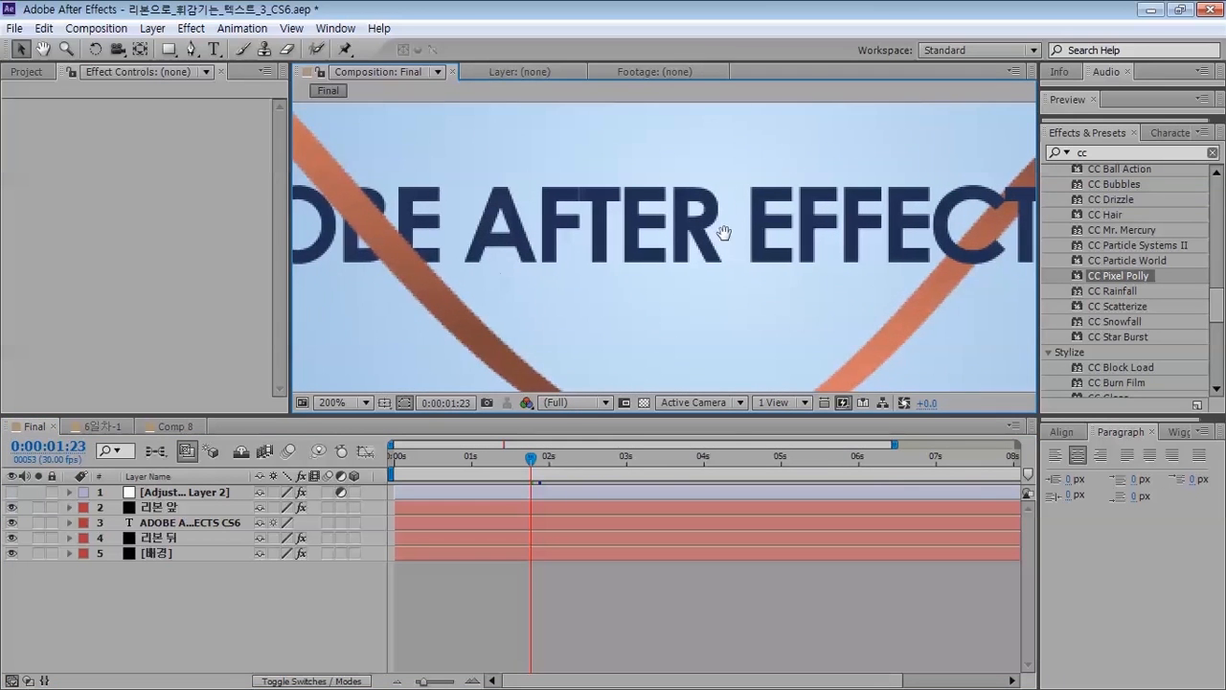
{"action": "left_click_drag", "start_coordinate": [725, 235], "coordinate": [557, 225]}
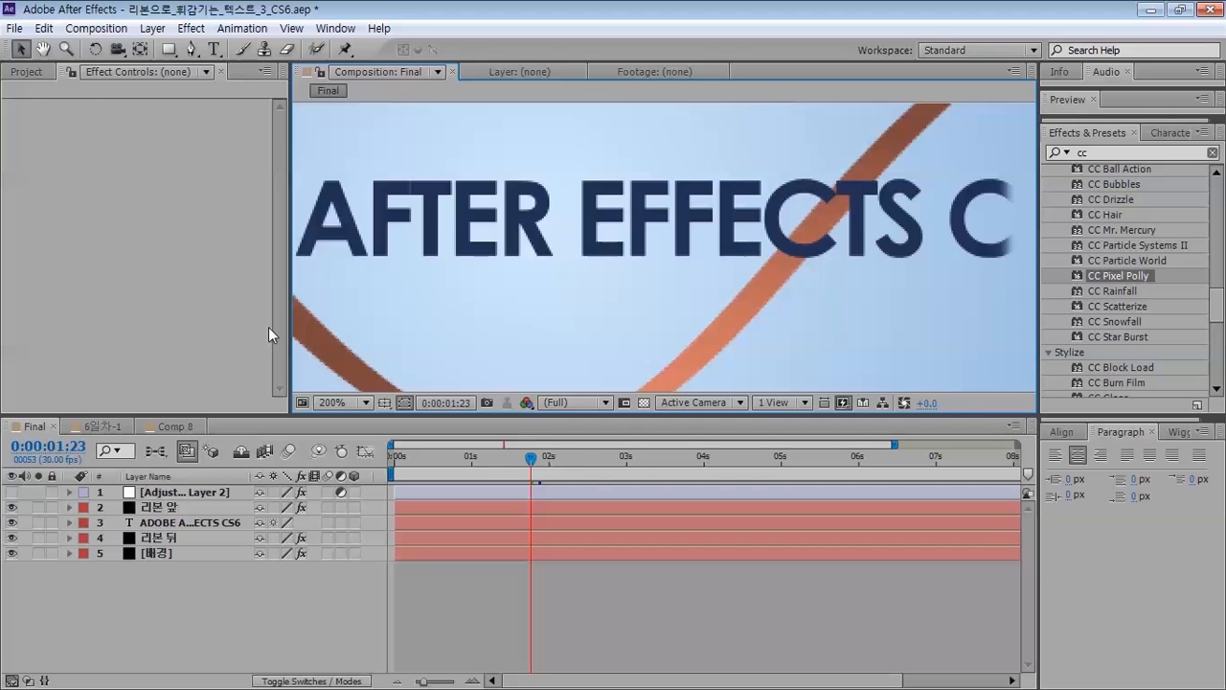
- In Comp 8, set the CC Cylinder Rotation Z of the Medium Red Solid 4 layer to 90°
{"action": "left_click", "coordinate": [153, 425]}
{"action": "scroll", "coordinate": [508, 254], "scroll_direction": "down", "scroll_amount": 4}
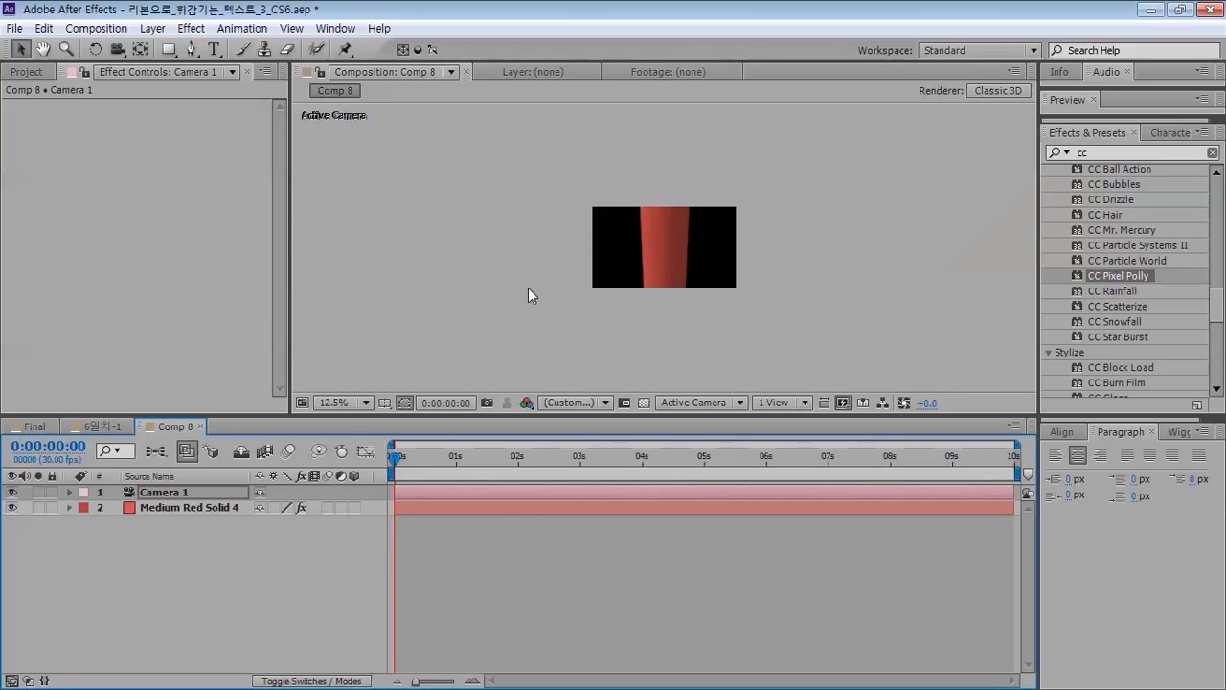
{"action": "left_click", "coordinate": [209, 510]}
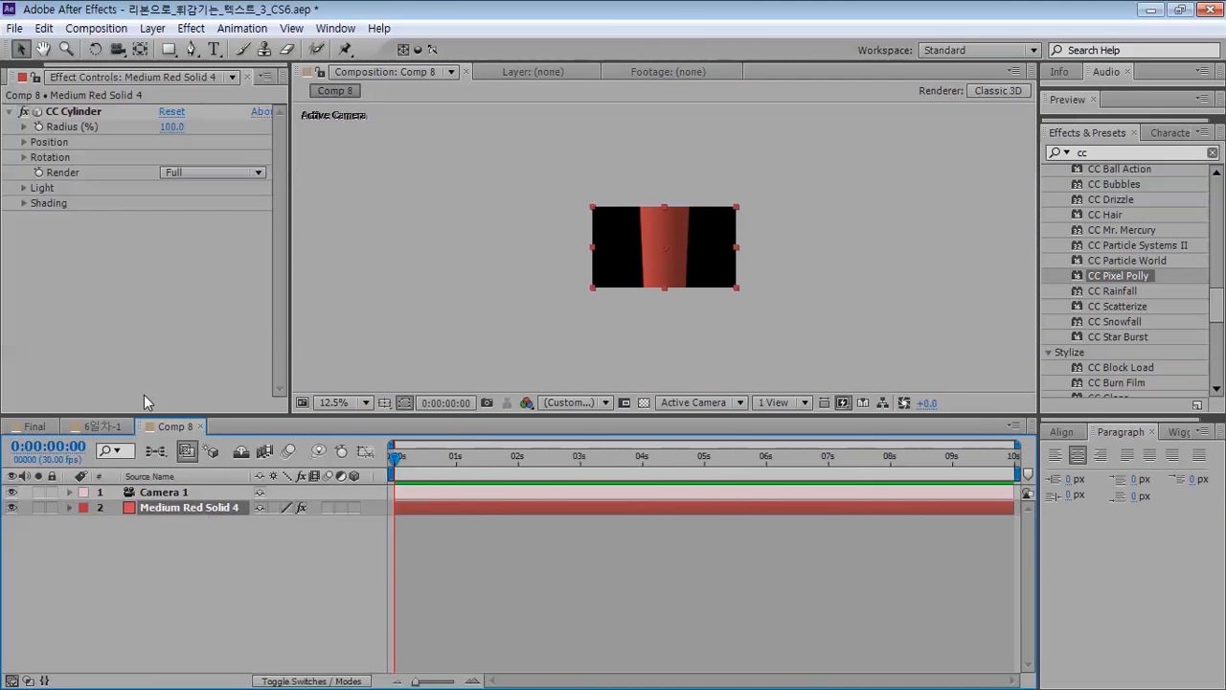
{"action": "left_click", "coordinate": [23, 157]}
{"action": "left_click", "coordinate": [178, 275]}
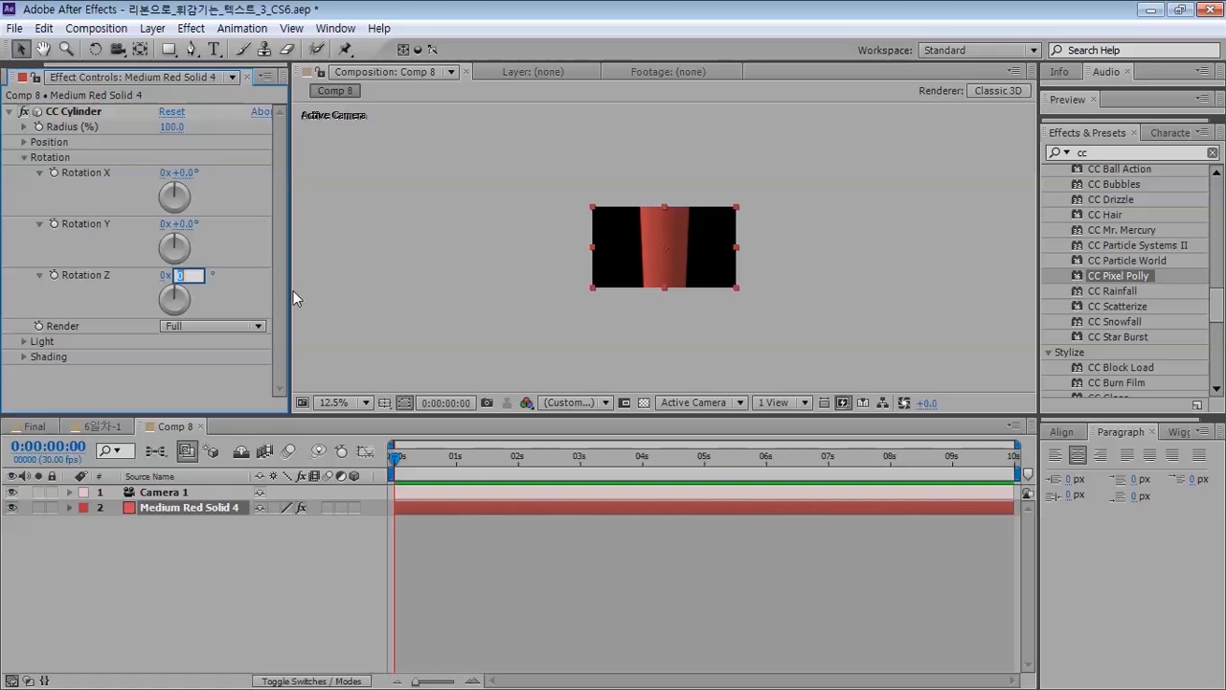
{"action": "key", "text": "Return"}
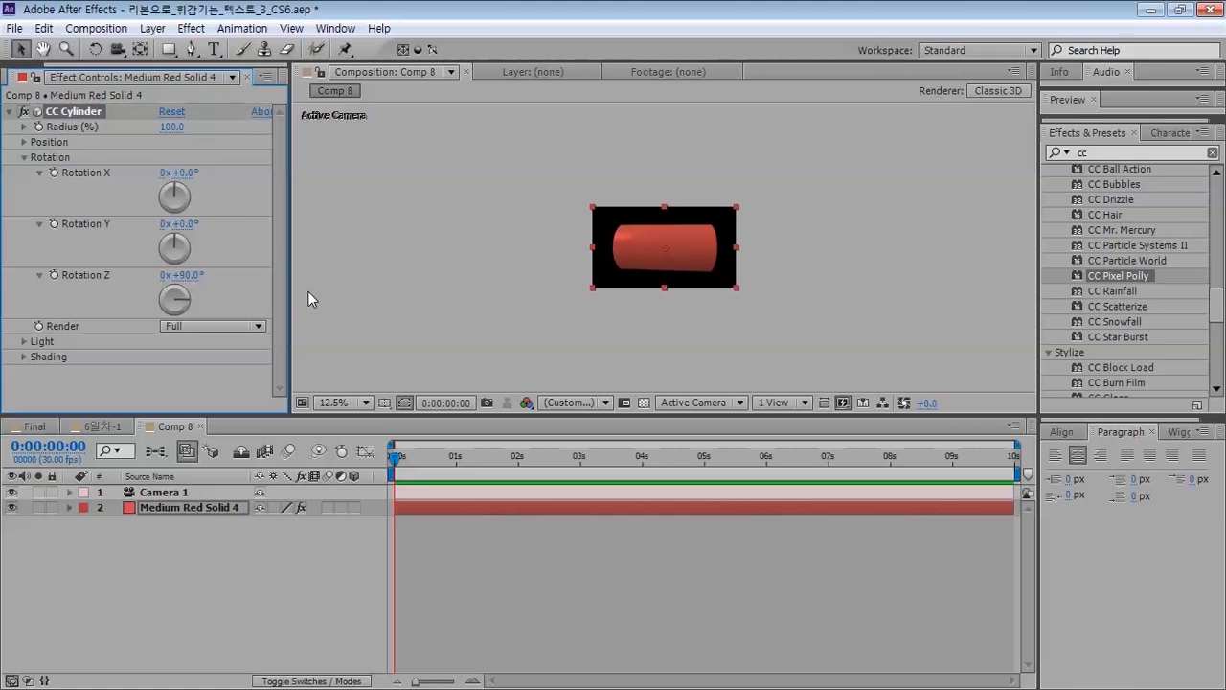
- Delete the Camera 1 layer from Comp 8 and frame the horizontal cylinder
{"action": "left_click", "coordinate": [143, 491]}
{"action": "key", "text": "Delete"}
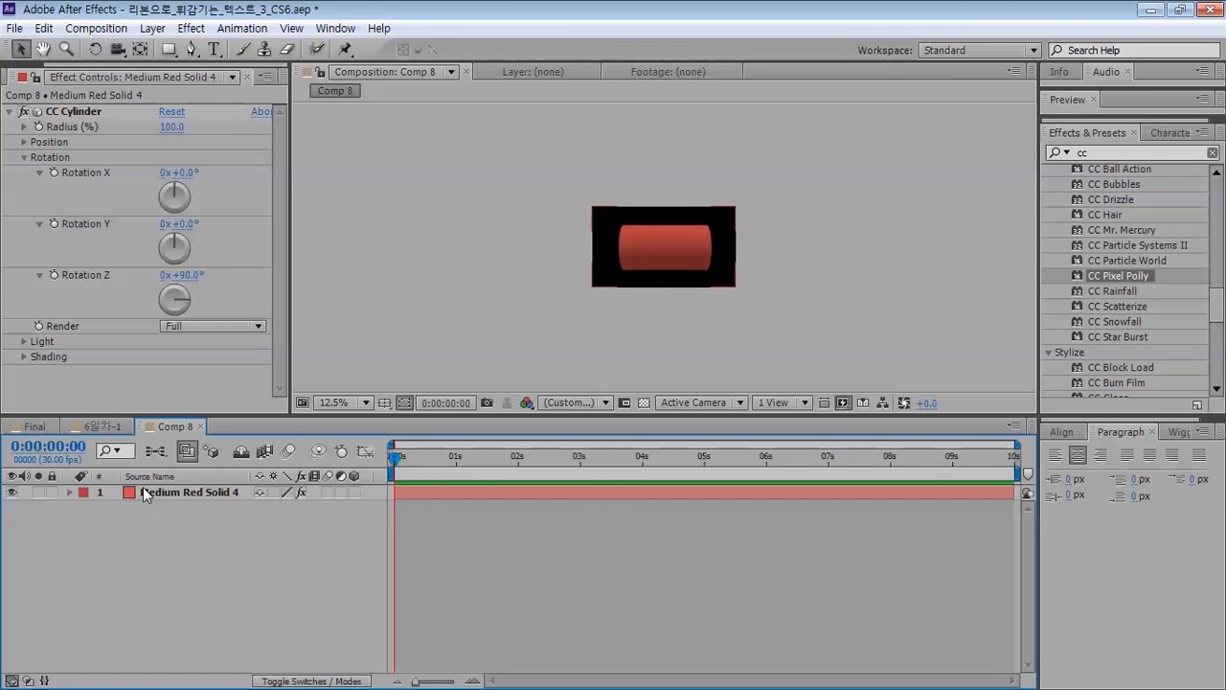
{"action": "scroll", "coordinate": [726, 296], "scroll_direction": "up", "scroll_amount": 4}
{"action": "left_click_drag", "start_coordinate": [685, 266], "coordinate": [717, 253]}
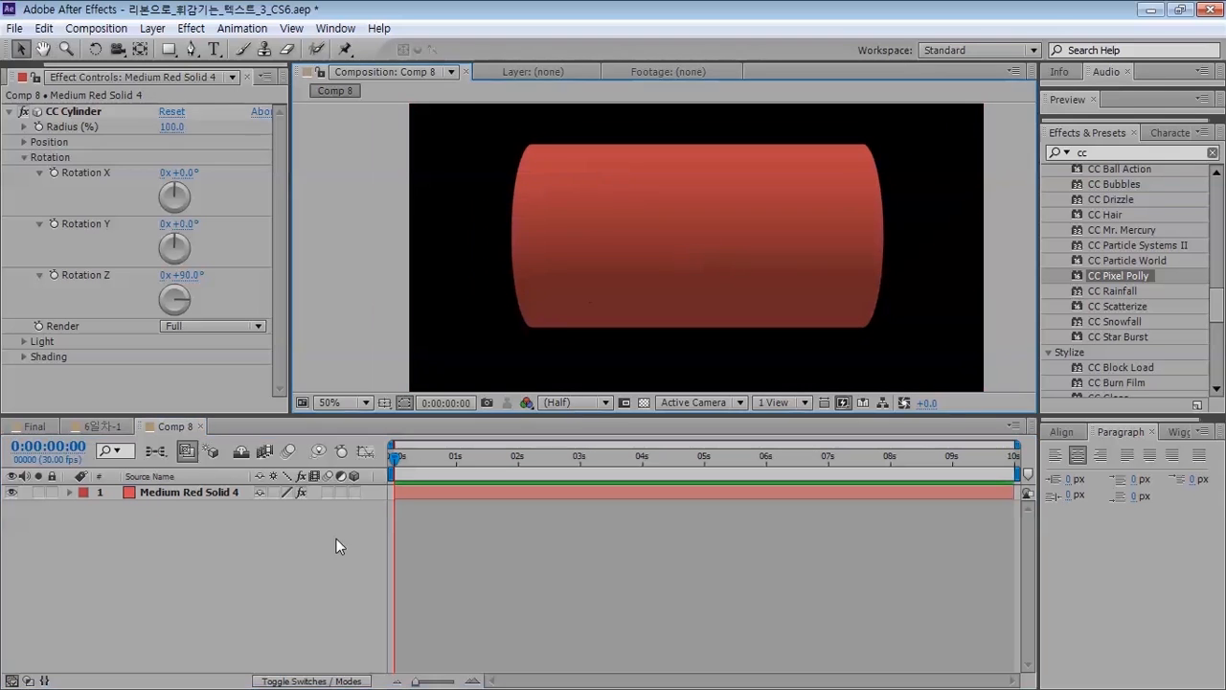
- Add a text layer reading "ADOBE" over the cylinder, with a size of 152 px and a white fill
{"action": "left_click", "coordinate": [264, 584]}
{"action": "left_click", "coordinate": [213, 49]}
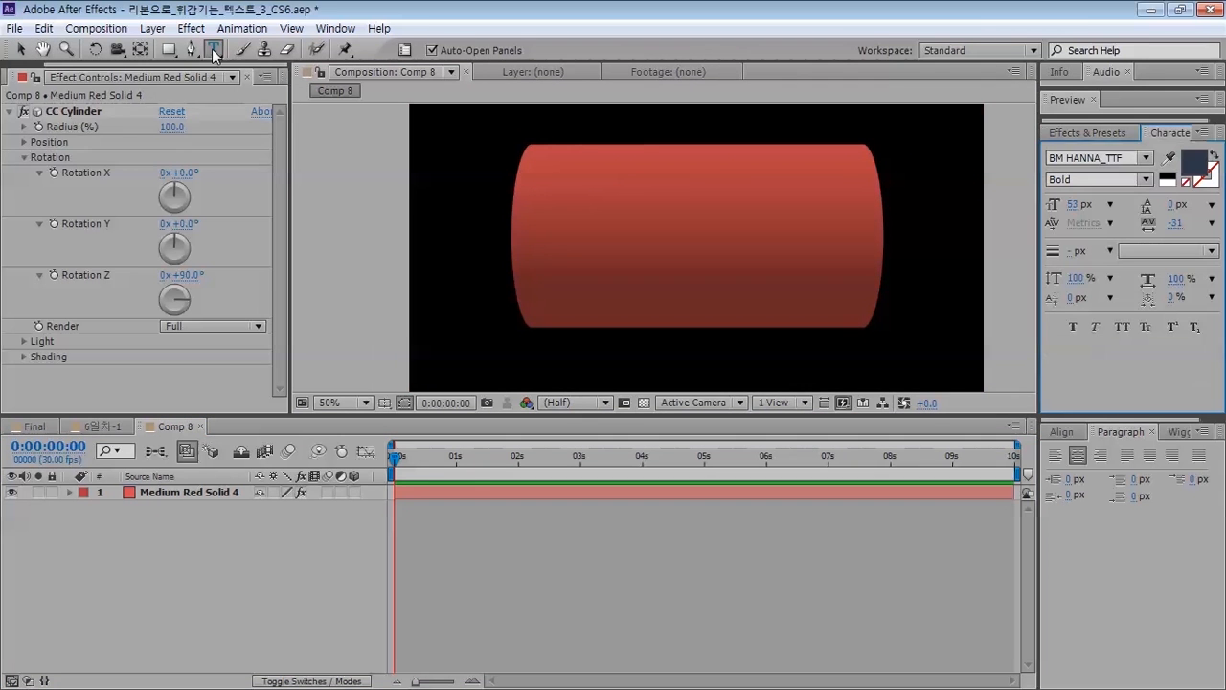
{"action": "key", "text": "ctrl+alt+shift+t"}
{"action": "type", "text": "ADOB"}
{"action": "key", "text": "BackSpace"}
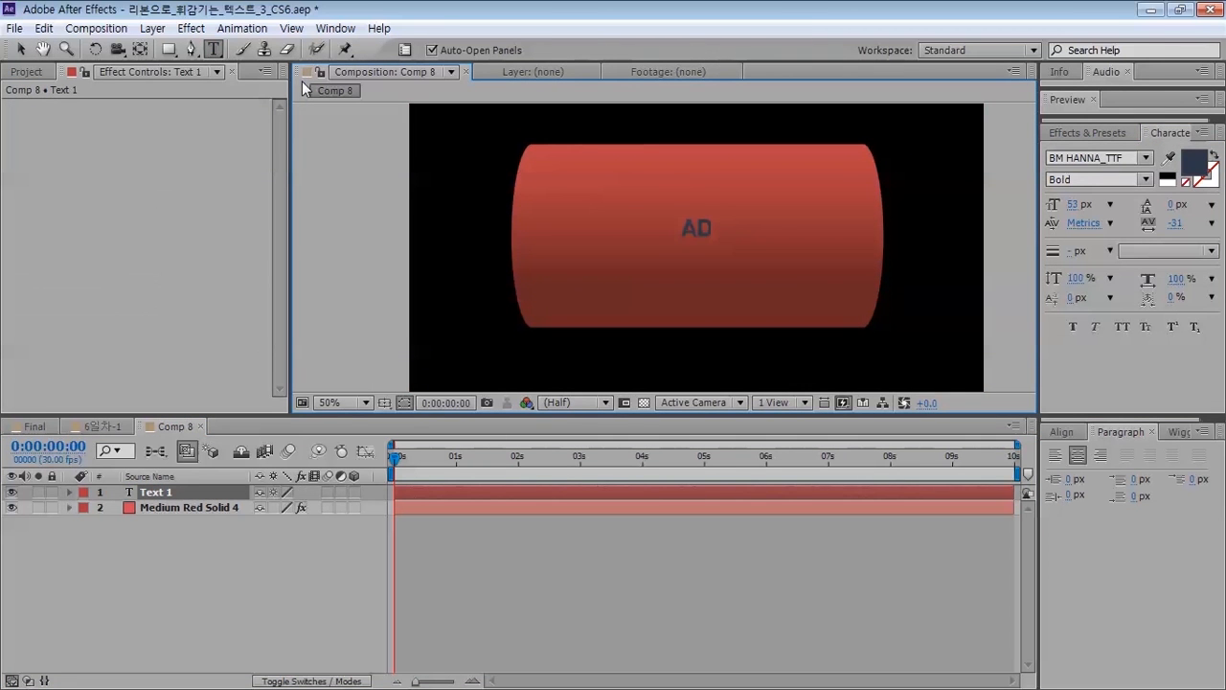
{"action": "type", "text": "OBE"}
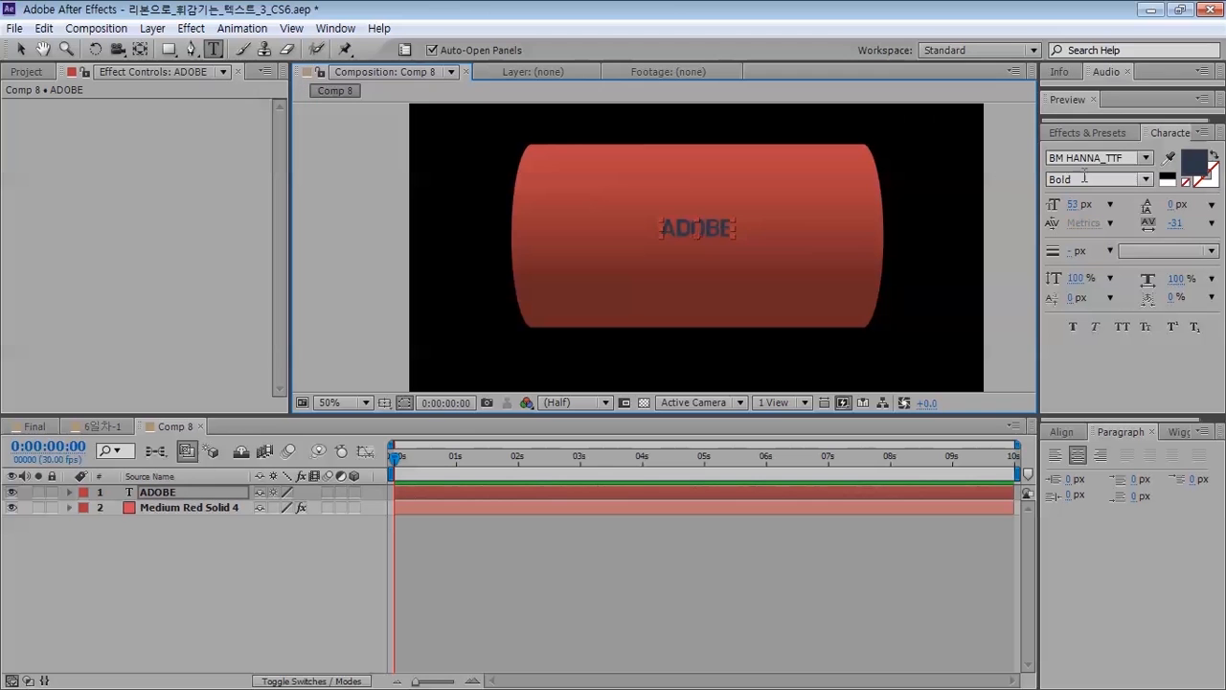
{"action": "left_click_drag", "start_coordinate": [1071, 204], "coordinate": [1164, 208]}
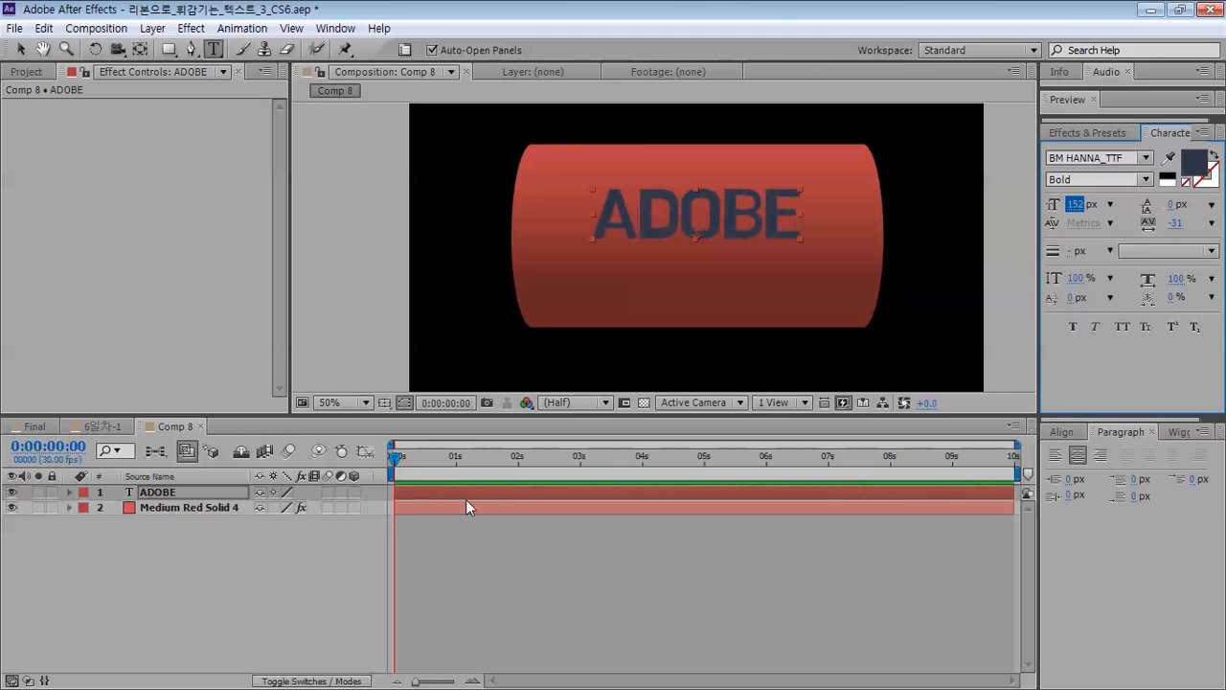
{"action": "left_click", "coordinate": [178, 492]}
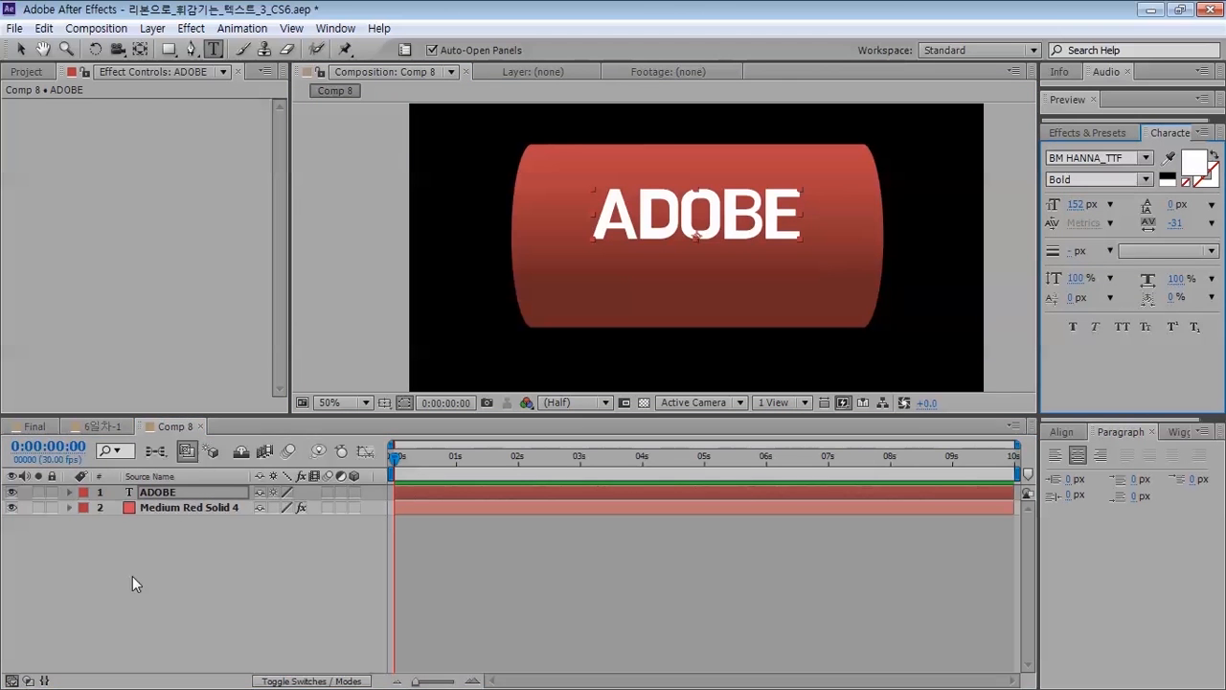
- Set the ADOBE text layer's Anchor Point to 0.0,-52.0 and make it a 3D layer
{"action": "key", "text": "a"}
{"action": "left_click_drag", "start_coordinate": [281, 507], "coordinate": [251, 593]}
{"action": "left_click", "coordinate": [354, 492]}
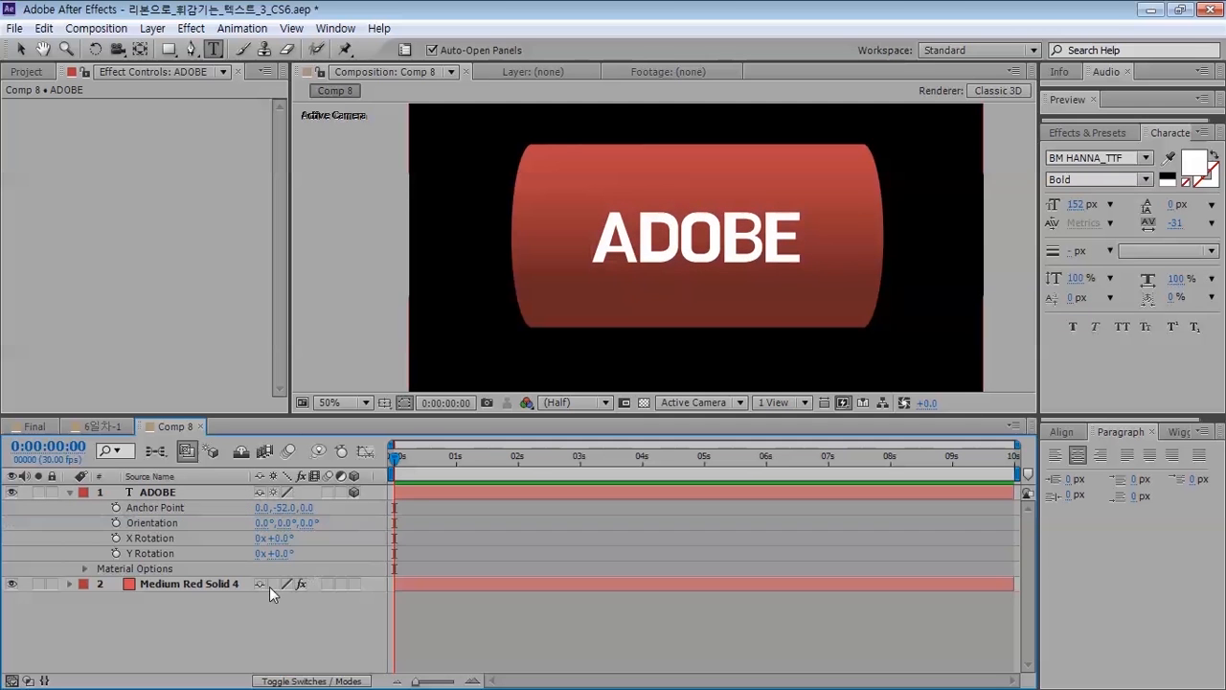
{"action": "left_click", "coordinate": [69, 492]}
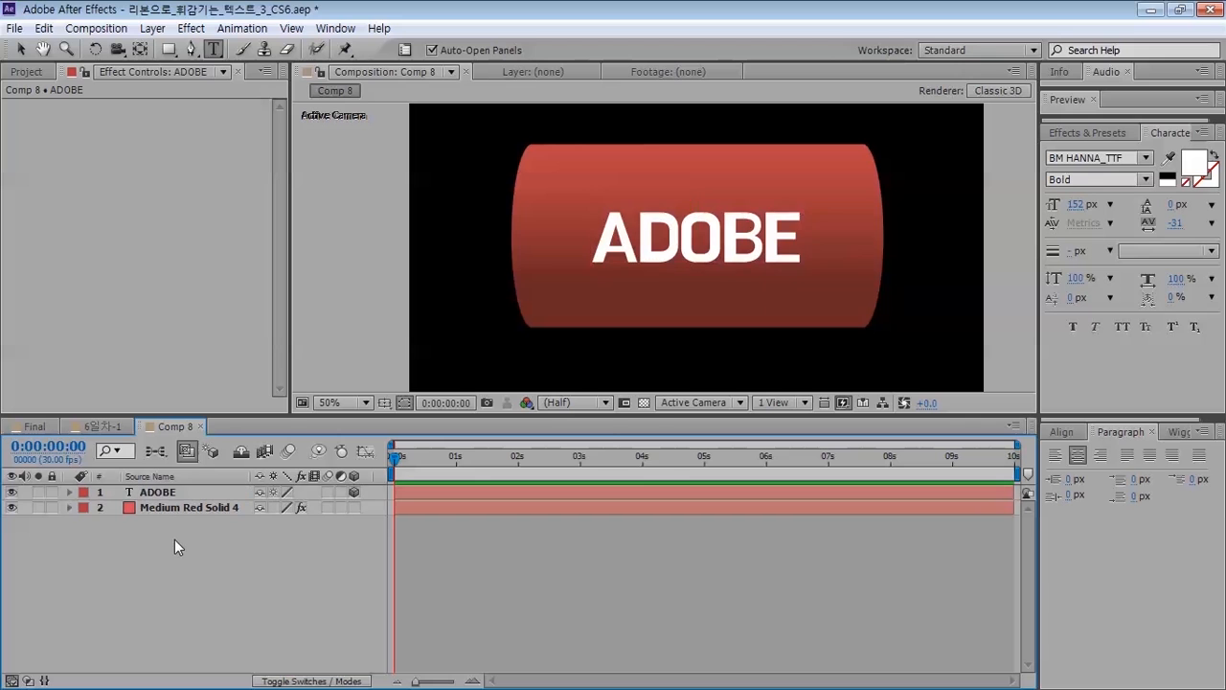
- Add a new camera with the default settings and orbit it to view the cylinder and ADOBE text at an angle
{"action": "key", "text": "ctrl+alt+shift+c"}
{"action": "key", "text": "Return"}
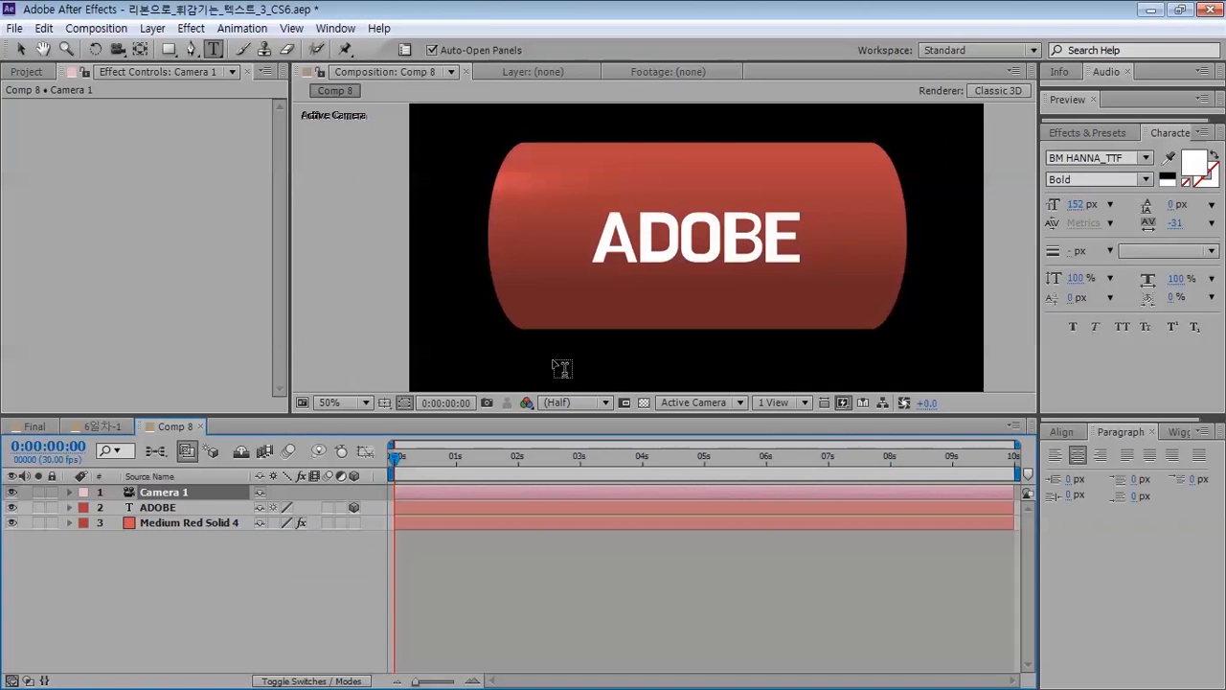
{"action": "key", "text": "c"}
{"action": "left_click_drag", "start_coordinate": [617, 273], "coordinate": [599, 252]}
{"action": "left_click_drag", "start_coordinate": [584, 284], "coordinate": [660, 222]}
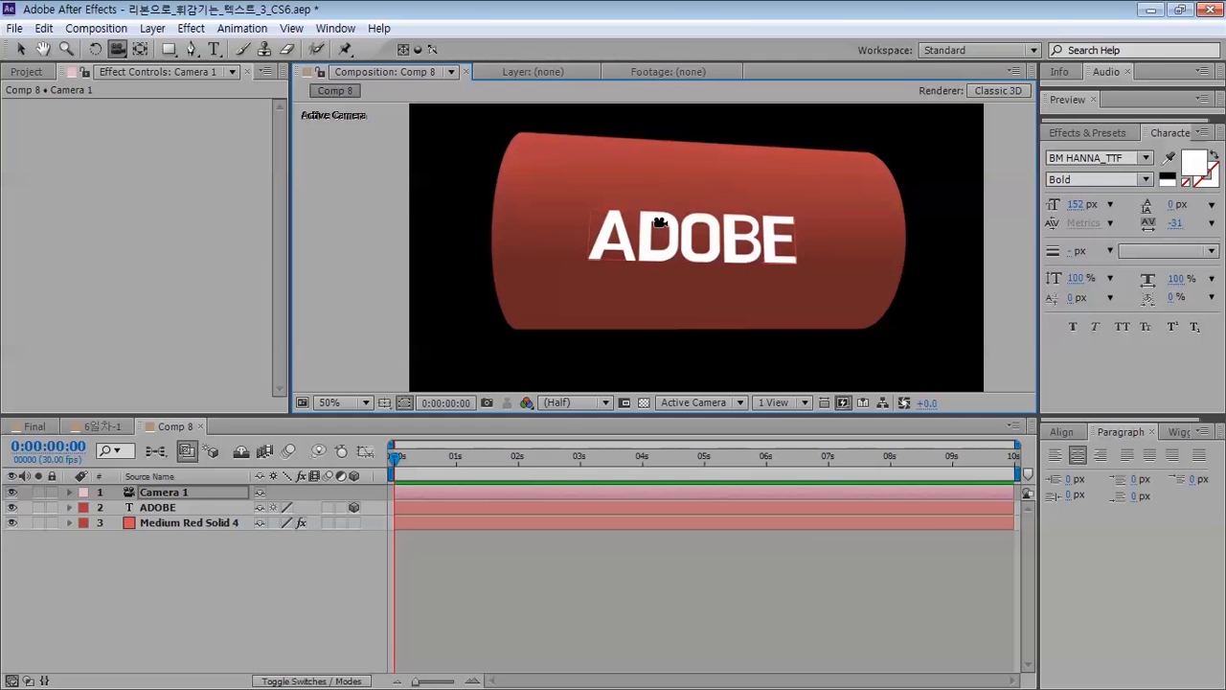
- Orbit the camera to look through the cylinder's open end at the ADOBE text inside, and select the Medium Red Solid 4 layer
{"action": "left_click_drag", "start_coordinate": [691, 268], "coordinate": [671, 220]}
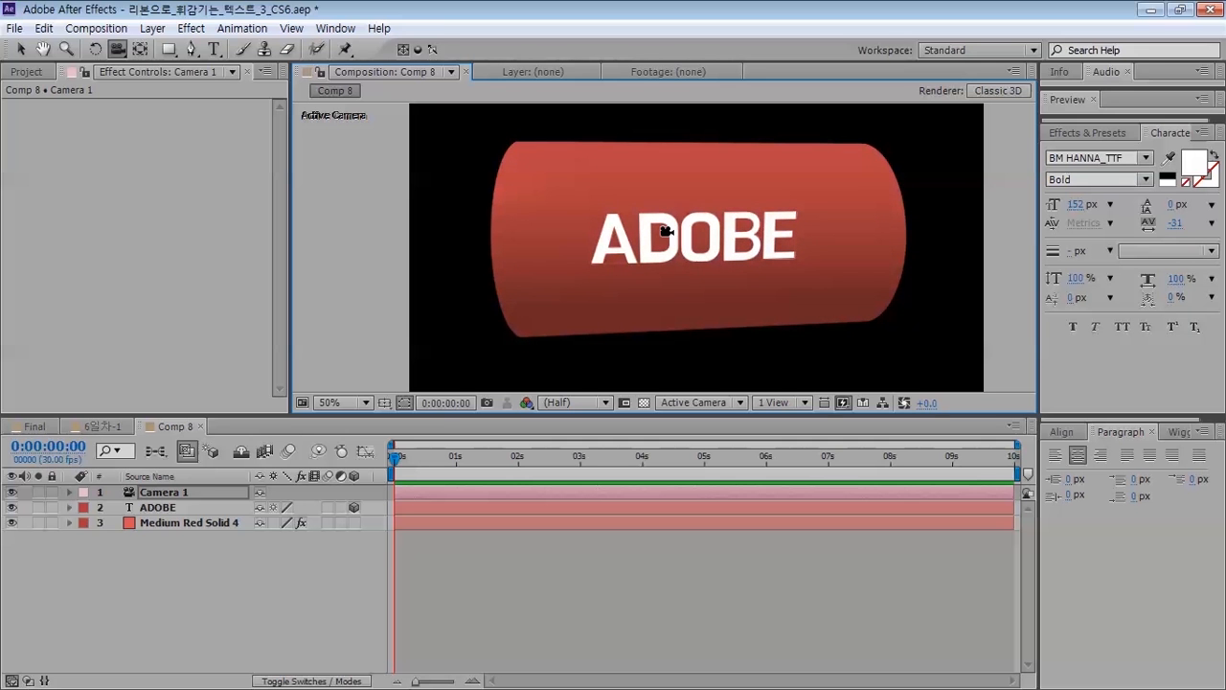
{"action": "left_click_drag", "start_coordinate": [897, 241], "coordinate": [741, 261]}
{"action": "left_click_drag", "start_coordinate": [670, 137], "coordinate": [667, 225]}
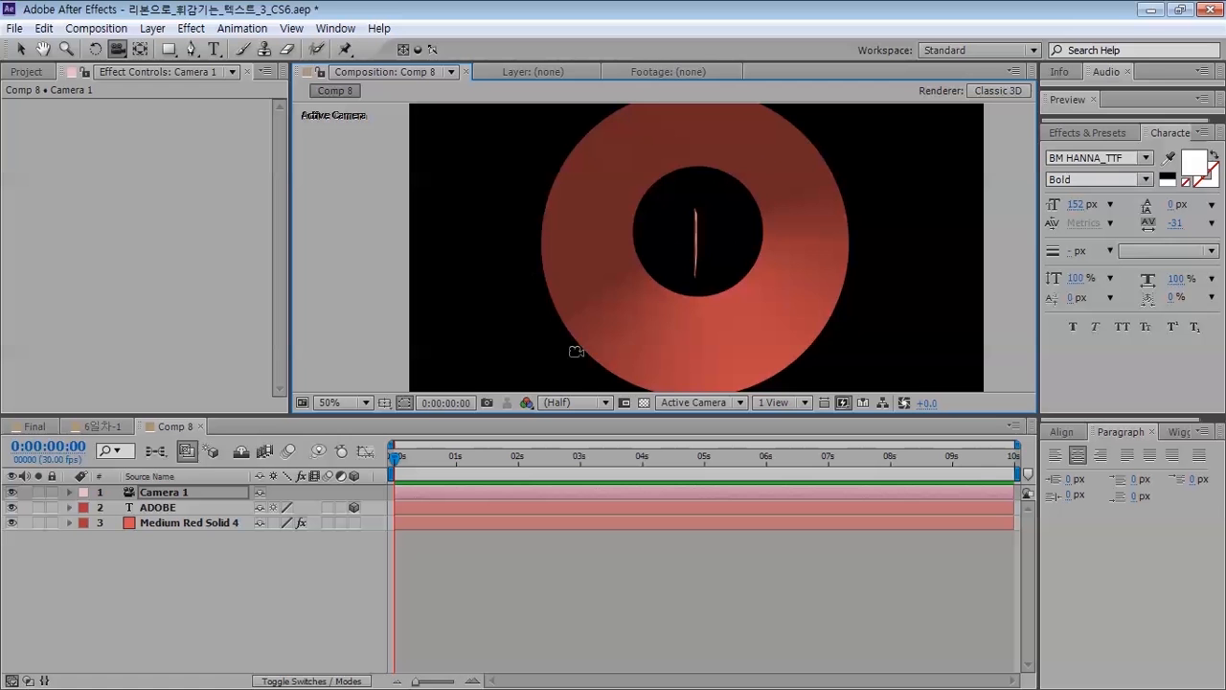
{"action": "mouse_move", "coordinate": [581, 300]}
{"action": "left_mouse_down"}
{"action": "mouse_move", "coordinate": [624, 315]}
{"action": "mouse_move", "coordinate": [604, 307]}
{"action": "mouse_move", "coordinate": [635, 296]}
{"action": "mouse_move", "coordinate": [622, 293]}
{"action": "mouse_move", "coordinate": [708, 307]}
{"action": "mouse_move", "coordinate": [690, 306]}
{"action": "mouse_move", "coordinate": [700, 296]}
{"action": "mouse_move", "coordinate": [686, 290]}
{"action": "mouse_move", "coordinate": [660, 304]}
{"action": "mouse_move", "coordinate": [682, 302]}
{"action": "mouse_move", "coordinate": [581, 304]}
{"action": "mouse_move", "coordinate": [580, 293]}
{"action": "mouse_move", "coordinate": [601, 306]}
{"action": "left_mouse_up"}
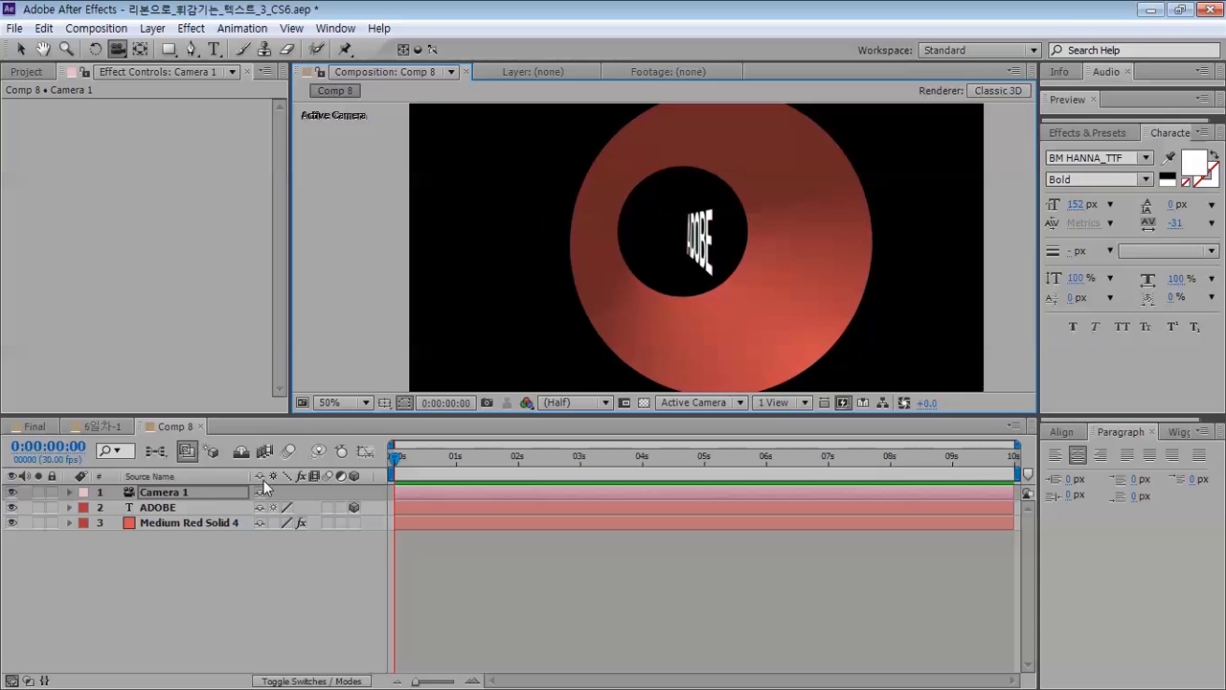
{"action": "left_click", "coordinate": [181, 533]}
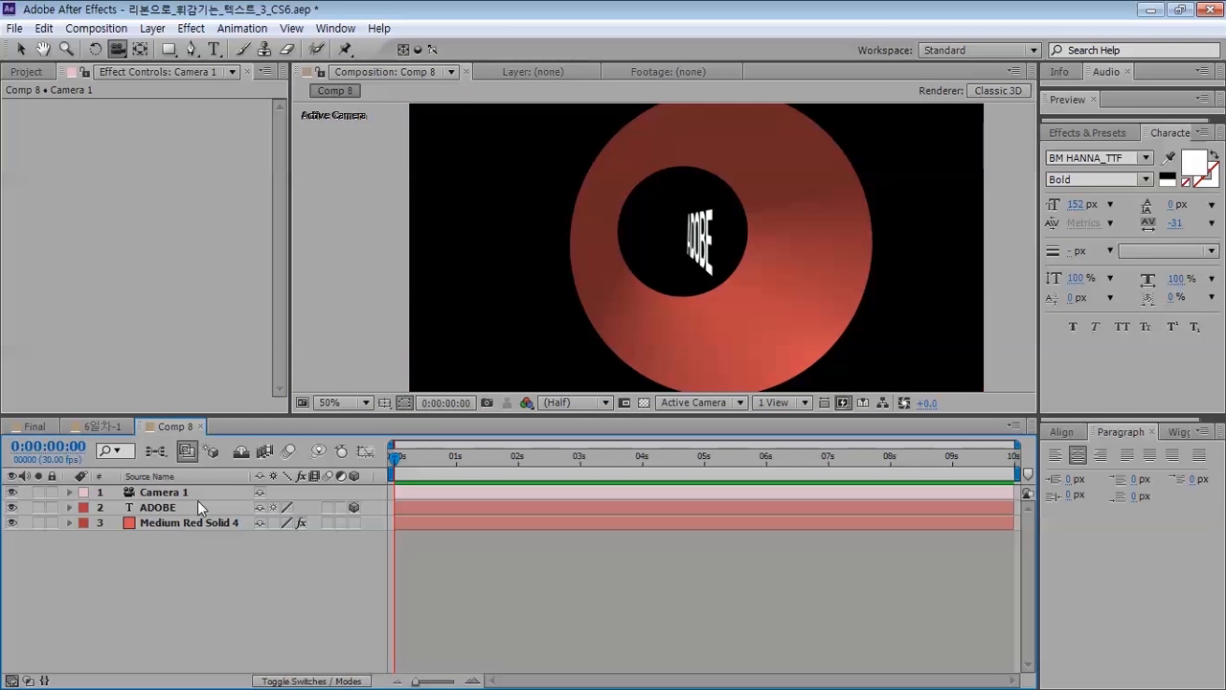
{"action": "left_click", "coordinate": [169, 522]}
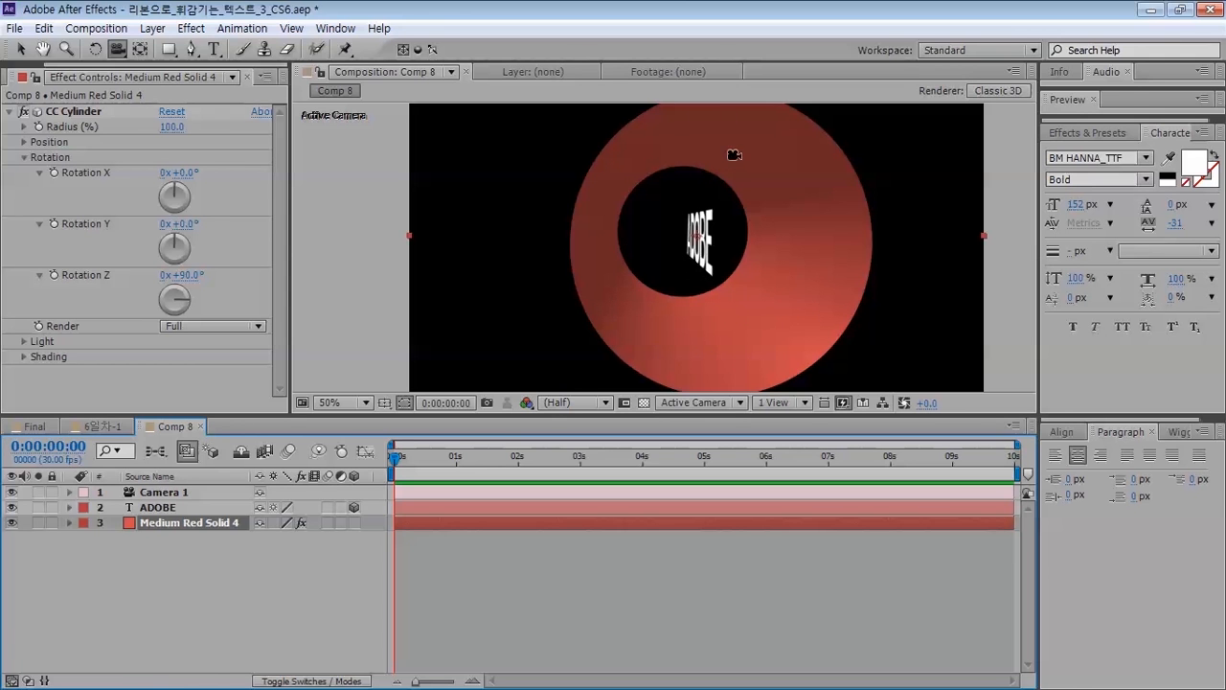
- Switch to the 6일차-1 composition, select the 리본 layer's CC Cylinder effect and collapse the title text layer's mask properties
{"action": "left_click", "coordinate": [99, 425]}
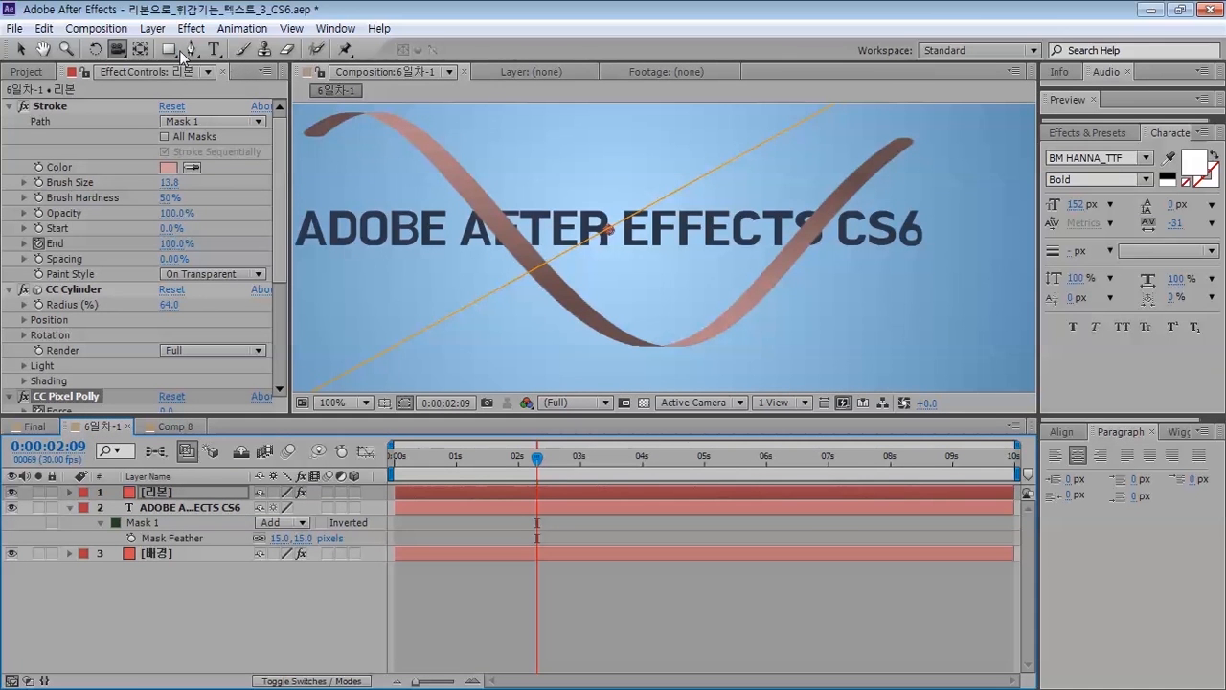
{"action": "left_click", "coordinate": [27, 49]}
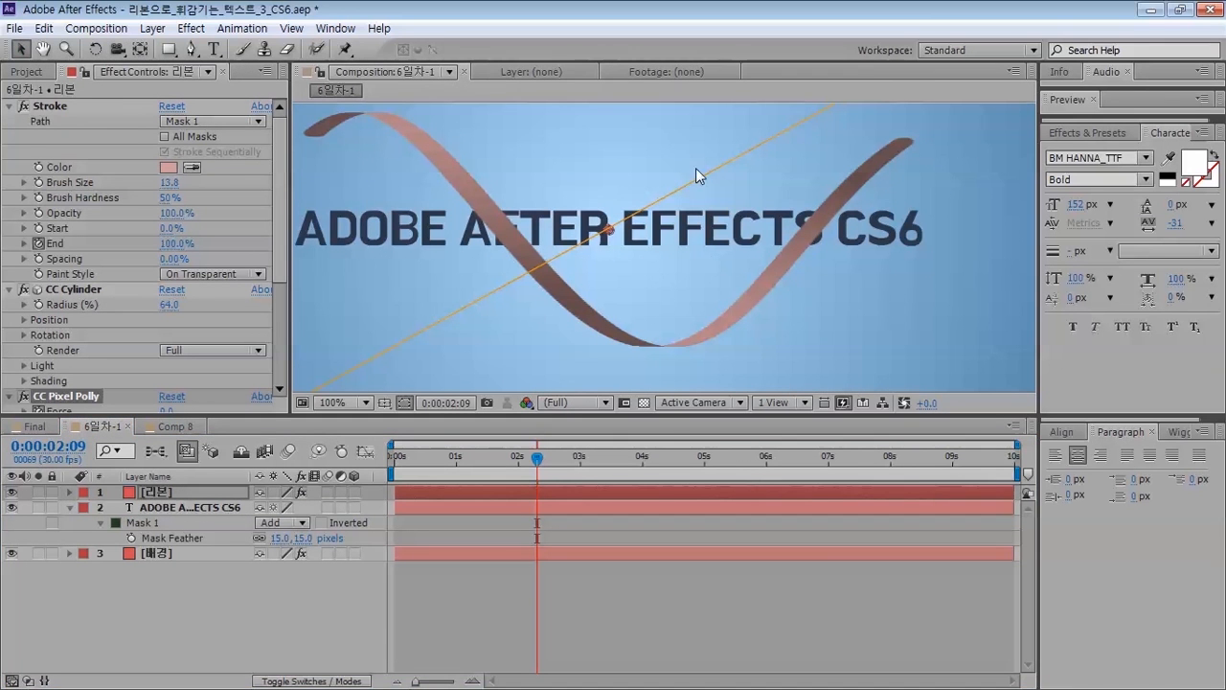
{"action": "scroll", "coordinate": [29, 254], "scroll_direction": "down", "scroll_amount": 3}
{"action": "left_click", "coordinate": [75, 208]}
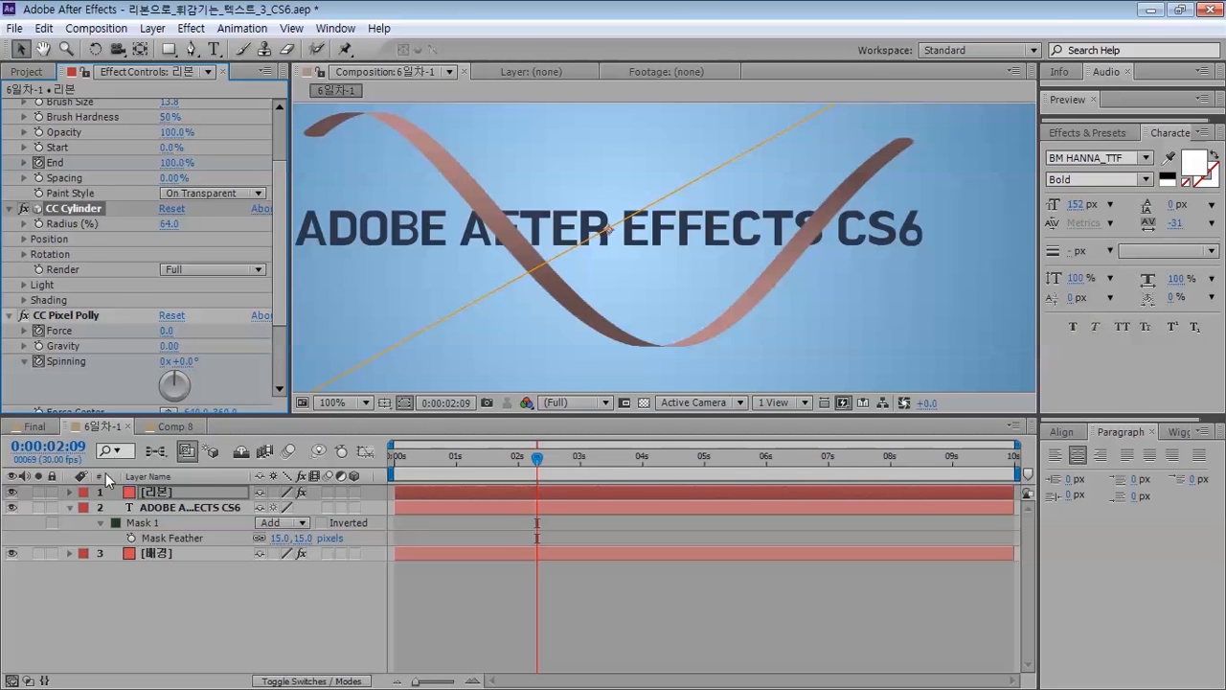
{"action": "left_click", "coordinate": [71, 507]}
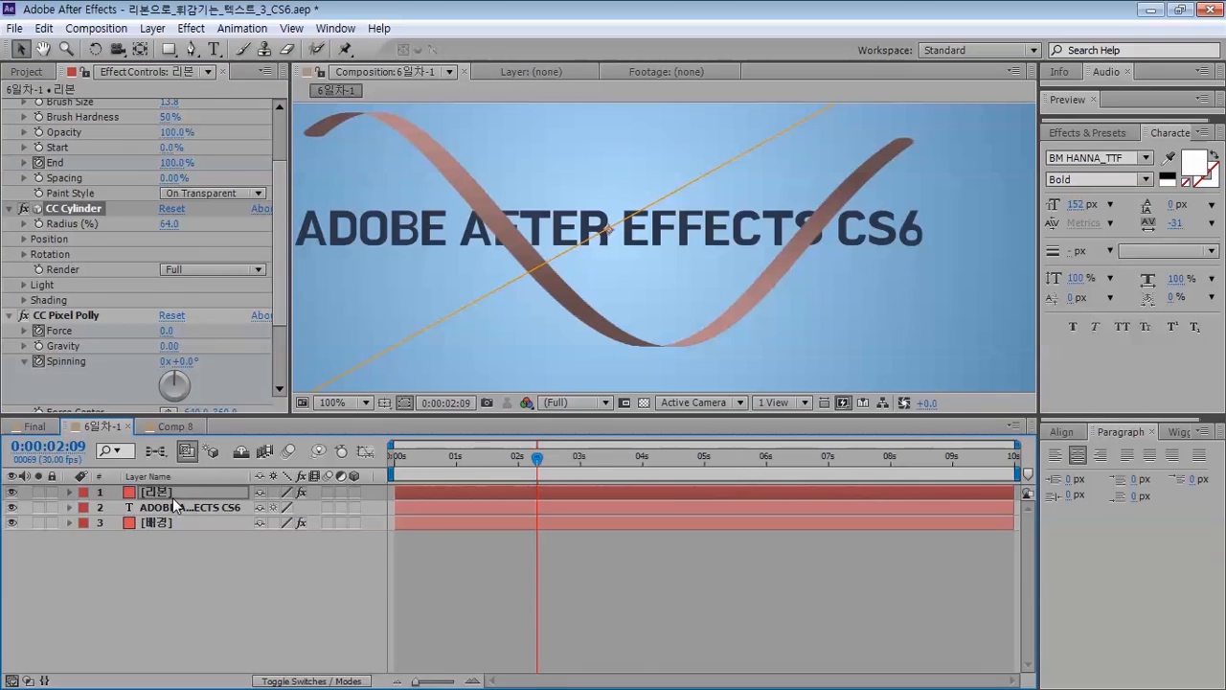
{"action": "left_click", "coordinate": [80, 208]}
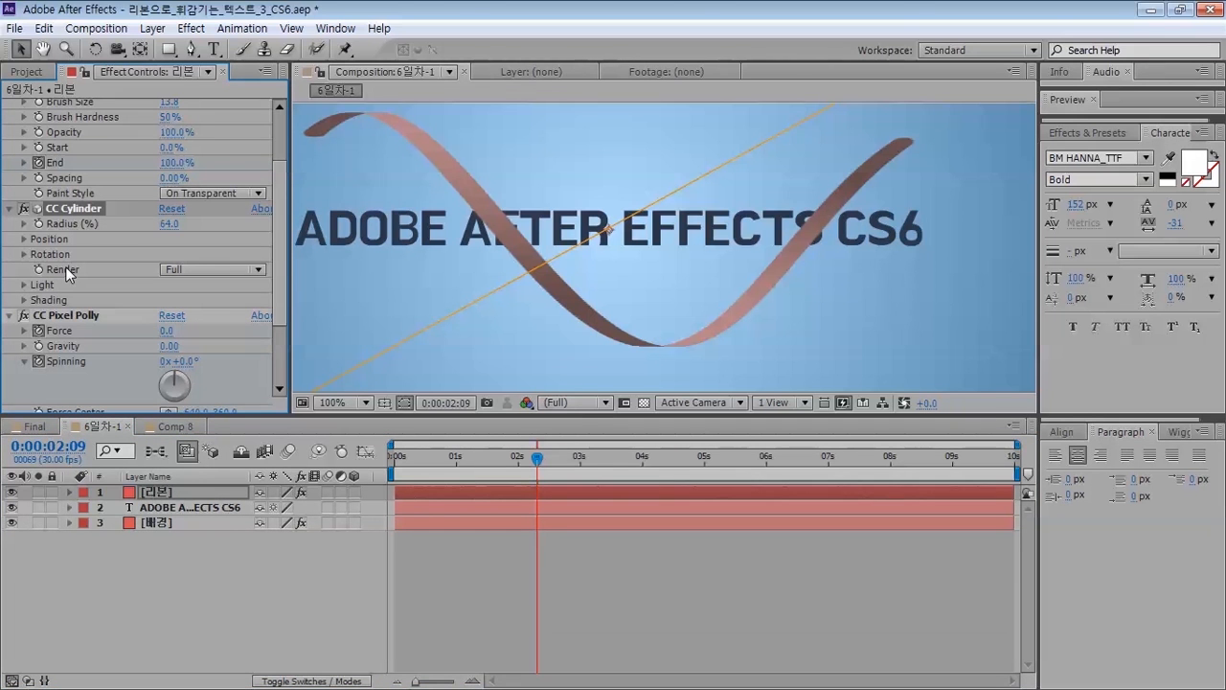
- Review the Render options of the ribbon's CC Cylinder effect, keep Full, and show the whole composition at 50%
{"action": "left_click", "coordinate": [197, 271]}
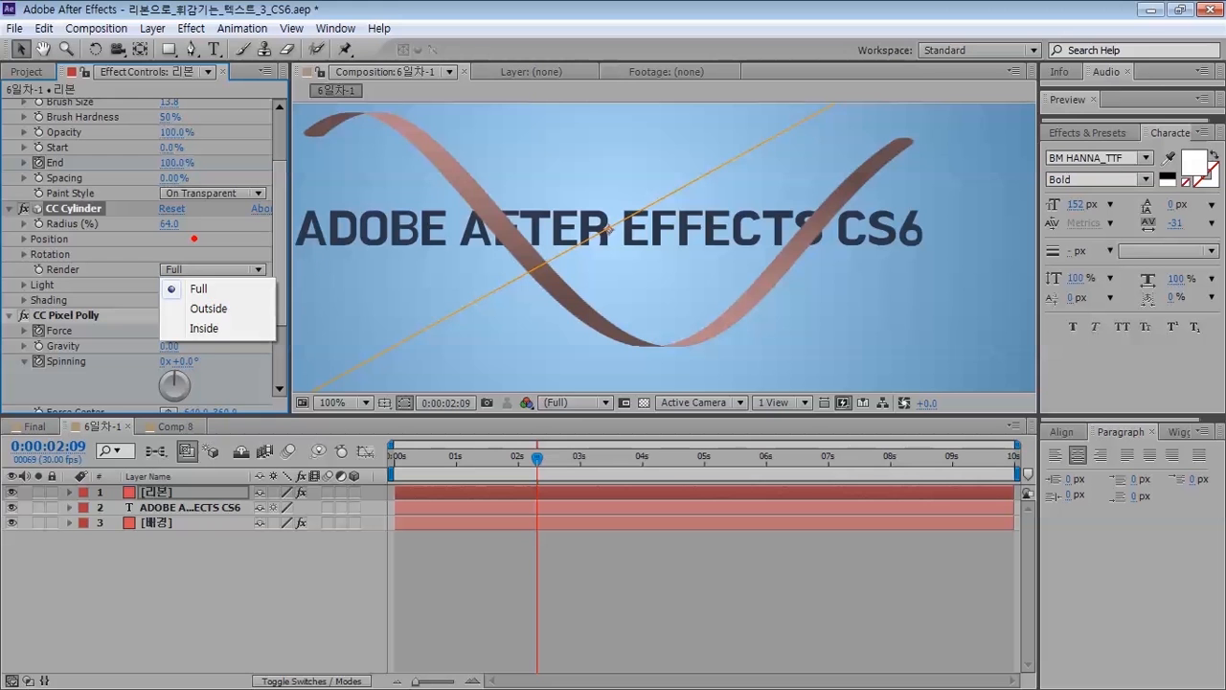
{"action": "key", "text": "Escape"}
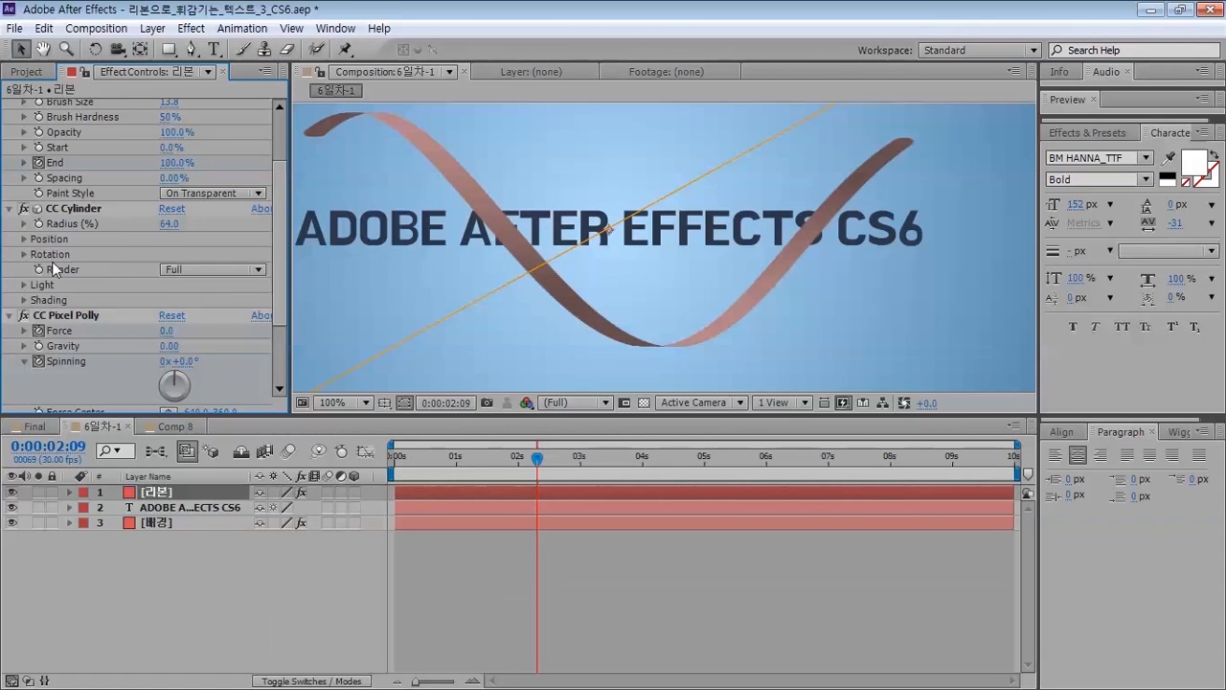
{"action": "left_click", "coordinate": [213, 269]}
{"action": "left_click", "coordinate": [201, 279]}
{"action": "scroll", "coordinate": [475, 198], "scroll_direction": "down", "scroll_amount": 2}
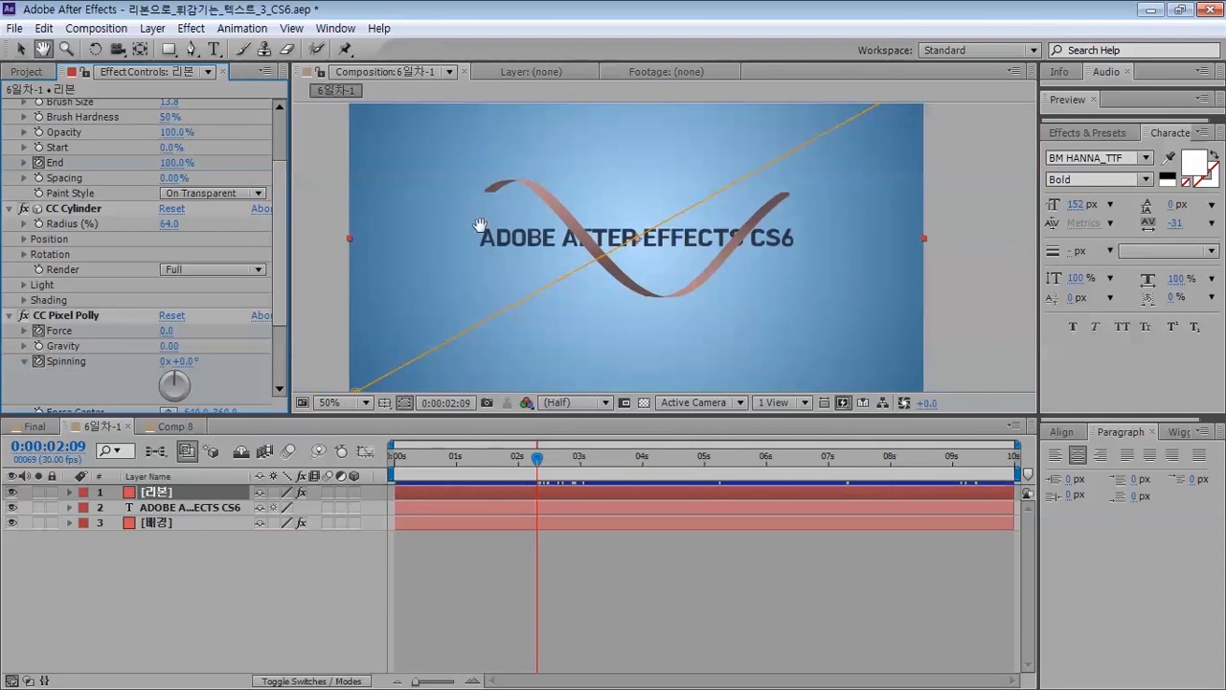
- Compare the ribbon with CC Cylinder's Render set to Outside and to Inside, returning it to Full
{"action": "left_click", "coordinate": [210, 267]}
{"action": "left_click", "coordinate": [208, 308]}
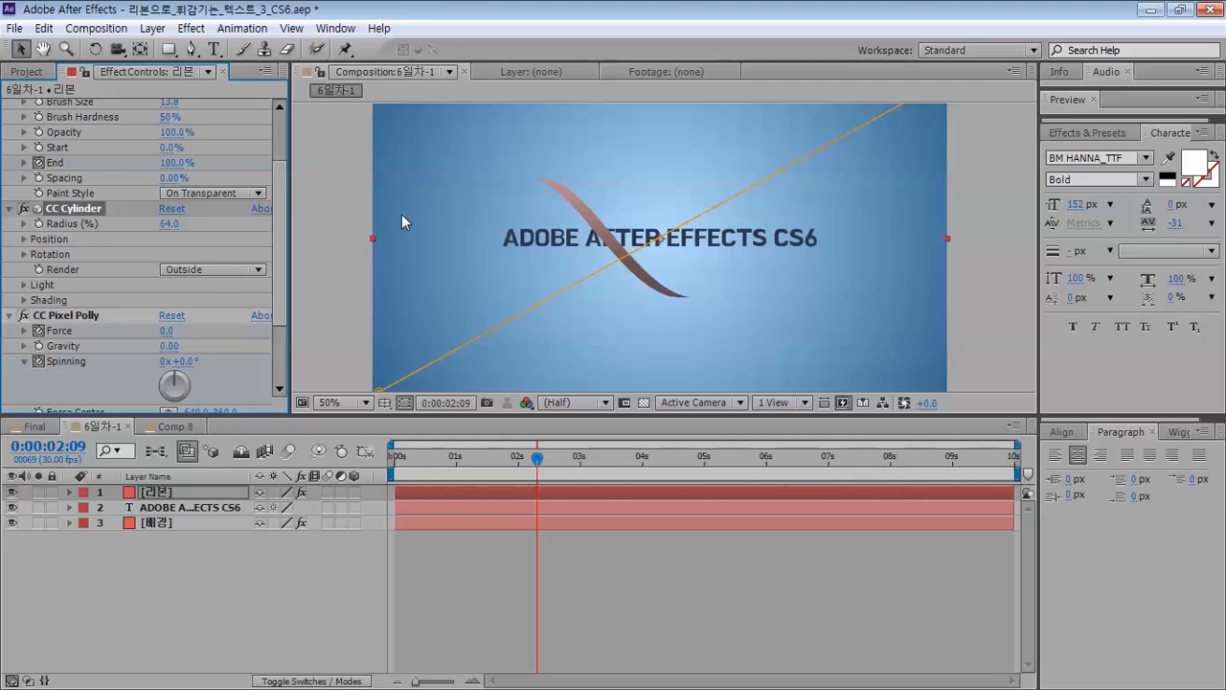
{"action": "left_click", "coordinate": [201, 270]}
{"action": "left_click", "coordinate": [203, 329]}
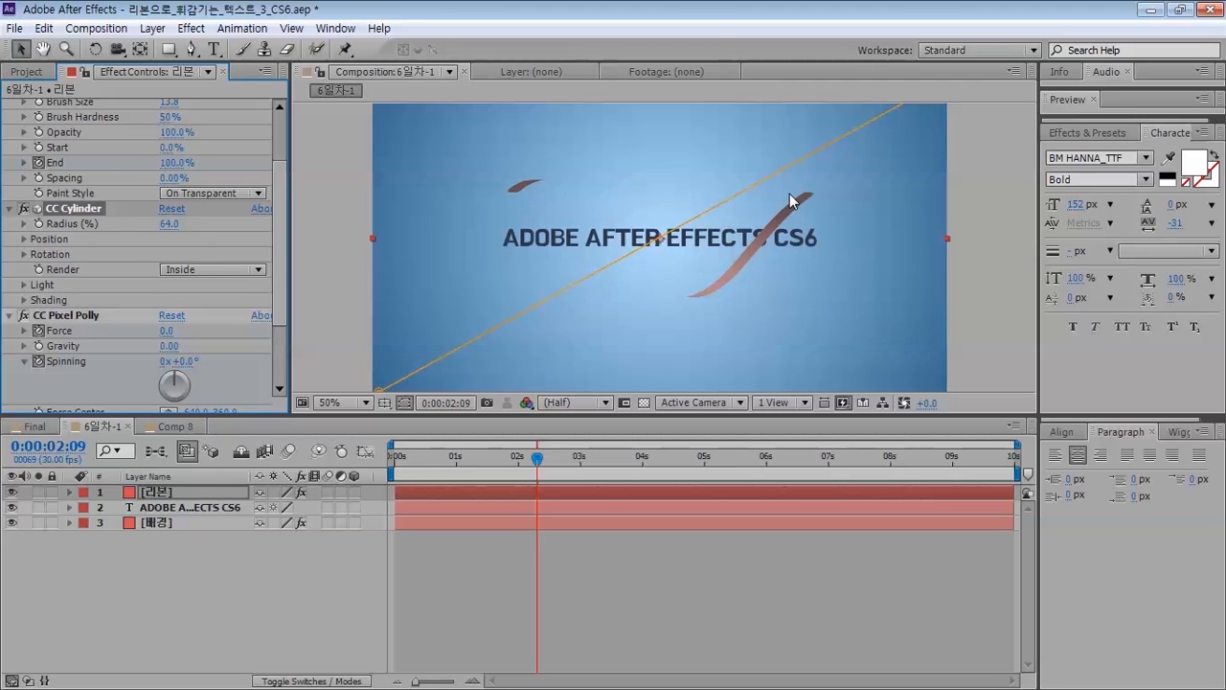
{"action": "left_click", "coordinate": [206, 270]}
{"action": "left_click", "coordinate": [209, 287]}
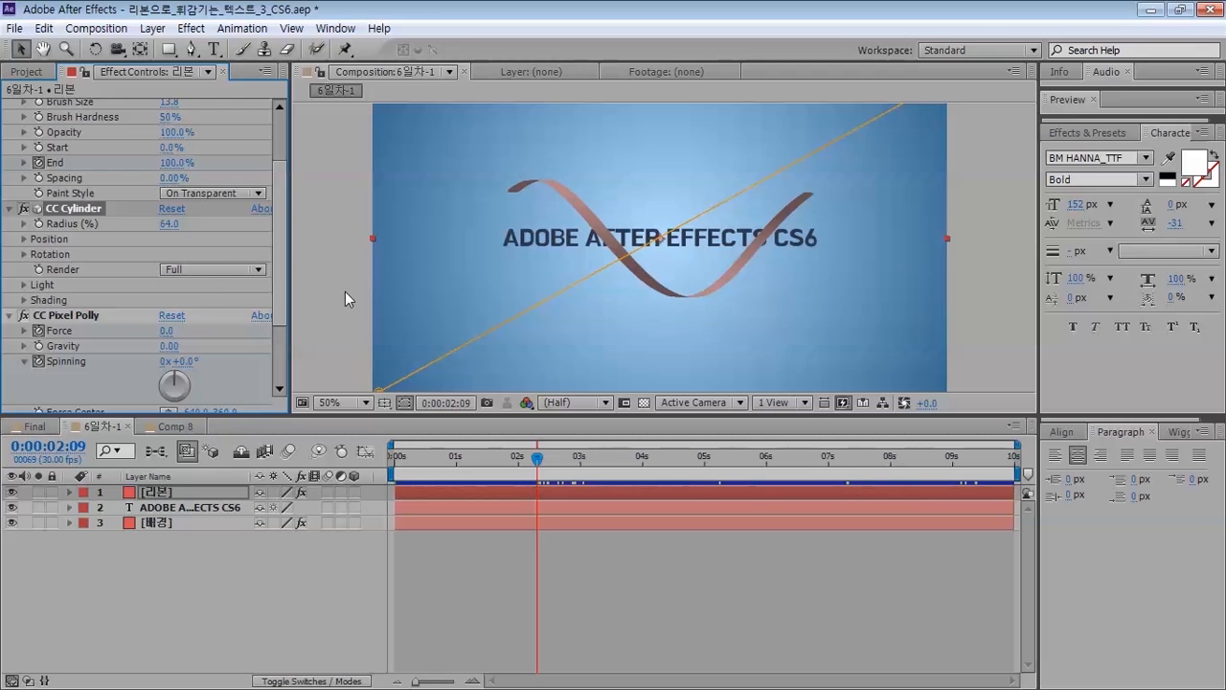
{"action": "left_click", "coordinate": [206, 271]}
{"action": "left_click", "coordinate": [206, 307]}
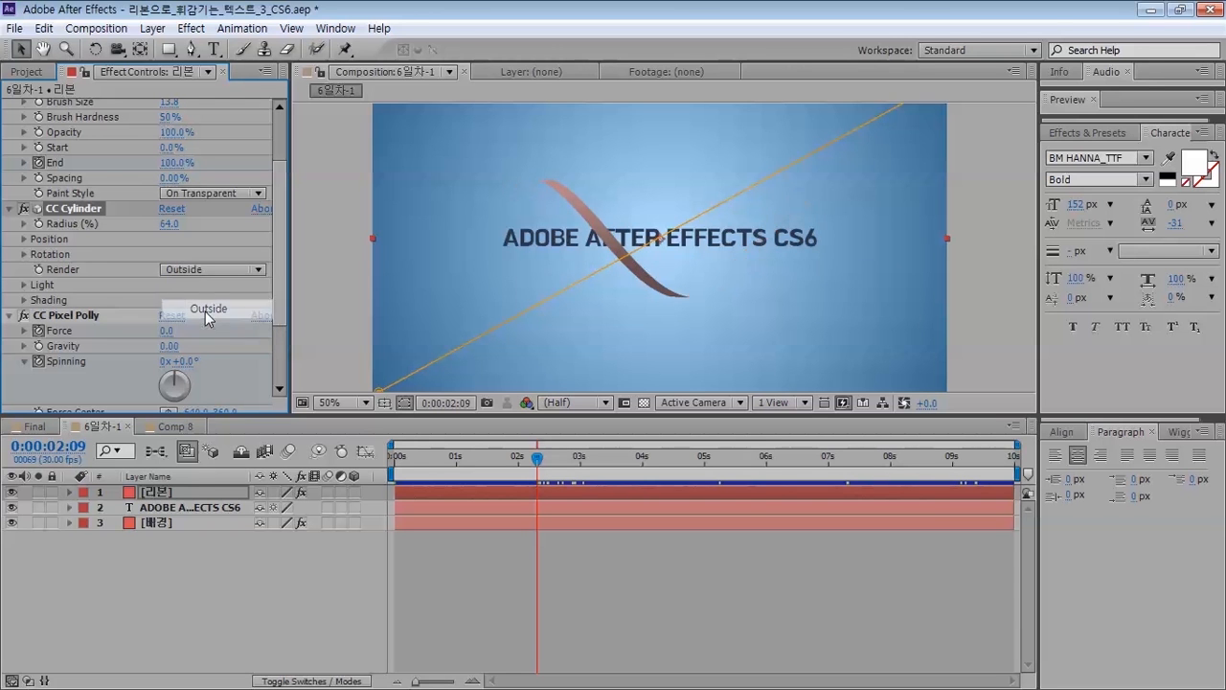
{"action": "left_click", "coordinate": [198, 271]}
{"action": "left_click", "coordinate": [204, 328]}
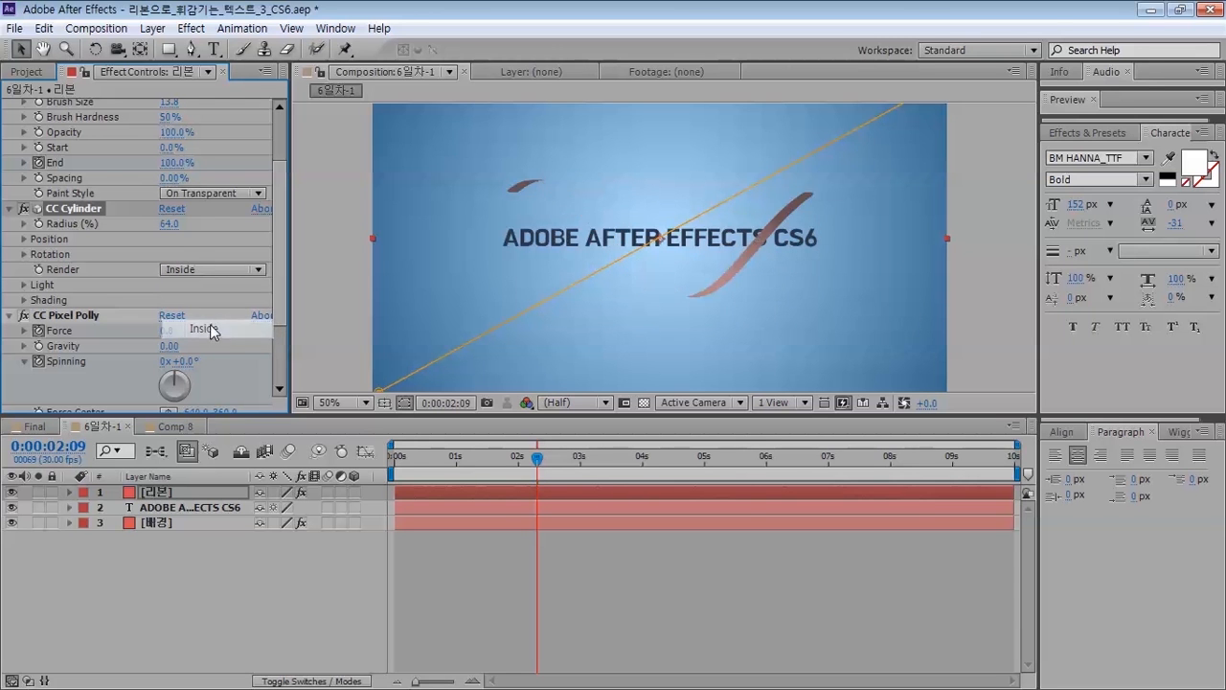
{"action": "left_click", "coordinate": [201, 271]}
{"action": "left_click", "coordinate": [198, 287]}
- On a blank whiteboard, sketch a round viewer's head with an eye and a horizontal arrow showing the viewing direction
{"action": "left_click", "coordinate": [174, 476]}
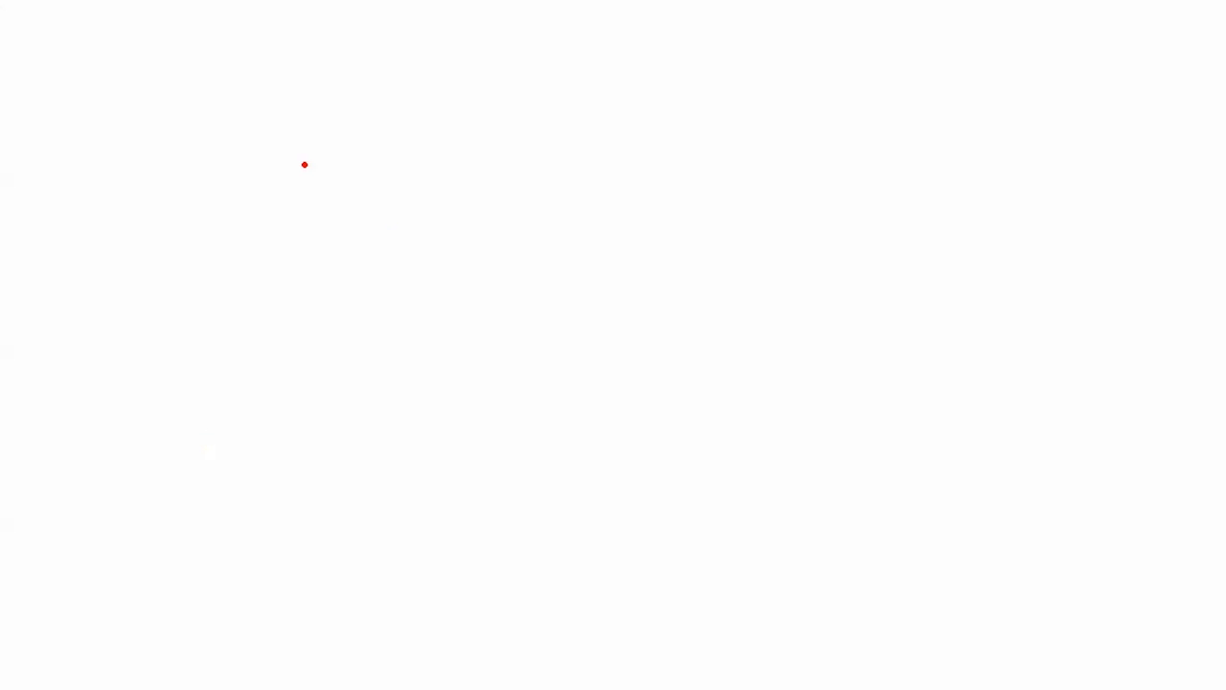
{"action": "mouse_move", "coordinate": [258, 137]}
{"action": "left_mouse_down"}
{"action": "mouse_move", "coordinate": [317, 182]}
{"action": "mouse_move", "coordinate": [225, 159]}
{"action": "left_mouse_up"}
{"action": "mouse_move", "coordinate": [265, 191]}
{"action": "left_mouse_down"}
{"action": "mouse_move", "coordinate": [265, 215]}
{"action": "mouse_move", "coordinate": [268, 197]}
{"action": "left_mouse_up"}
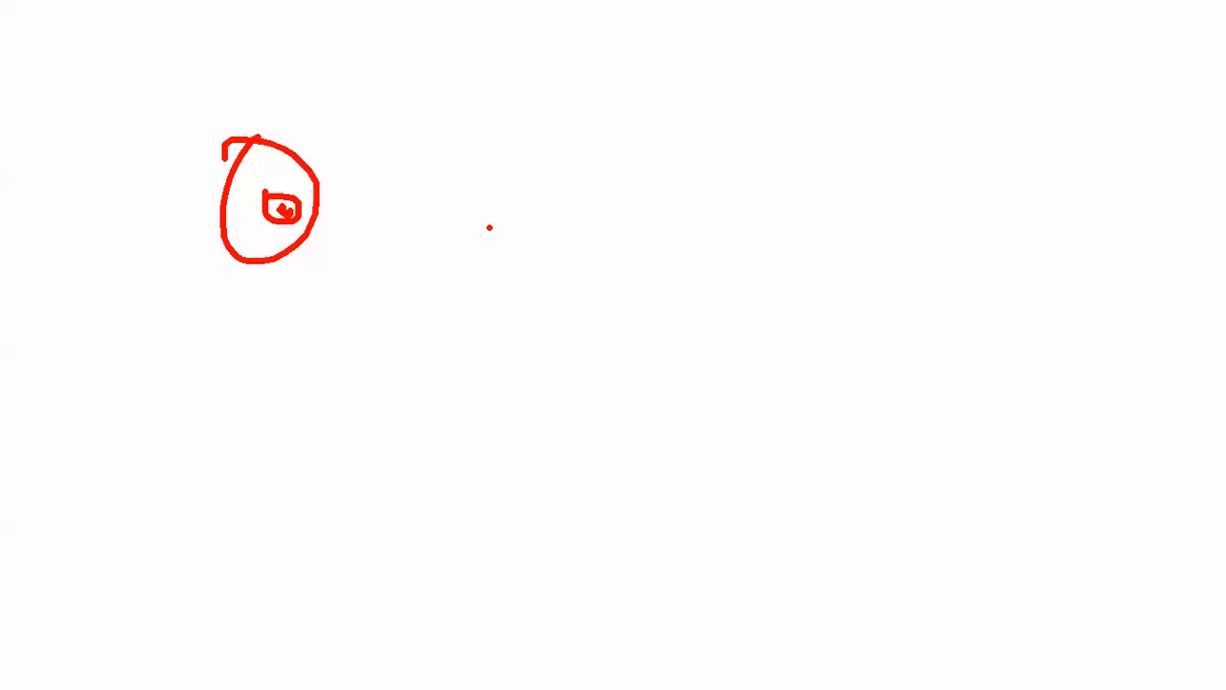
{"action": "mouse_move", "coordinate": [436, 215]}
{"action": "left_mouse_down"}
{"action": "mouse_move", "coordinate": [705, 201]}
{"action": "mouse_move", "coordinate": [690, 236]}
{"action": "mouse_move", "coordinate": [381, 192]}
{"action": "mouse_move", "coordinate": [365, 208]}
{"action": "left_mouse_up"}
{"action": "key", "text": "ctrl+z"}
{"action": "key", "text": "ctrl+z"}
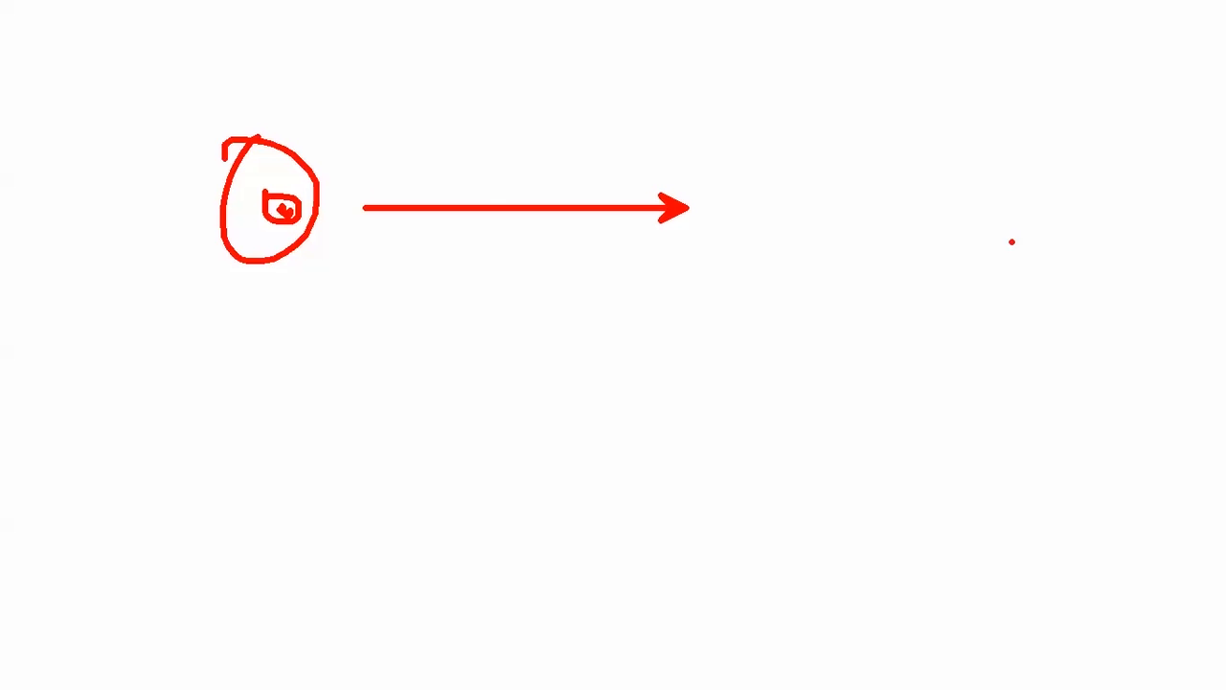
{"action": "mouse_move", "coordinate": [976, 167]}
{"action": "left_mouse_down"}
{"action": "mouse_move", "coordinate": [968, 269]}
{"action": "mouse_move", "coordinate": [987, 281]}
{"action": "mouse_move", "coordinate": [972, 286]}
{"action": "left_mouse_up"}
{"action": "left_click", "coordinate": [972, 146]}
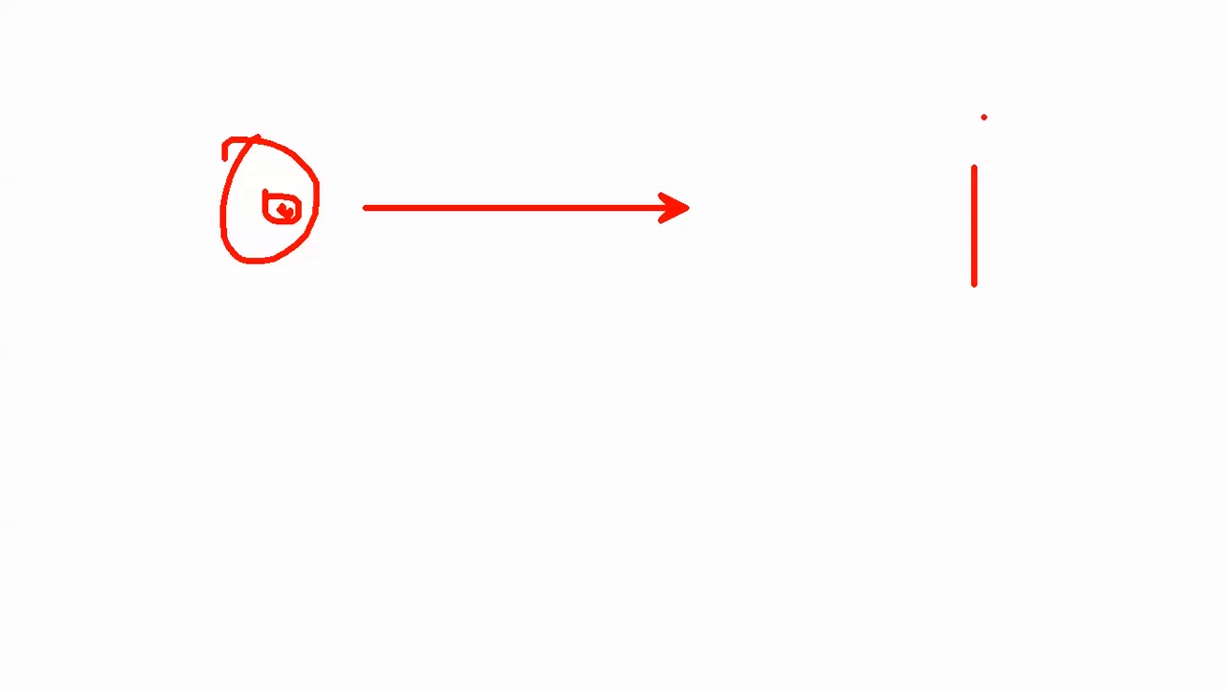
{"action": "mouse_move", "coordinate": [981, 110]}
{"action": "left_mouse_down"}
{"action": "mouse_move", "coordinate": [877, 162]}
{"action": "mouse_move", "coordinate": [853, 222]}
{"action": "mouse_move", "coordinate": [862, 293]}
{"action": "mouse_move", "coordinate": [915, 326]}
{"action": "mouse_move", "coordinate": [1067, 284]}
{"action": "mouse_move", "coordinate": [1034, 130]}
{"action": "left_mouse_up"}
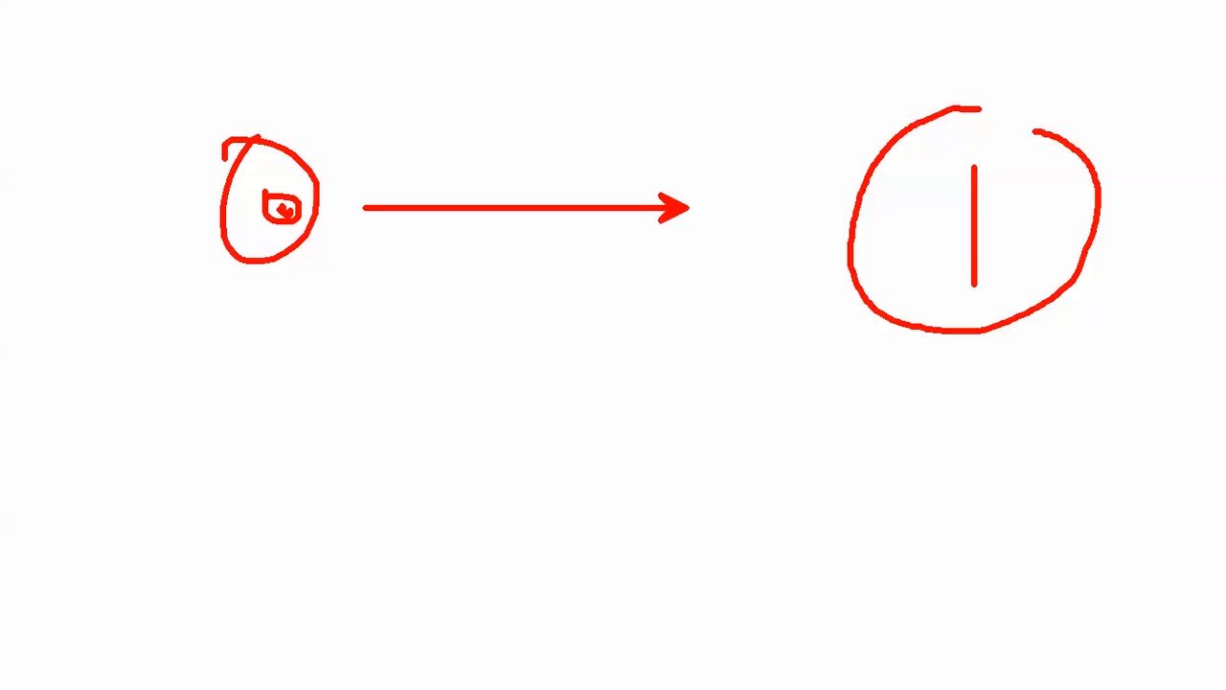
{"action": "key", "text": "ctrl+z"}
{"action": "key", "text": "ctrl+z"}
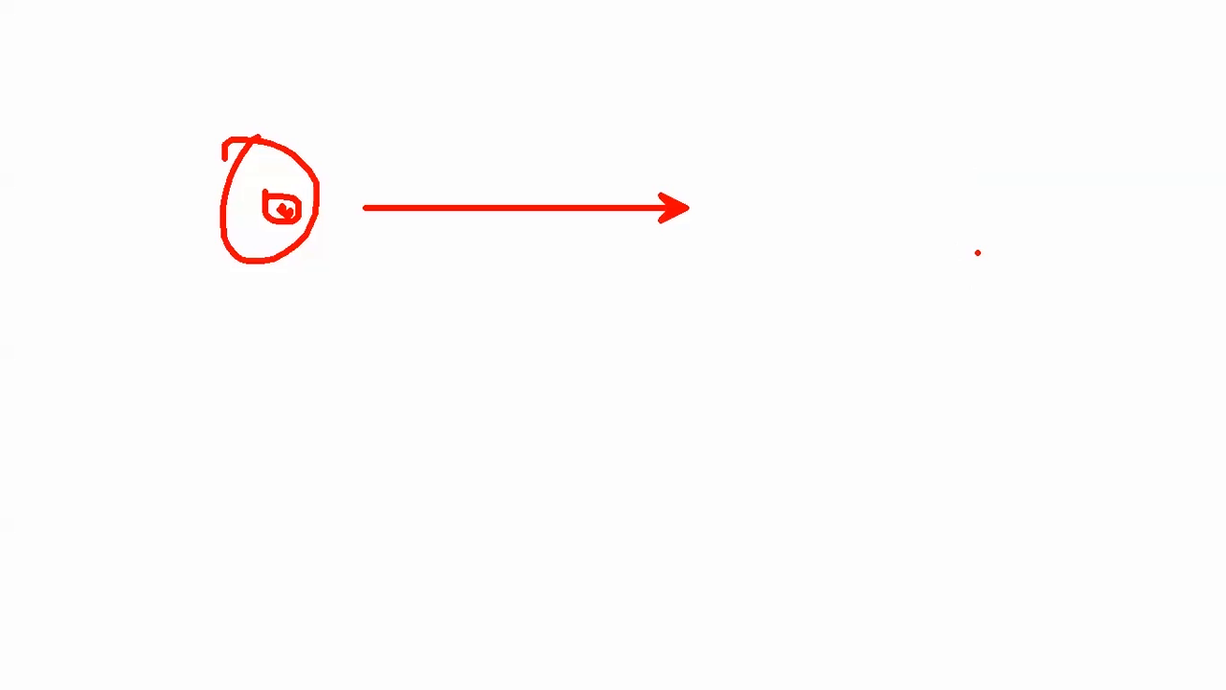